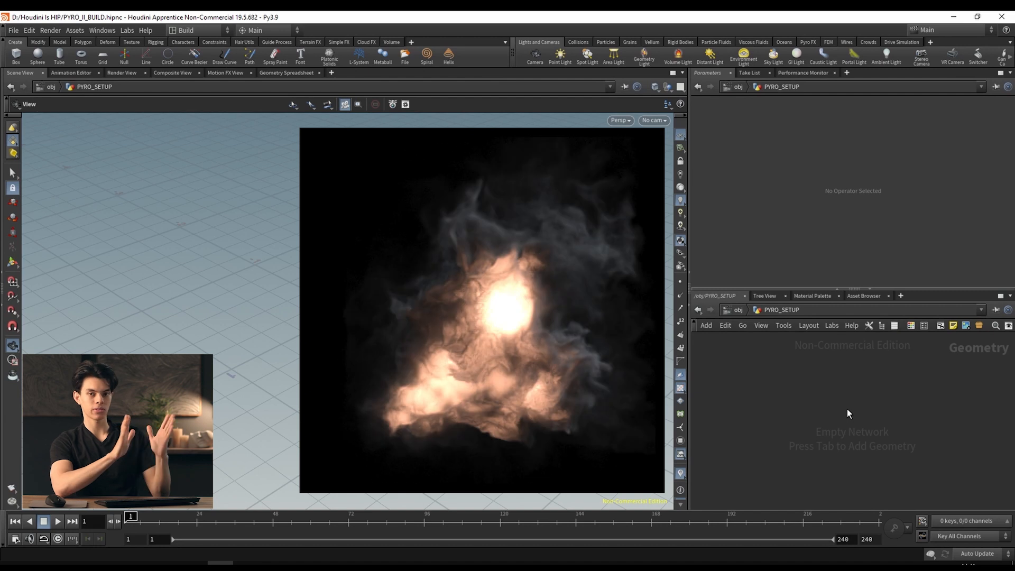
Add a Rubber Toy test geometry node to the empty PYRO_SETUP network.
key(Tab)
text(rub)
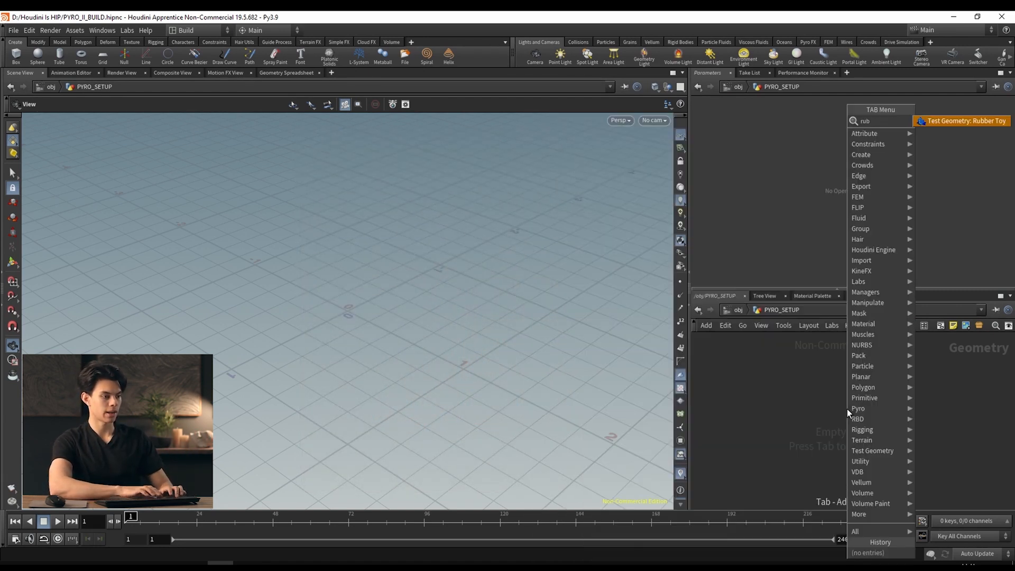
key(Return)
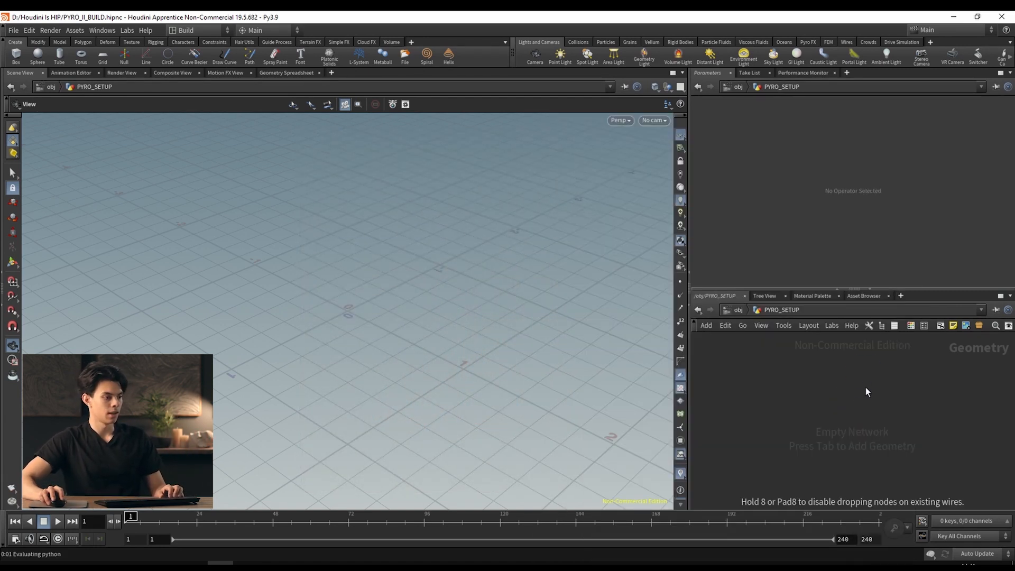
click(867, 390)
mouse_move(381, 307)
mouse_down()
mouse_move(301, 286)
mouse_move(370, 291)
mouse_up()
Add a Pyro Source node, feed the rubber toy geometry into its first input, and display its output.
key(Tab)
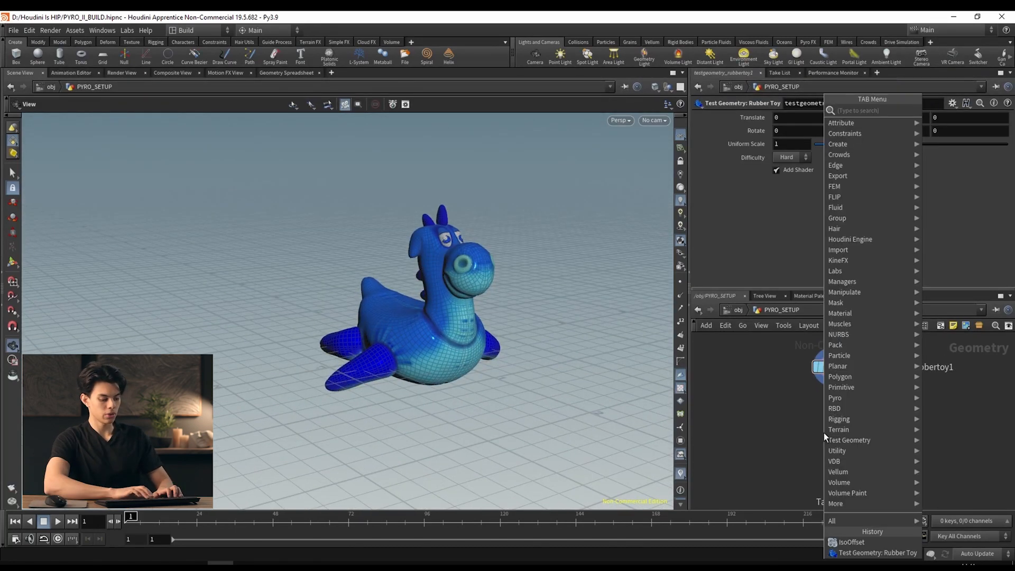
text(pyro sou)
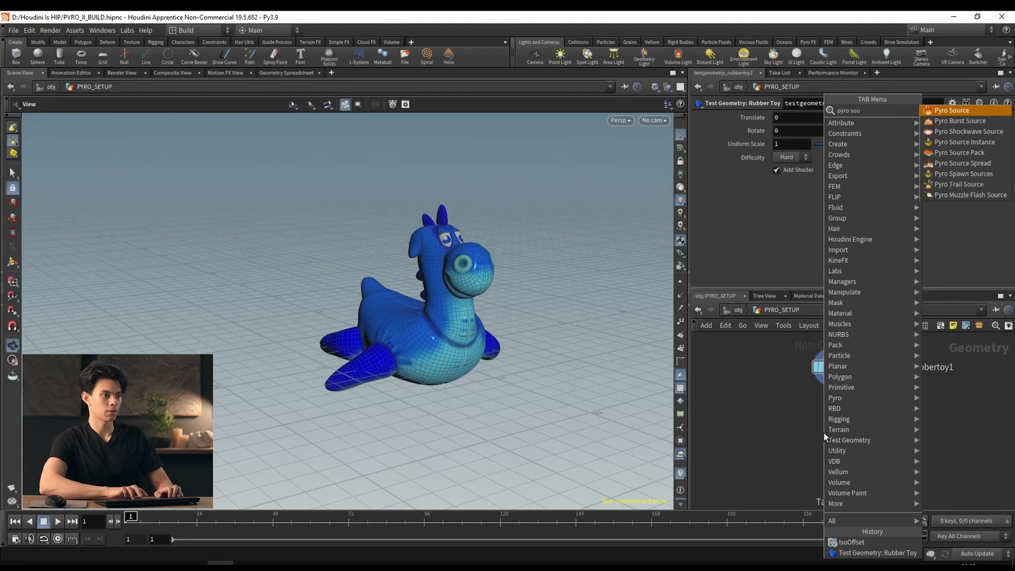
key(Return)
click(842, 421)
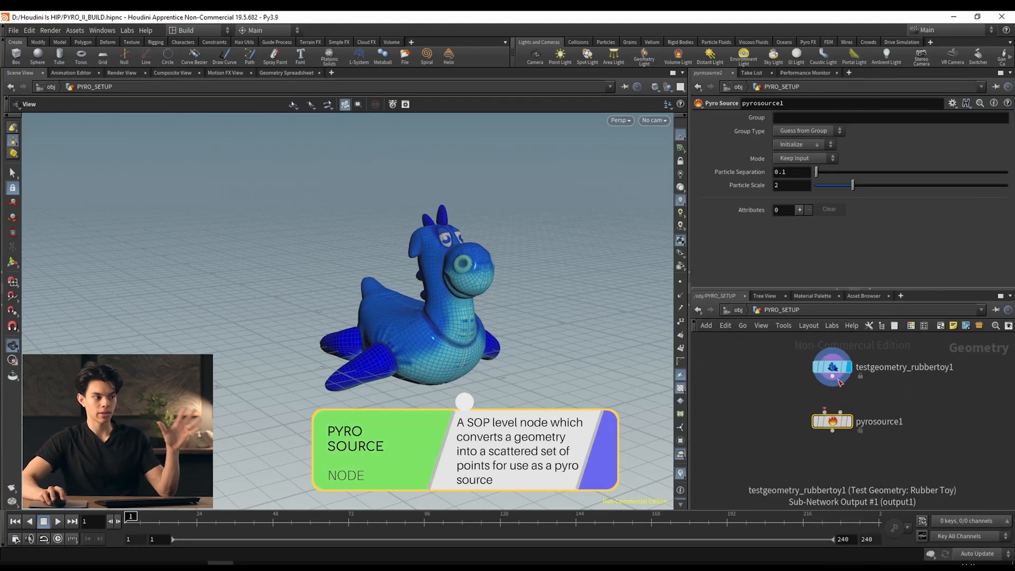
drag(833, 377, 841, 412)
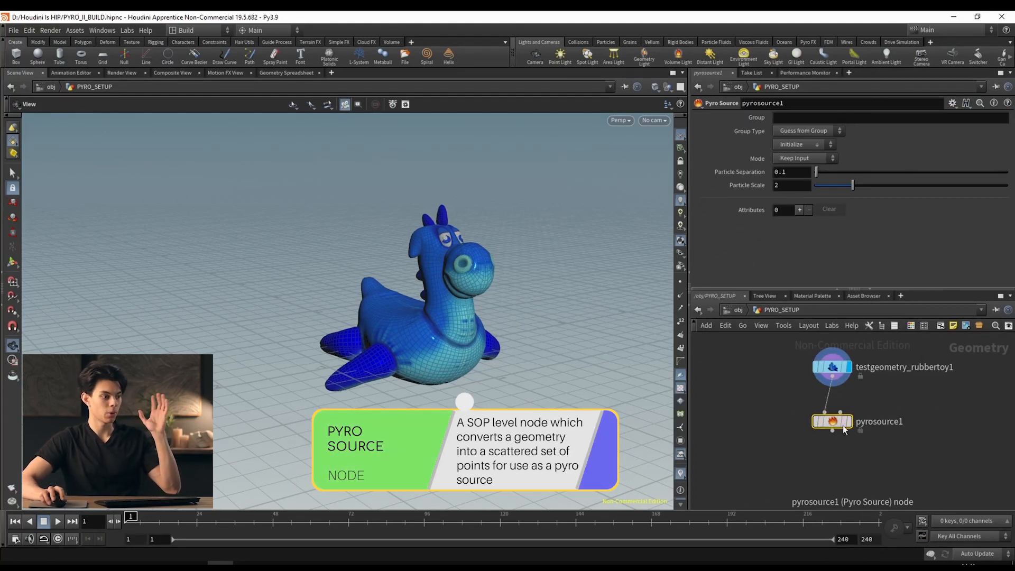
click(850, 422)
scroll(466, 305, up, 3)
drag(407, 312, 476, 373)
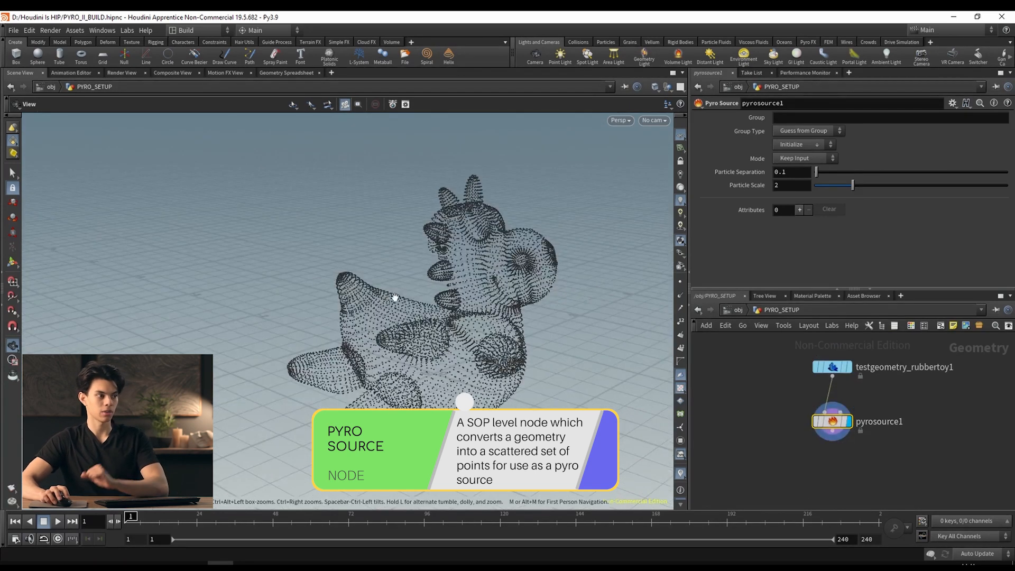
Switch the Pyro Source mode to Volume Scatter and set its particle separation to 0.05.
click(784, 159)
click(800, 189)
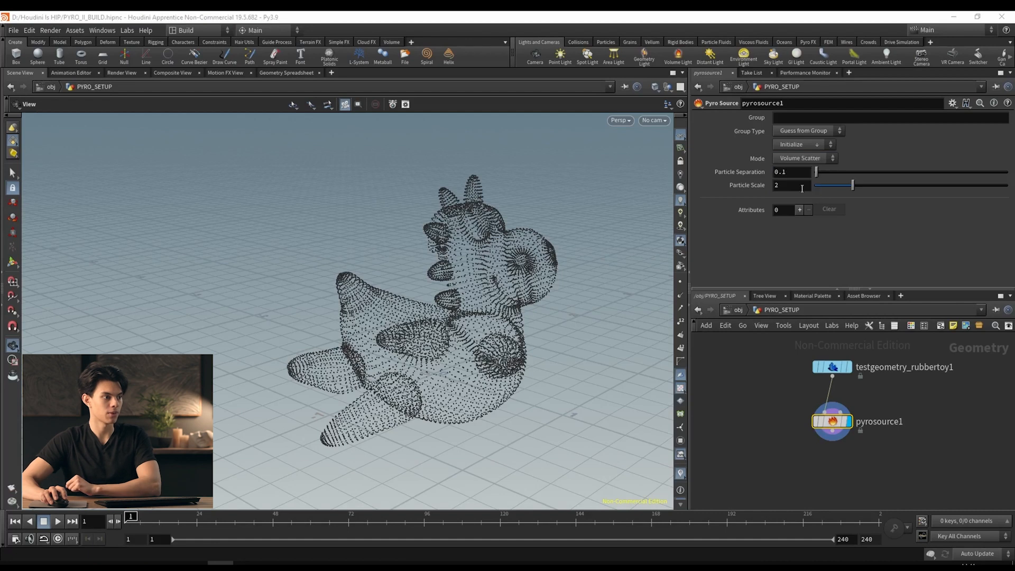
drag(460, 307, 534, 287)
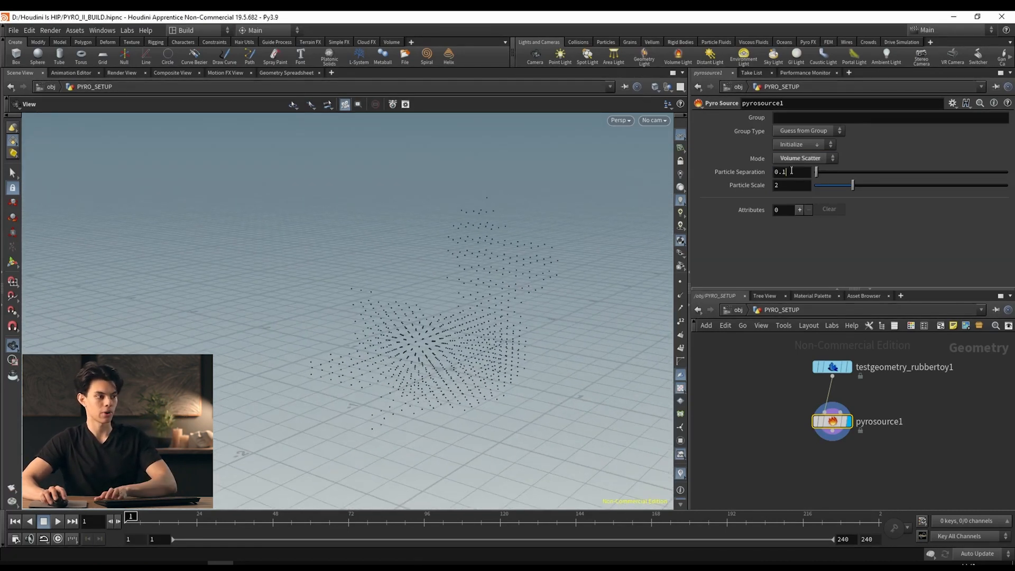
text(0)
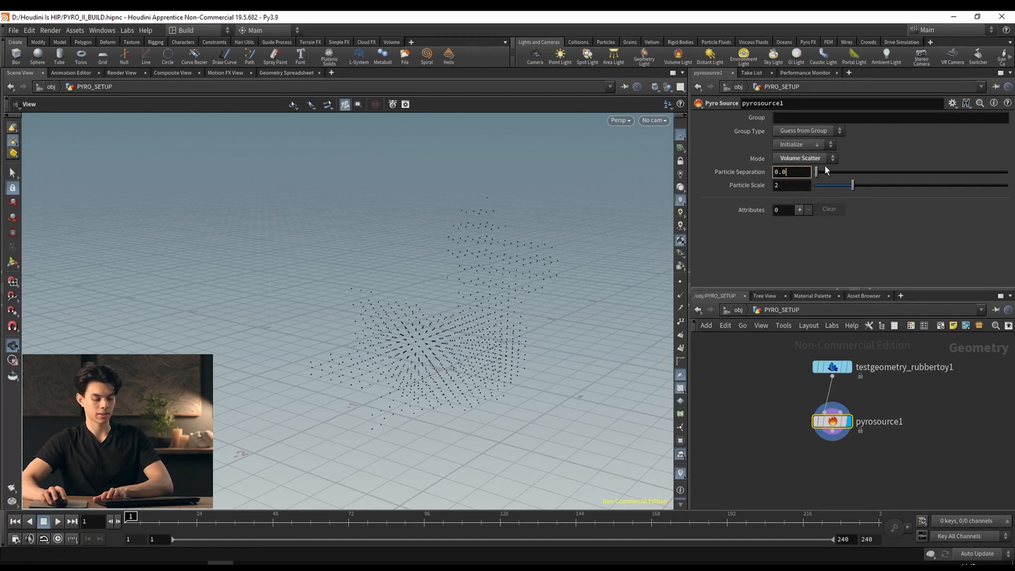
text(5)
key(Return)
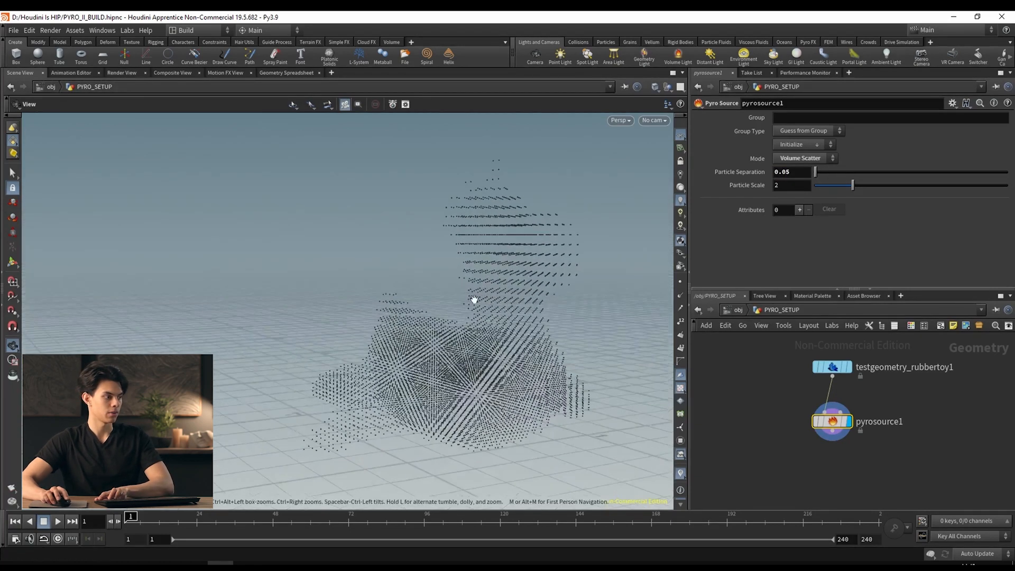
Refine the Pyro Source particle separation, trying 0.02 and then setting it to 0.015.
text(2)
key(Return)
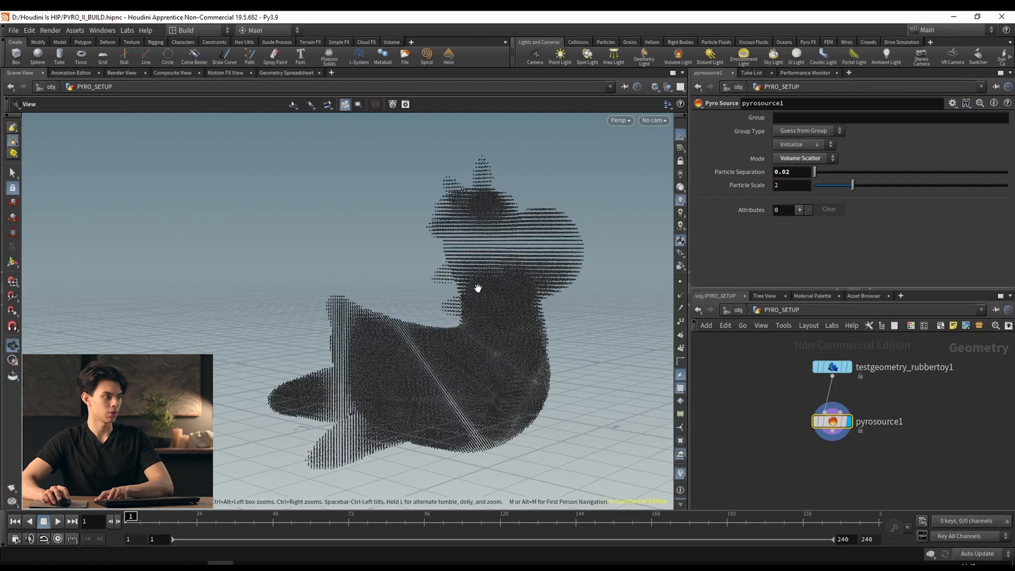
drag(479, 288, 455, 190)
text(15)
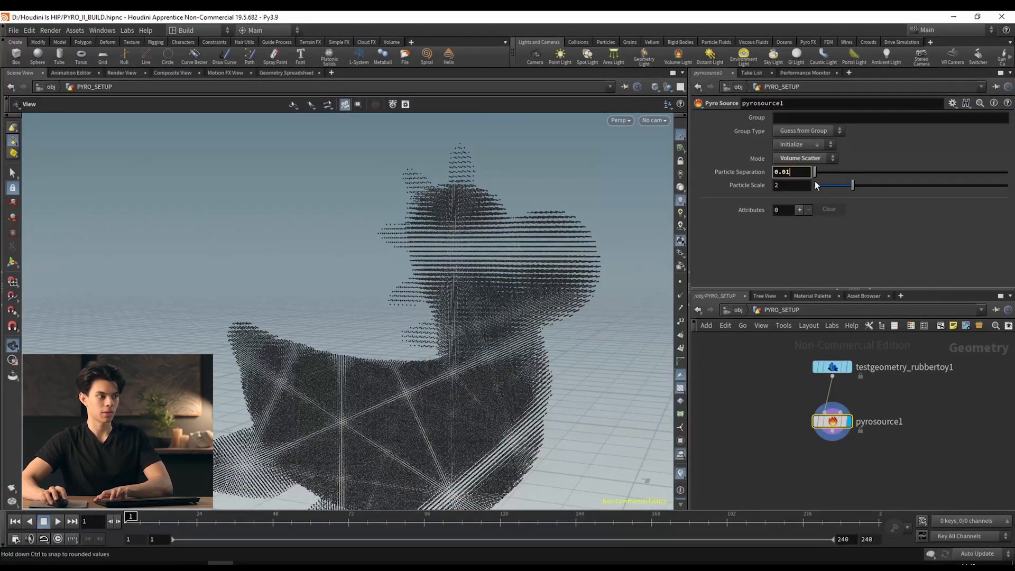
key(Return)
drag(490, 249, 485, 310)
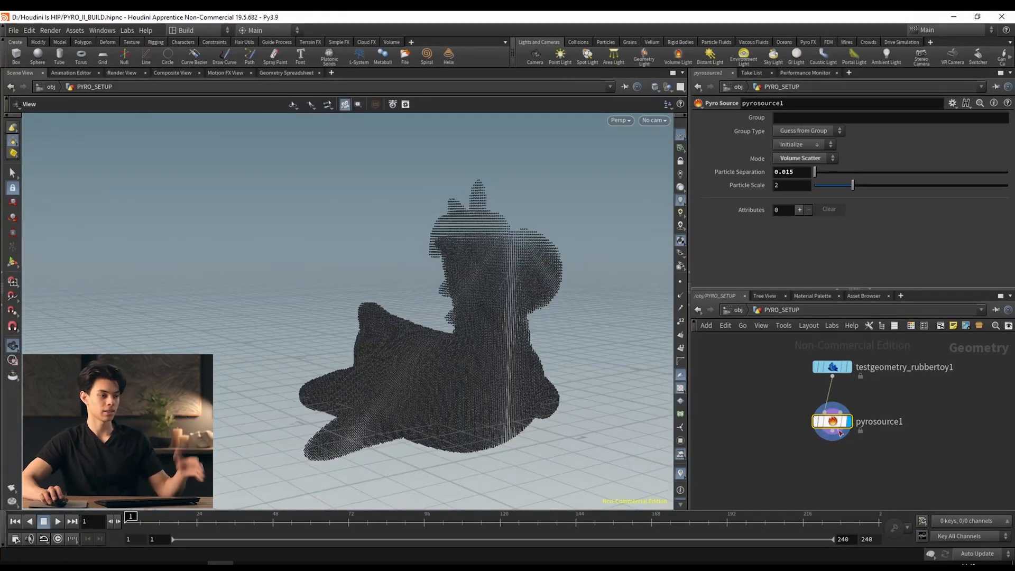
Add a custom attribute named density to the Pyro Source node.
middle_drag(837, 493, 844, 455)
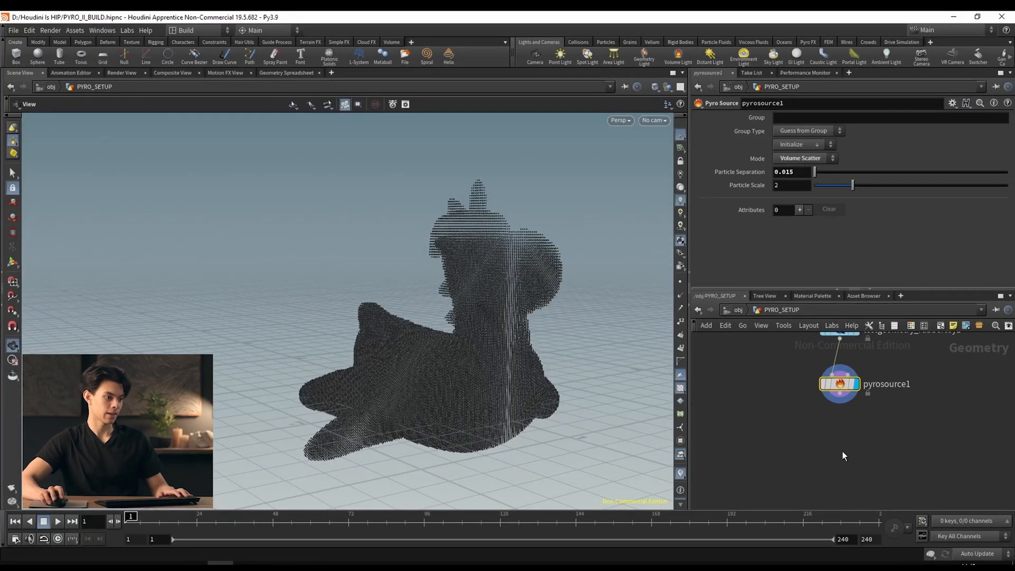
click(800, 210)
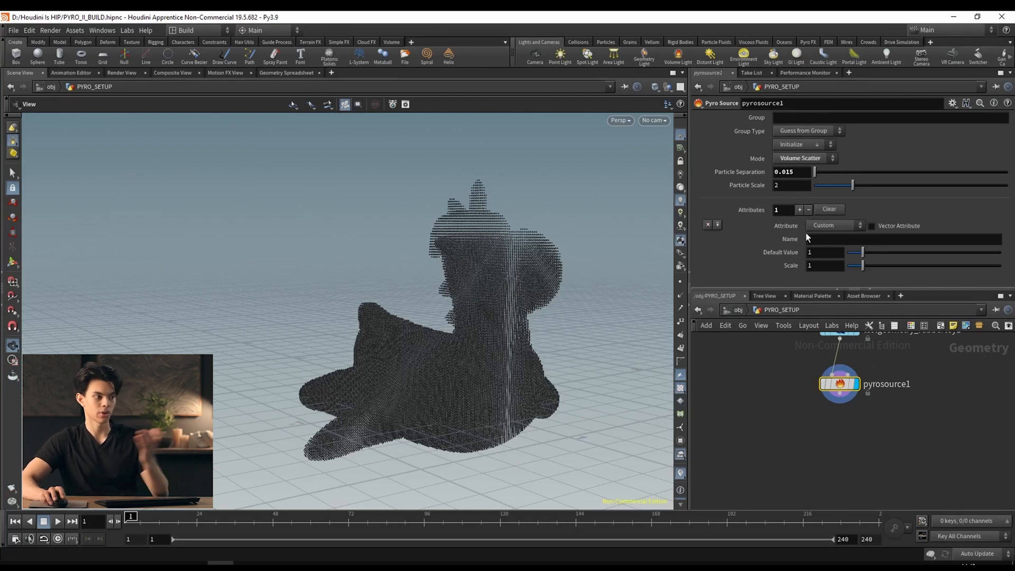
click(821, 239)
text(density)
key(Return)
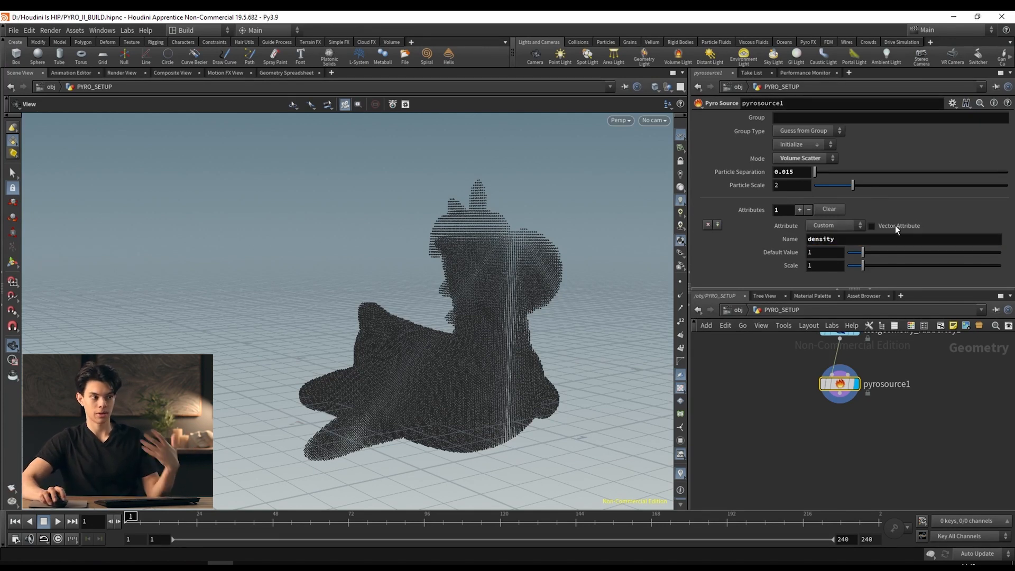
Change the Pyro Source attribute to Velocity and check its per-point values in the geometry spreadsheet.
click(861, 226)
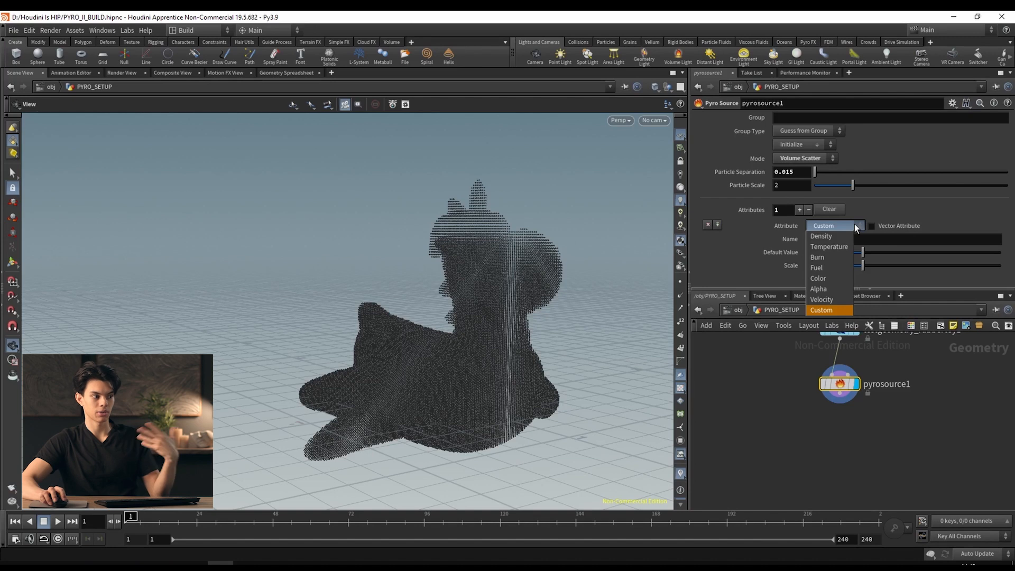
click(828, 299)
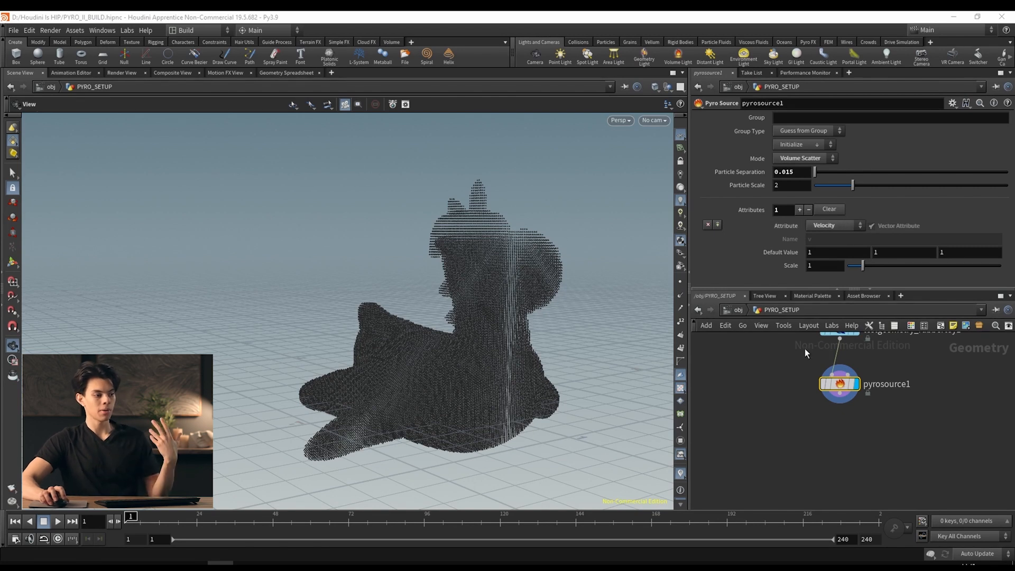
click(267, 73)
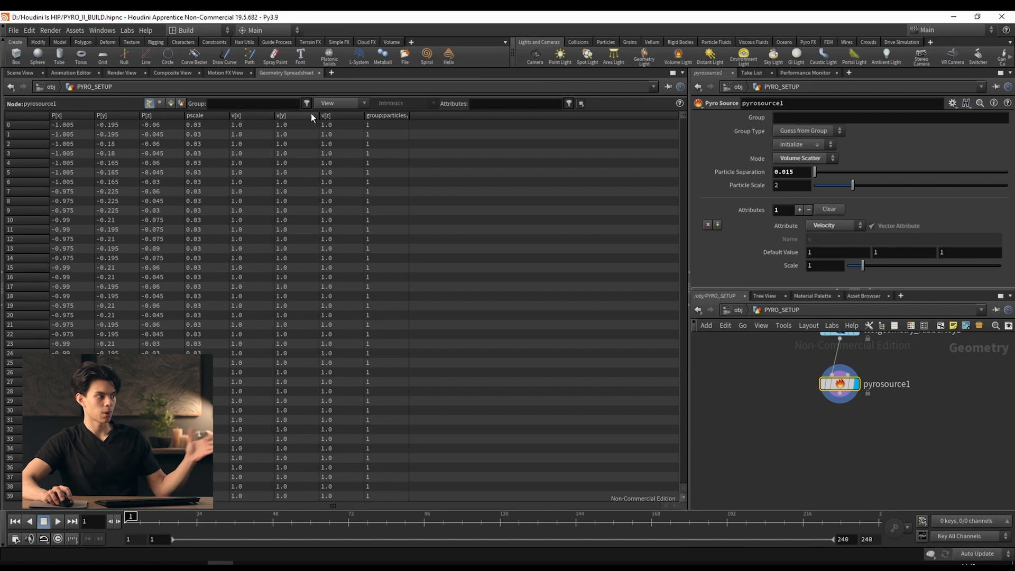
click(19, 73)
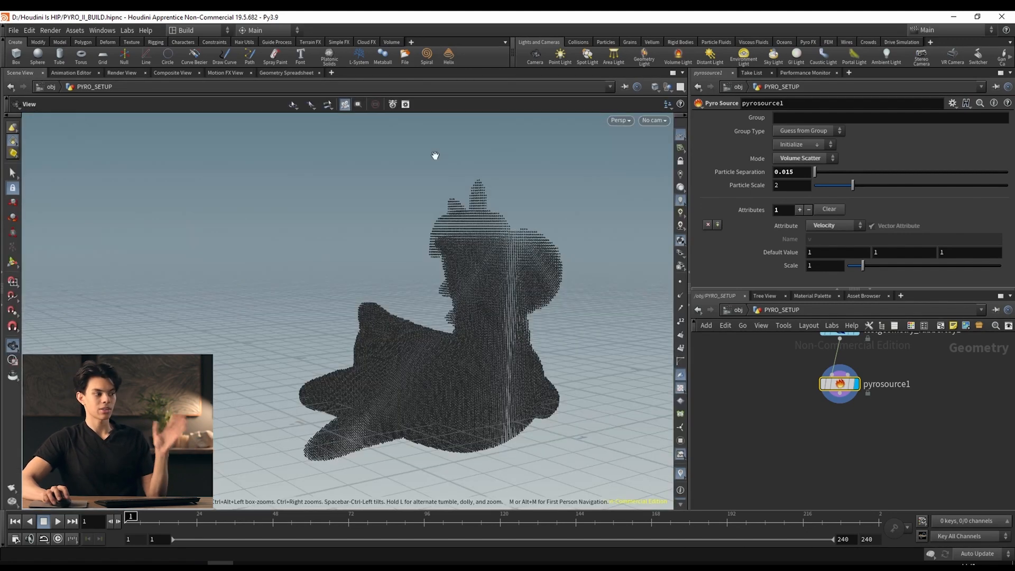
Remove the attribute entry from the Pyro Source and inspect the node's point attribute information.
click(808, 210)
mouse_move(914, 467)
middle_down()
mouse_move(911, 492)
mouse_move(908, 465)
middle_up()
scroll(881, 435, down, 3)
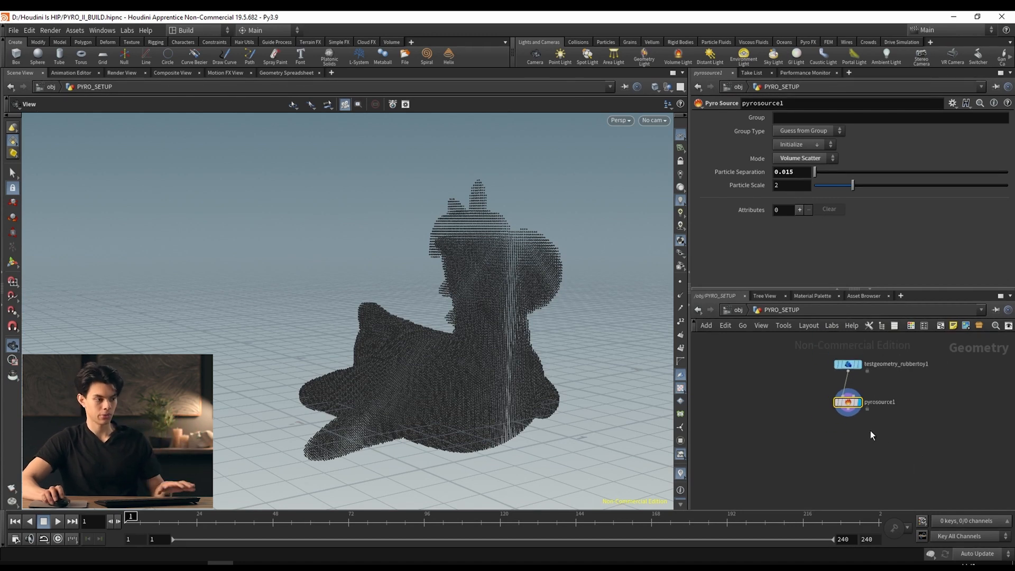
middle_click(850, 405)
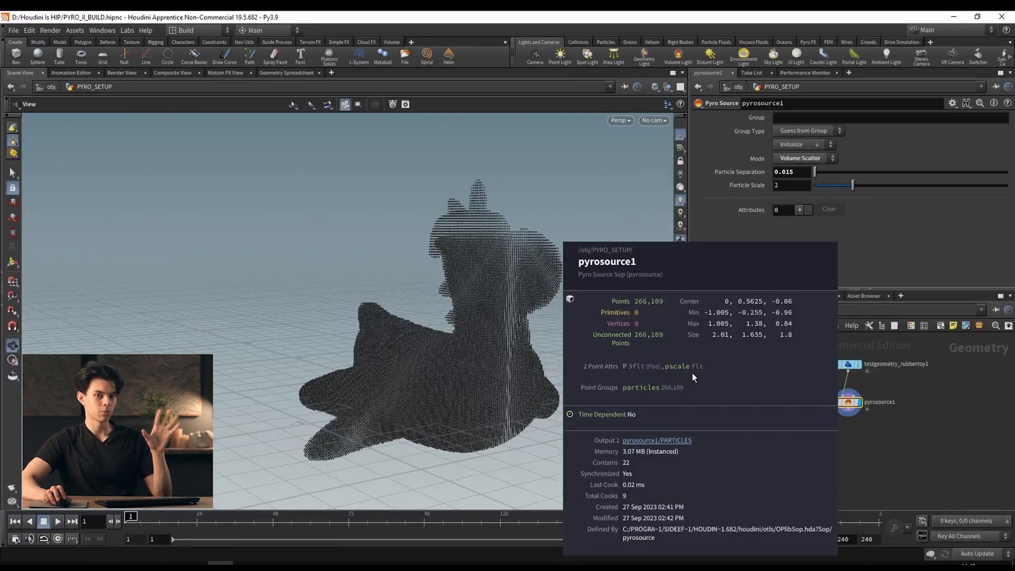
Add an Attribute Noise node, connect it to the Pyro Source output, and align it beneath that node.
key(Tab)
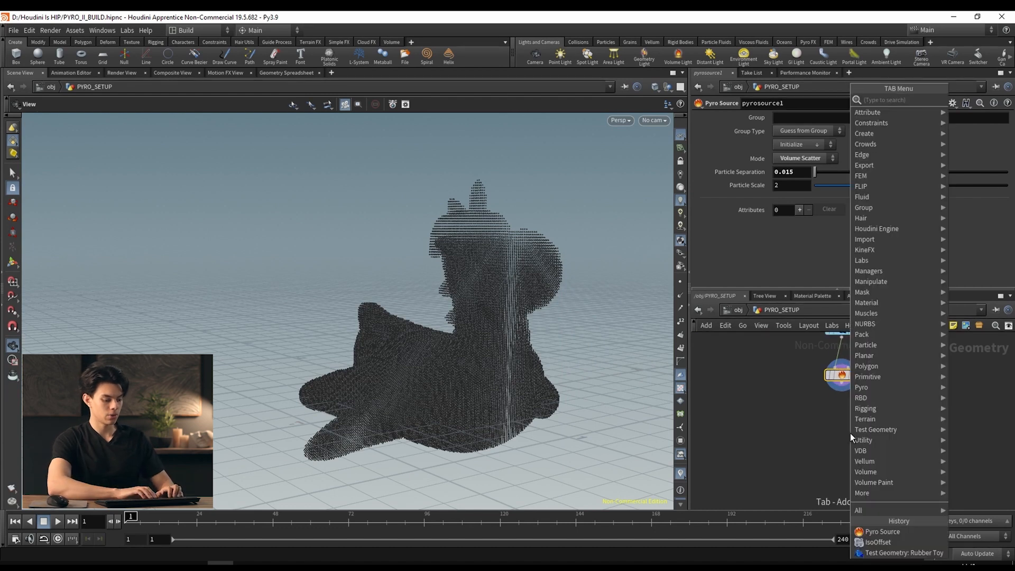
text(attrn)
key(Return)
click(831, 433)
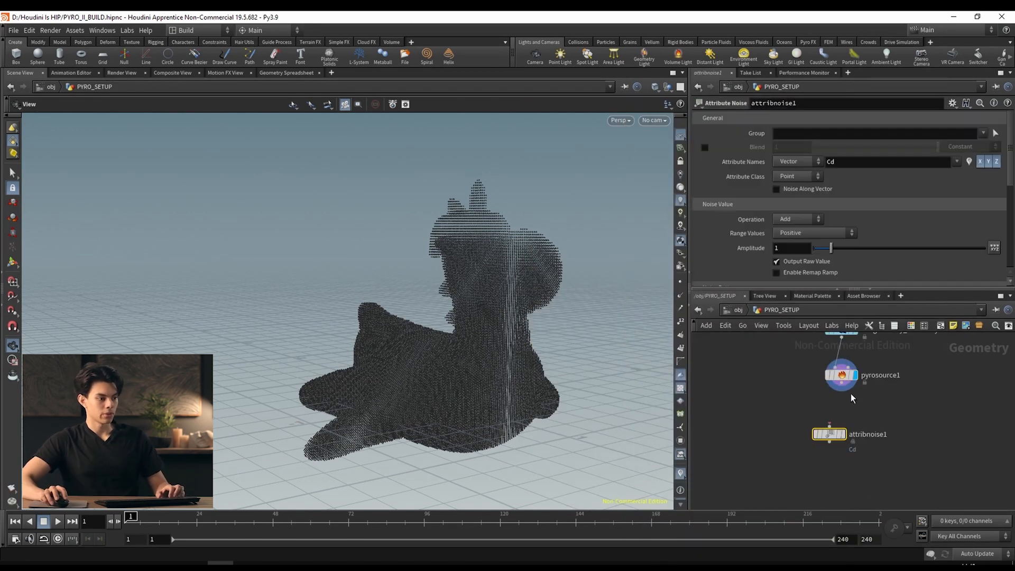
click(842, 383)
click(830, 425)
drag(831, 434, 842, 439)
Rename the Attribute Noise node to DENSITY_NOISE and display its output.
click(881, 439)
text(D)
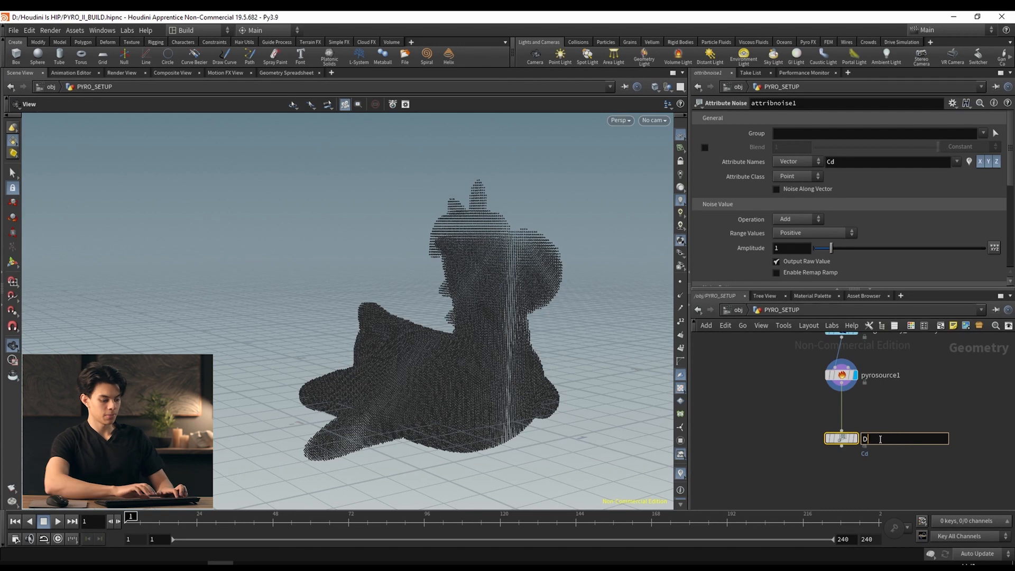
text(ENSITY_NOISE)
key(Return)
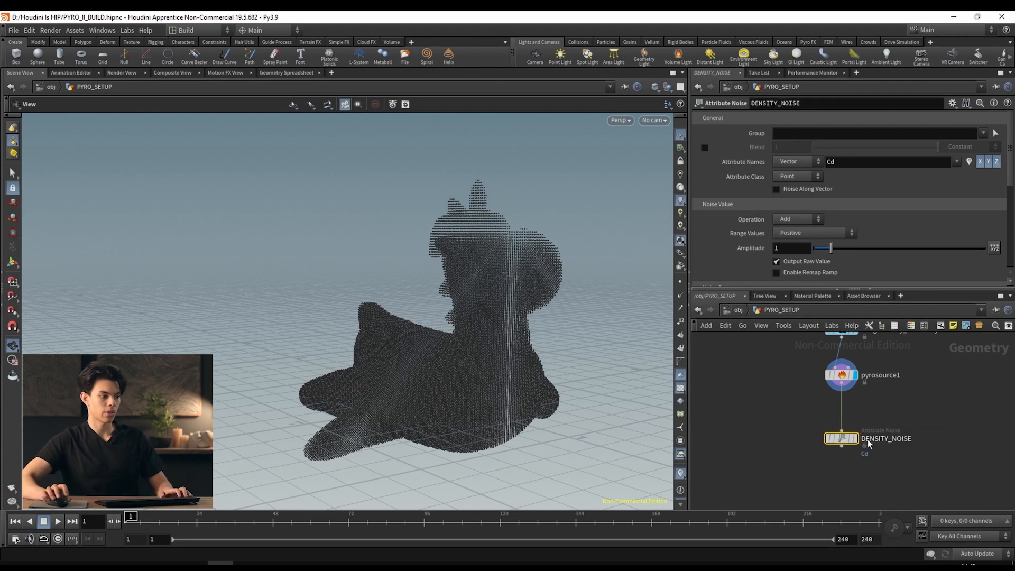
click(854, 438)
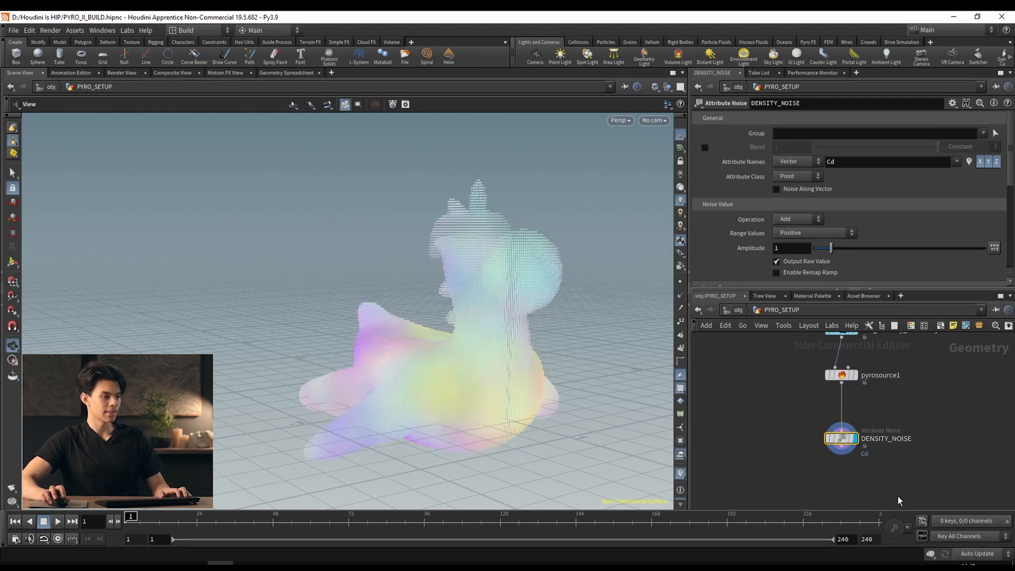
Set the DENSITY_NOISE attribute type to Float and its attribute name to density.
double_click(825, 160)
click(786, 158)
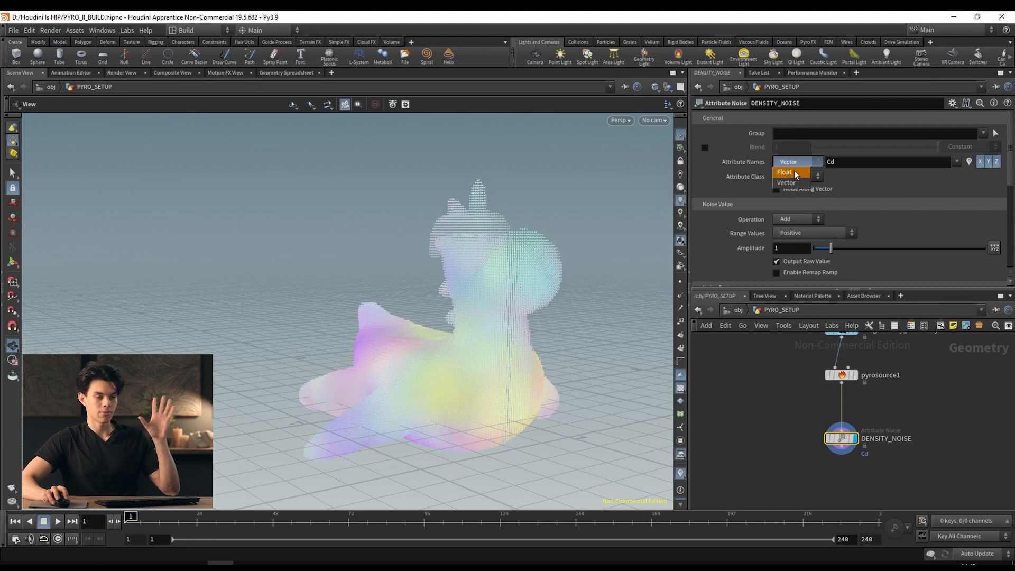
click(794, 170)
double_click(856, 161)
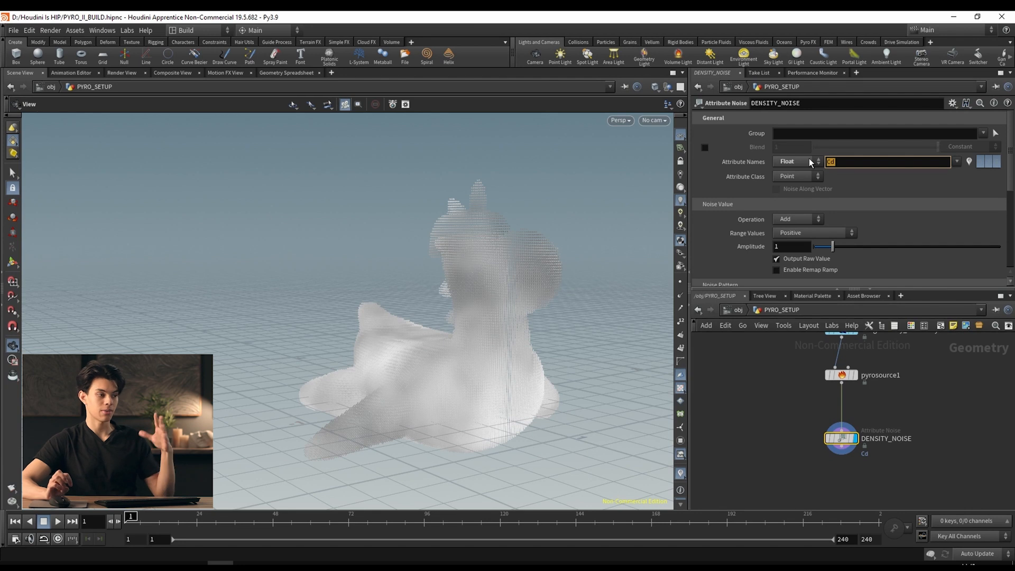
text(density)
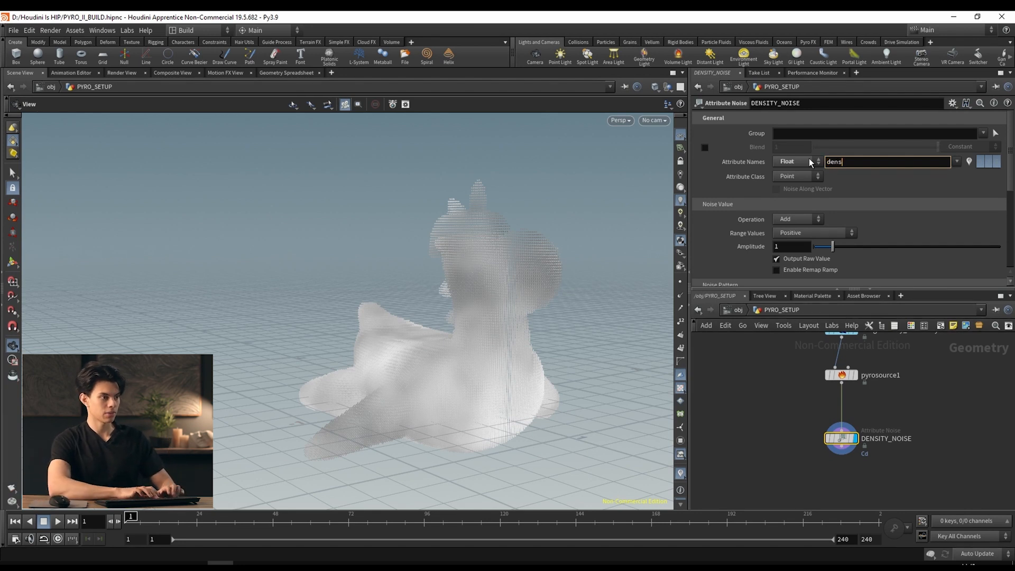
key(Return)
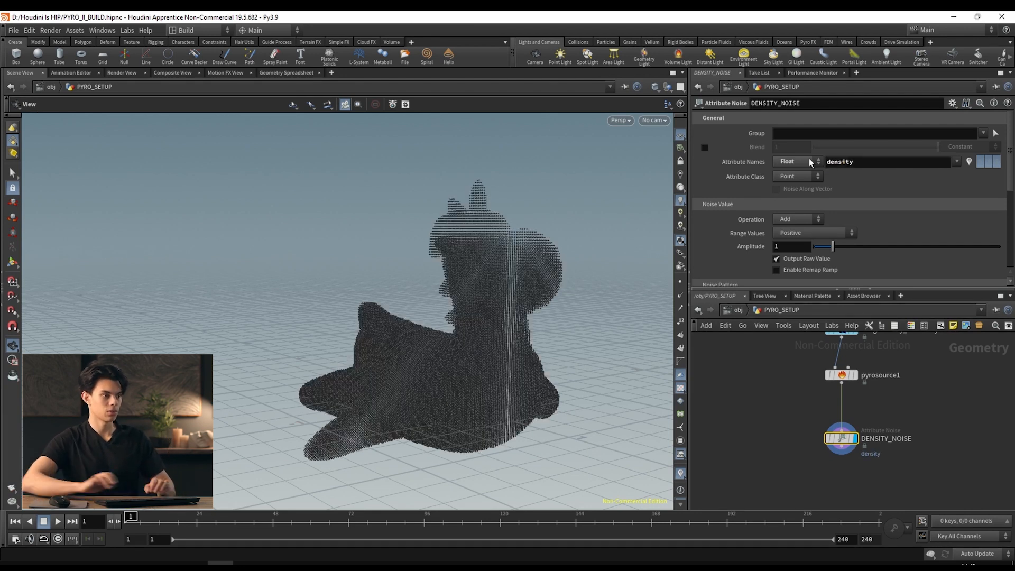
Visualize the density attribute on the points and enable the remap ramp for its noise values.
click(968, 160)
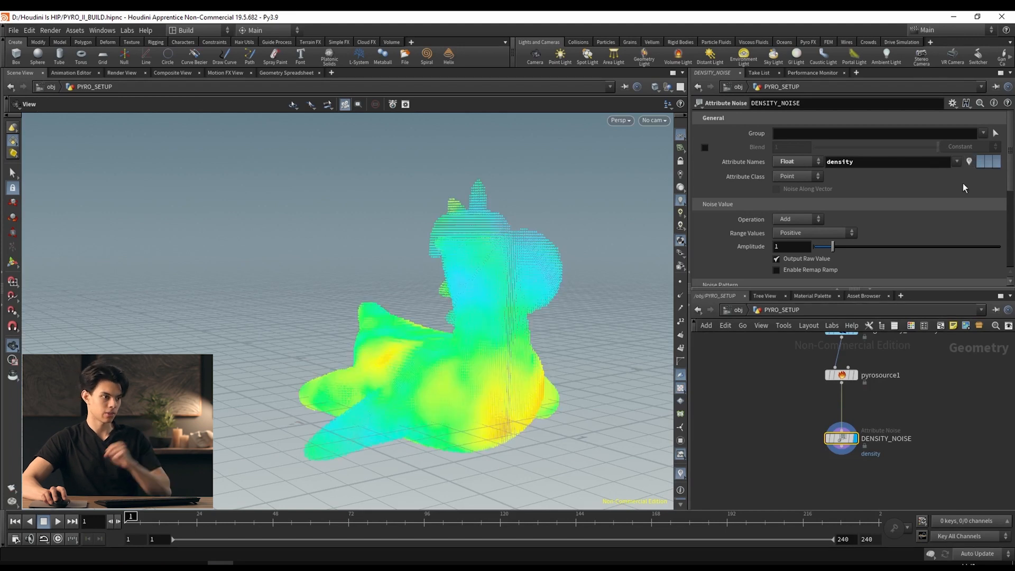
drag(525, 301, 451, 329)
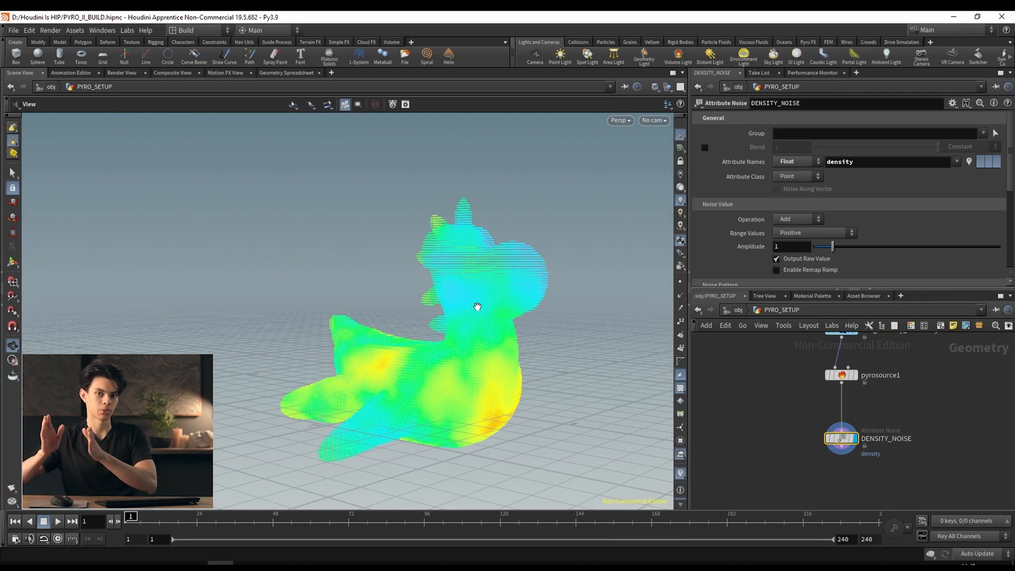
scroll(773, 220, down, 2)
click(776, 217)
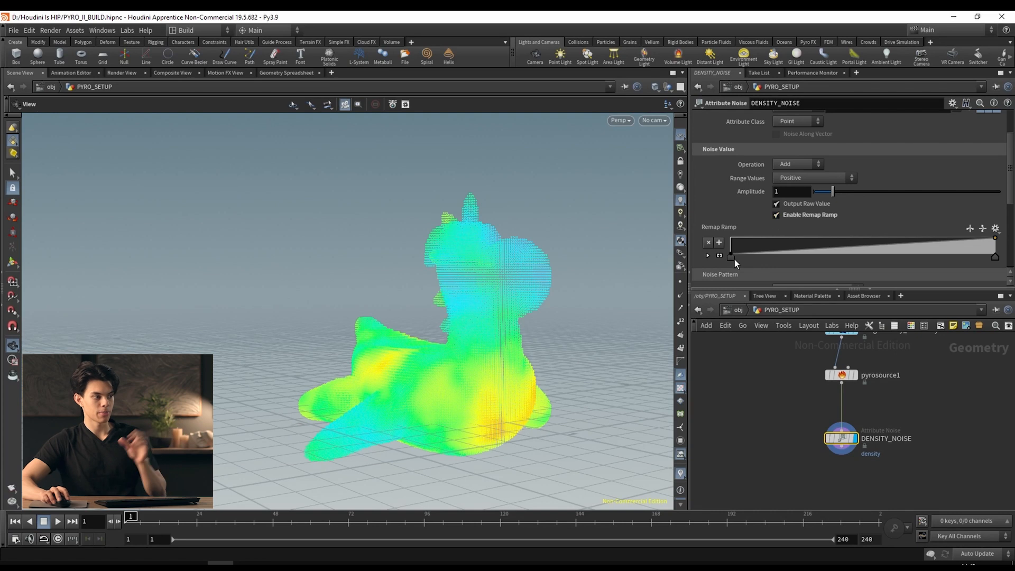
Tighten the DENSITY_NOISE remap ramp by moving its start point to about one-eighth and its end point to about five-eighths of the range.
drag(732, 258, 767, 265)
drag(533, 268, 490, 259)
scroll(490, 259, up, 3)
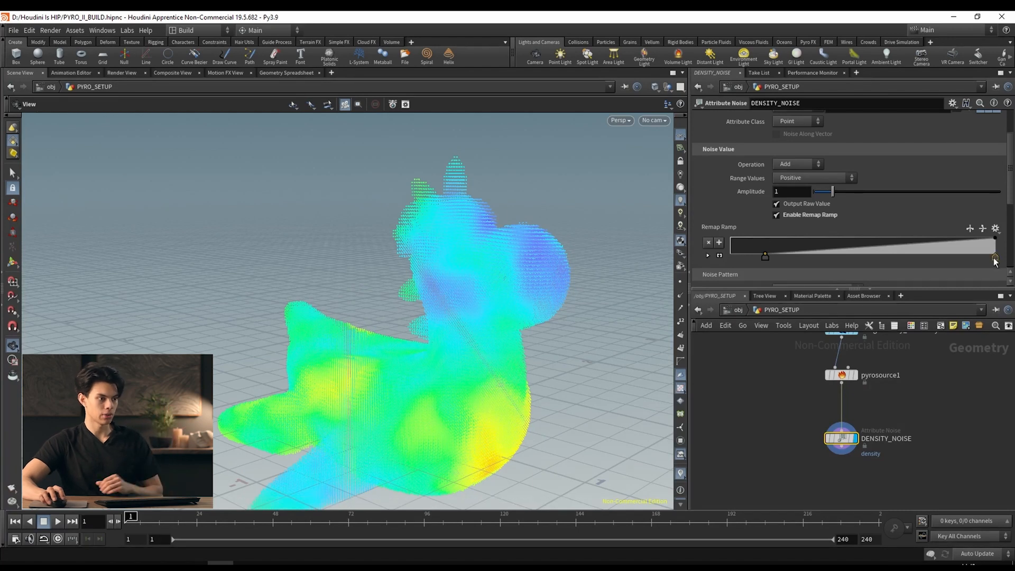
drag(996, 258, 898, 255)
drag(508, 344, 437, 360)
scroll(438, 359, down, 3)
drag(408, 296, 450, 309)
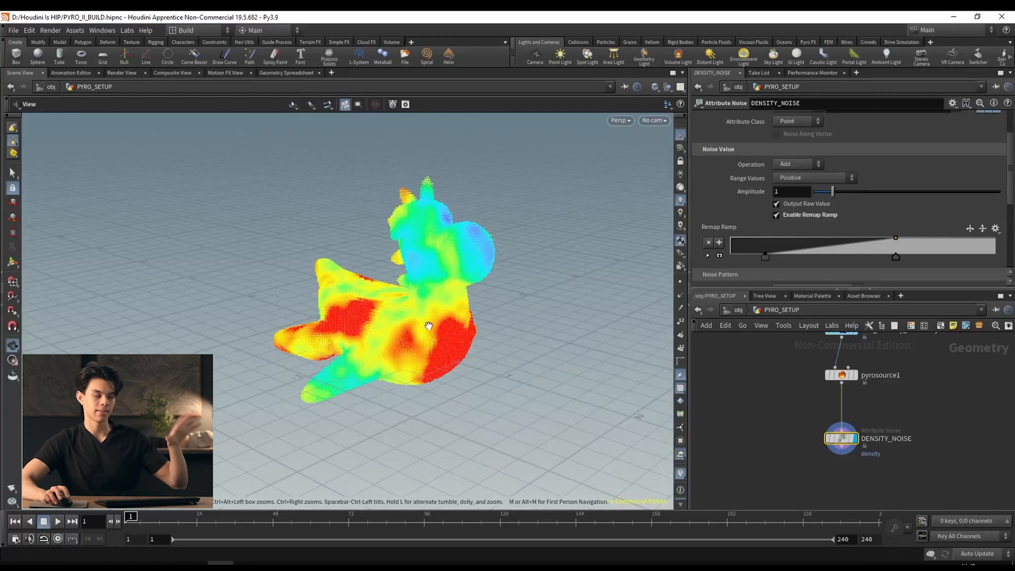
Enable Animate Noise on DENSITY_NOISE and play the animation to preview it, stopping at frame 50.
scroll(779, 204, down, 5)
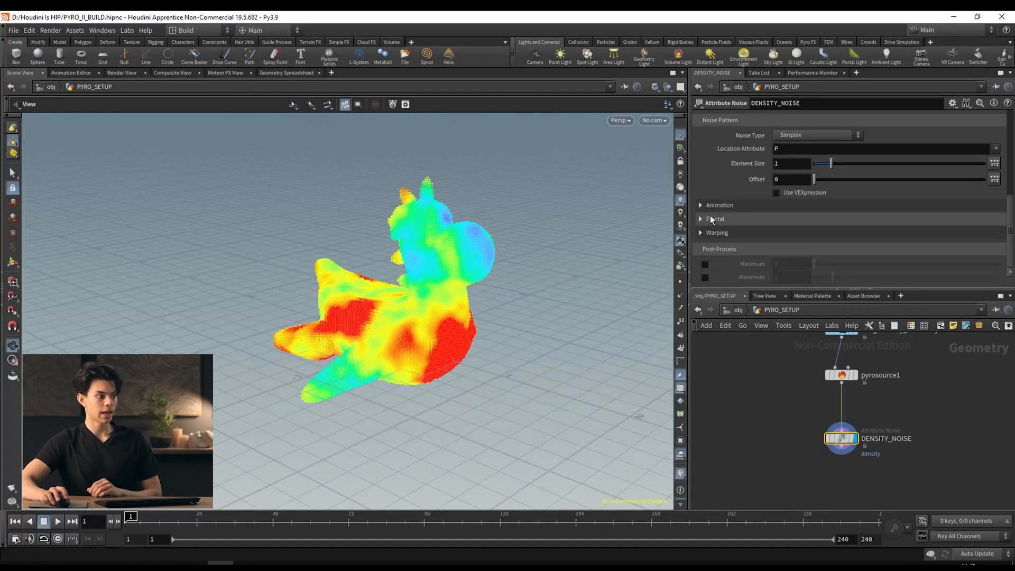
click(703, 205)
click(778, 218)
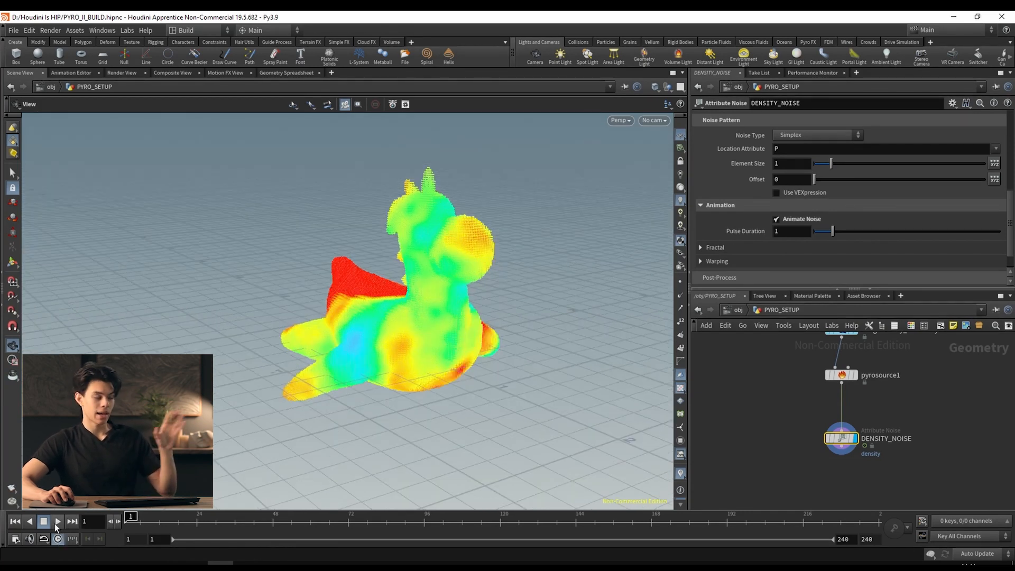
click(57, 522)
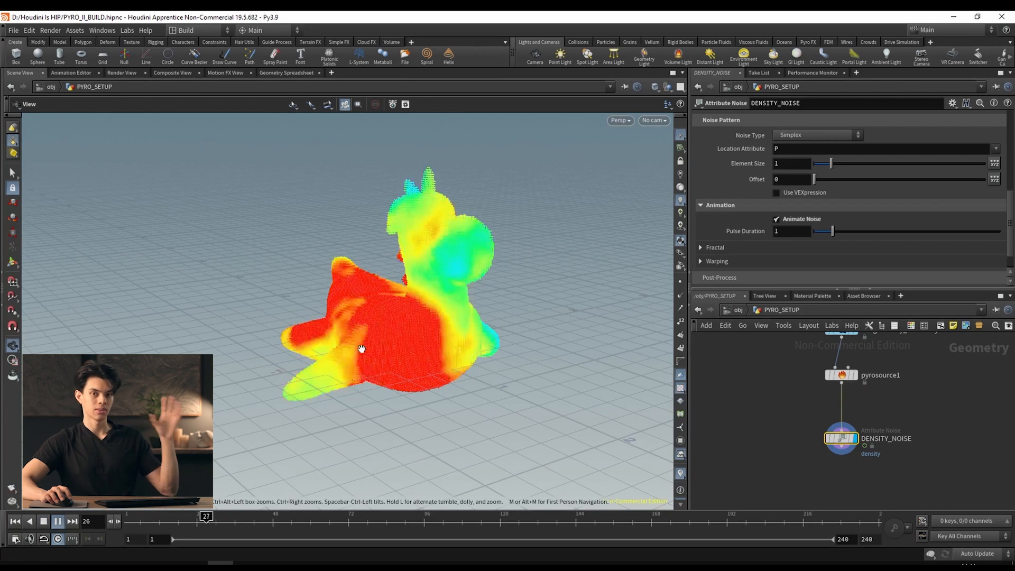
click(280, 522)
Set the DENSITY_NOISE pattern's element size to 0.75 and its offset to 20.
scroll(749, 246, up, 2)
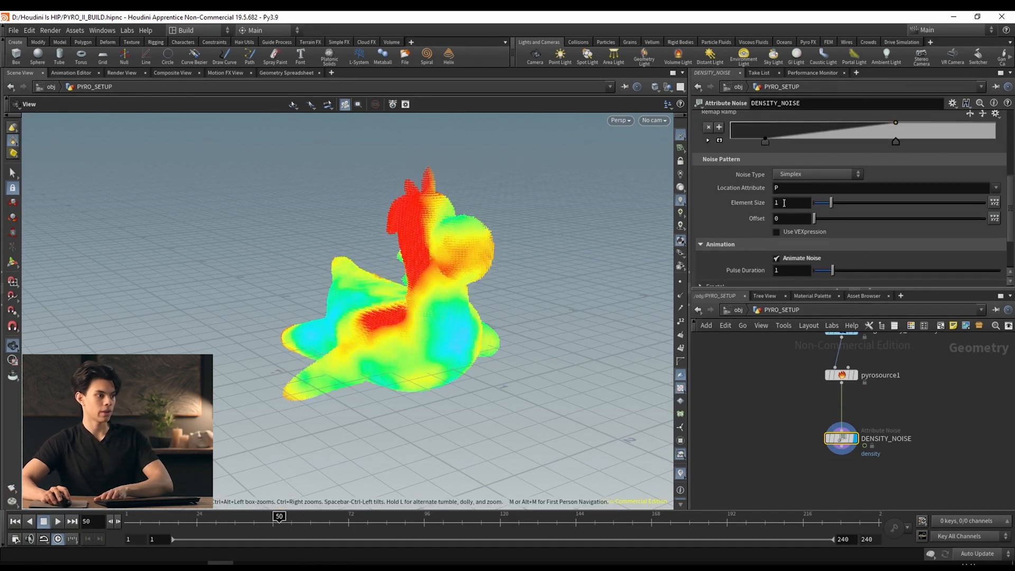
double_click(810, 202)
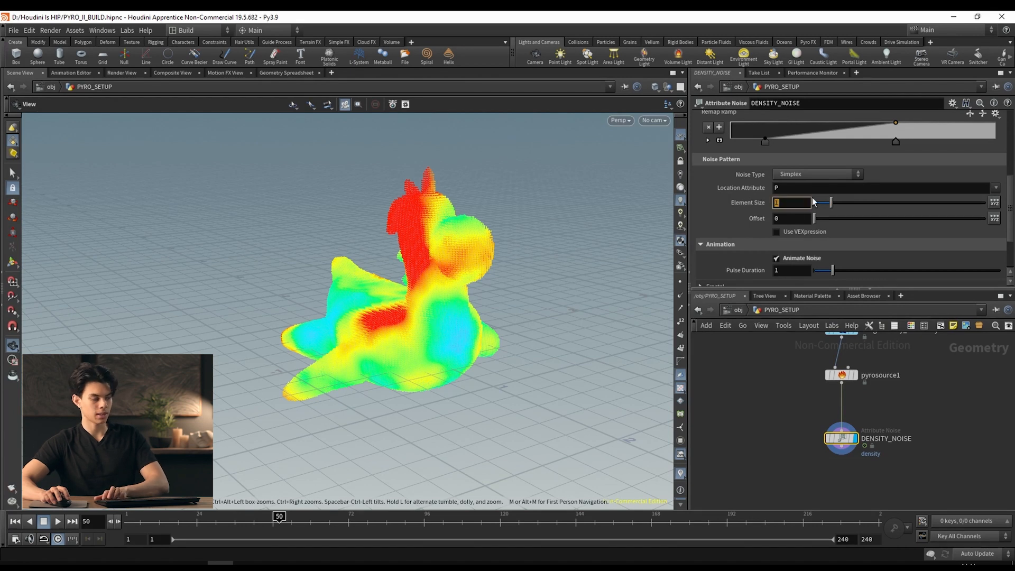
text(0.75)
key(Return)
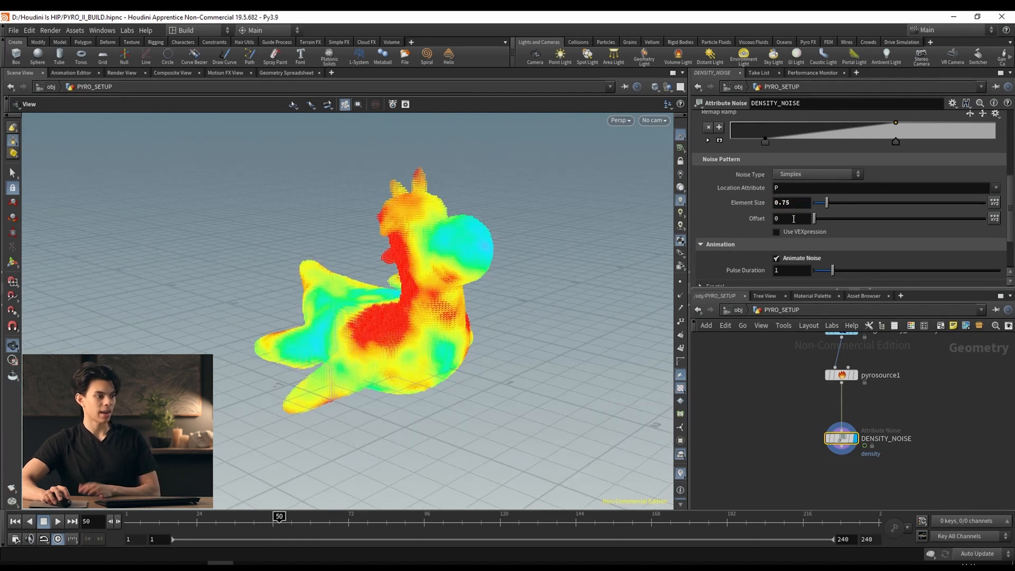
double_click(794, 218)
text(2)
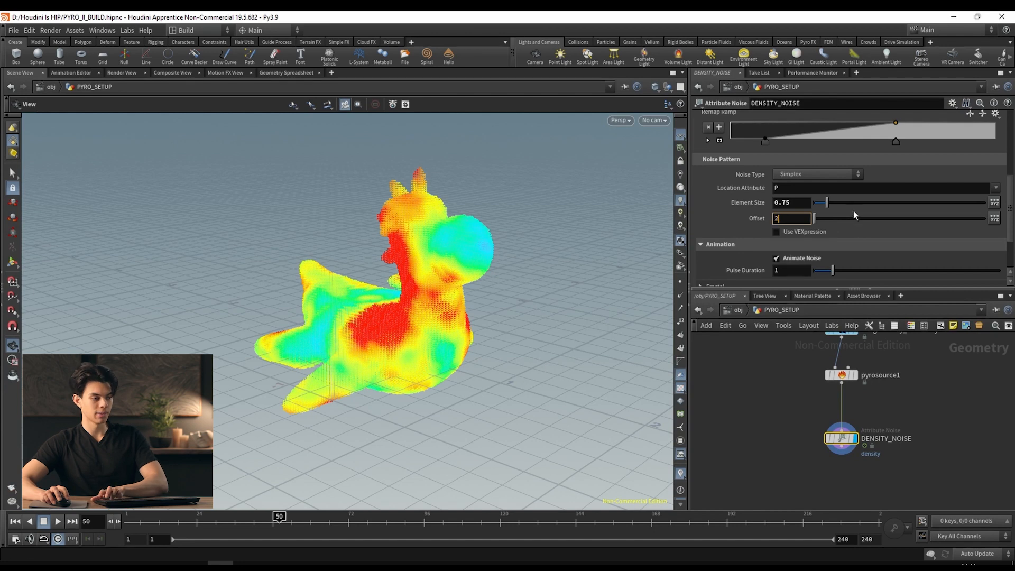
text(0)
key(Return)
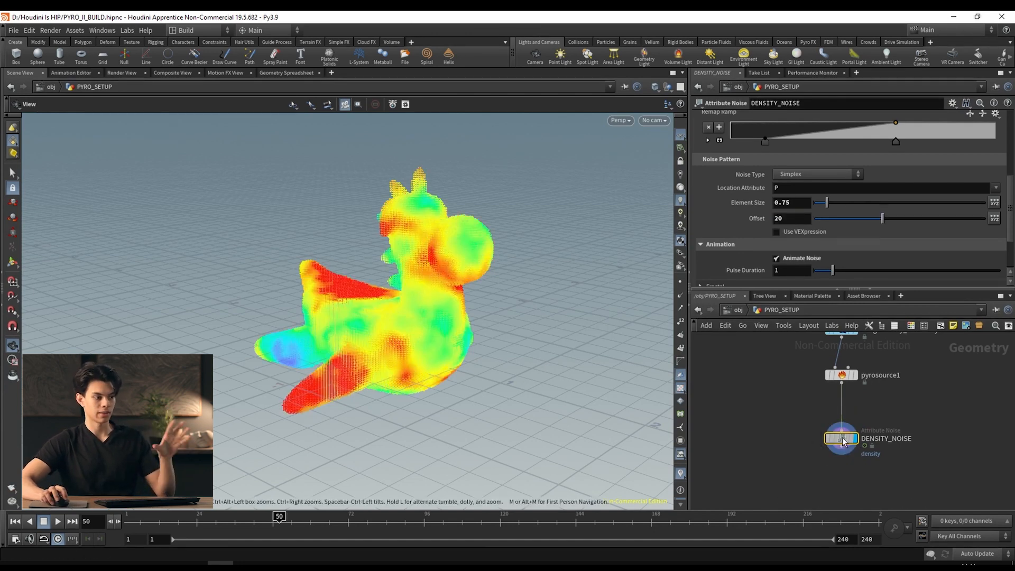
Inspect the DENSITY_NOISE node's information for its point attributes.
drag(843, 441, 843, 433)
scroll(772, 208, up, 5)
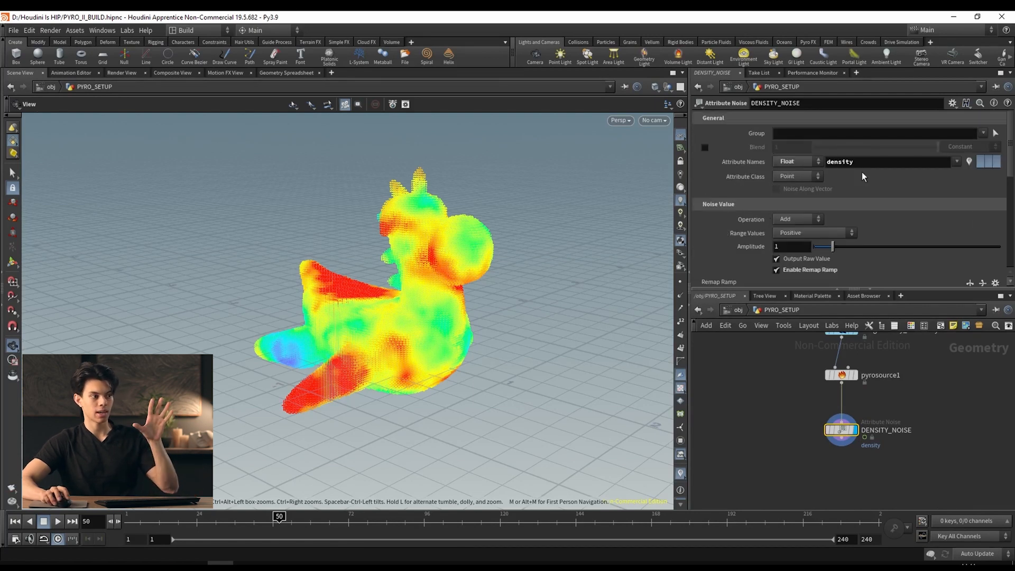
drag(419, 313, 444, 315)
middle_click(846, 434)
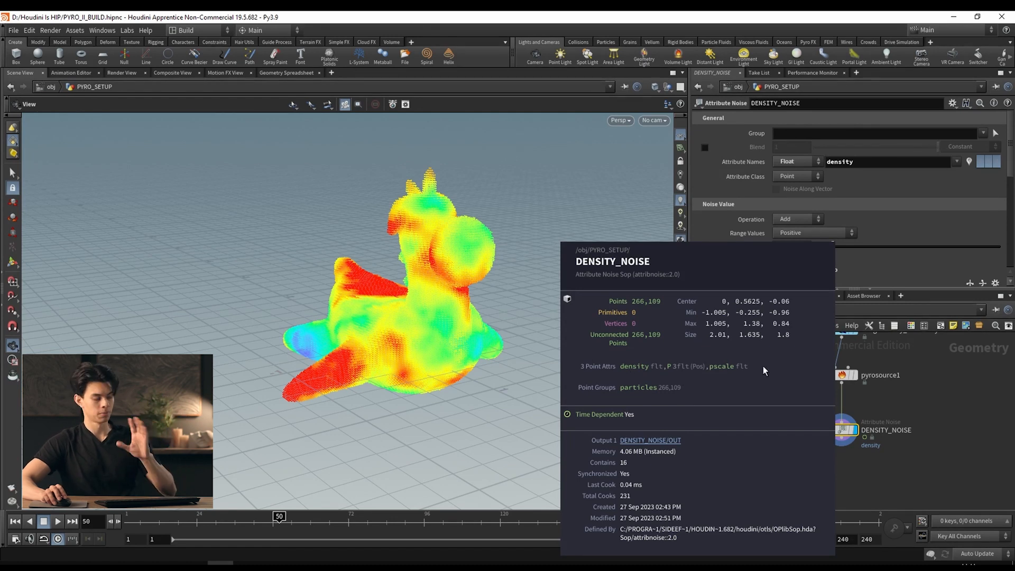
middle_drag(889, 474, 888, 453)
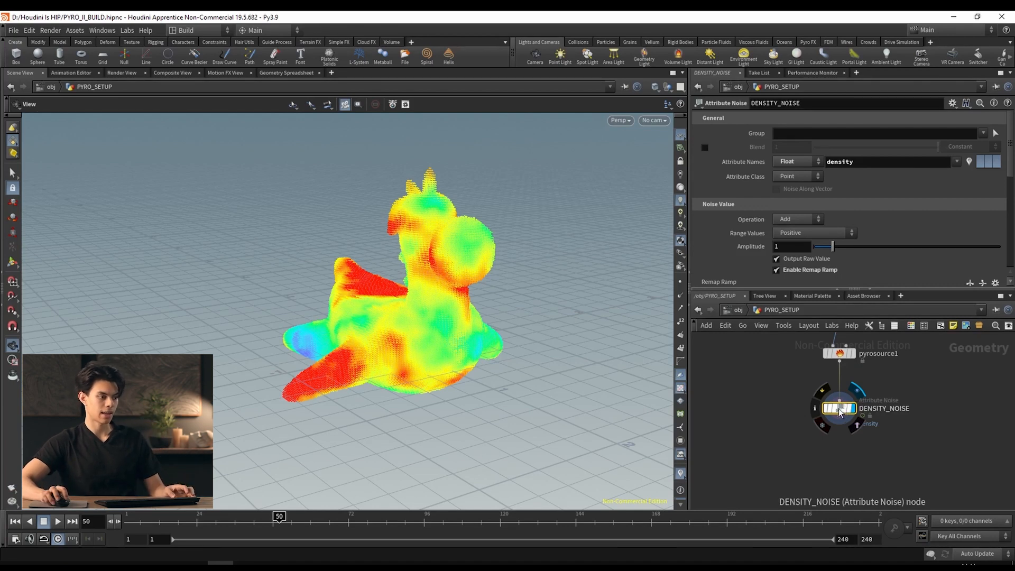
Duplicate DENSITY_NOISE directly beneath itself in the chain, display the copy, and rename it TEMPERATURE_NOISE.
alt+drag(839, 409, 843, 467)
click(838, 455)
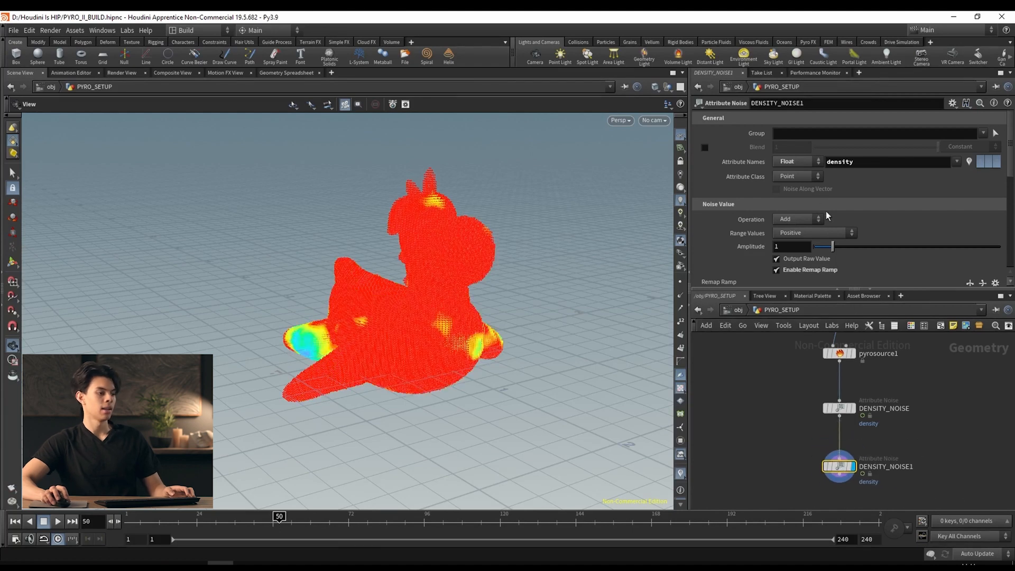
double_click(895, 465)
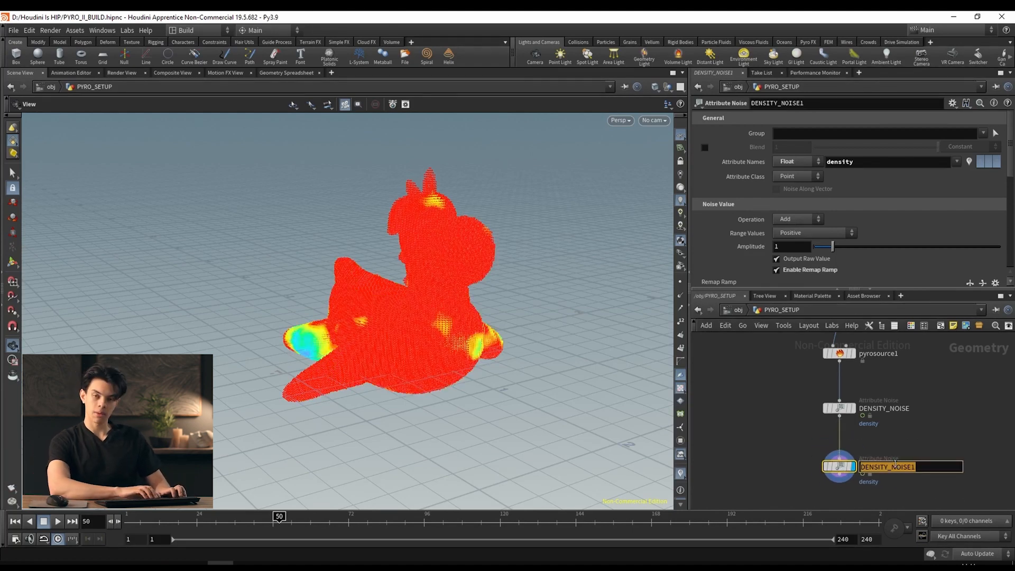
text(TEMPERATURE_NOISE)
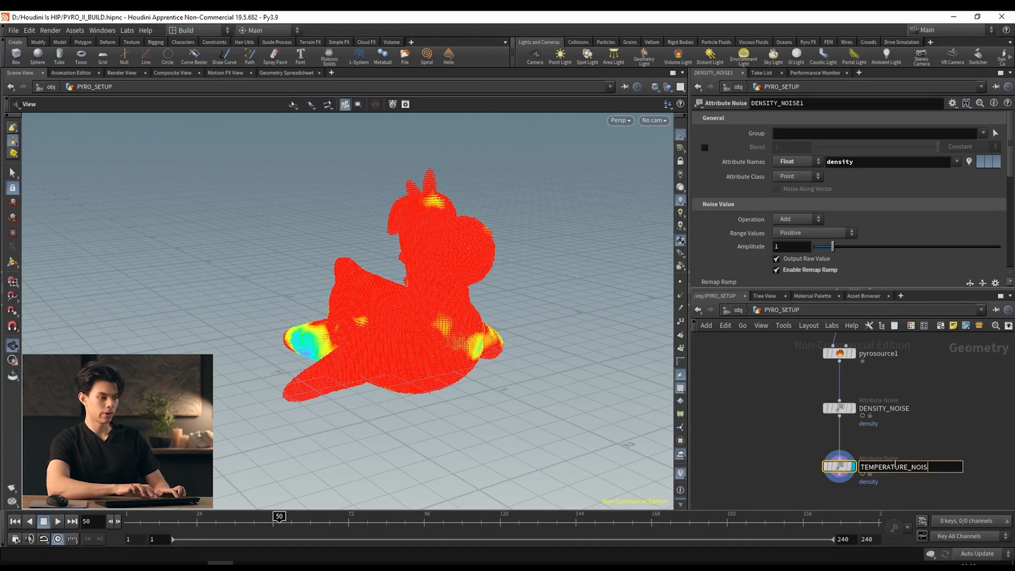
key(Return)
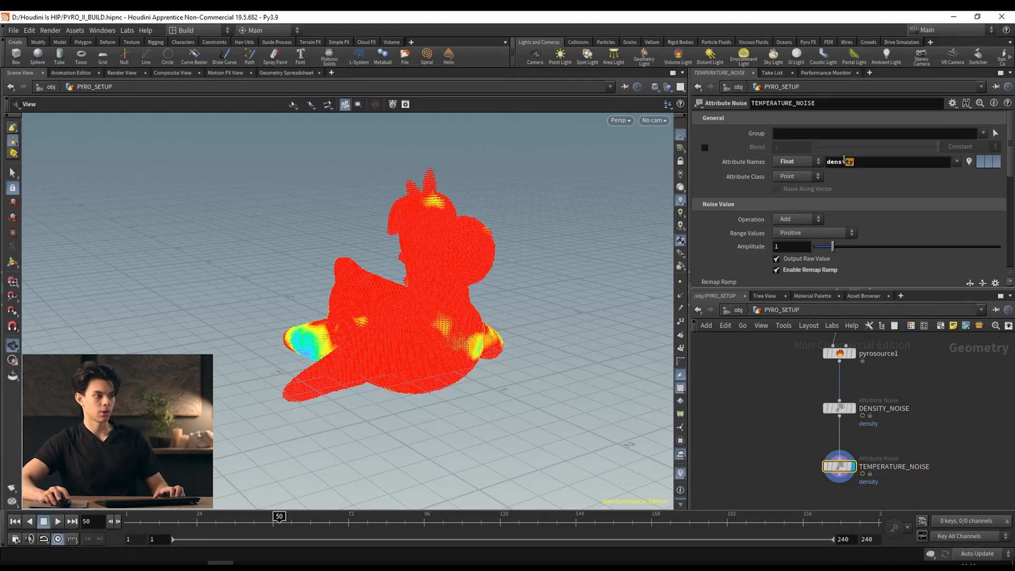
Set the TEMPERATURE_NOISE node's attribute name to temperature.
double_click(844, 161)
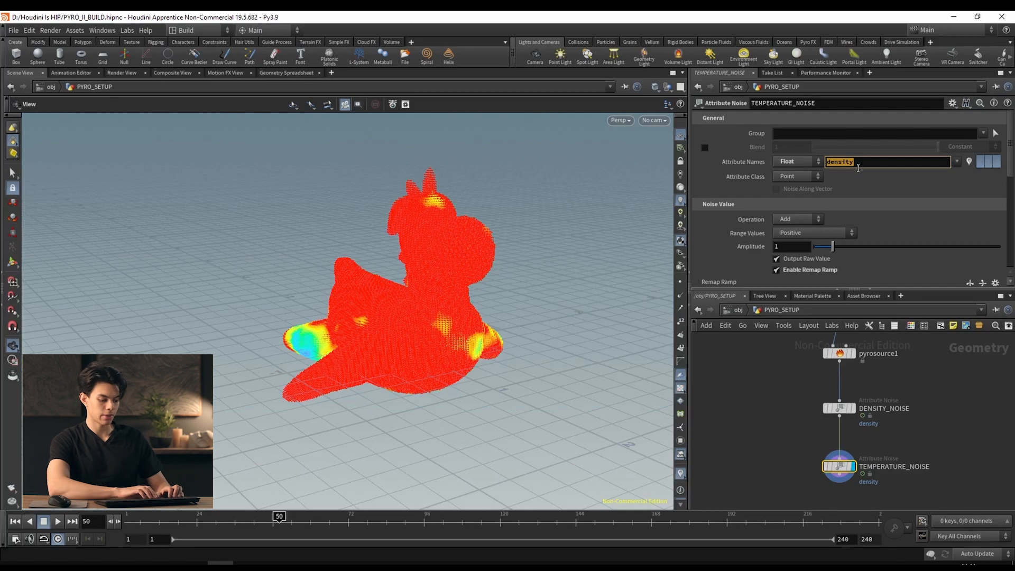
text(temperature)
key(Return)
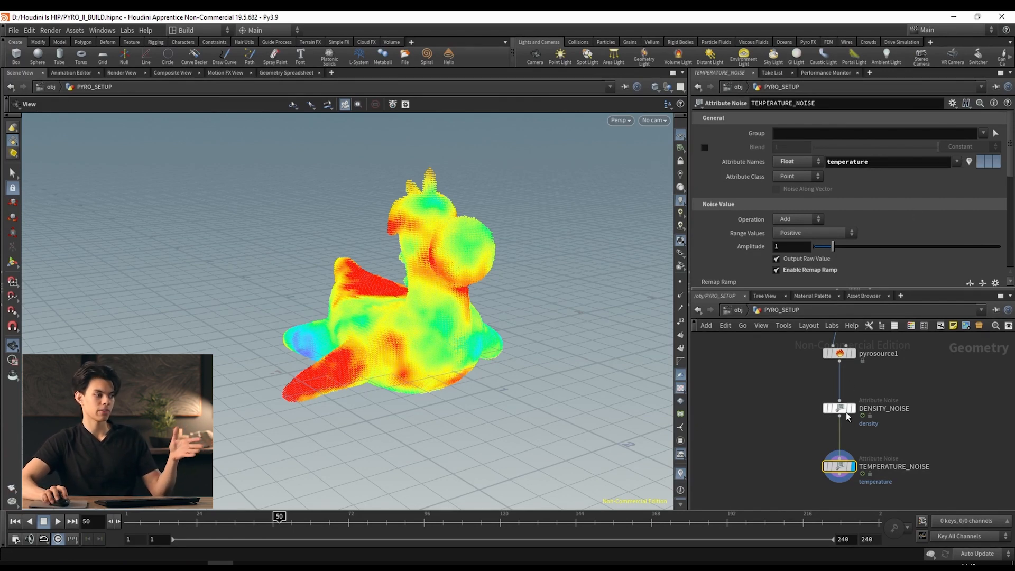
mouse_move(839, 411)
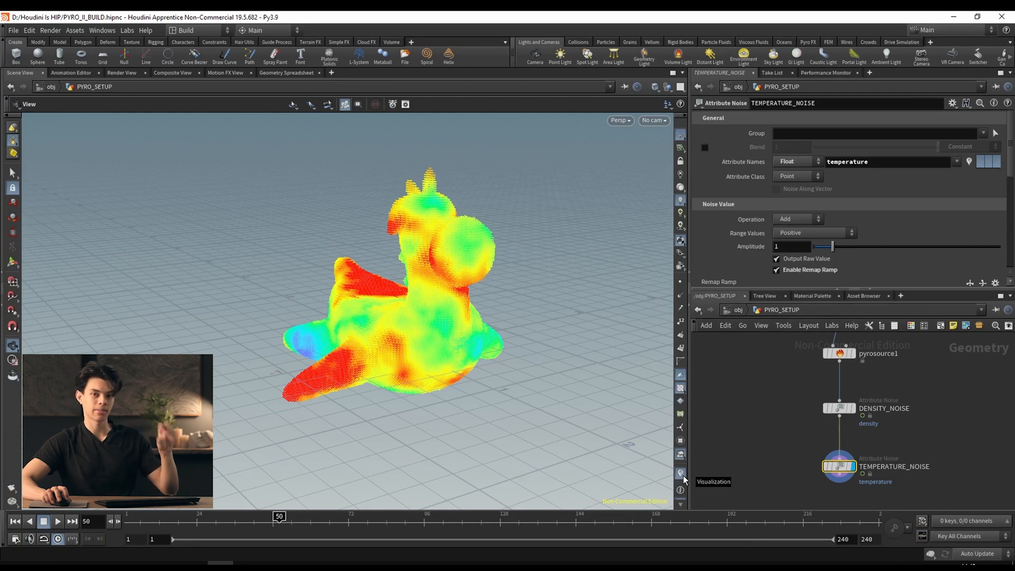
Toggle the scene's density and temperature visualizers to compare them, leaving only temperature enabled.
click(681, 474)
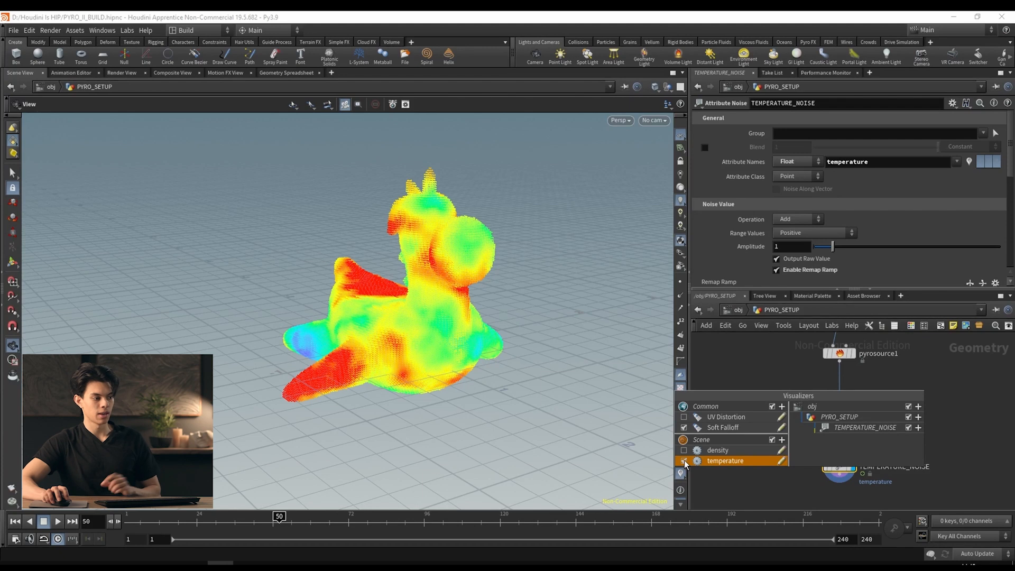
click(685, 450)
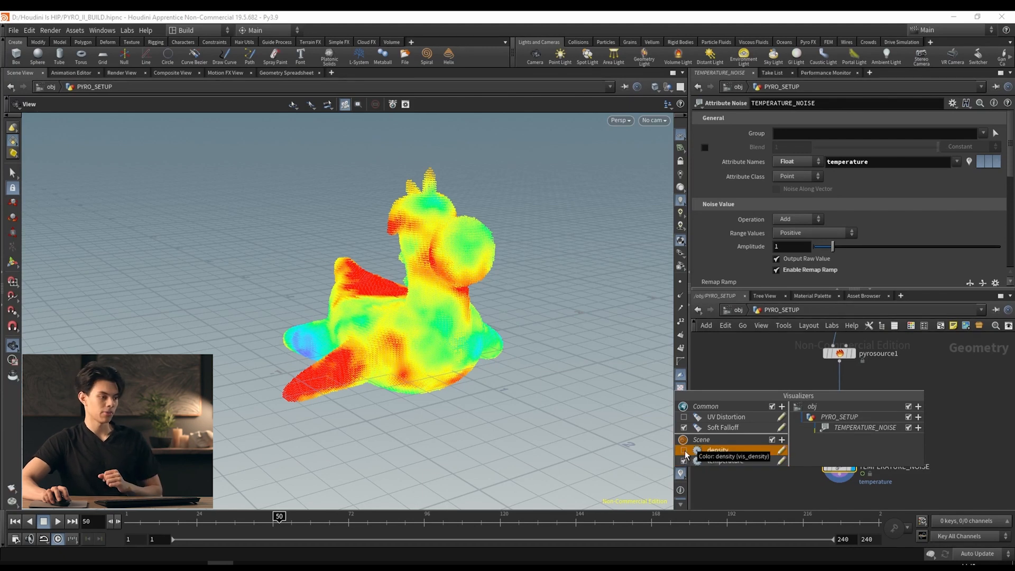
click(685, 461)
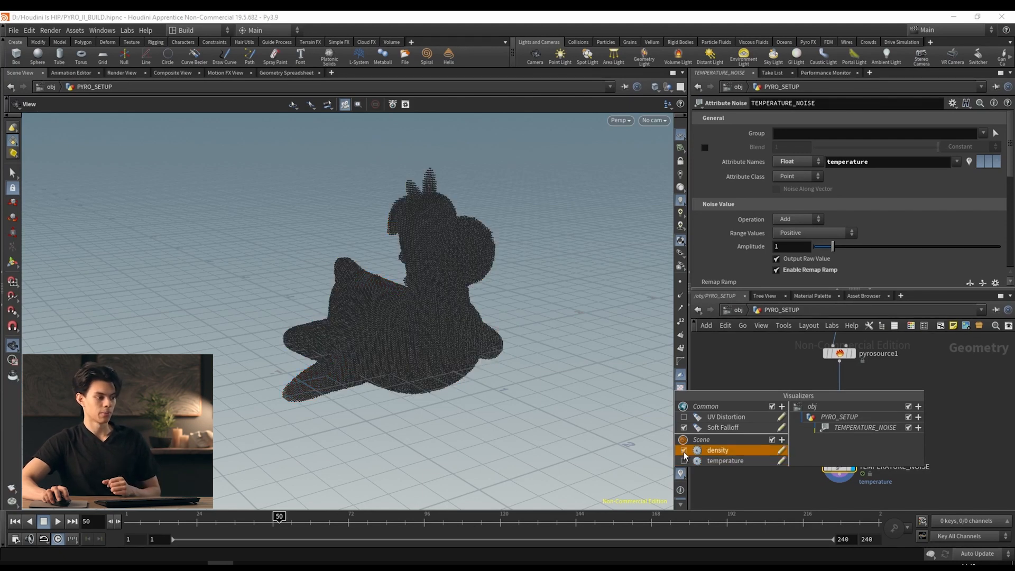
click(685, 460)
click(685, 461)
click(685, 461)
click(685, 460)
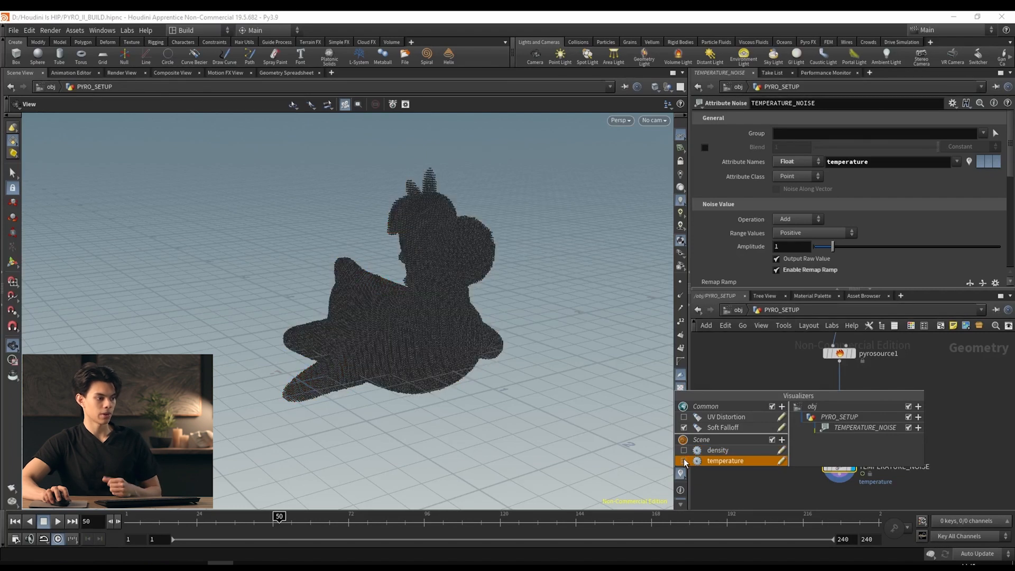
click(685, 461)
click(981, 375)
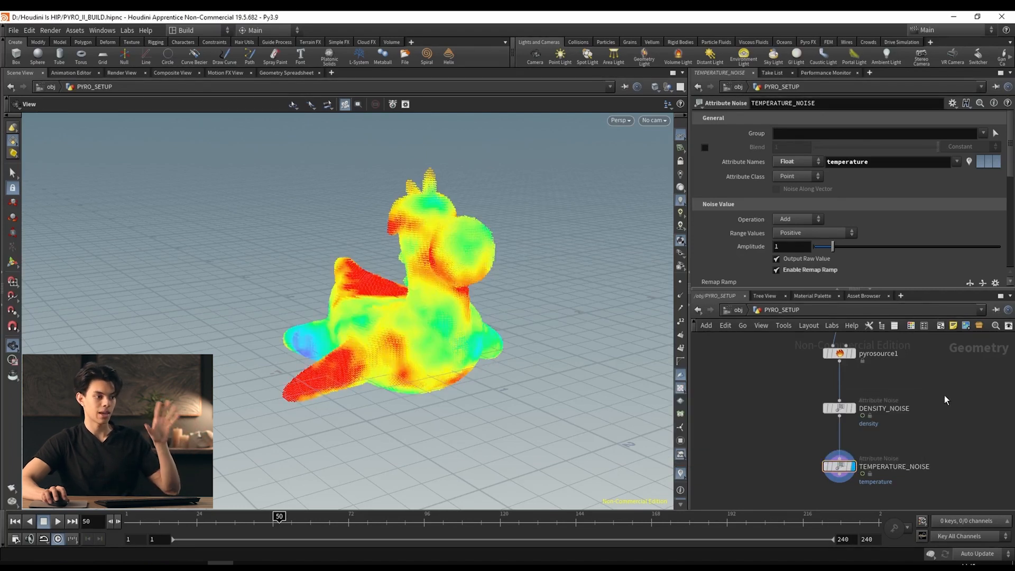
Steepen the TEMPERATURE_NOISE remap ramp by moving its start point to nearly the middle of the range.
scroll(773, 222, down, 3)
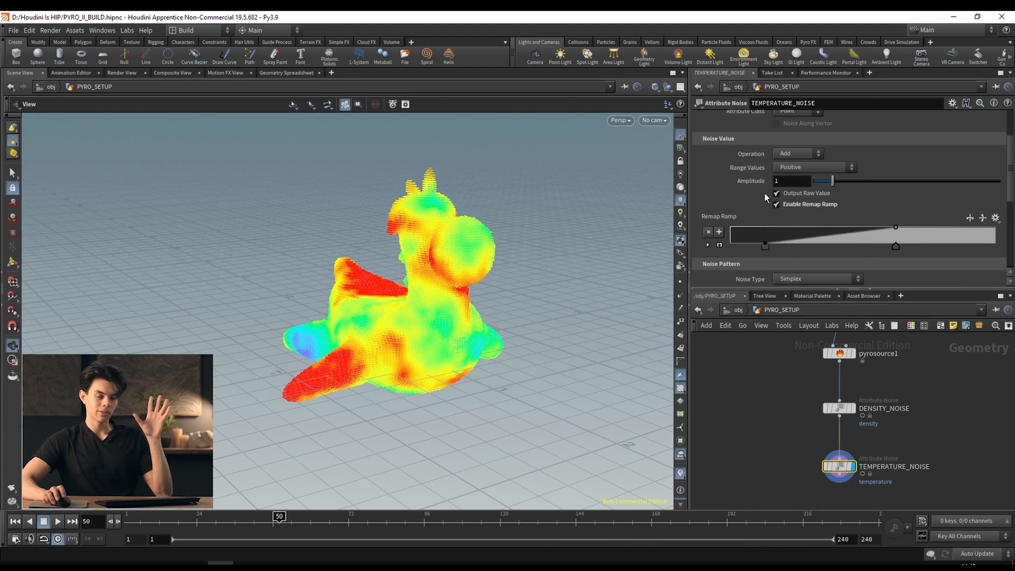
drag(766, 252, 854, 255)
drag(443, 279, 520, 259)
Set the TEMPERATURE_NOISE pattern's element size to 0.56 and its offset to -20.
scroll(723, 211, down, 3)
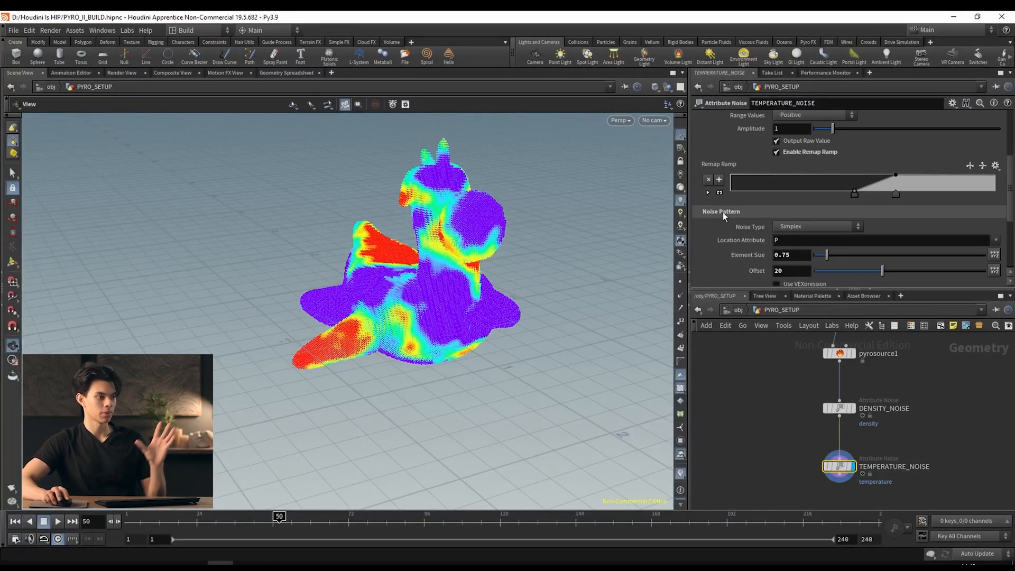
drag(827, 259, 824, 260)
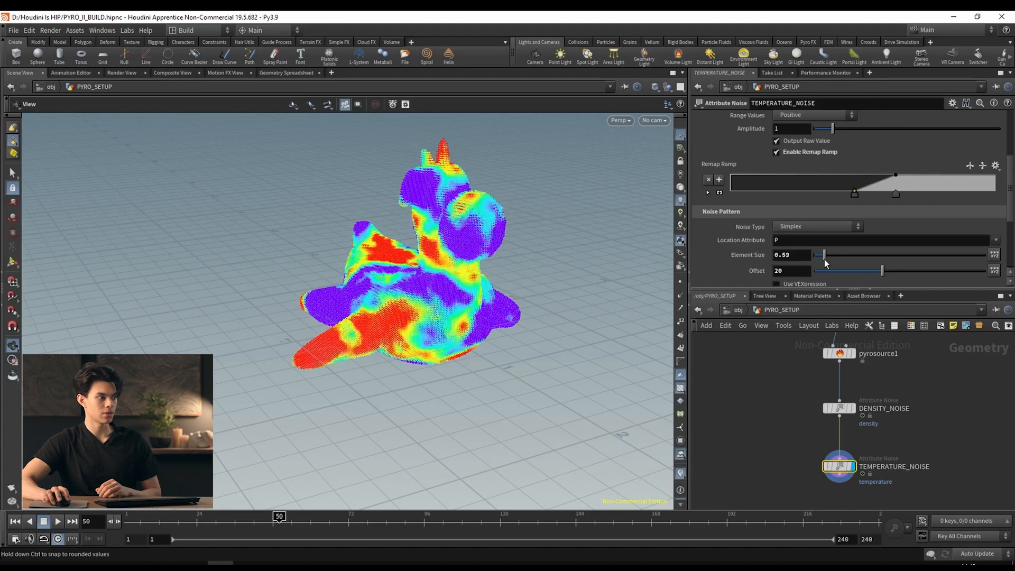
mouse_move(464, 278)
mouse_down()
mouse_move(533, 281)
mouse_move(480, 268)
mouse_move(461, 278)
mouse_move(476, 281)
mouse_up()
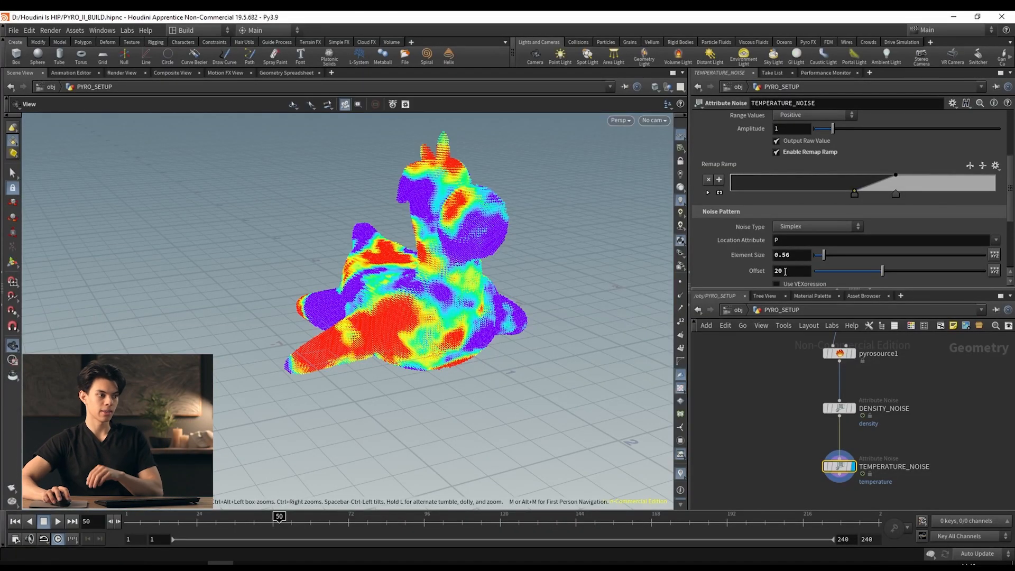
click(785, 272)
text(-20)
key(Return)
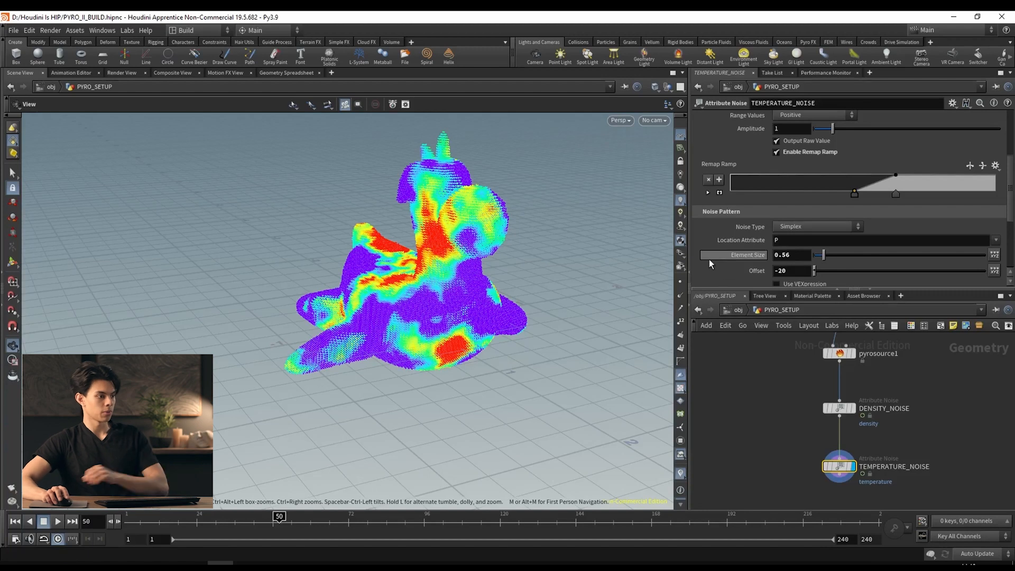
Play the animation to preview the moving temperature noise, and return the timeline to frame 1.
scroll(739, 233, up, 3)
scroll(740, 232, down, 5)
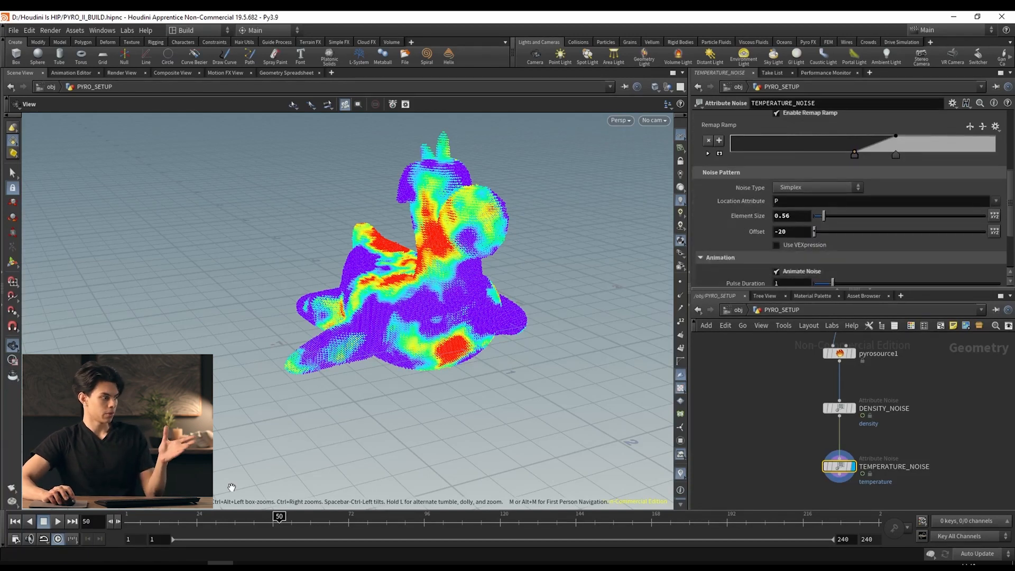
click(58, 523)
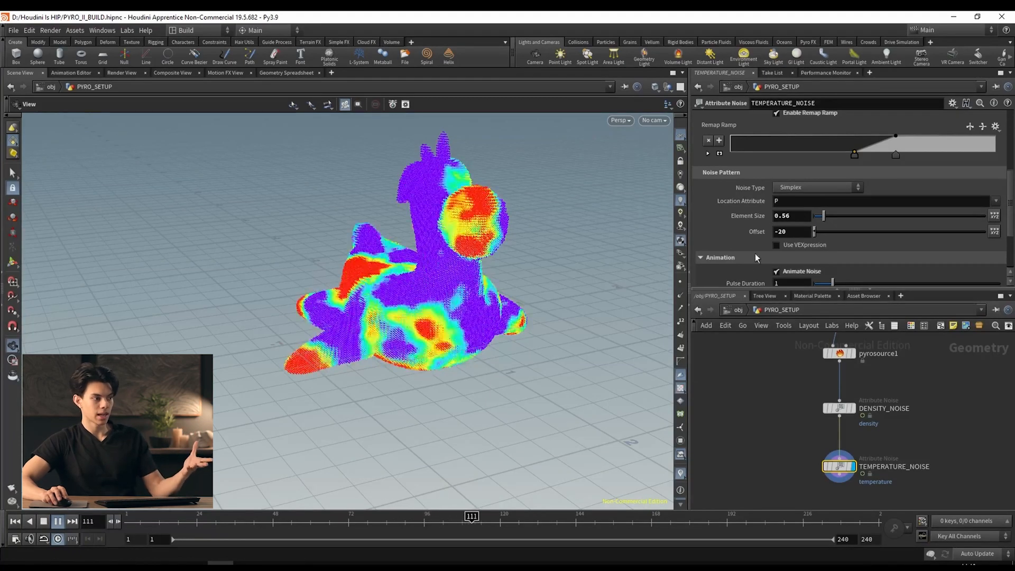
scroll(755, 253, down, 3)
drag(148, 522, 126, 522)
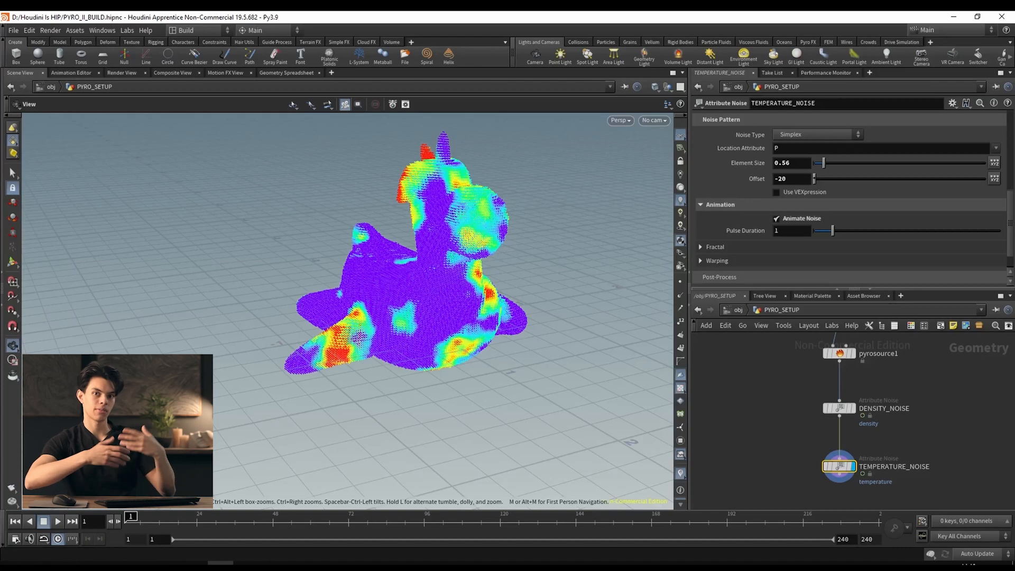
middle_drag(829, 498, 810, 466)
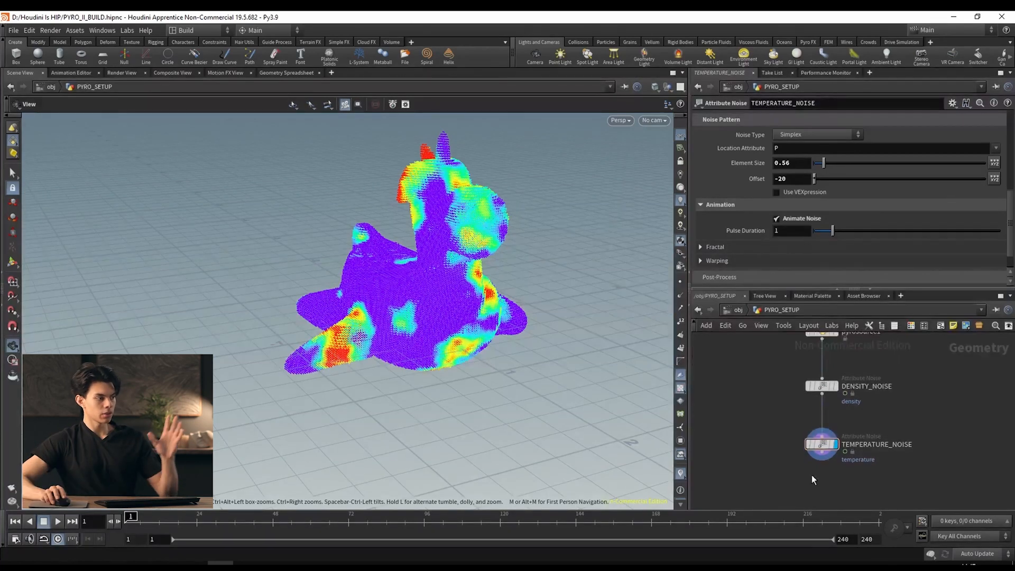
click(810, 465)
middle_click(821, 435)
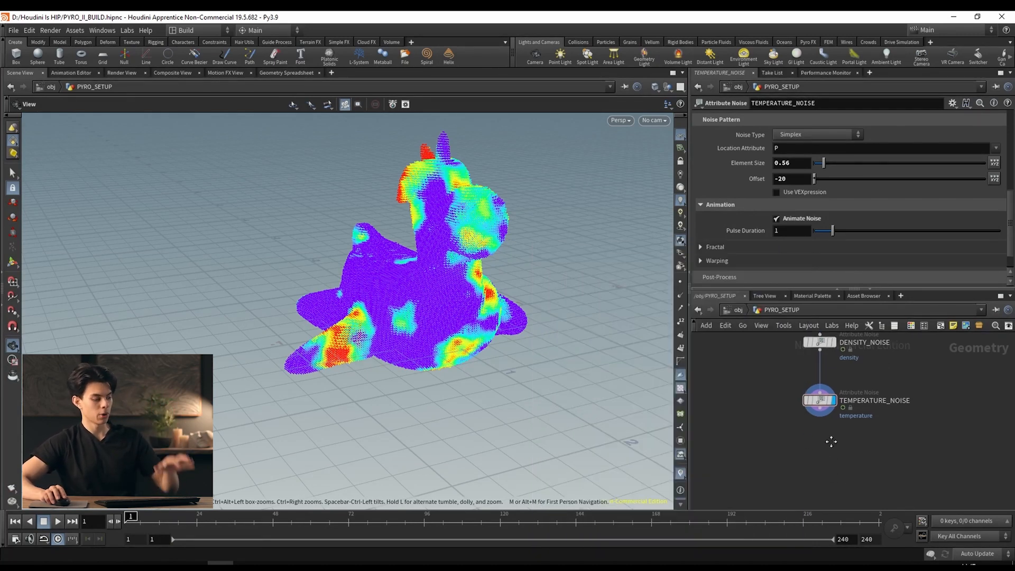
Add a Volume Rasterize Attributes node after TEMPERATURE_NOISE, connect it, and make it the displayed node.
middle_drag(831, 474, 830, 441)
key(Tab)
text(ra)
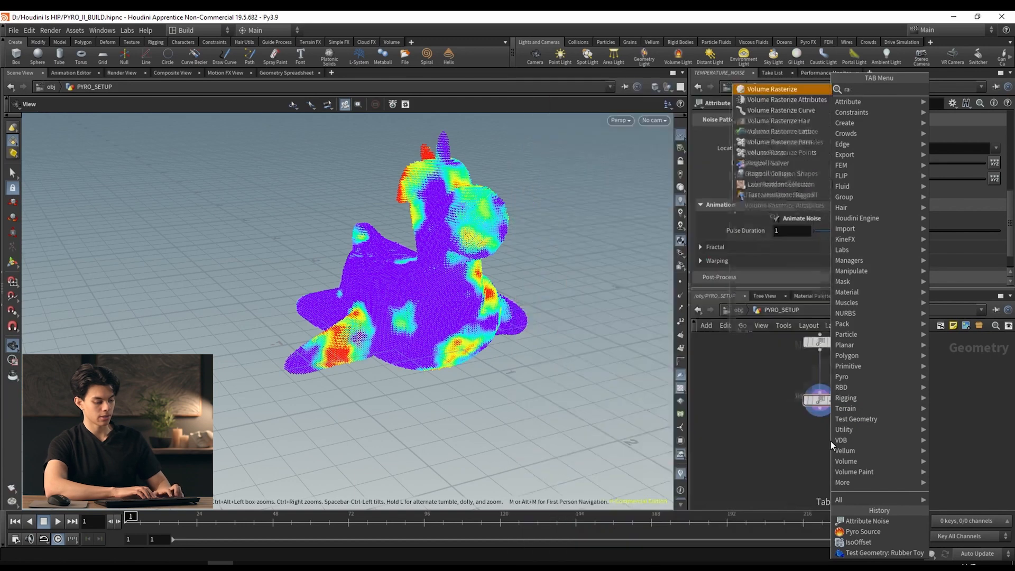
text(sterize)
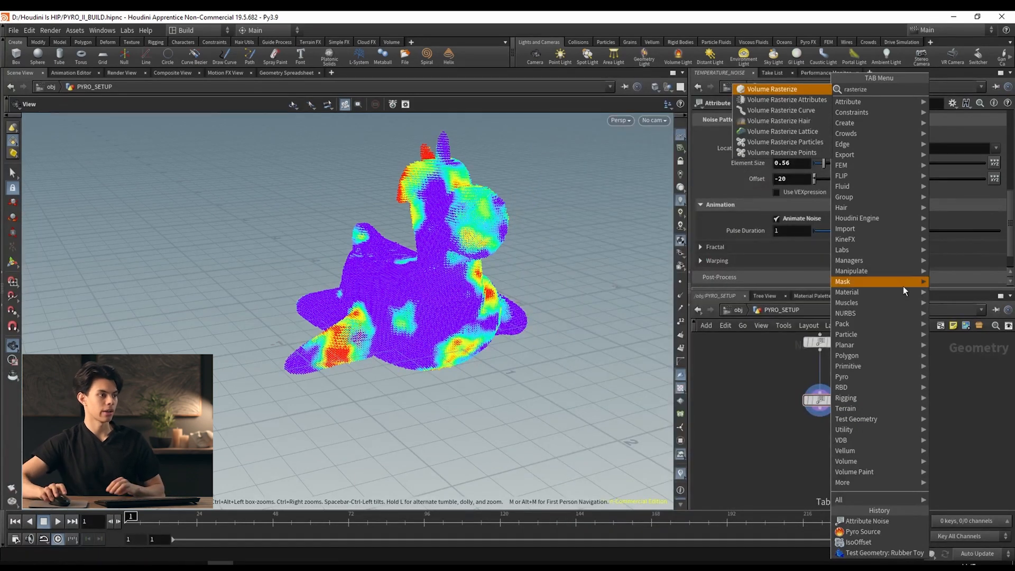
click(798, 99)
click(818, 455)
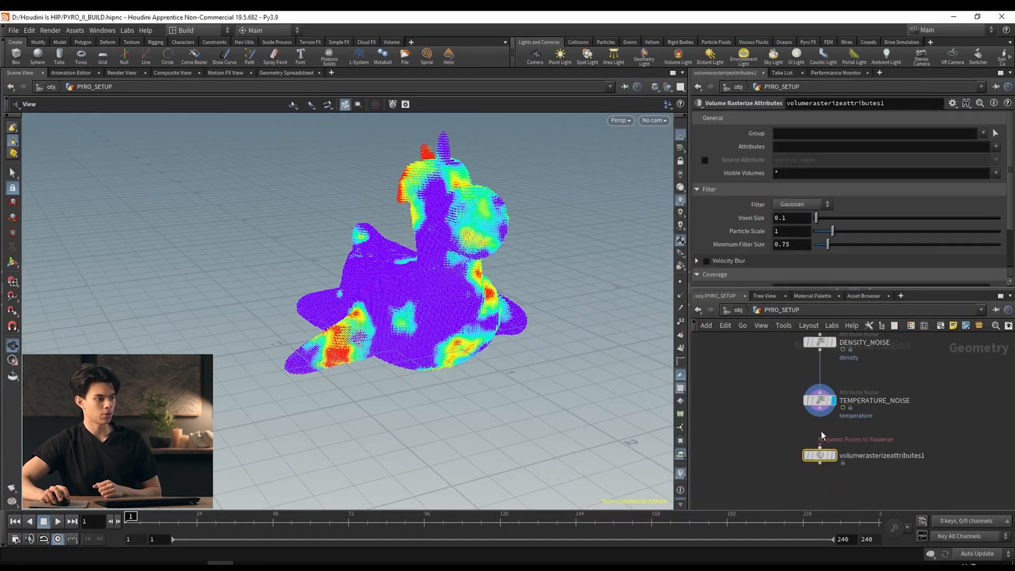
click(833, 456)
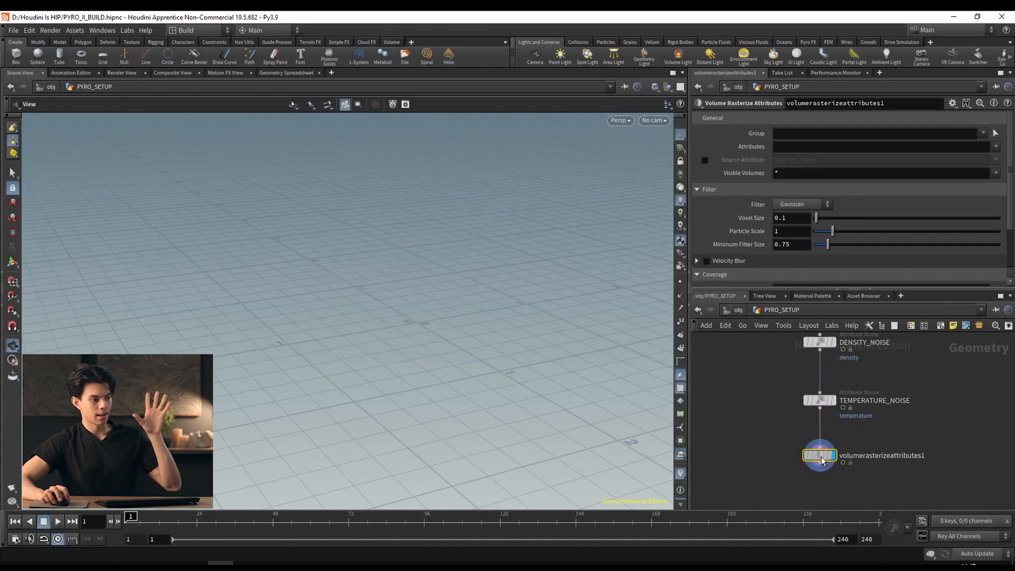
Set the Volume Rasterize Attributes node to rasterize the density attribute, and inspect the volume.
click(802, 148)
text(density)
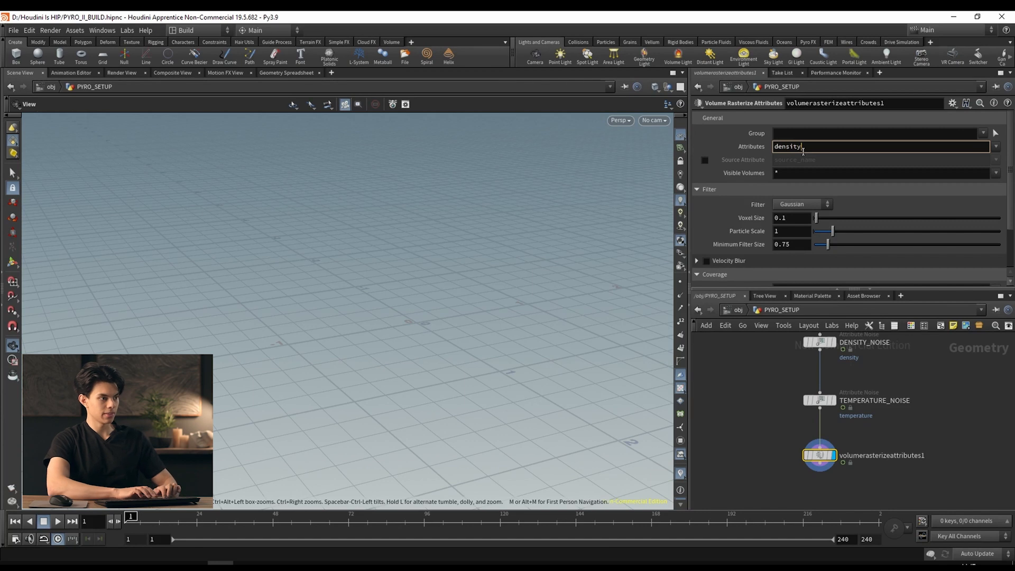
key(Return)
drag(484, 215, 412, 243)
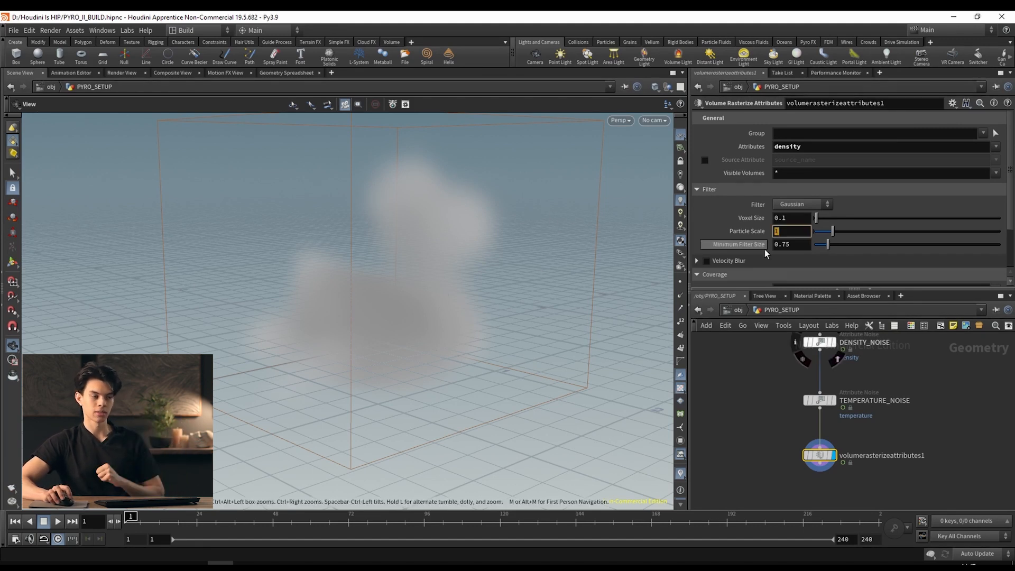
Check pyrosource1's node information and read the description of the rasterize node's Particle Scale parameter.
middle_drag(832, 416, 814, 499)
middle_click(806, 374)
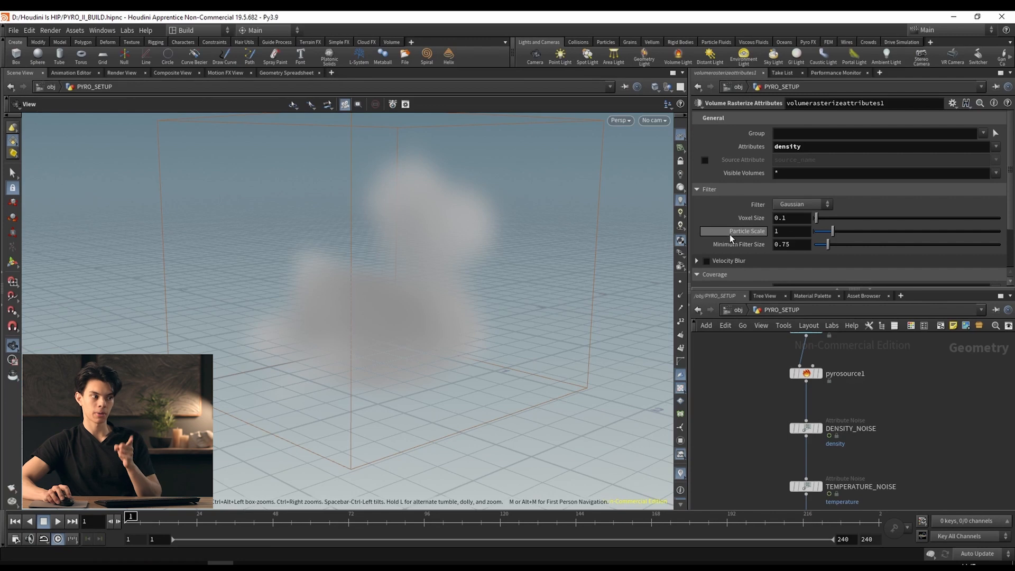
mouse_move(759, 233)
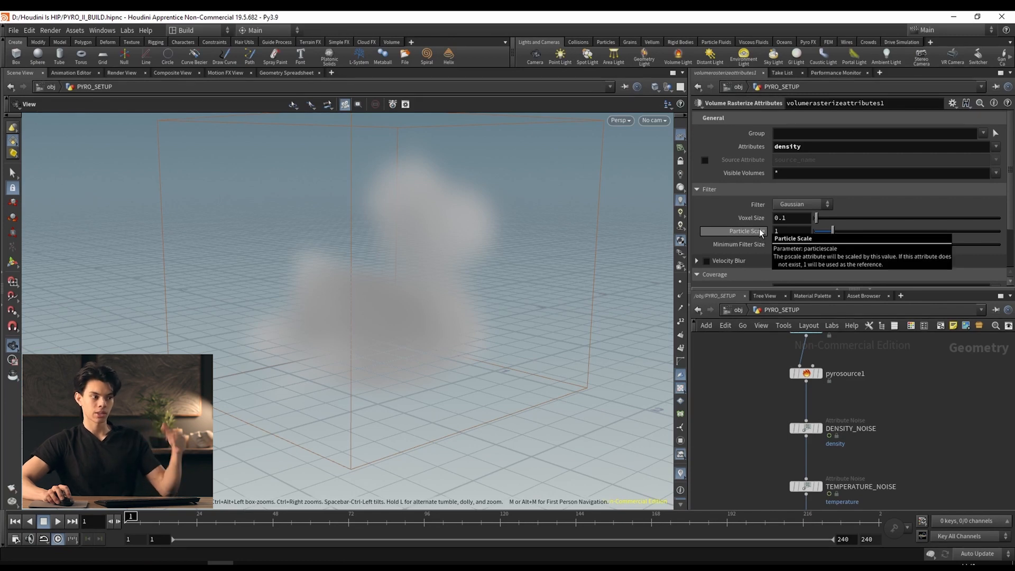
middle_drag(929, 481, 913, 377)
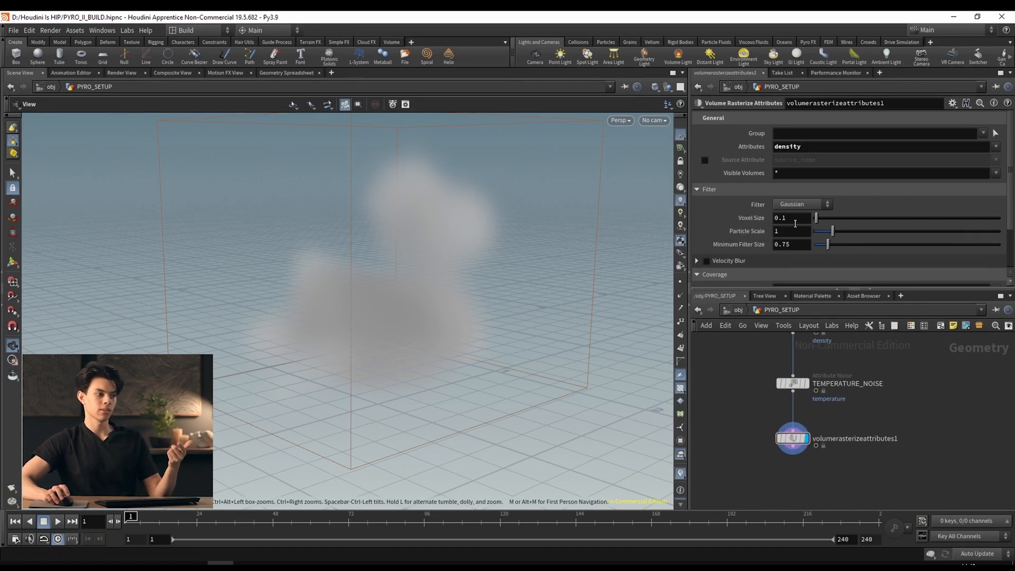
Try removing the pscale point attribute with an Attribute Delete node between TEMPERATURE_NOISE and the rasterize node, and delete that node again.
scroll(909, 406, down, 2)
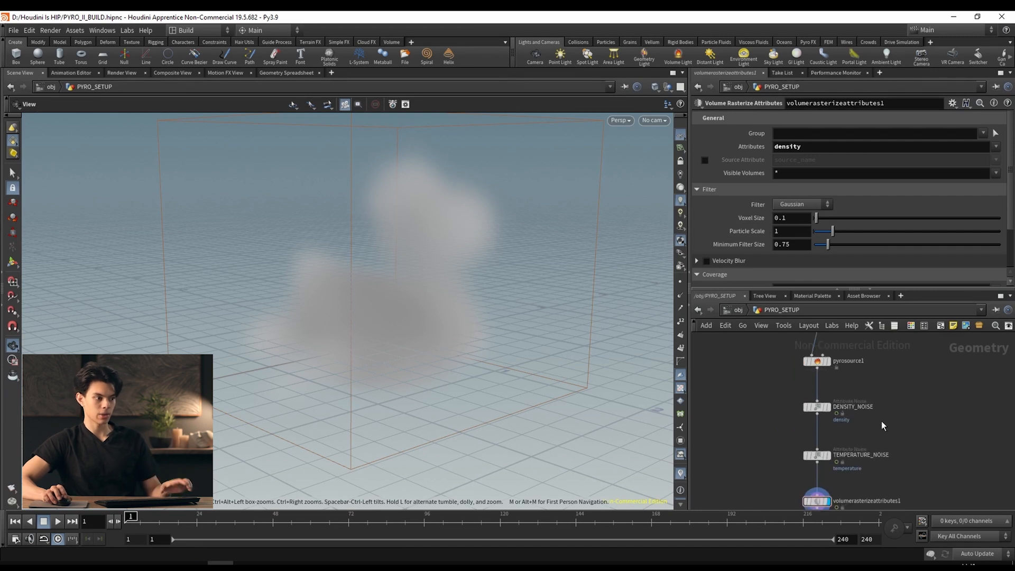
key(Tab)
text(delete)
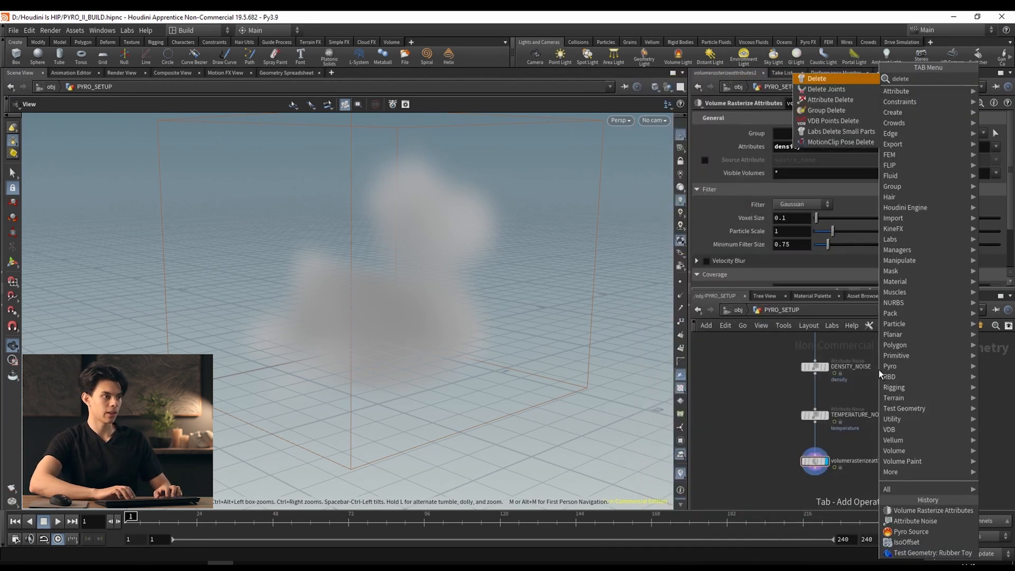
click(863, 100)
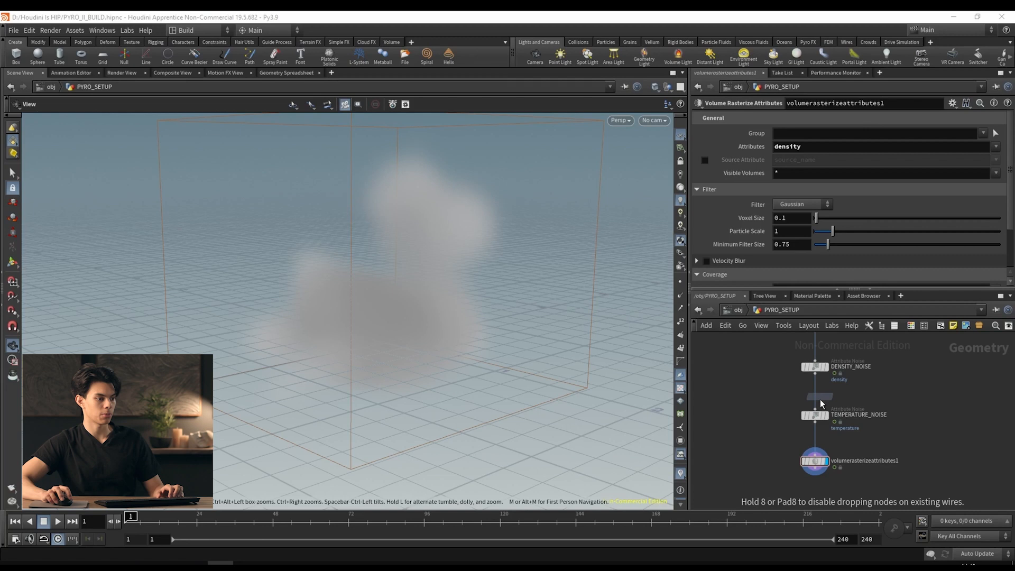
click(814, 437)
click(779, 140)
text(p)
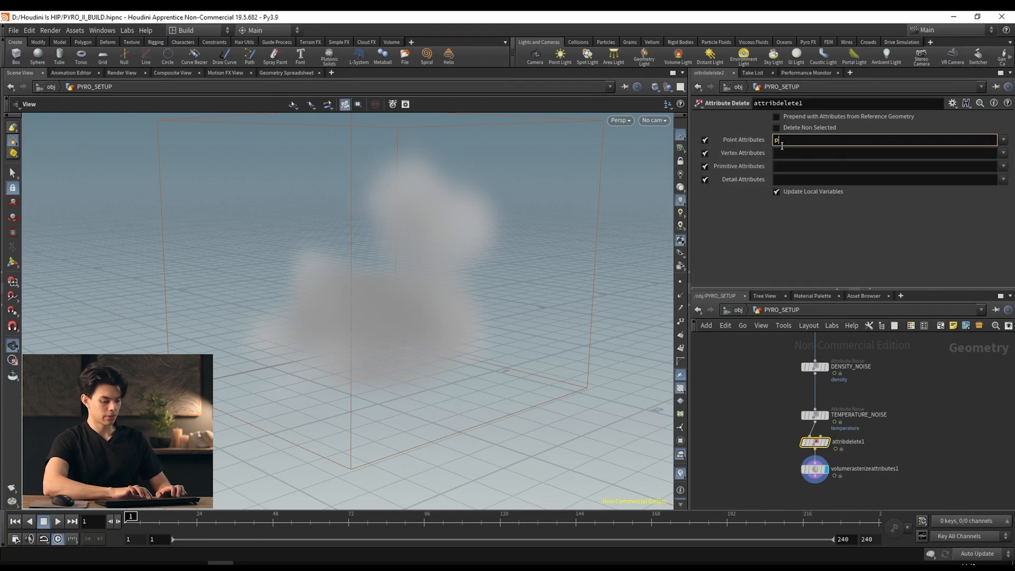
text(scale)
key(Return)
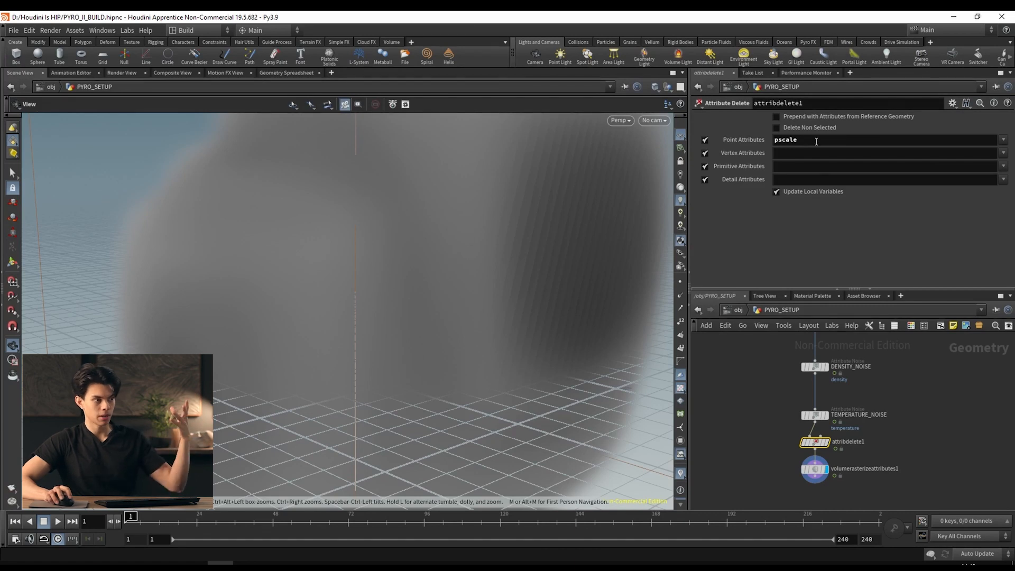
key(Delete)
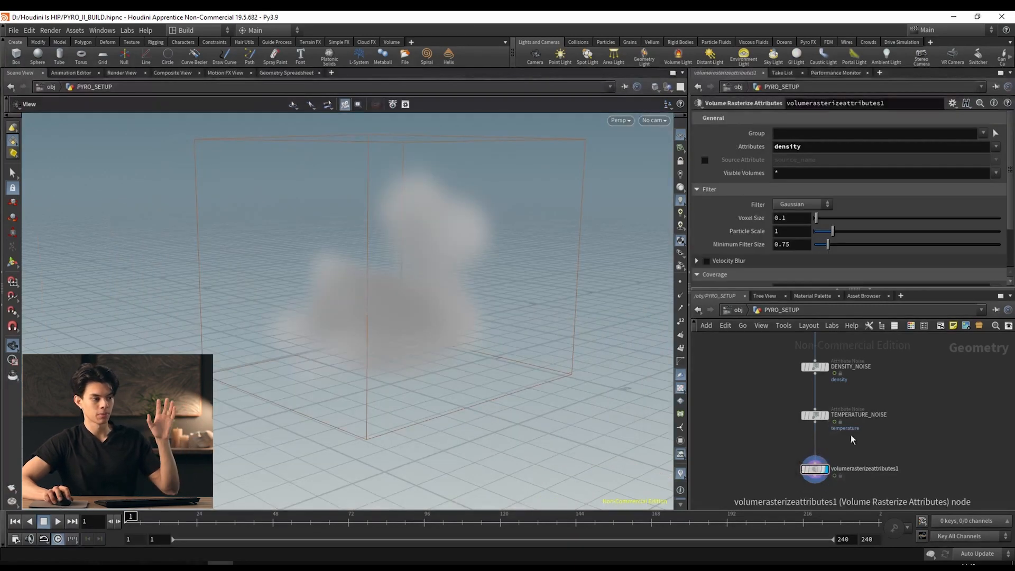
Change the viewport background's color scheme to Dark in the display options.
scroll(852, 437, down, 1)
middle_drag(840, 343, 845, 421)
middle_drag(885, 471, 879, 365)
scroll(873, 370, up, 2)
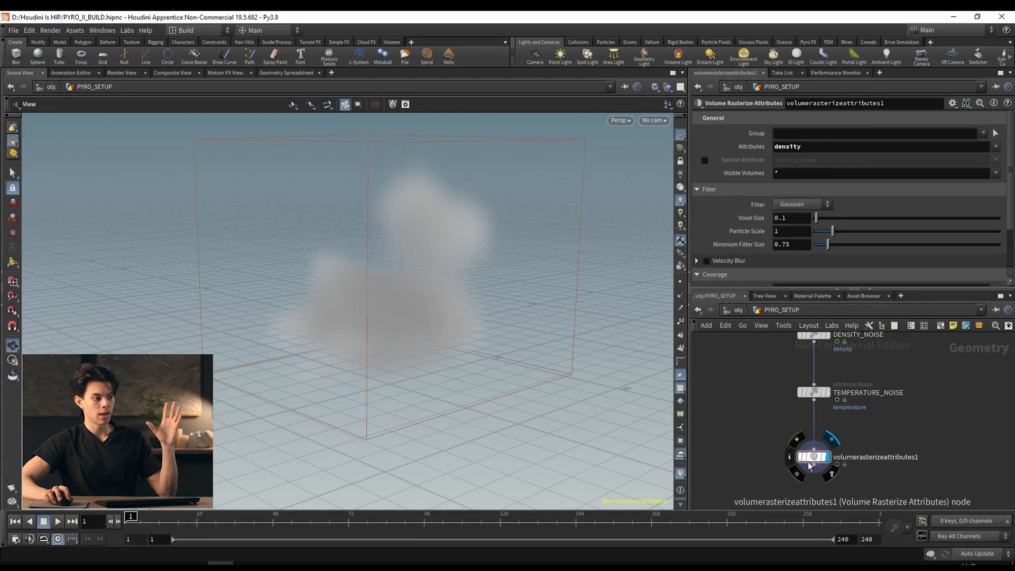
scroll(372, 315, up, 5)
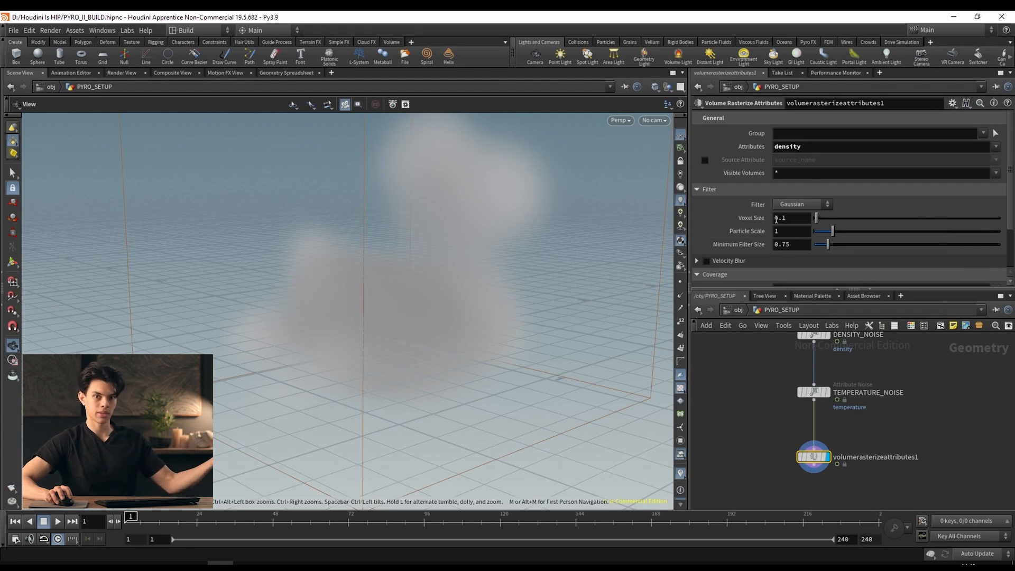
scroll(397, 349, down, 2)
drag(417, 232, 460, 252)
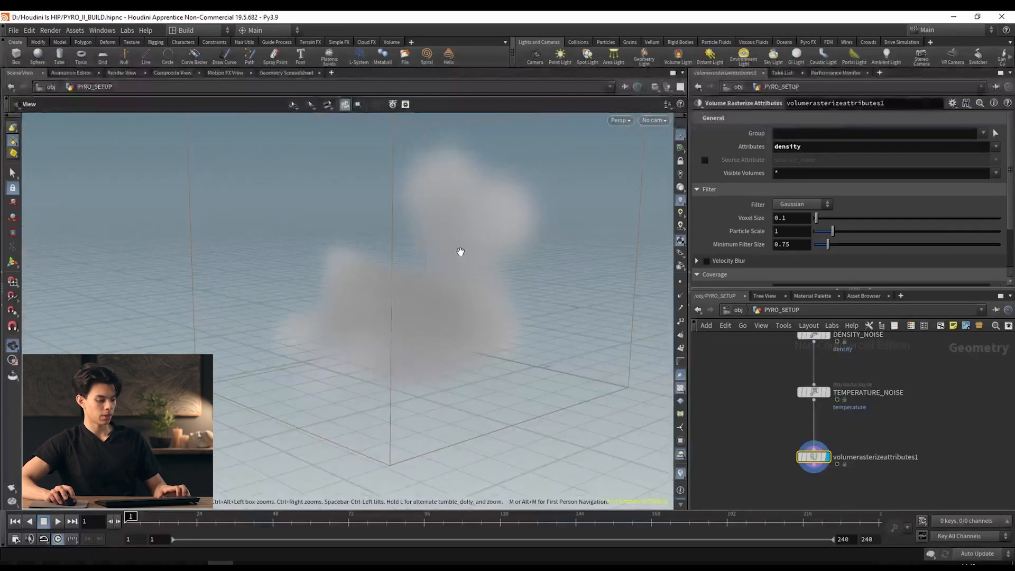
key(d)
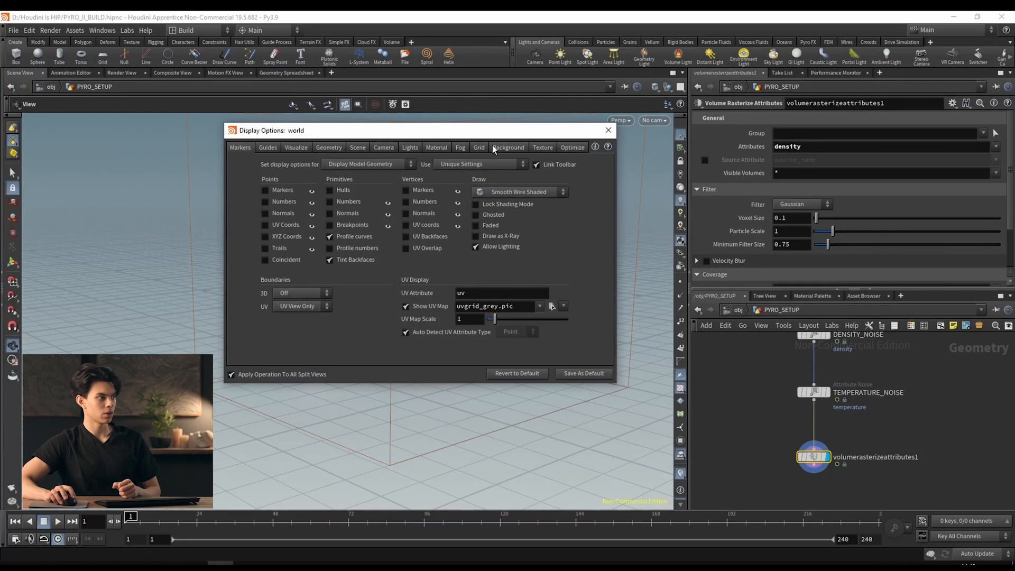
click(508, 148)
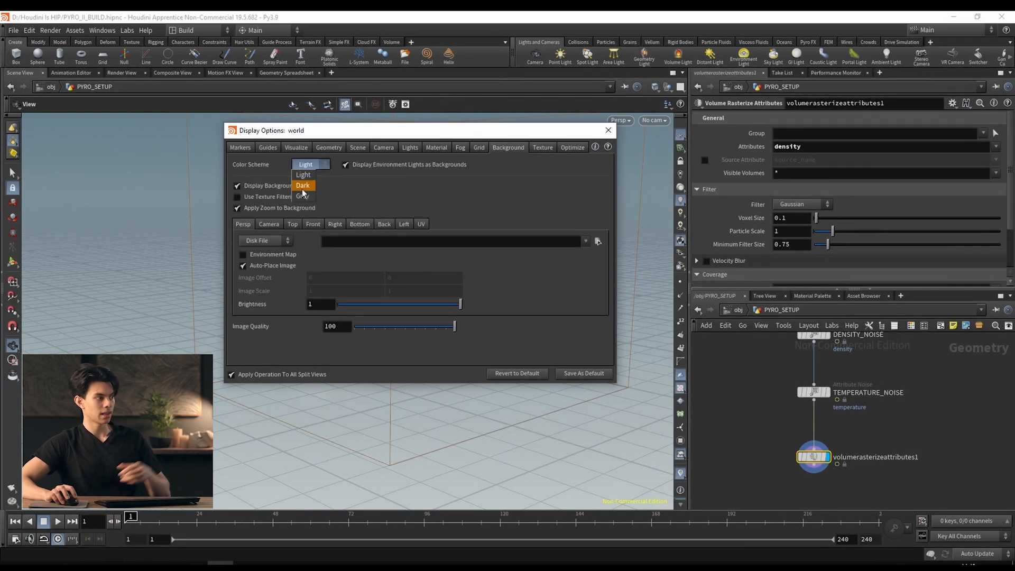
click(303, 185)
click(608, 131)
drag(398, 273, 381, 285)
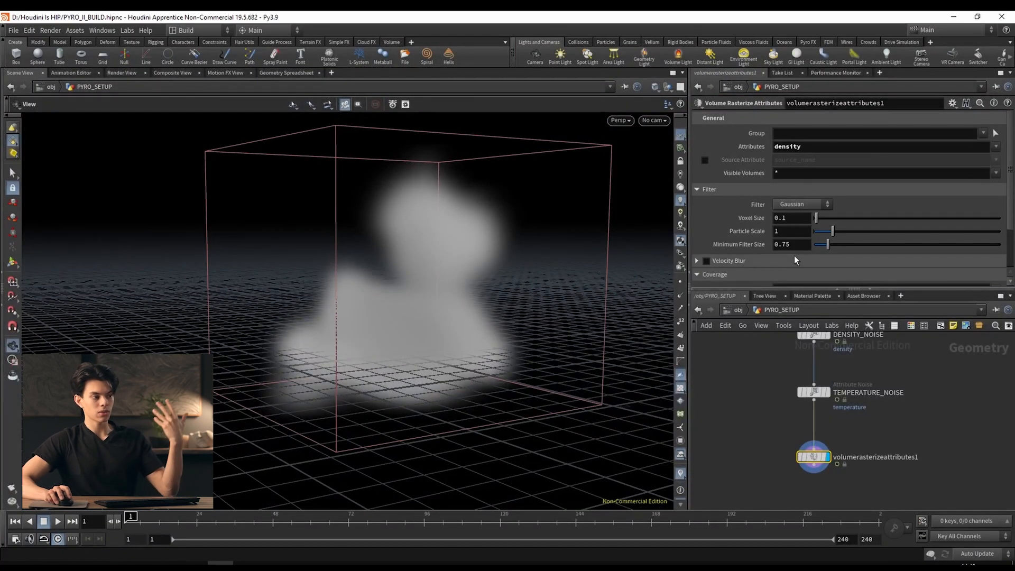
Set the rasterize node's voxel size to 0.02 and inspect the finer volume from another angle.
click(784, 217)
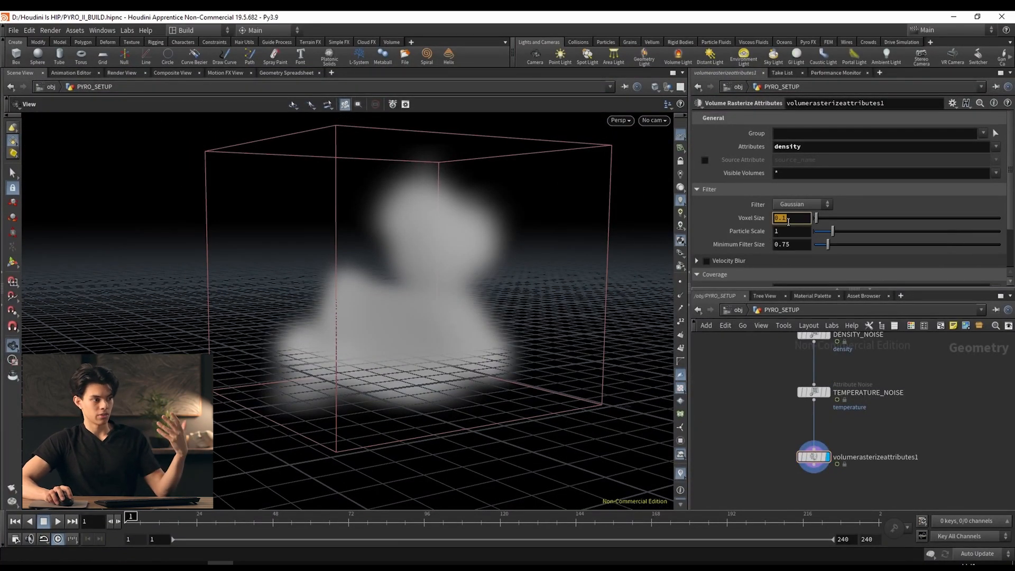
text(0.0)
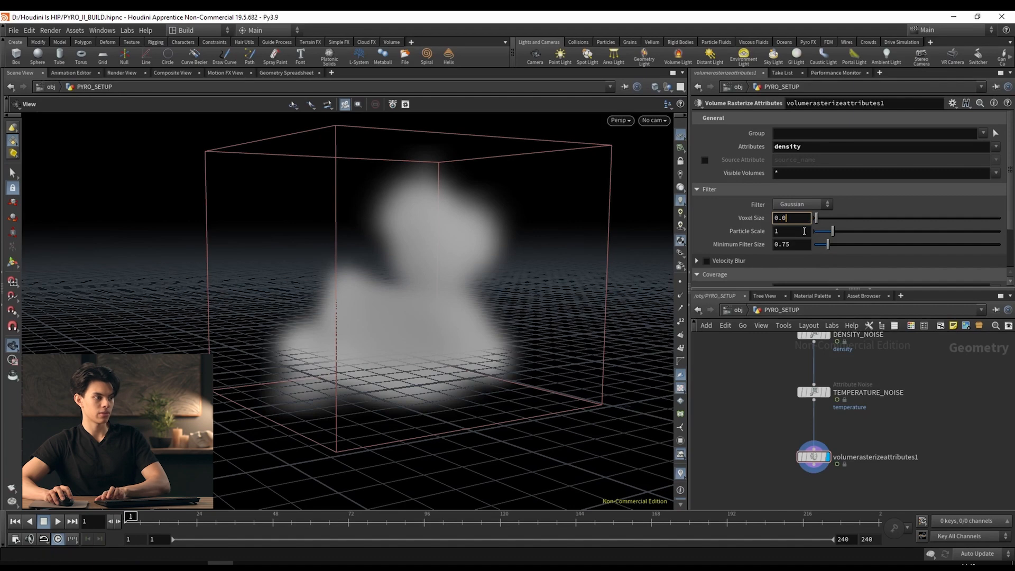
text(2)
key(Return)
drag(478, 295, 414, 248)
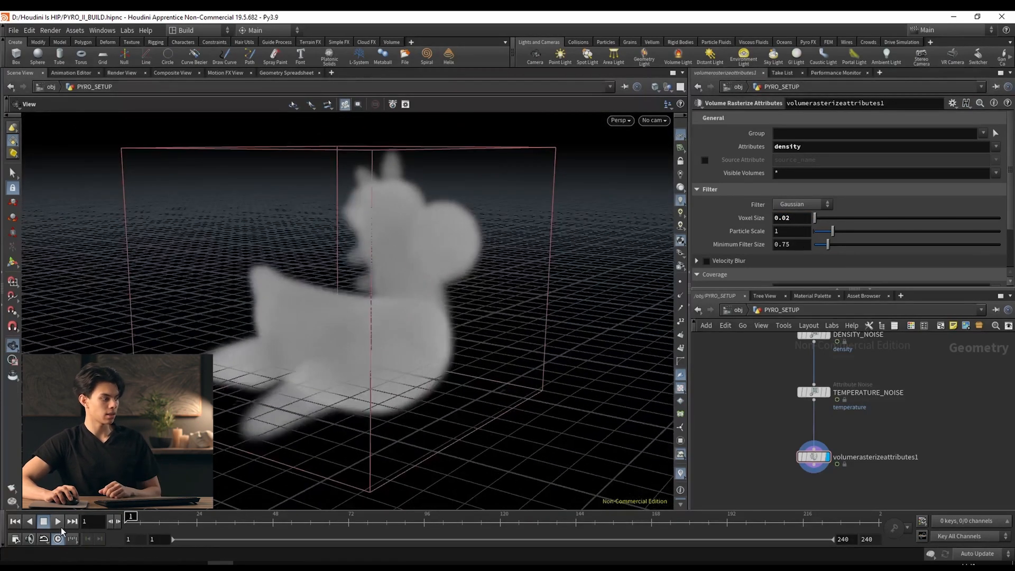
Play the animation to preview the rasterized density volume, and return the timeline to frame 1.
click(59, 523)
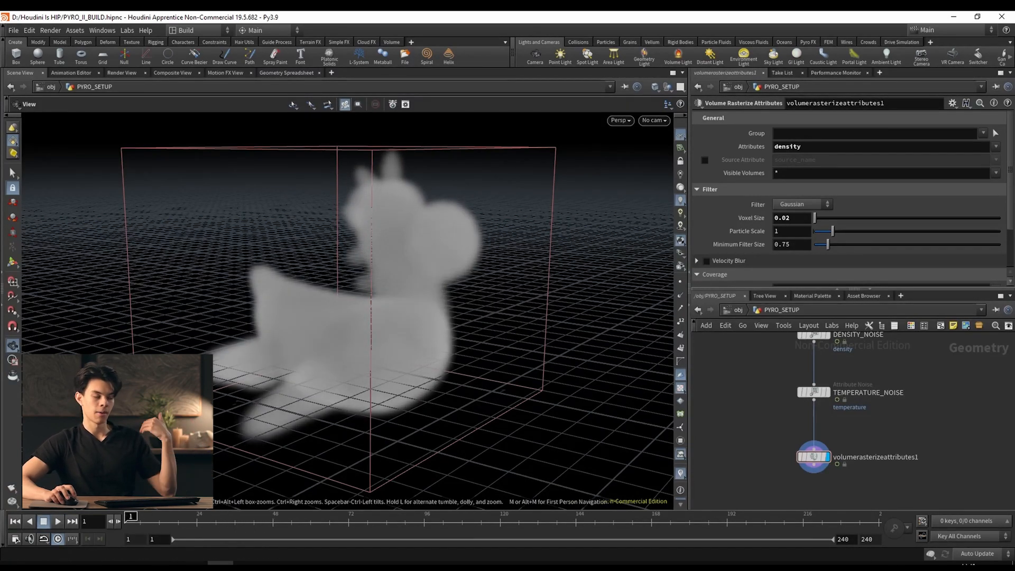
click(57, 522)
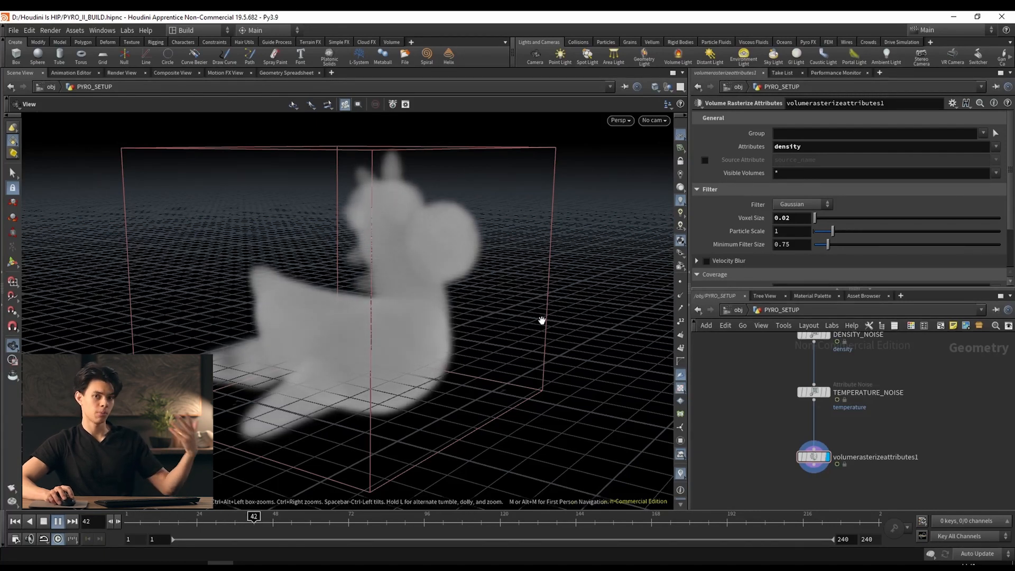
click(15, 522)
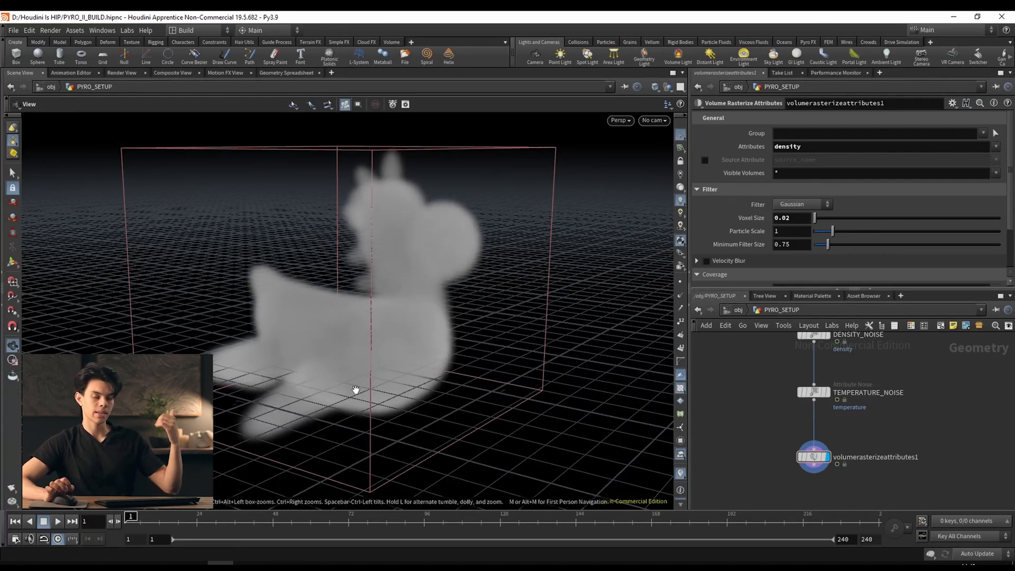
Review the rasterize node's filter settings and pyrosource1's particle separation and scale.
scroll(366, 365, down, 1)
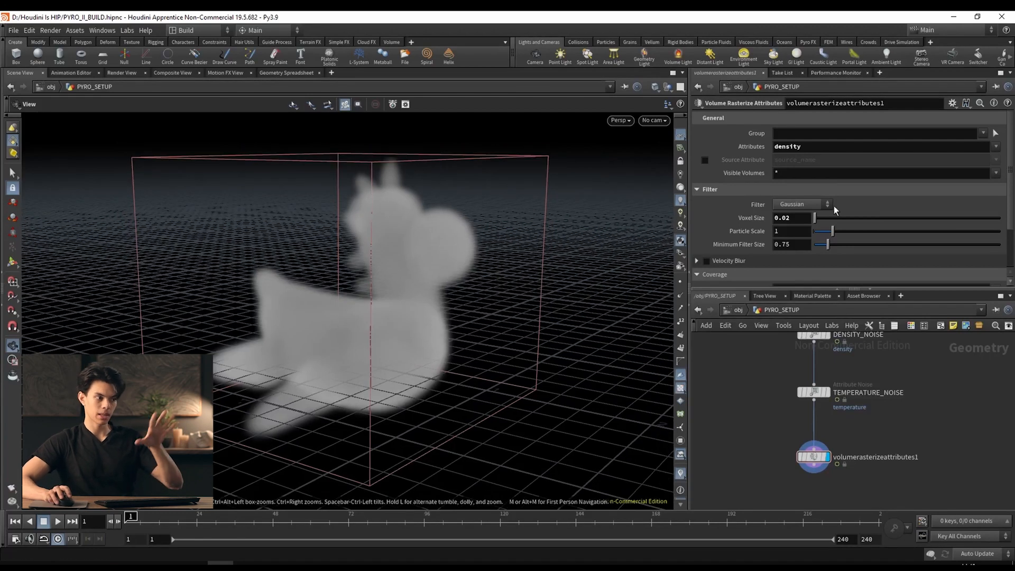
scroll(755, 221, down, 1)
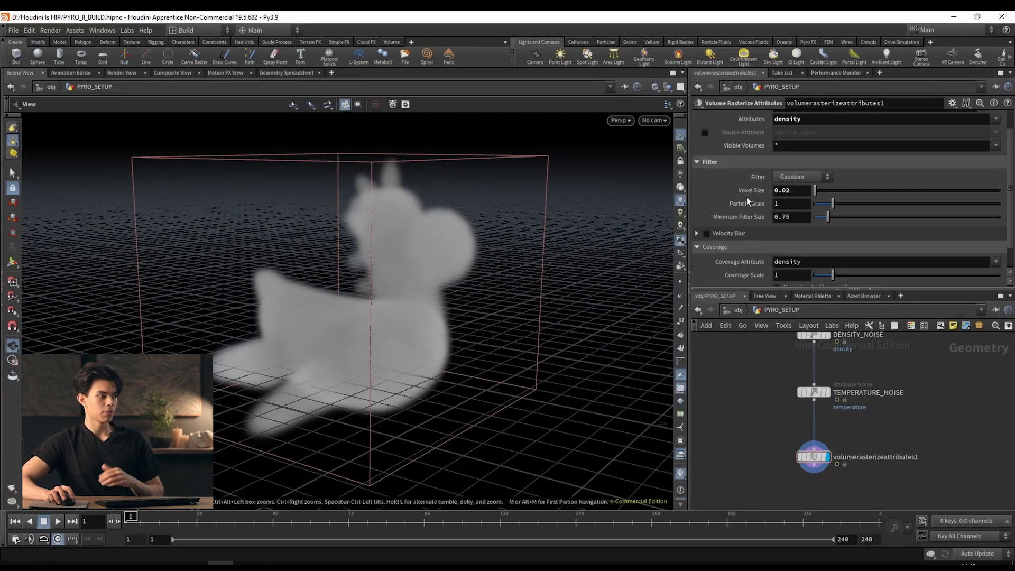
drag(460, 260, 535, 240)
middle_drag(871, 397, 869, 477)
click(821, 424)
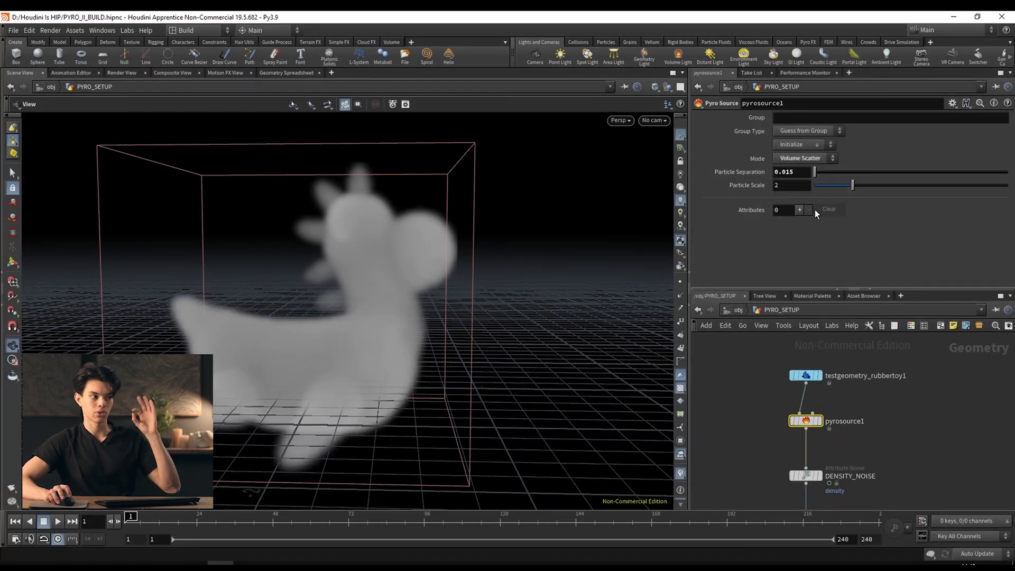
middle_drag(890, 476, 878, 356)
Add temperature alongside density in the attributes that volumerasterizeattributes1 converts to volumes.
click(796, 476)
drag(446, 336, 392, 347)
scroll(824, 132, up, 2)
click(826, 147)
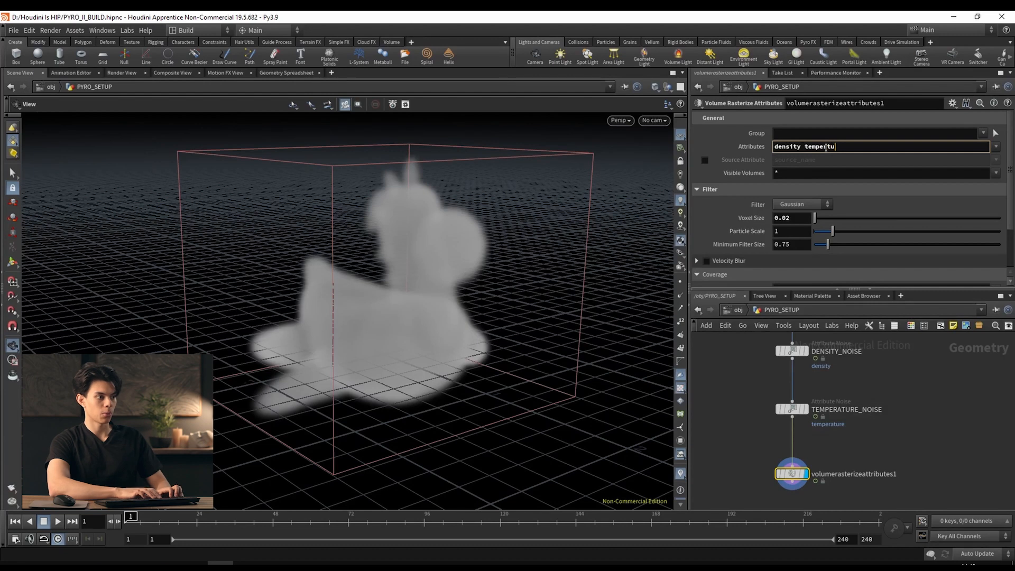
text(tempertua)
key(BackSpace)
key(BackSpace)
text(ure)
key(Return)
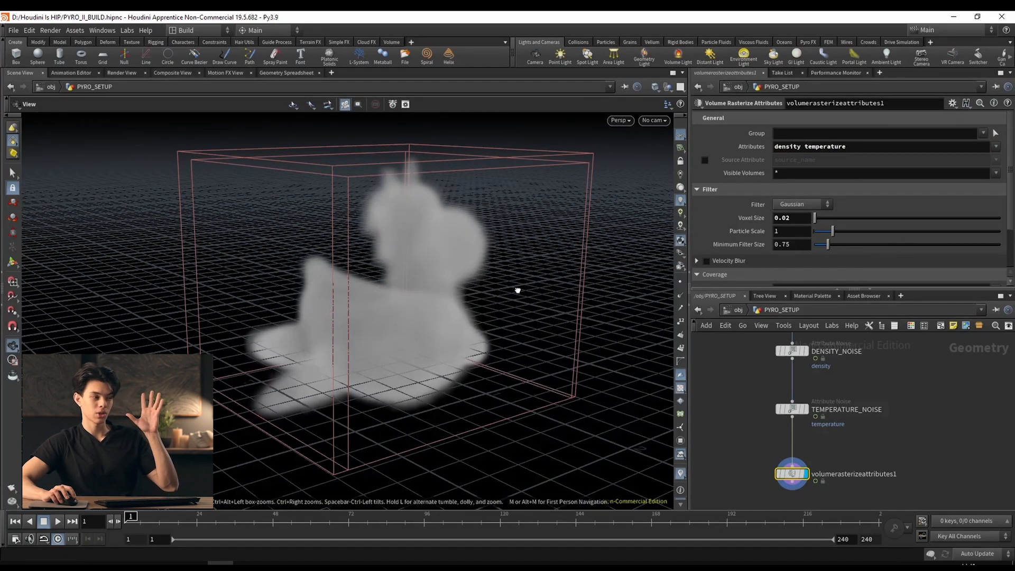
Set the visible volumes of volumerasterizeattributes1 to density and inspect the result in the viewport.
drag(517, 287, 542, 271)
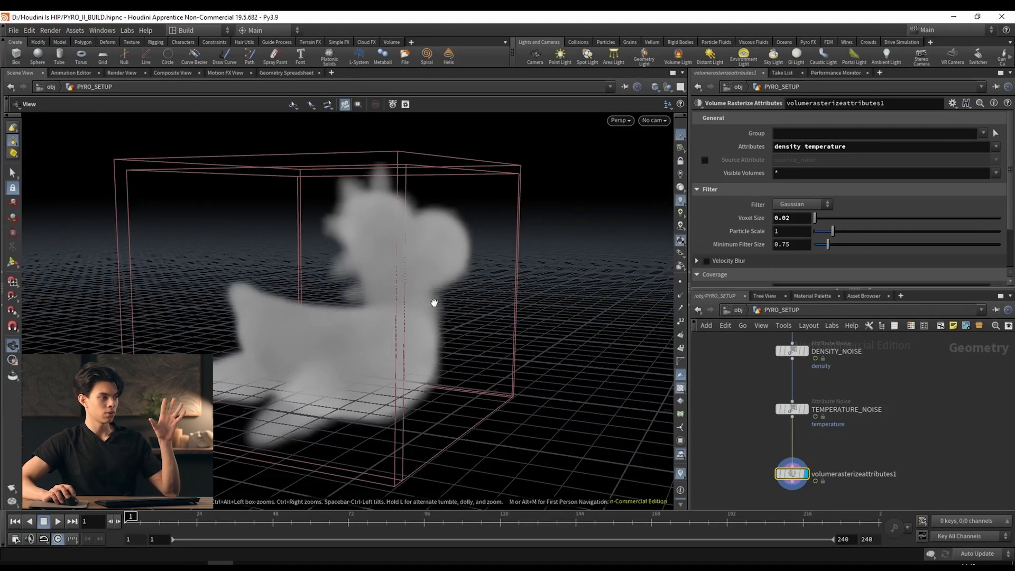
drag(436, 300, 415, 304)
drag(355, 290, 407, 296)
scroll(336, 233, up, 3)
drag(365, 267, 357, 256)
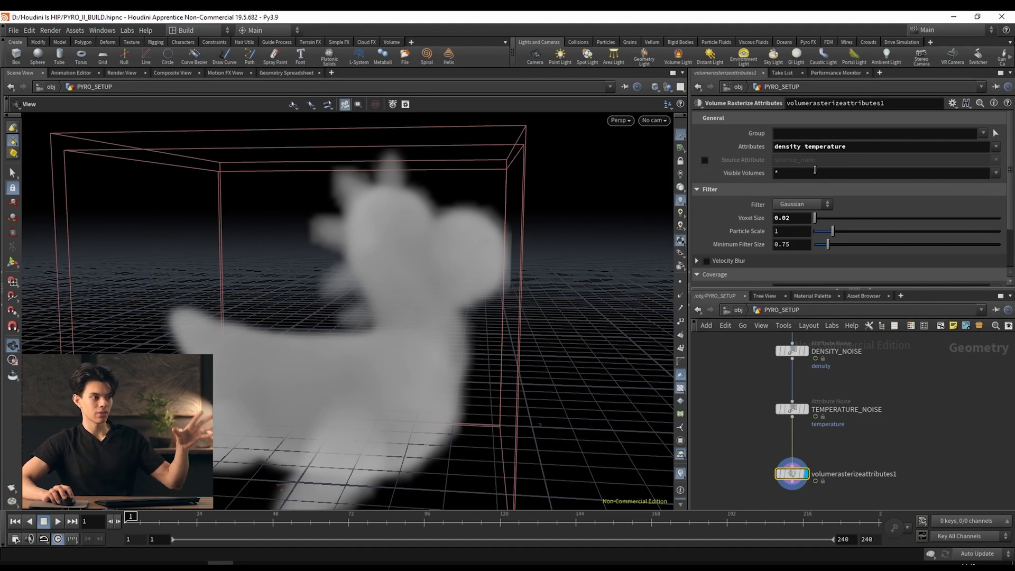
click(782, 174)
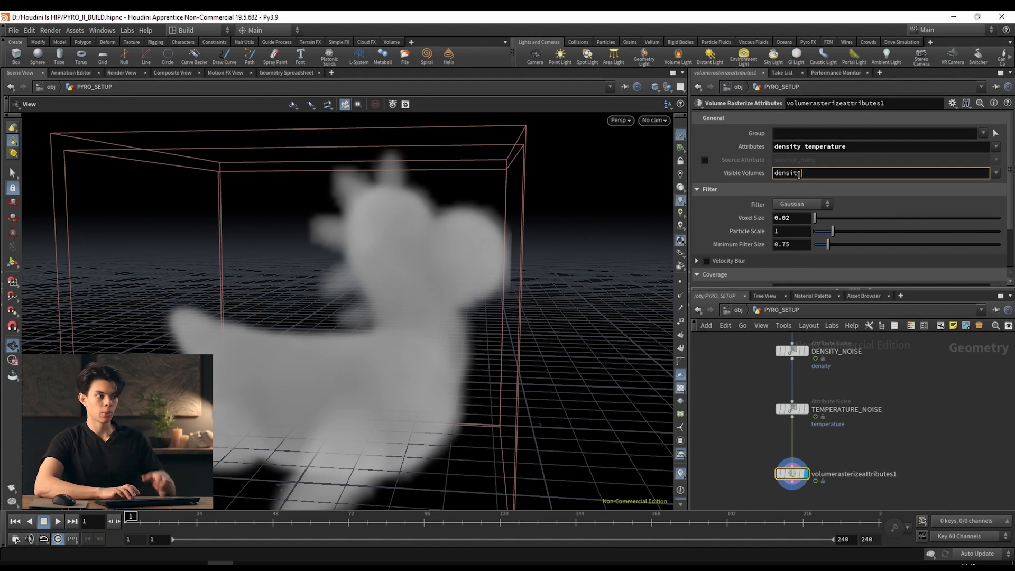
key(Return)
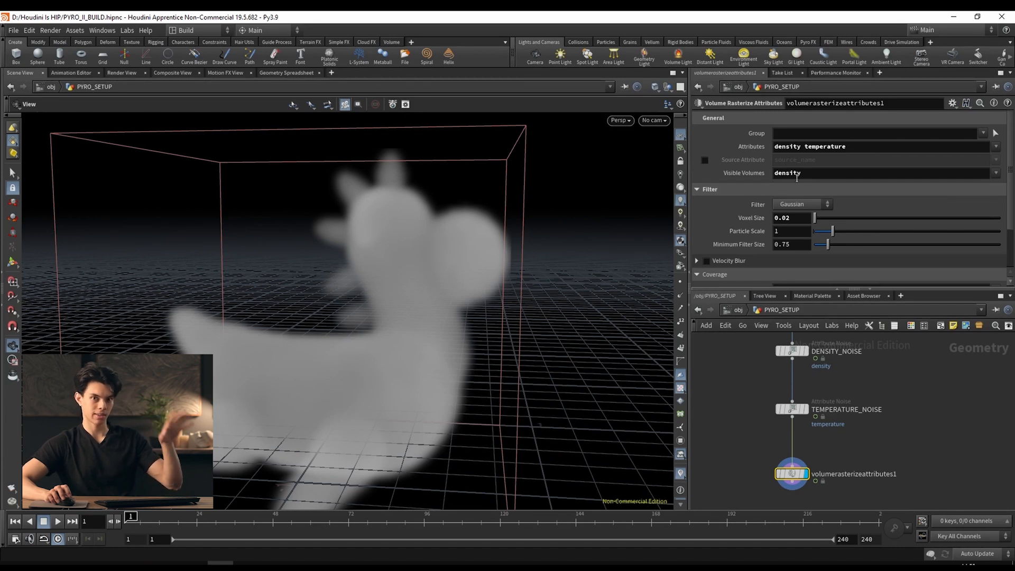
scroll(493, 223, down, 2)
mouse_move(469, 272)
mouse_down()
mouse_move(415, 275)
mouse_move(478, 263)
mouse_up()
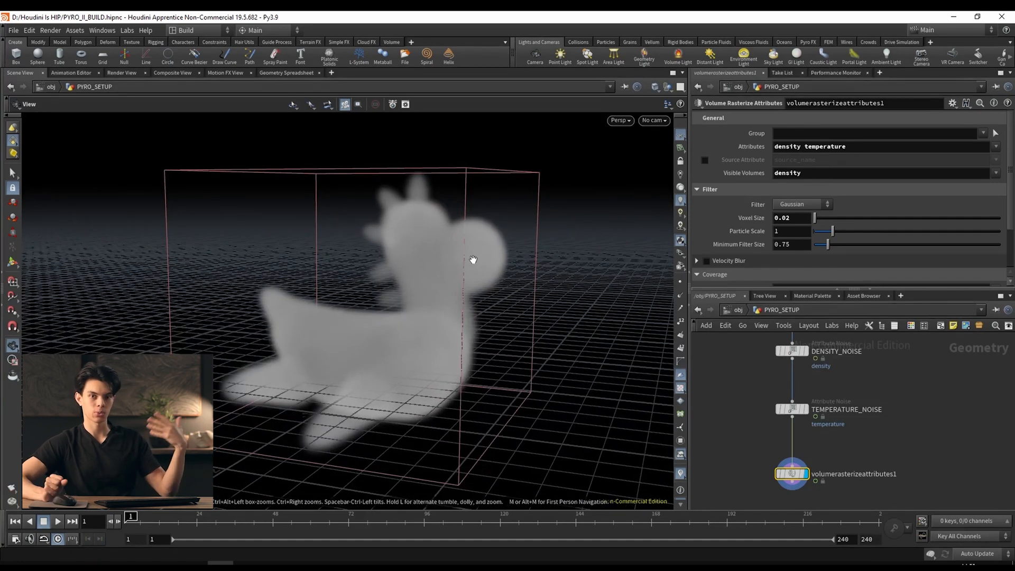
Add a Volume Visualization node below volumerasterizeattributes1, connect it to that node's output and display it.
middle_drag(896, 478, 901, 410)
middle_drag(841, 451, 842, 427)
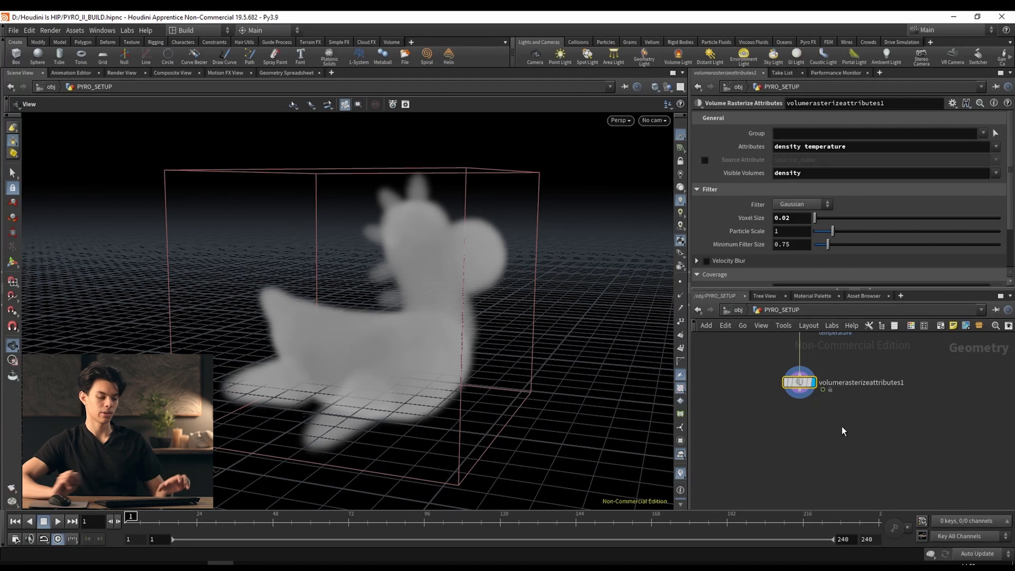
key(Tab)
text(volume)
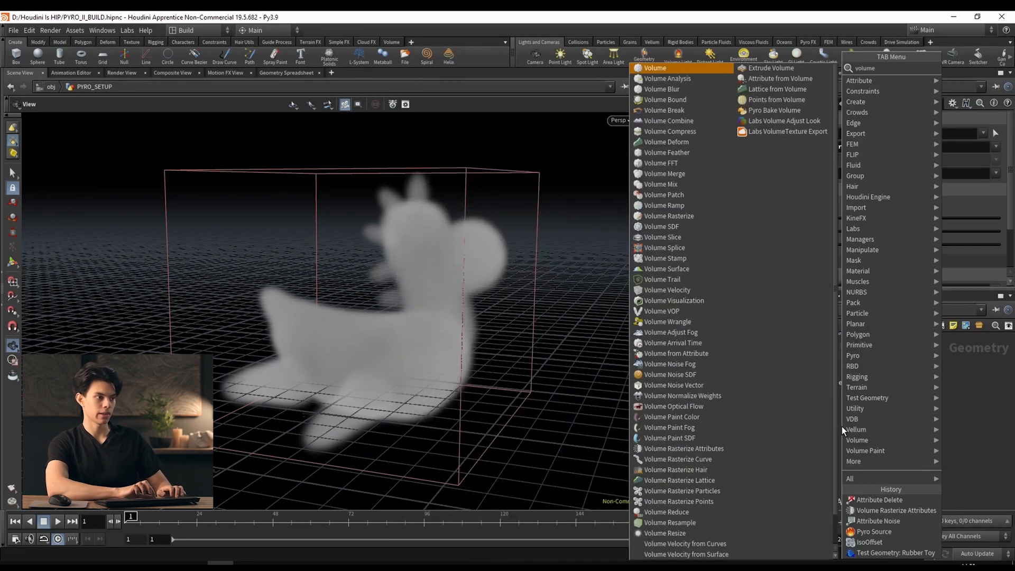
text( visu)
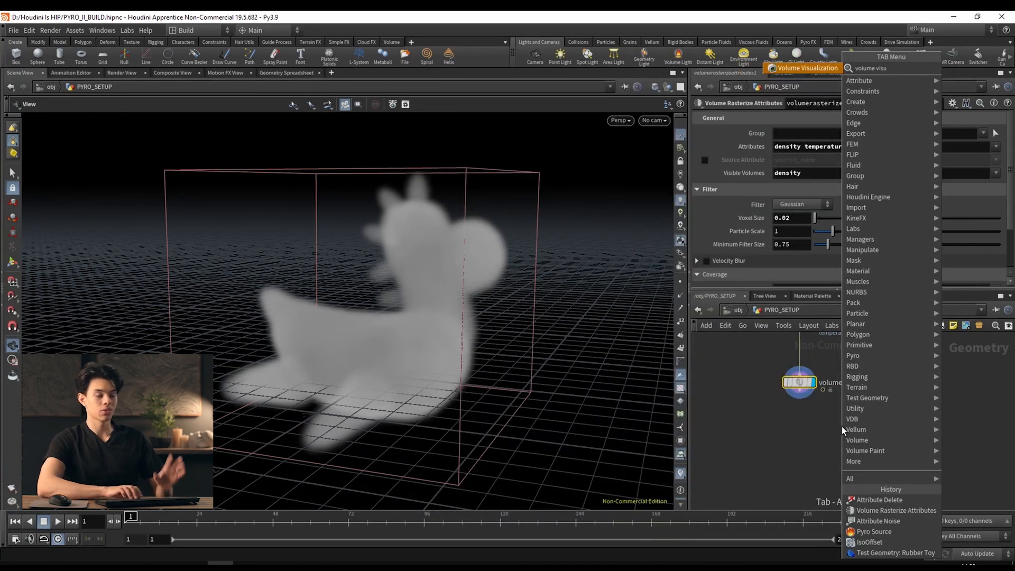
key(Return)
click(811, 418)
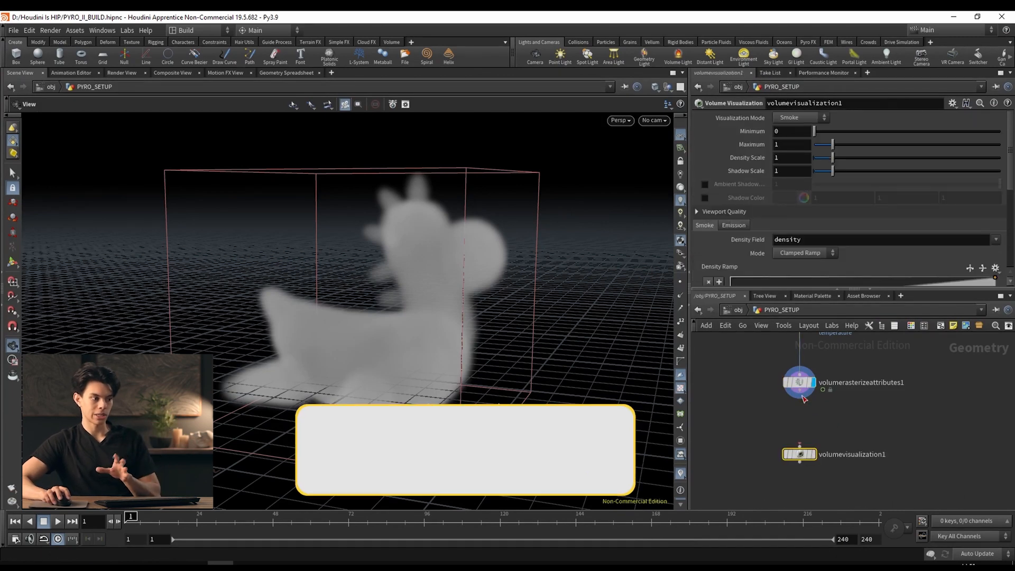
drag(804, 400, 802, 449)
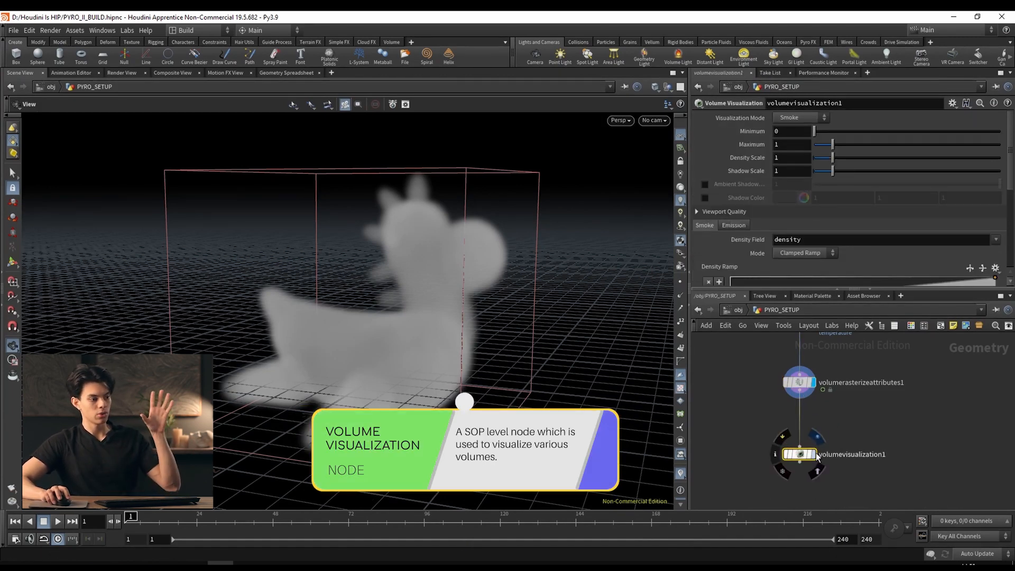
click(815, 454)
Set the Emission Field of volumevisualization1 to temperature.
drag(444, 317, 394, 333)
scroll(858, 226, down, 2)
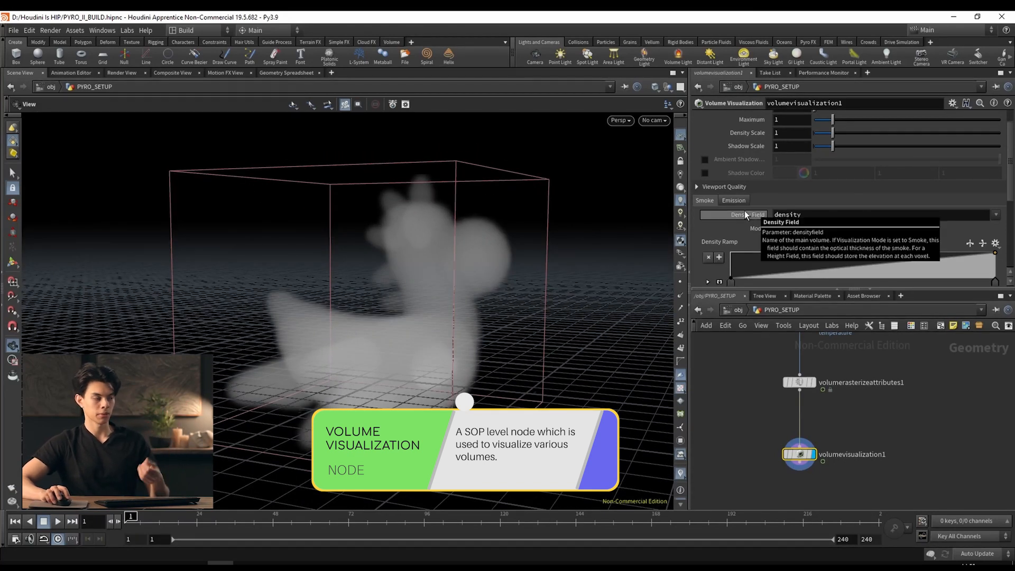
click(735, 201)
scroll(748, 222, down, 3)
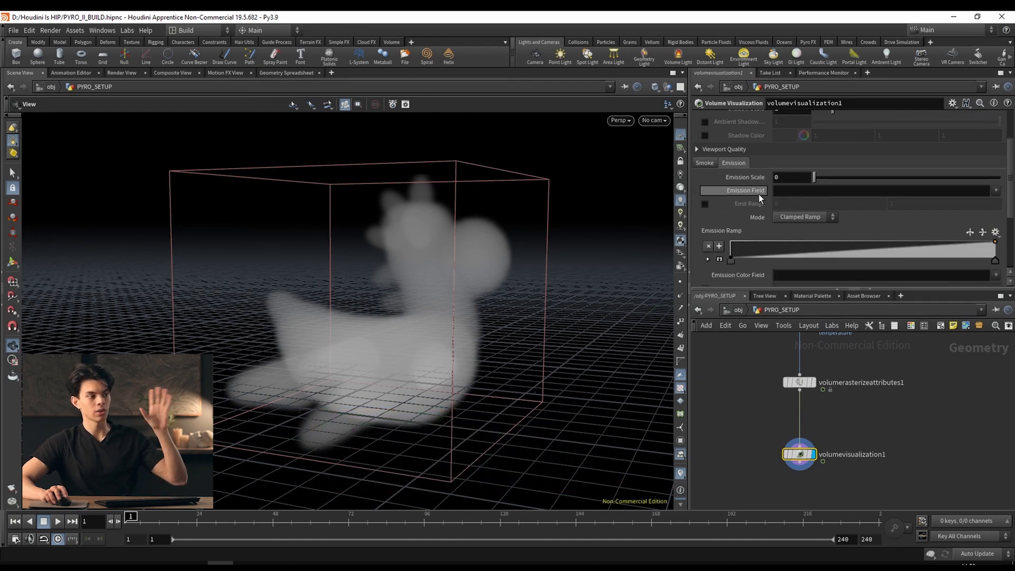
scroll(757, 185, down, 2)
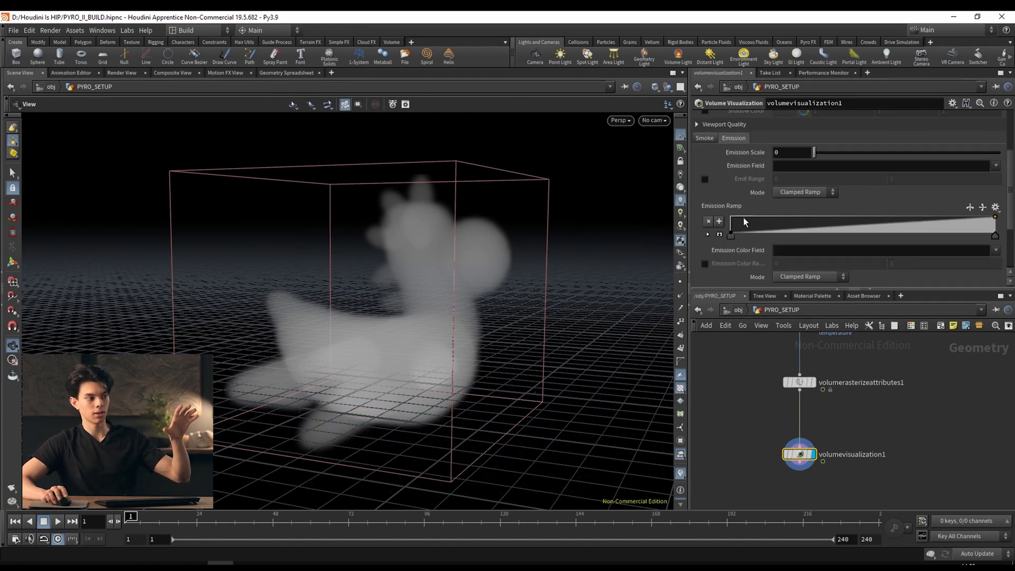
click(804, 166)
text(temp)
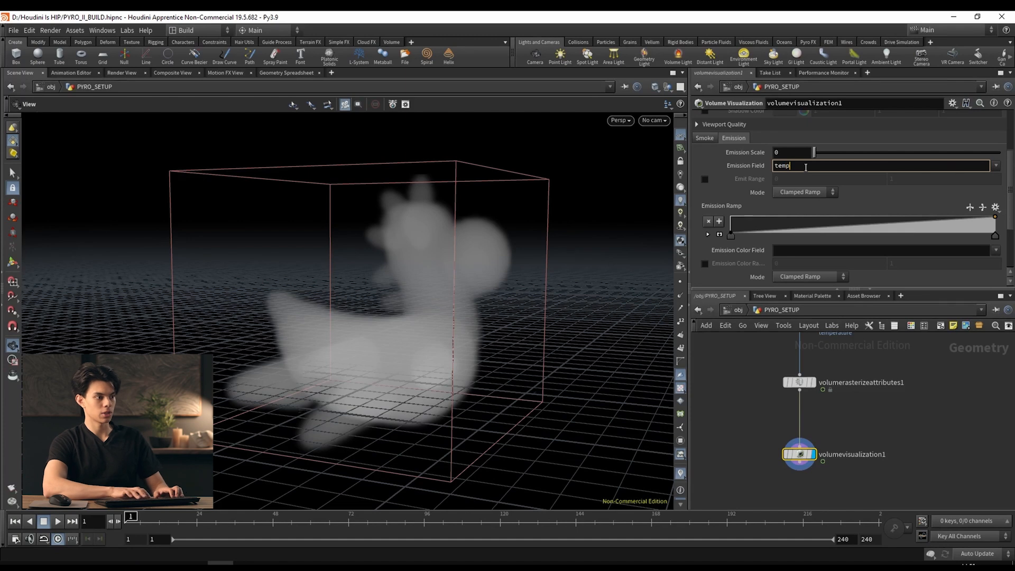
text(erture)
key(Return)
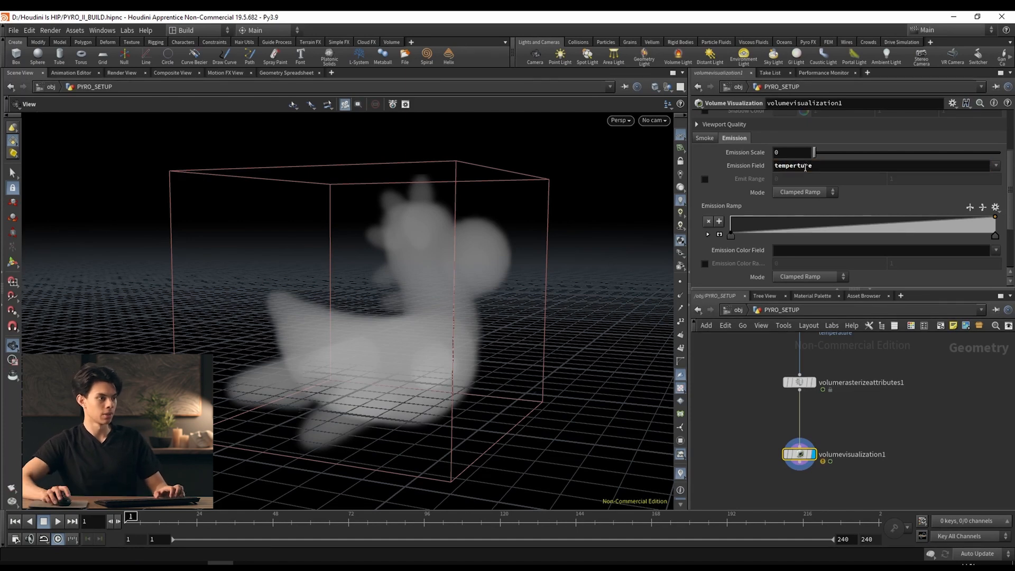
click(797, 165)
text(a)
key(Return)
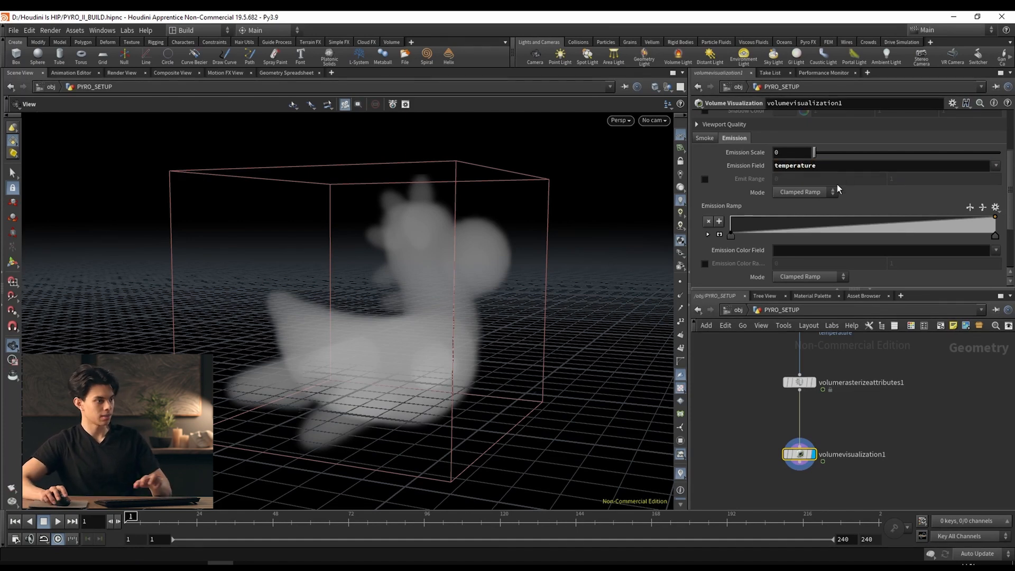
Set the Emission Color Field of volumevisualization1 to temperature.
click(813, 251)
text(temper)
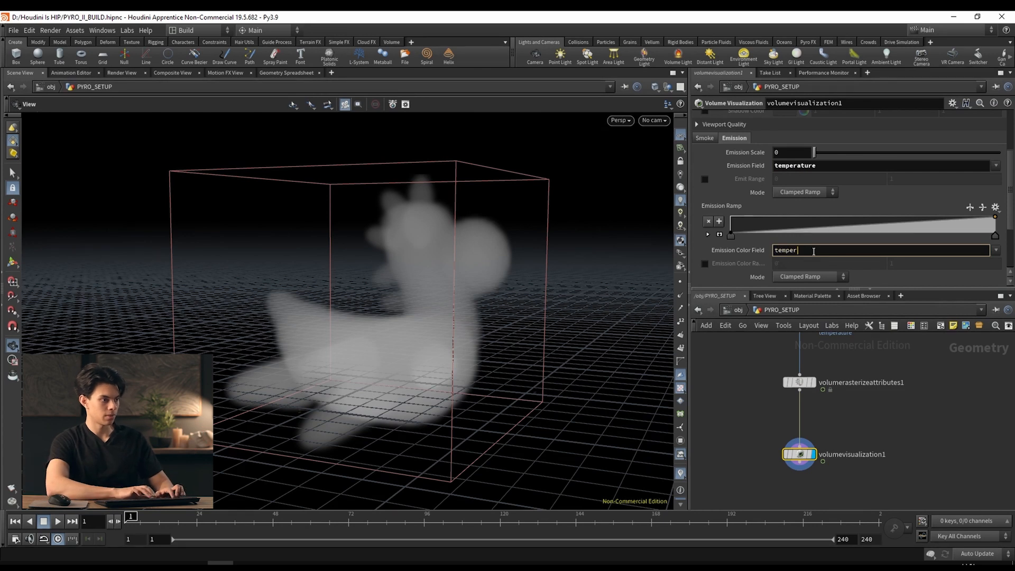
text(ature)
key(Return)
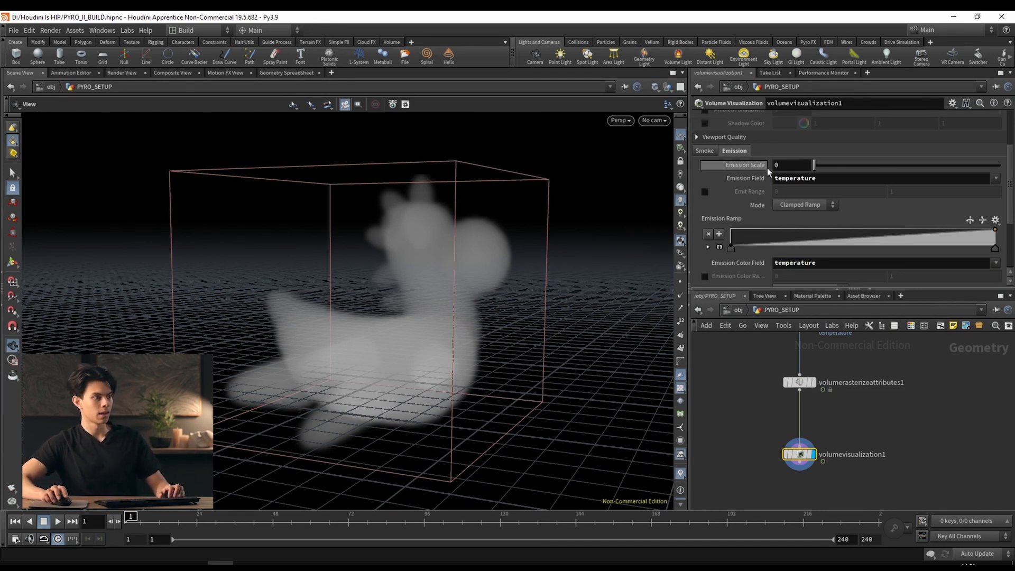
Raise the Emission Scale of volumevisualization1 to 4.67 while checking the glowing volume from several angles.
scroll(767, 167, up, 1)
drag(822, 170, 873, 166)
drag(419, 233, 454, 292)
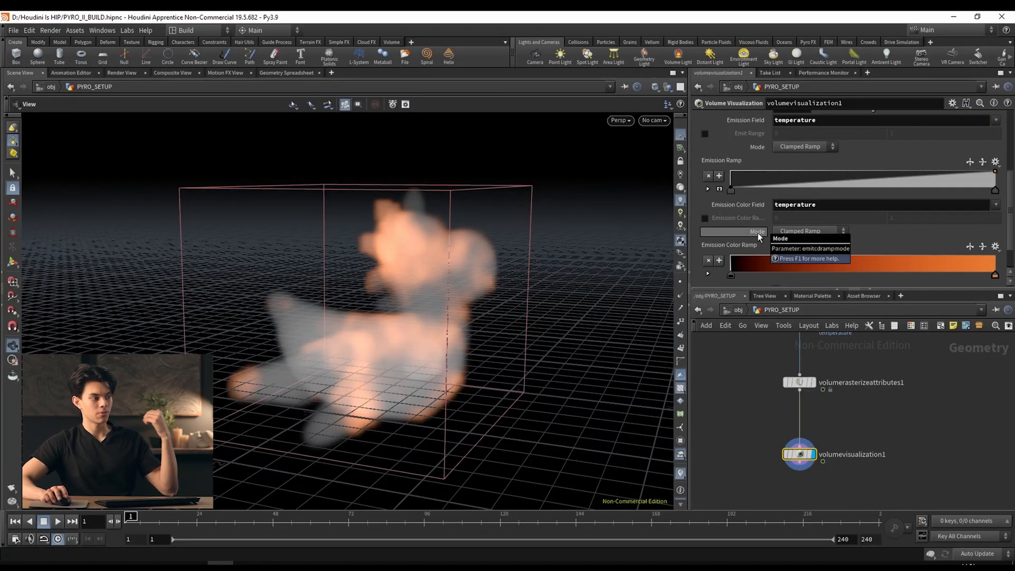
mouse_move(454, 277)
mouse_down()
mouse_move(438, 279)
mouse_move(443, 292)
mouse_up()
scroll(878, 155, up, 2)
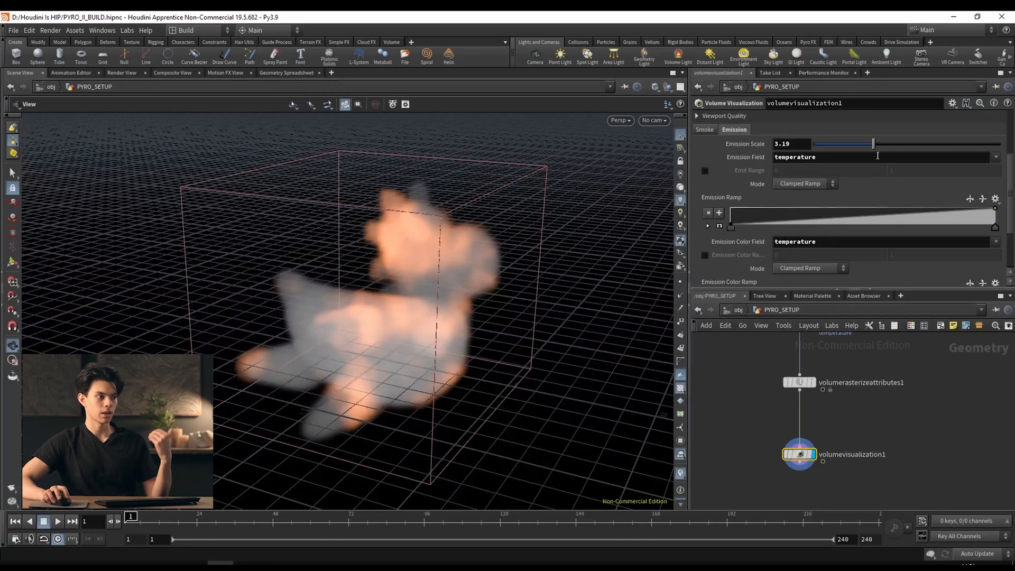
click(901, 143)
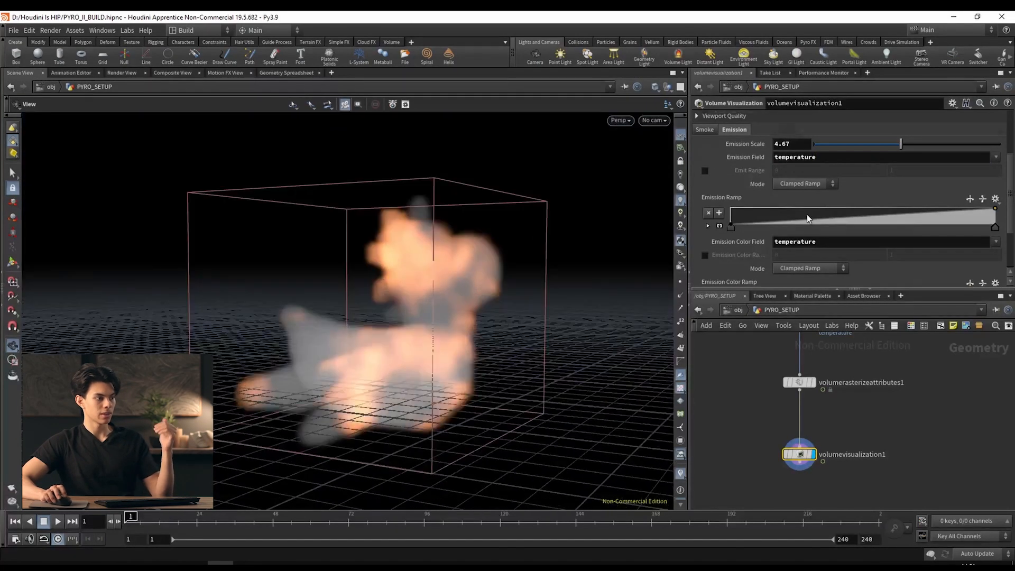
Review the smoke and emission settings of volumevisualization1 and examine the glowing volume from different angles.
scroll(808, 219, up, 3)
click(707, 201)
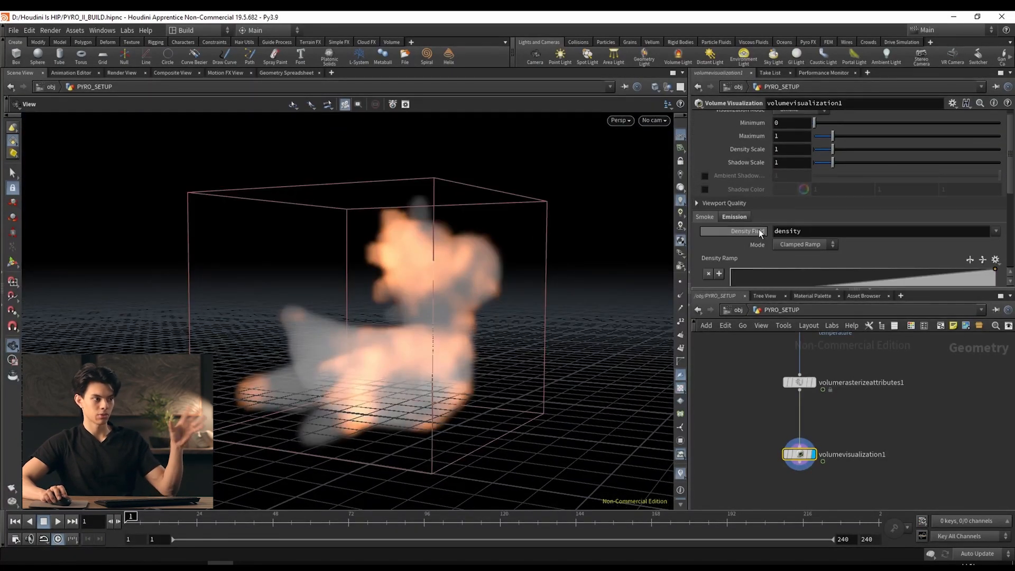
click(723, 217)
scroll(809, 266, down, 2)
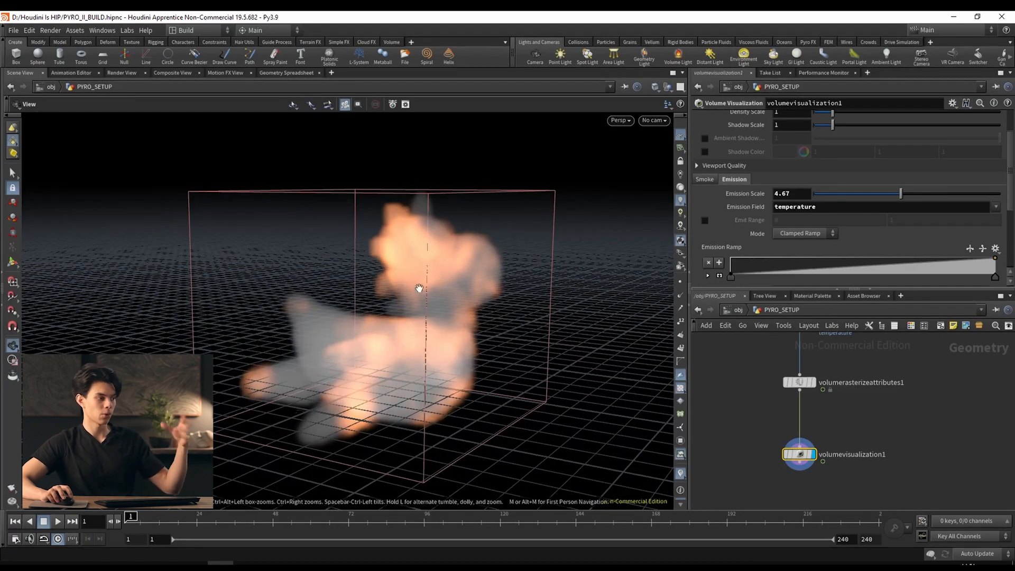
drag(406, 288, 451, 292)
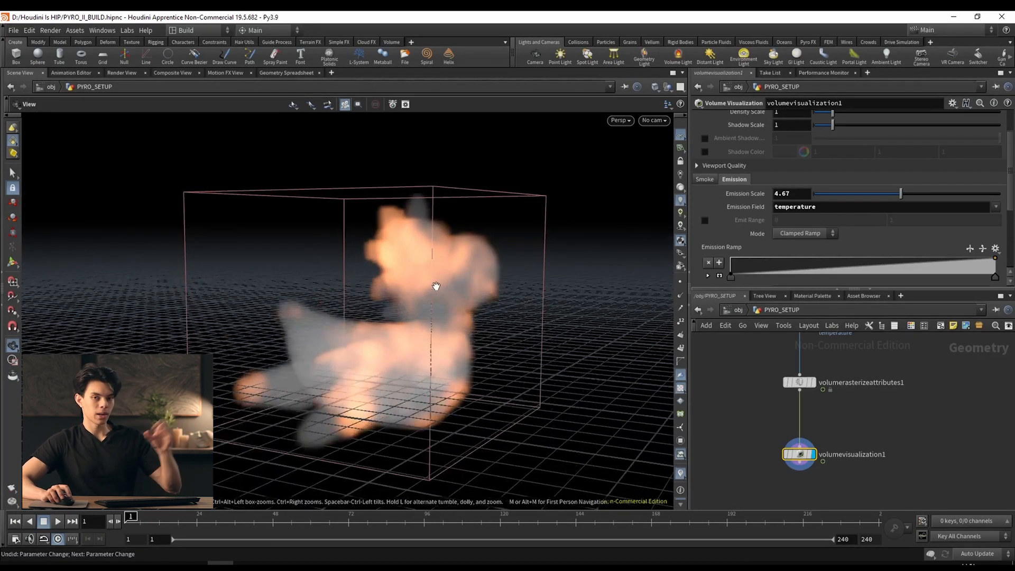
right_drag(451, 293, 353, 275)
drag(353, 276, 477, 282)
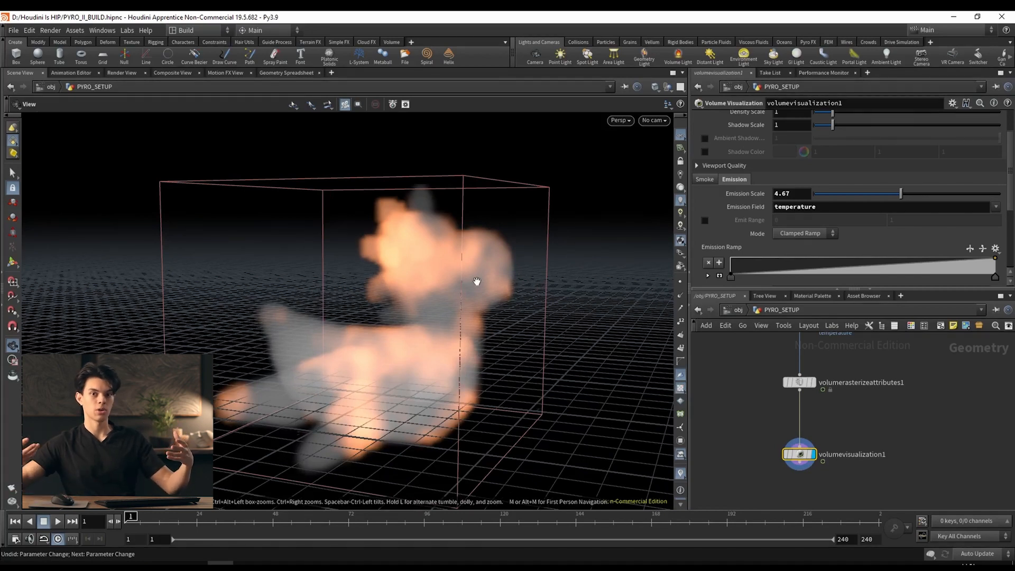
drag(446, 275, 389, 217)
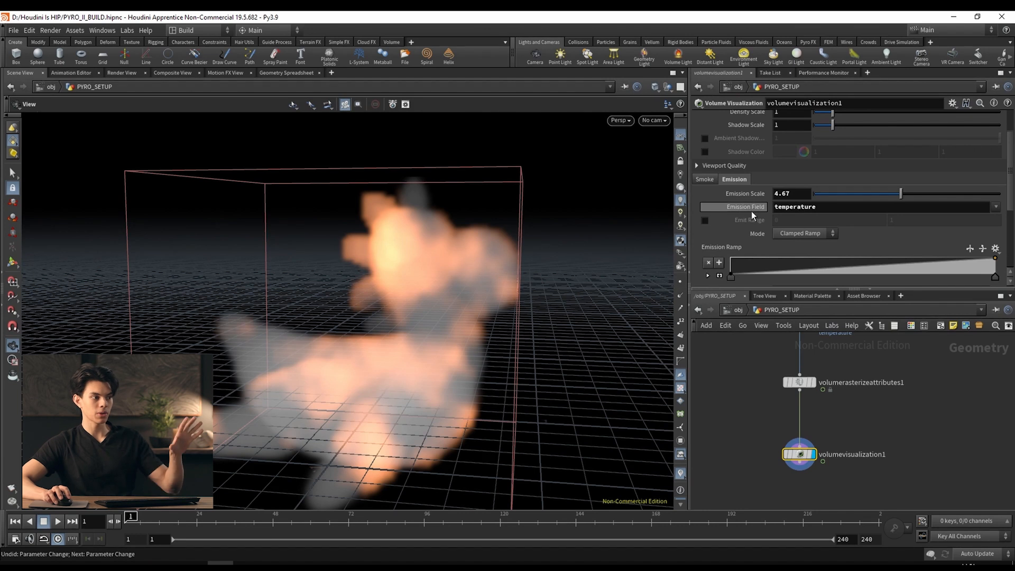
Set the Emission Field of volumevisualization1 to density and compare its look against the emission color settings.
click(841, 207)
text(density)
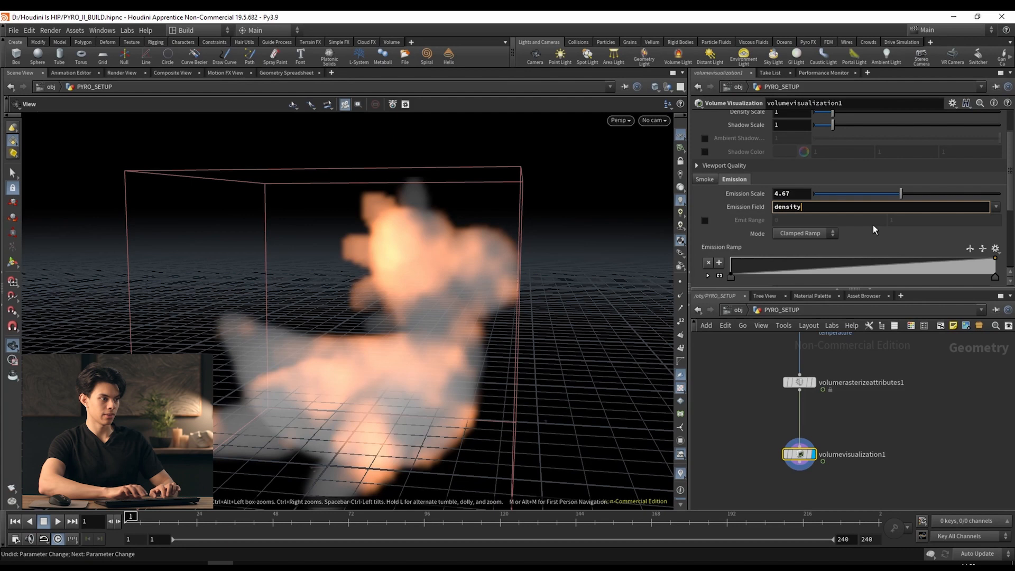
key(Return)
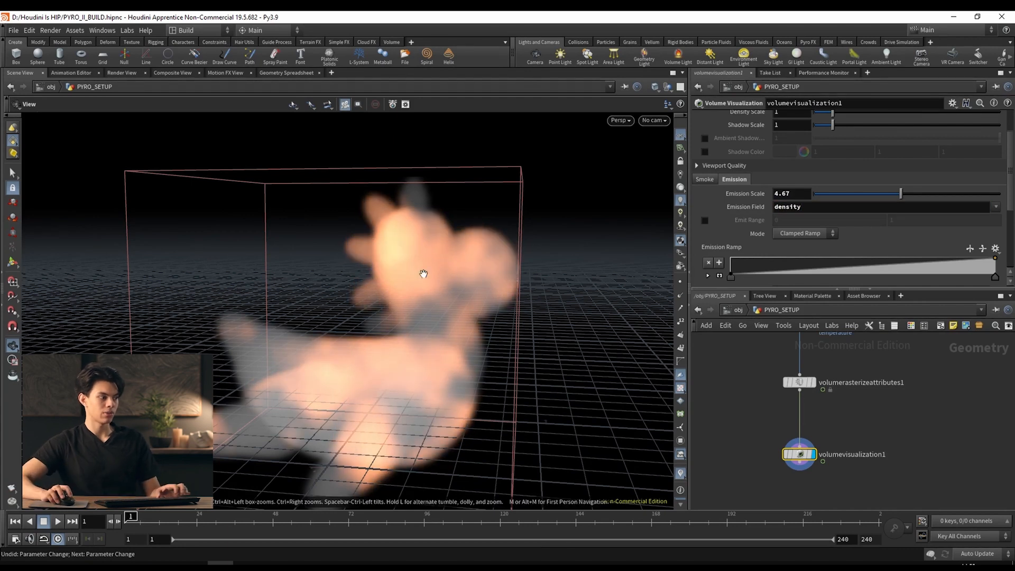
drag(422, 274, 372, 261)
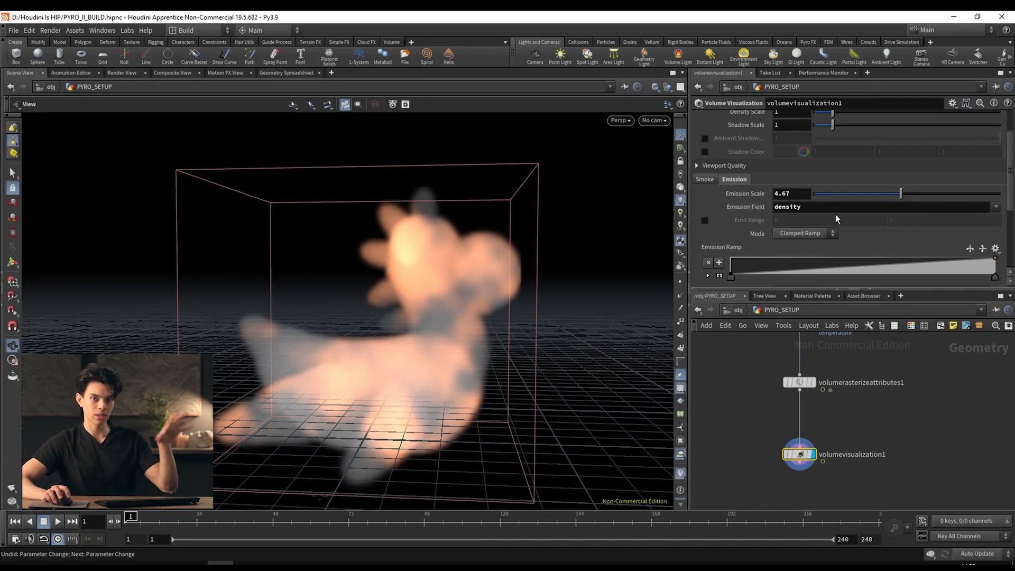
scroll(734, 227, down, 4)
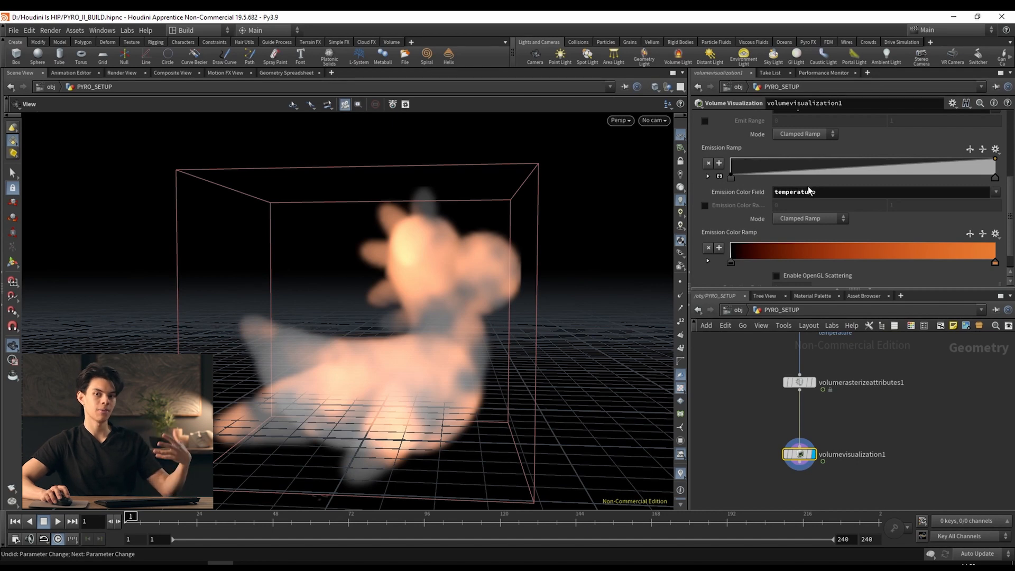
drag(479, 256, 456, 318)
scroll(751, 212, up, 2)
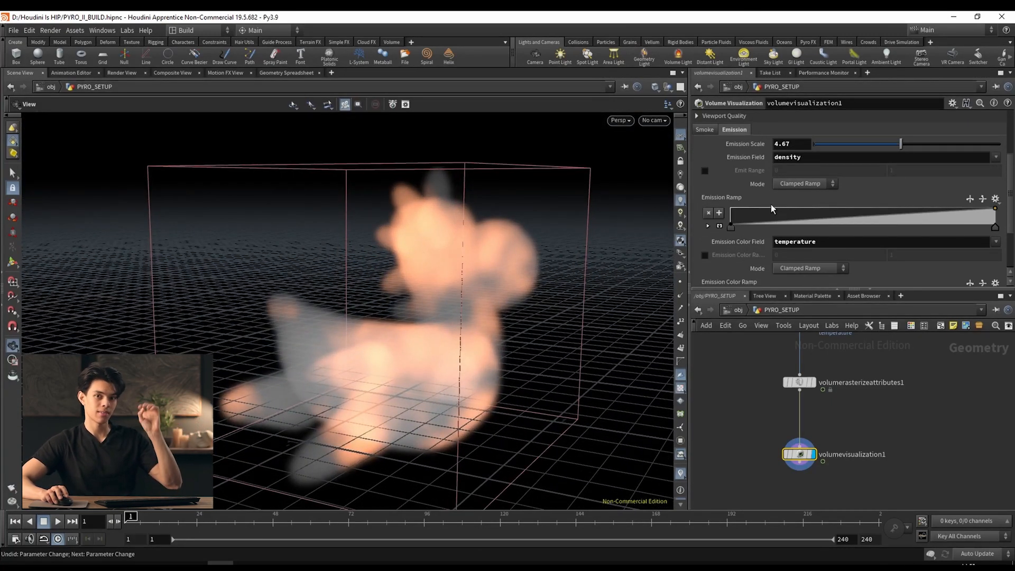
double_click(846, 242)
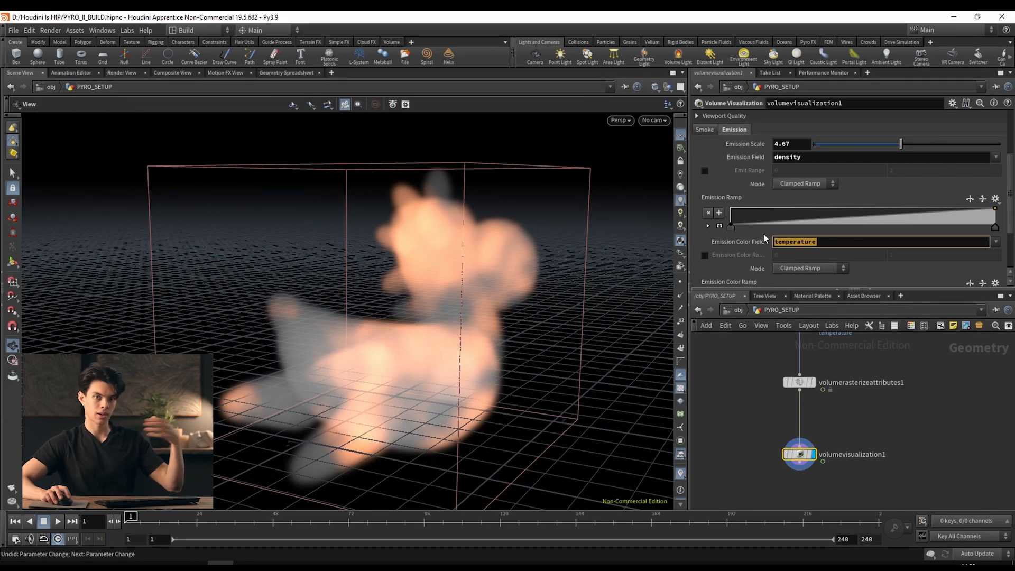
drag(472, 295, 365, 317)
Delete the volumevisualization1 node and place a Null node below volumerasterizeattributes1.
key(Delete)
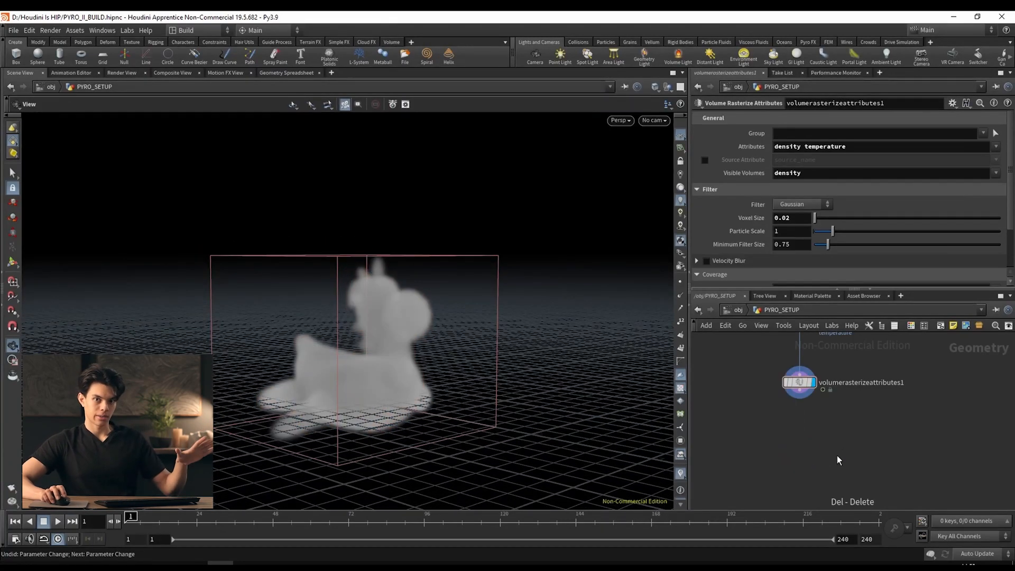
middle_drag(816, 431, 811, 460)
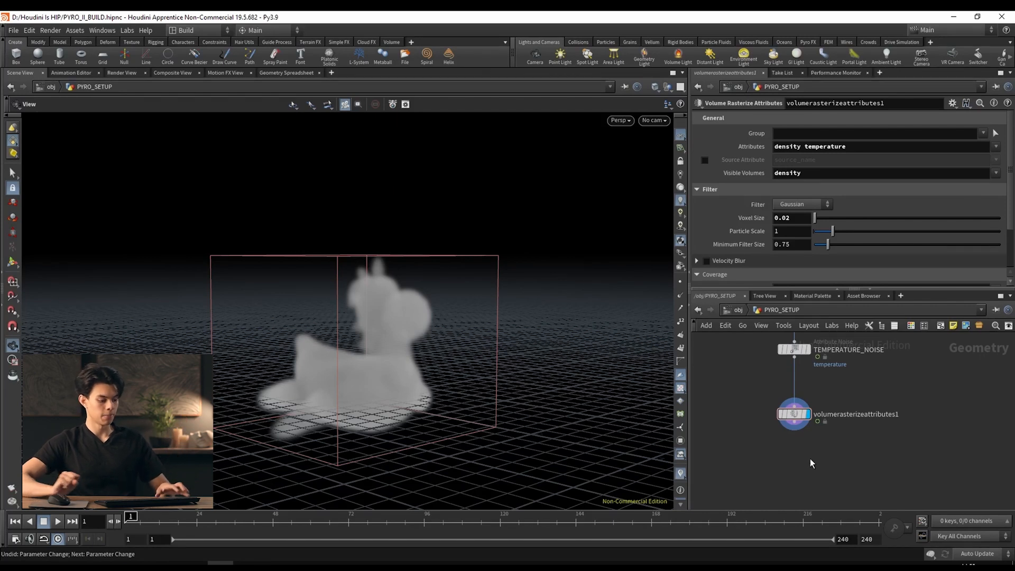
key(Tab)
text(null)
key(Return)
click(810, 459)
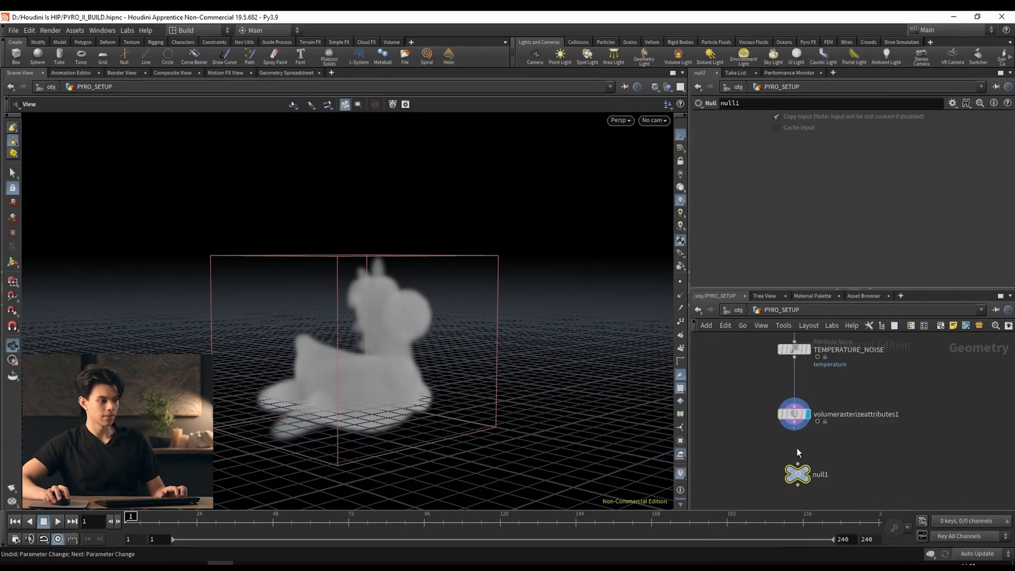
Rename the null below volumerasterizeattributes1 to SOURCES_OUT and align it under the chain.
double_click(825, 475)
text(SOURCES_OUT)
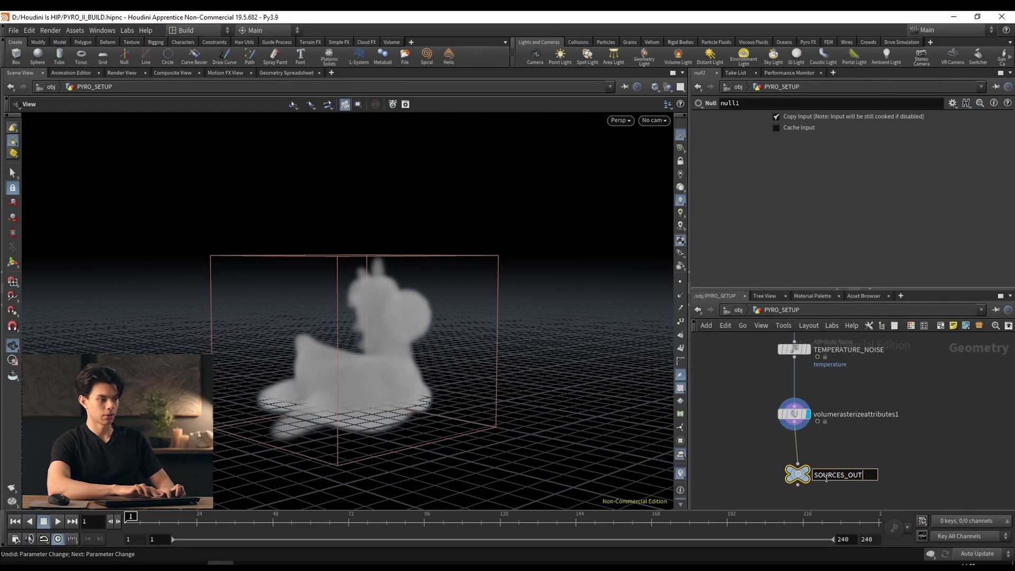
key(Return)
drag(801, 477, 797, 482)
scroll(907, 438, down, 2)
middle_drag(920, 436, 878, 432)
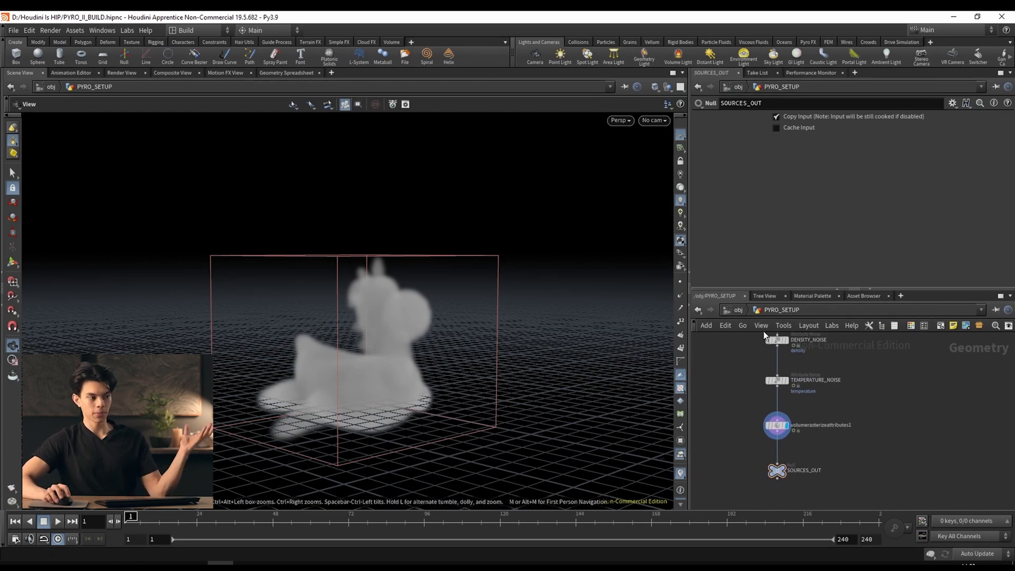
Add a DOP Network beside PYRO_SETUP at the object level and open it.
click(741, 309)
middle_drag(876, 463, 862, 463)
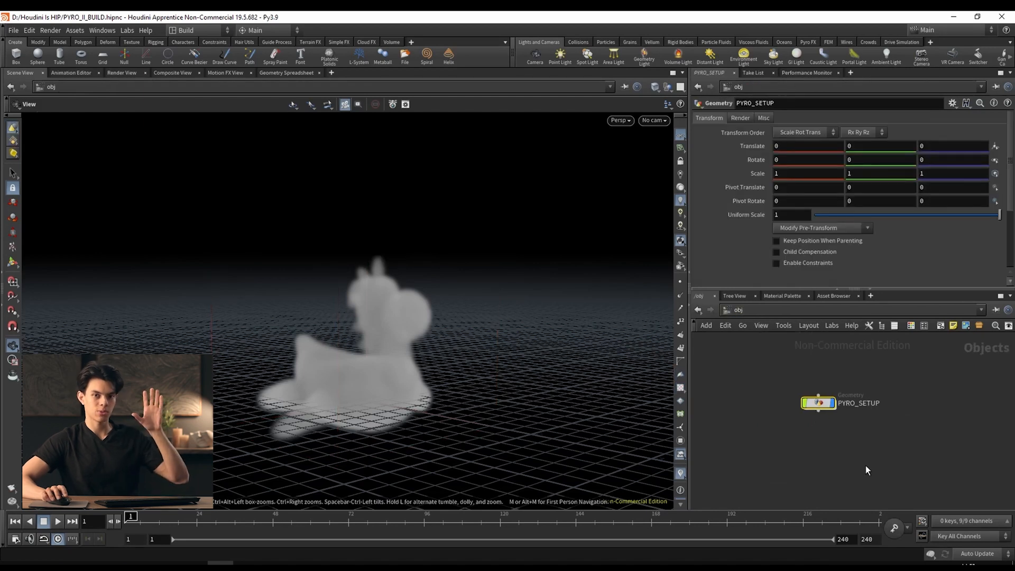
middle_drag(900, 434, 886, 433)
click(891, 431)
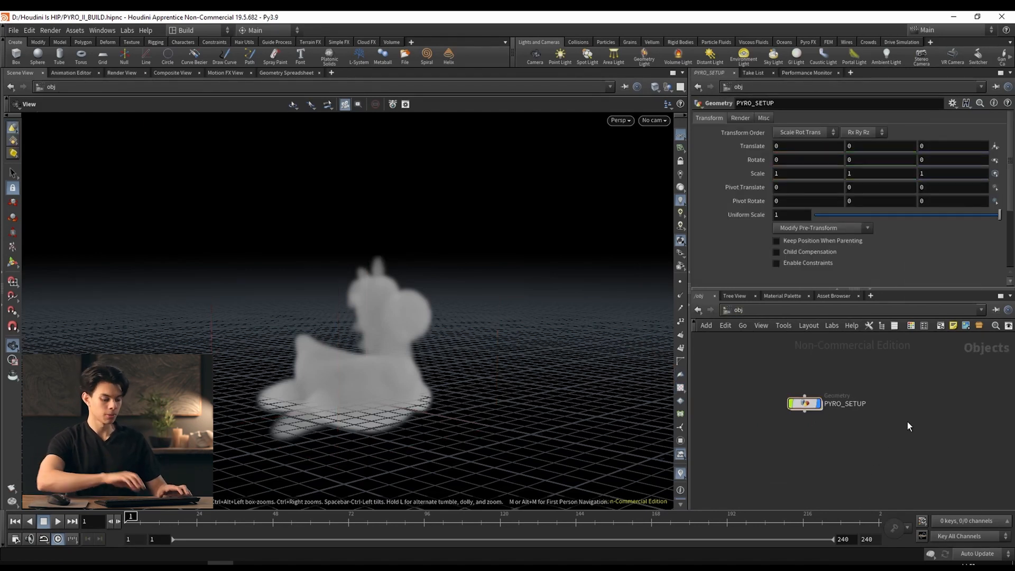
key(Tab)
text(dop)
key(Return)
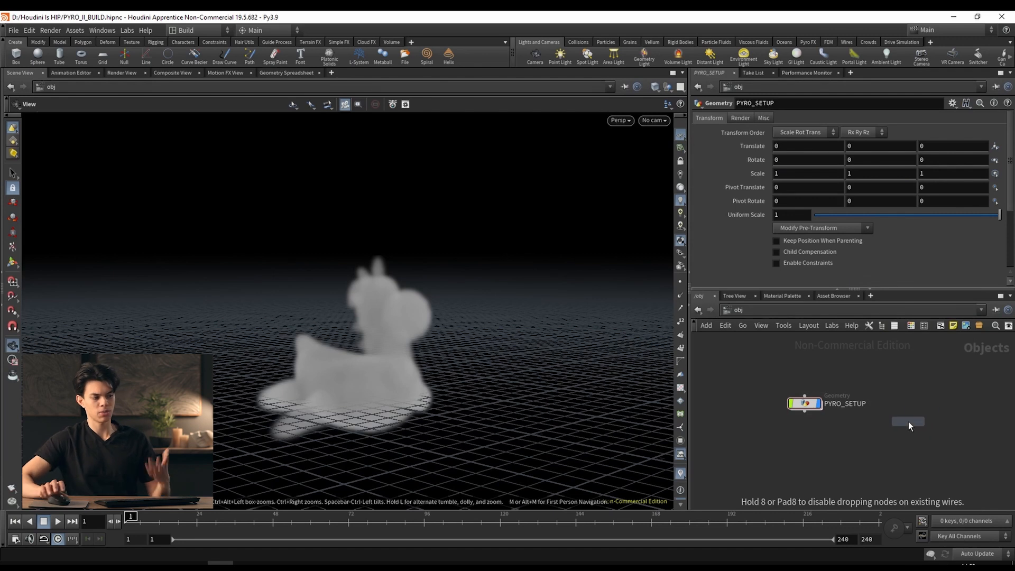
click(916, 403)
double_click(916, 403)
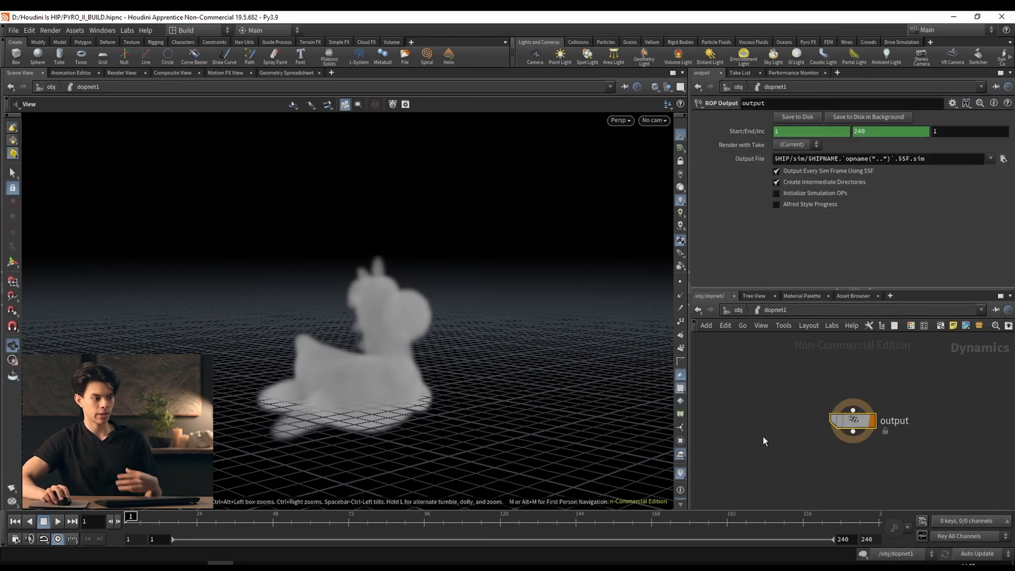
Delete the object-level DOP Network and go back inside PYRO_SETUP.
click(739, 310)
drag(907, 444, 957, 379)
key(Delete)
double_click(807, 403)
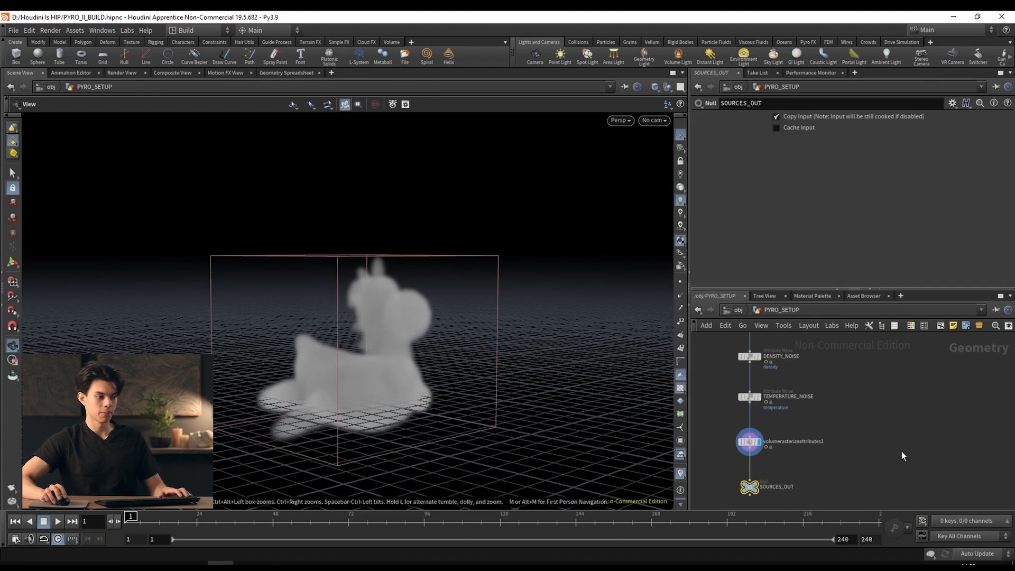
Add a DOP Network beside SOURCES_OUT in PYRO_SETUP and name it PYRO_SOLVER.
key(Tab)
text(dopn)
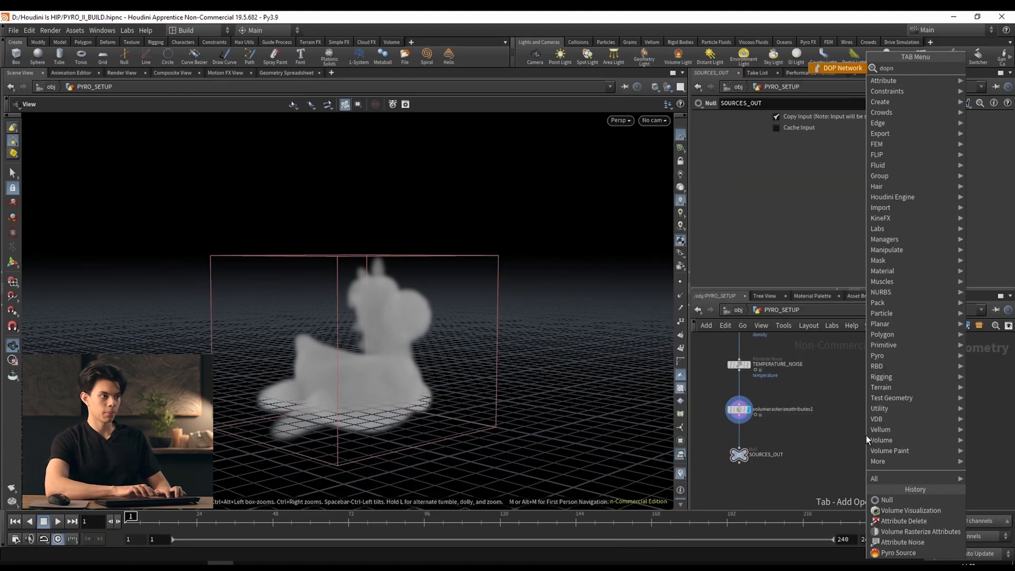
key(Return)
click(837, 450)
scroll(846, 461, up, 3)
drag(833, 441, 831, 447)
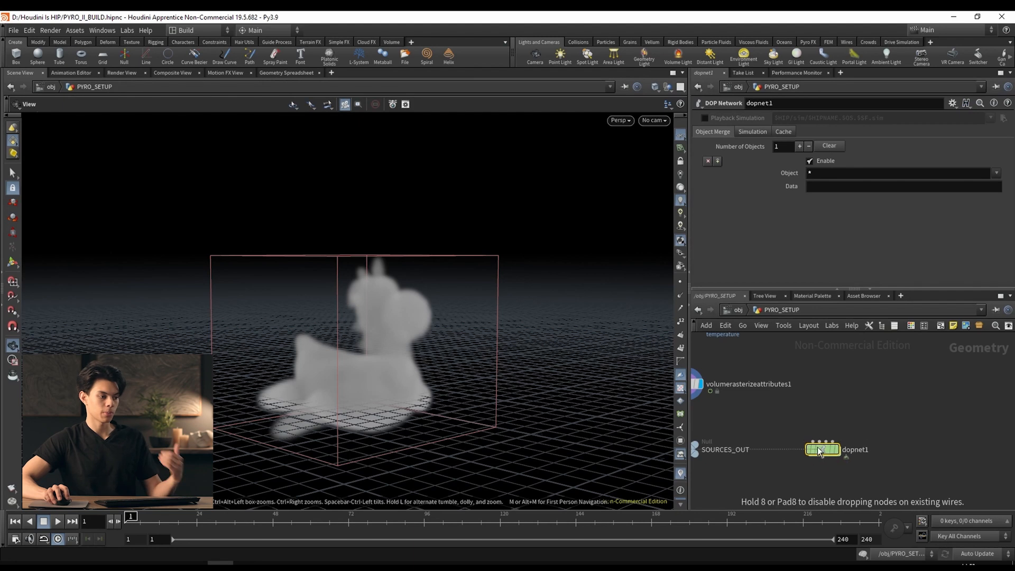
double_click(857, 450)
text(PY)
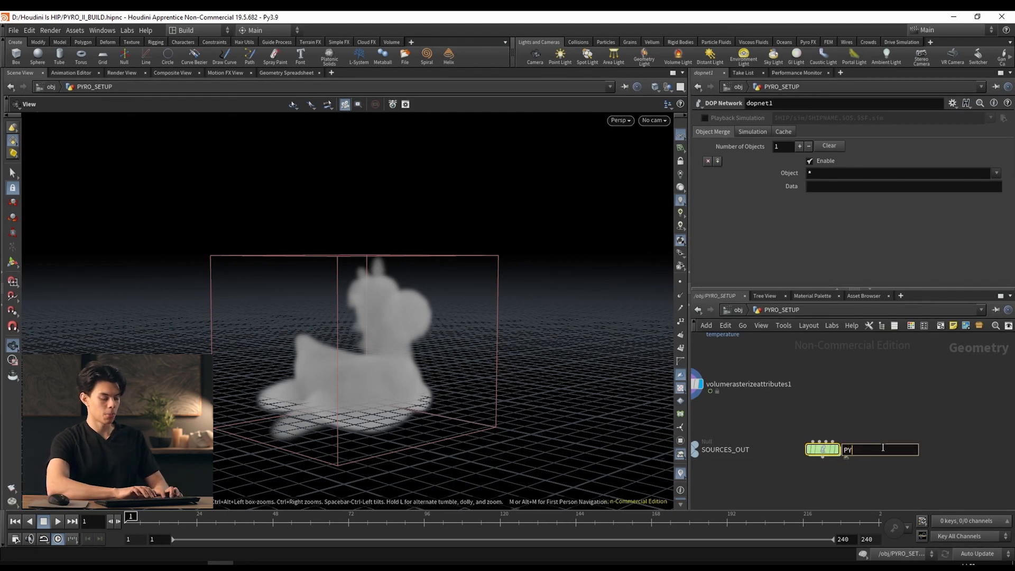
text(RO_SOLVER)
key(Return)
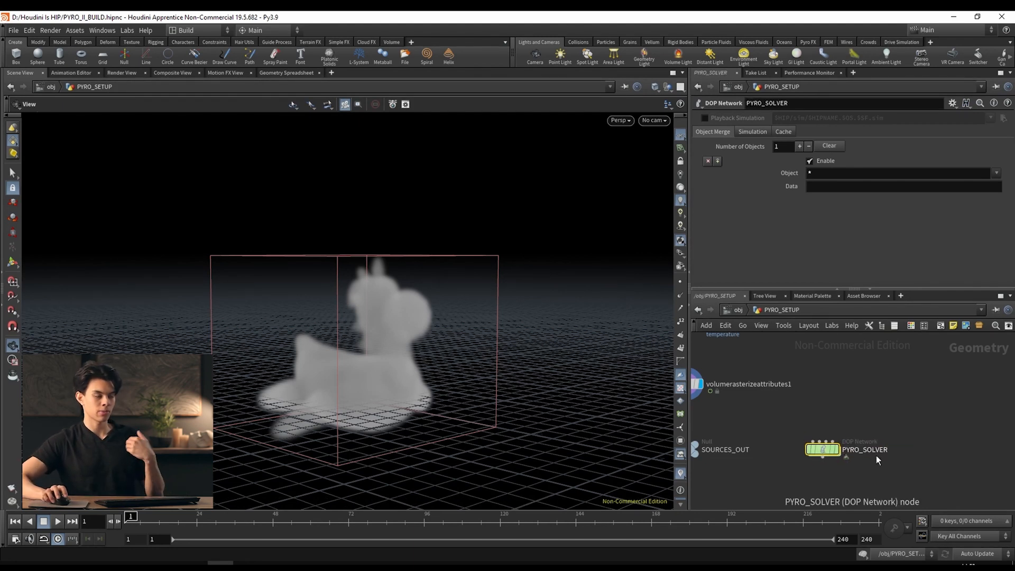
Open the PYRO_SOLVER network and maximize the network editor, leaving room above the output node.
scroll(869, 397, down, 1)
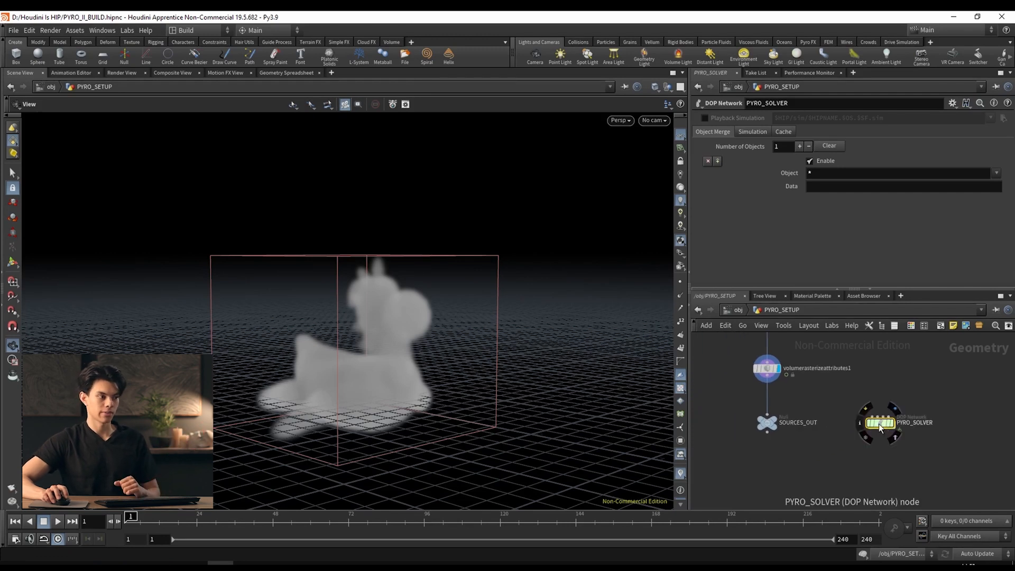
double_click(880, 425)
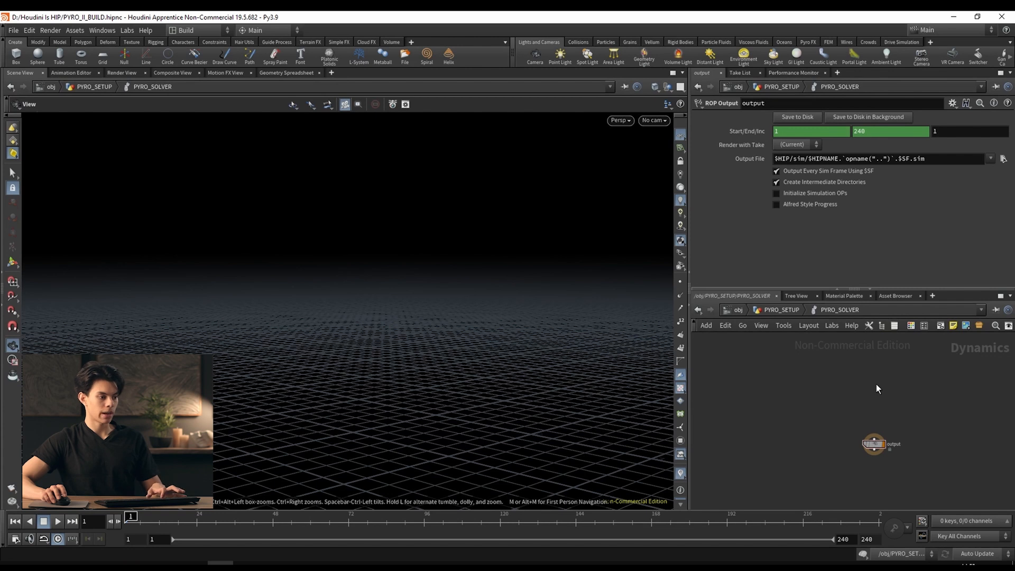
key(ctrl+b)
scroll(570, 253, up, 5)
scroll(536, 312, down, 2)
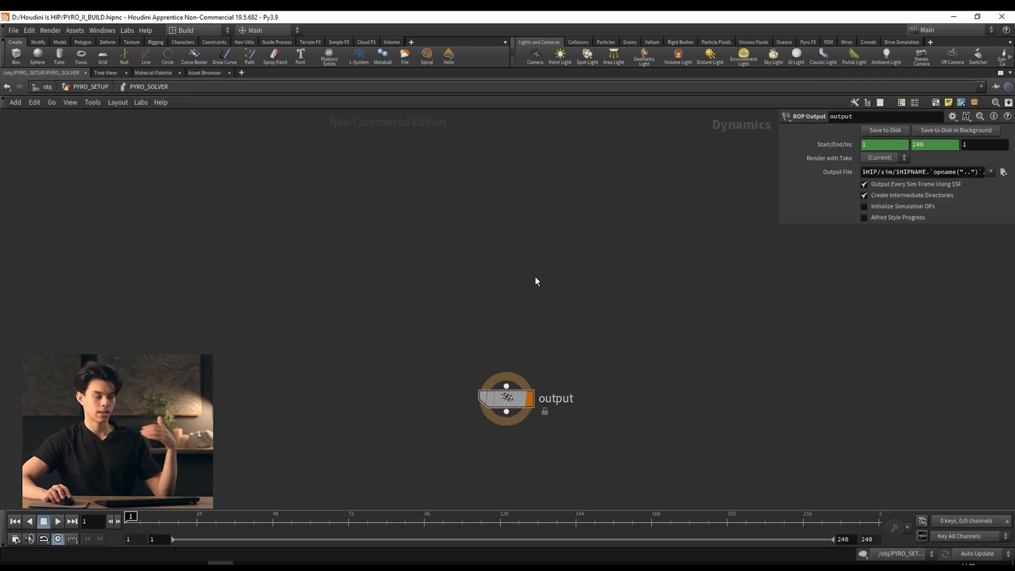
scroll(519, 305, down, 2)
middle_drag(535, 278, 509, 330)
scroll(509, 330, up, 1)
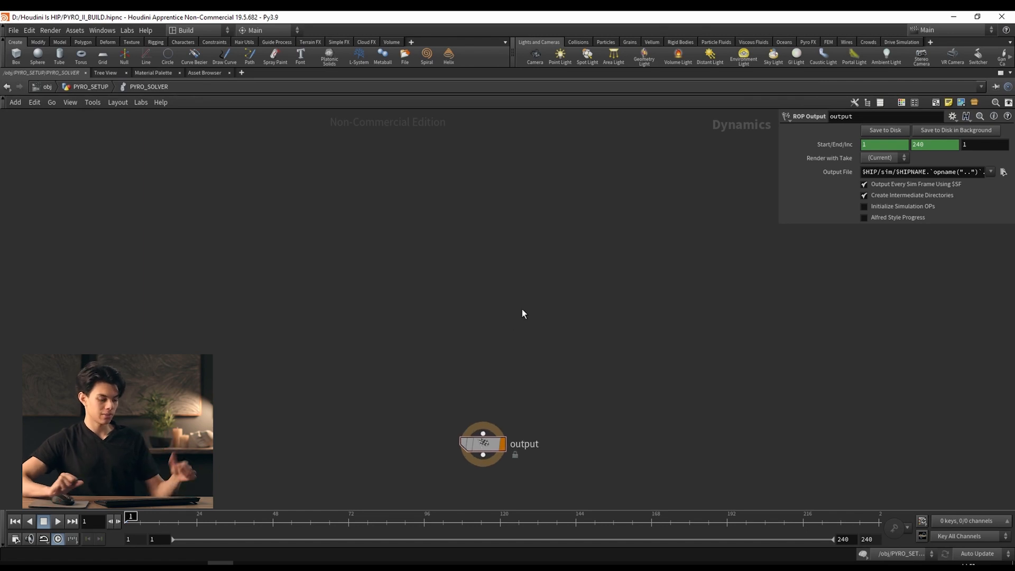
Place a Smoke Object node above and to the left of the output node.
key(Tab)
text(smoke)
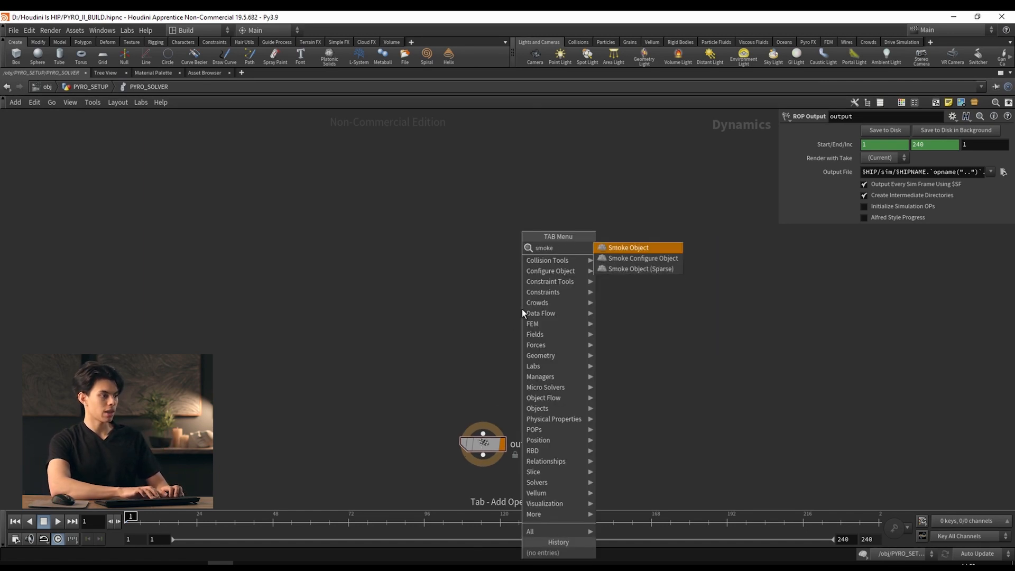
key(Return)
click(352, 214)
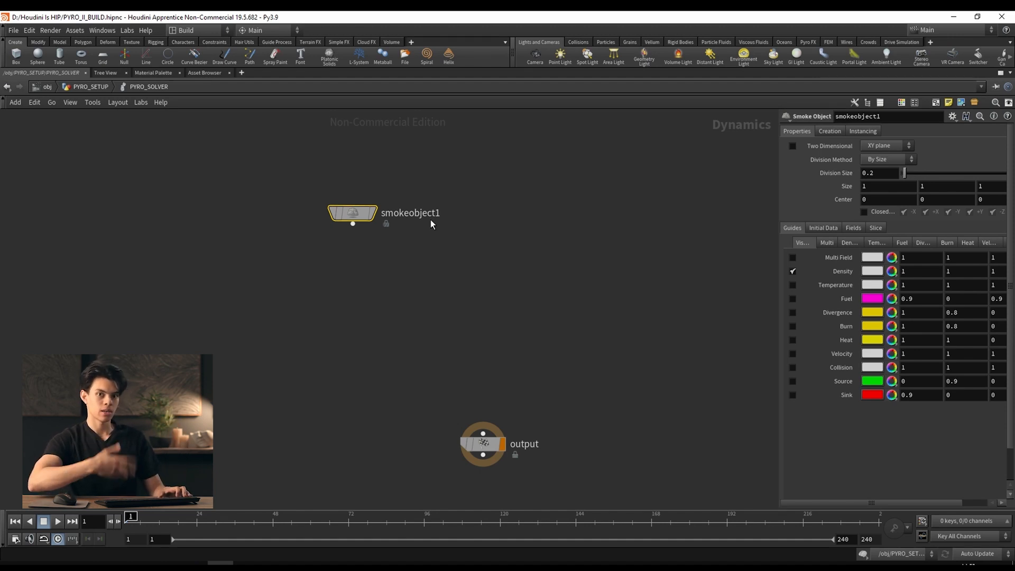
Add a Pyro Solver, wiring smokeobject1 into its first input and its output into the output node.
key(Tab)
text(solver)
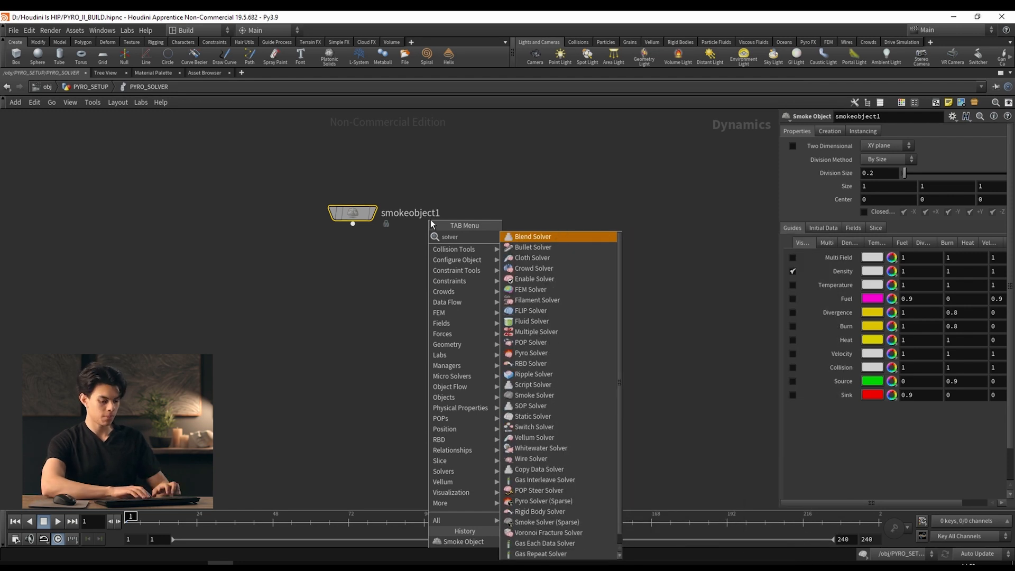
text( pyro)
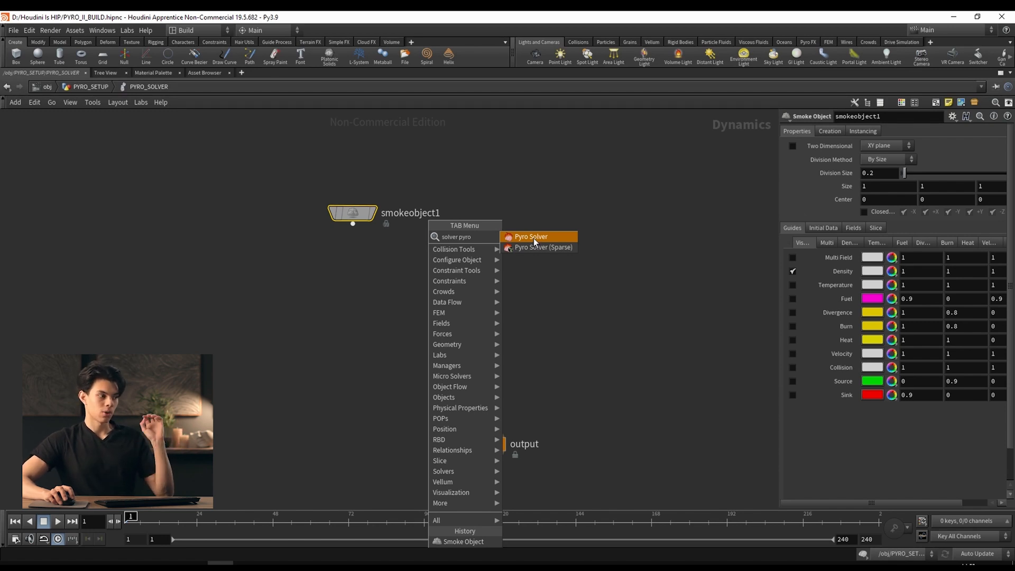
click(488, 329)
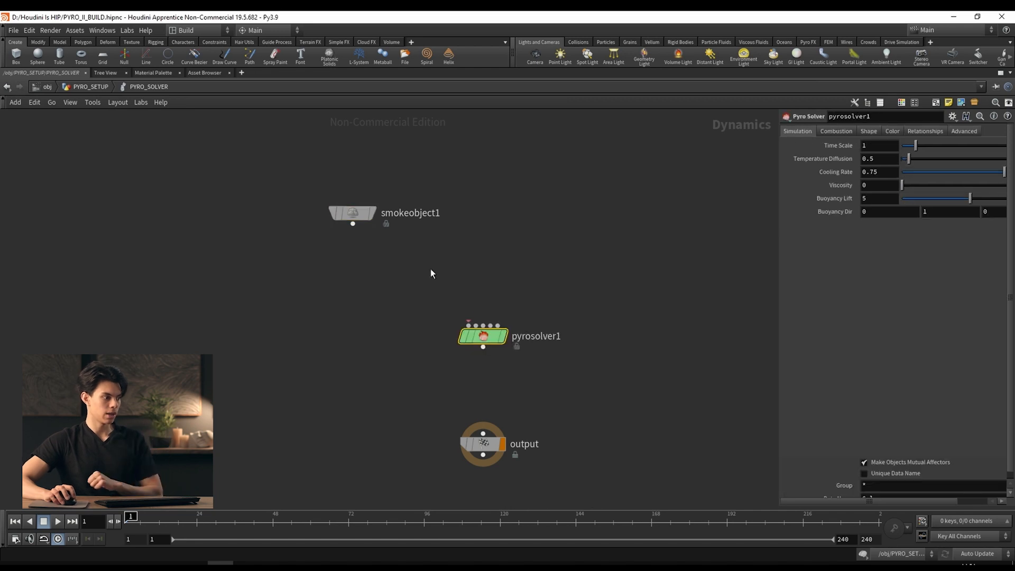
click(469, 325)
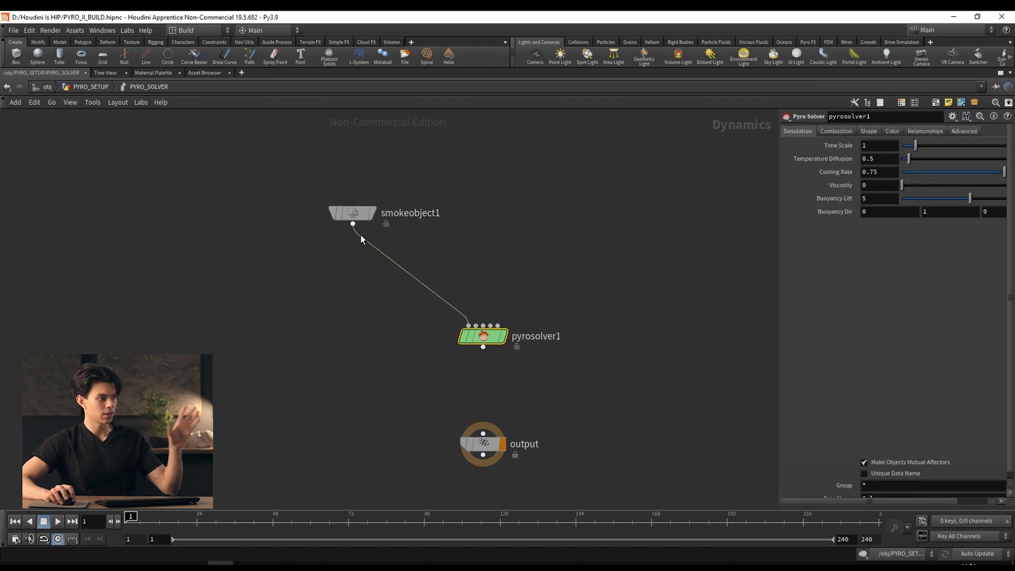
click(483, 347)
click(484, 434)
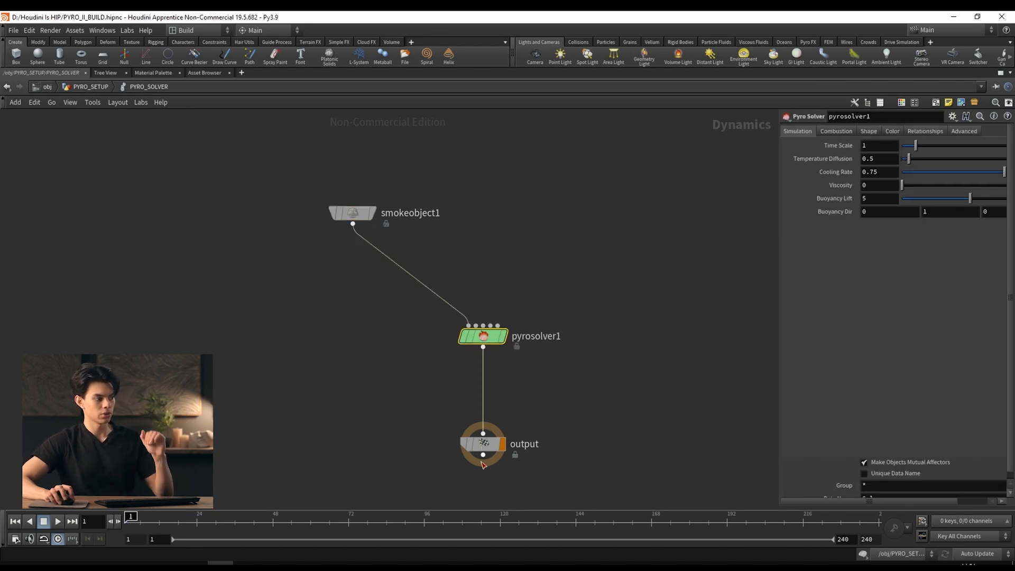
drag(484, 445, 484, 464)
Add a Volume Source wired into pyrosolver1's Sourcing (post-solve) input, and level smokeobject1 with it.
click(648, 264)
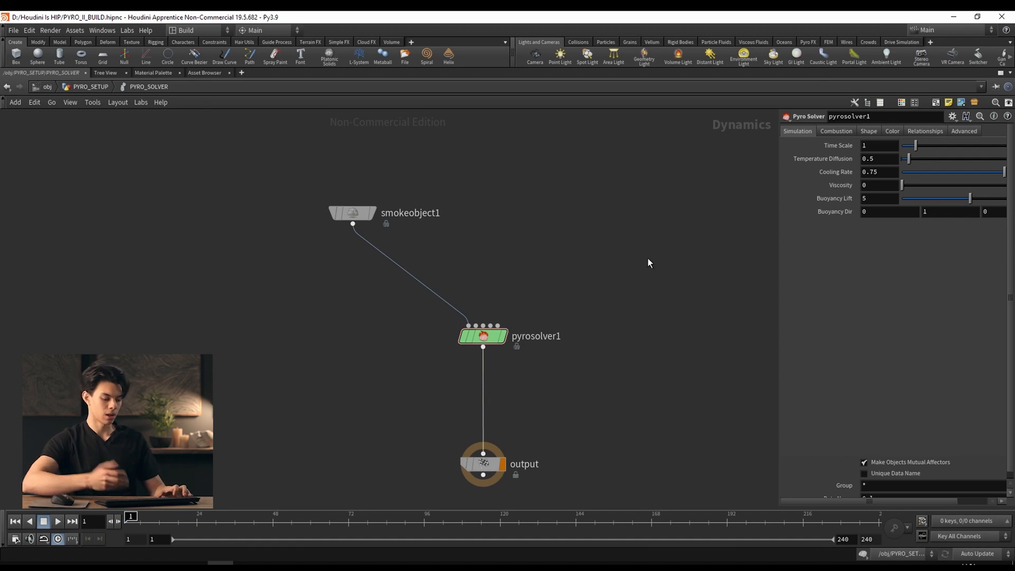
key(Tab)
text(volume)
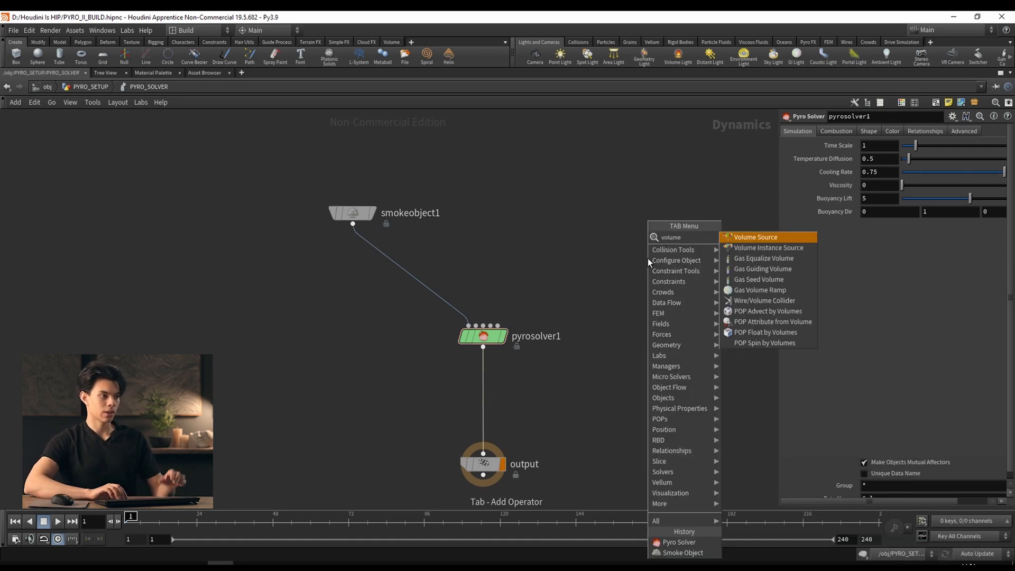
key(Return)
click(623, 234)
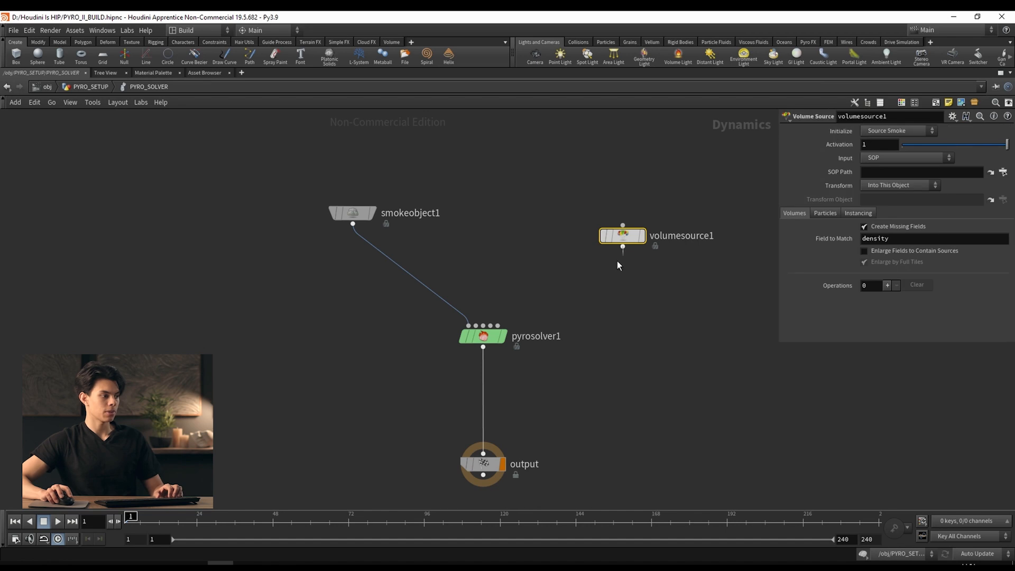
drag(619, 265, 516, 328)
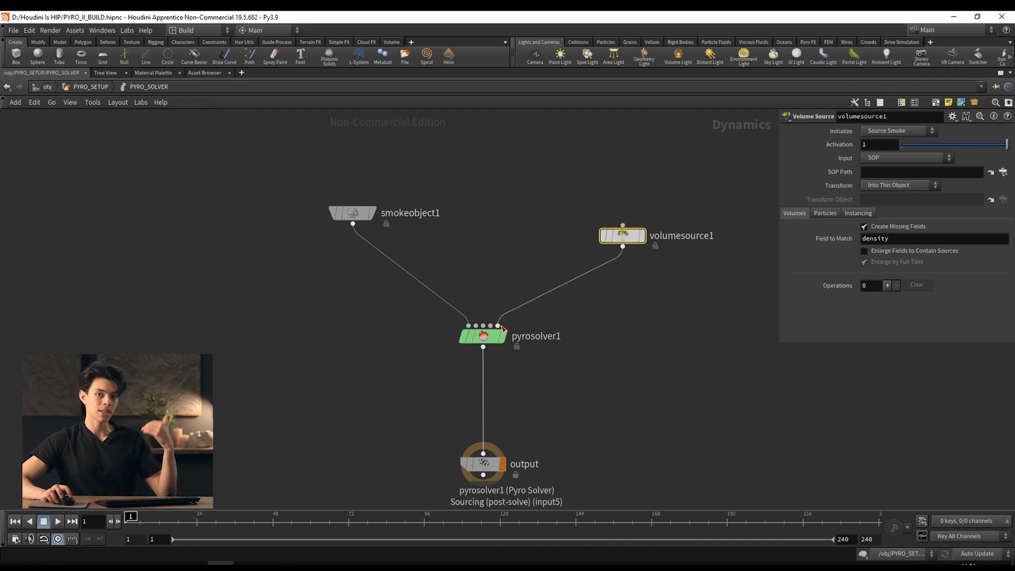
mouse_move(501, 329)
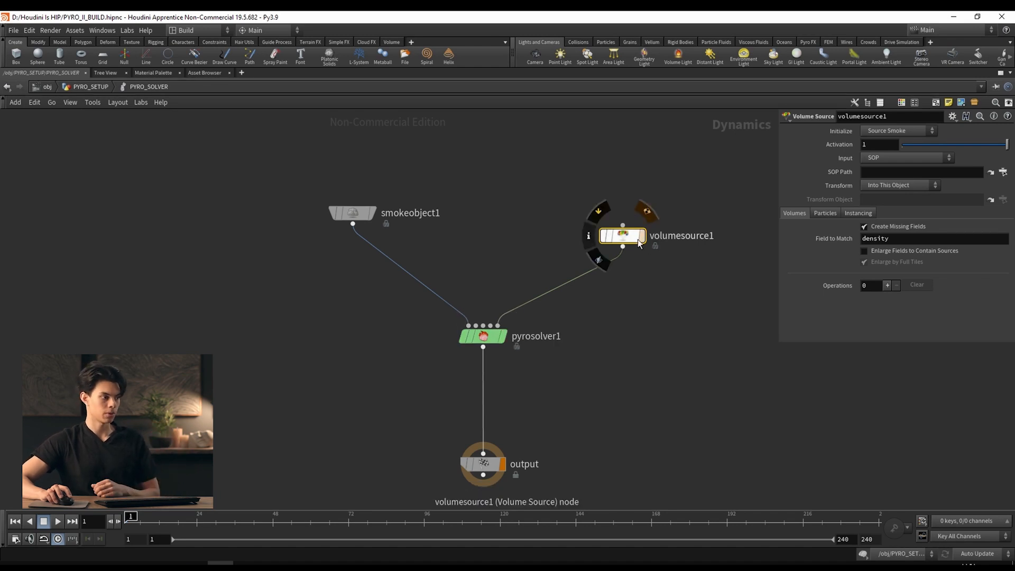
mouse_move(366, 216)
drag(366, 216, 362, 238)
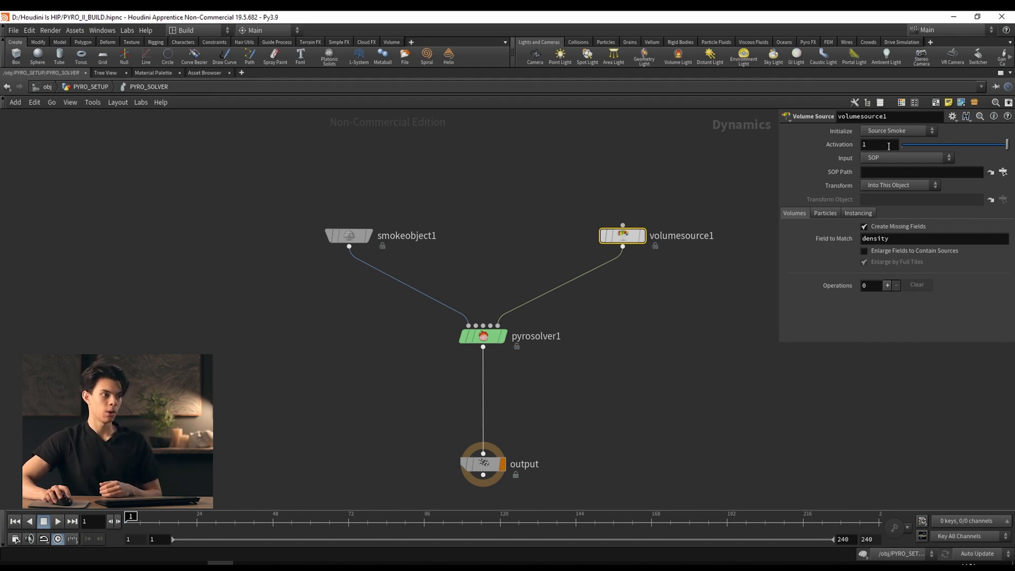
Set the SOP Path of volumesource1 to /obj/PYRO_SETUP/SOURCES_OUT.
click(1003, 171)
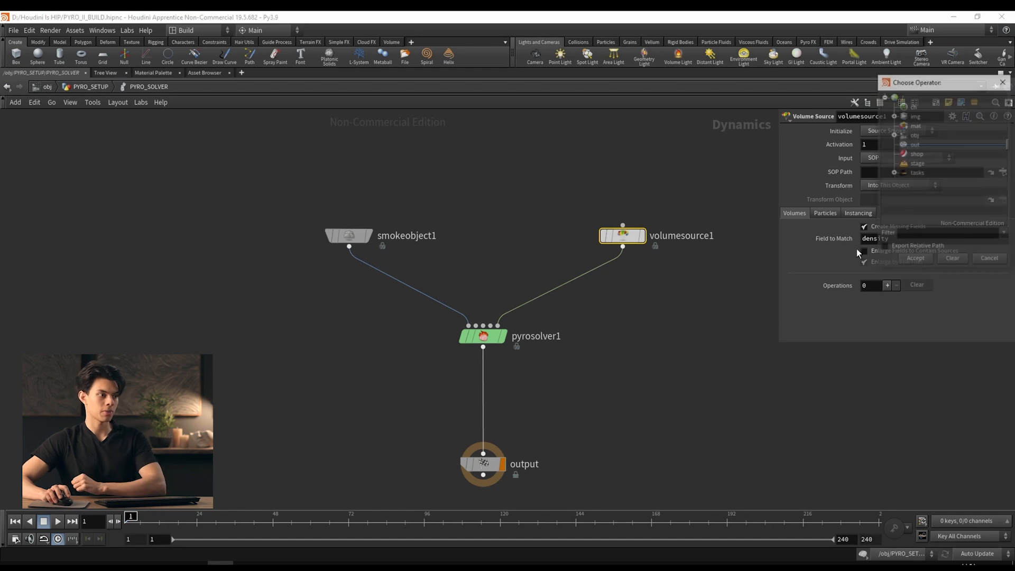
click(905, 144)
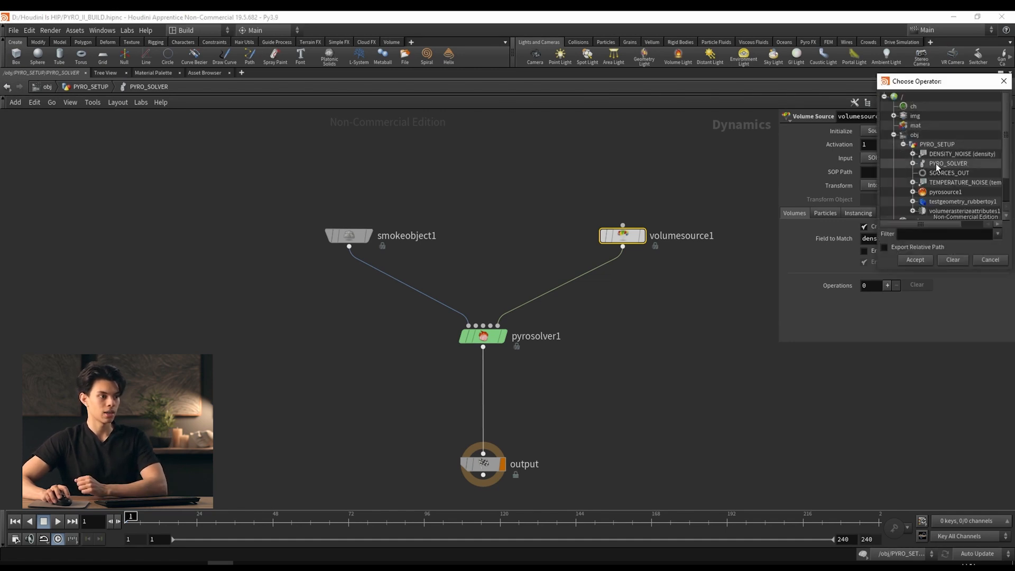
click(977, 174)
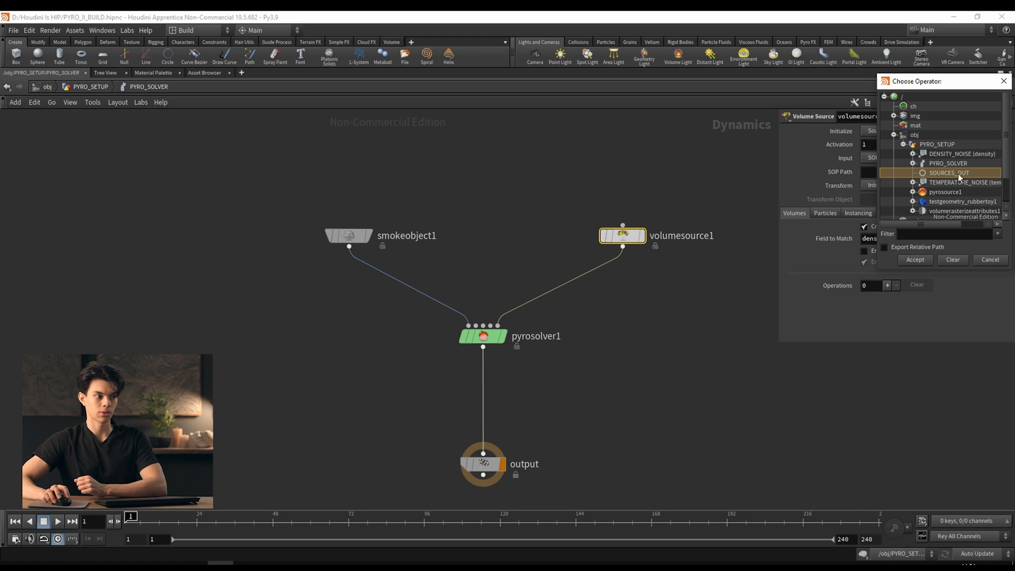
click(915, 260)
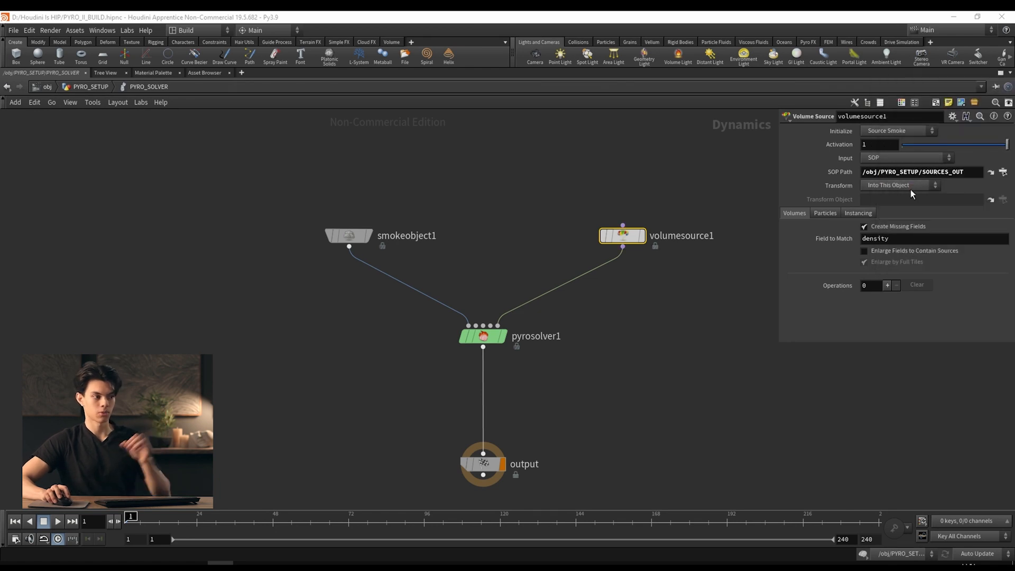
Add one volume operation to volumesource1, leaving its Source Volume blank.
click(889, 286)
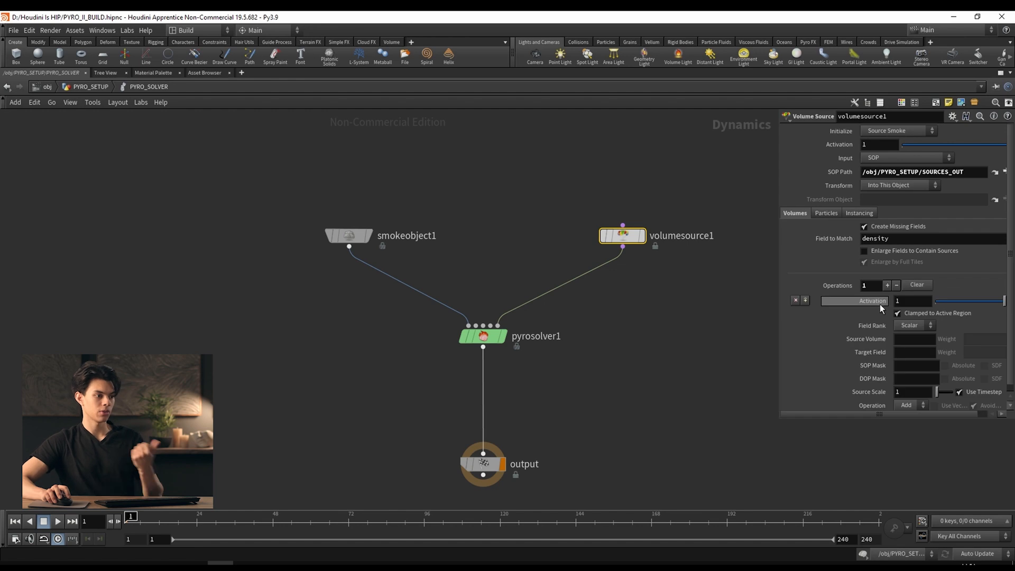
scroll(873, 322, down, 1)
click(919, 333)
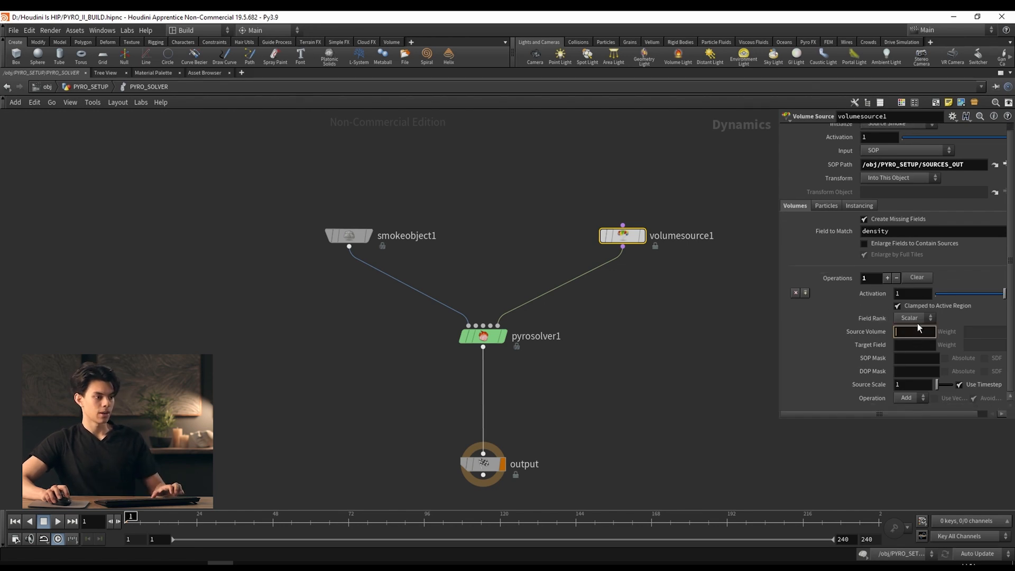
click(690, 366)
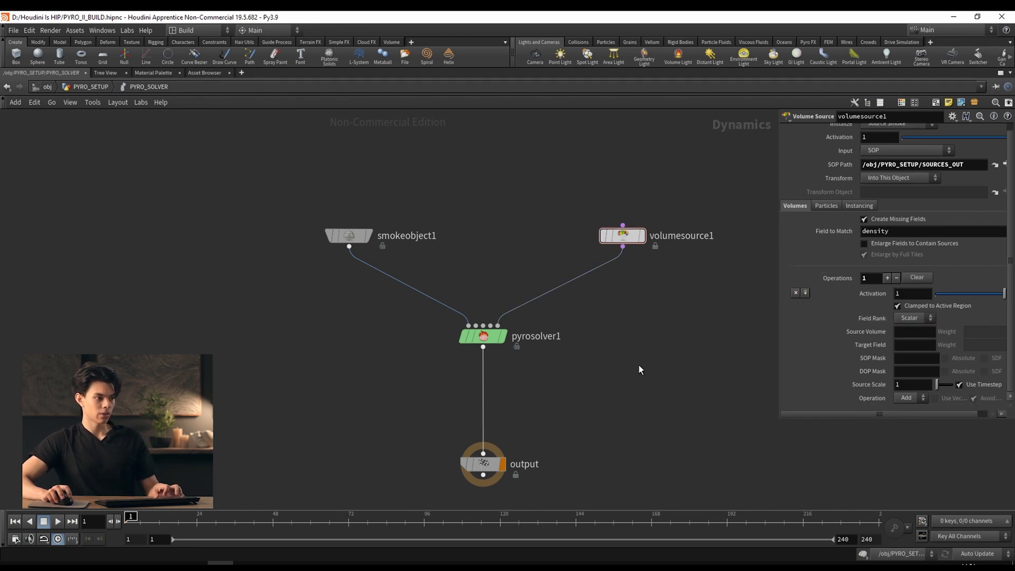
Set both the Source Volume and Target Field of volumesource1's volume operation to density.
key(ctrl+b)
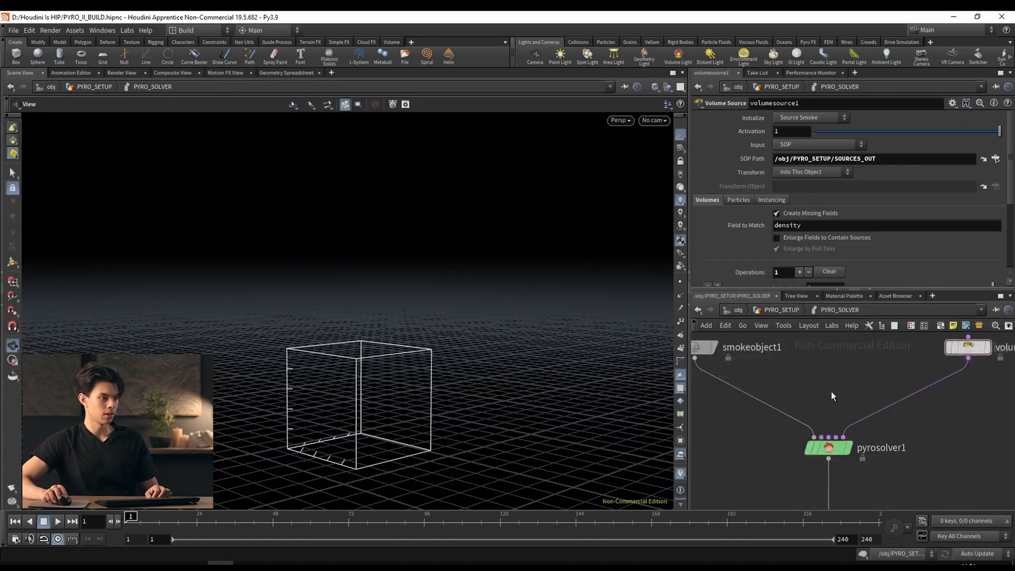
scroll(722, 254, down, 5)
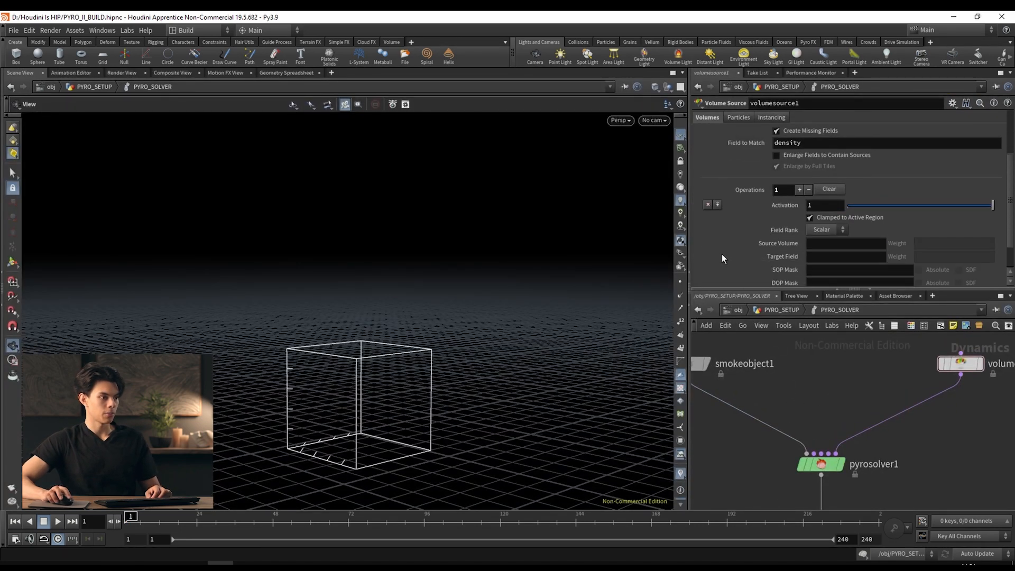
click(830, 210)
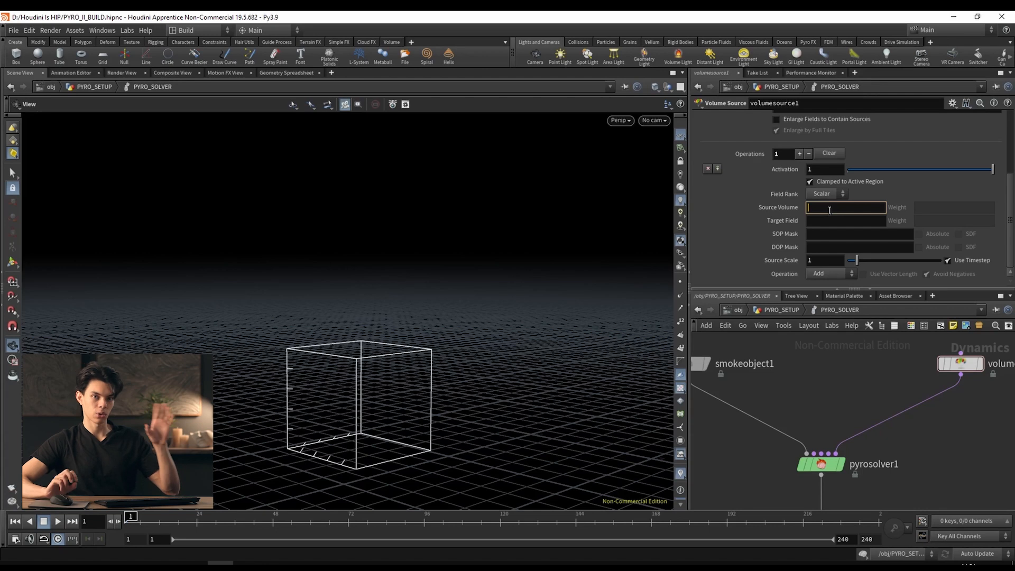
text(density)
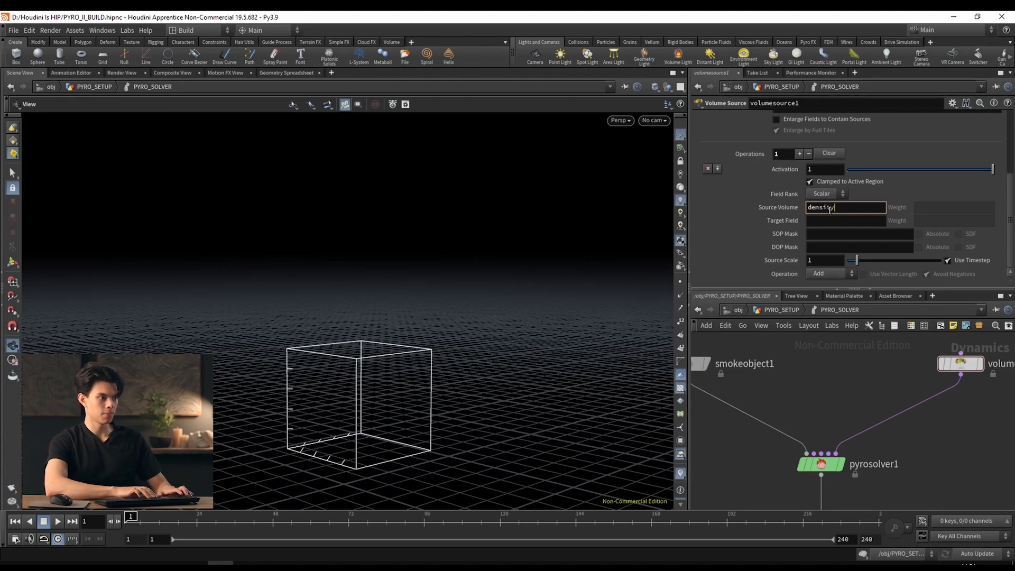
key(Tab)
text(de)
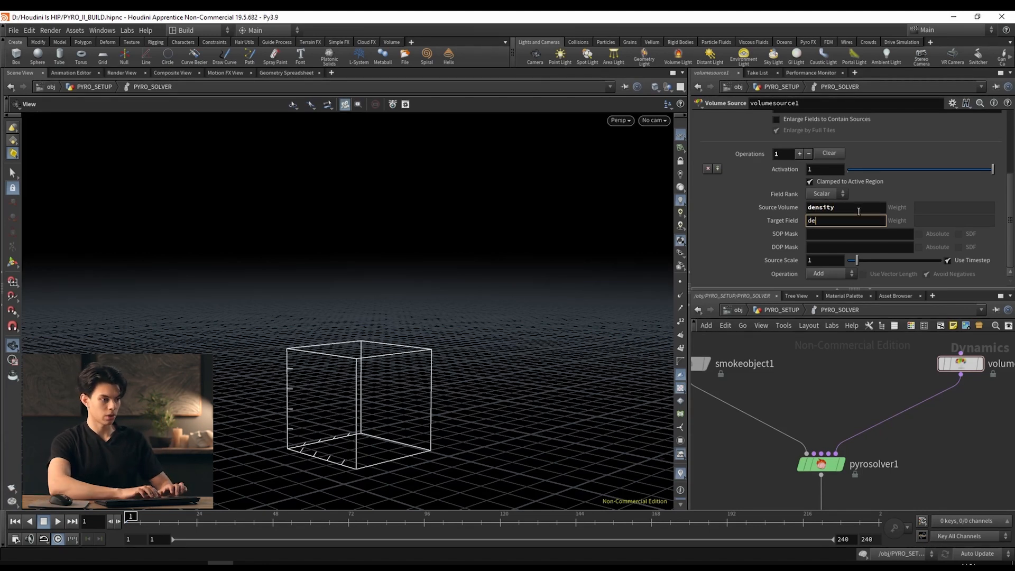
text(nsity)
key(Return)
drag(852, 207, 787, 208)
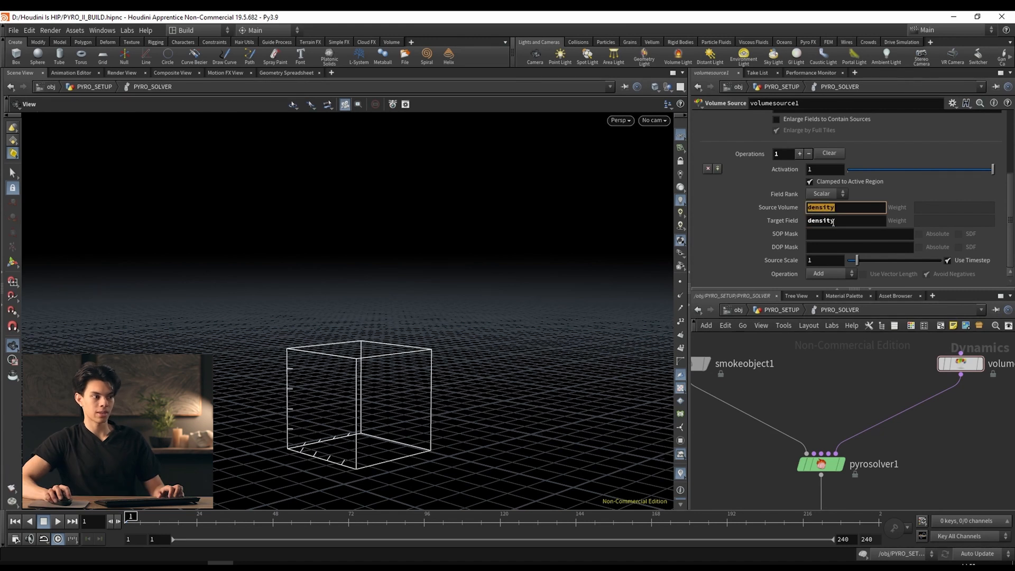
click(847, 205)
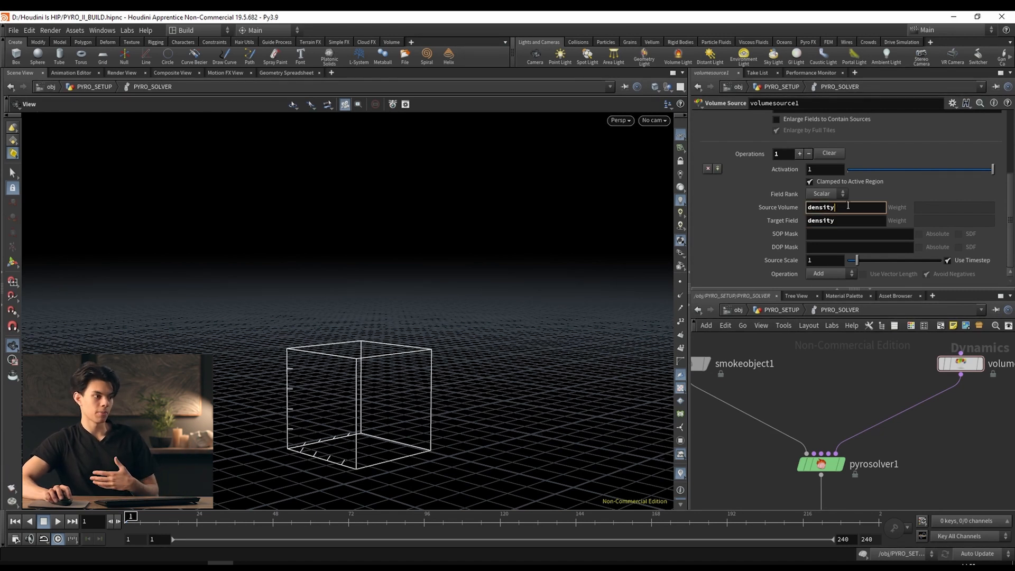
drag(848, 206, 775, 205)
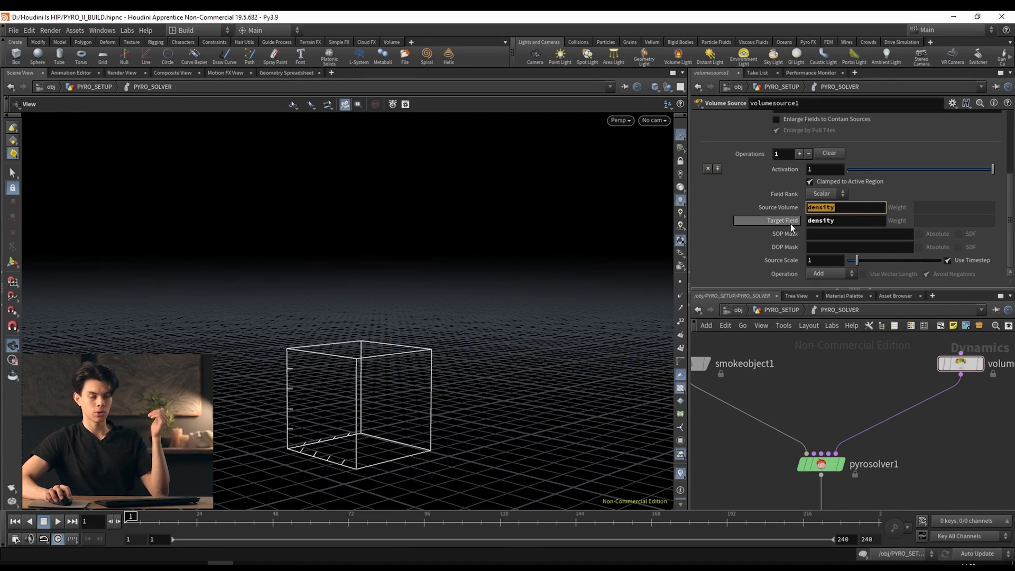
click(867, 232)
double_click(853, 219)
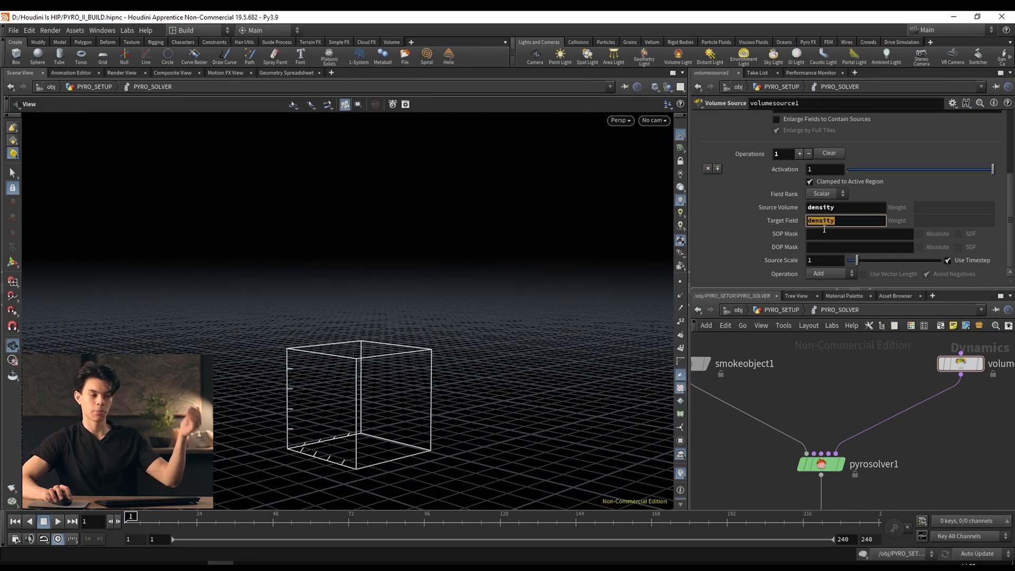
double_click(853, 207)
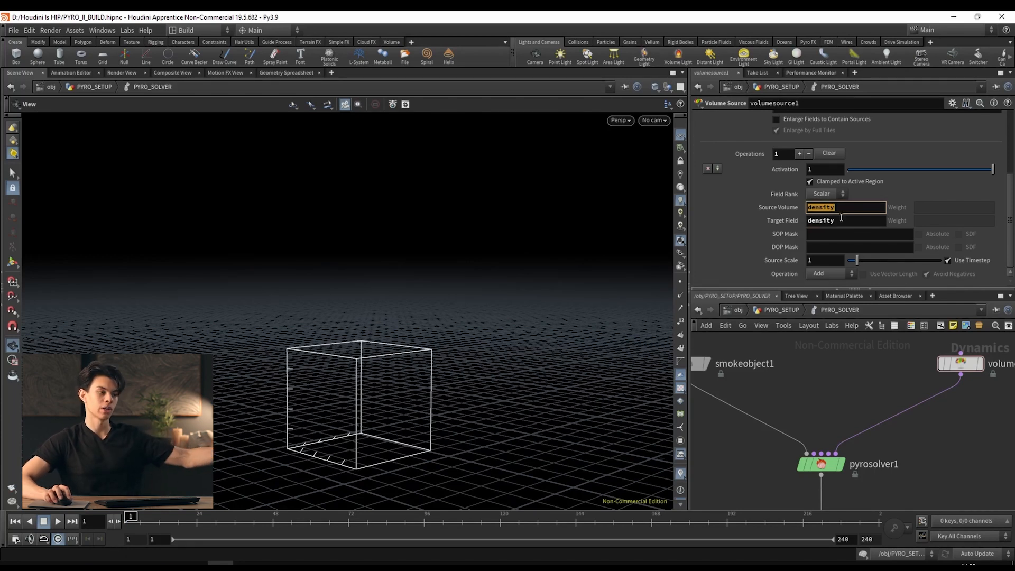
double_click(854, 222)
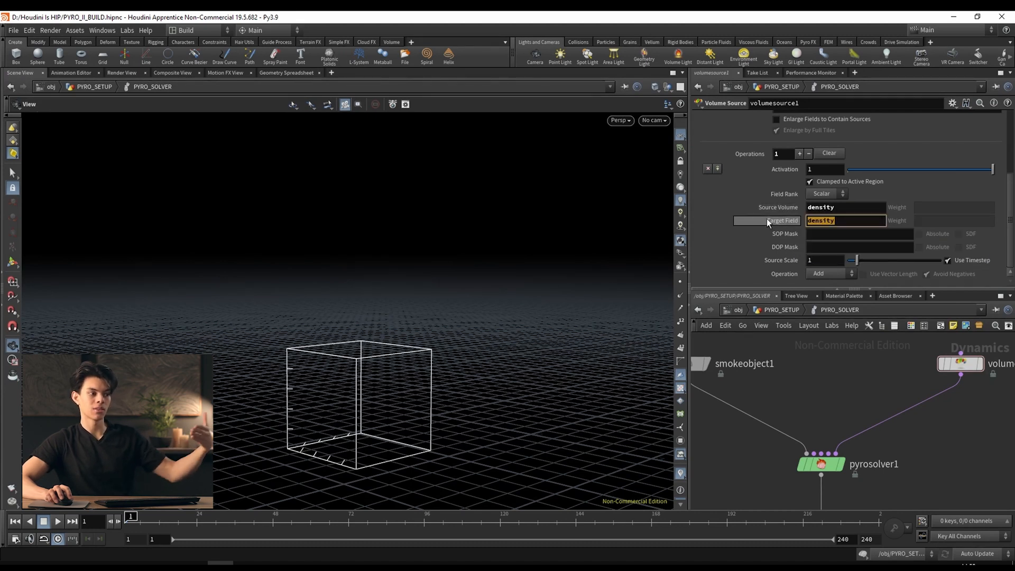
Add a second volume operation to volumesource1 with temperature as both its Source Volume and Target Field.
click(800, 153)
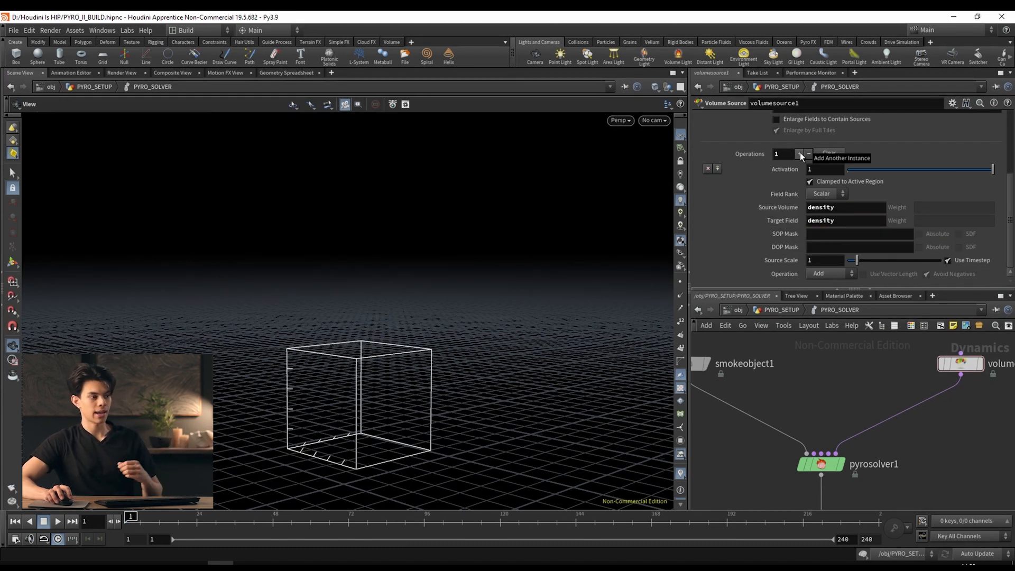
scroll(760, 246, down, 2)
scroll(761, 246, down, 1)
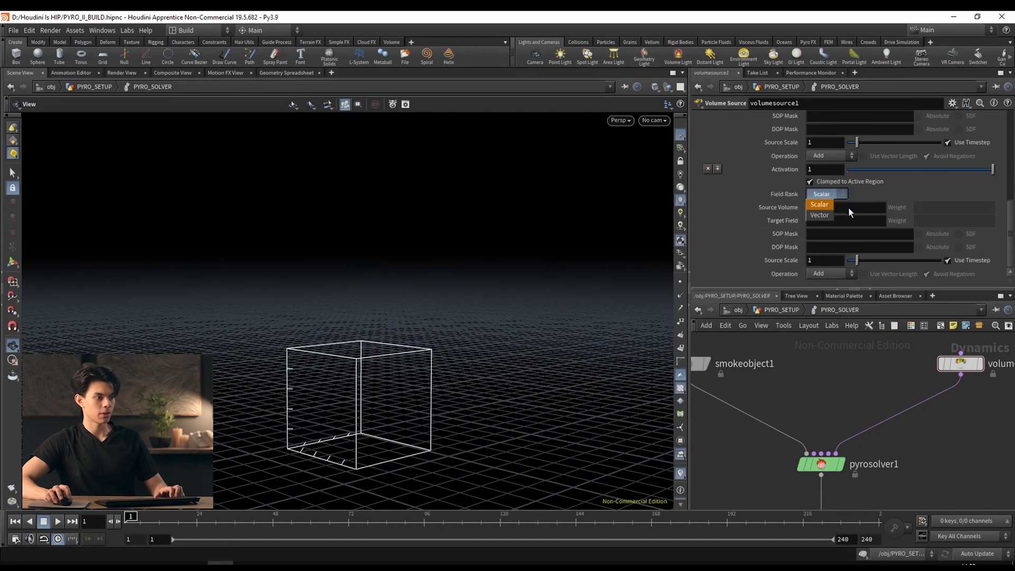
click(852, 206)
text(temperat)
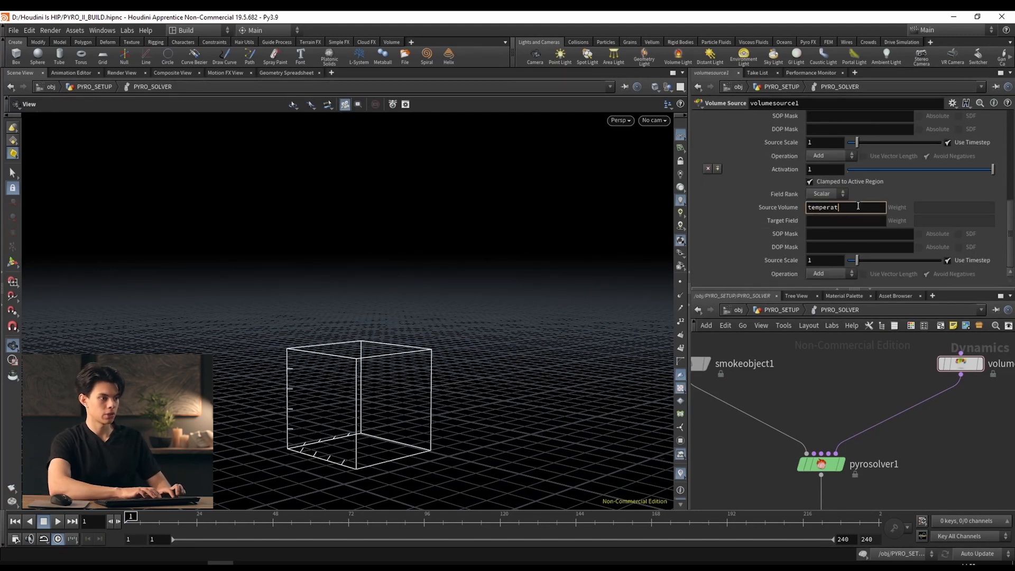
text(ure)
key(Return)
click(821, 219)
text(te)
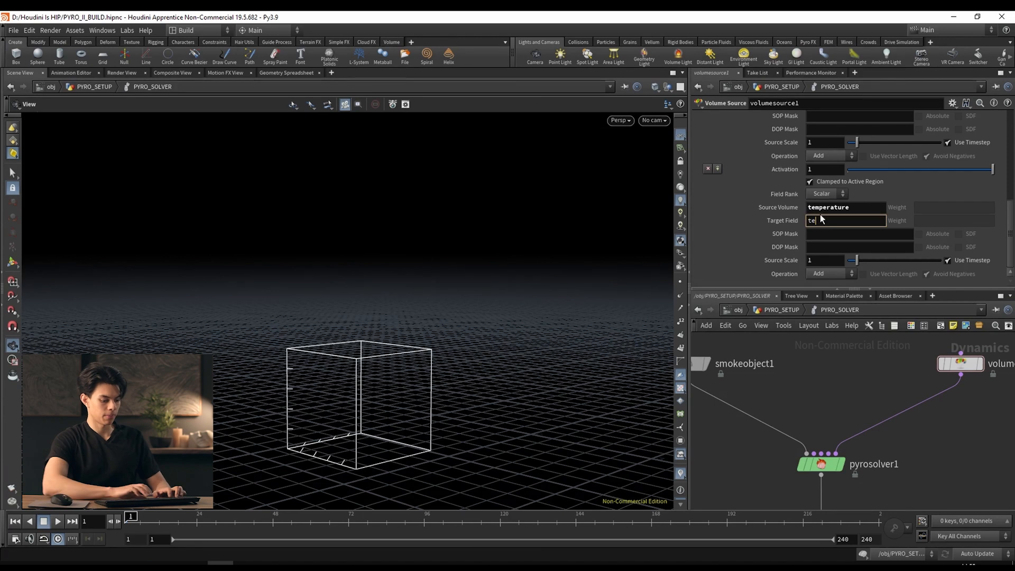
text(mperature)
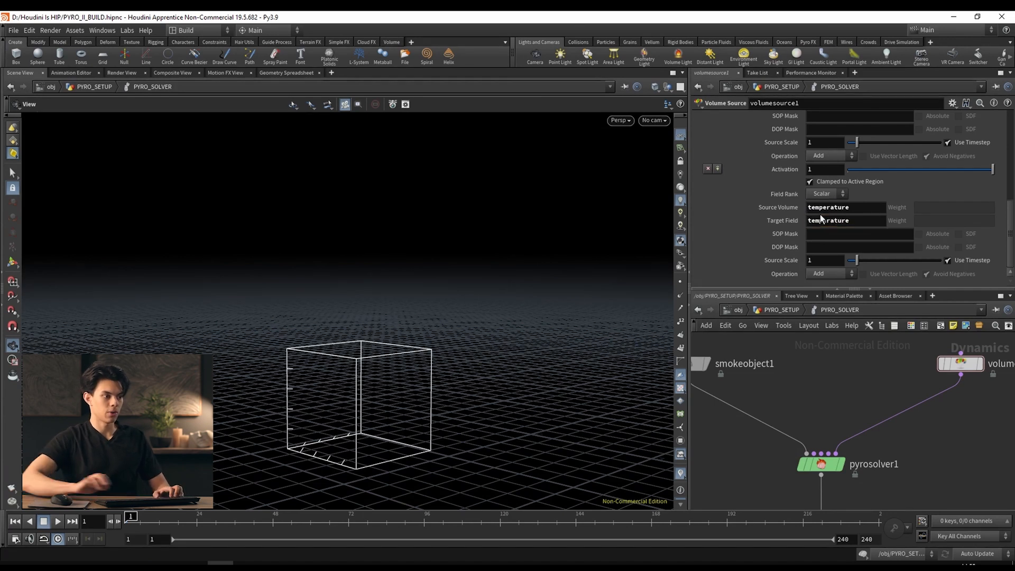
key(Return)
Set the temperature operation's mode to Maximum.
scroll(779, 245, up, 1)
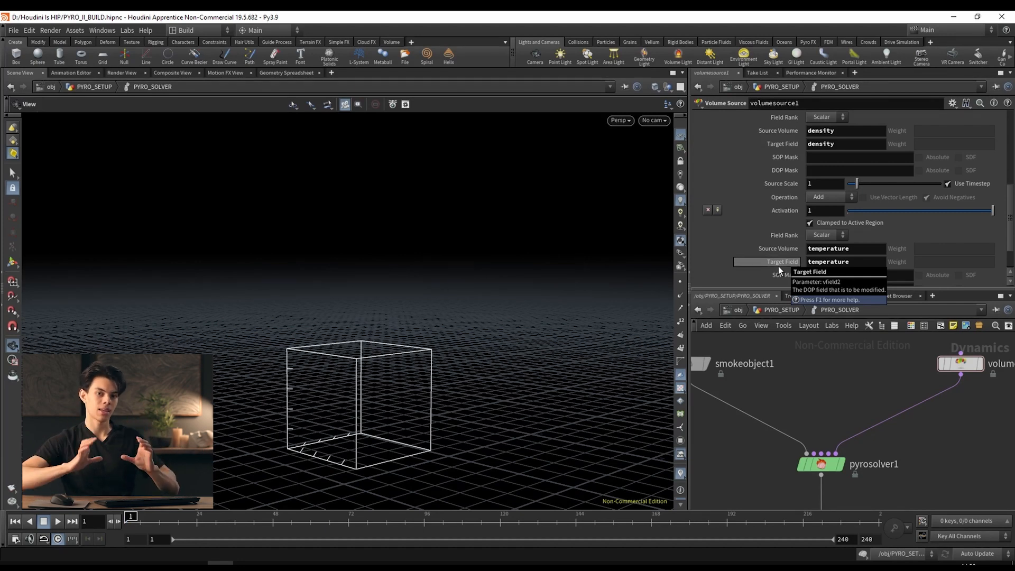
scroll(794, 248, down, 3)
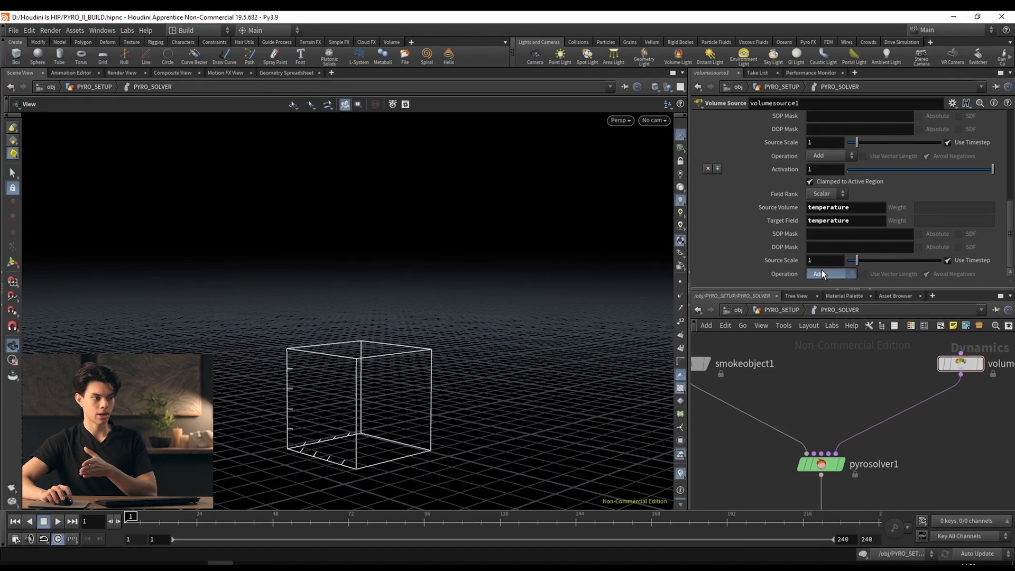
click(828, 274)
click(831, 338)
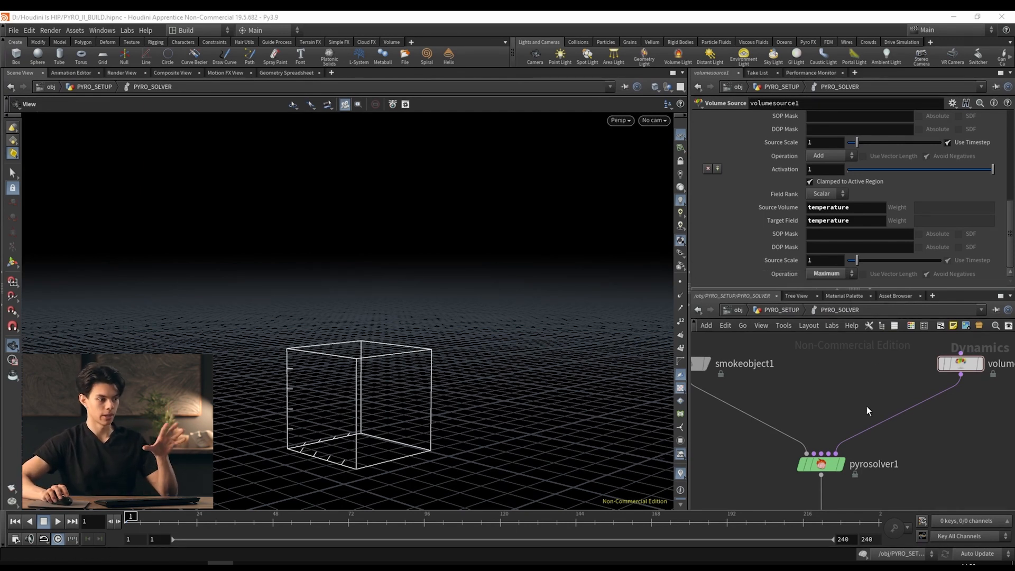
Select smokeobject1, preview the simulation over the opening frames, and return to frame 1.
middle_drag(785, 394, 848, 399)
click(749, 369)
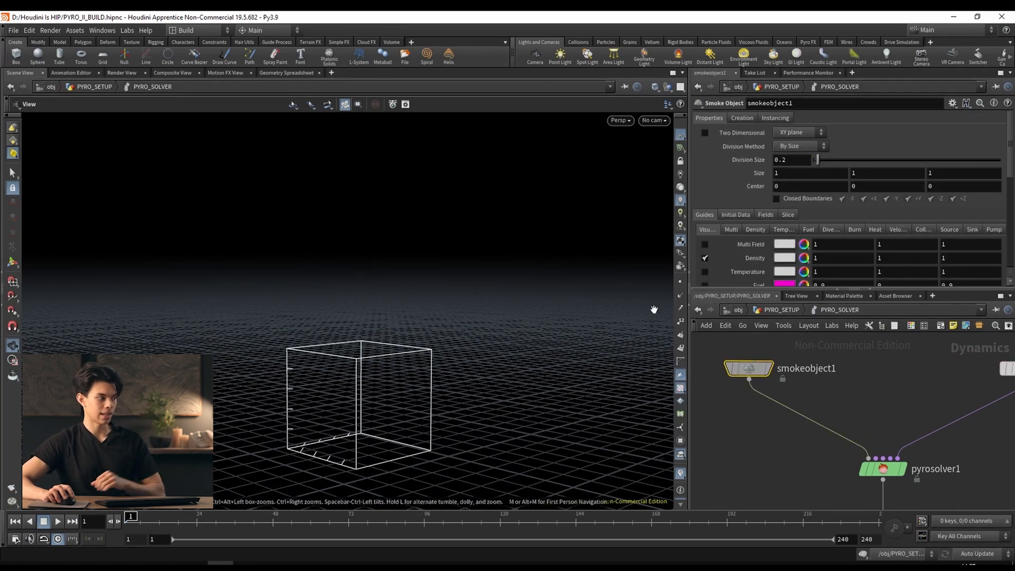
key(Up)
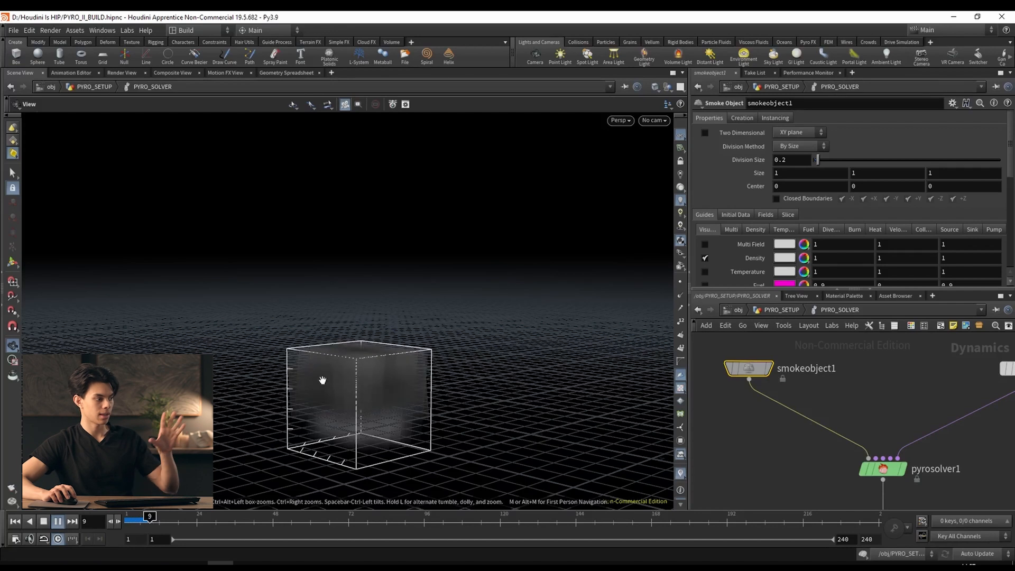
drag(178, 522, 126, 522)
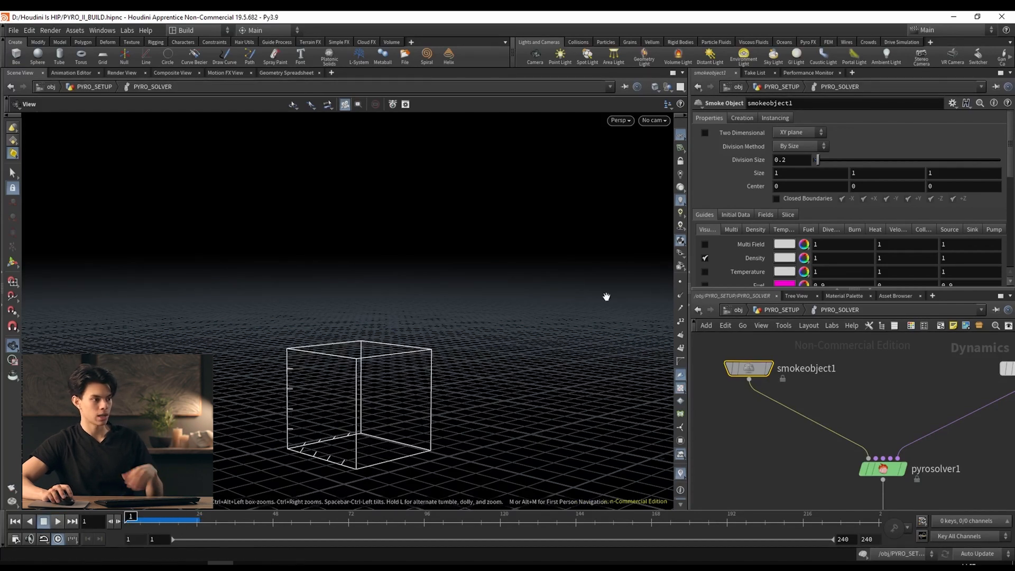
Set the size of smokeobject1 to 3.5 on all three axes.
drag(804, 174, 772, 172)
text(3.5)
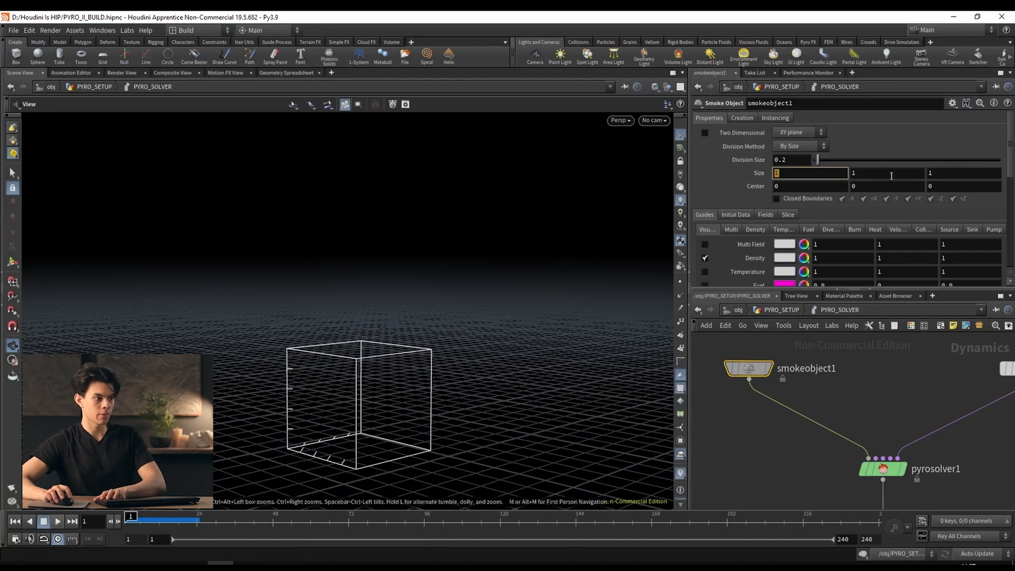
key(Return)
double_click(865, 178)
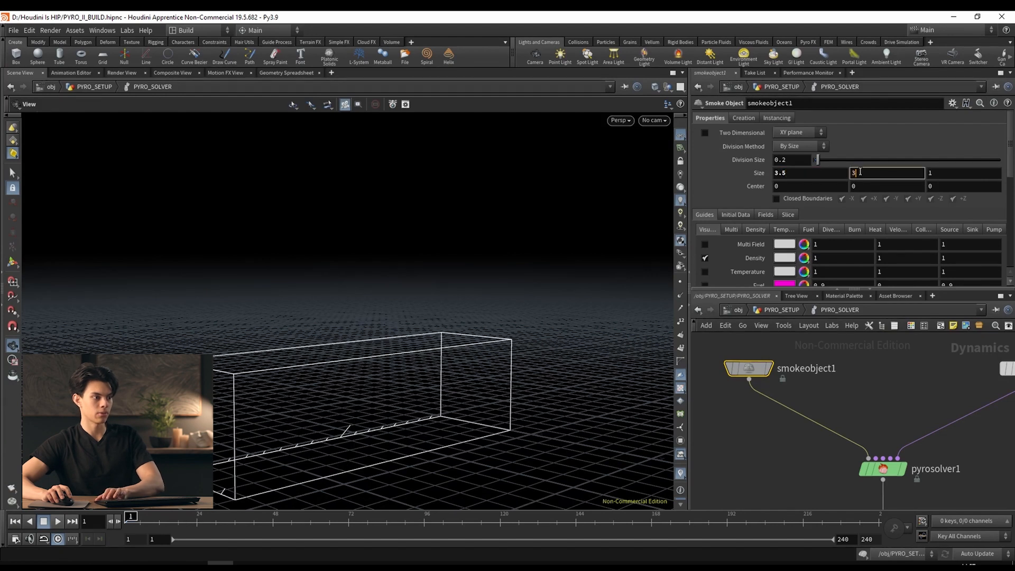
text(3.5)
key(Tab)
text(3.5)
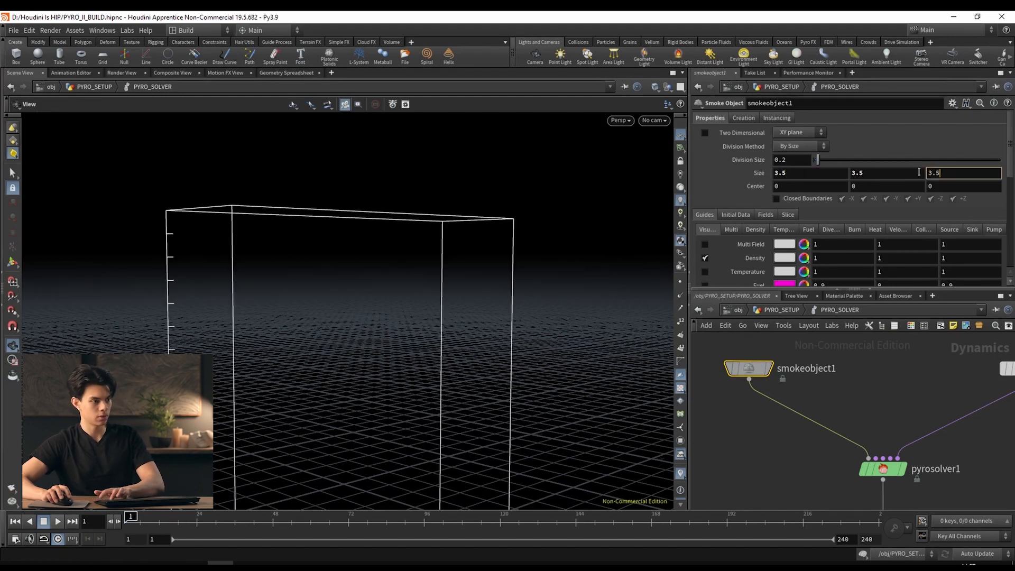
key(Return)
Raise smokeobject1's container by setting its Y center to 1.
scroll(494, 258, down, 3)
middle_drag(494, 259, 498, 205)
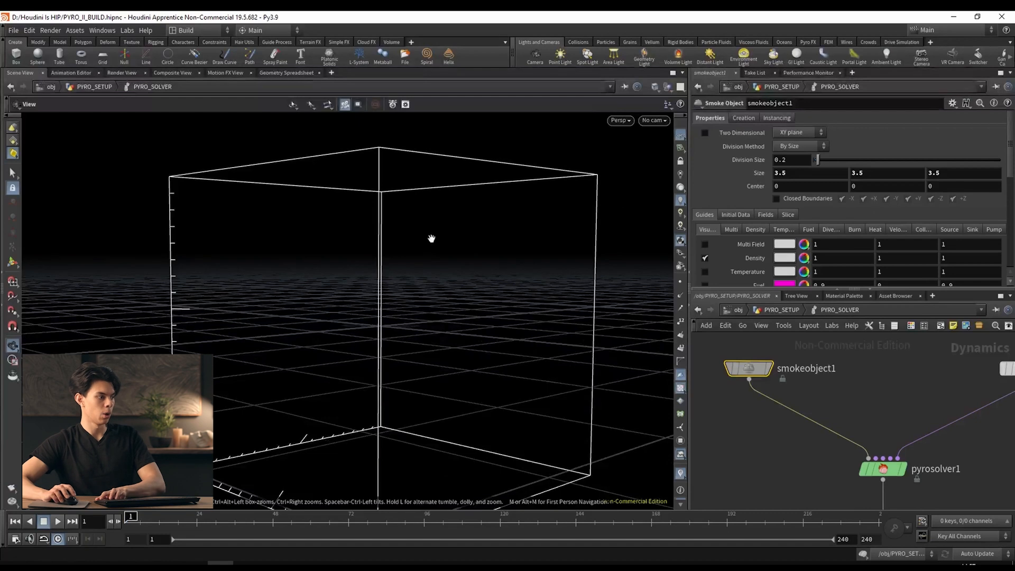
double_click(854, 188)
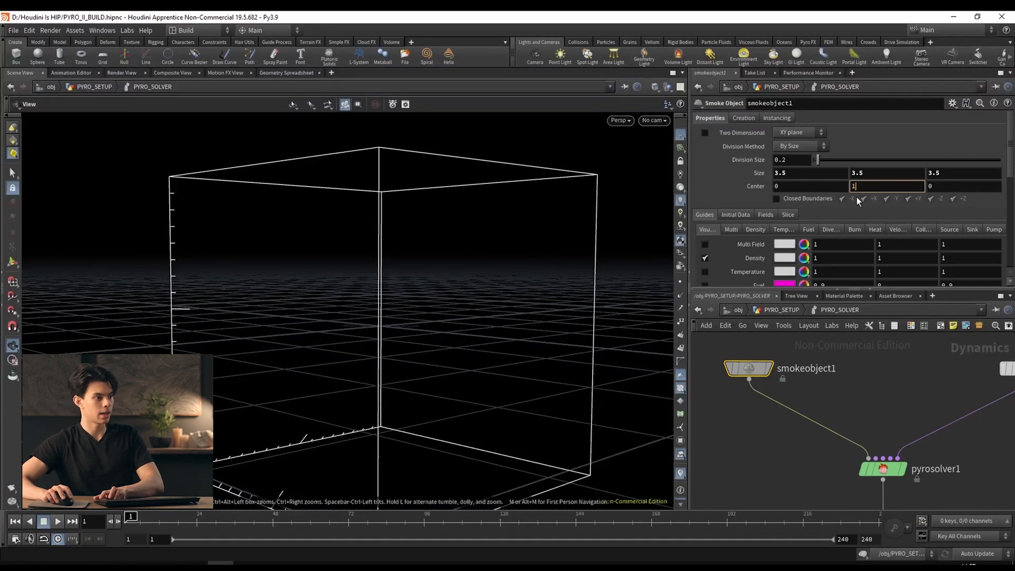
text(1)
key(Return)
Play the simulation in the enlarged container, view it from another angle, and return to the first frame.
click(64, 522)
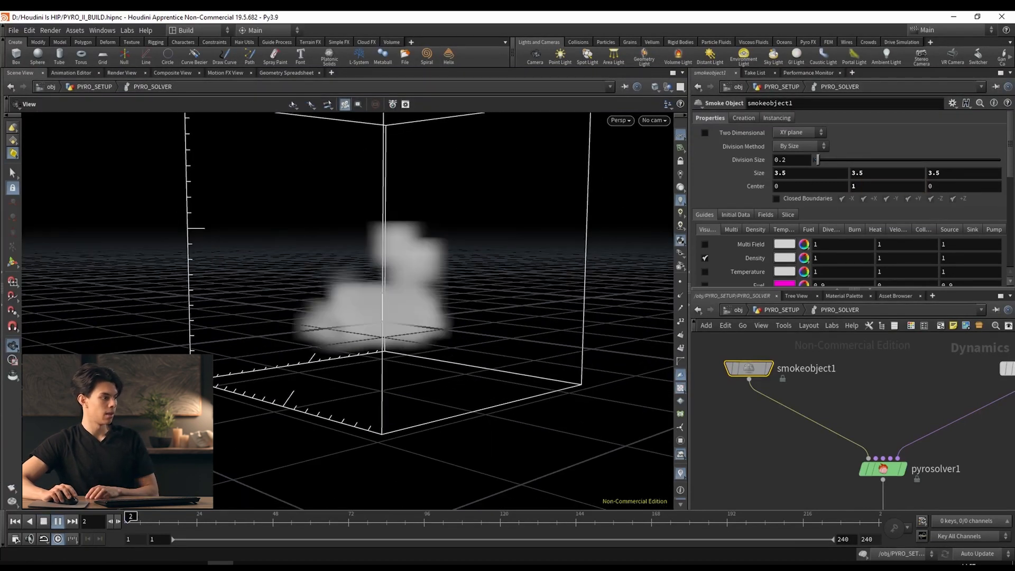
drag(323, 391, 318, 315)
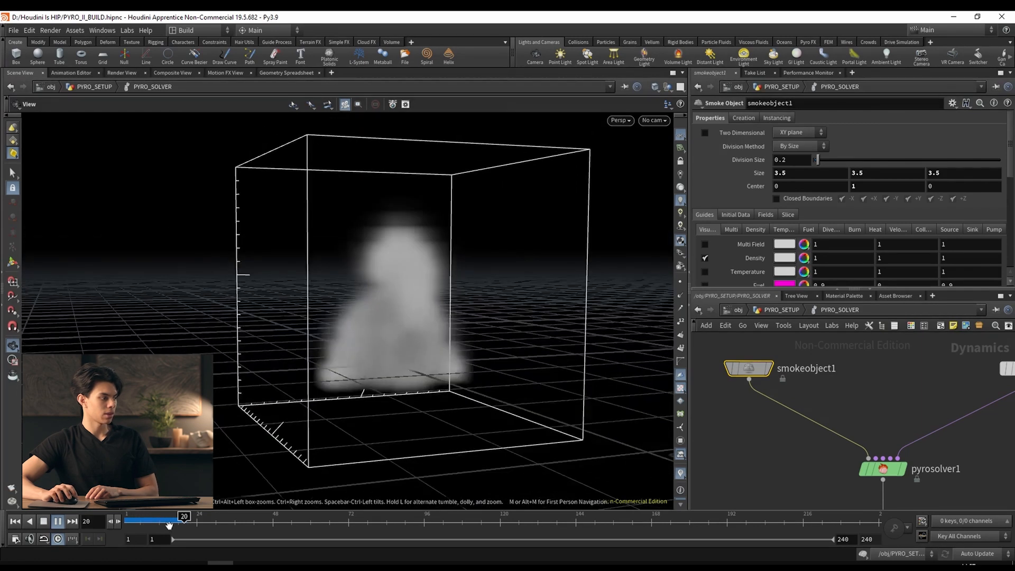
click(15, 521)
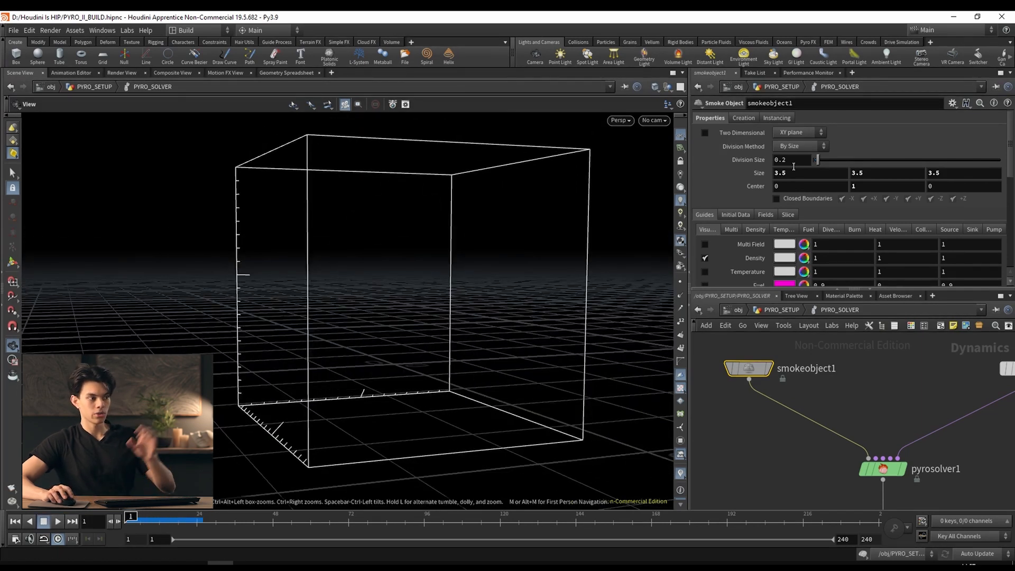
Set the Division Size of smokeobject1 to 0.05.
drag(792, 160, 782, 161)
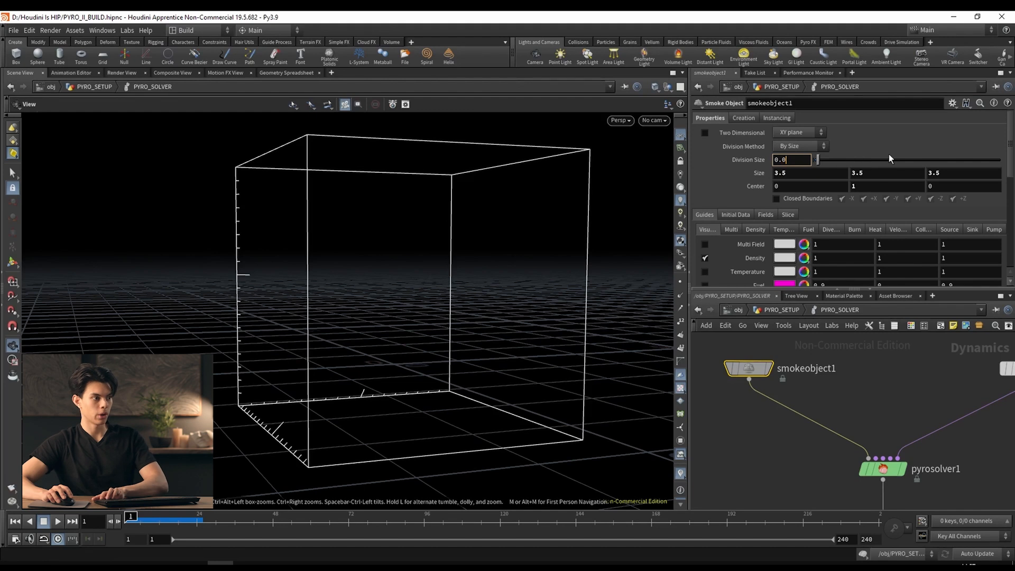
text(05)
key(Return)
Play the finer-resolution simulation, stop it at frame 26, and save the scene file.
drag(448, 273, 462, 279)
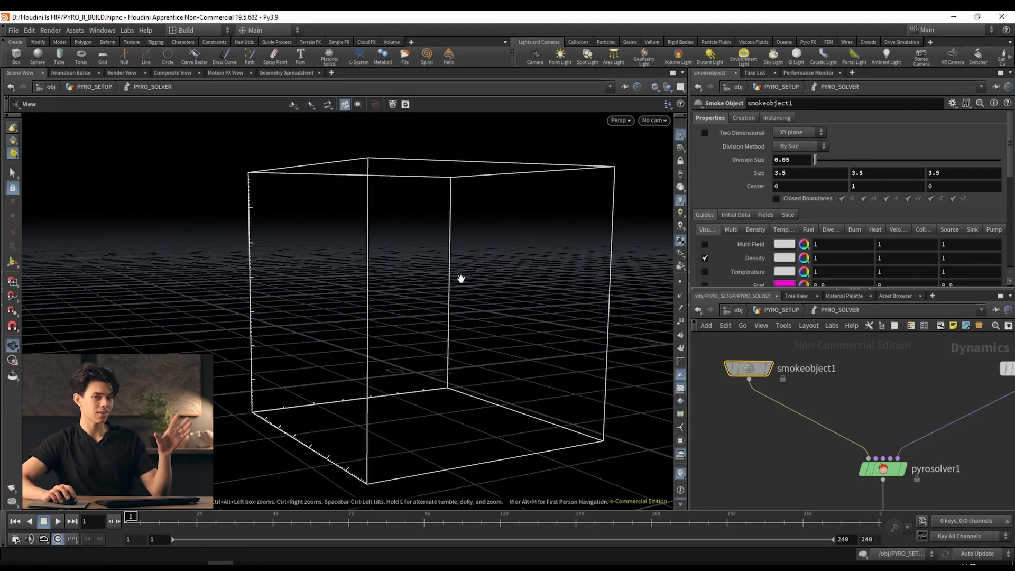
key(Up)
drag(416, 354, 507, 341)
scroll(396, 354, up, 2)
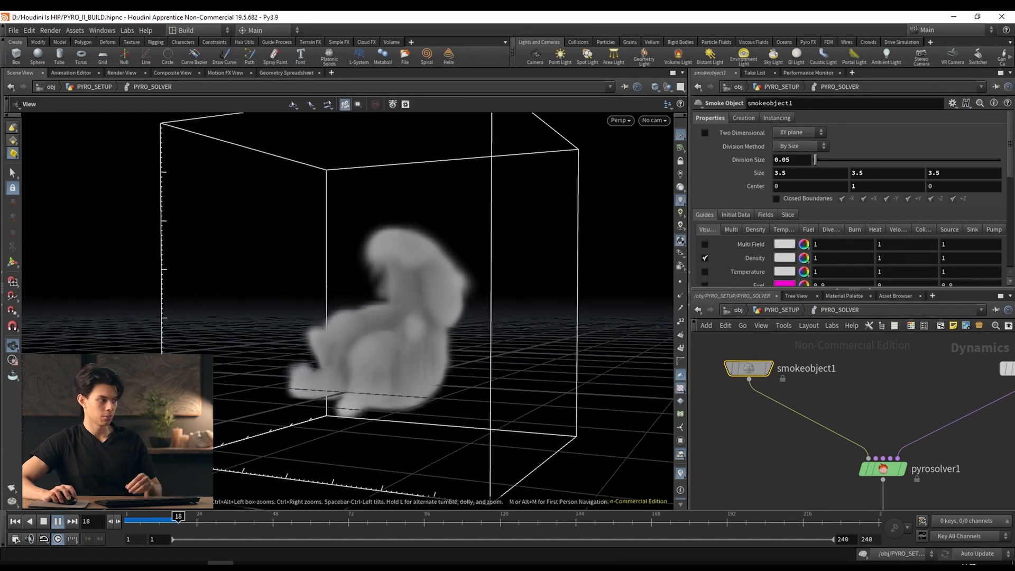
click(59, 522)
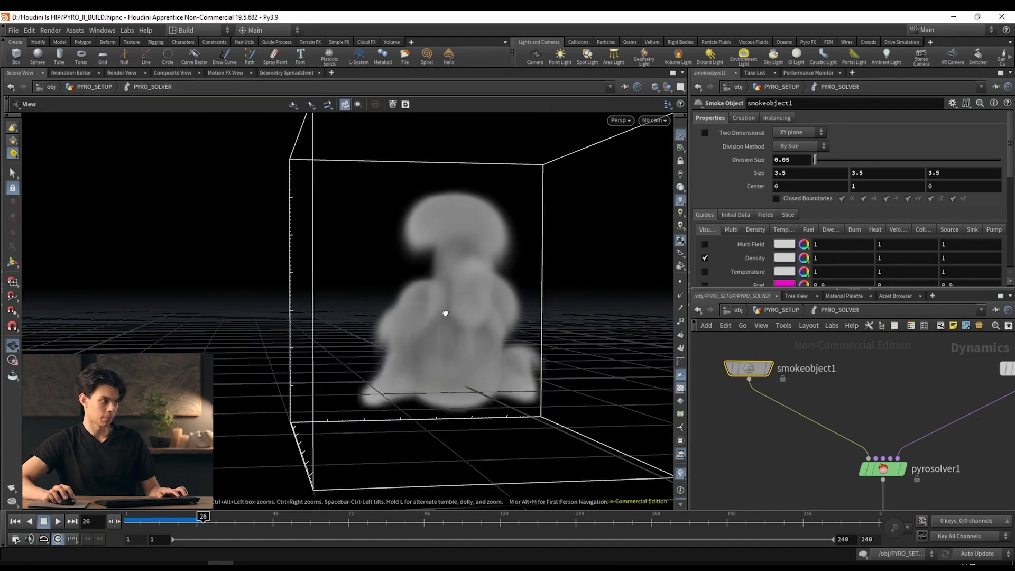
drag(447, 313, 422, 335)
key(ctrl+s)
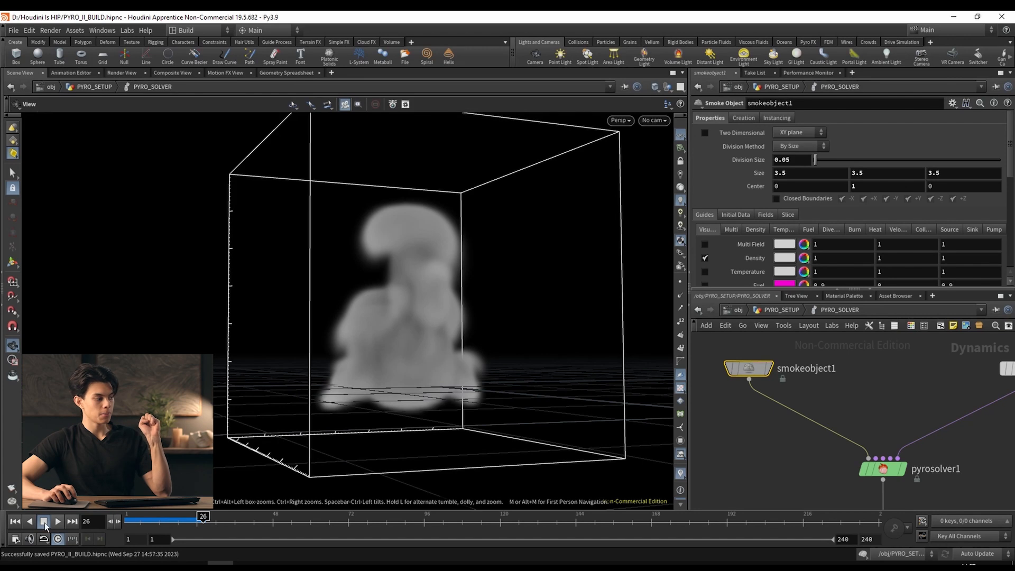
Return to the first frame and enable Use OpenCL in the advanced settings of pyrosolver1.
click(15, 521)
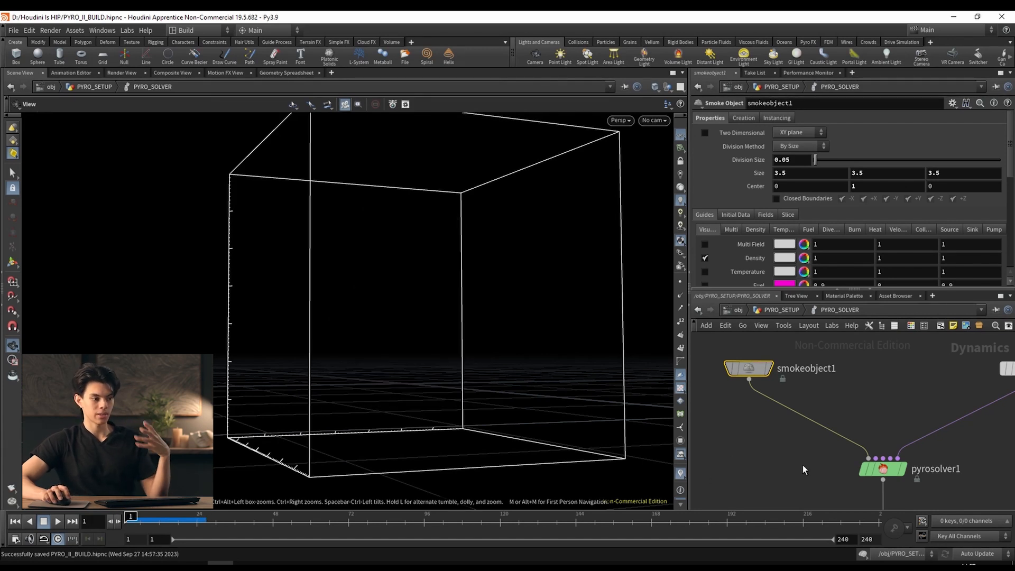
click(882, 470)
click(885, 119)
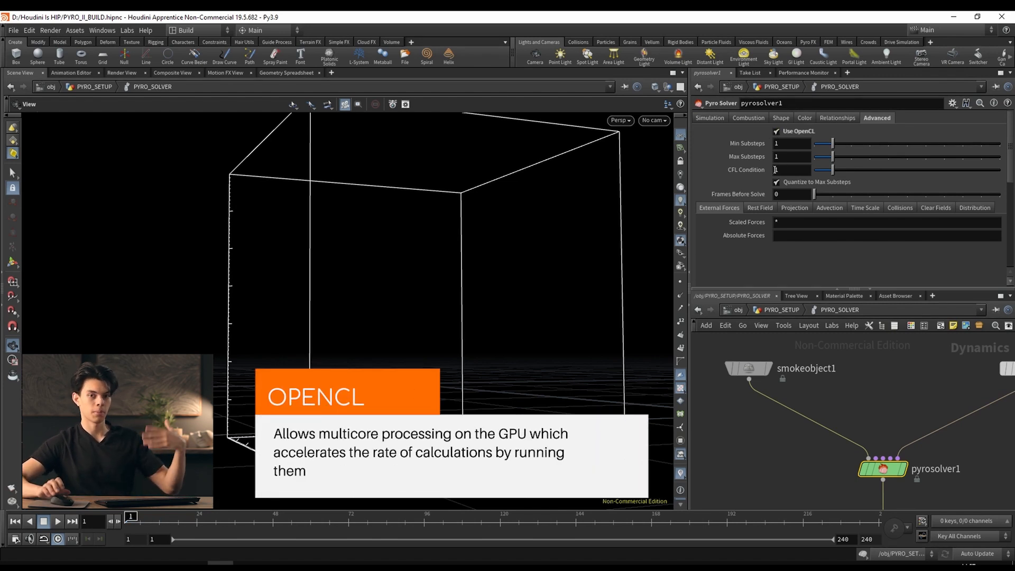
Play the OpenCL-accelerated simulation to frame 40 and inspect the smoke's shape from several angles.
drag(365, 261, 372, 333)
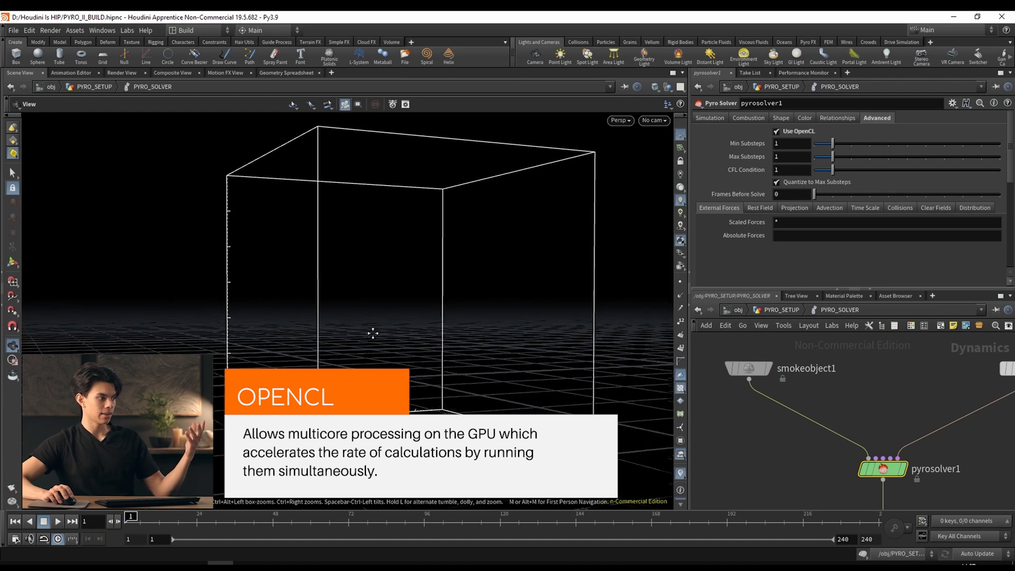
click(57, 522)
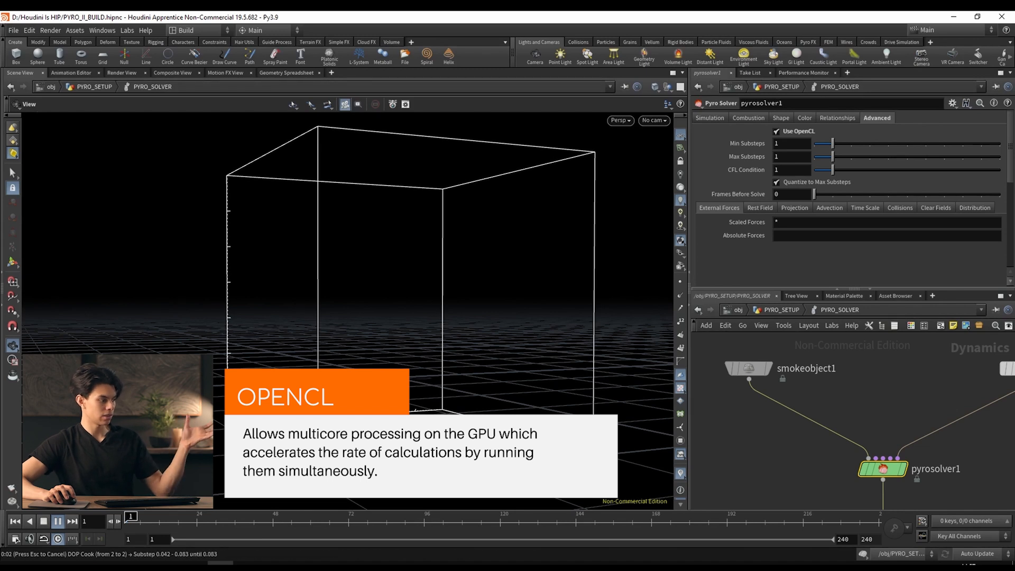
drag(407, 363, 420, 324)
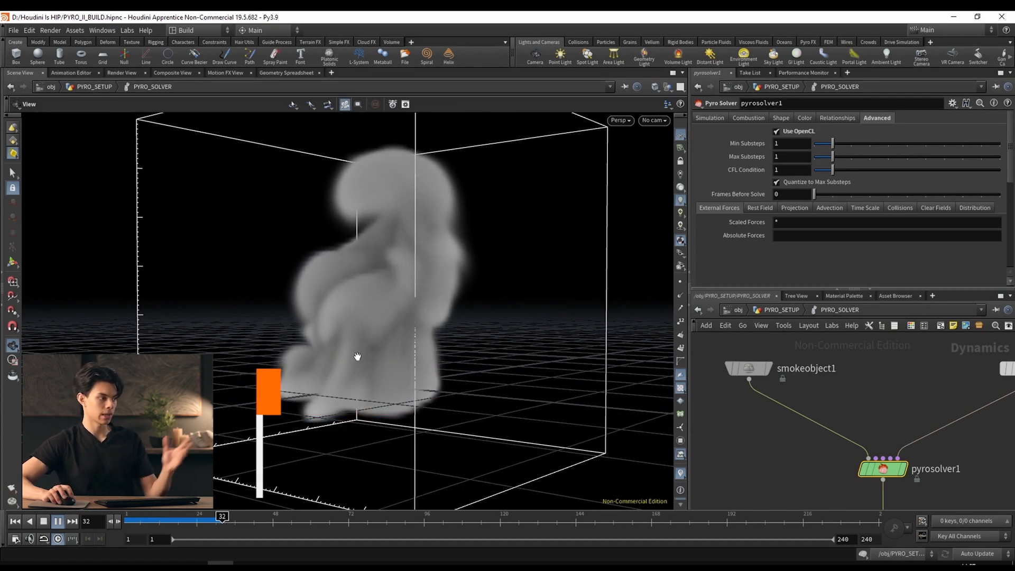
drag(431, 351, 455, 377)
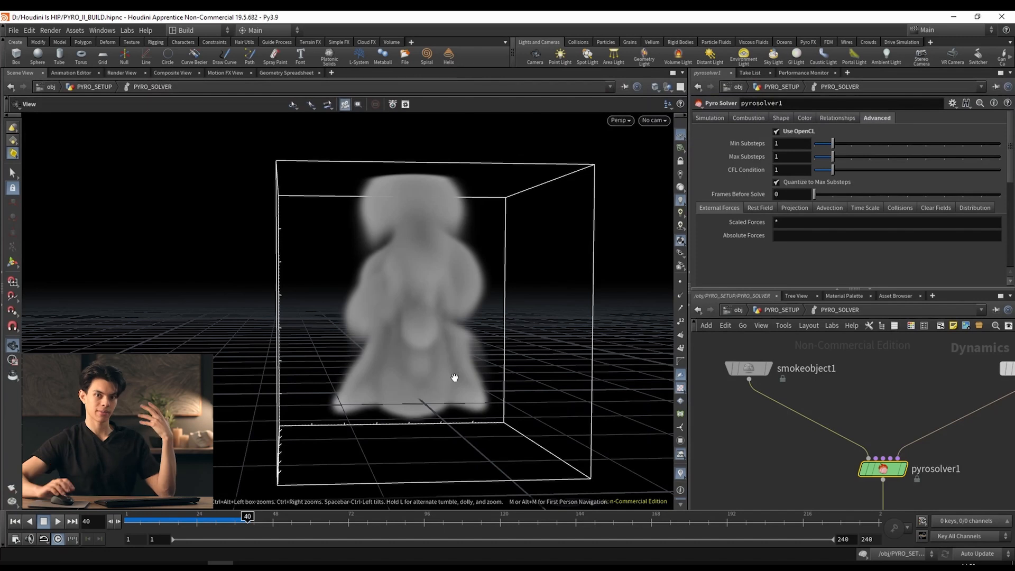
drag(526, 365, 291, 290)
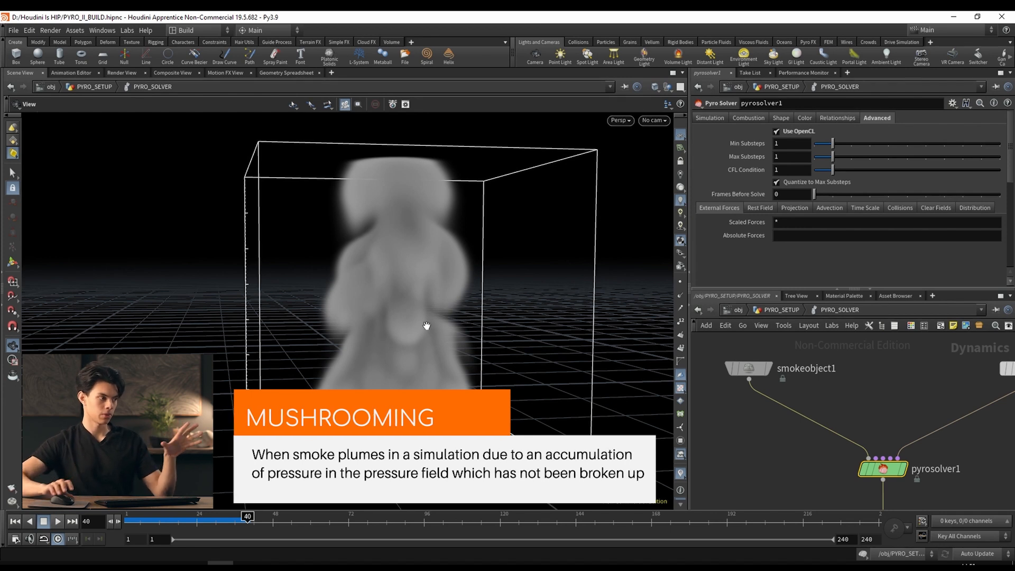
Return to the first frame and set pyrosolver1's Cooling Rate to 0.9 and Temperature Diffusion to 0.2.
click(748, 118)
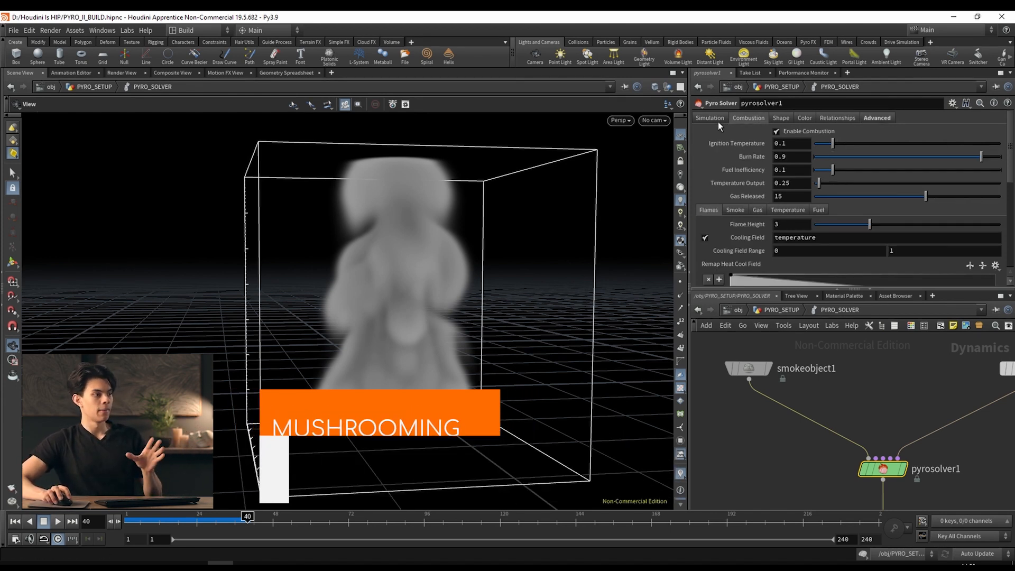
click(716, 119)
click(15, 523)
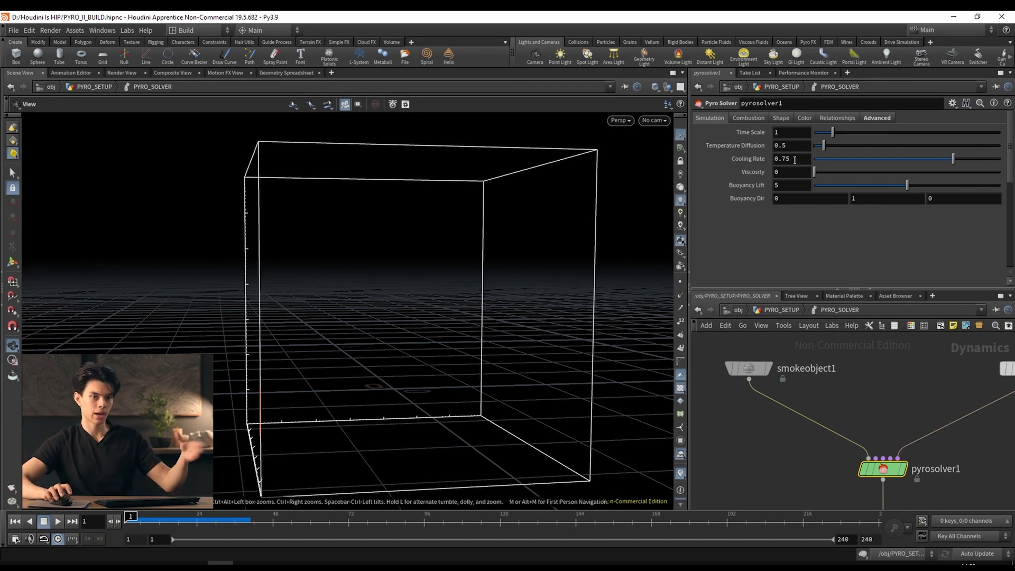
drag(795, 160, 785, 158)
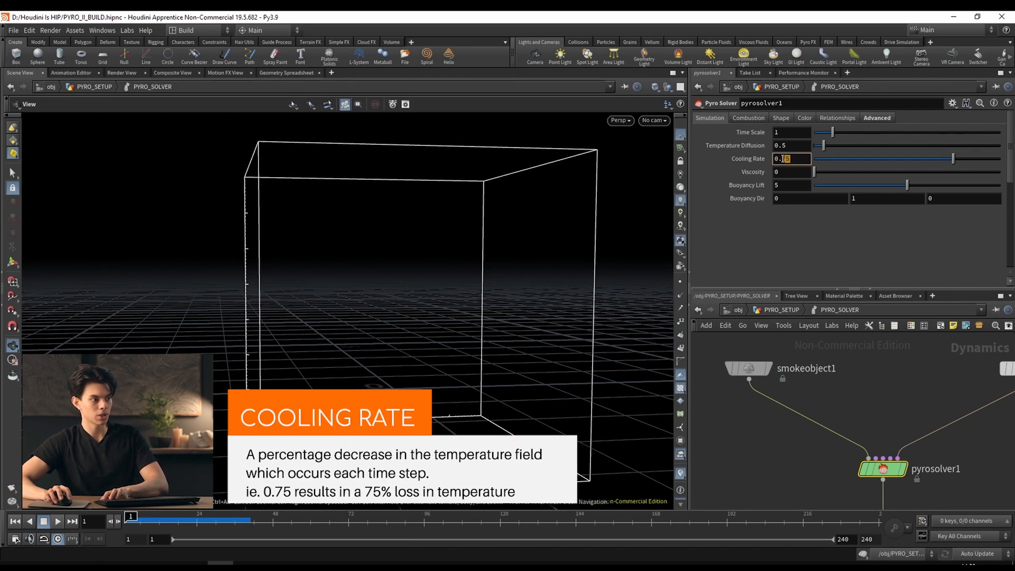
text(9)
key(Return)
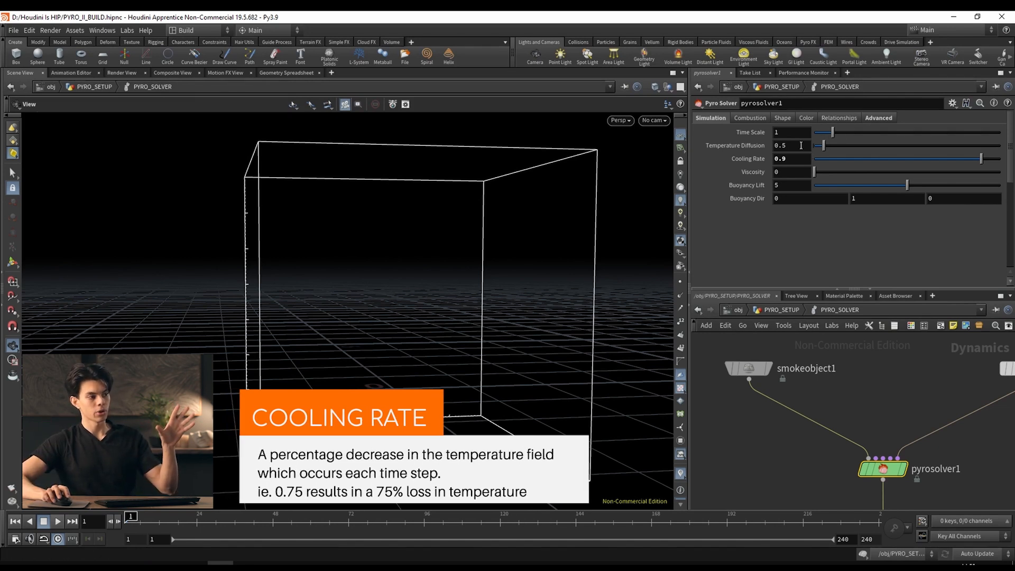
double_click(784, 146)
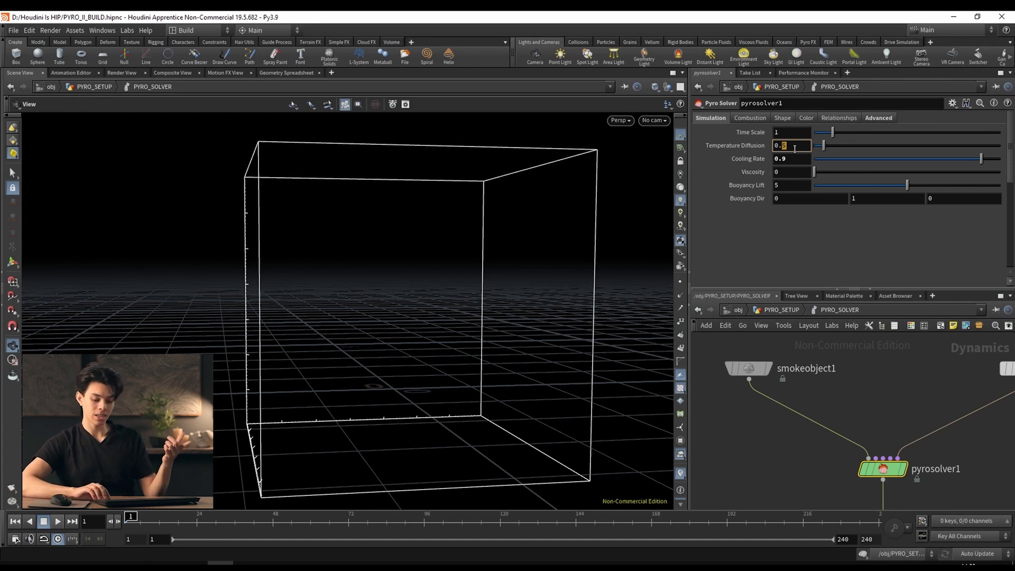
text(2)
key(Return)
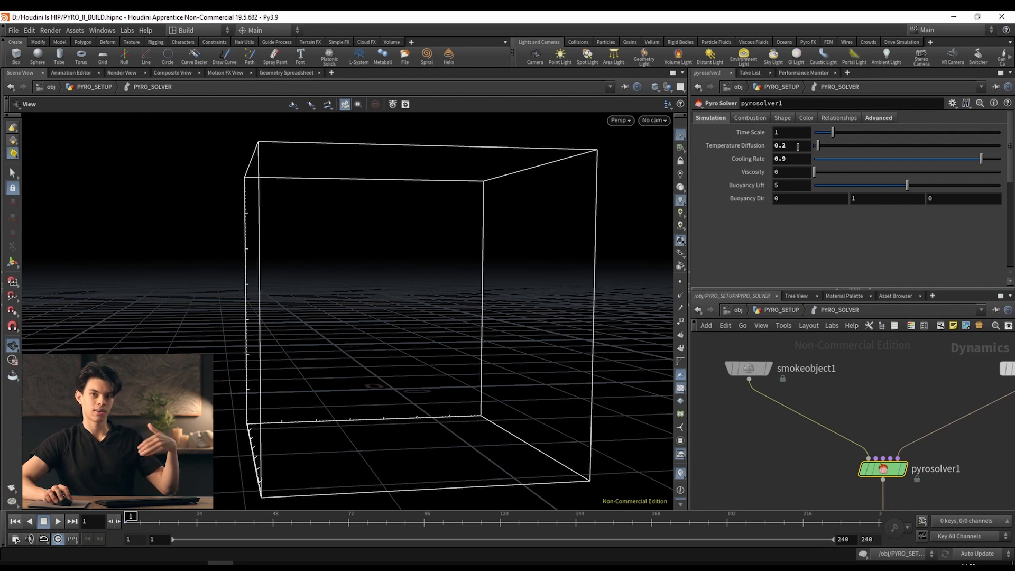
Enable Disturbance in pyrosolver1's shape settings and play the simulation to frame 34 to check the smoke.
click(780, 119)
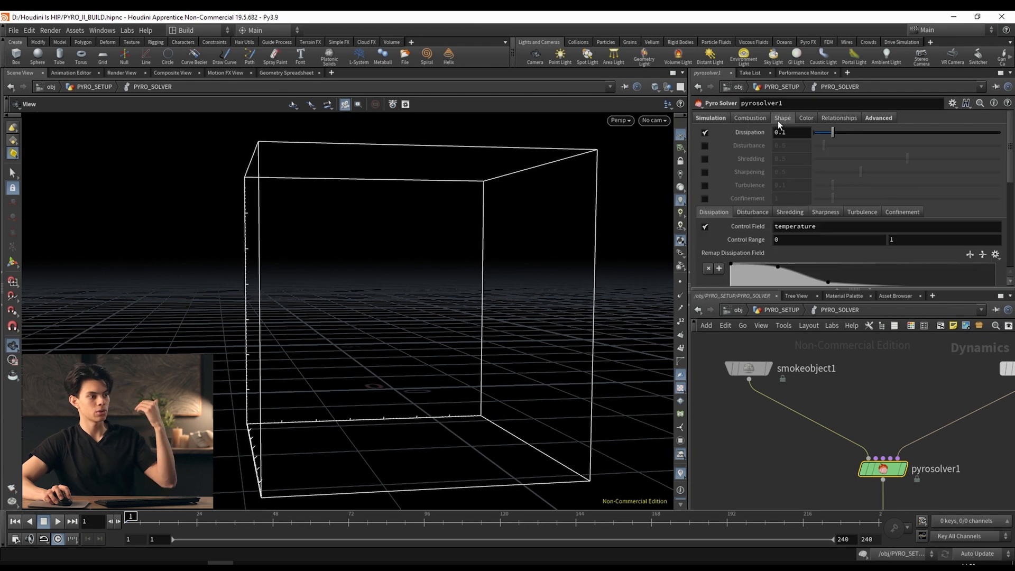
click(705, 146)
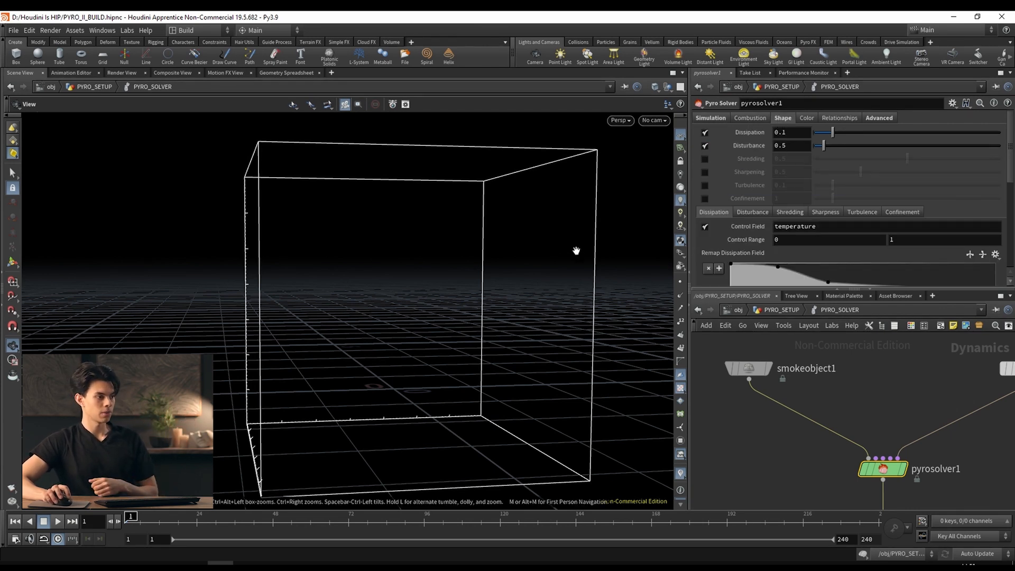
click(58, 521)
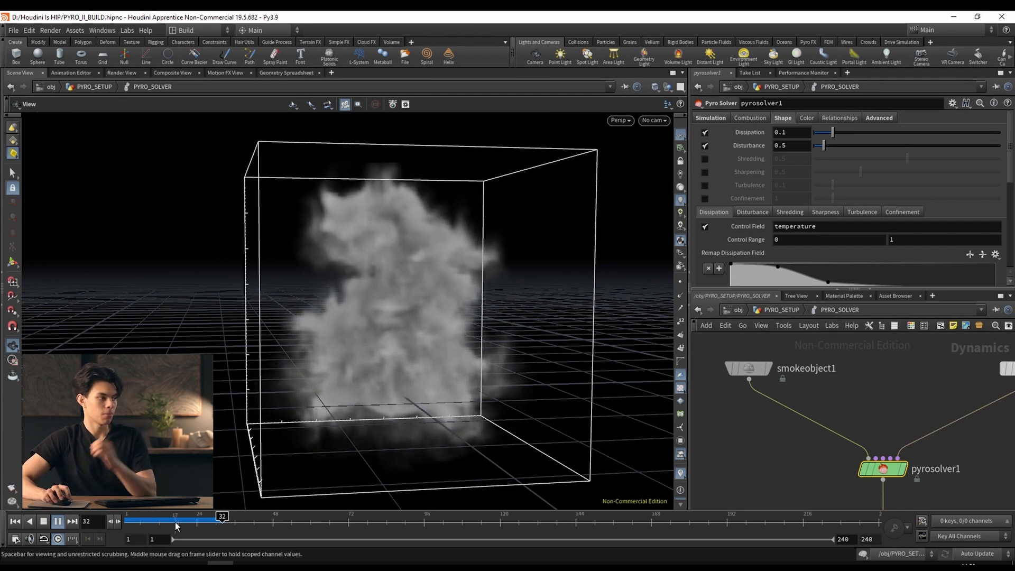
drag(174, 526, 191, 521)
mouse_move(408, 351)
mouse_down()
mouse_move(520, 347)
mouse_move(418, 351)
mouse_up()
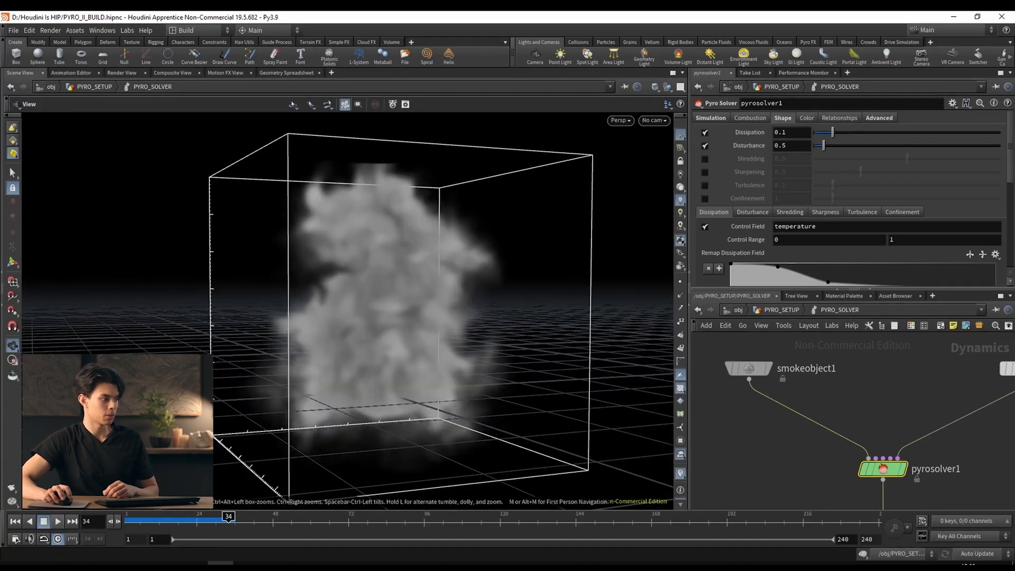
Go back to the first frame and set pyrosolver1's Disturbance to 0.1.
click(15, 521)
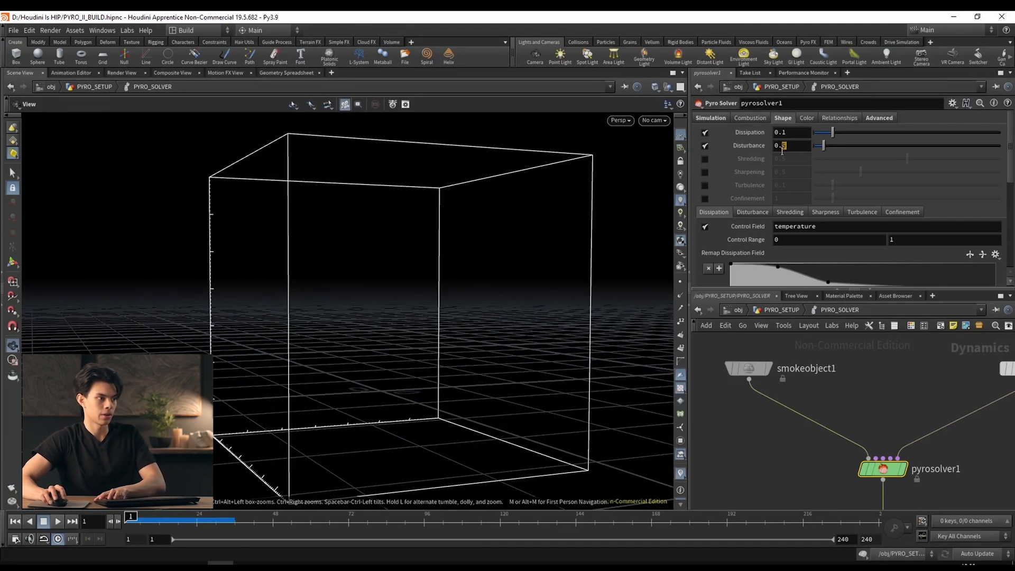
drag(788, 147, 695, 155)
text(1)
key(Return)
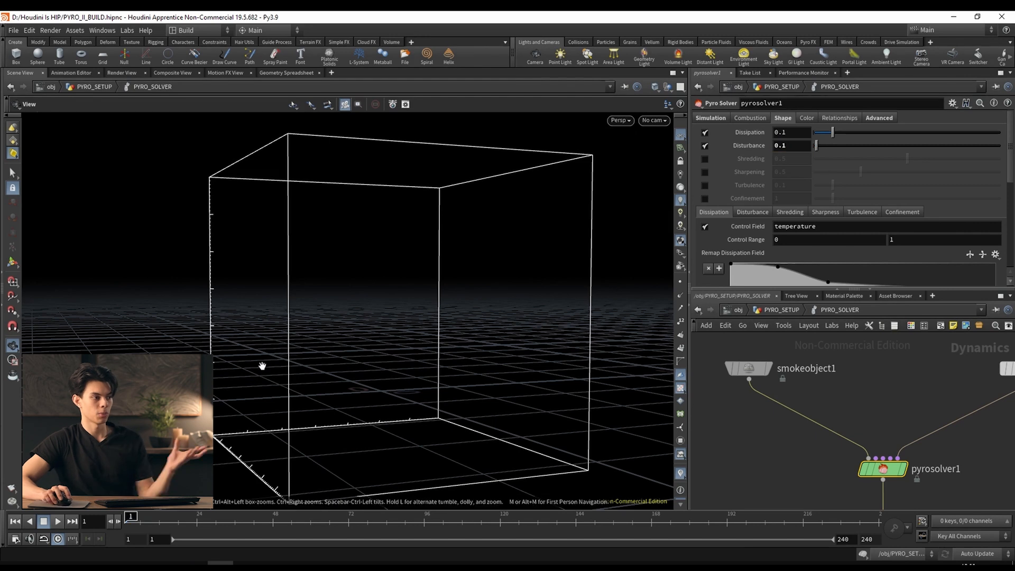
Play the simulation with the reduced disturbance, view it from another angle, and return to the first frame.
click(58, 522)
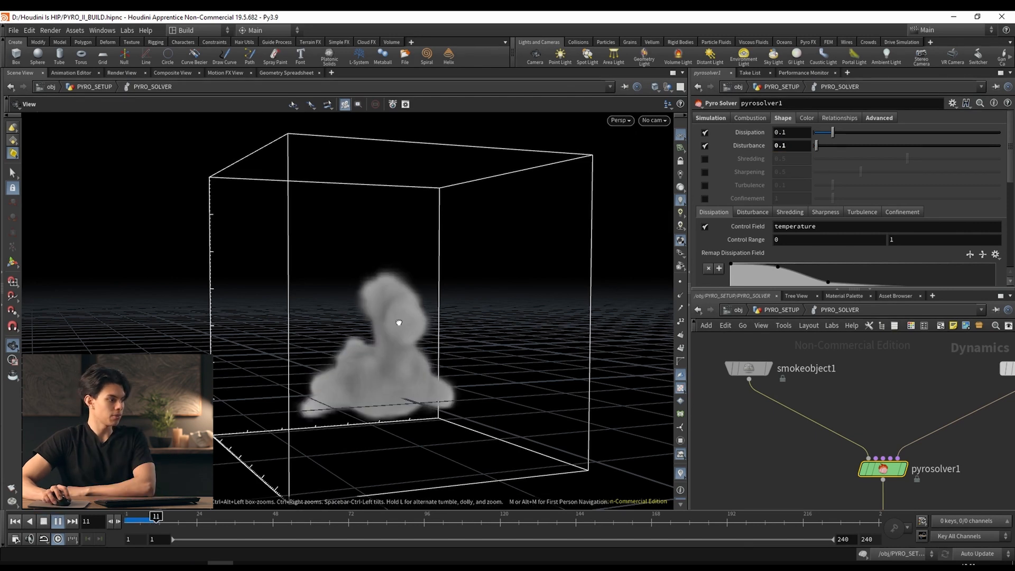
drag(399, 322, 405, 301)
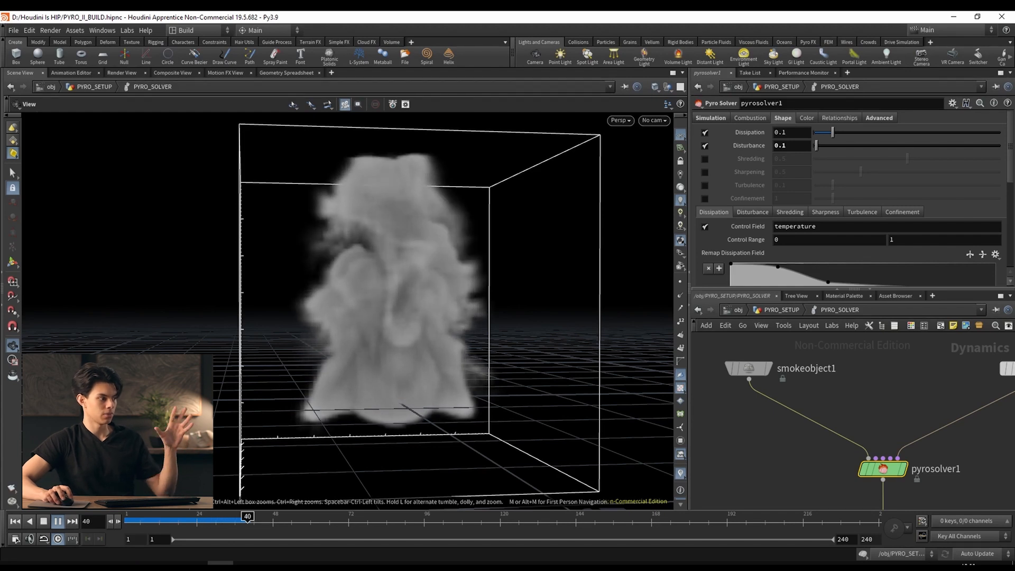
click(44, 523)
key(ctrl+Up)
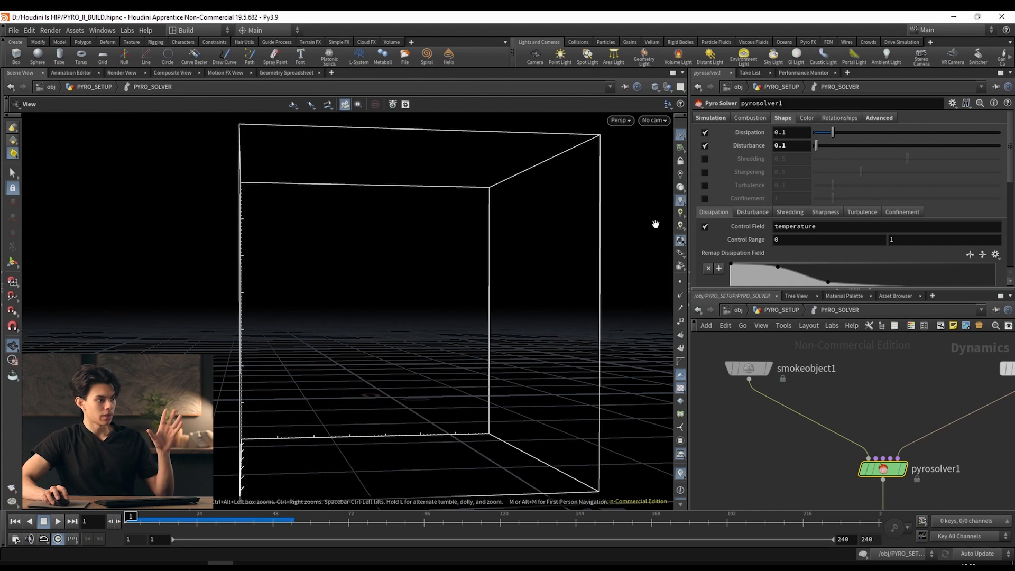
Enable Turbulence on pyrosolver1, replay the simulation from the first frame to check the smoke, and stop playback.
click(705, 185)
key(Up)
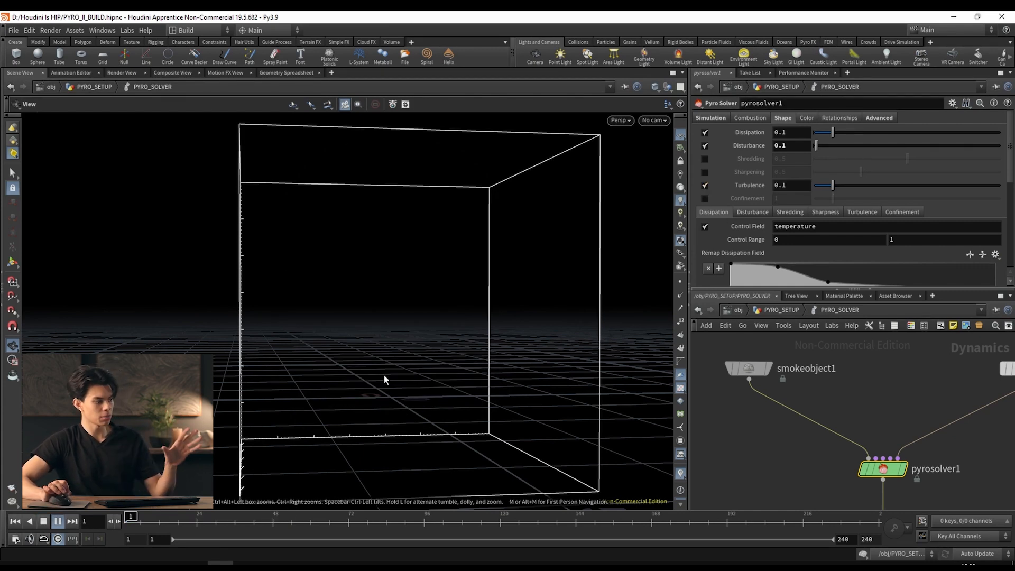
drag(384, 375, 369, 390)
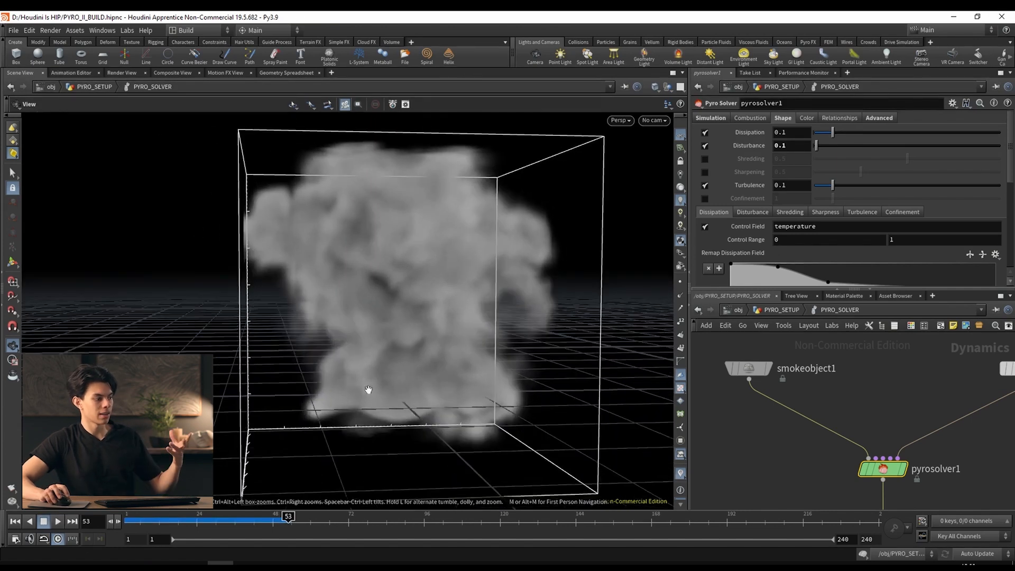
drag(290, 521, 129, 521)
click(58, 523)
drag(381, 365, 411, 364)
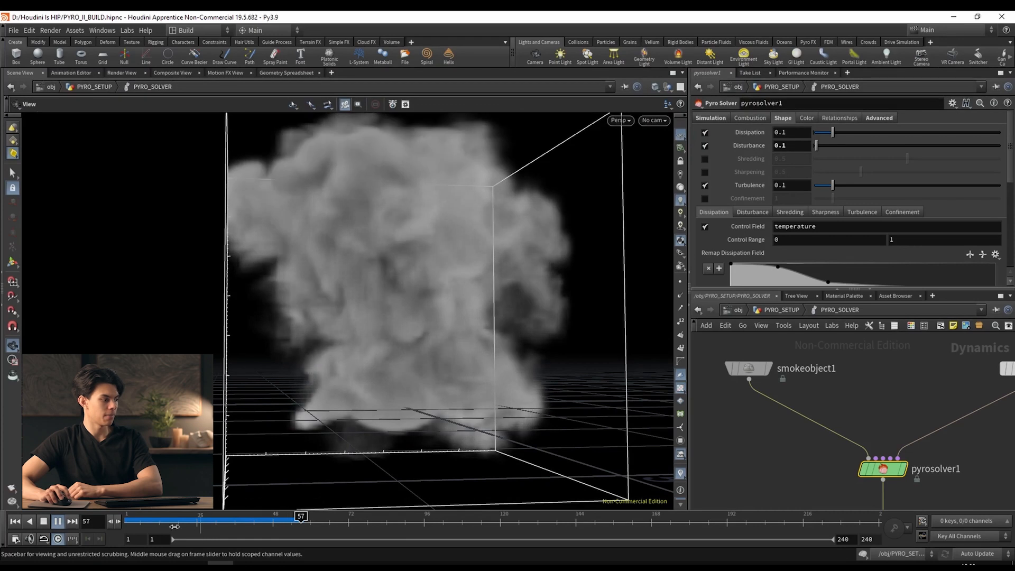
click(43, 522)
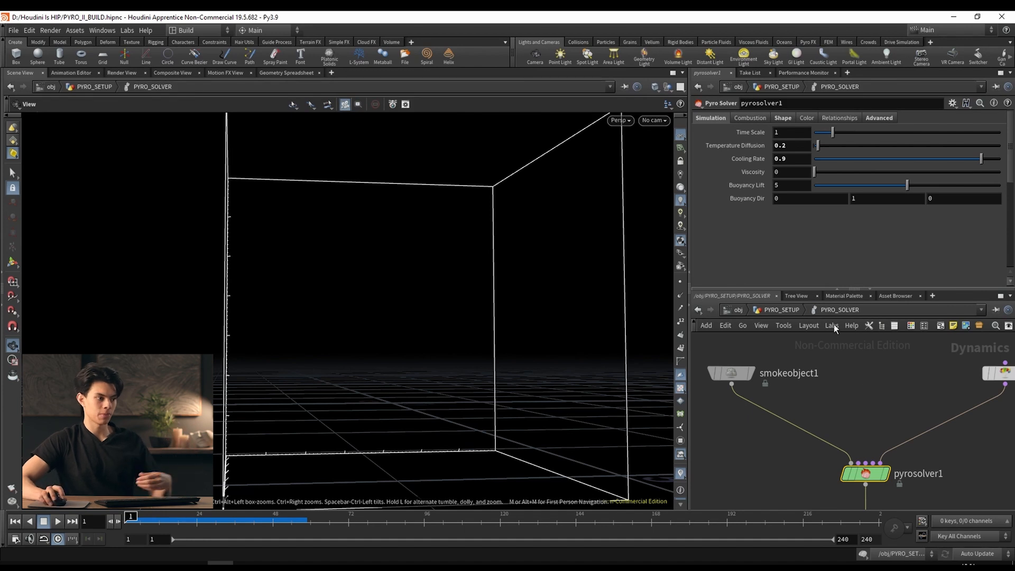
Examine the list of dynamics fields that smokeobject1 provides to the solver.
scroll(835, 405, down, 2)
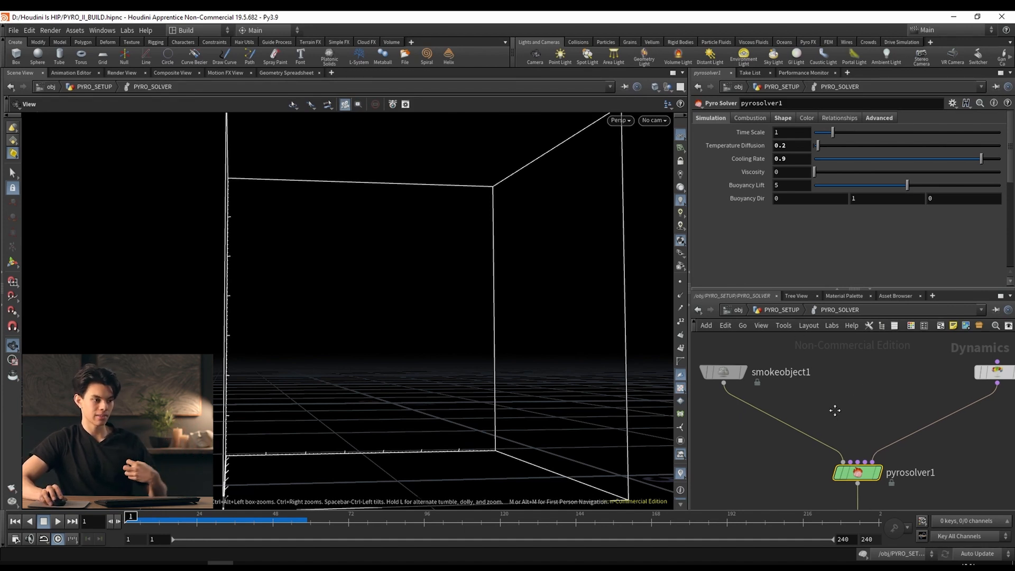
scroll(835, 402, down, 2)
mouse_move(763, 373)
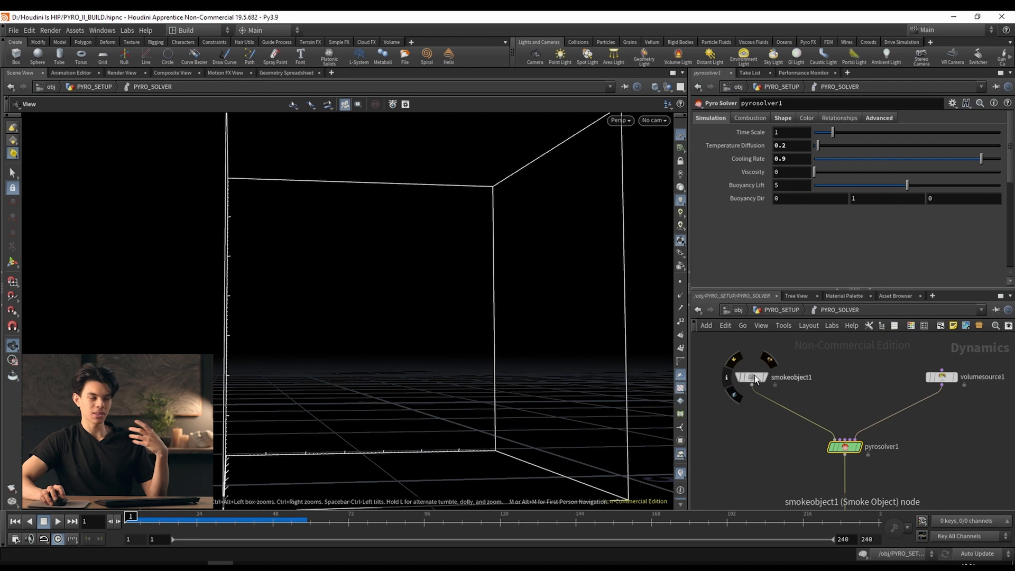
click(754, 376)
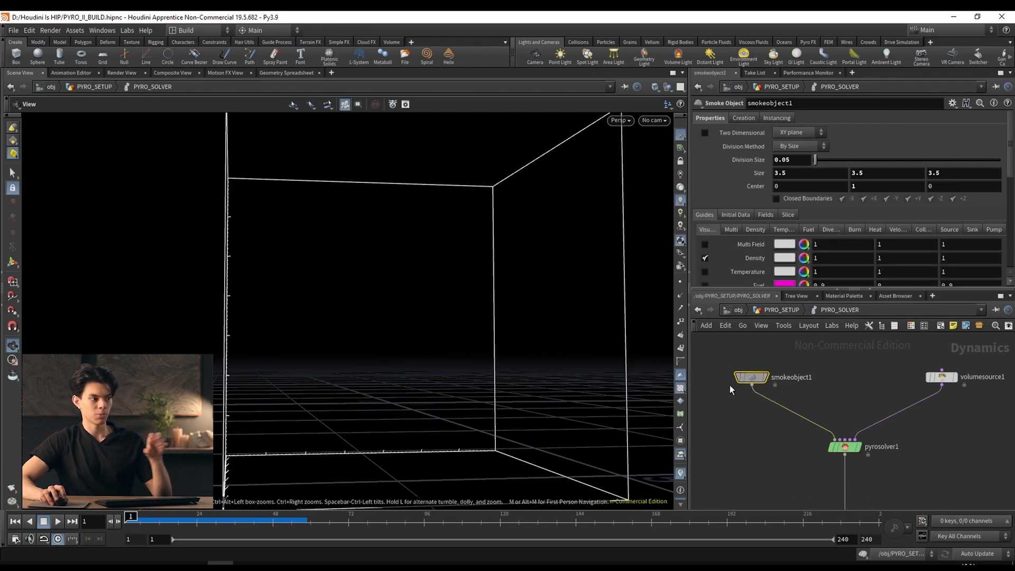
click(764, 217)
scroll(767, 212, down, 3)
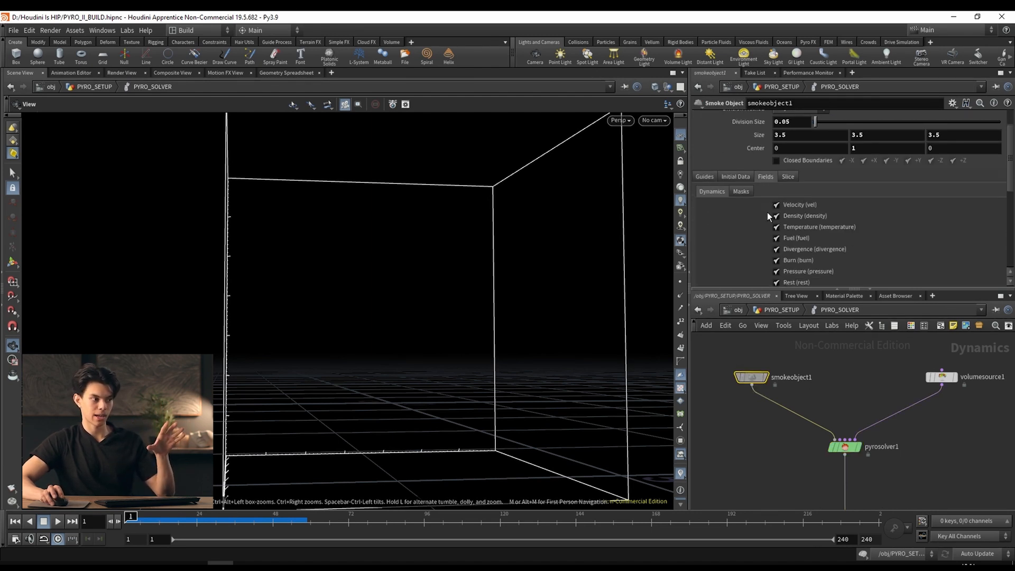
scroll(761, 236, up, 1)
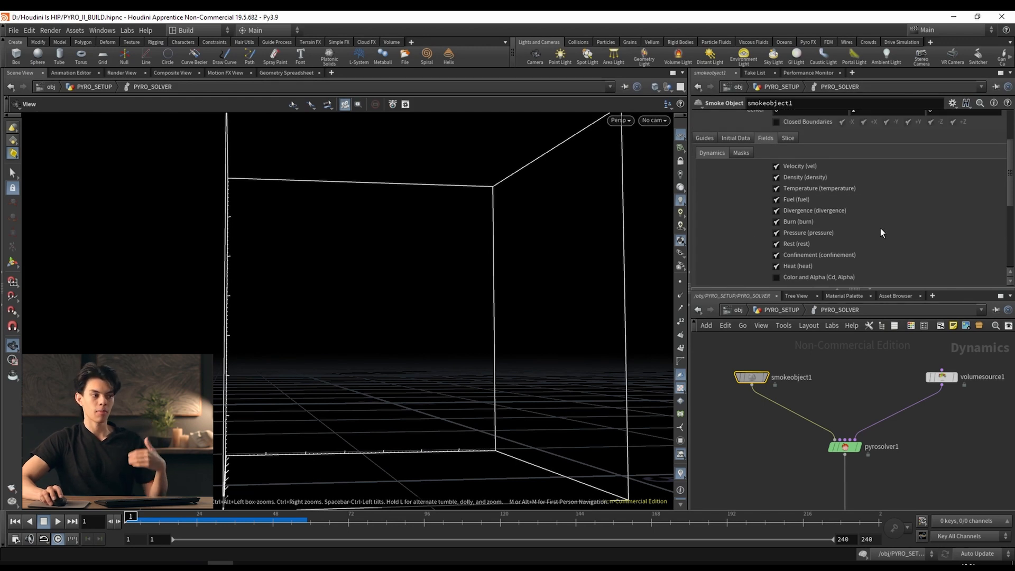
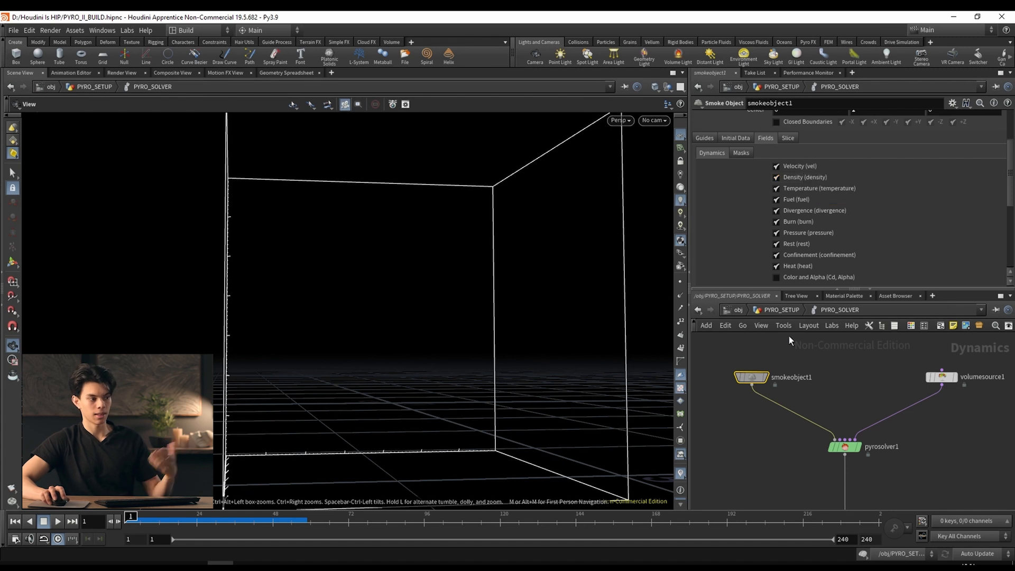
Return to PYRO_SETUP, insert an Attribute Noise node between TEMPERATURE_NOISE and volumerasterizeattributes1, and name it VELOCITY_NOISE.
click(779, 309)
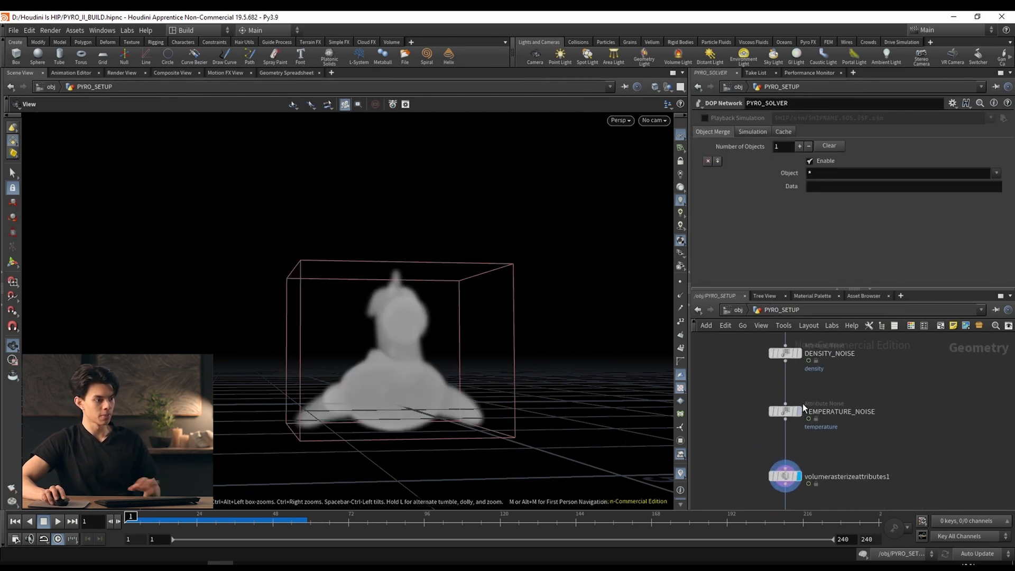
click(800, 411)
click(784, 411)
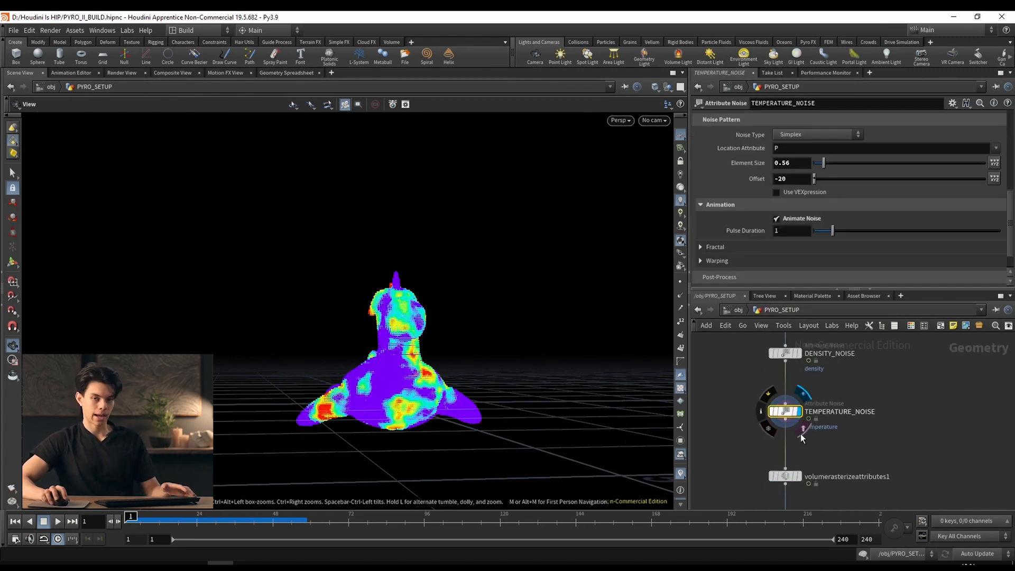
key(Tab)
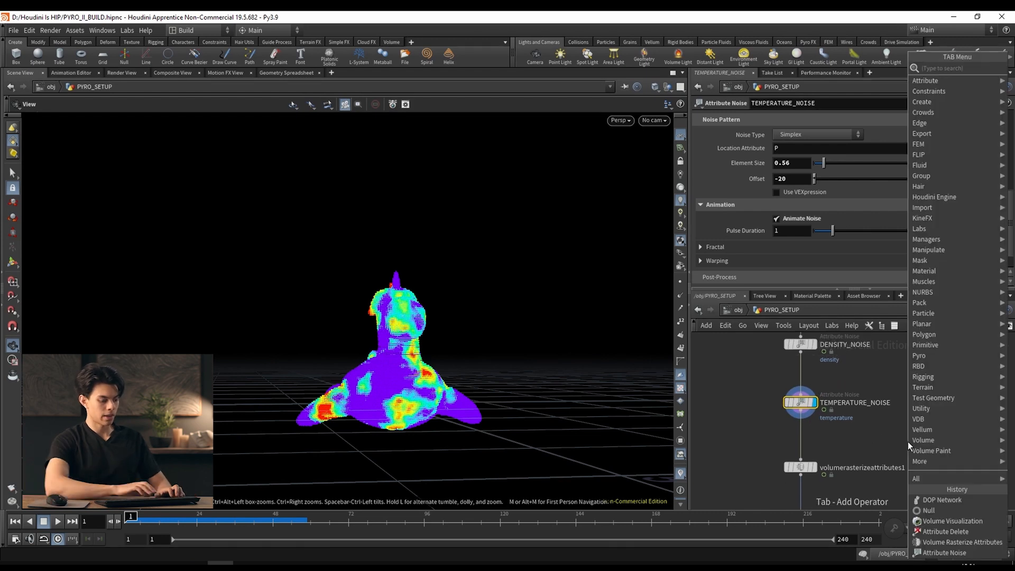
text(attribute)
key(Return)
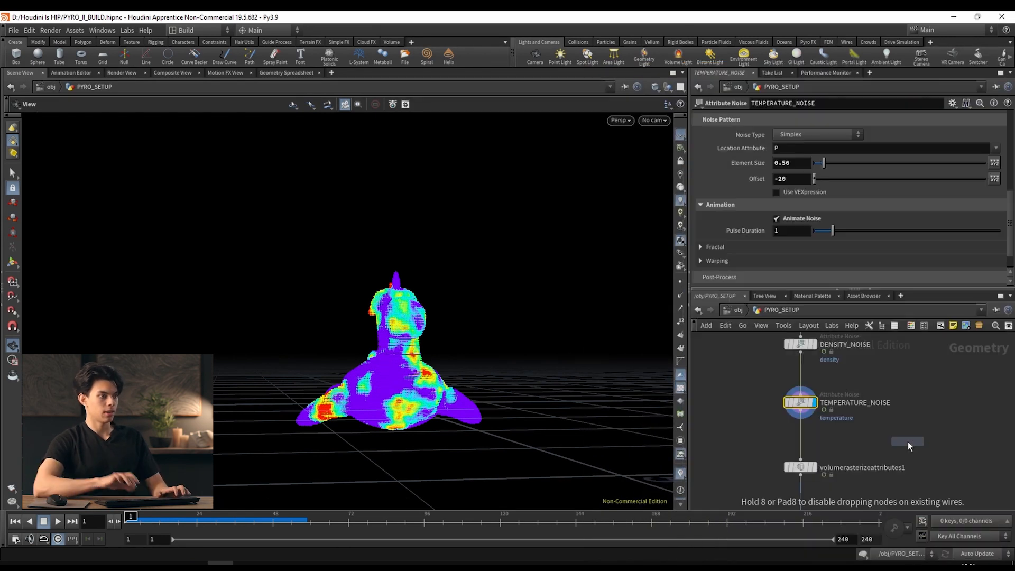
click(843, 446)
double_click(843, 441)
text(VEL)
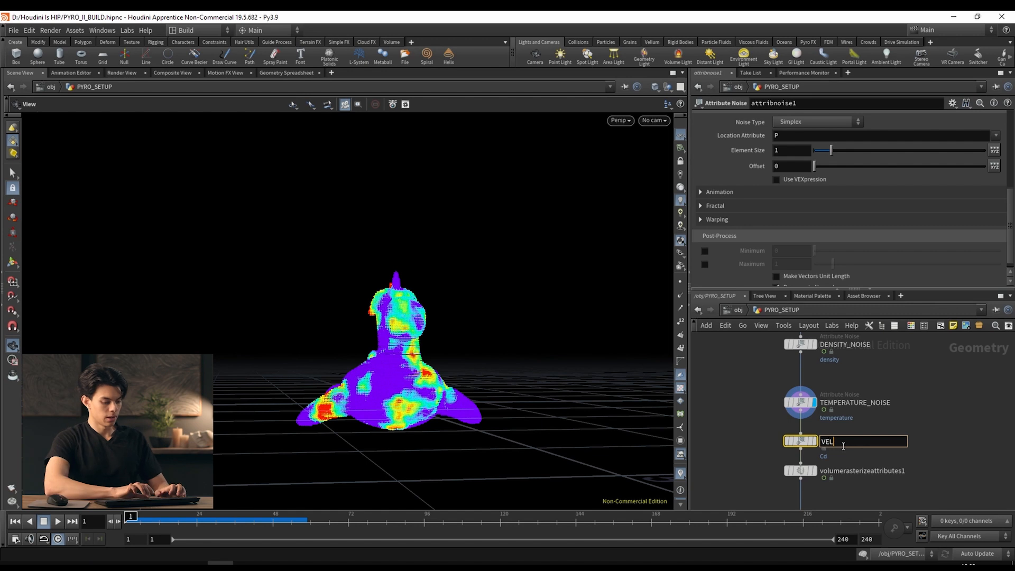
text(OCITY_NOISE)
key(Return)
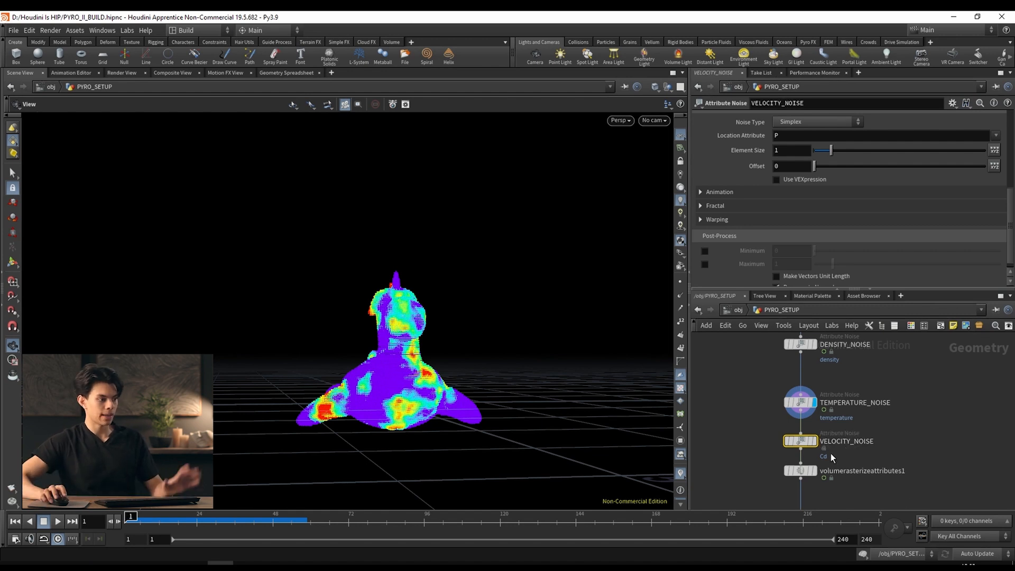
Turn off the viewport visualizers, display VELOCITY_NOISE, and view its effect on the toy's points up close.
click(680, 475)
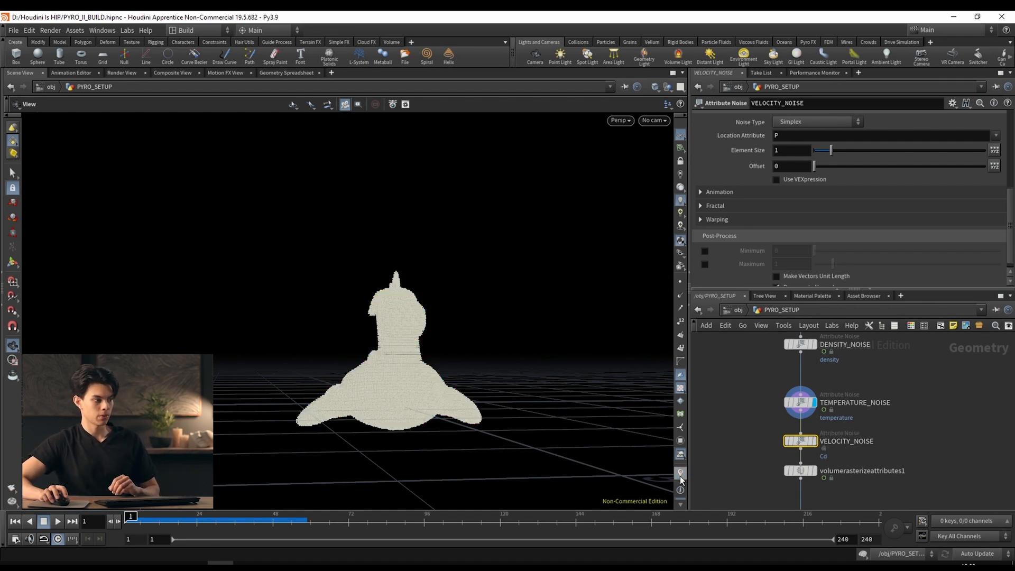
click(814, 442)
scroll(389, 342, up, 3)
drag(390, 343, 417, 356)
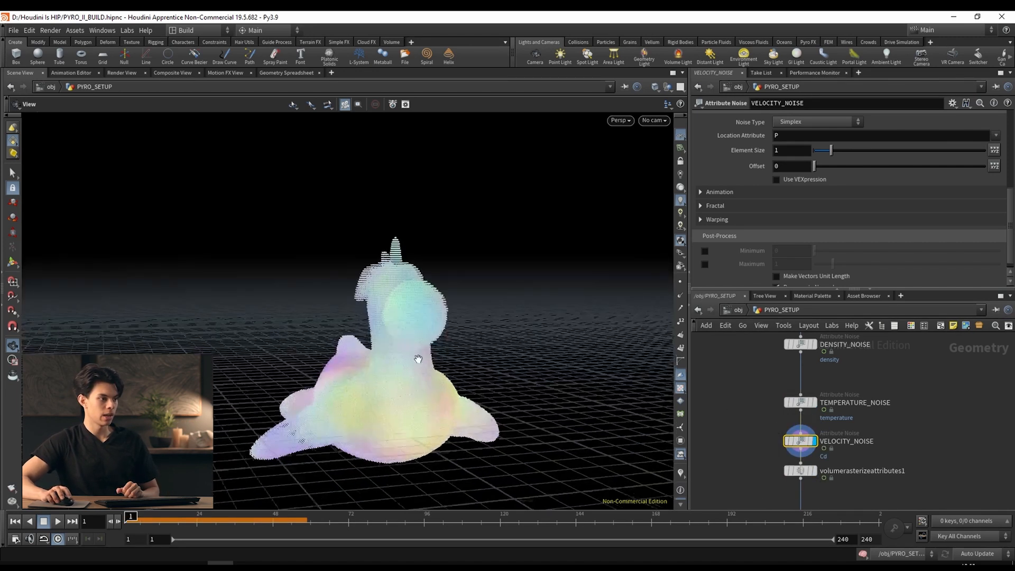
scroll(417, 356, up, 2)
Set VELOCITY_NOISE's Attribute Names to v.
scroll(746, 173, up, 5)
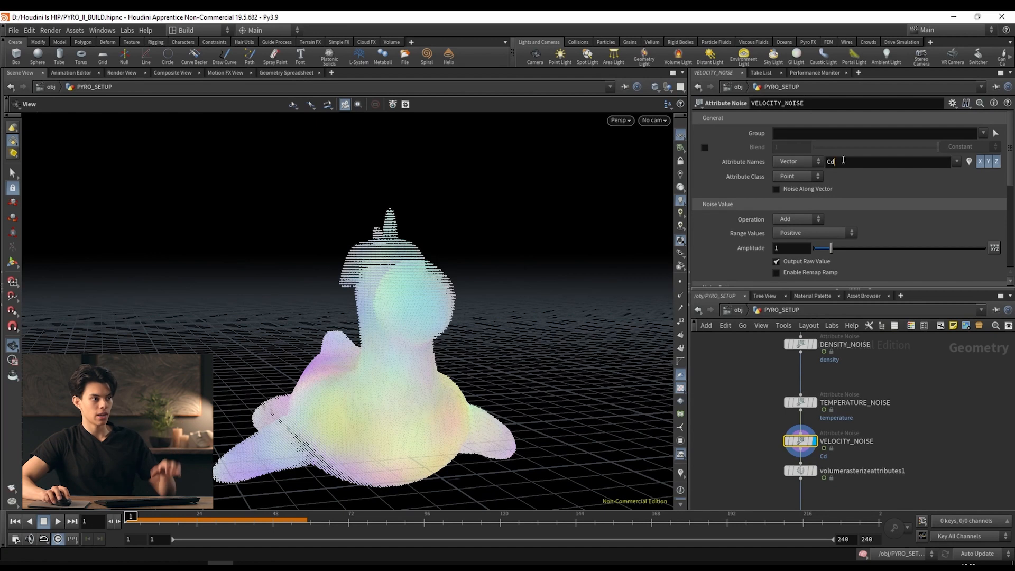
click(920, 163)
text(v)
key(Return)
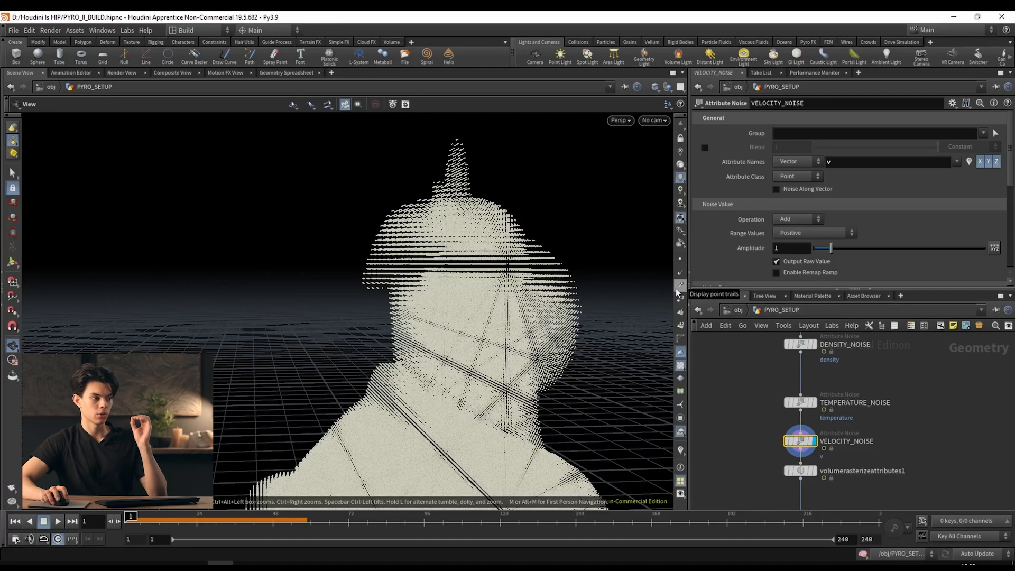
Show point trails in the viewport and inspect the velocity directions on the toy from several angles.
click(678, 288)
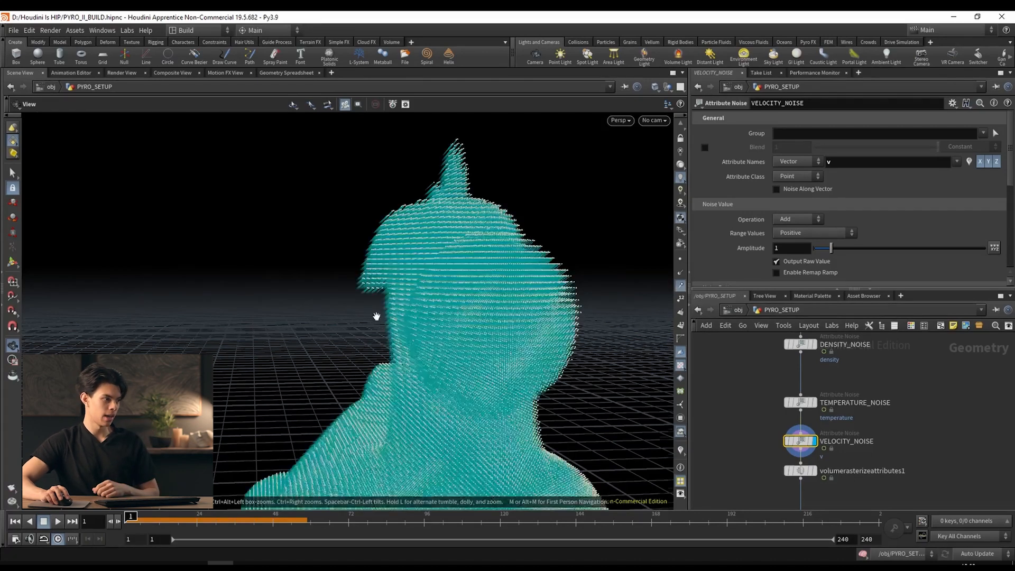
mouse_move(377, 316)
mouse_down()
mouse_move(412, 324)
mouse_move(386, 278)
mouse_move(377, 229)
mouse_up()
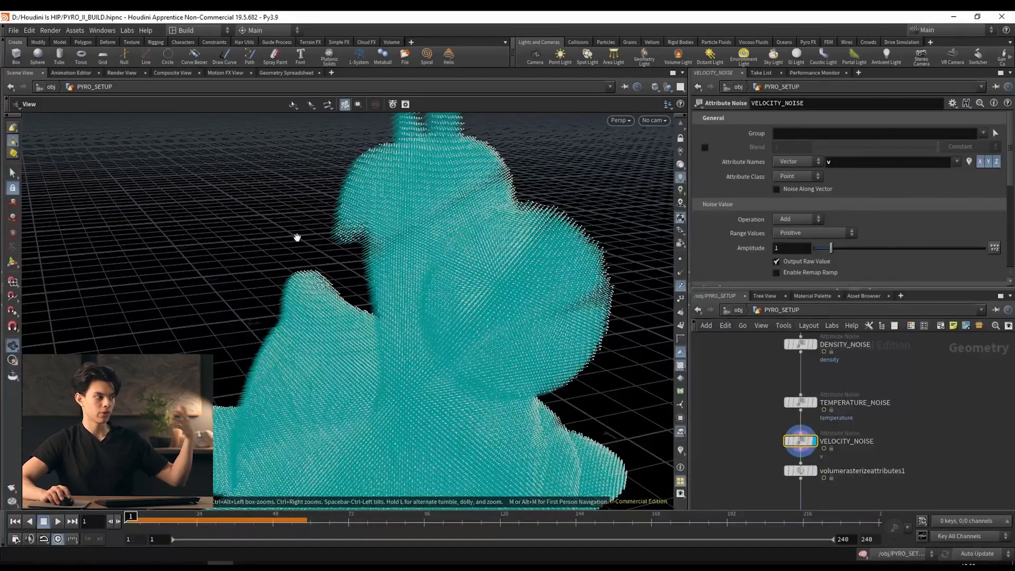
scroll(358, 204, up, 5)
drag(434, 200, 397, 236)
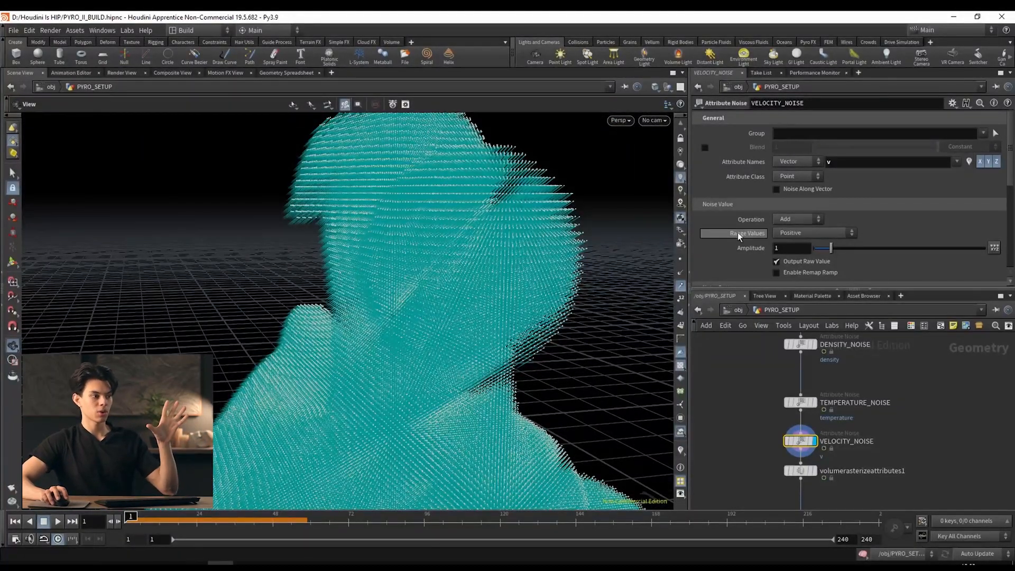
Set VELOCITY_NOISE's Range Values to Zero Centered and check the point trails from another angle.
click(818, 233)
click(817, 233)
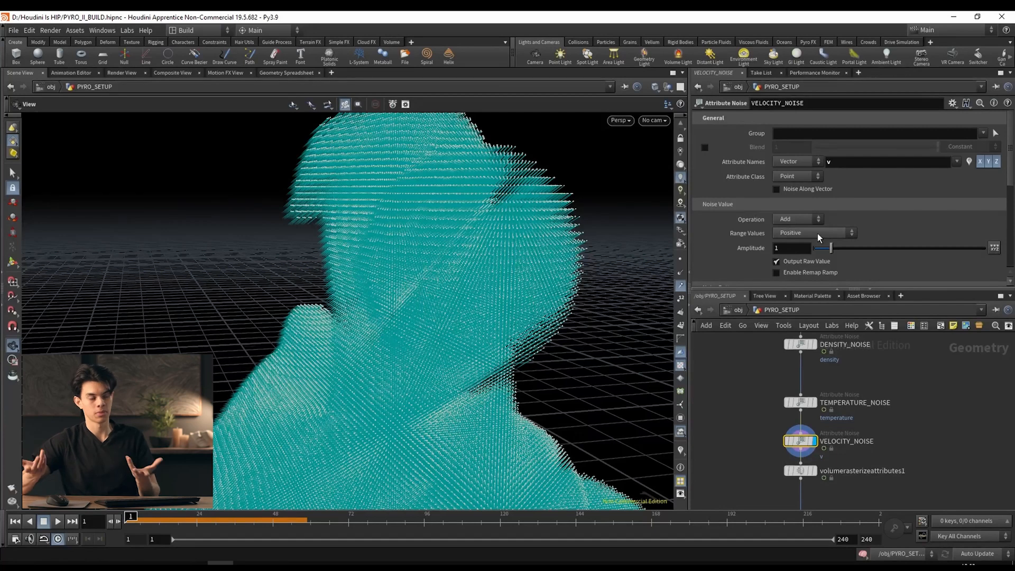
click(818, 233)
click(821, 256)
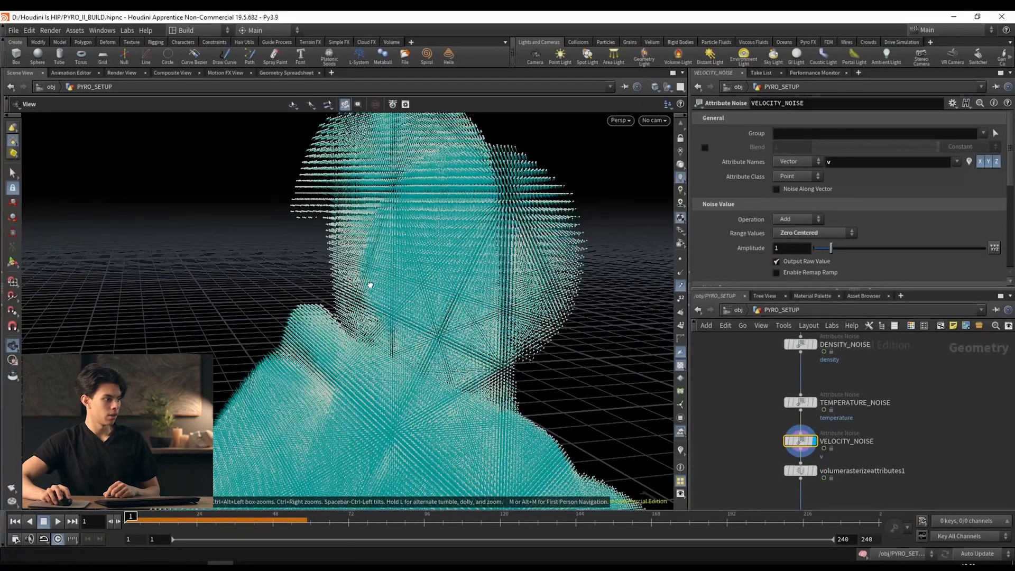
drag(434, 277, 609, 259)
Enable Animate Noise on VELOCITY_NOISE, play the animation to check the changing trails, and return to the first frame.
scroll(749, 253, down, 5)
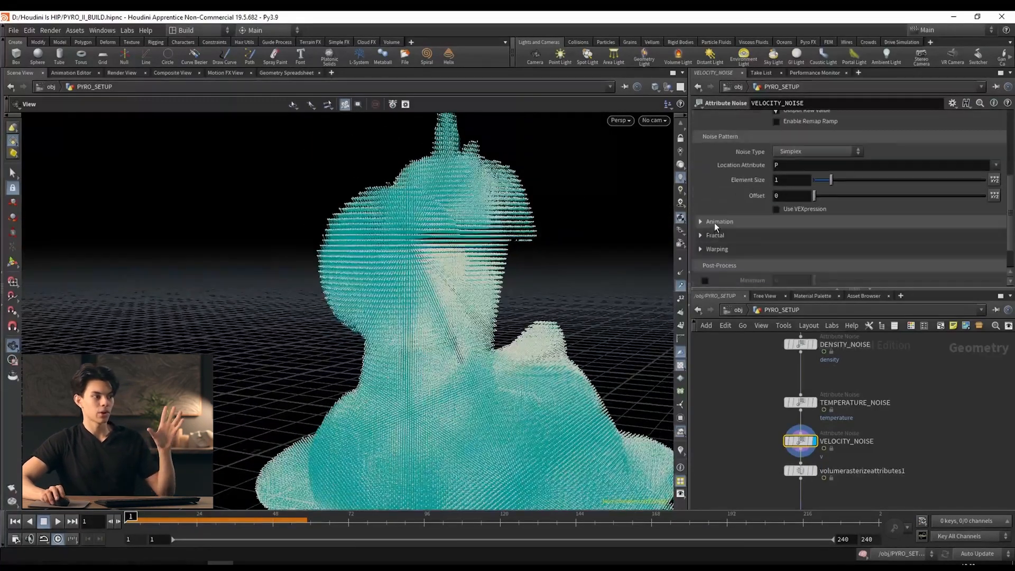
click(701, 222)
click(777, 235)
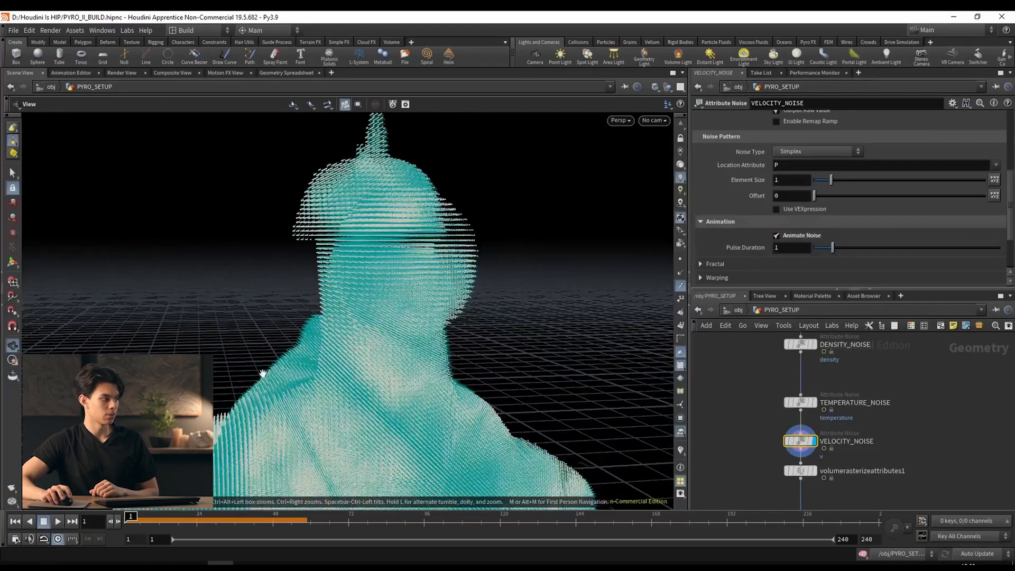
click(58, 522)
drag(408, 256, 372, 256)
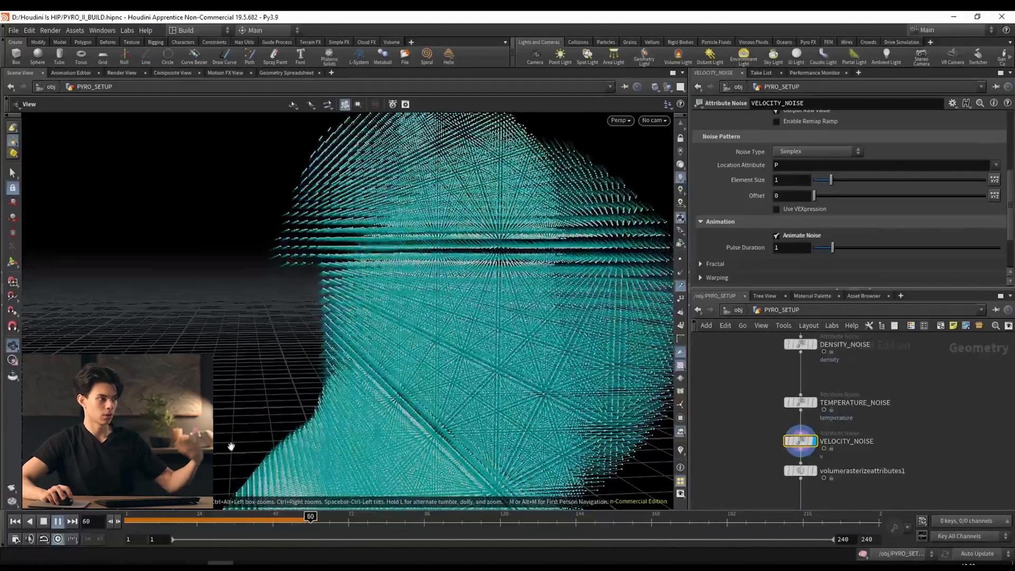
click(128, 522)
scroll(398, 322, down, 8)
mouse_move(399, 269)
mouse_down()
mouse_move(399, 322)
mouse_move(414, 267)
mouse_up()
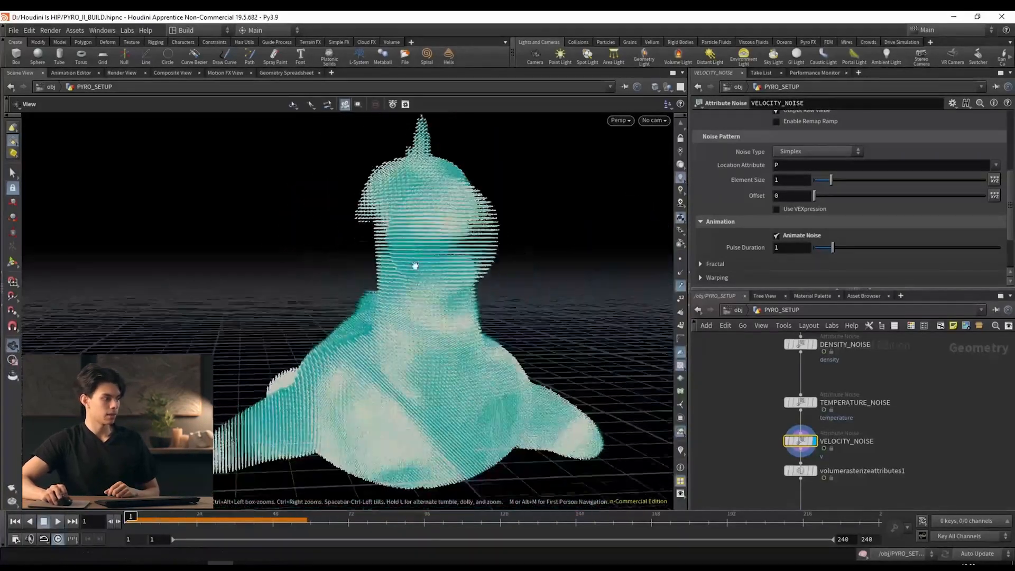
Set VELOCITY_NOISE's Pulse Duration to 0.57 and Element Size to 0.53, and preview the animated trails from the first frame.
drag(833, 247, 825, 249)
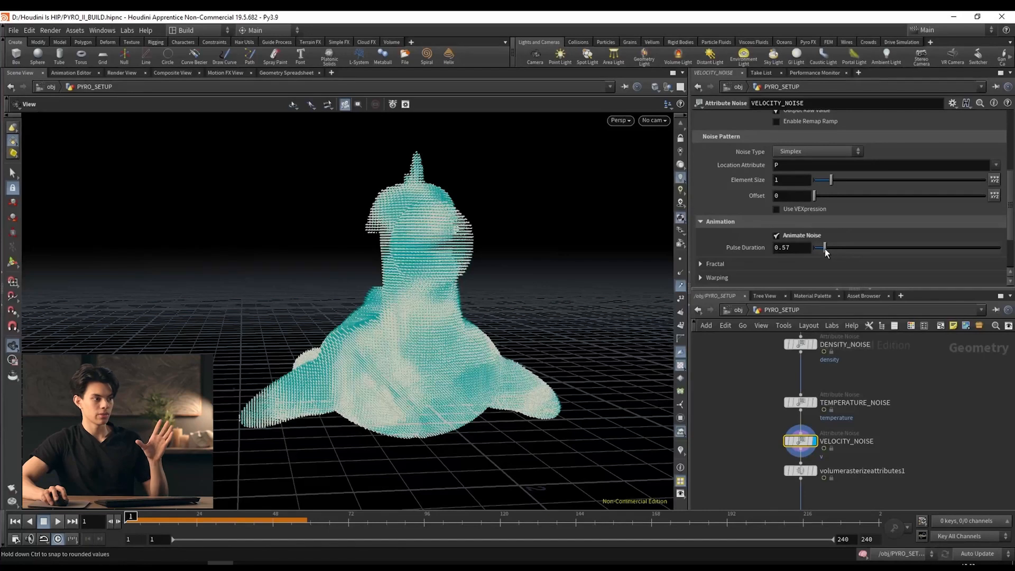
drag(830, 179, 823, 180)
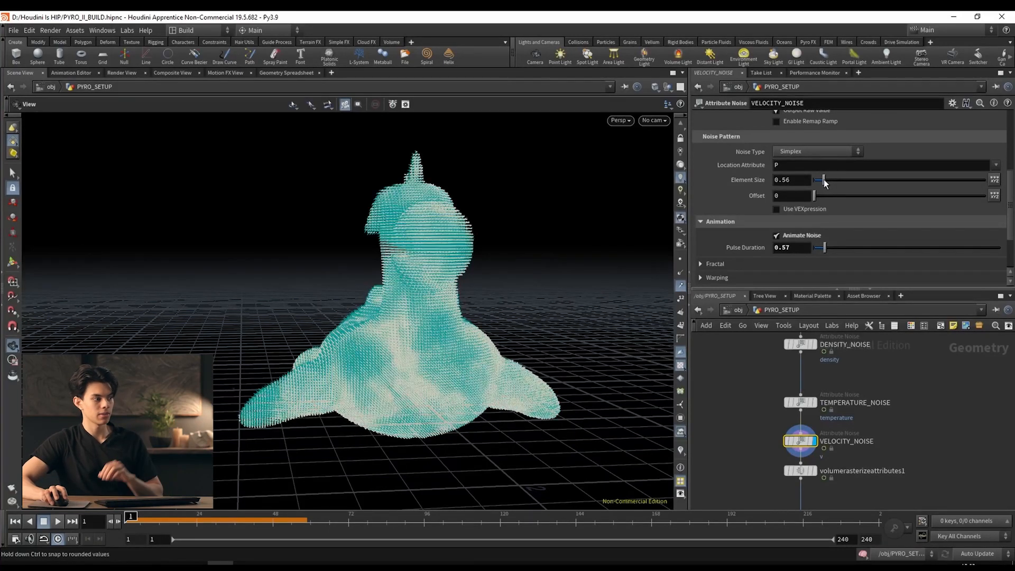
click(57, 521)
drag(419, 306, 470, 283)
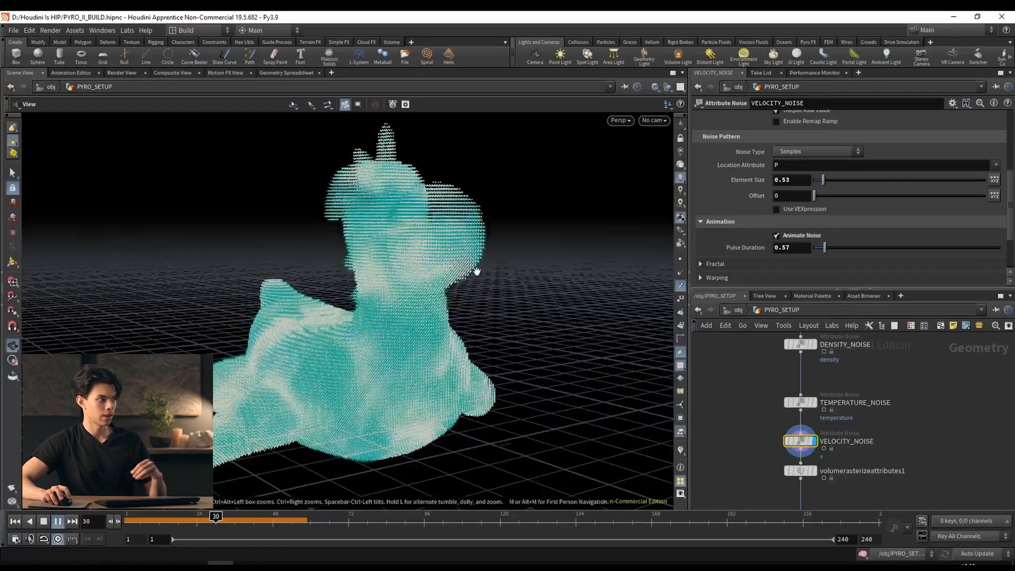
click(15, 522)
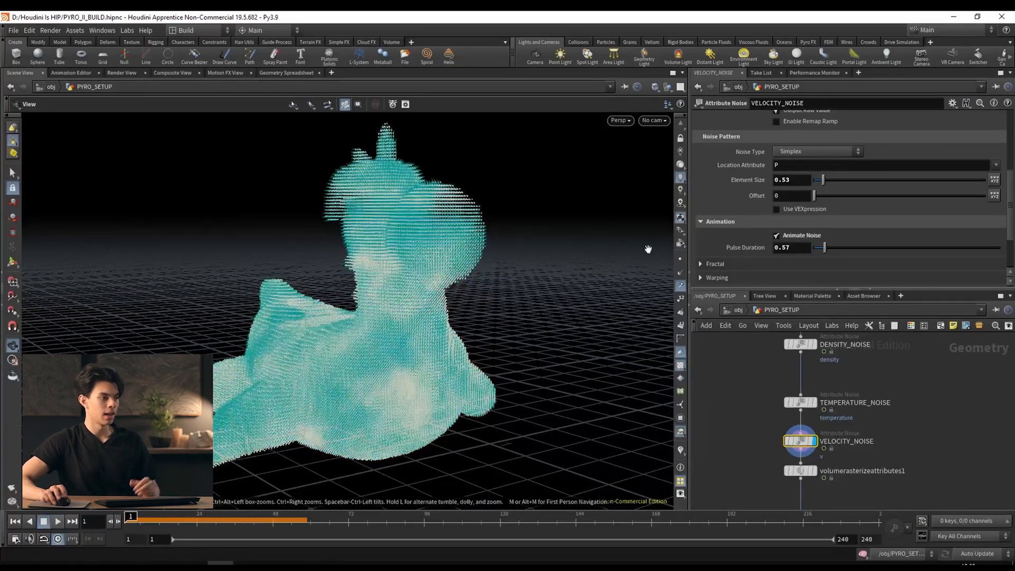
Set VELOCITY_NOISE's noise pattern Offset to 40.
scroll(751, 224, up, 3)
scroll(750, 223, down, 3)
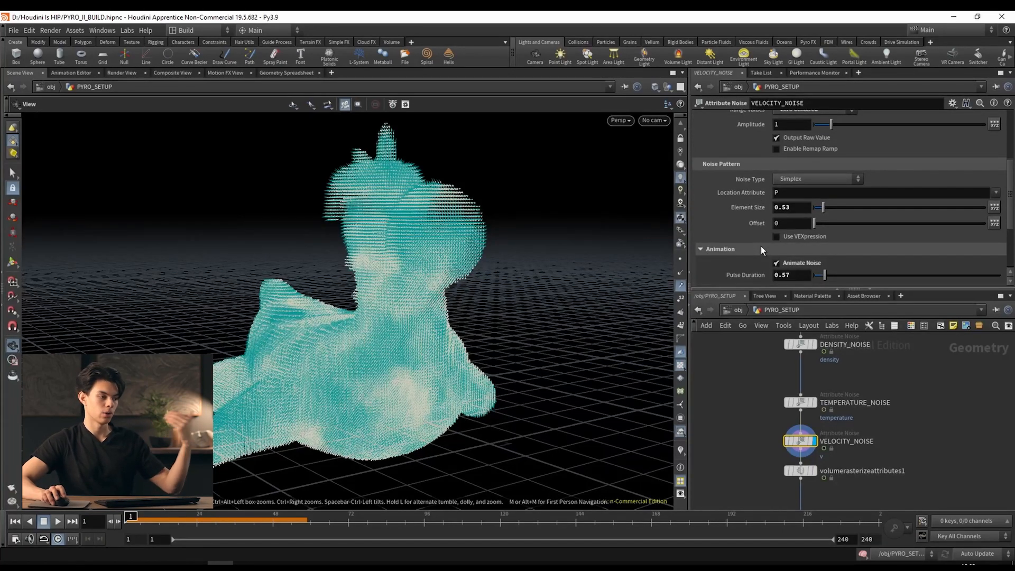
click(792, 224)
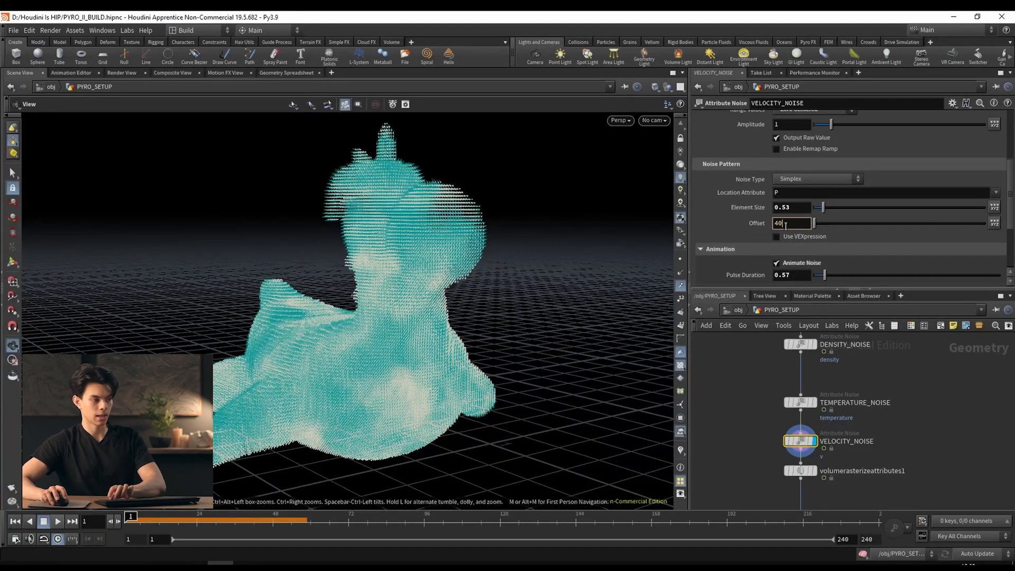
key(Return)
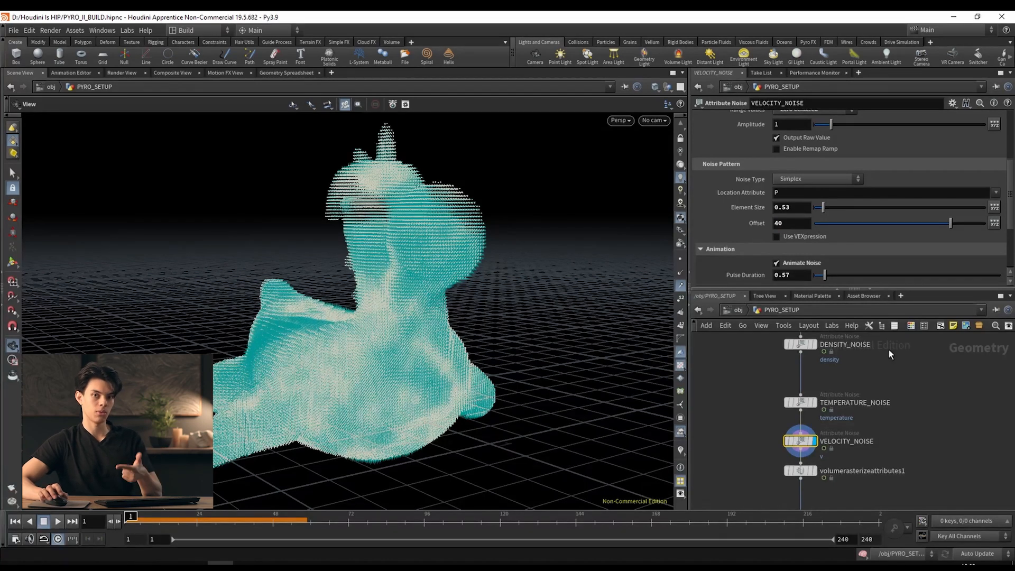
Display volumerasterizeattributes1 and add v to its Attributes after density and temperature.
middle_drag(888, 450, 882, 407)
click(809, 428)
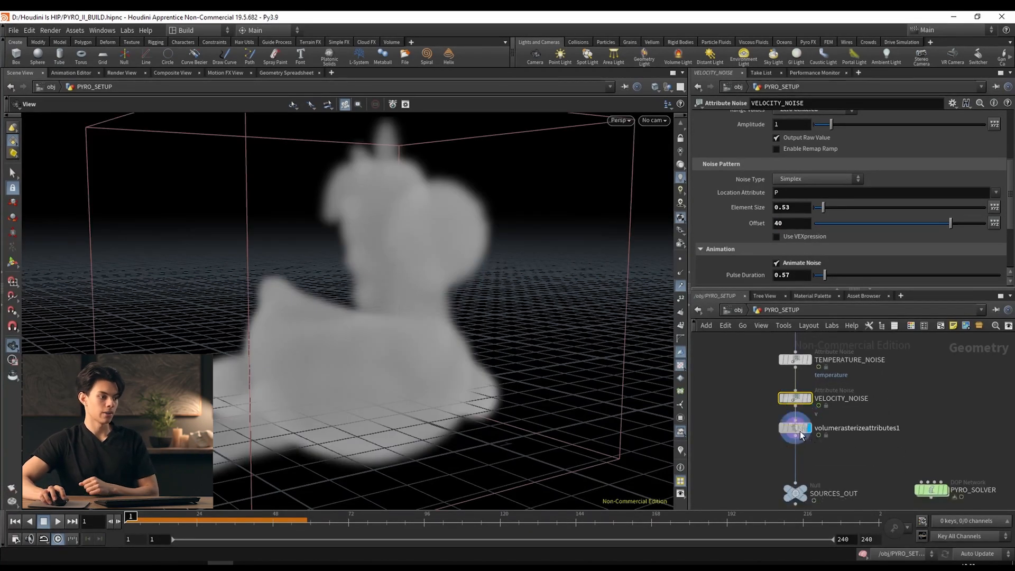
click(797, 429)
click(883, 149)
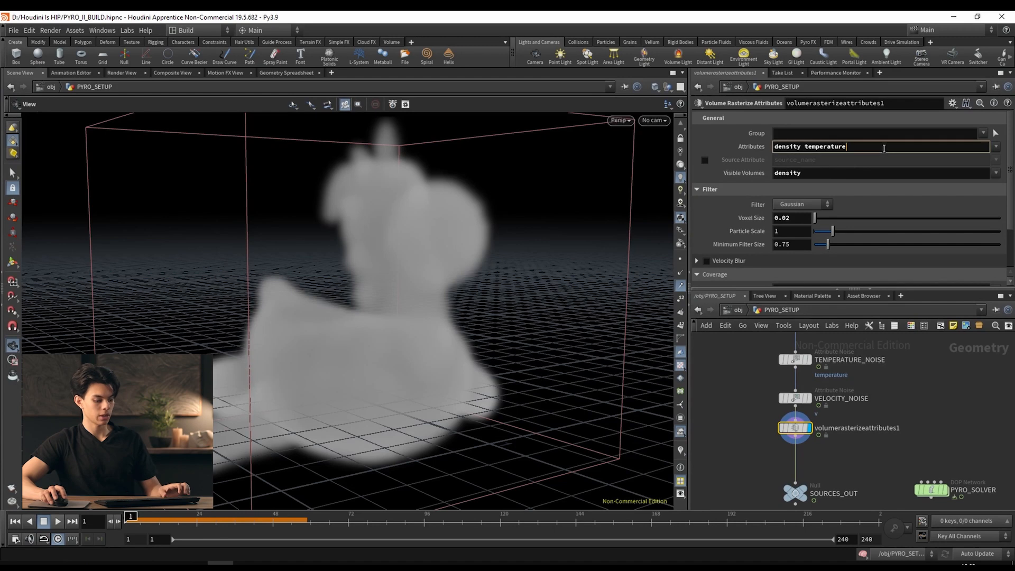
text(v)
key(Return)
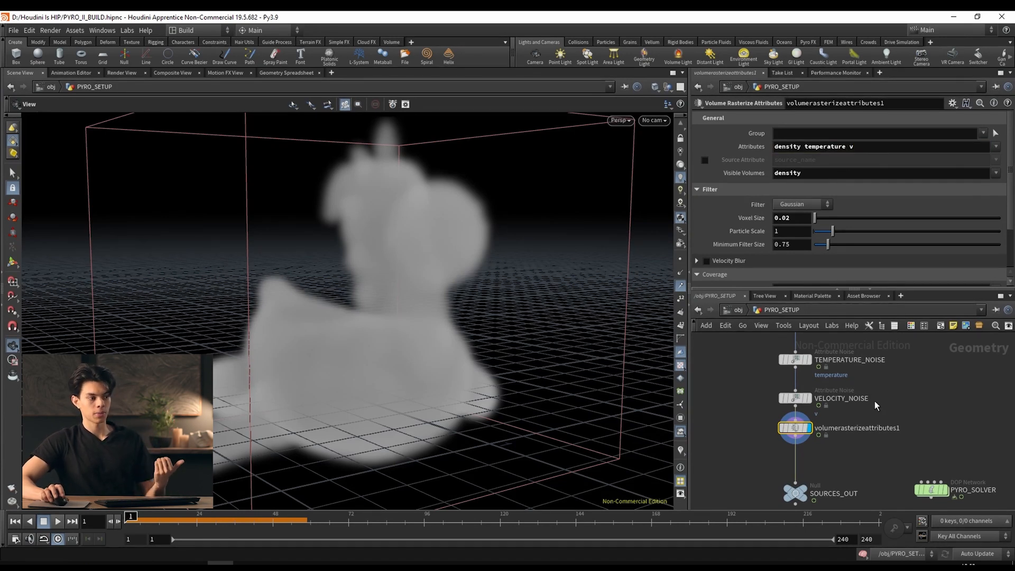
Open the PYRO_SOLVER network and add a third operation to volumesource1's Volumes operations.
middle_drag(875, 406, 882, 384)
mouse_move(808, 423)
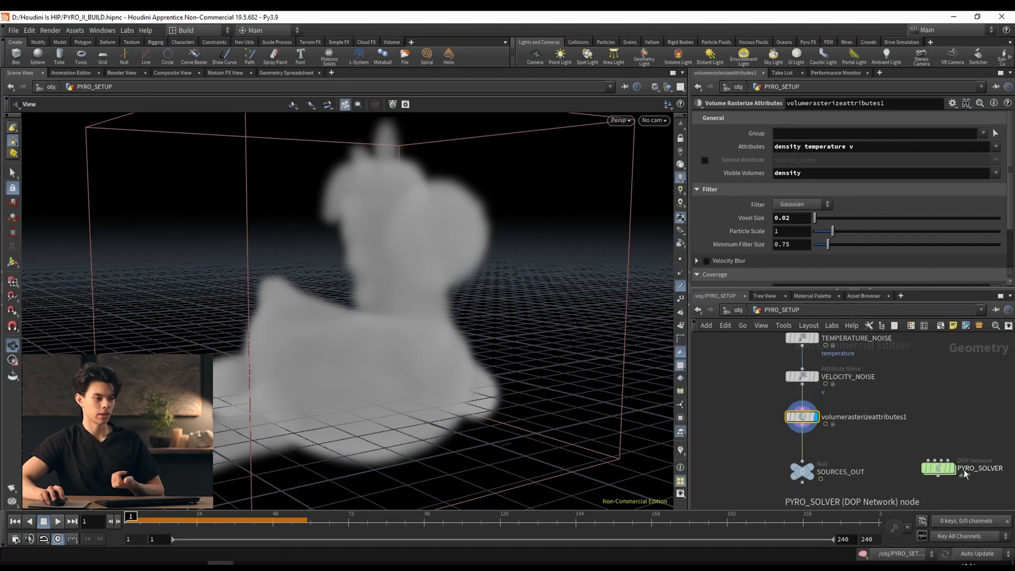
double_click(935, 468)
scroll(926, 404, up, 3)
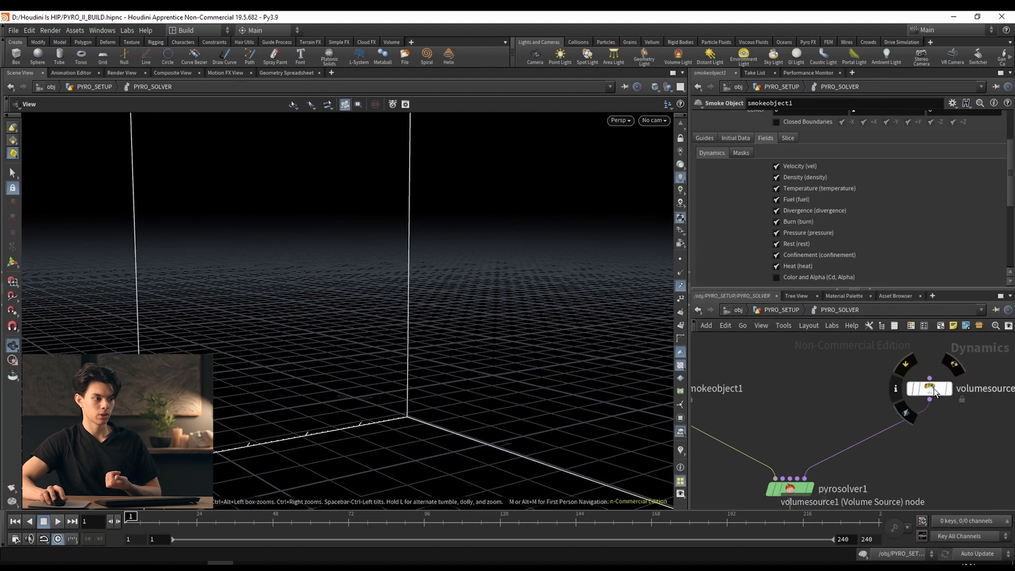
click(931, 390)
scroll(770, 228, down, 3)
scroll(769, 249, up, 4)
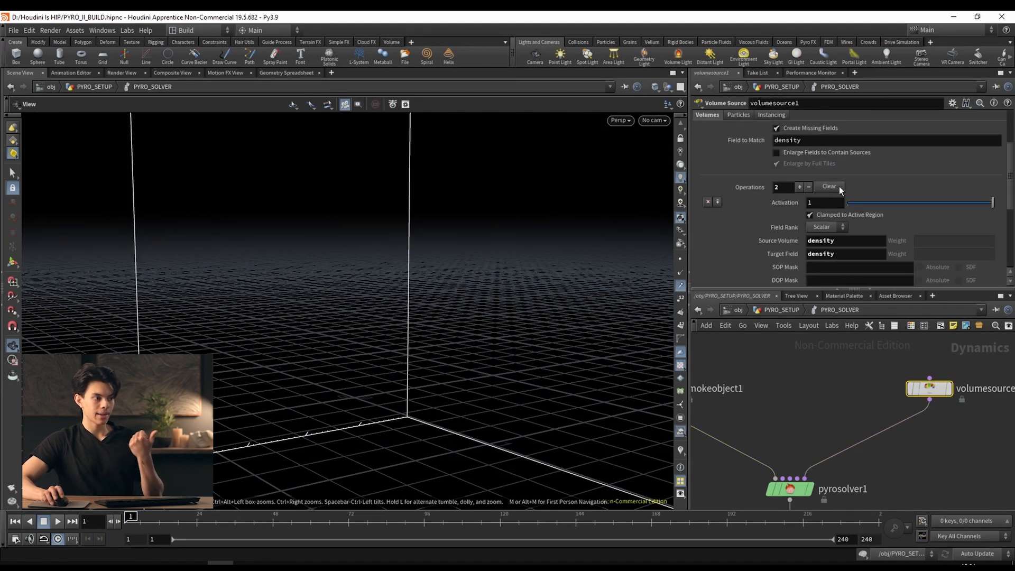
scroll(777, 265, down, 8)
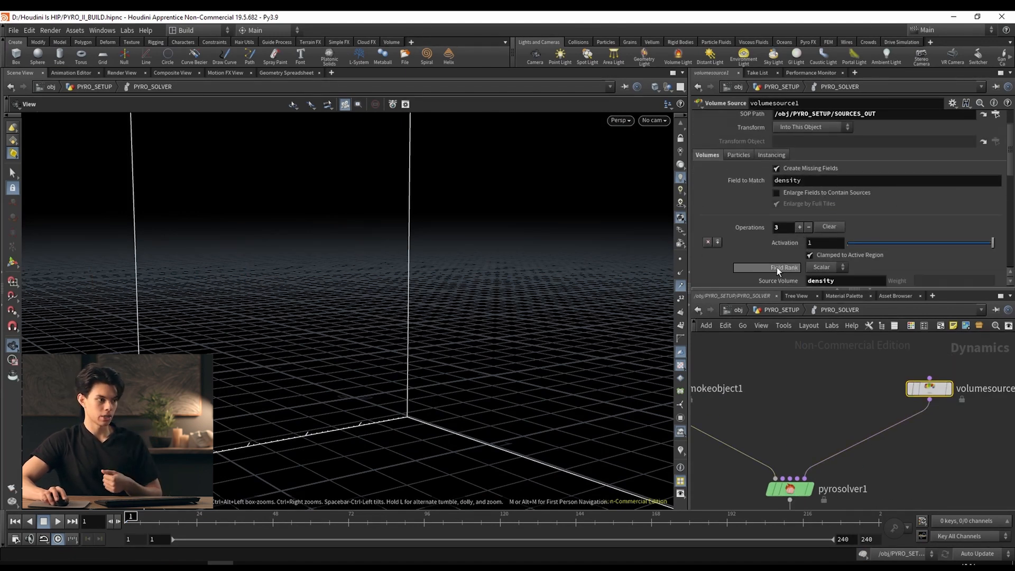
mouse_move(793, 251)
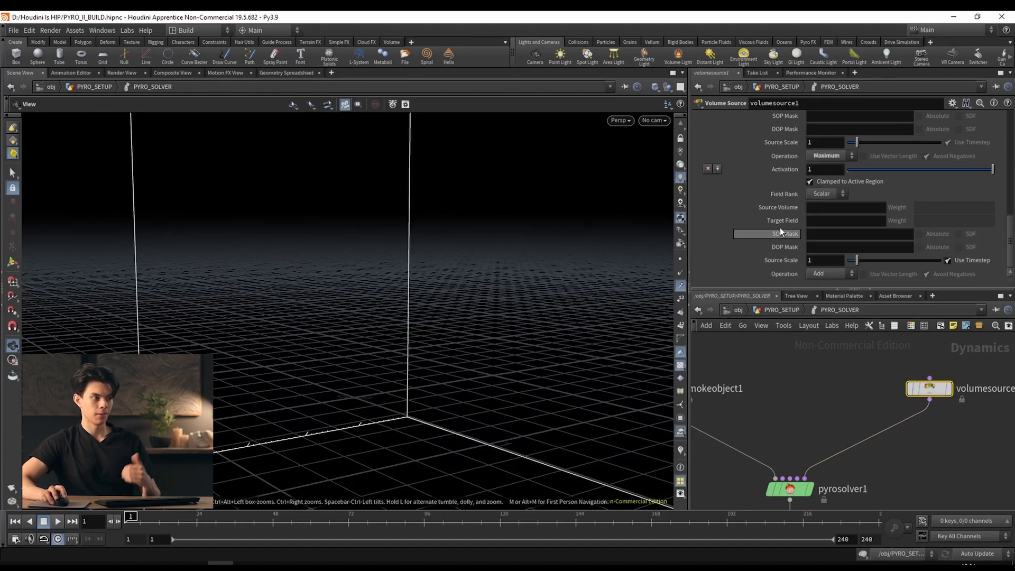
Configure volumesource1's third operation with Field Rank Vector, Source Volume v, Target Field vel and Operation Copy.
click(814, 195)
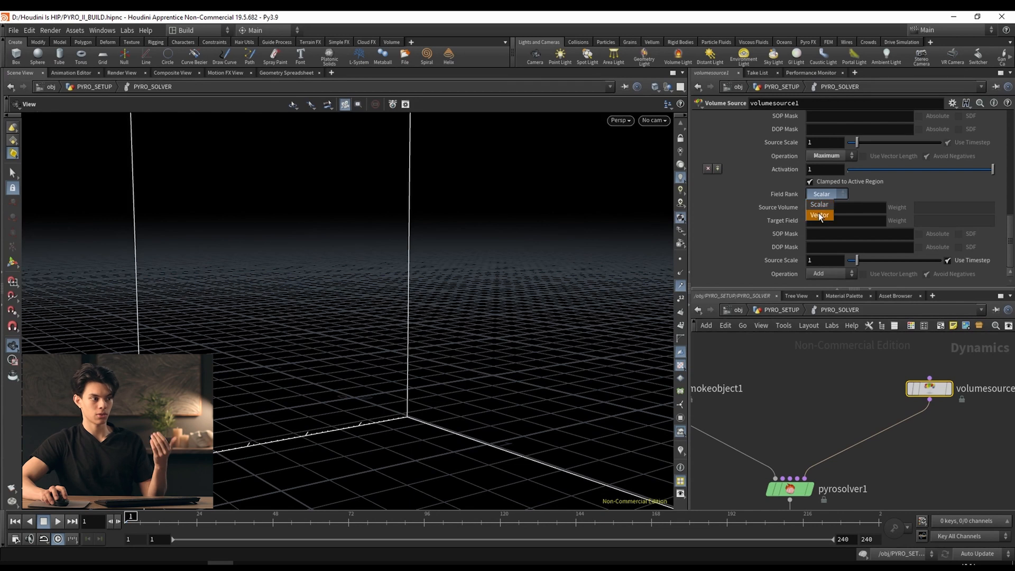
click(820, 209)
click(820, 207)
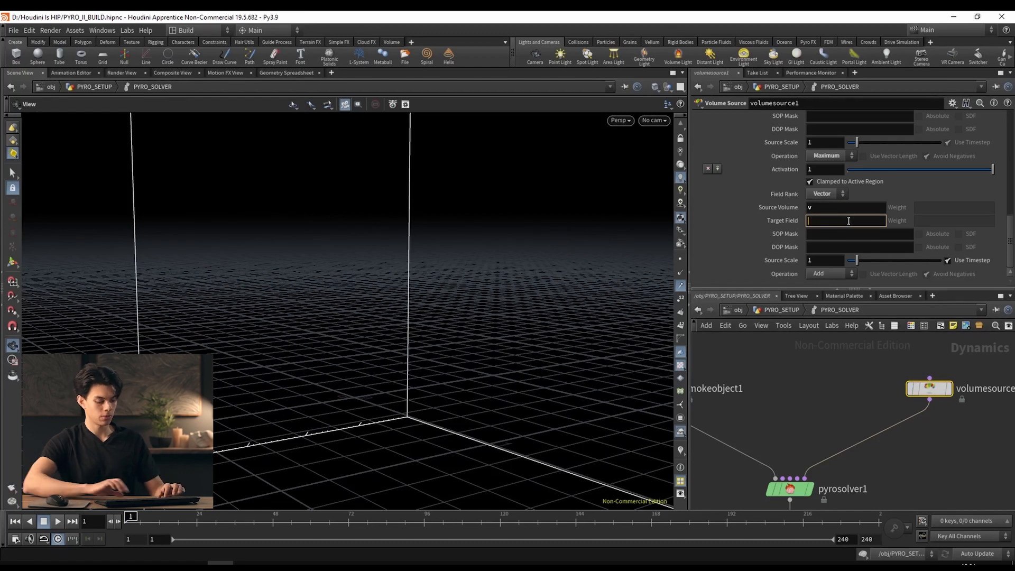
text(vel)
key(Return)
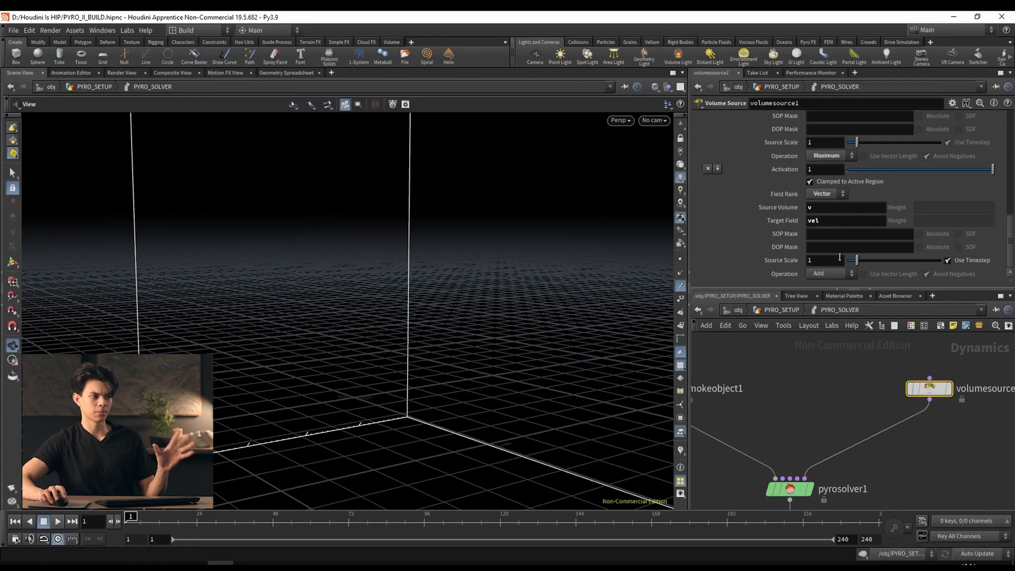
click(833, 274)
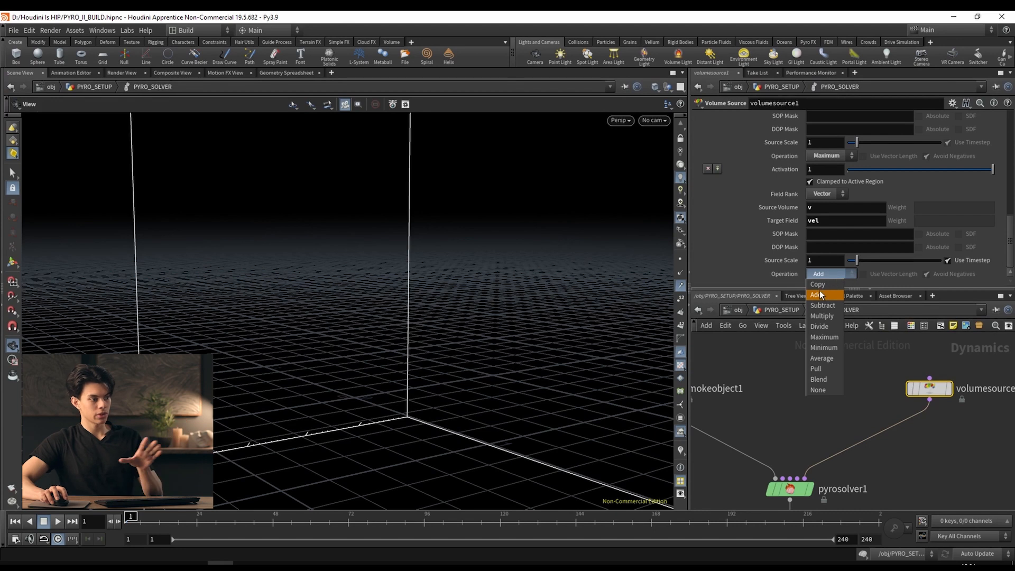
click(819, 287)
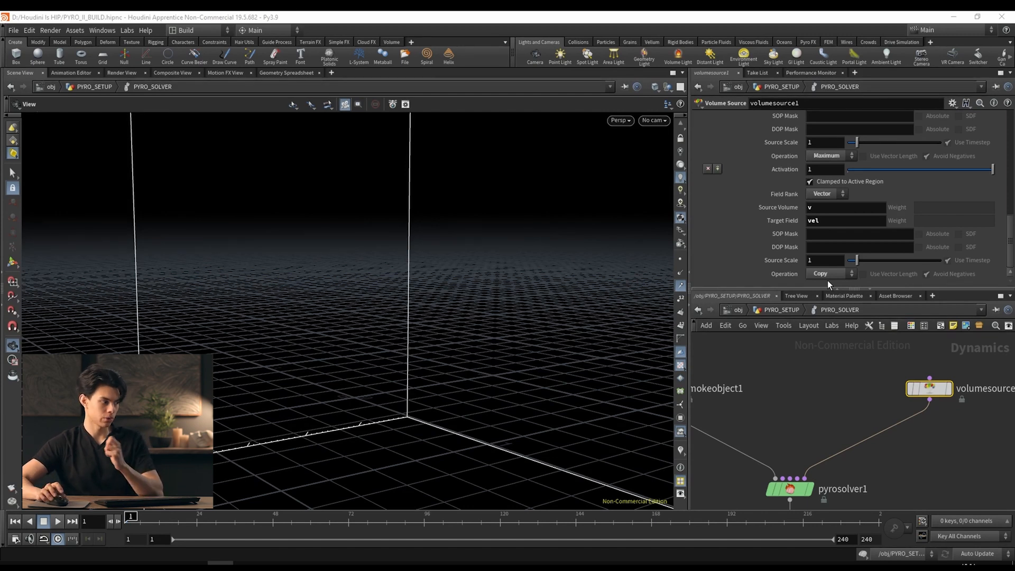
Play the simulation to inspect the smoke driven by the velocity source, and return to the first frame.
click(58, 522)
drag(418, 353, 483, 310)
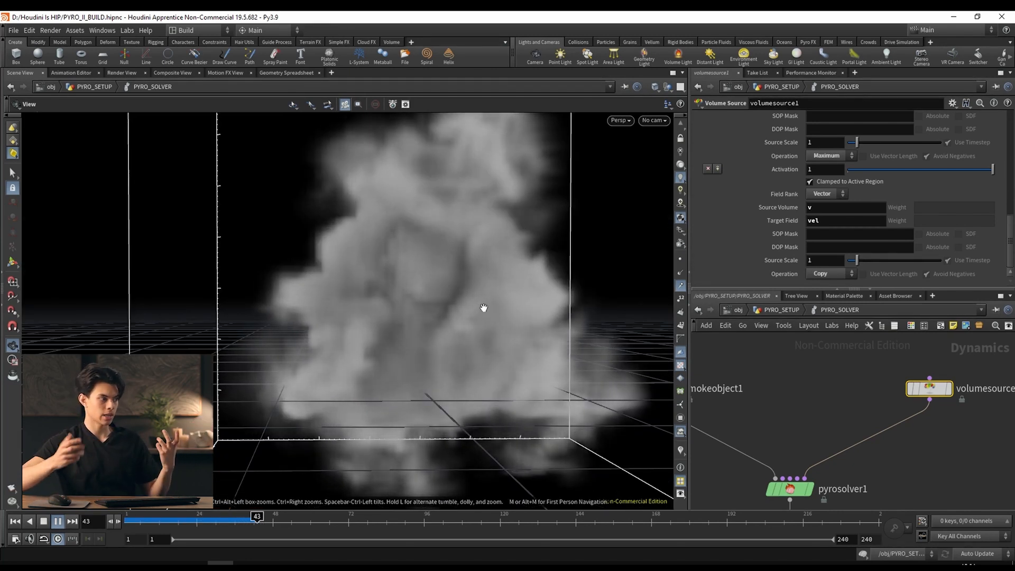
click(48, 522)
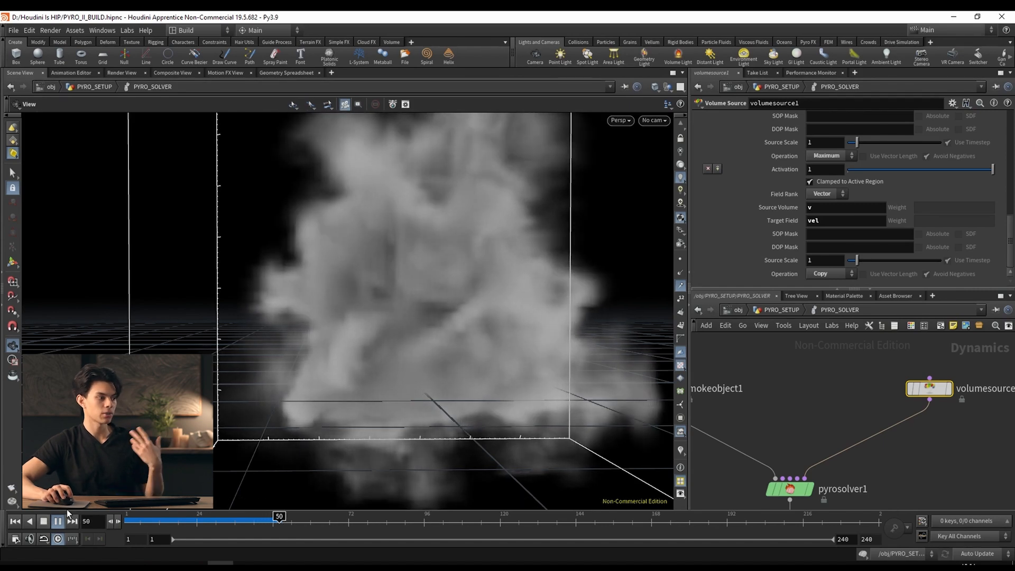
scroll(414, 346, down, 1)
drag(414, 345, 370, 320)
drag(261, 521, 127, 520)
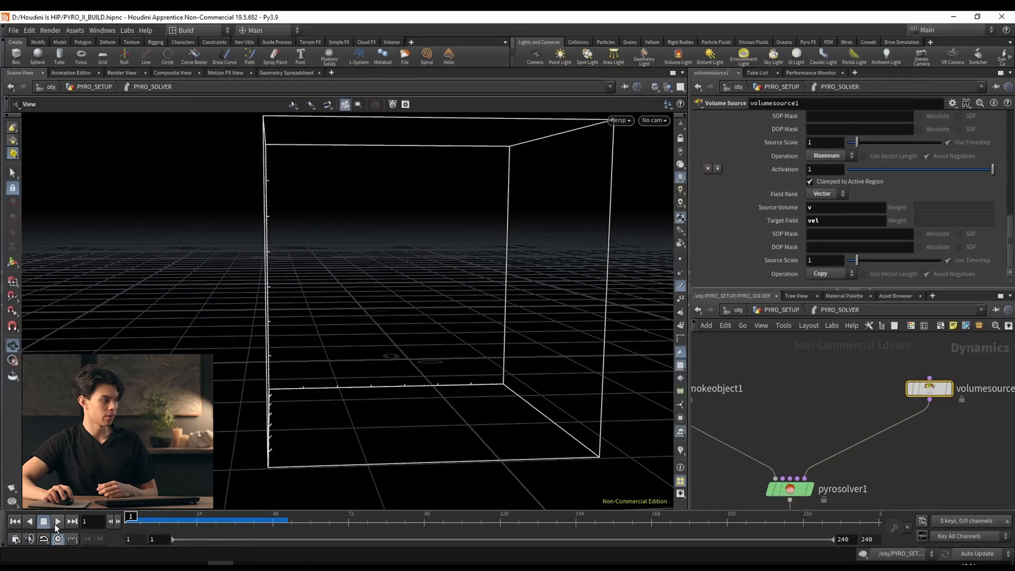
Replay the simulation from the first frame with the whole container in view, and stop on frame 51.
click(56, 523)
scroll(422, 345, up, 2)
mouse_move(394, 338)
mouse_down()
mouse_move(524, 333)
mouse_move(385, 330)
mouse_up()
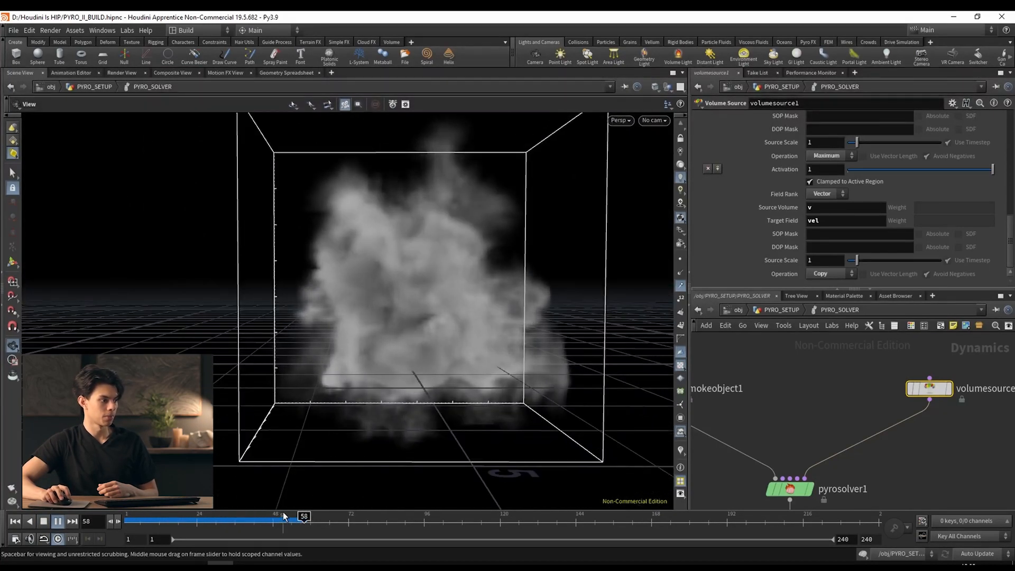
mouse_move(284, 517)
mouse_down()
mouse_move(273, 514)
mouse_move(283, 515)
mouse_up()
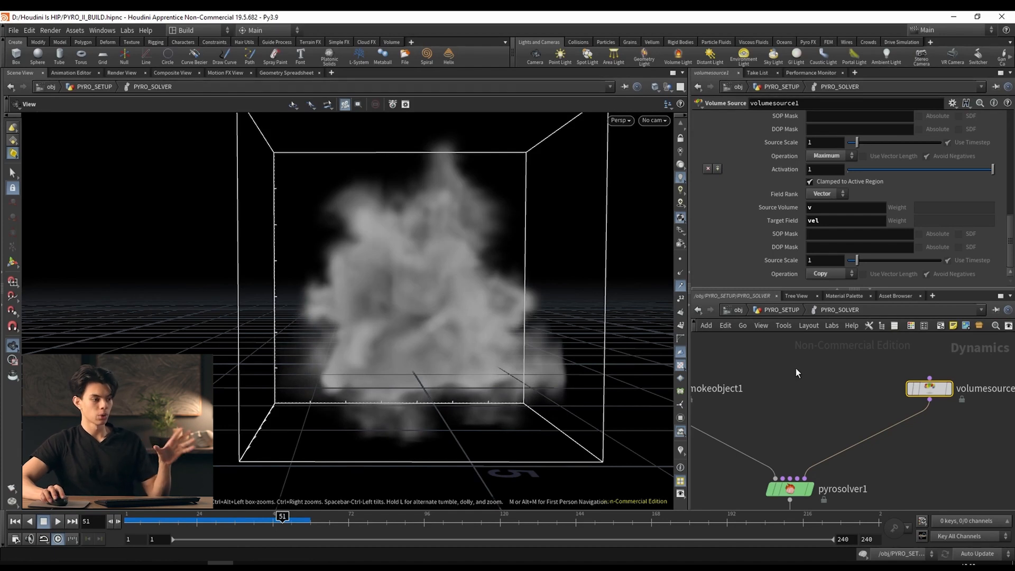
Set smokeobject1's Division Size to 0.03.
scroll(798, 391, down, 2)
middle_drag(798, 391, 857, 397)
click(757, 395)
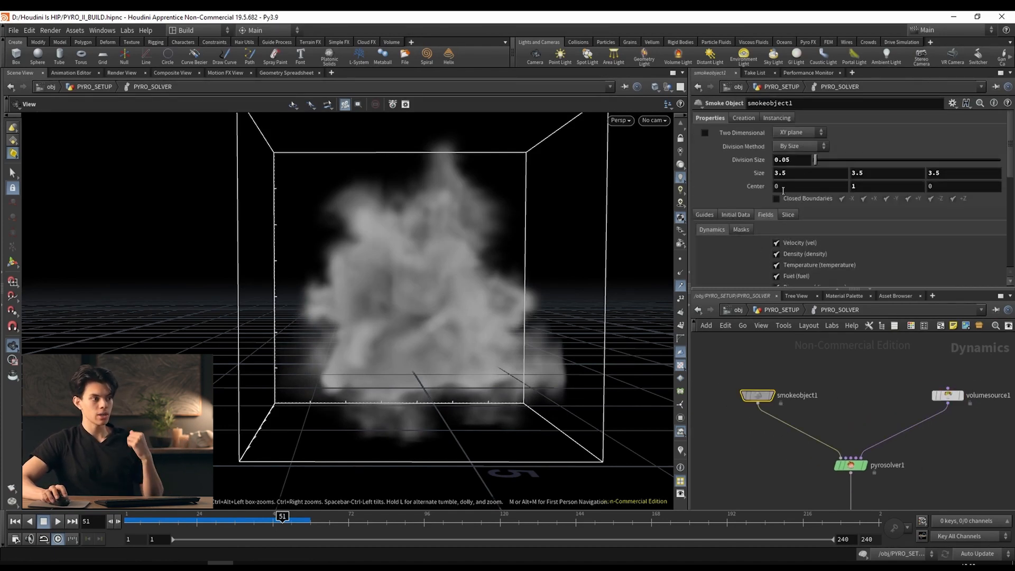
drag(791, 161, 786, 160)
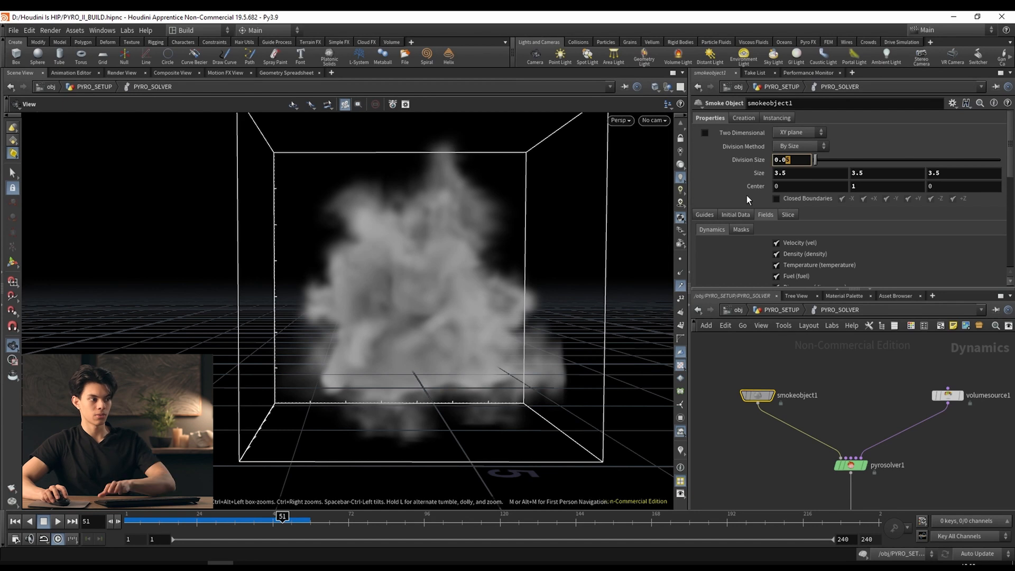
key(Return)
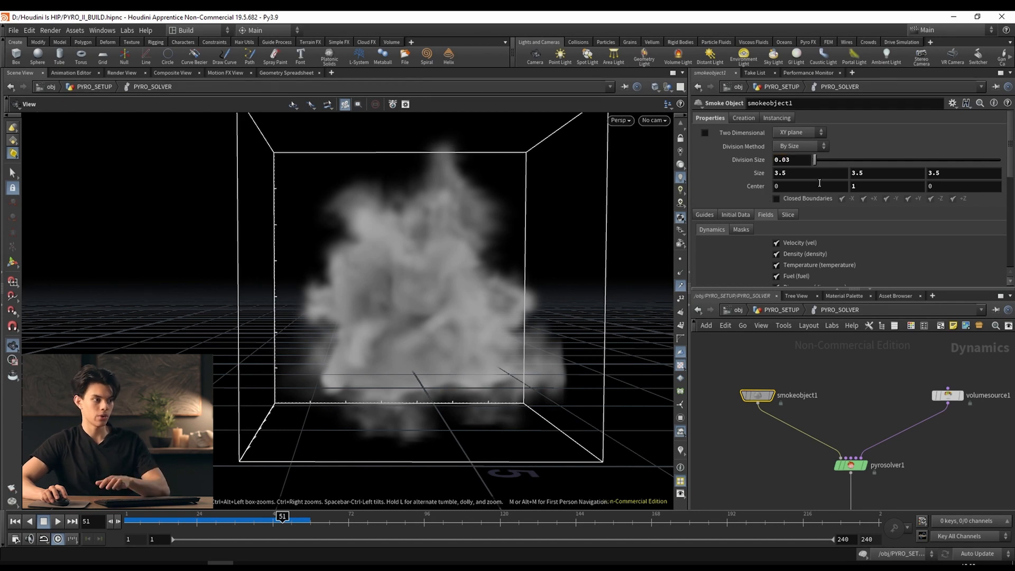
Replay the simulation from the first frame, stop around frame 23 and inspect the smoke's detail up close.
click(16, 522)
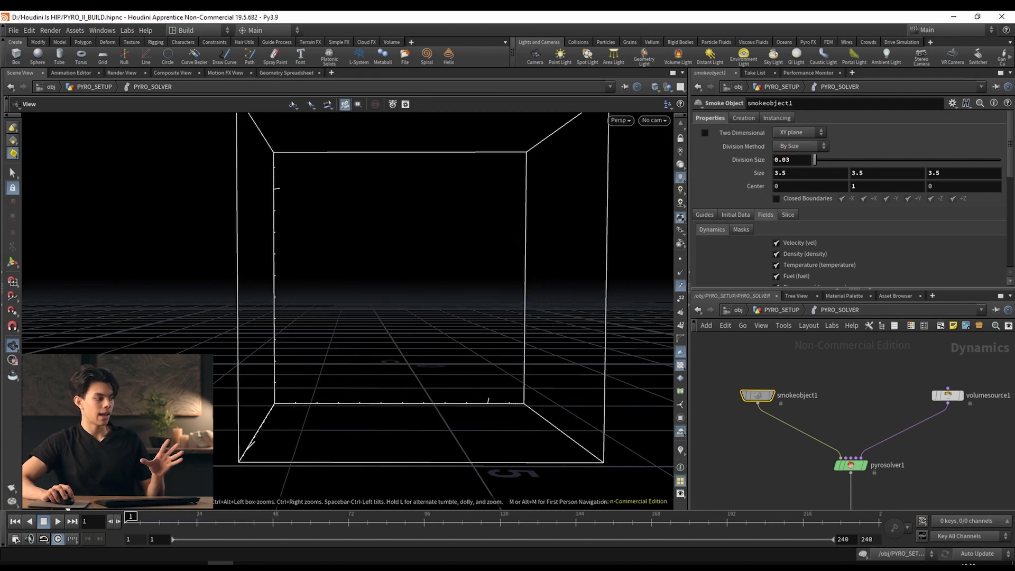
click(57, 521)
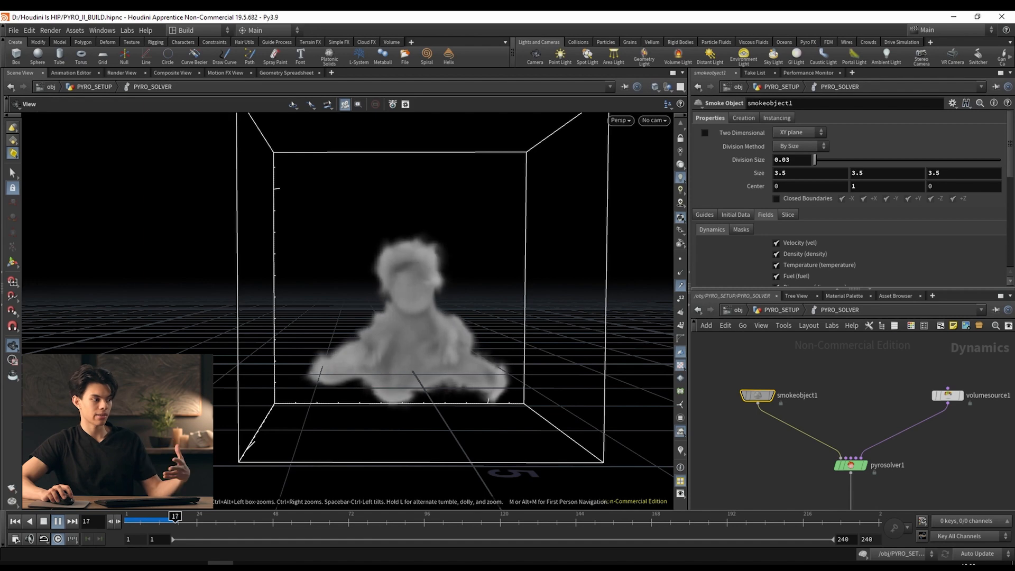
click(44, 523)
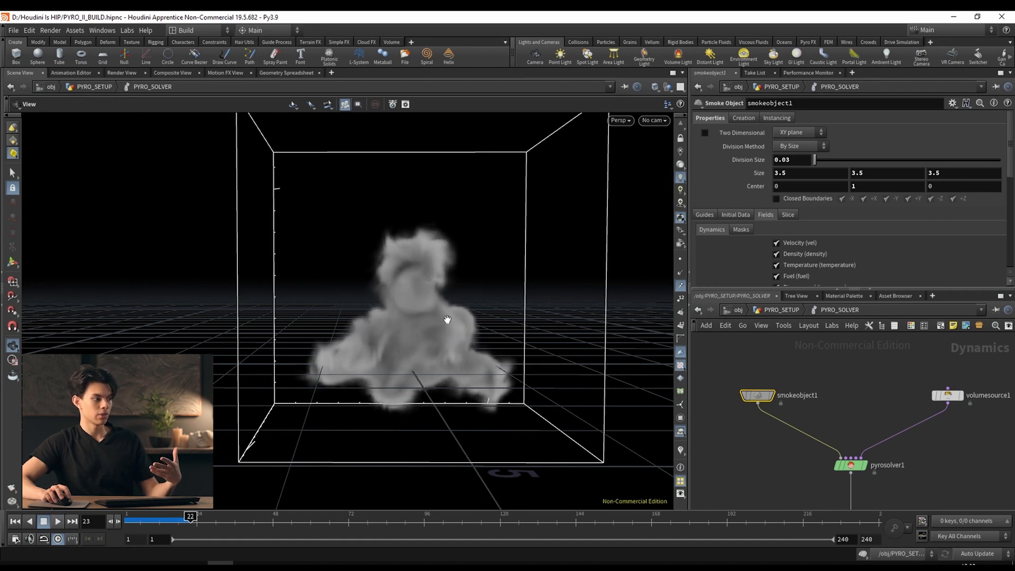
mouse_move(447, 321)
mouse_down()
mouse_move(579, 322)
mouse_move(401, 297)
mouse_move(439, 308)
mouse_up()
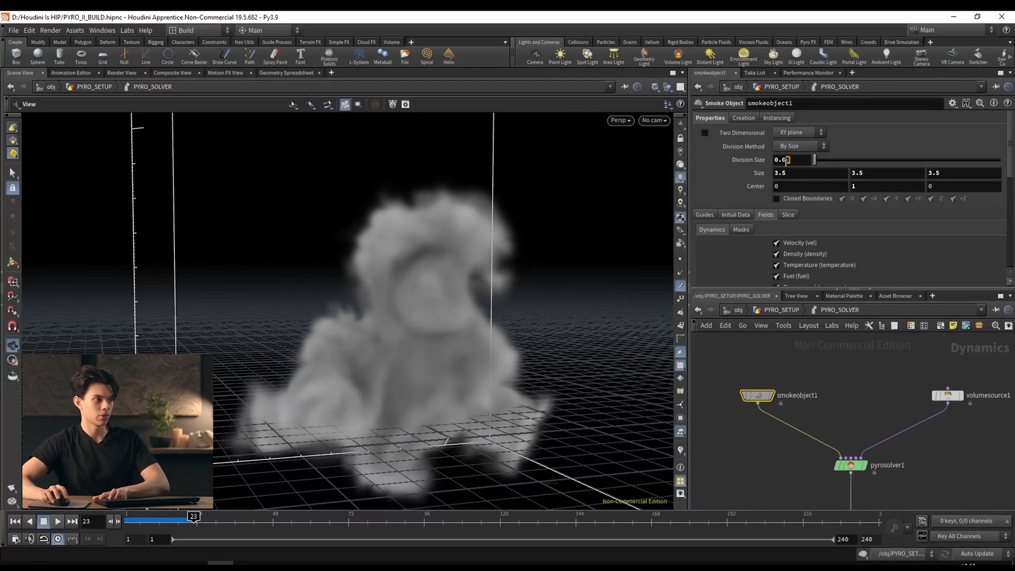
Set smokeobject1's Division Size to 0.02, return to the first frame and go back up to the PYRO_SETUP network.
text(2)
key(Return)
key(ctrl+Up)
click(783, 311)
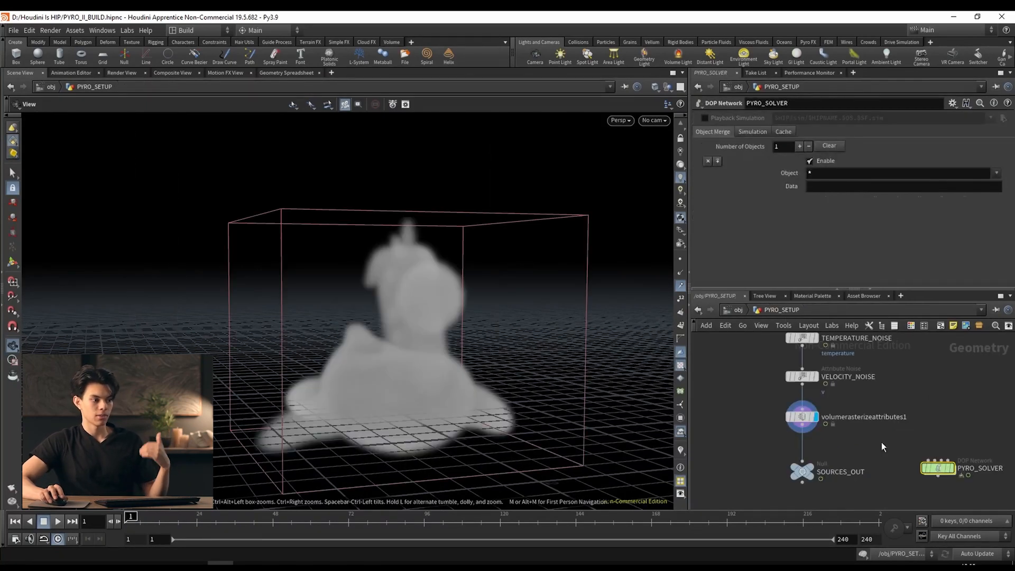
Add a DOP I/O setup beside PYRO_SOLVER and space out its dopimportfield1 and filecache1 nodes.
key(Tab)
text(dop io)
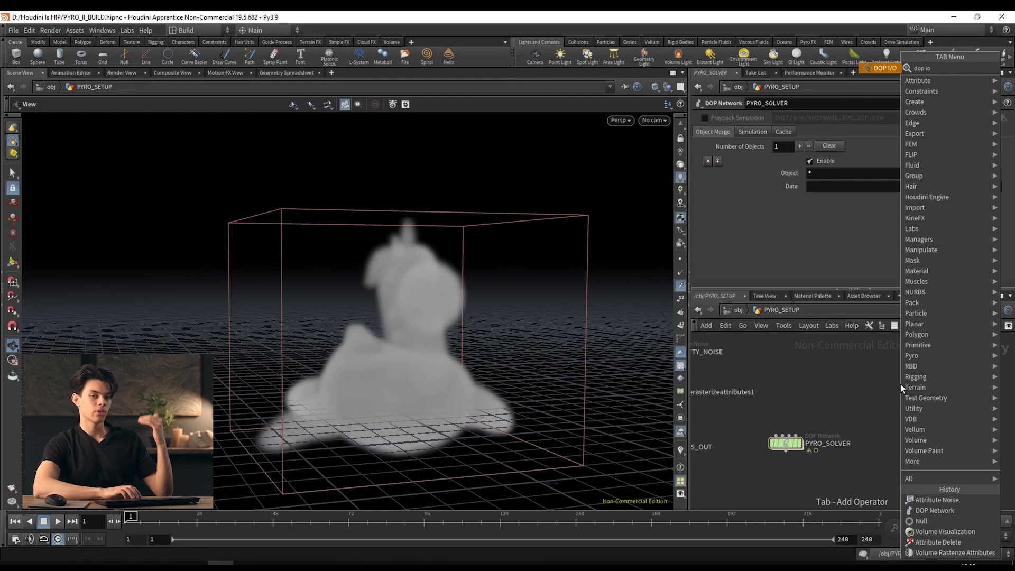
key(Return)
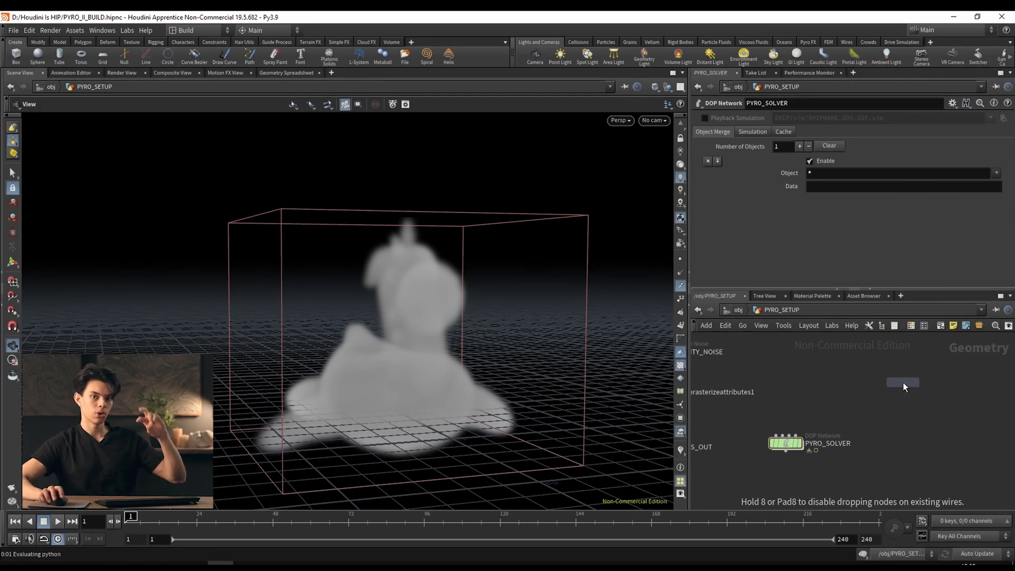
click(904, 383)
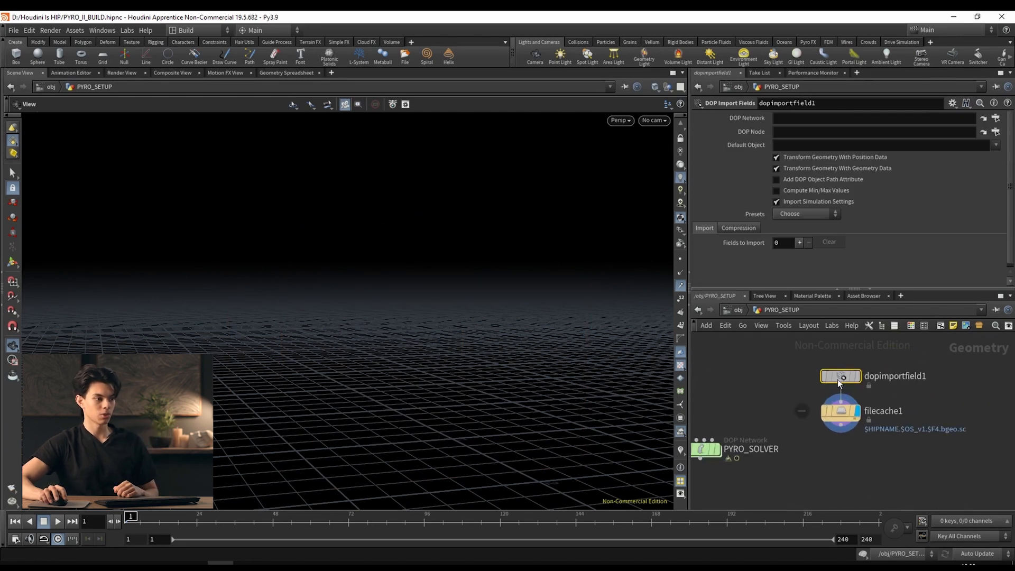
drag(838, 379, 843, 366)
drag(841, 412, 865, 428)
drag(849, 363, 861, 363)
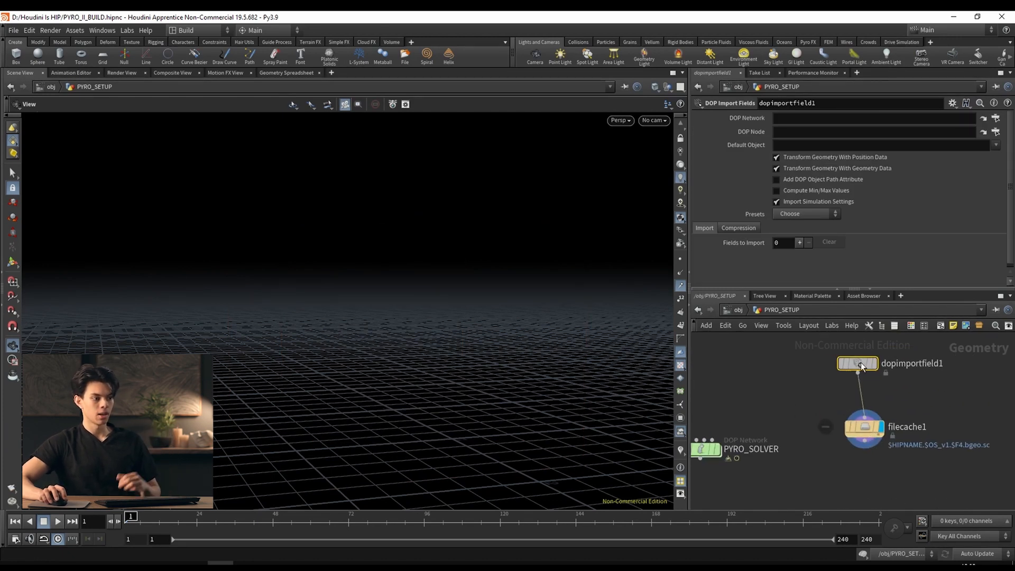
Display dopimportfield1 and set its DOP Network to PYRO_SOLVER and its DOP Node to smokeobject1.
click(873, 364)
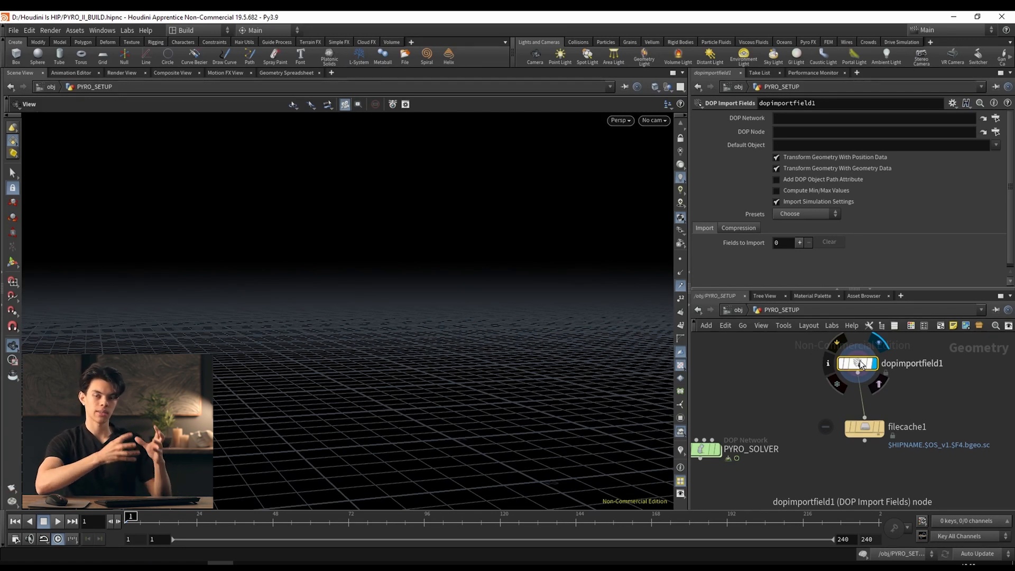
click(993, 120)
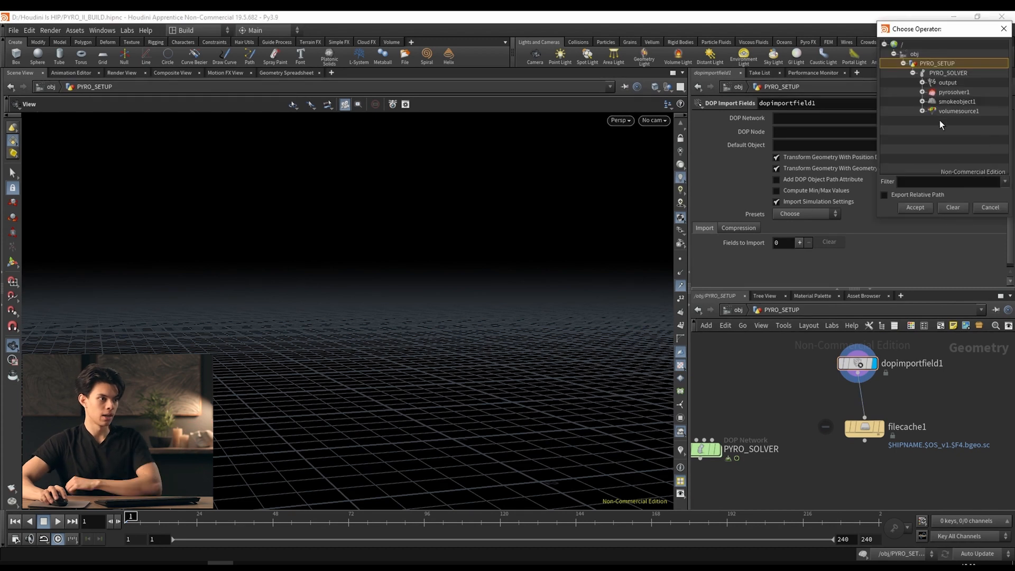
double_click(937, 74)
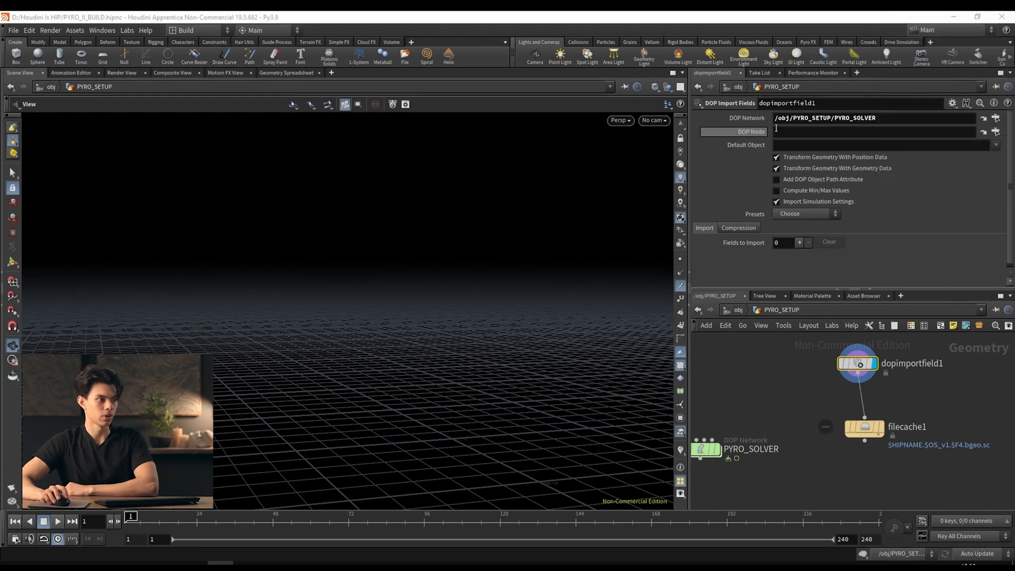
click(997, 133)
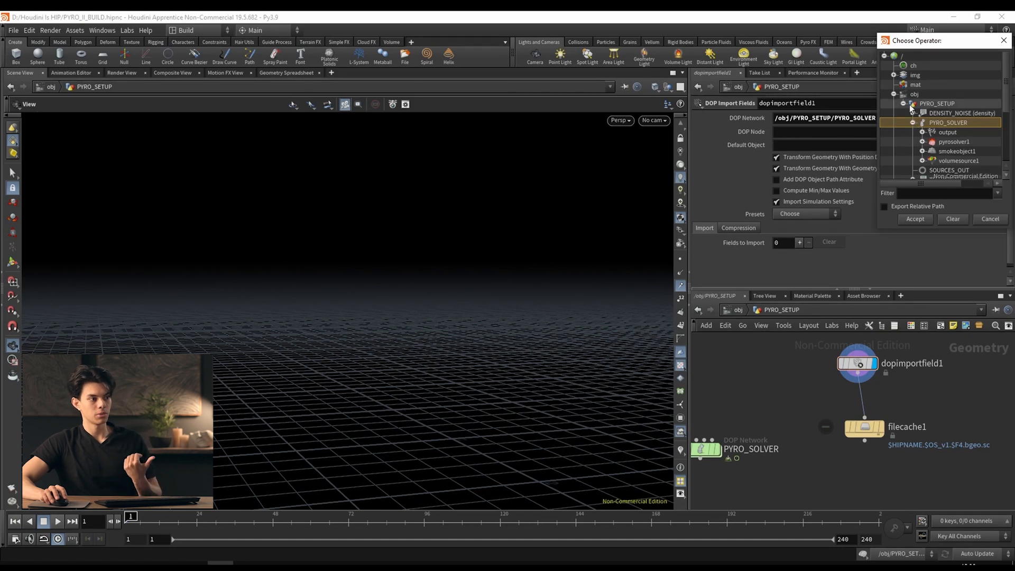
double_click(952, 152)
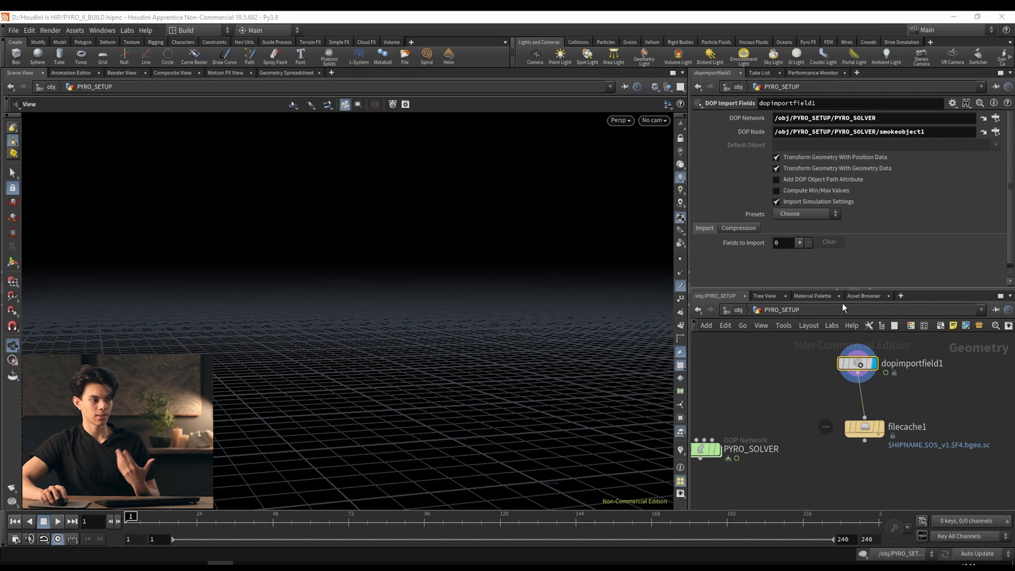
Apply the Pyro preset to dopimportfield1 and remove the Cd field from its imported fields.
click(829, 214)
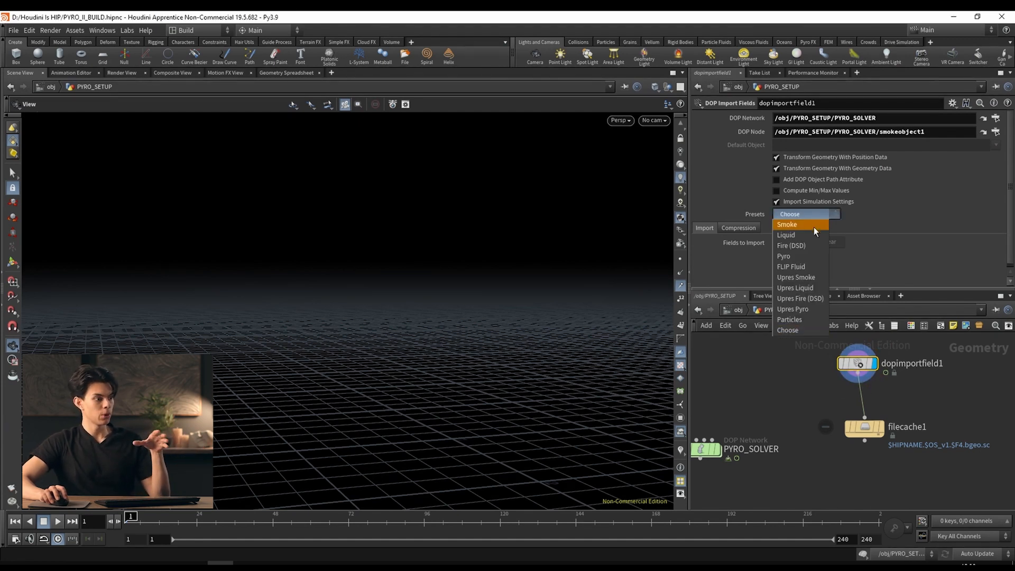
click(805, 260)
scroll(940, 178, down, 3)
scroll(940, 178, down, 3)
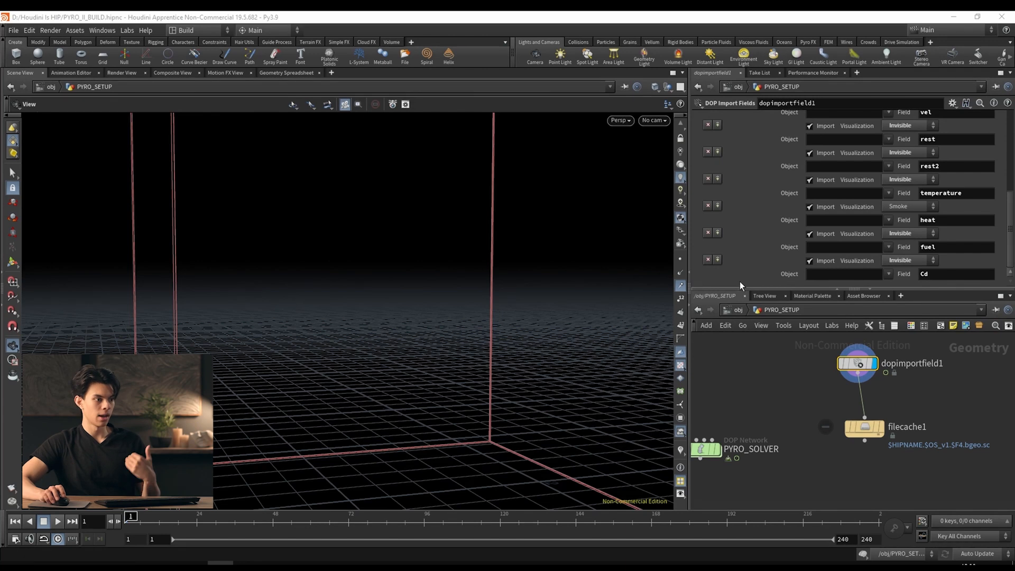
click(707, 260)
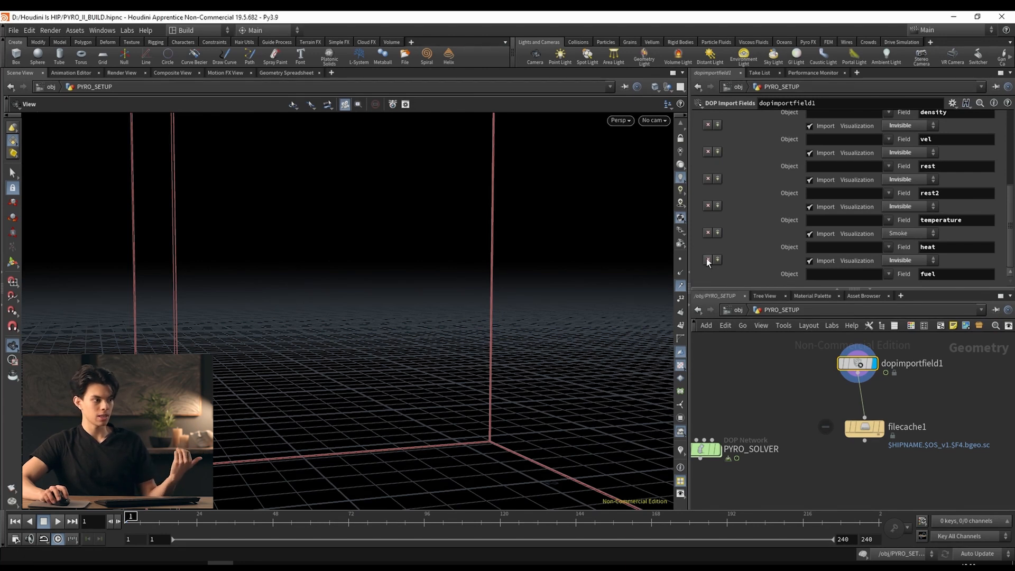
Remove the fuel, heat, rest2 and rest fields from dopimportfield1, keeping only density, vel and temperature.
click(707, 259)
click(707, 260)
click(708, 232)
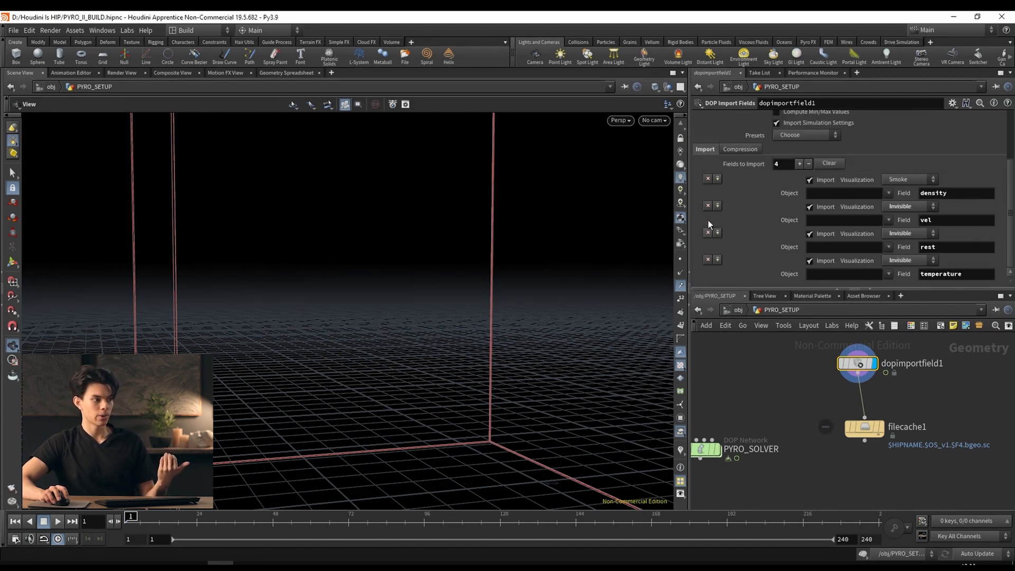
click(708, 233)
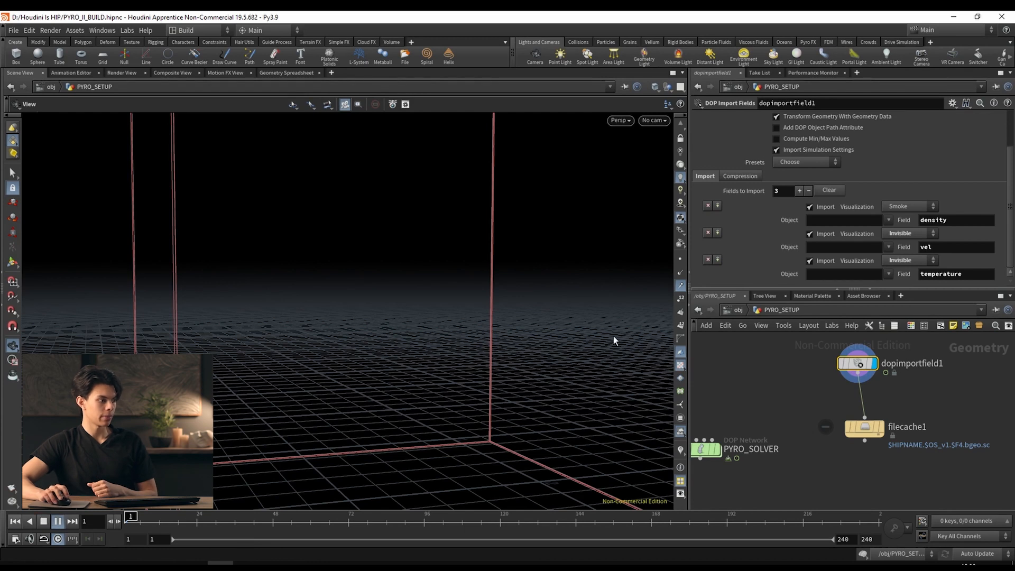
Play the simulation to frame 20 and examine the imported smoke from another angle.
key(Up)
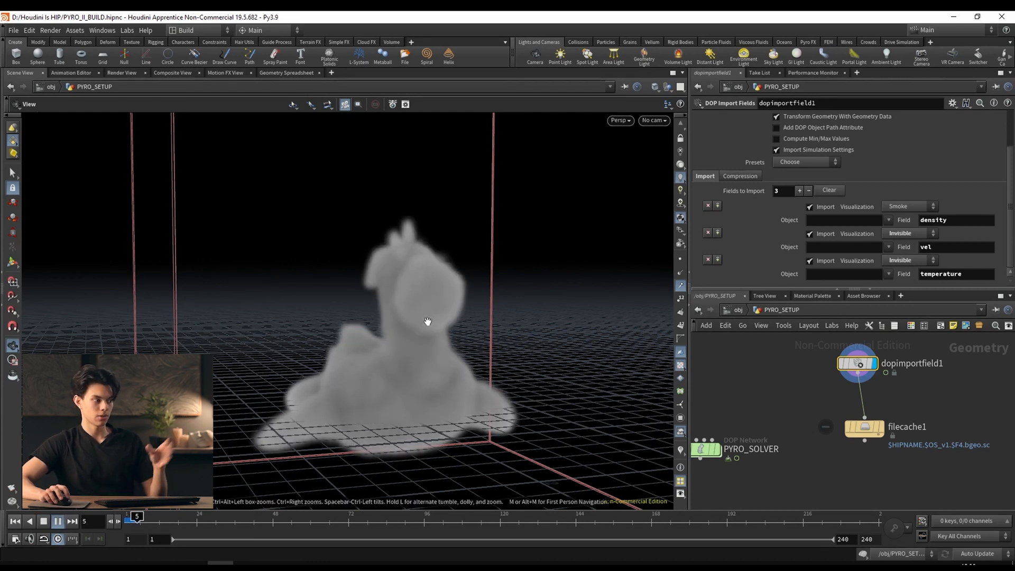
click(42, 522)
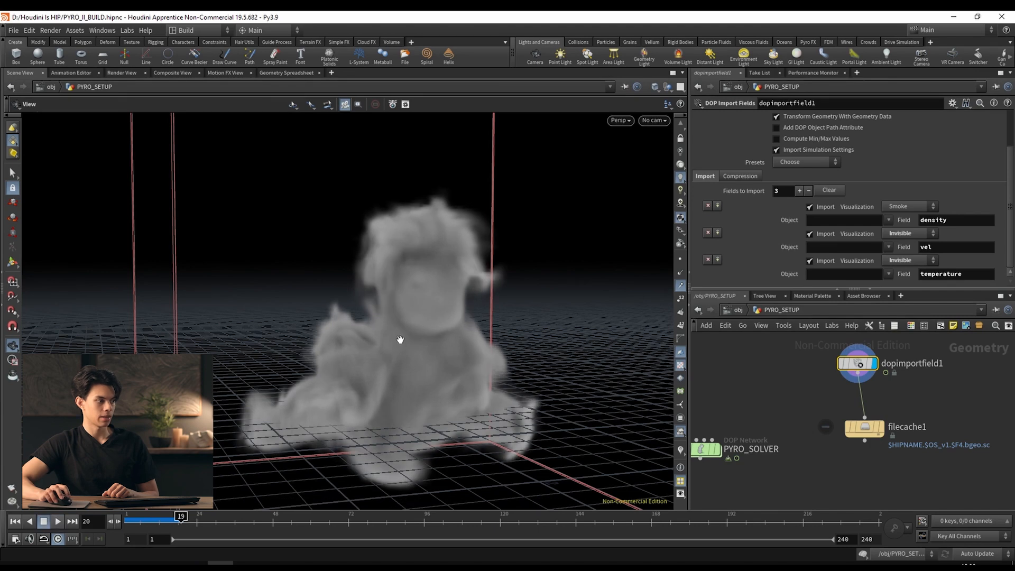
drag(417, 336, 655, 374)
Move filecache1 further below dopimportfield1, then add and display a Volume Visualization node fed by dopimportfield1.
drag(862, 427, 859, 454)
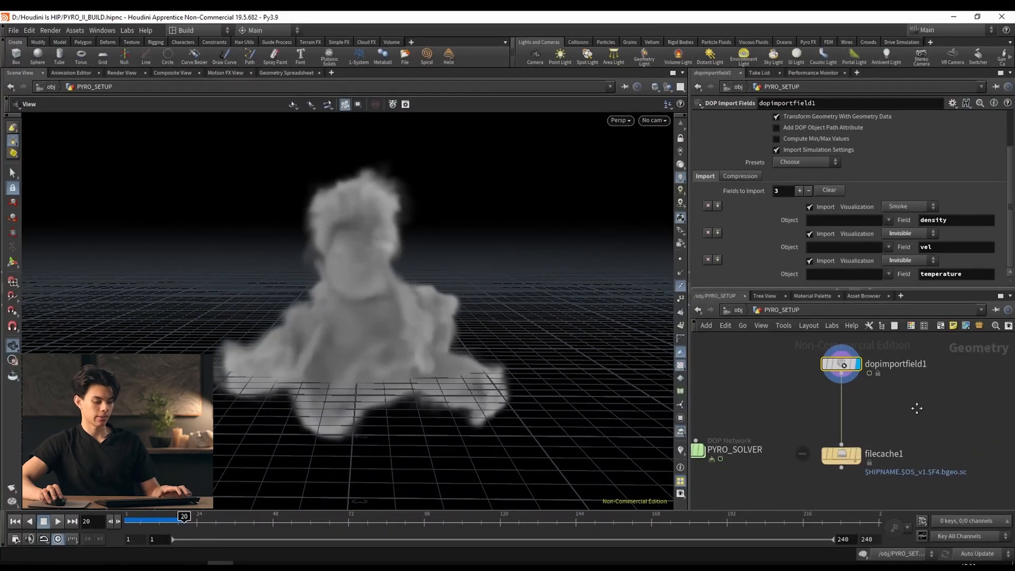
key(Tab)
text(volume si)
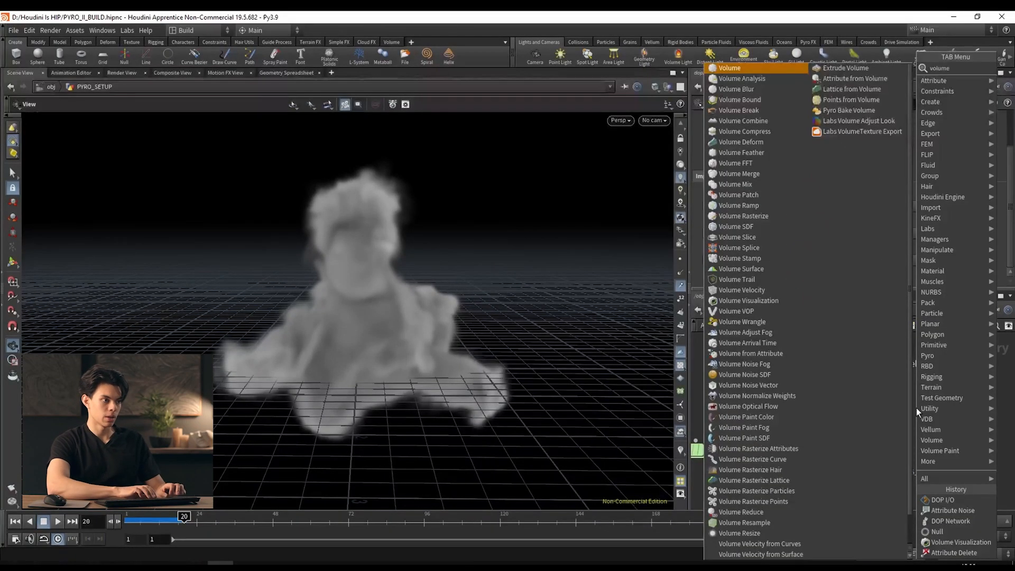
key(Return)
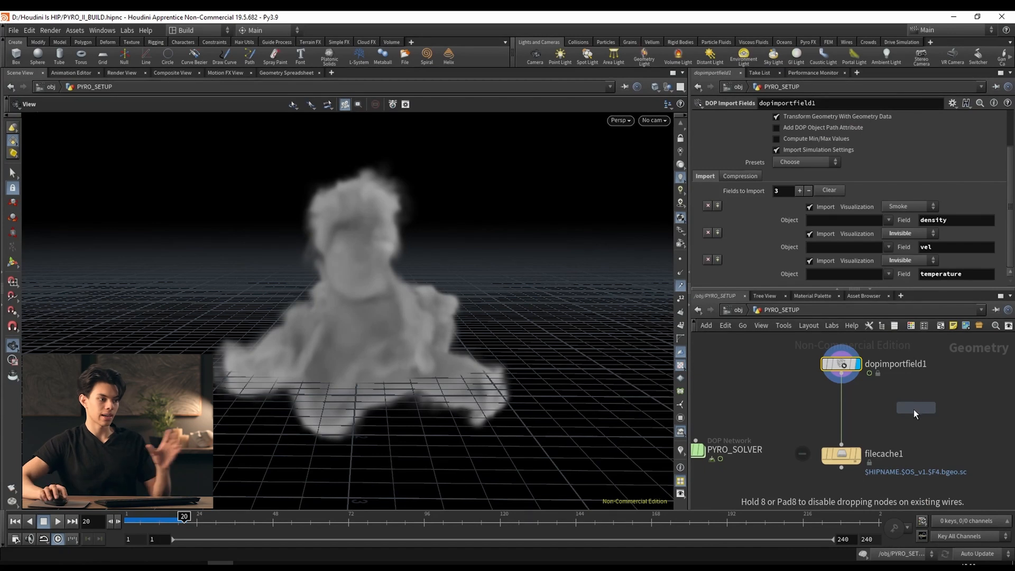
click(914, 409)
drag(842, 375, 914, 397)
click(929, 410)
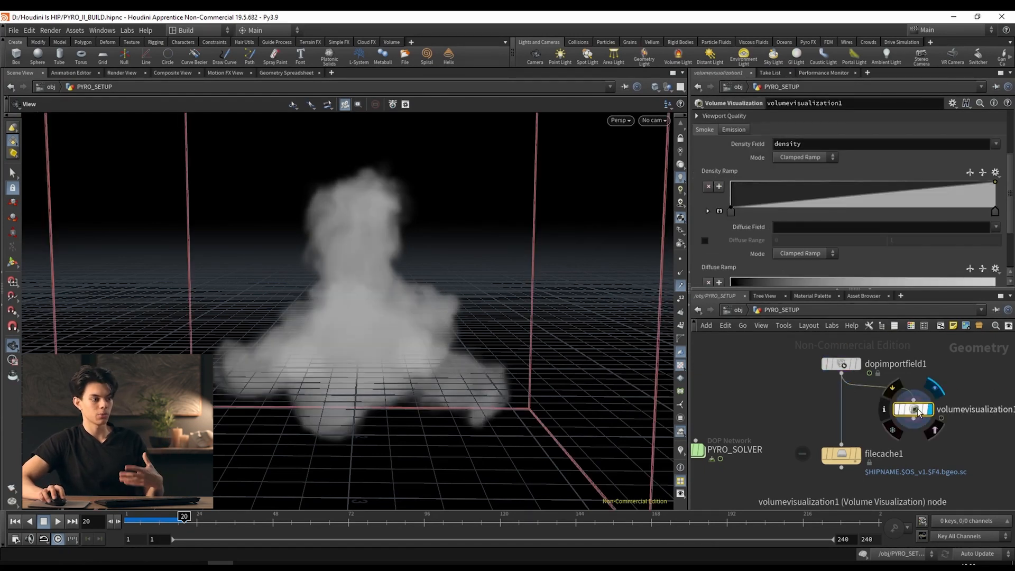
Set volumevisualization1's Emission Field to density and its Emission Color Field to temperature.
drag(552, 333, 439, 304)
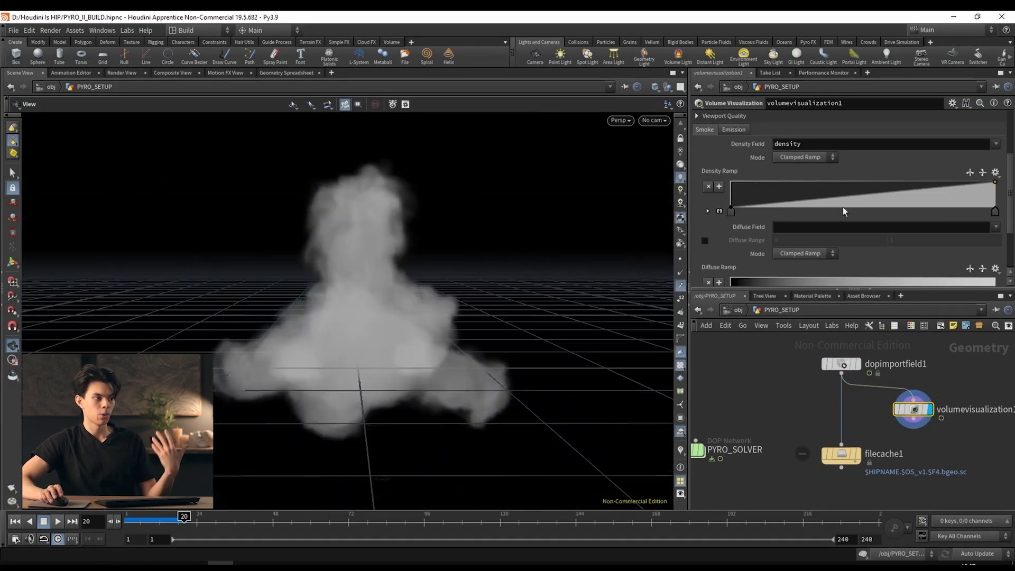
scroll(843, 207, up, 3)
click(730, 192)
click(788, 219)
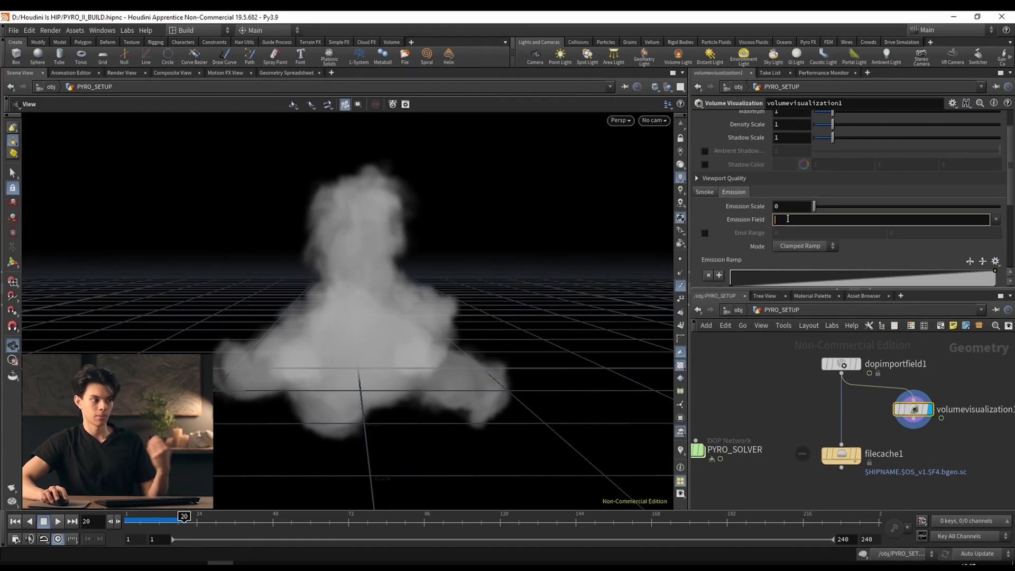
text(density)
key(Return)
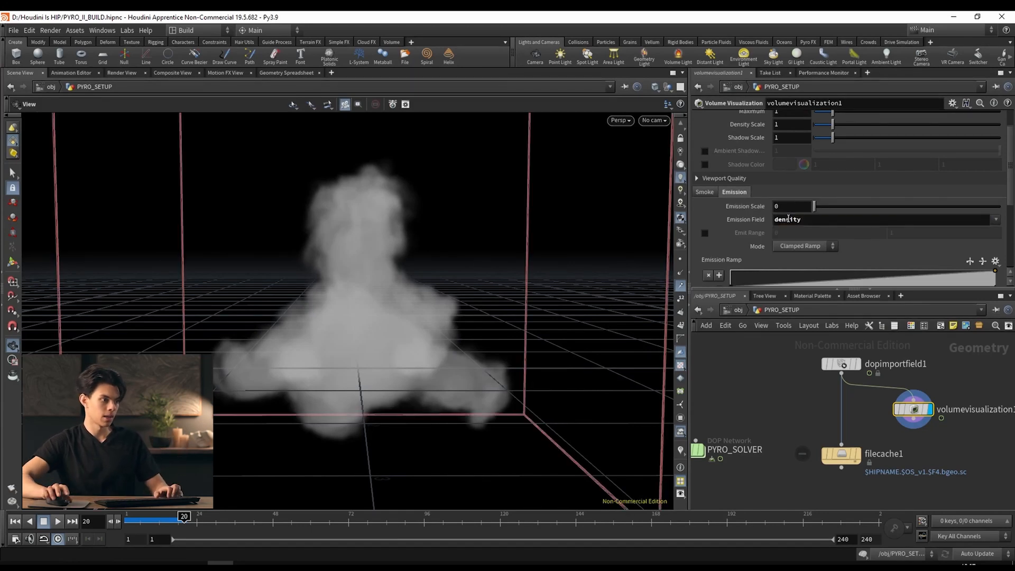
scroll(748, 237, down, 3)
click(788, 217)
text(temperature)
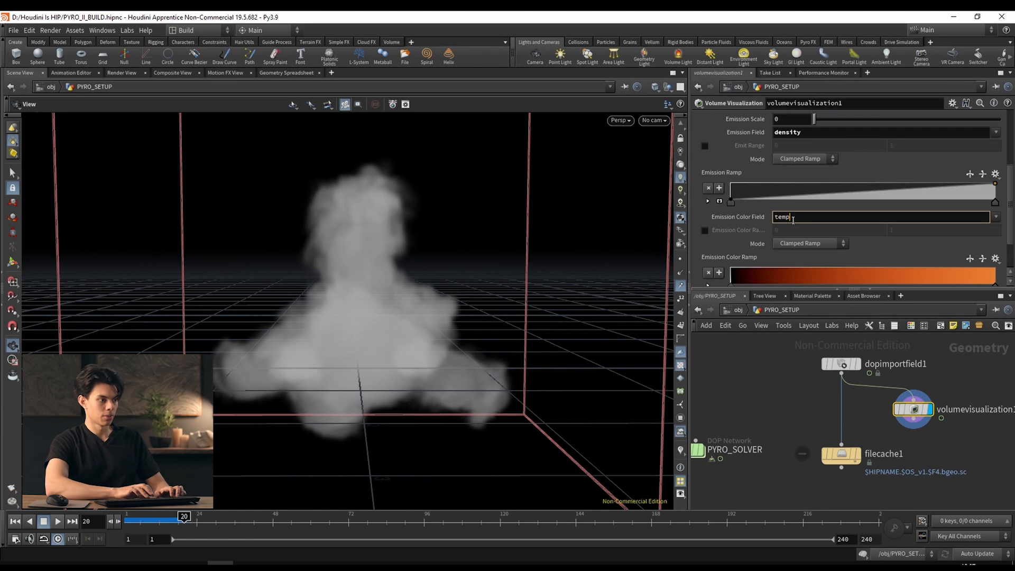
key(Return)
Raise volumevisualization1's Emission Scale to about 4.79 and inspect the glowing smoke from another angle.
drag(304, 256, 349, 256)
scroll(857, 204, up, 4)
drag(860, 233, 904, 237)
drag(576, 264, 467, 252)
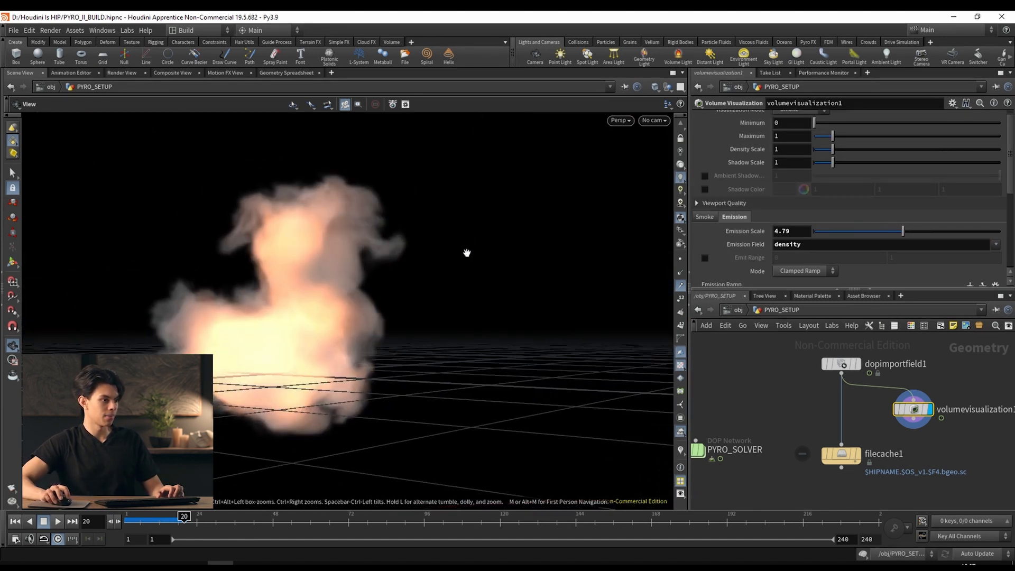
Set the volume visualization's density scale to about 3.65 and its shadow scale to about 9.52.
click(717, 218)
scroll(815, 158, up, 1)
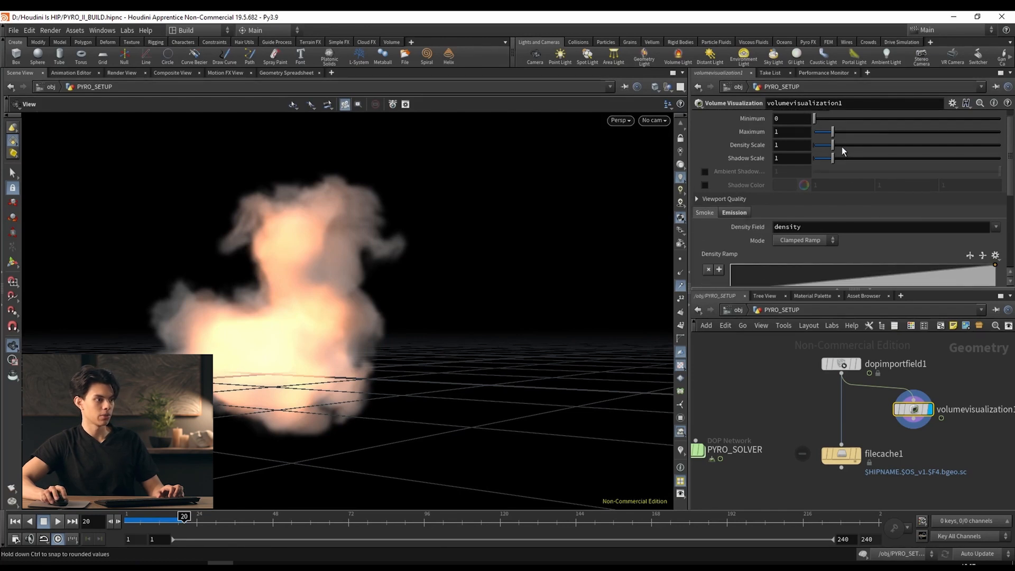
drag(842, 159, 936, 161)
drag(855, 173, 991, 173)
drag(937, 157, 882, 158)
Play the simulation to frame 30 and inspect the fiery smoke's shading from a different angle.
drag(407, 289, 341, 301)
drag(144, 524, 65, 525)
click(58, 522)
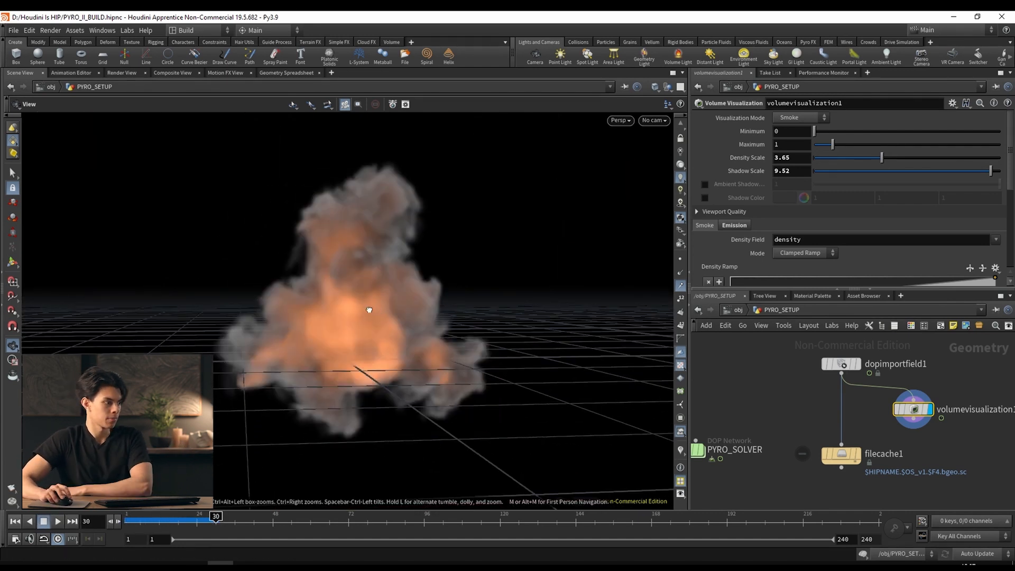
drag(369, 310, 391, 322)
Move the black key of the volume visualization's emission color ramp inward toward the orange end.
scroll(830, 202, down, 4)
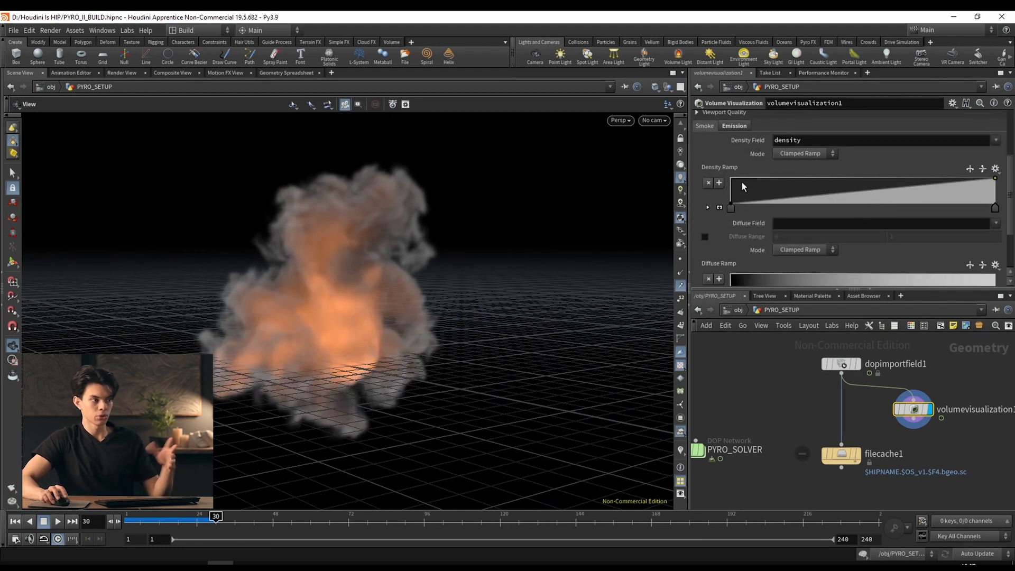
scroll(742, 182, up, 2)
click(733, 151)
scroll(745, 258, down, 3)
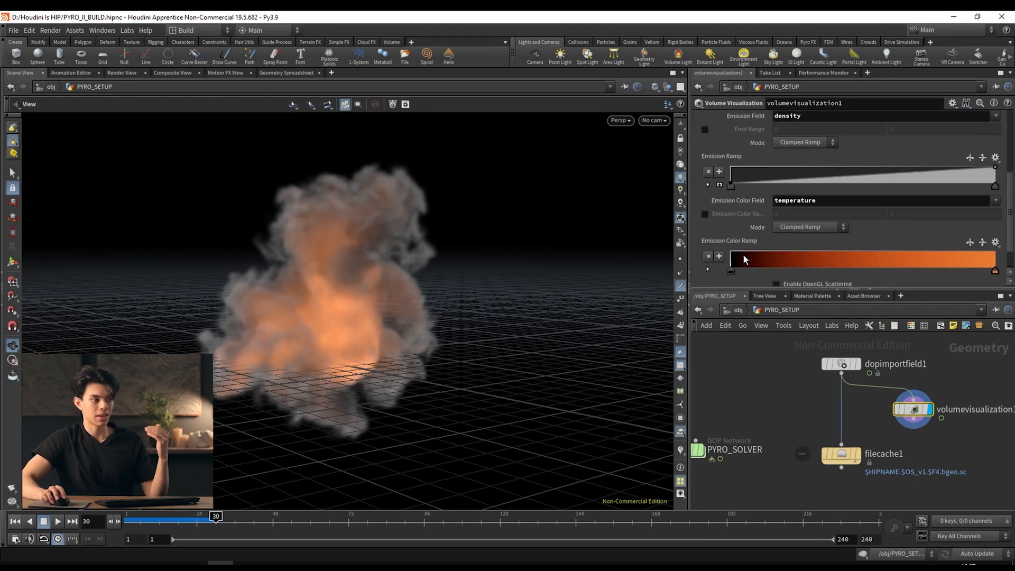
mouse_move(731, 271)
mouse_down()
mouse_move(828, 273)
mouse_move(782, 275)
mouse_up()
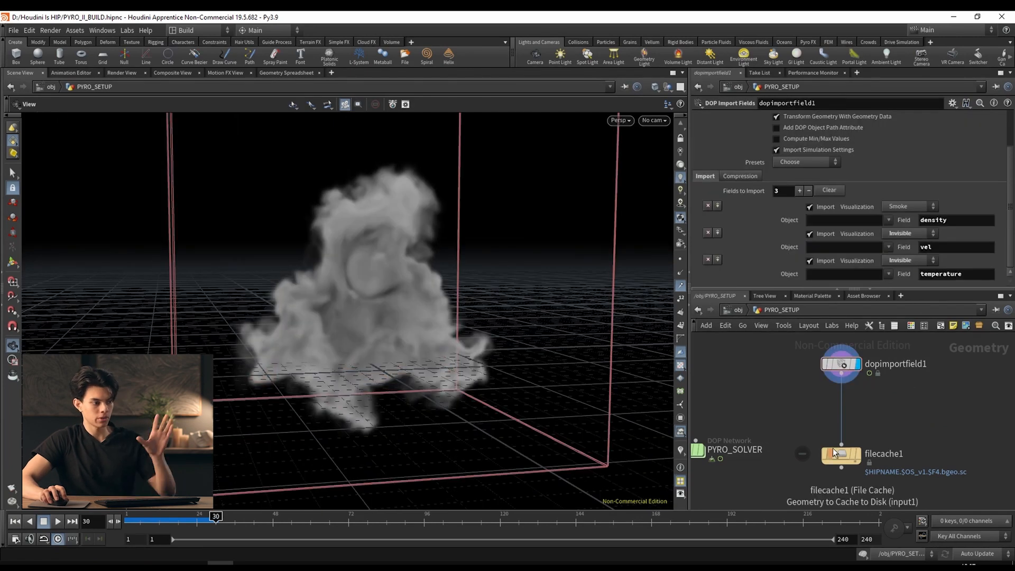
Switch filecache1 to an explicit file path and set its geometry file to $HIP/geo/pyro_out.$F.bgeo.sc.
click(834, 451)
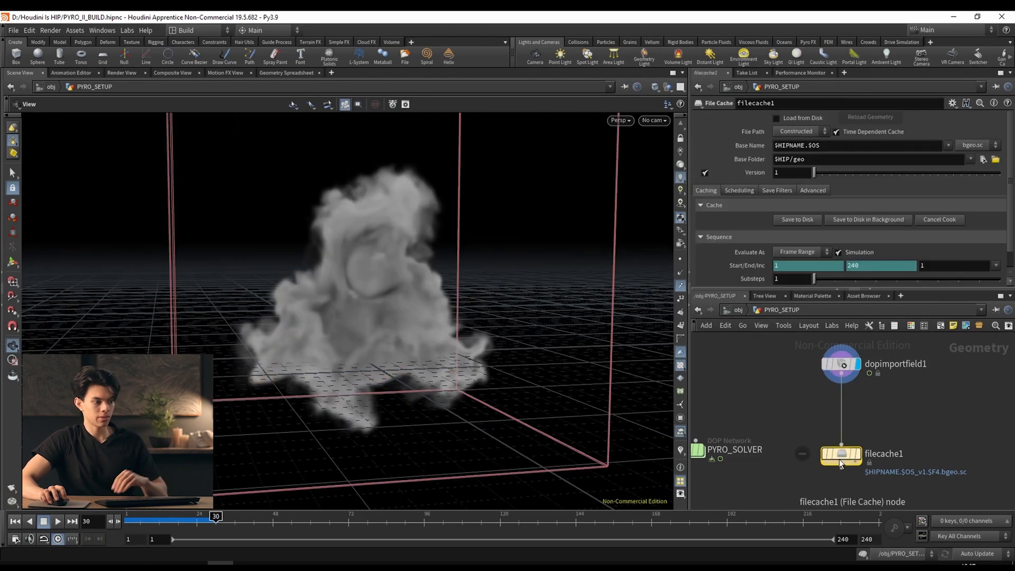
click(797, 131)
click(797, 157)
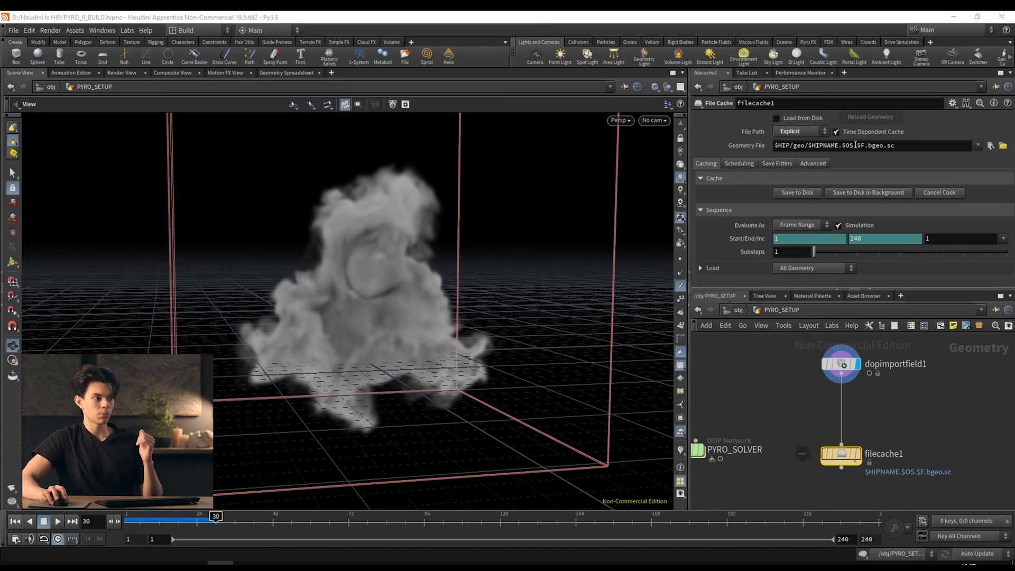
drag(857, 148, 828, 148)
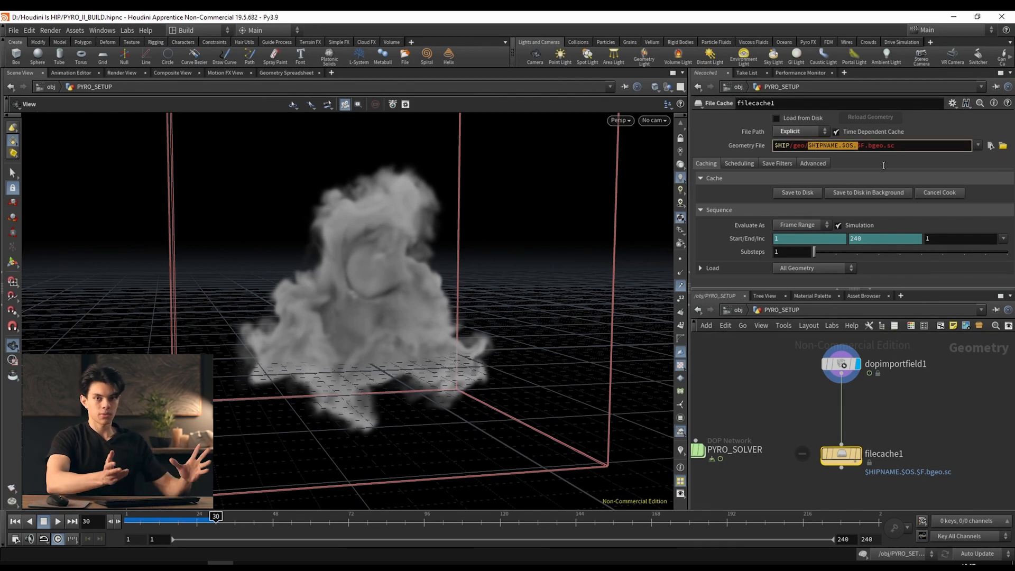
text(pyro)
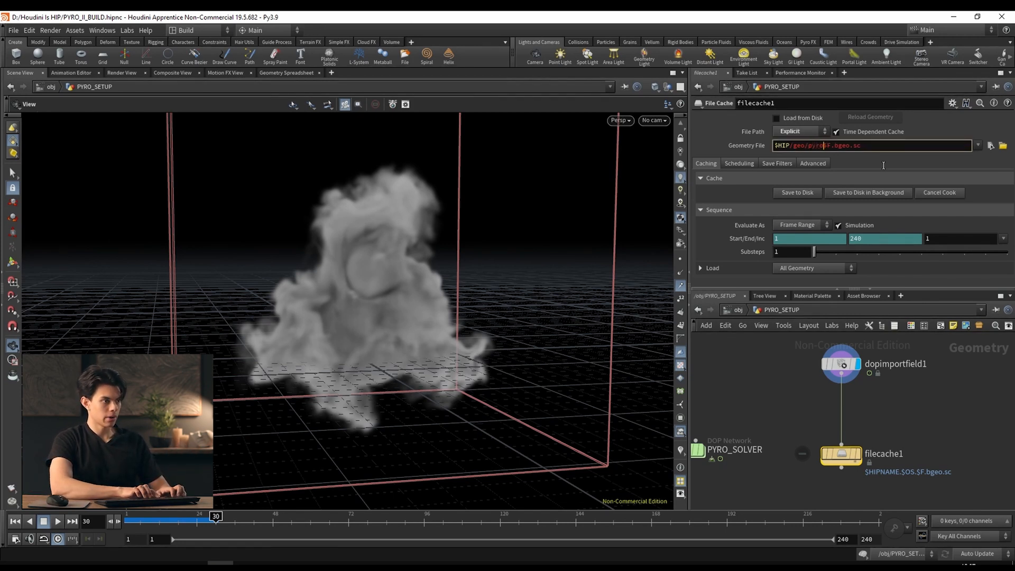
text(_out.)
key(Return)
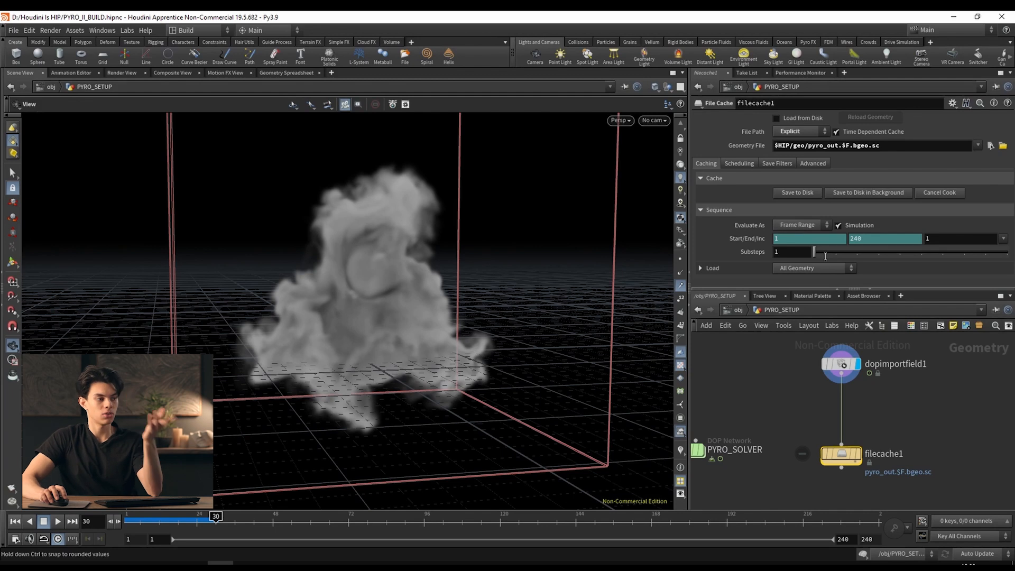
Examine the expressions behind the file cache's start and end frame values.
mouse_move(746, 239)
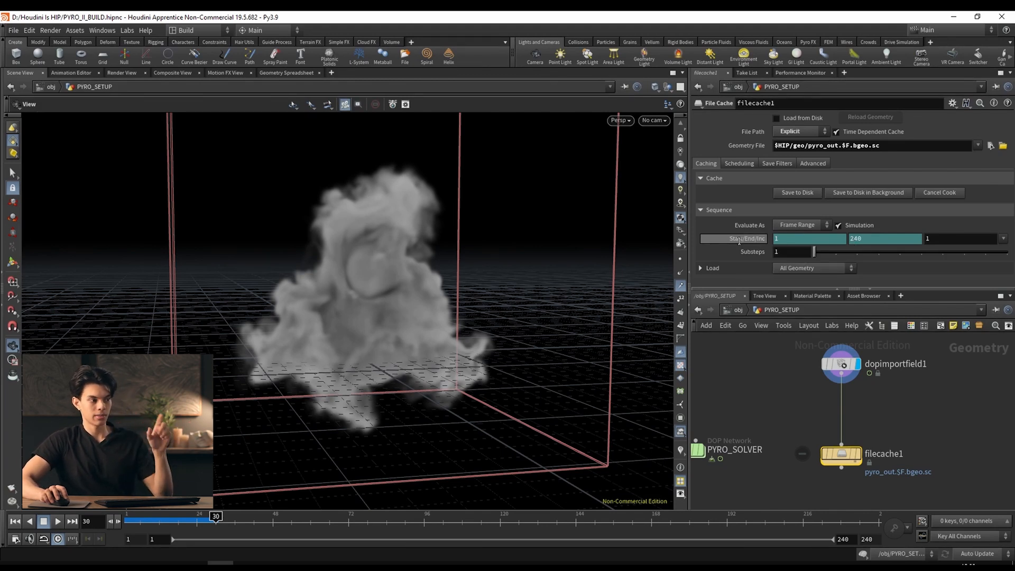
click(745, 239)
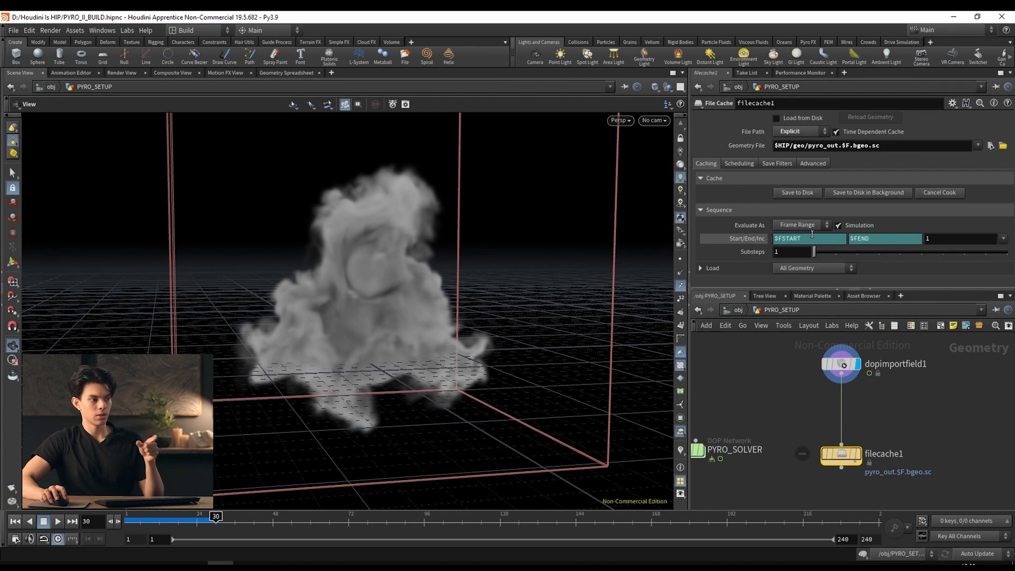
drag(813, 238, 767, 239)
click(763, 239)
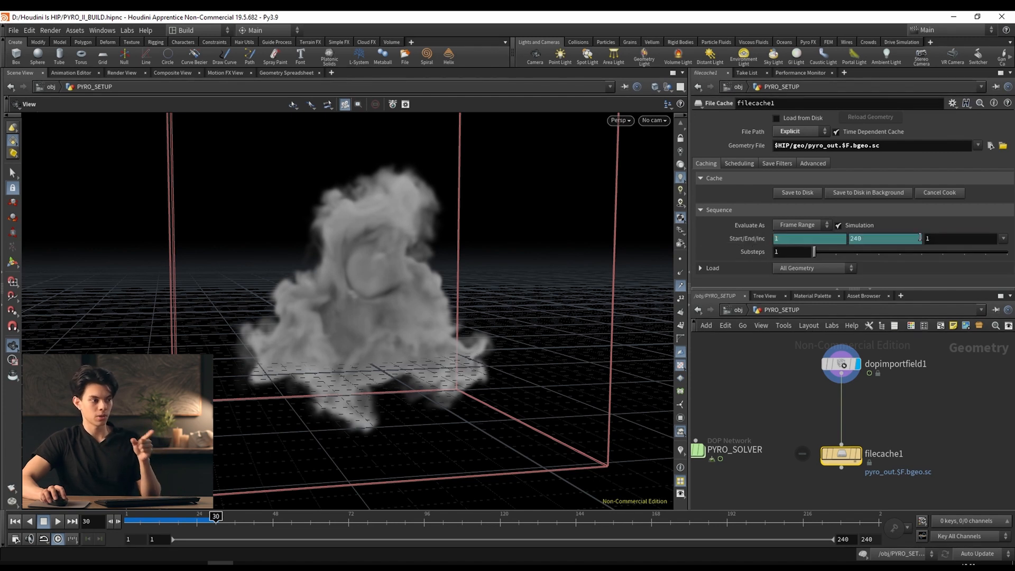
click(746, 239)
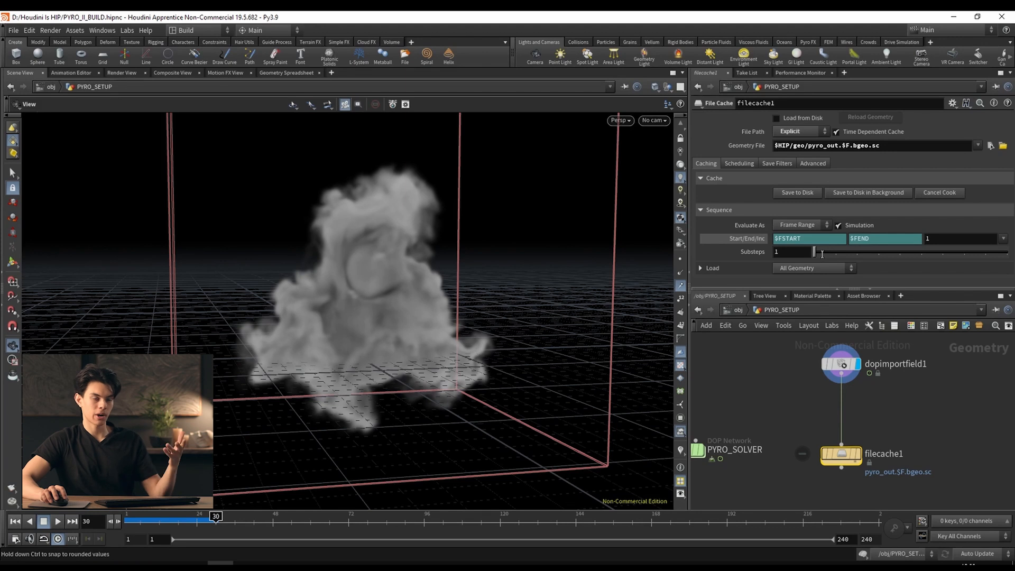
click(746, 239)
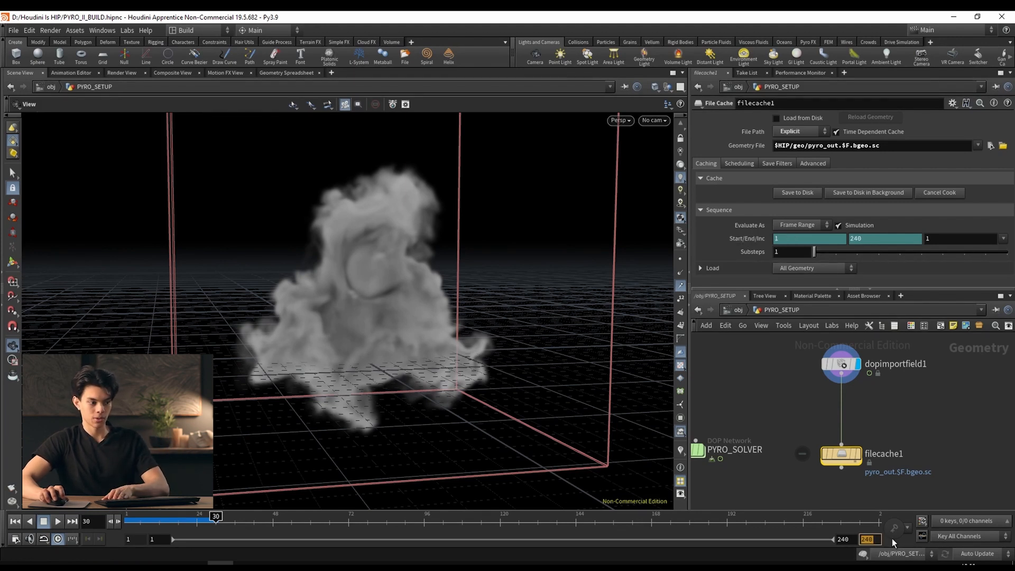
Set the timeline's end frame to 72 and delete the channels on the file cache's start/end/increment parameter.
text(72)
key(Return)
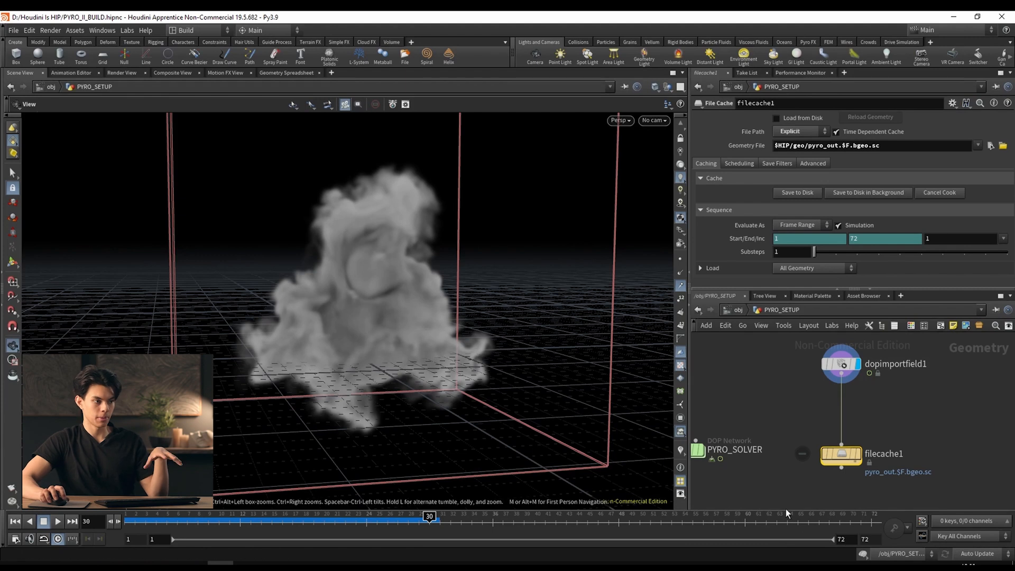
right_click(747, 240)
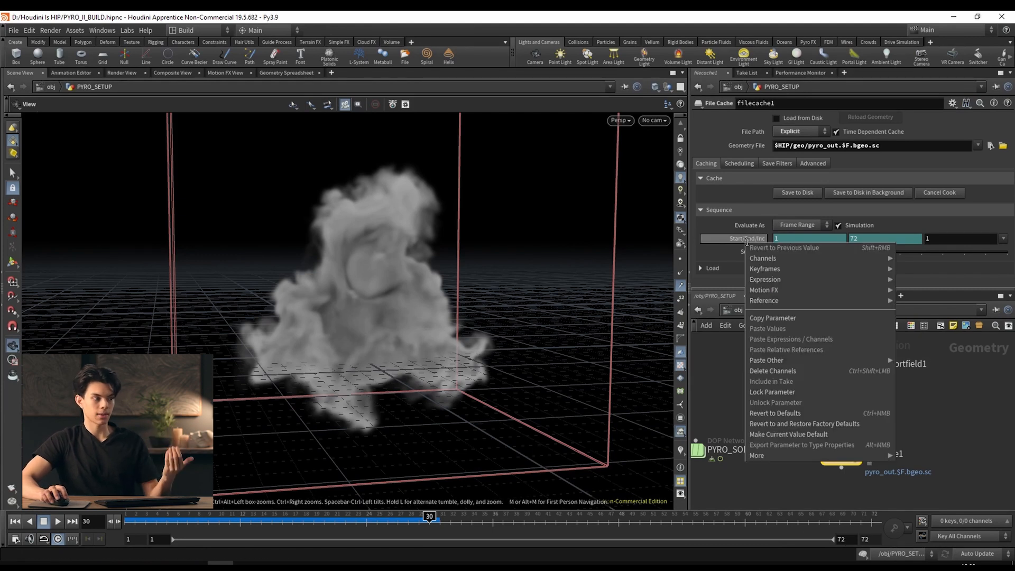
click(792, 373)
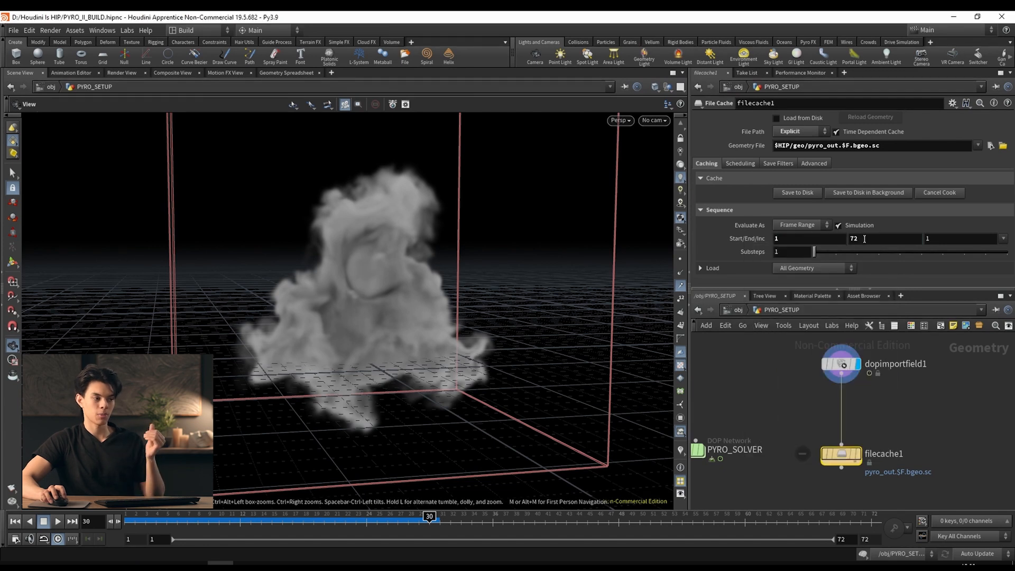
Save the filecache1 sequence to disk and scrub through its later frames to check the cached smoke.
click(807, 192)
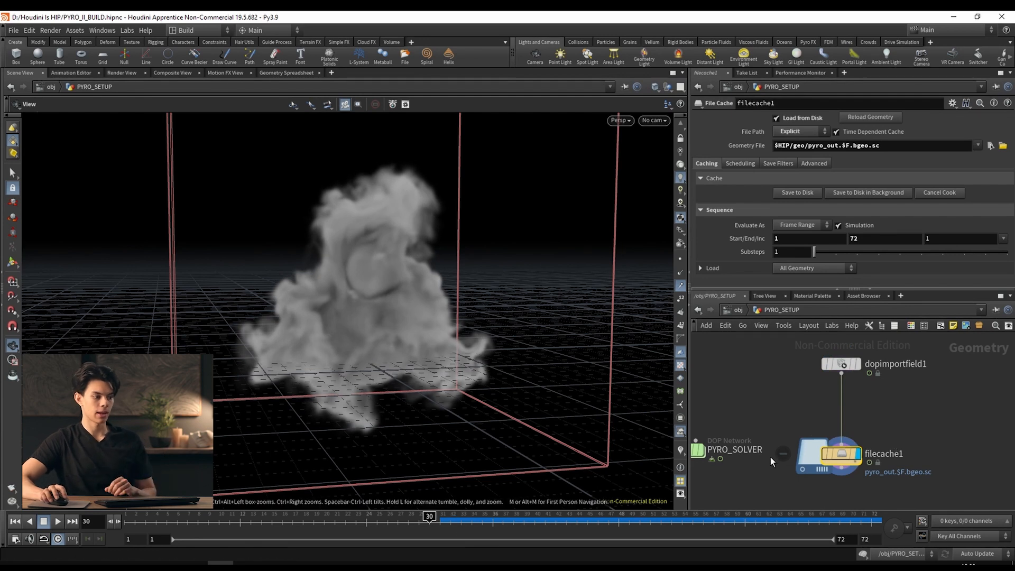
mouse_move(851, 465)
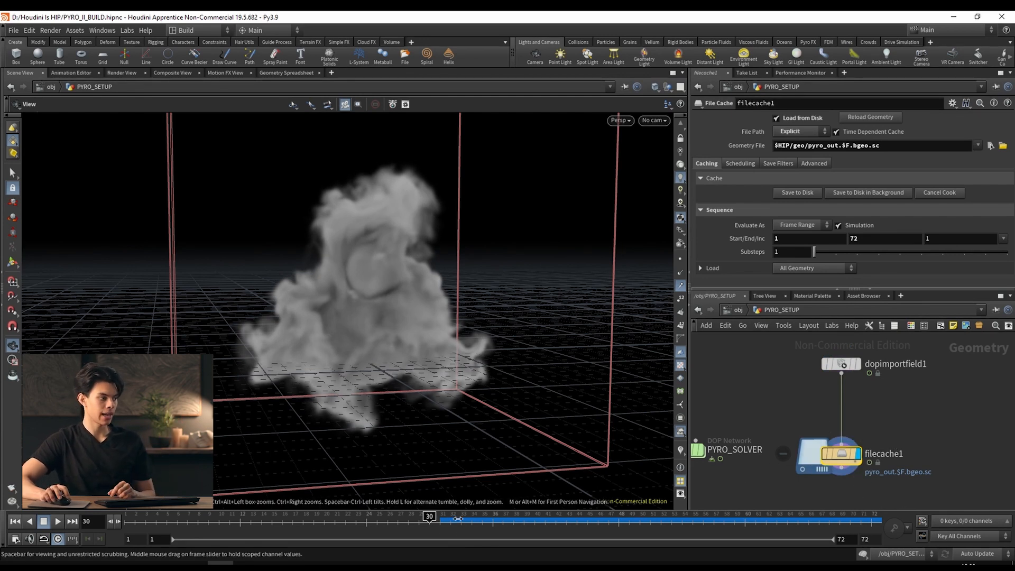
drag(430, 521, 776, 522)
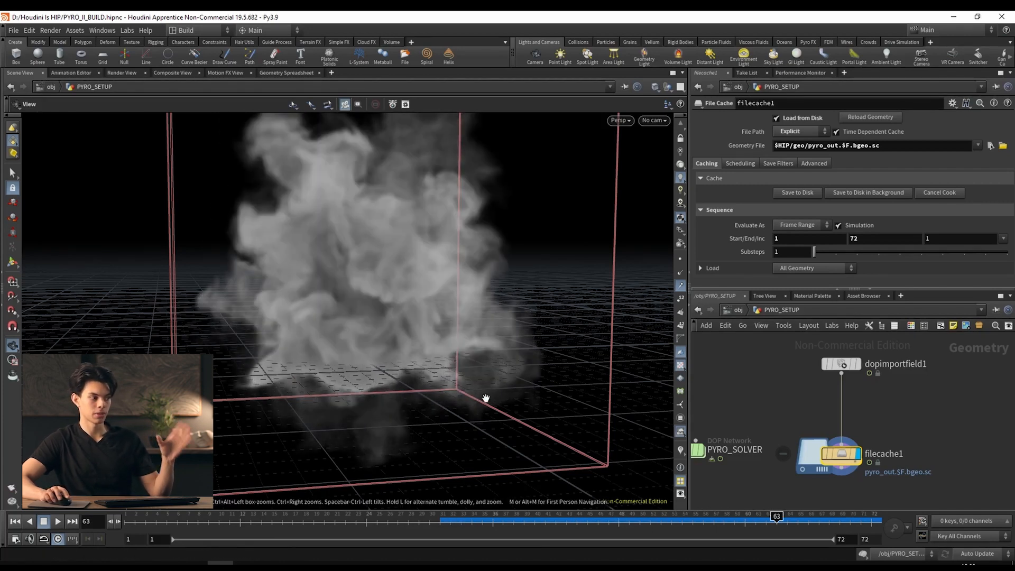
drag(485, 399, 495, 342)
drag(550, 522, 789, 519)
scroll(740, 434, down, 3)
middle_drag(740, 434, 829, 414)
scroll(841, 415, up, 2)
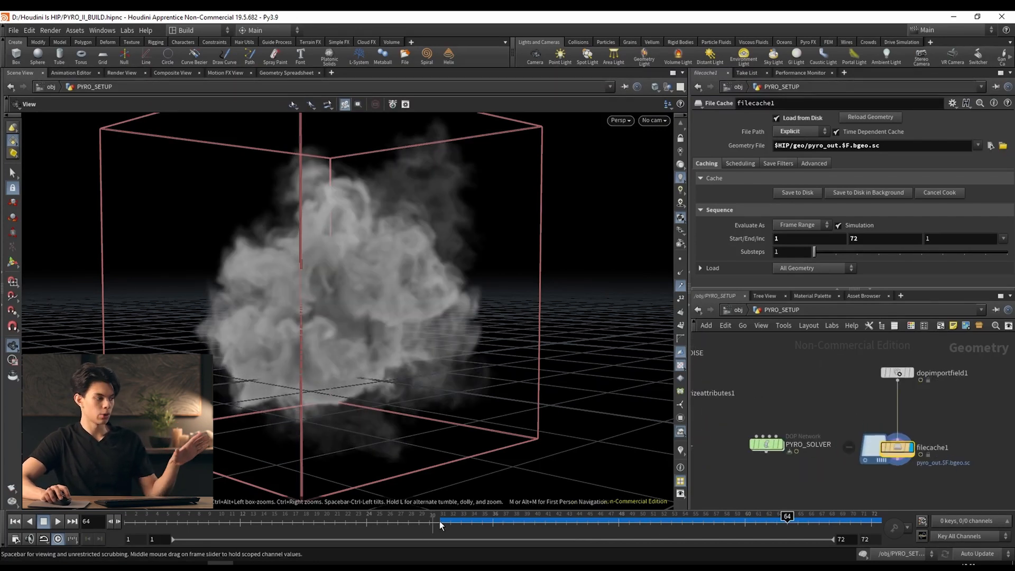
drag(458, 522, 714, 521)
Compare the PYRO_SOLVER and filecache1 nodes while scrubbing through the blue cached range up to frame 72.
click(777, 447)
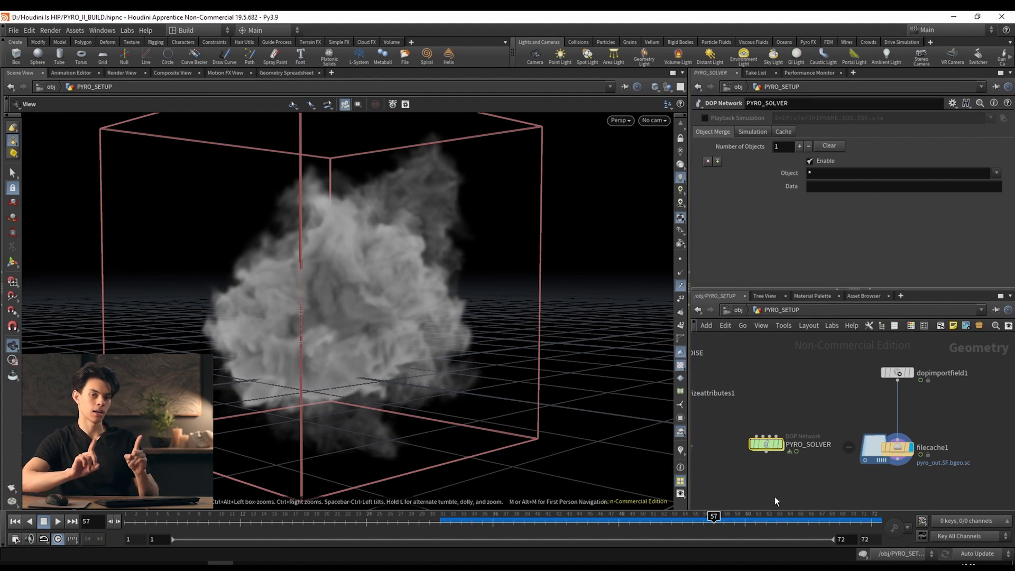
drag(432, 525, 873, 523)
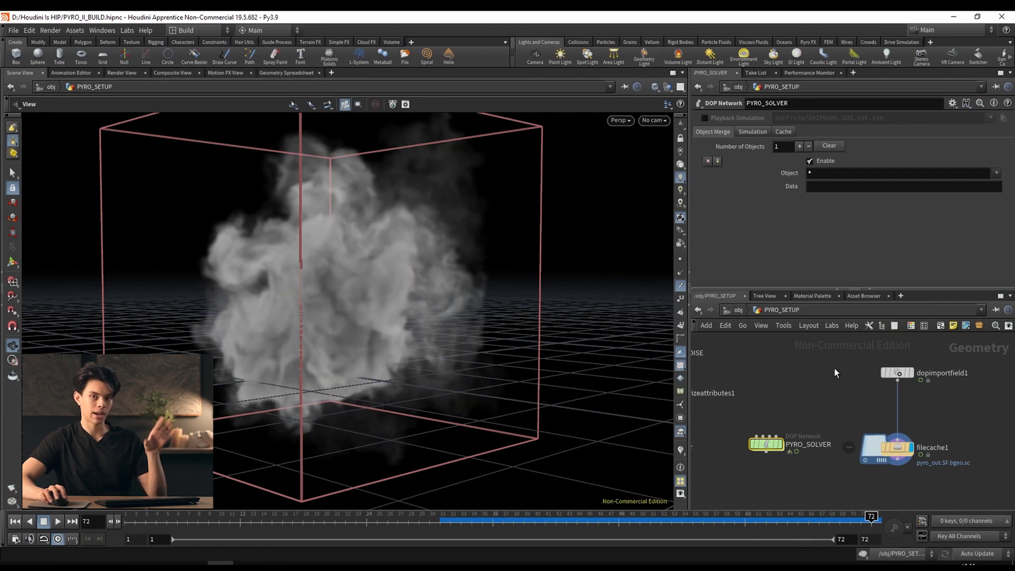
click(894, 449)
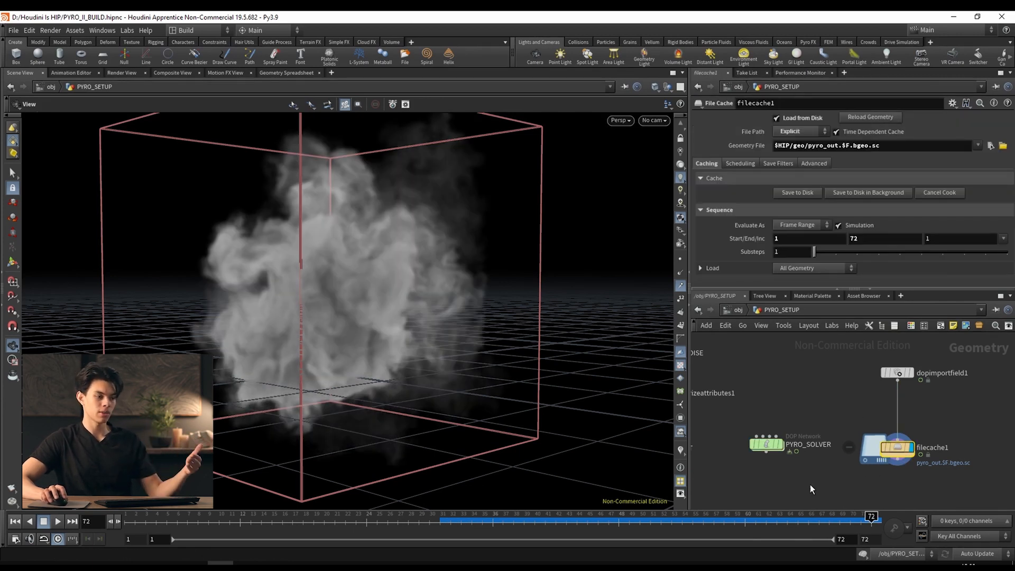
click(768, 444)
click(439, 522)
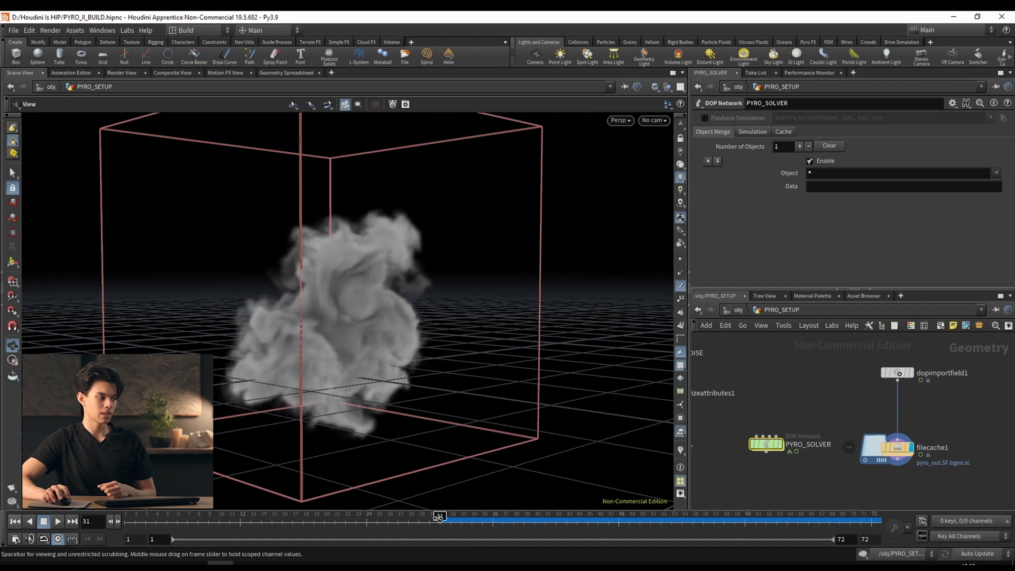
drag(439, 519, 961, 525)
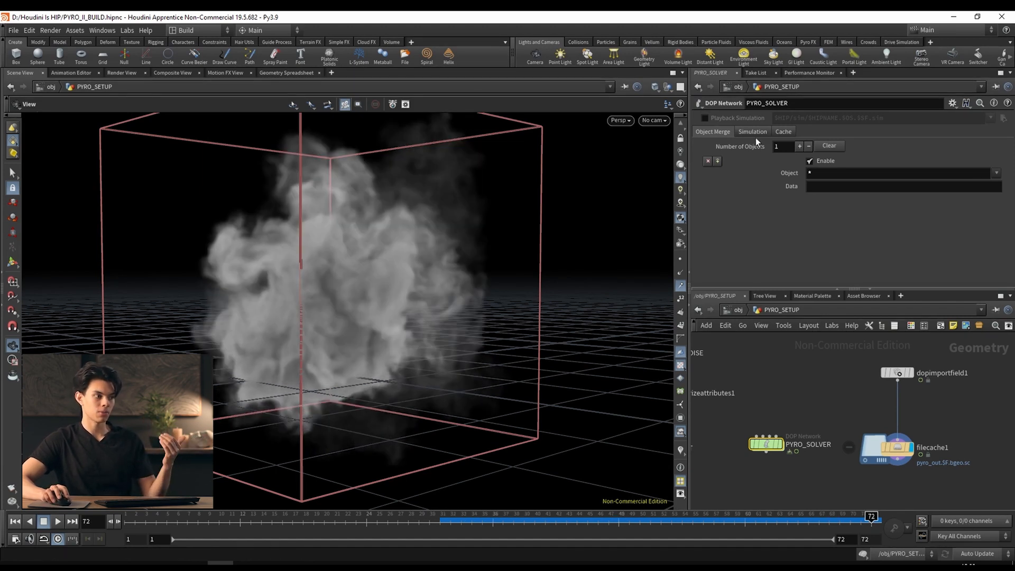
Review the PYRO_SOLVER's cache settings, including Cache Simulation, and compare them with filecache1's disk caching settings.
click(782, 131)
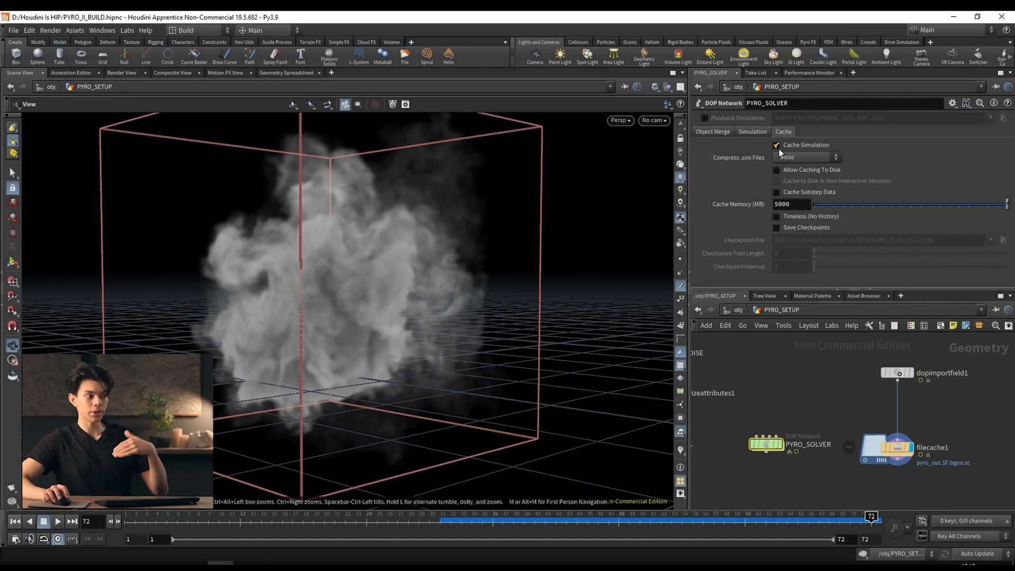
drag(547, 255, 476, 260)
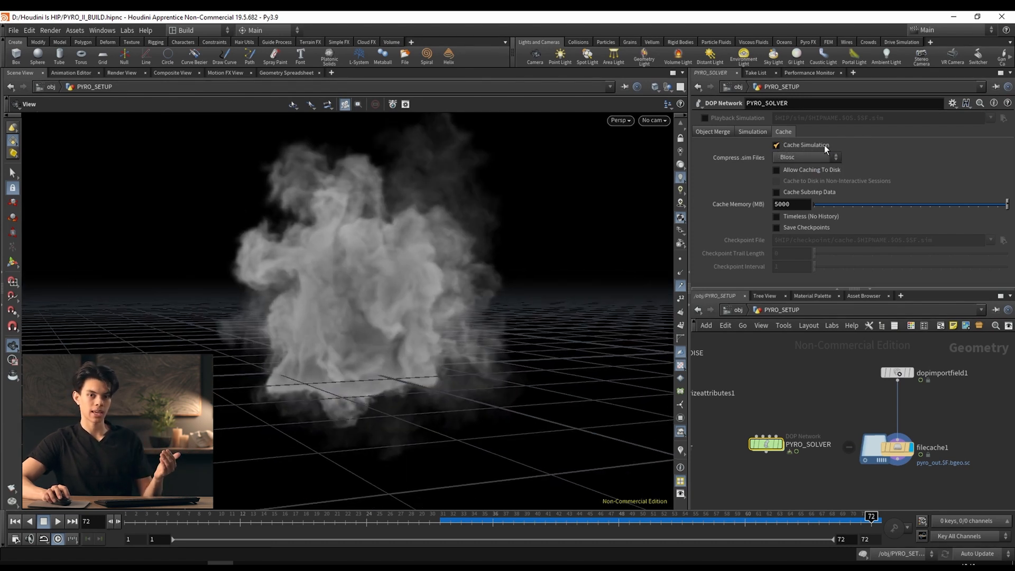
mouse_move(901, 448)
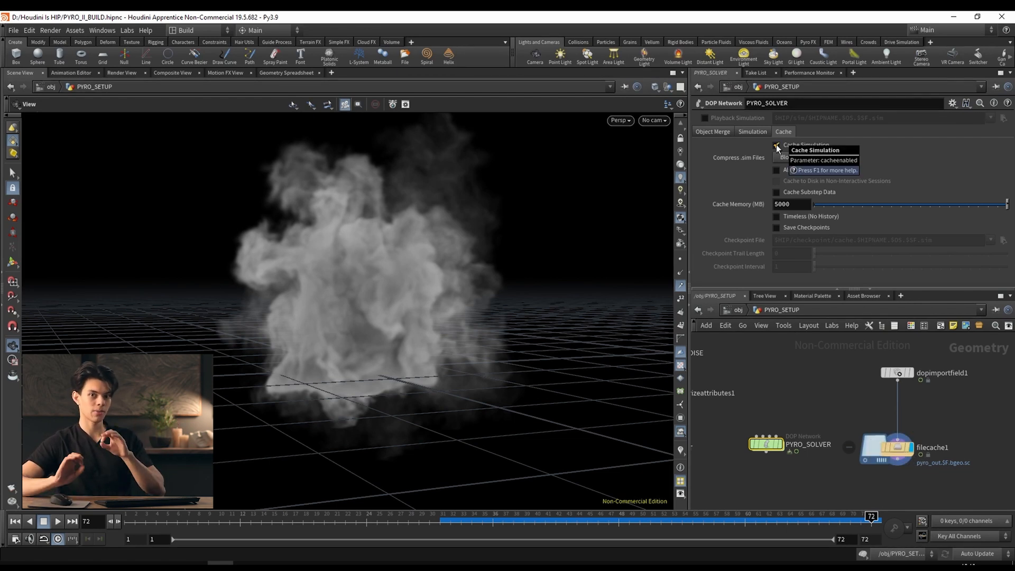
click(899, 446)
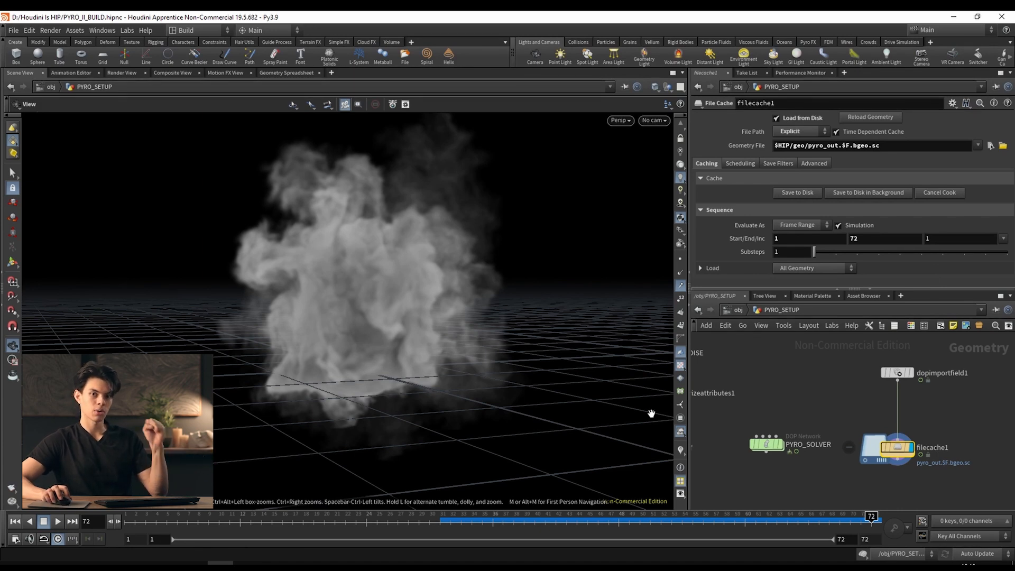
mouse_move(900, 374)
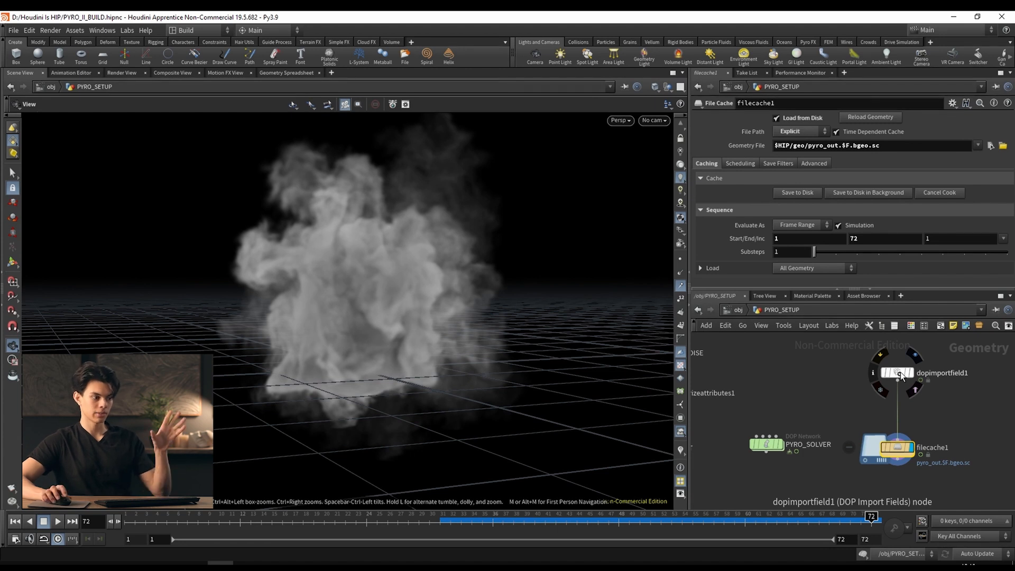
Revisit the solver and file cache nodes and inspect the cached smoke around frame 71 from several angles.
click(762, 445)
middle_drag(850, 429, 825, 400)
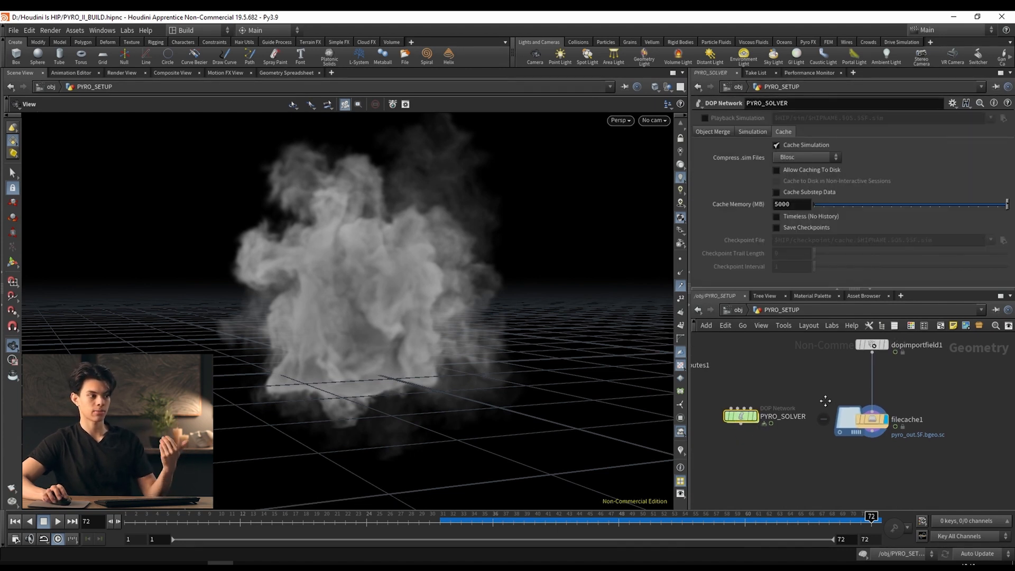
click(874, 422)
drag(825, 522, 864, 521)
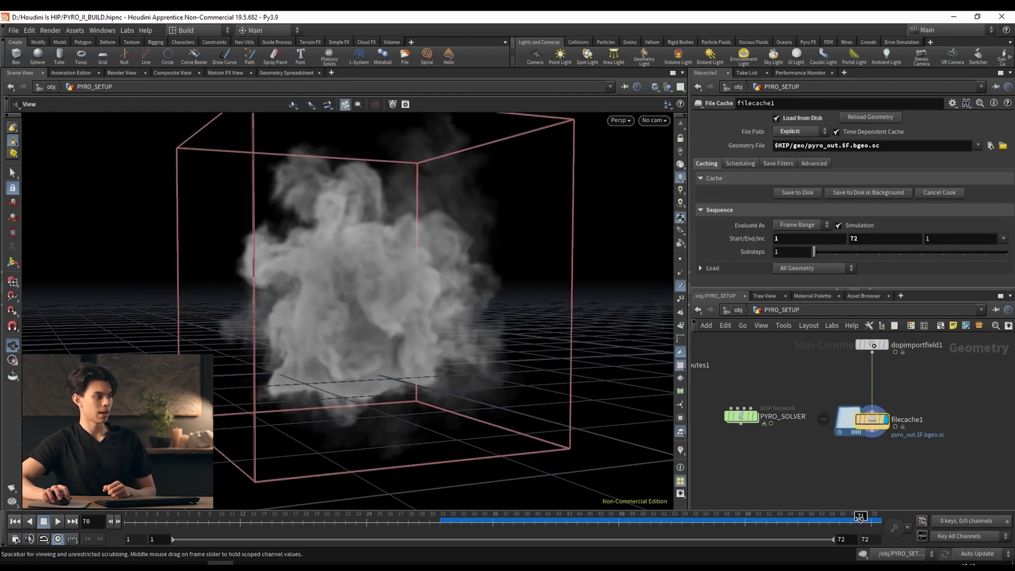
drag(521, 376, 386, 323)
drag(609, 370, 501, 347)
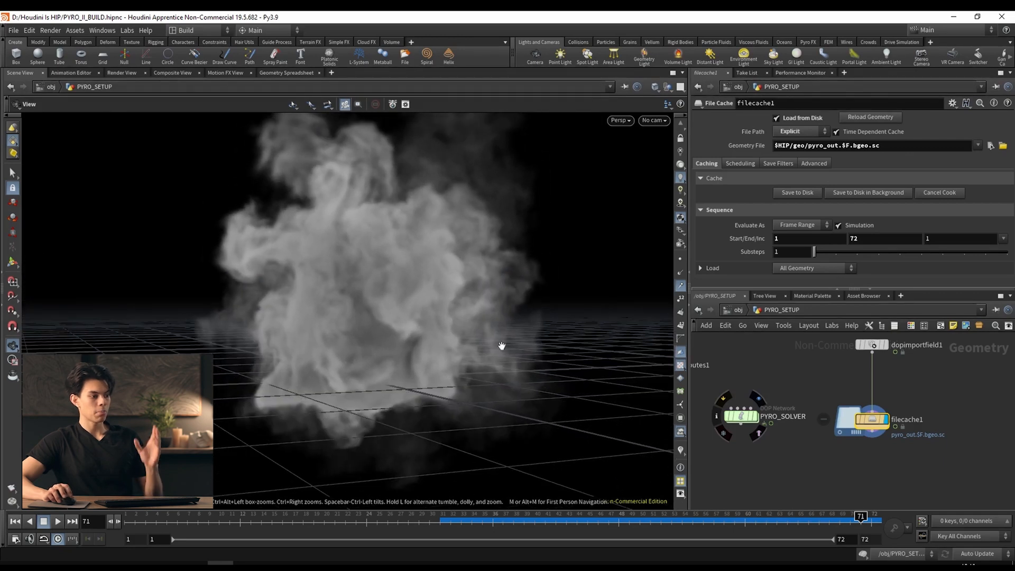
Add a Pyro Bake Volume node below filecache1, wire it to the file cache output and display it.
middle_drag(874, 485, 869, 456)
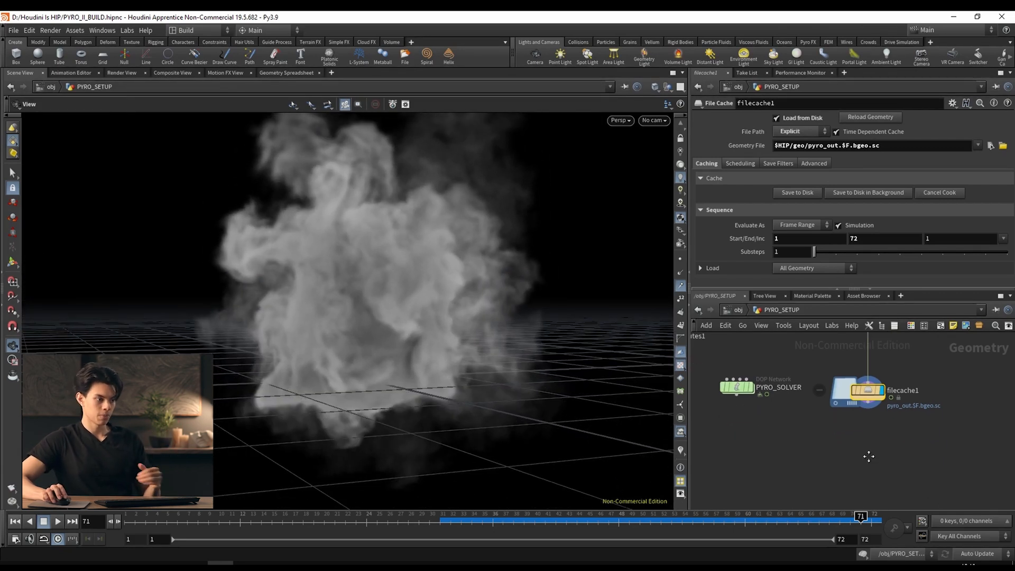
key(Tab)
text(pyro)
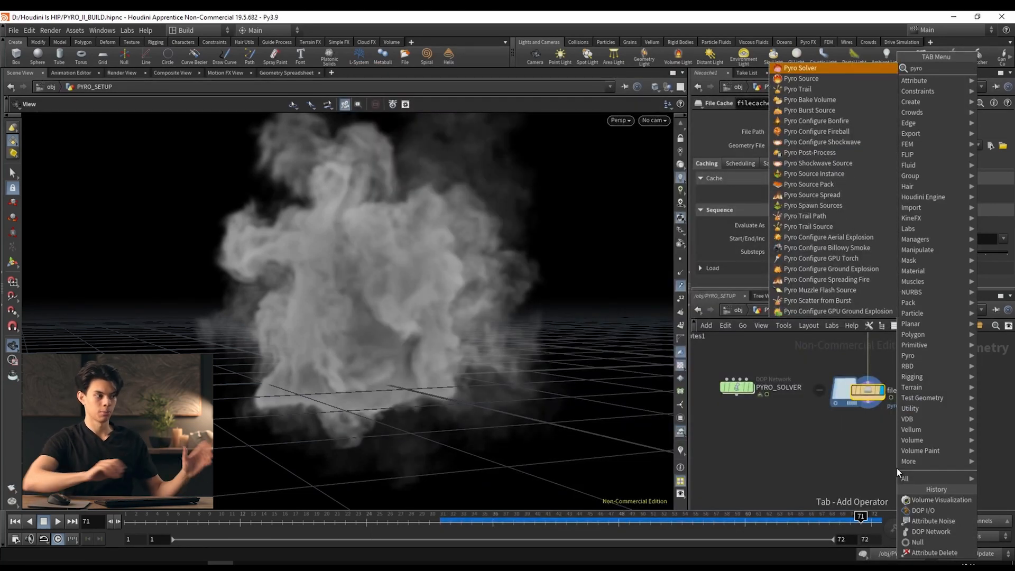
text(bake)
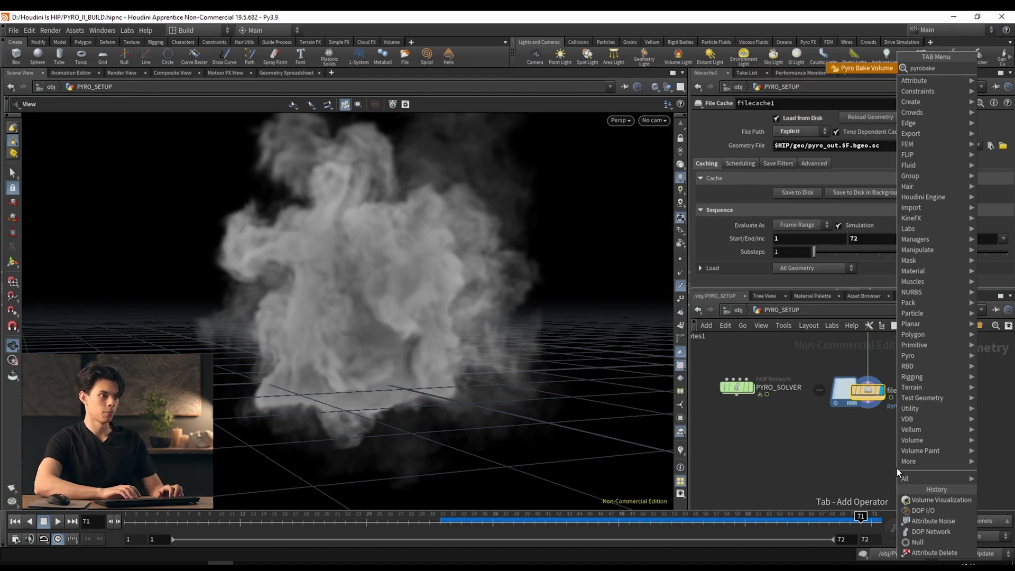
key(Return)
click(869, 457)
click(868, 403)
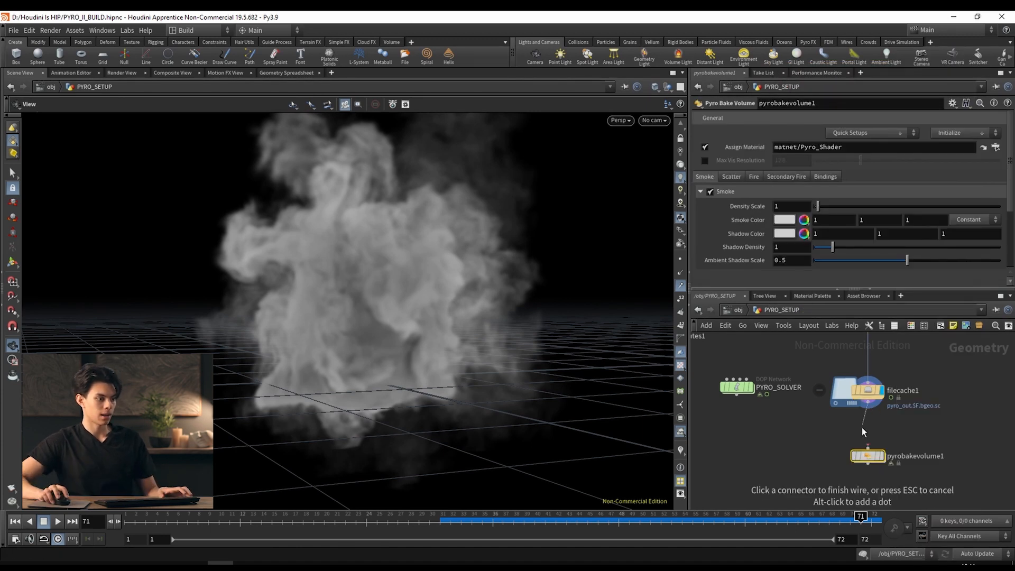
click(868, 449)
key(r)
click(871, 455)
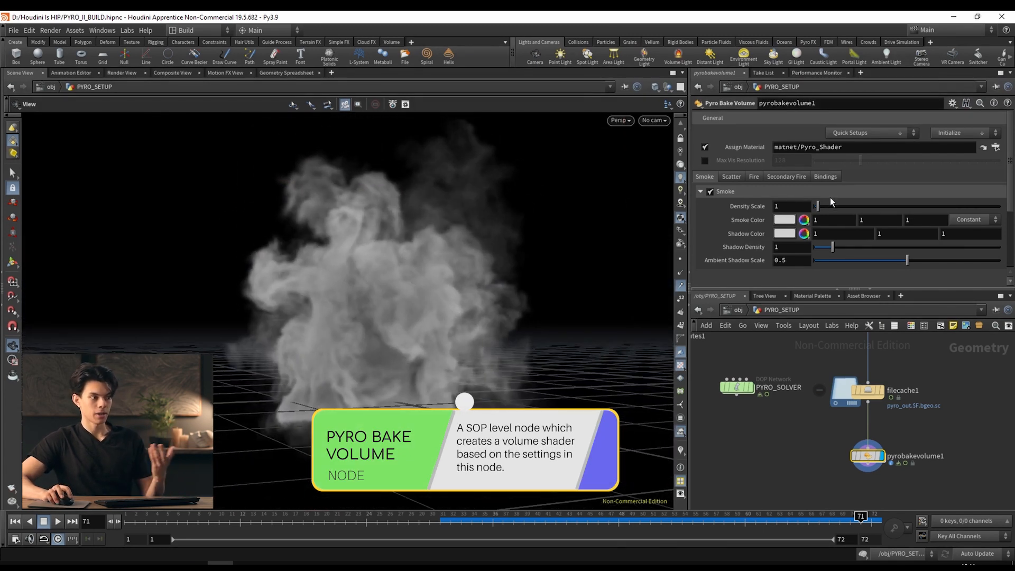
Set the smoke's Density Scale to 13.5, Shadow Density to 6.35 and Smoke Color to a dark grey of 0.044.
drag(819, 206, 864, 206)
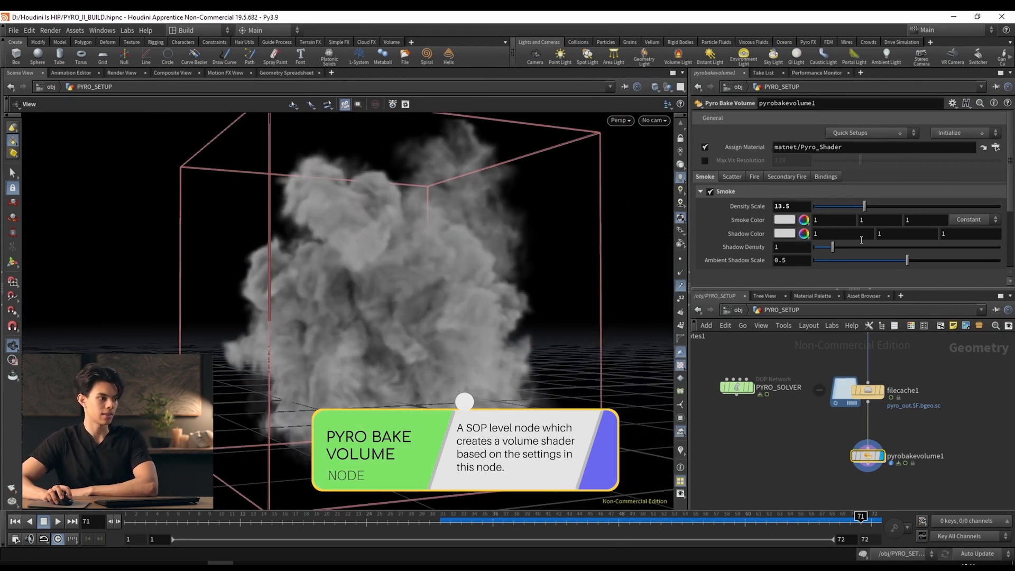
drag(862, 244, 932, 247)
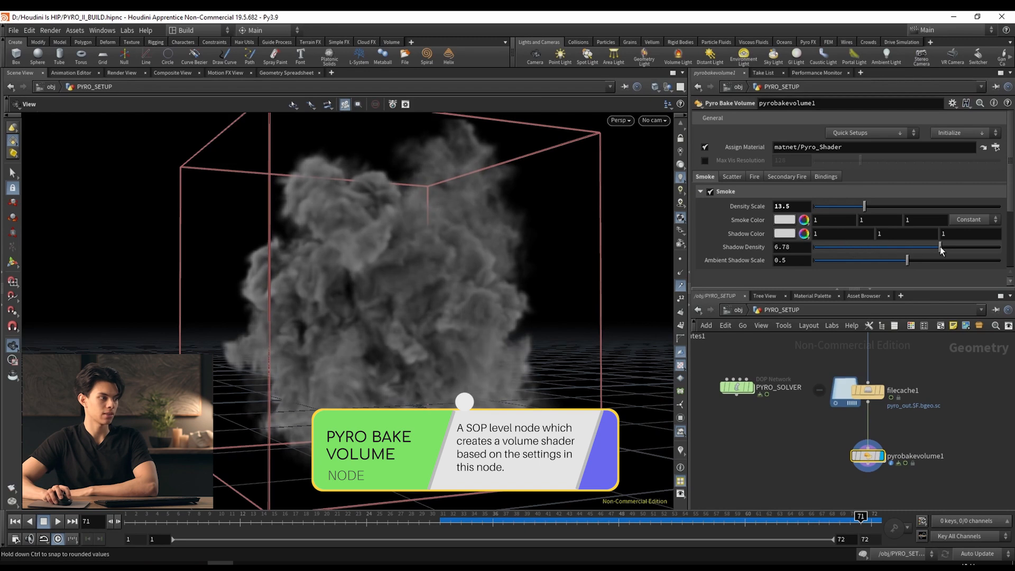
click(782, 223)
drag(827, 287, 799, 277)
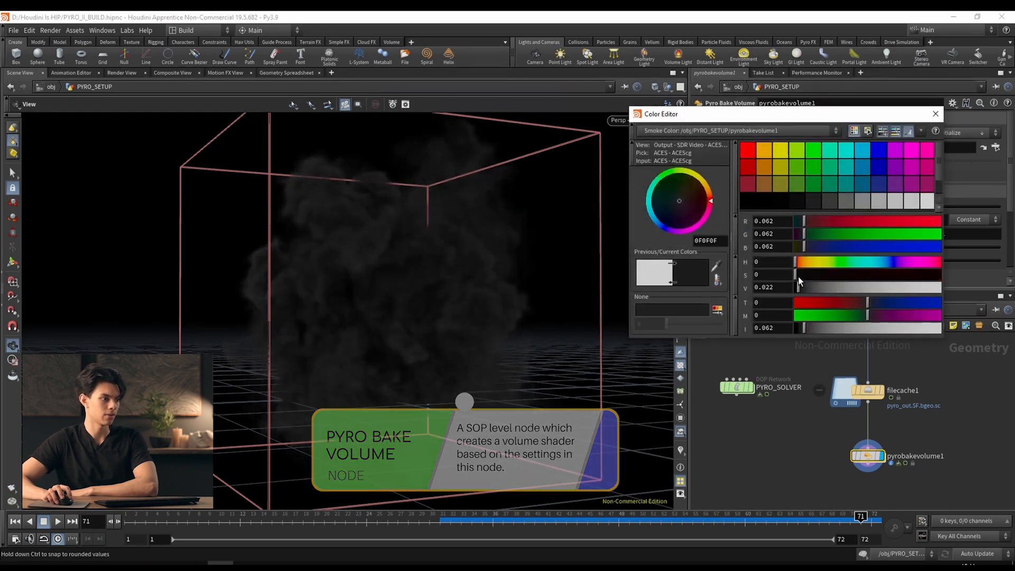
click(935, 114)
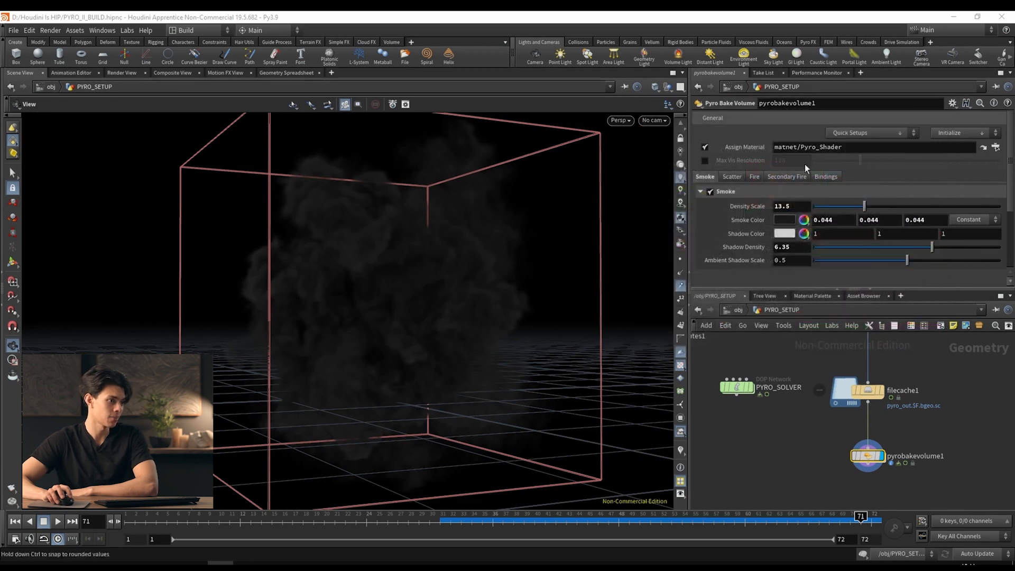
Enable Fire on the Pyro Bake Volume and look over its intensity and color ramps.
click(753, 177)
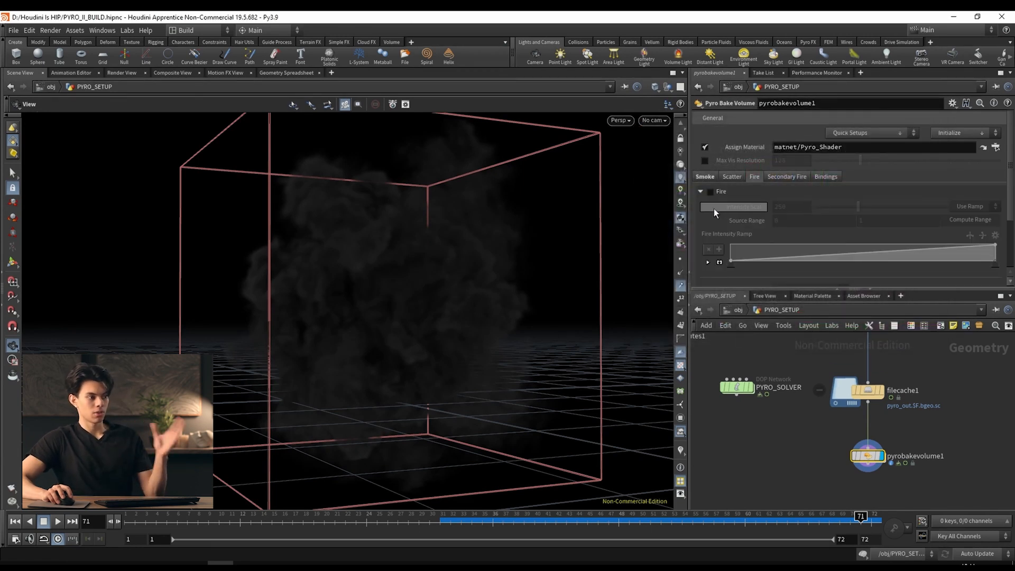
click(711, 192)
drag(649, 227, 460, 376)
scroll(768, 240, down, 3)
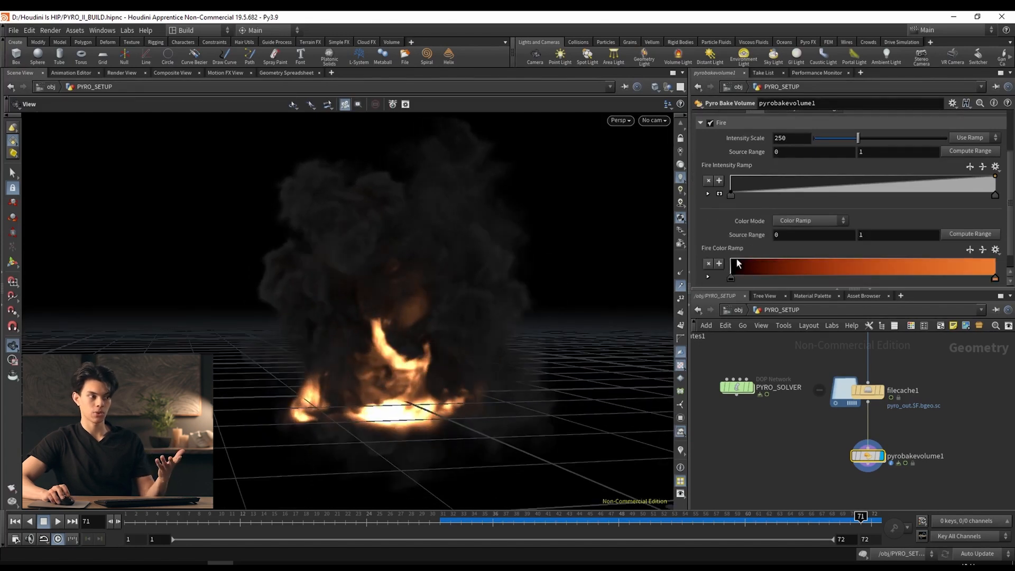
Scrub from frame 13 to frame 51 to check the shaded fire, and review the assigned matnet/Pyro_Shader material.
scroll(739, 264, up, 1)
click(251, 523)
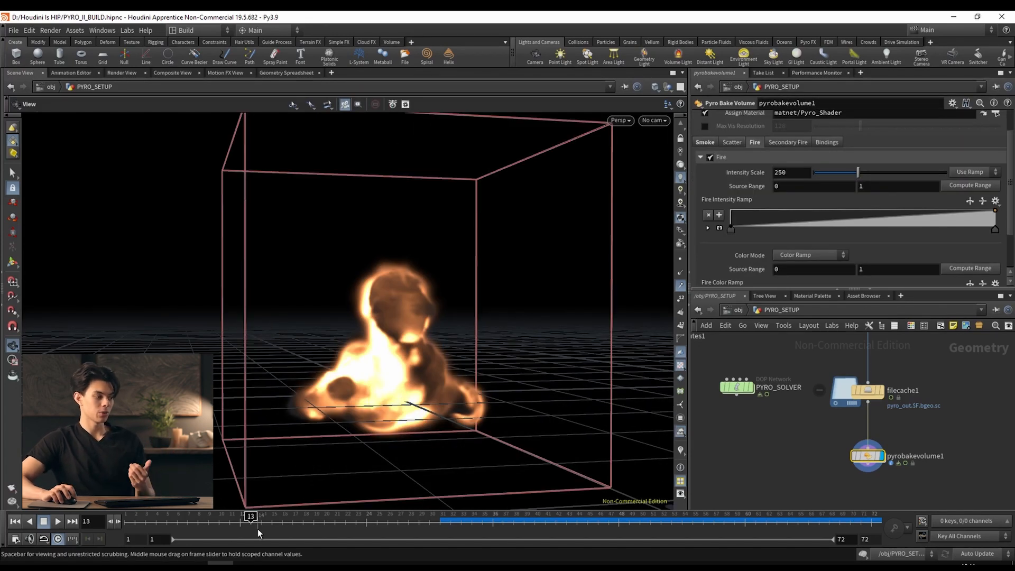
drag(258, 529, 651, 523)
drag(420, 302, 424, 335)
scroll(798, 224, up, 1)
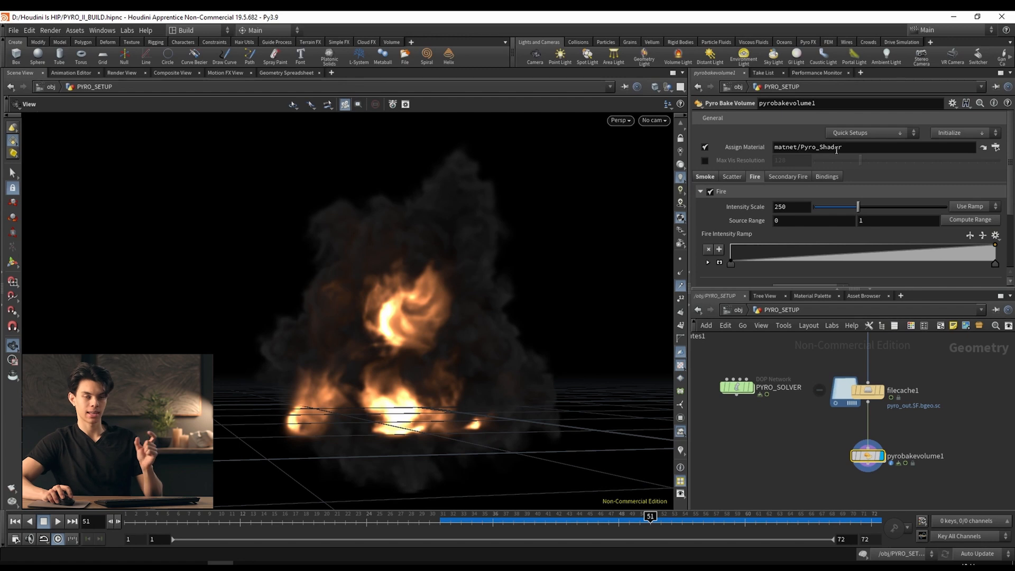
drag(859, 147, 814, 150)
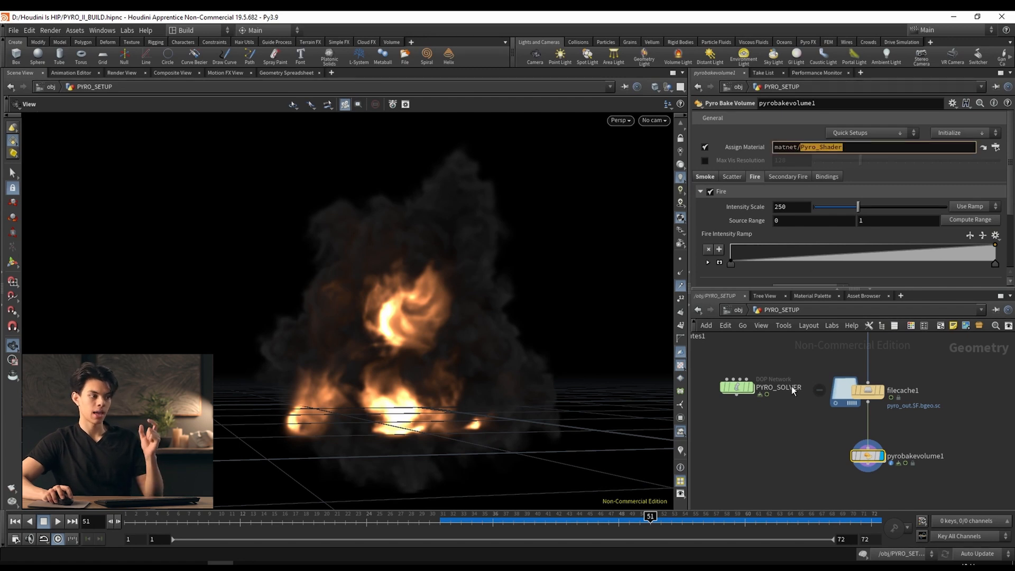
click(812, 471)
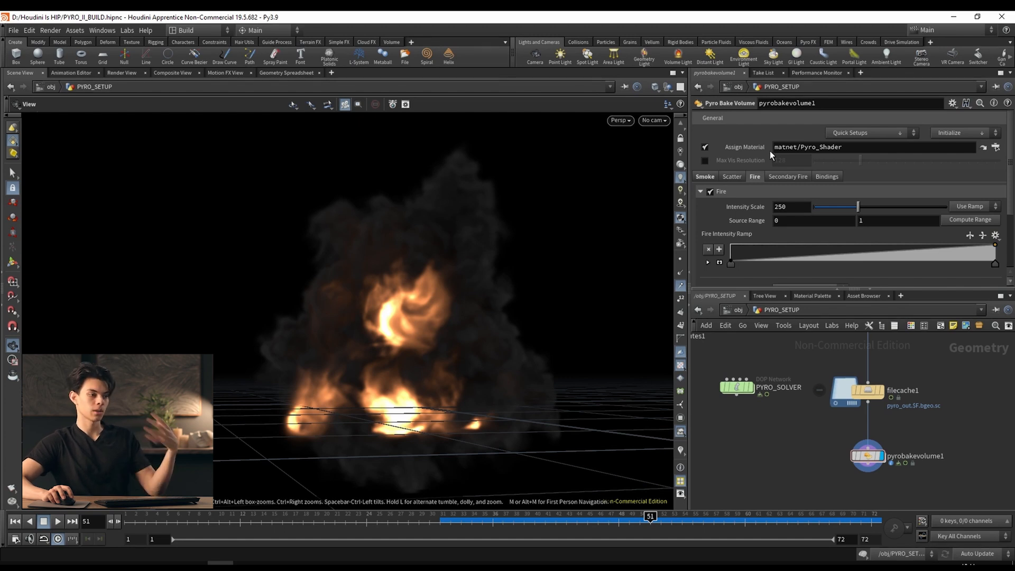
Enable Scatter on the Pyro Bake Volume and check the scatter volume in the node's information and on the explosion.
click(737, 180)
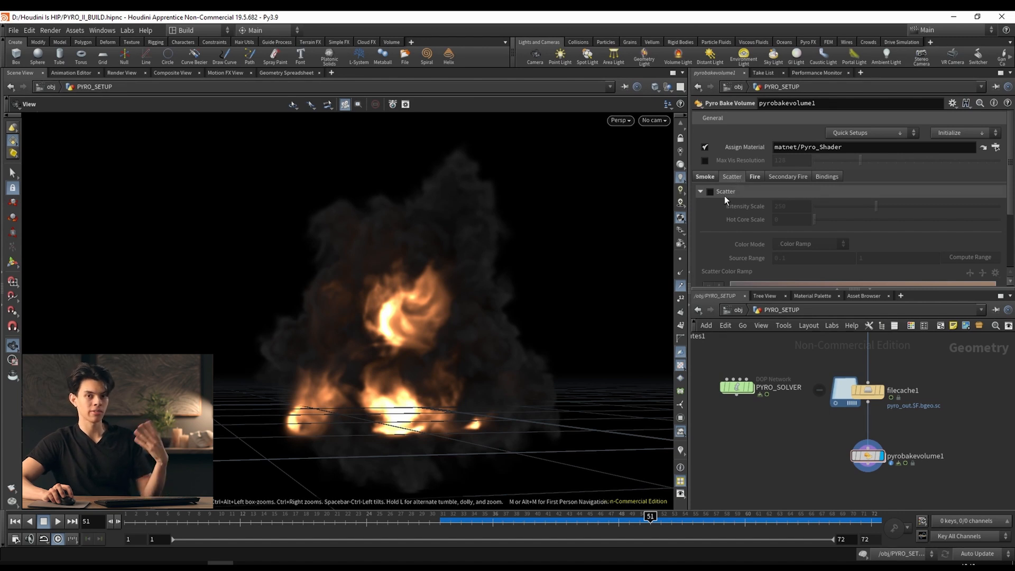
middle_click(871, 457)
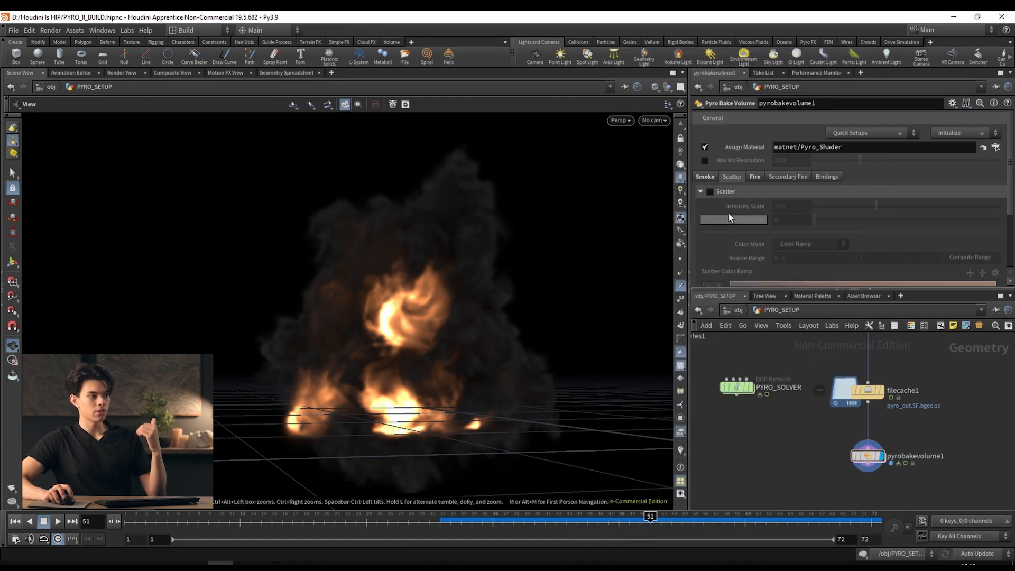
middle_click(867, 456)
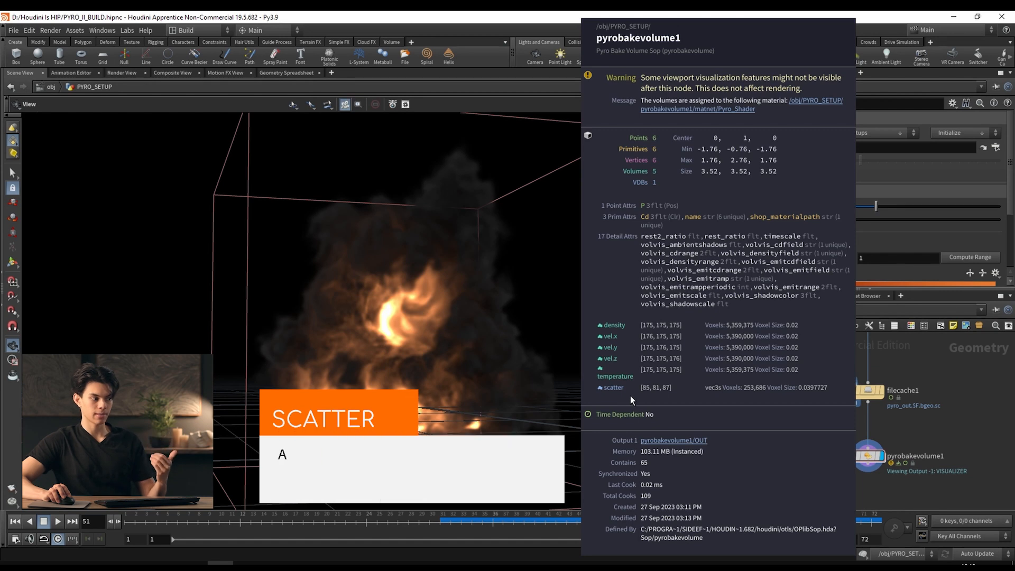
drag(349, 345, 457, 337)
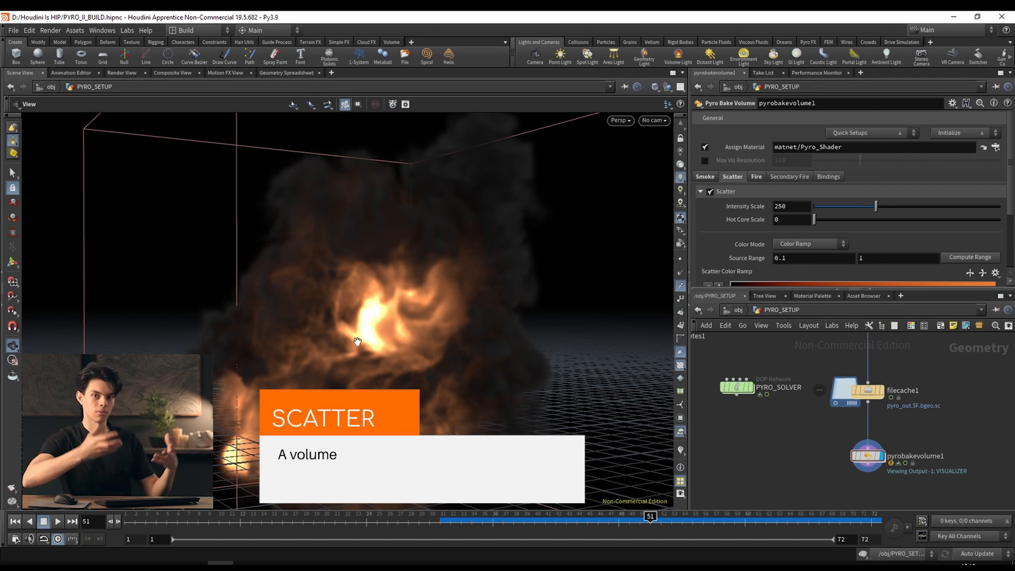
drag(338, 343, 323, 330)
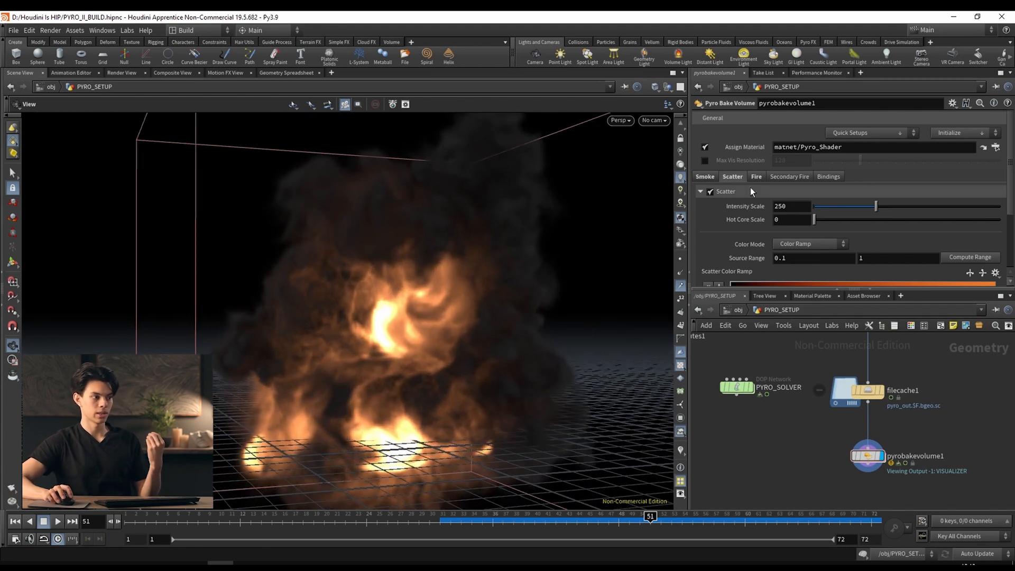
Switch Fire off to inspect the scatter glow alone, and switch Fire back on.
click(764, 179)
click(710, 192)
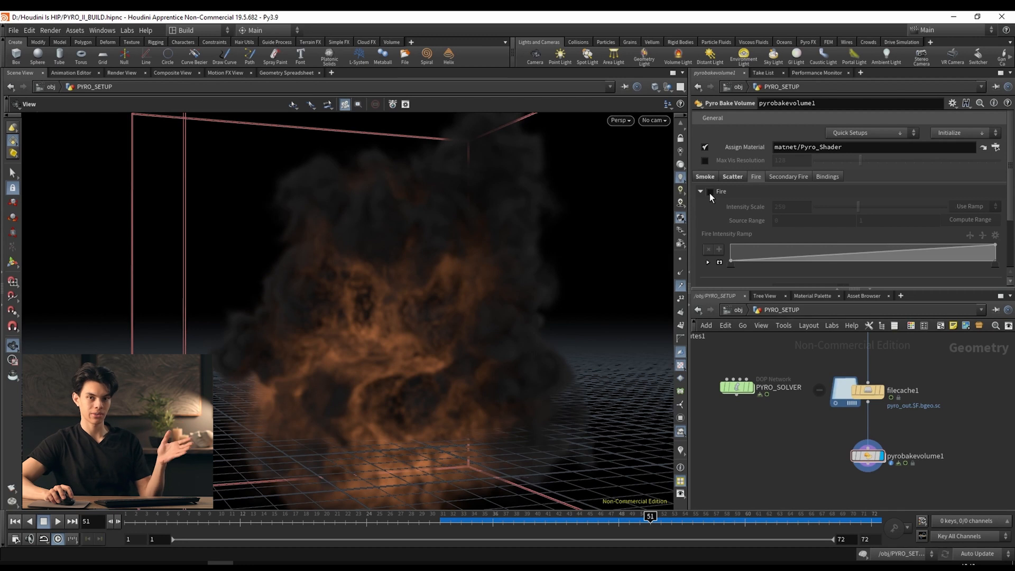
click(710, 192)
drag(420, 337, 492, 341)
Try a blue color at the end of the Scatter Color Ramp and restore the orange ramp.
click(733, 176)
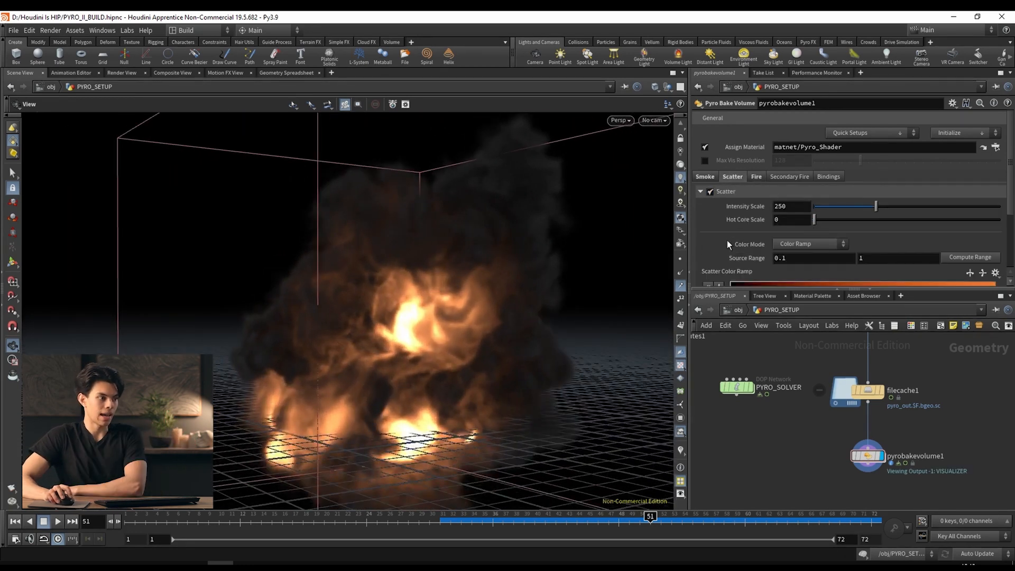
scroll(730, 242, down, 2)
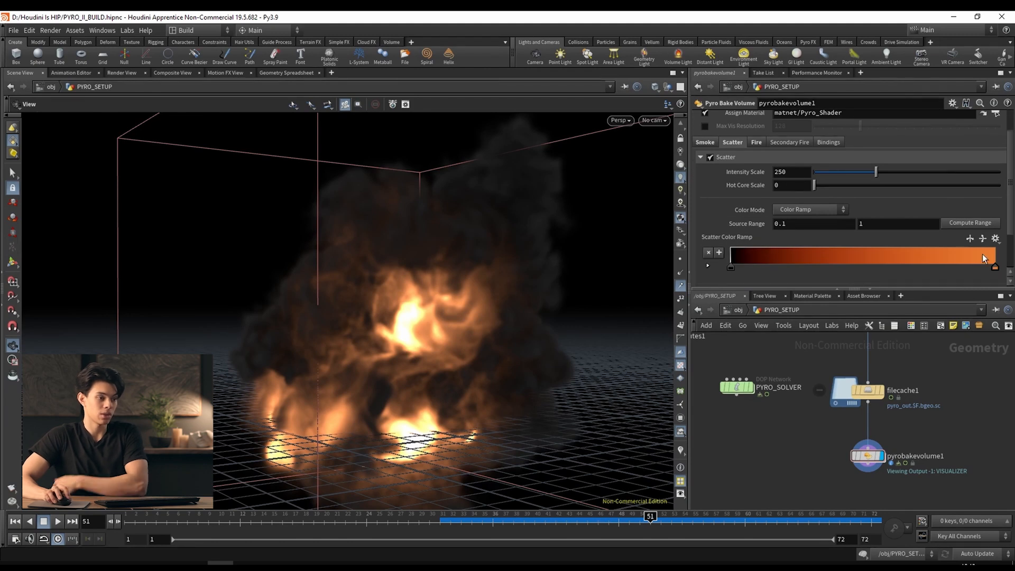
double_click(994, 268)
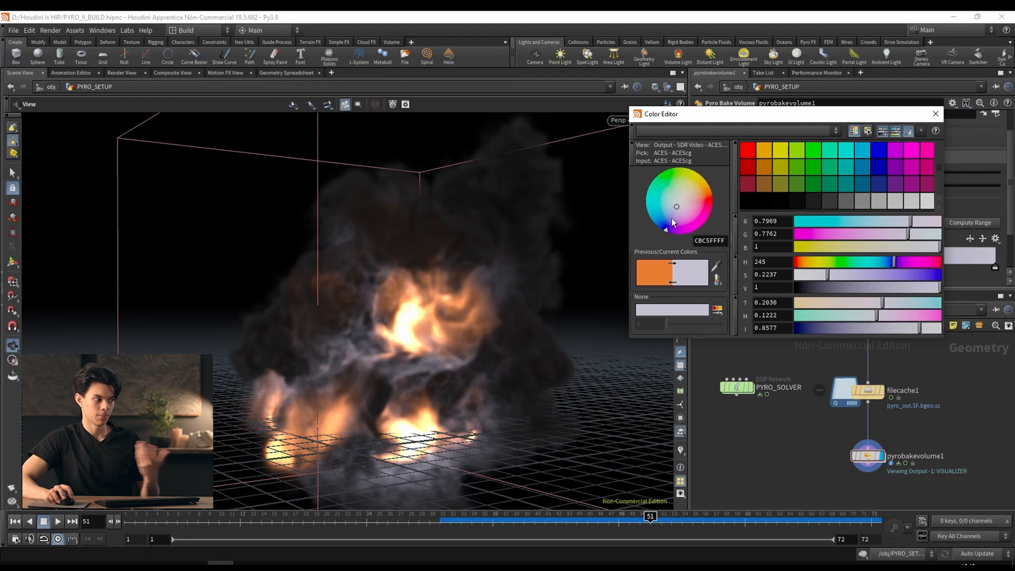
click(660, 224)
click(936, 114)
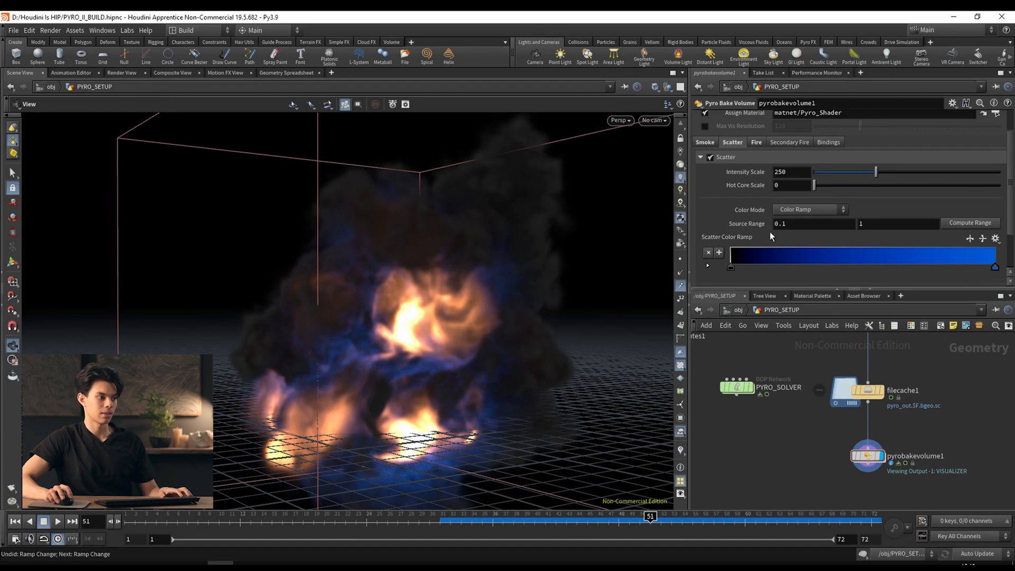
double_click(996, 270)
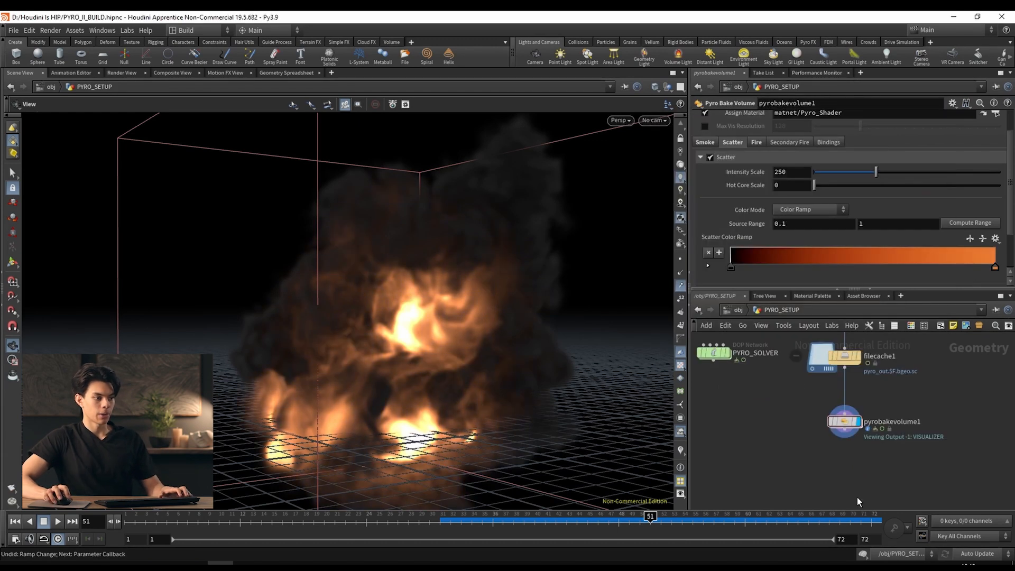
Add a Null node below pyrobakevolume1, connect it to the bake volume and rename it PYRO_RENDER.
key(Tab)
text(null)
key(Return)
click(857, 498)
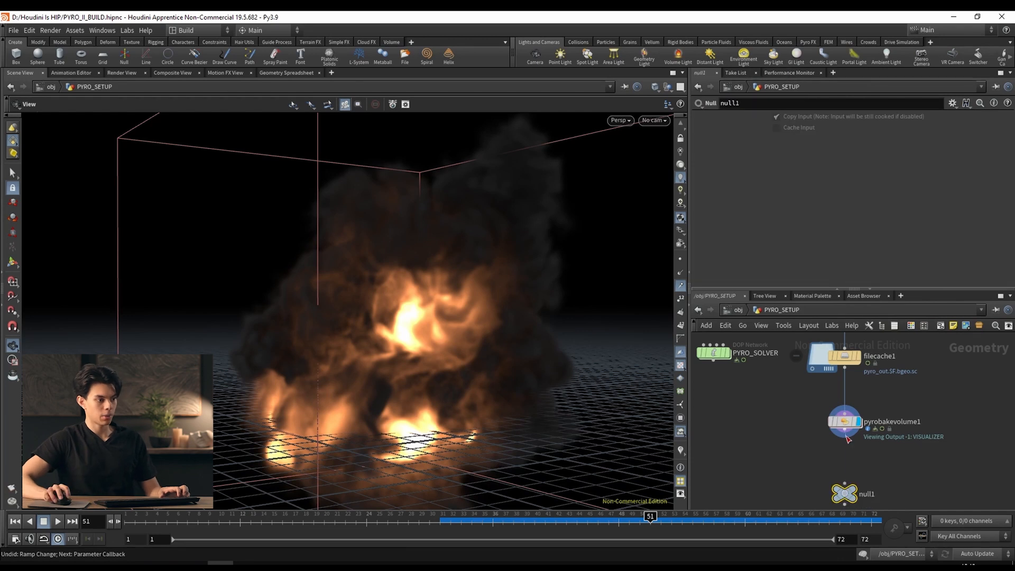
double_click(866, 495)
text(P)
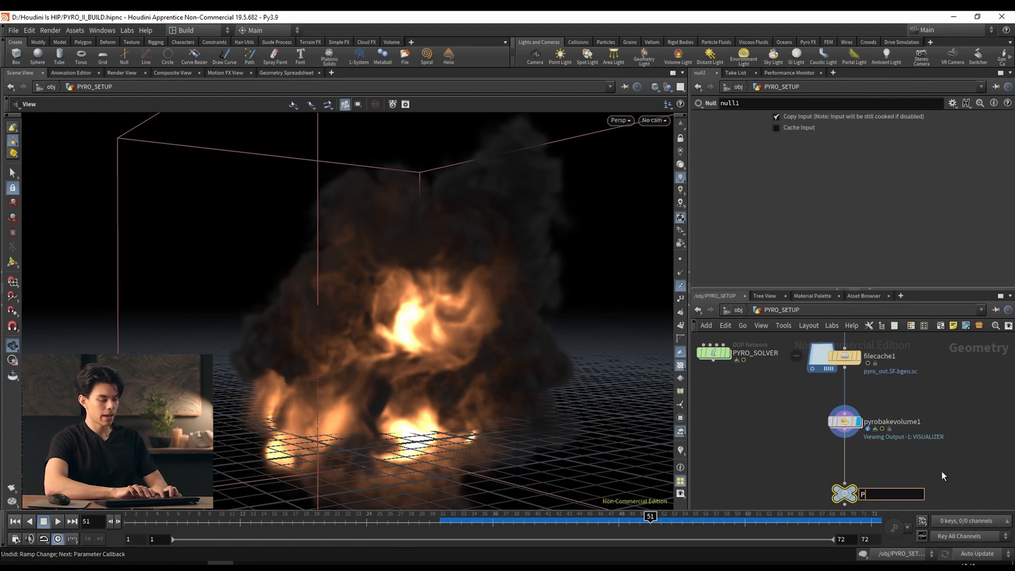
text(YRO_RENDER)
key(Return)
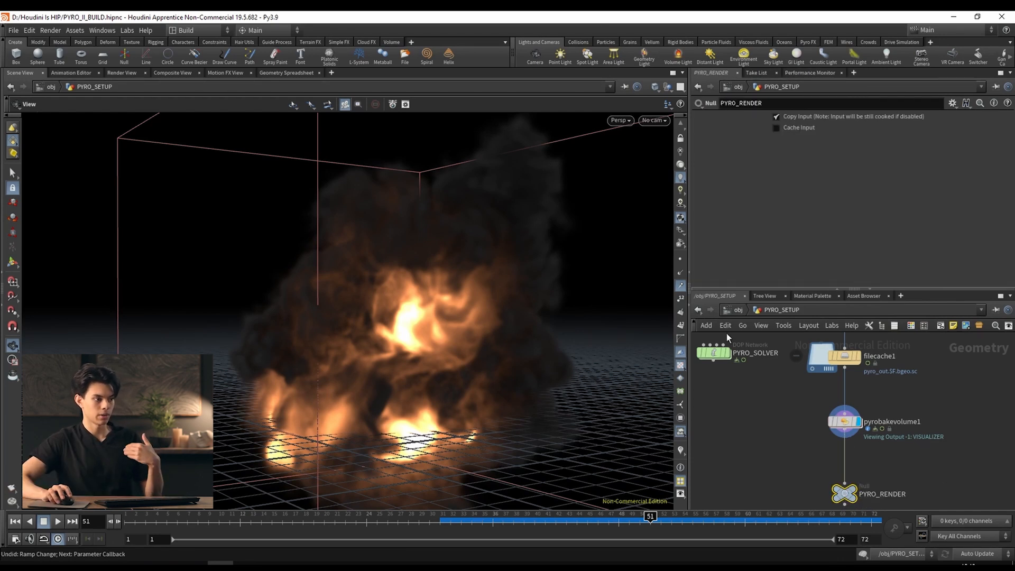
Leave the PYRO_SETUP network for the stage context and add a SOP Import node there.
click(735, 310)
click(741, 310)
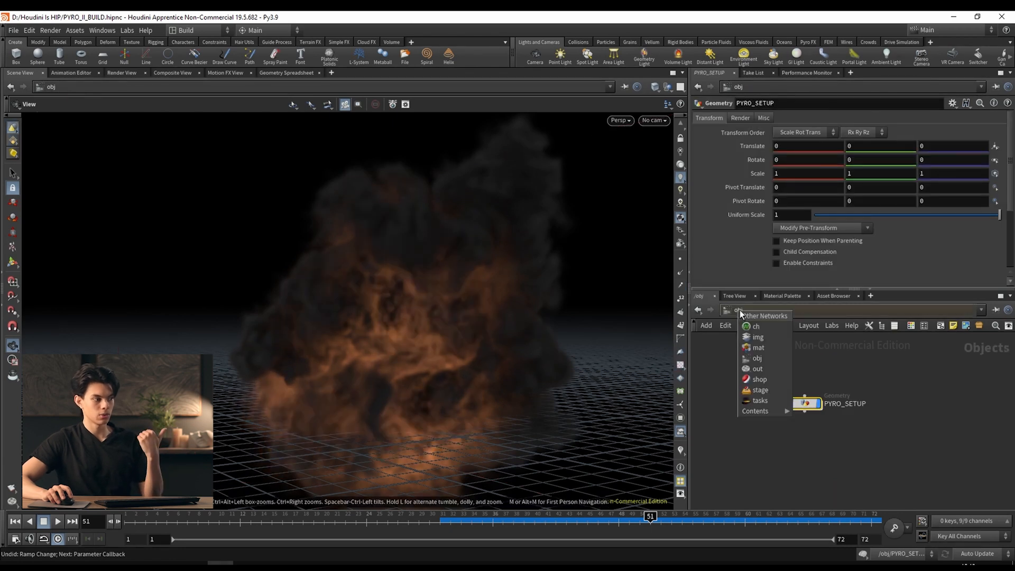
click(761, 390)
key(Tab)
text(sop impo)
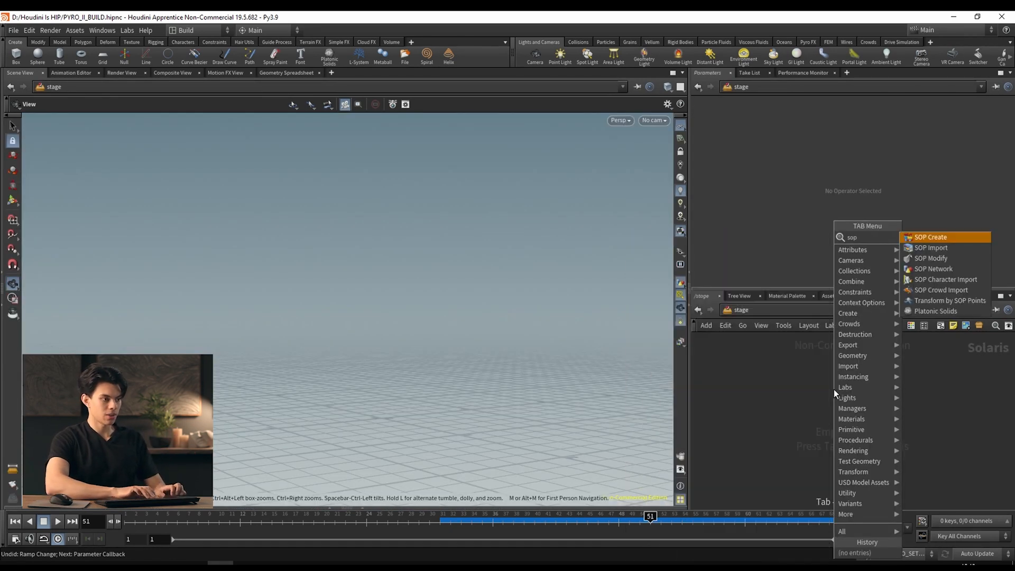
key(Return)
click(833, 389)
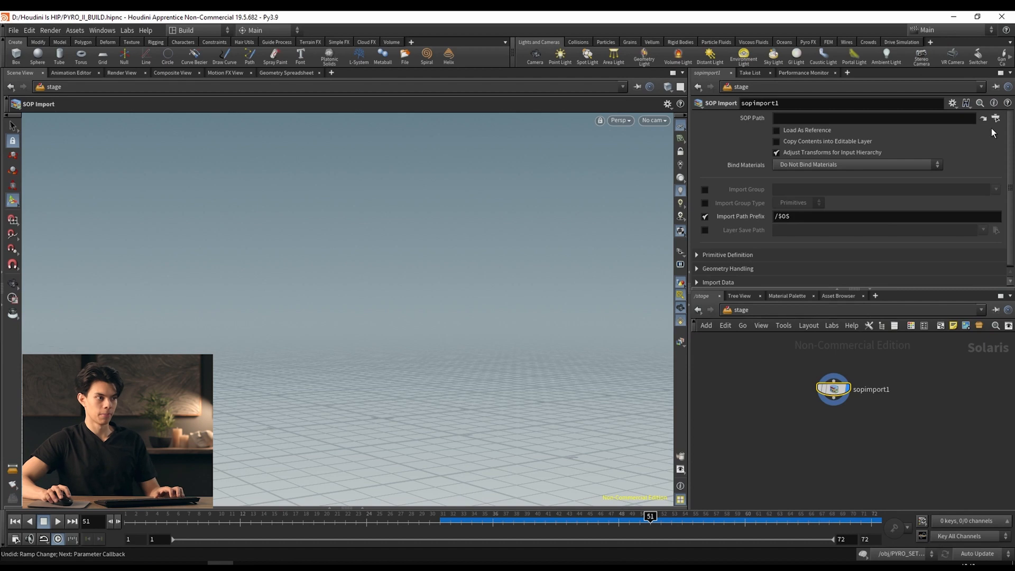
Set the SOP Import's SOP Path to /obj/PYRO_SETUP/PYRO_RENDER and view the imported explosion.
click(995, 119)
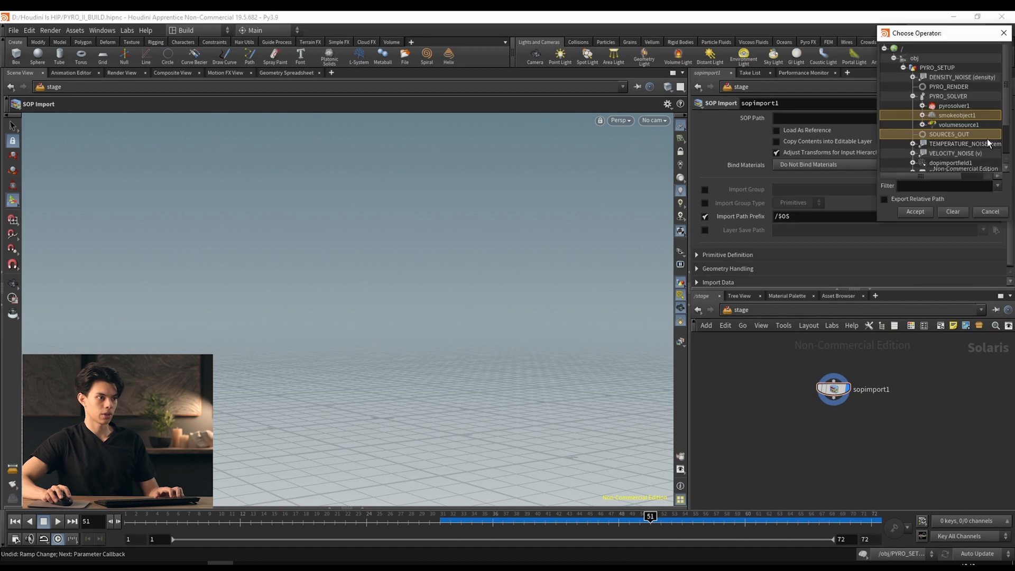
double_click(931, 87)
click(8, 285)
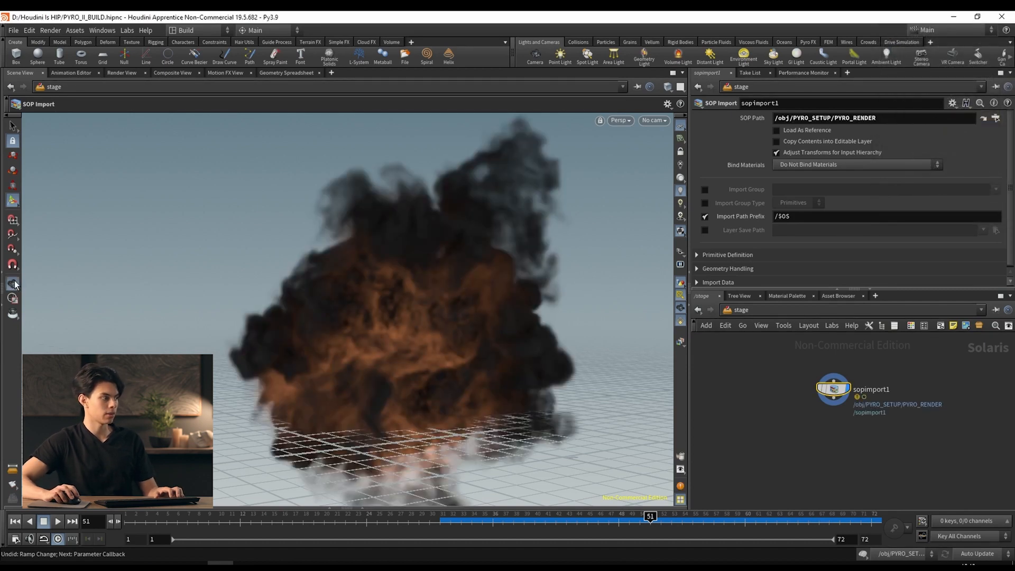
mouse_move(371, 292)
mouse_down()
mouse_move(335, 288)
mouse_move(370, 286)
mouse_move(359, 275)
mouse_up()
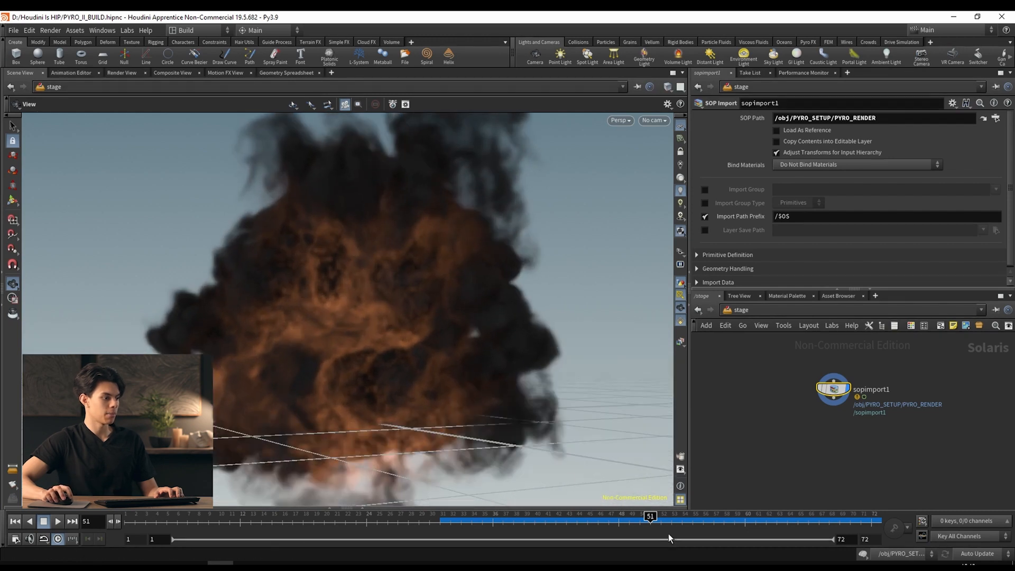
Go to frame 54, reframe the explosion and create a camera from that view below sopimport1.
drag(658, 525, 685, 527)
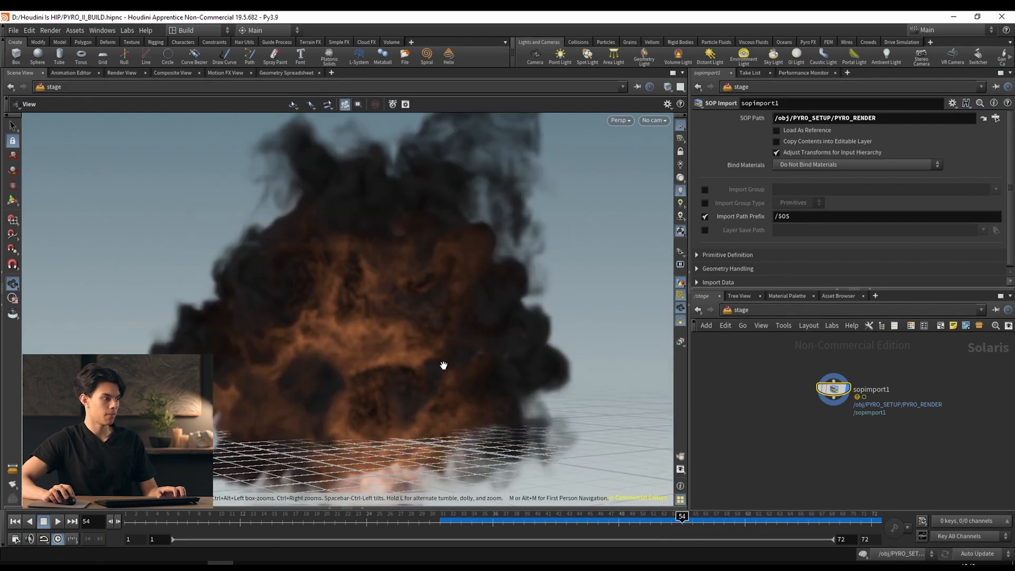
click(536, 55)
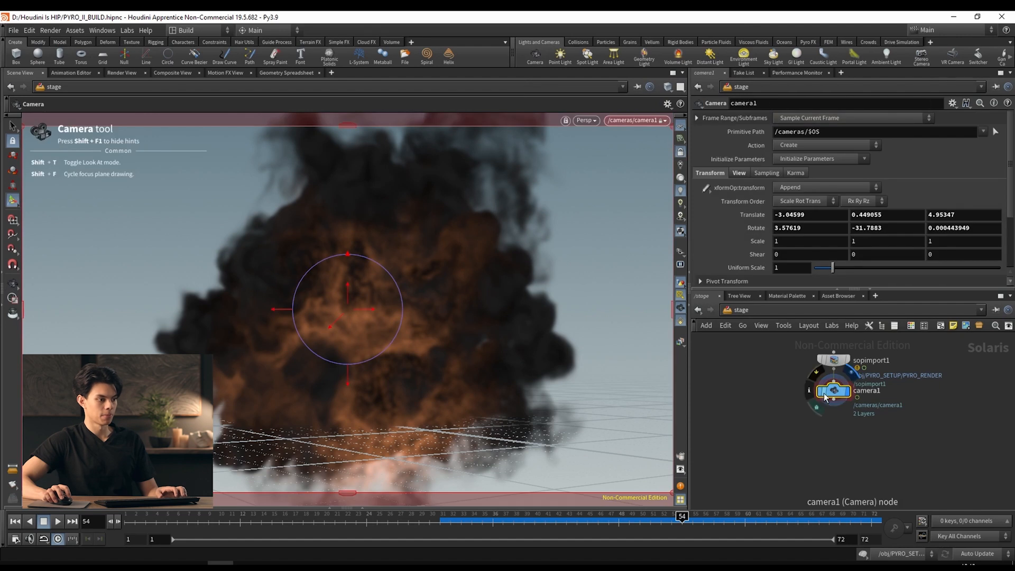
drag(835, 392, 836, 431)
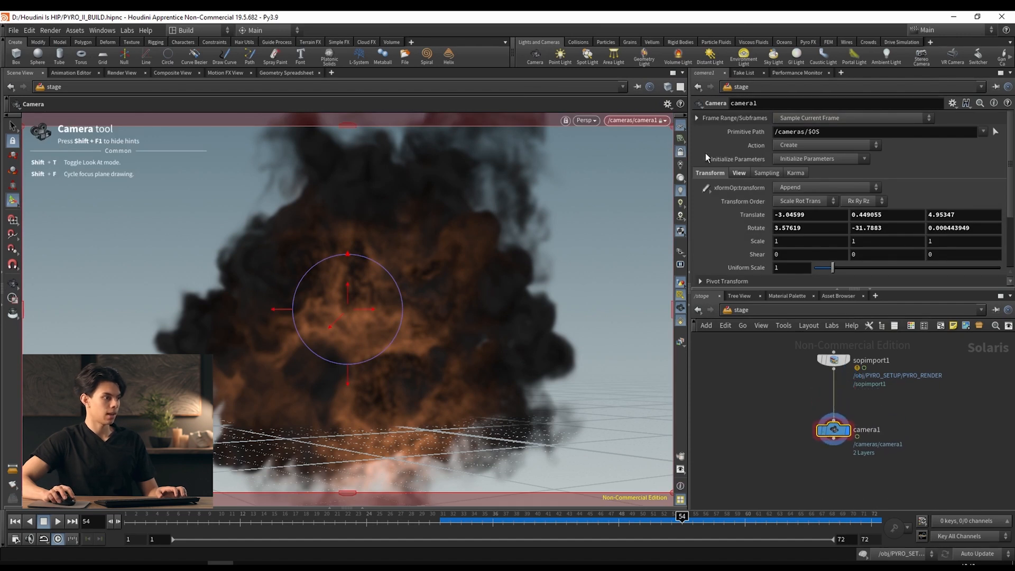
Add an area light from a wider, orbited view of the explosion, then look through /cameras/camera1 with camera locking off.
click(16, 284)
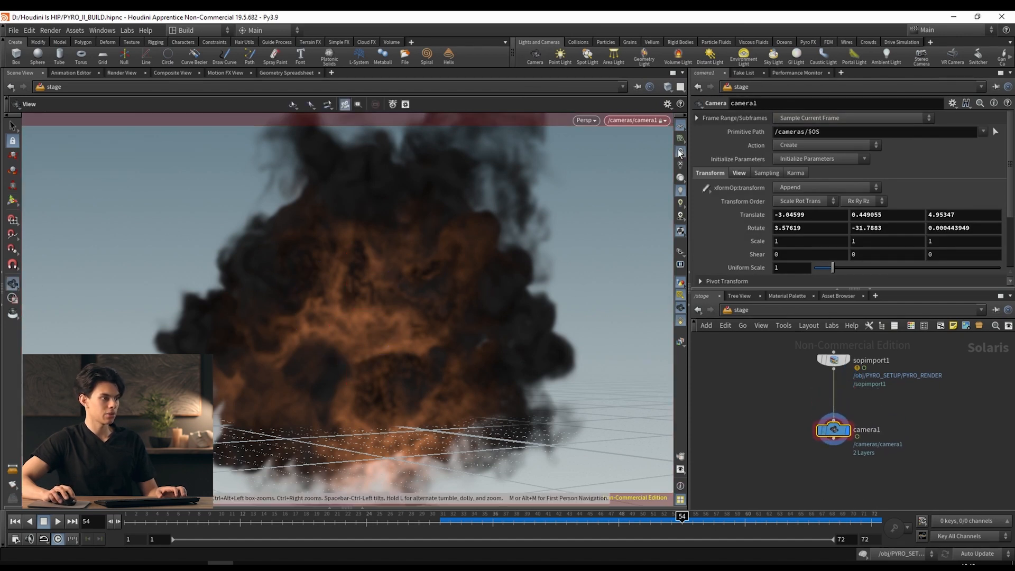
click(681, 152)
drag(574, 264, 502, 296)
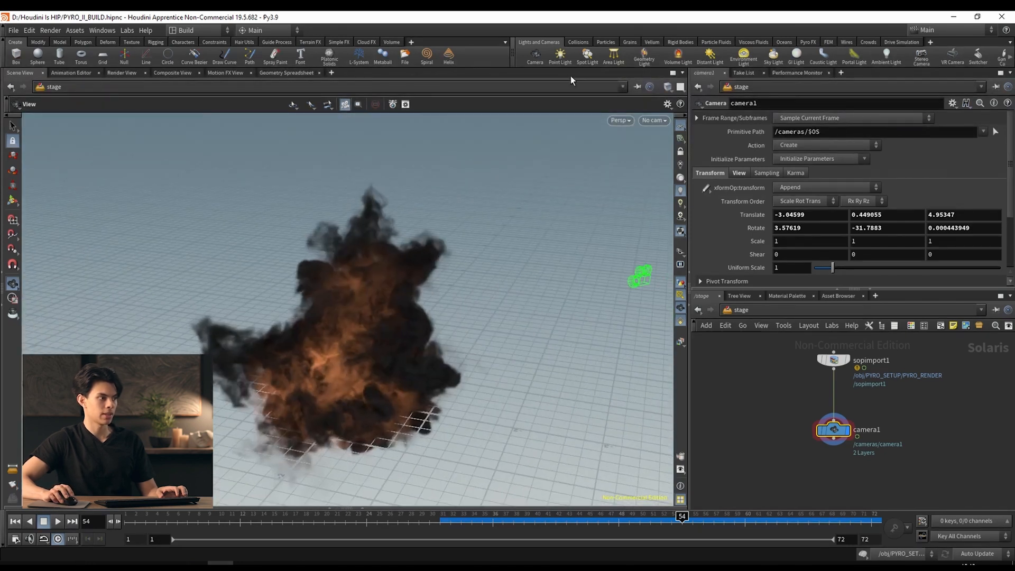
click(614, 57)
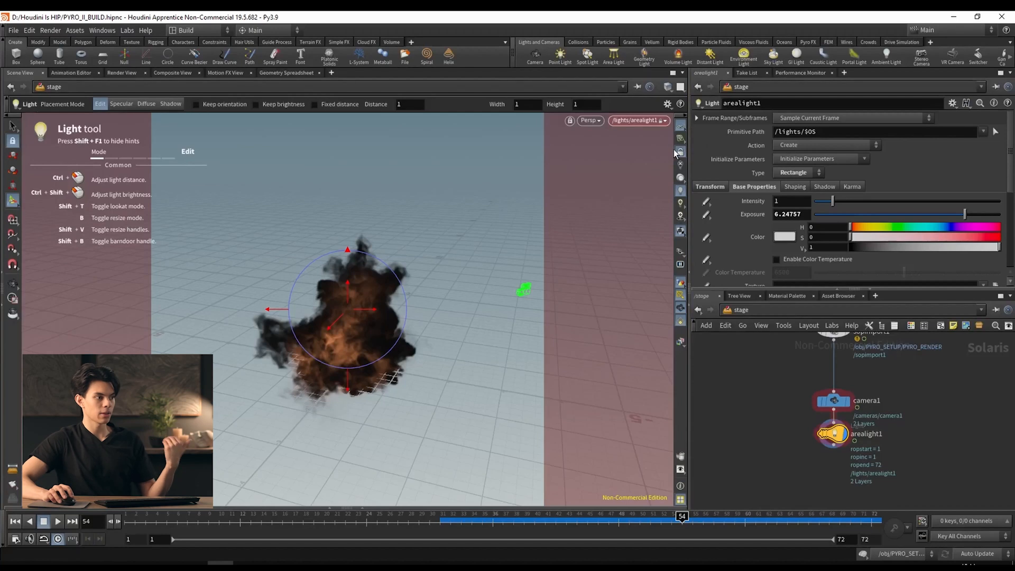
click(680, 153)
click(640, 121)
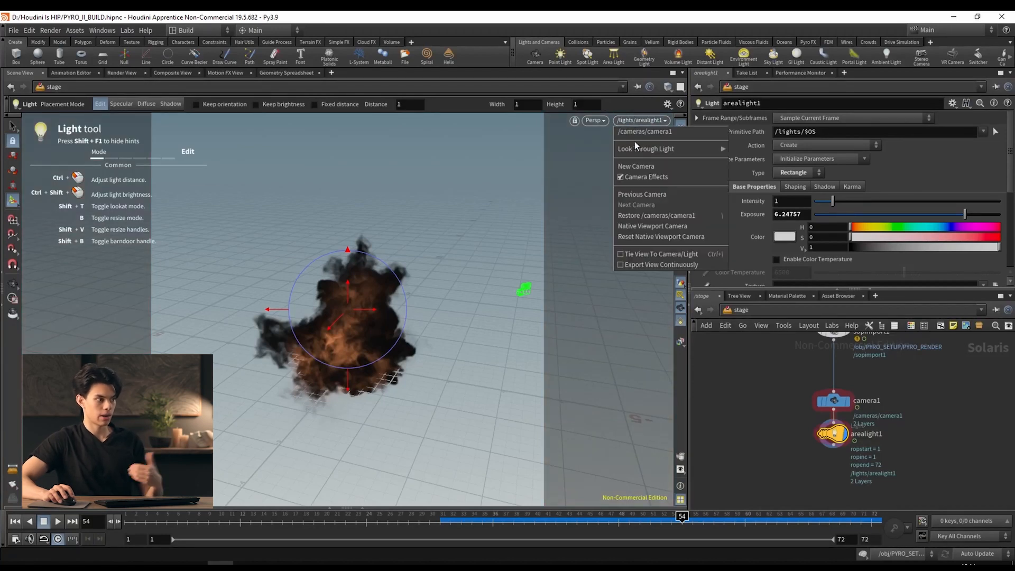
click(639, 131)
Add the Karma render nodes below arealight1 and make karmarendersettings the displayed node.
mouse_move(843, 441)
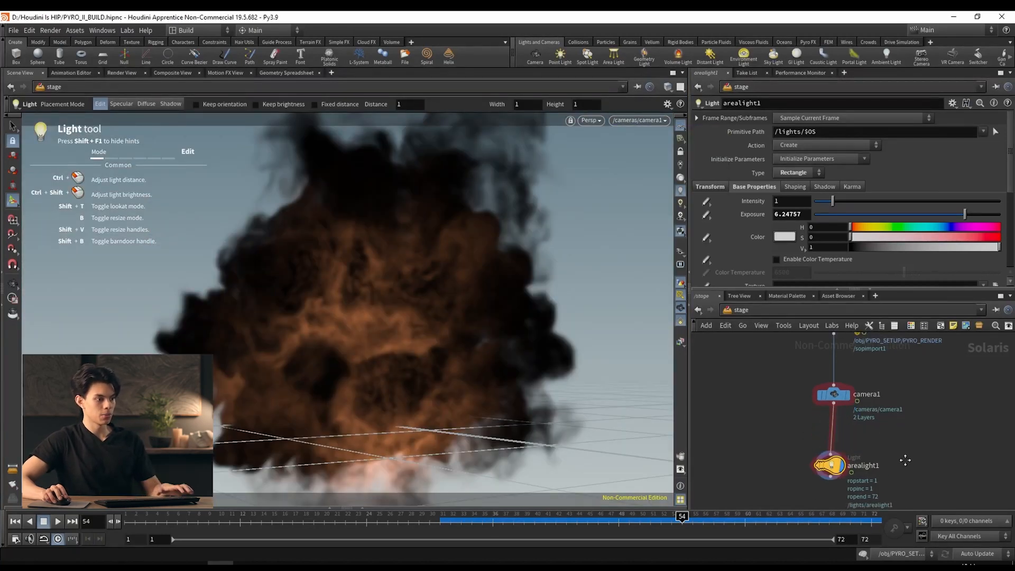
key(Tab)
text(karma)
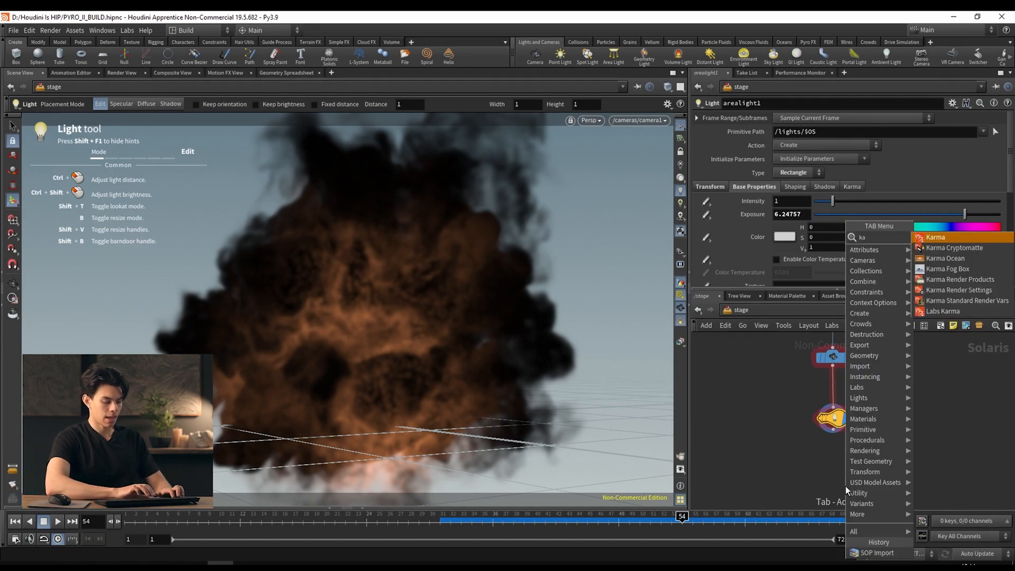
key(Return)
click(870, 432)
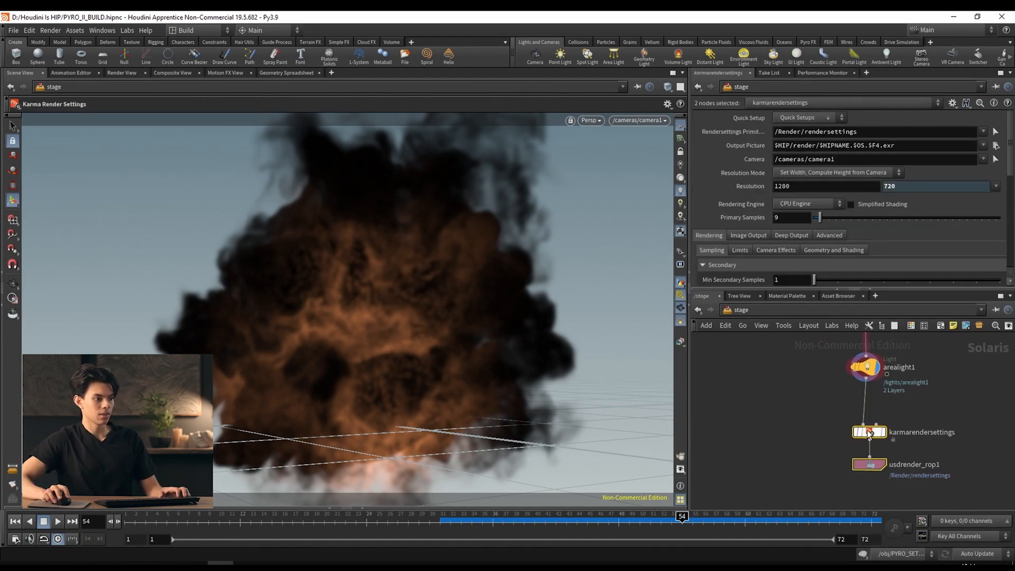
click(872, 433)
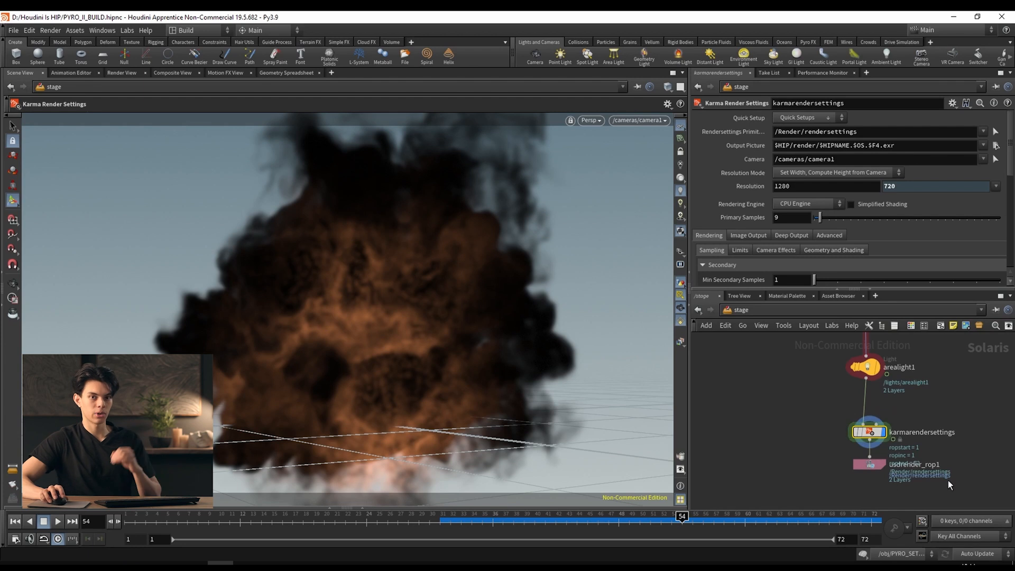
Save the scene and switch the camera viewport's renderer to Karma.
click(591, 120)
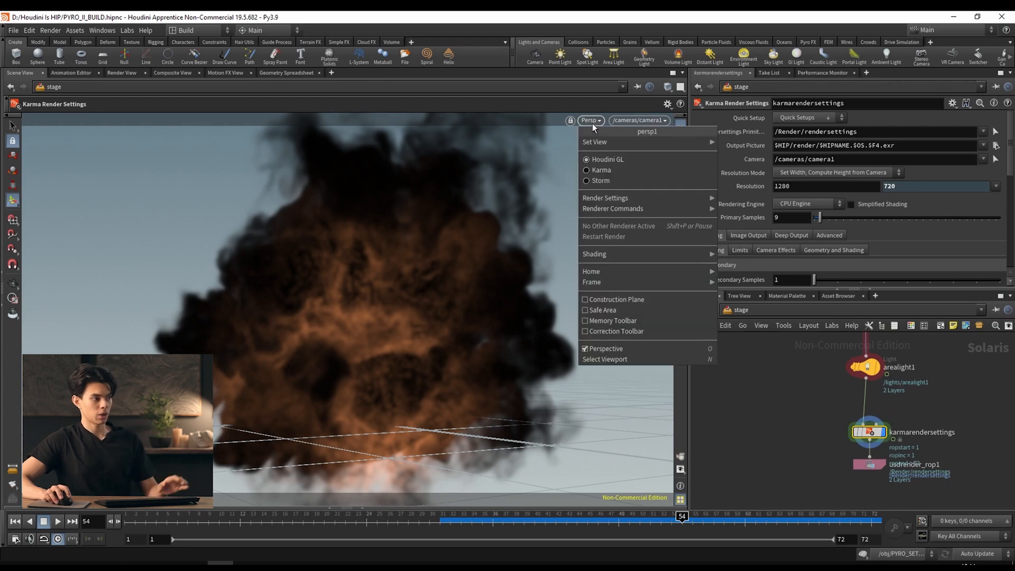
click(593, 122)
key(ctrl+s)
click(594, 119)
click(587, 160)
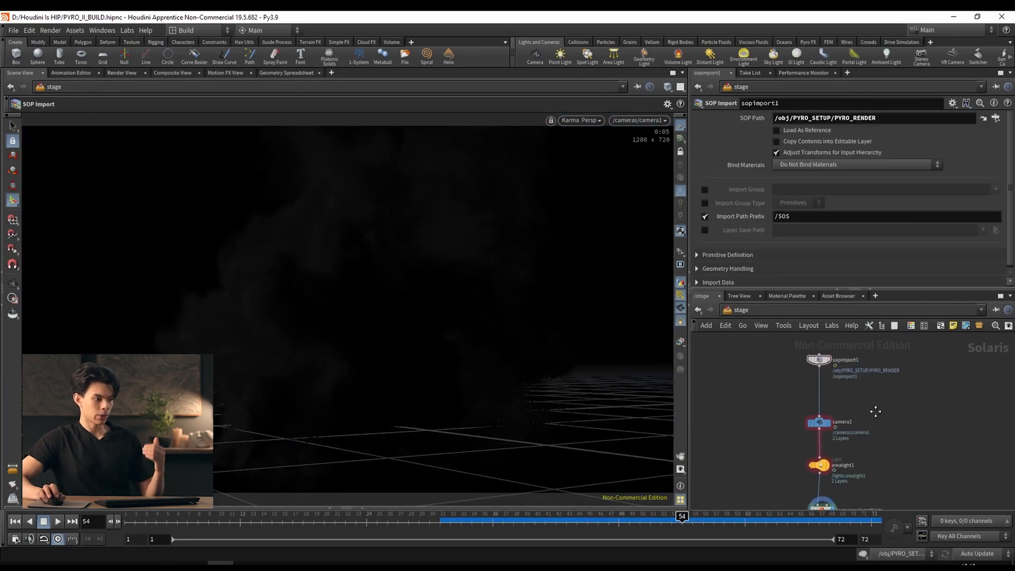
Switch to the Solaris desktop, collapse the scene graph panes and frame the explosion in the enlarged viewport.
click(199, 30)
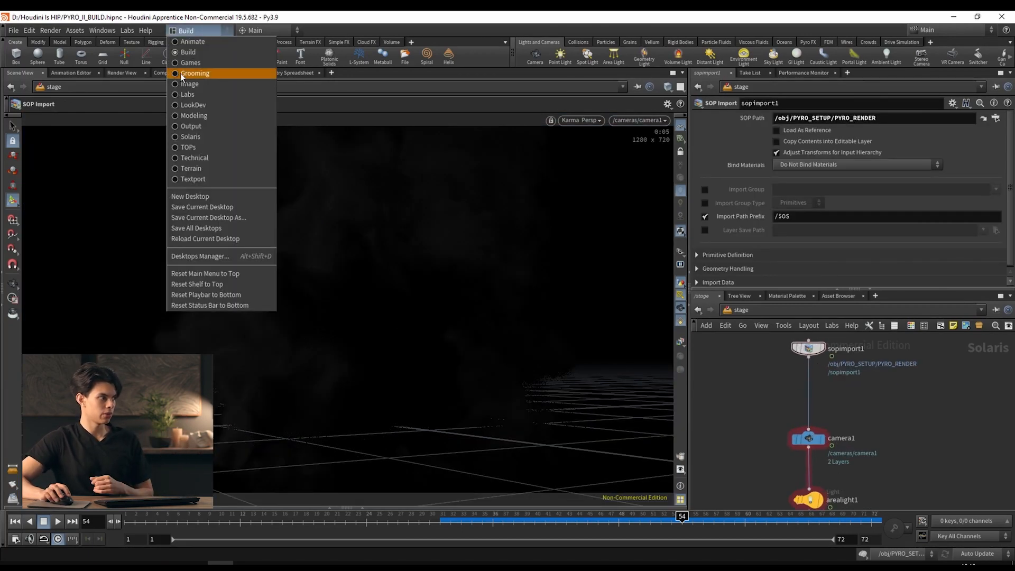
click(180, 139)
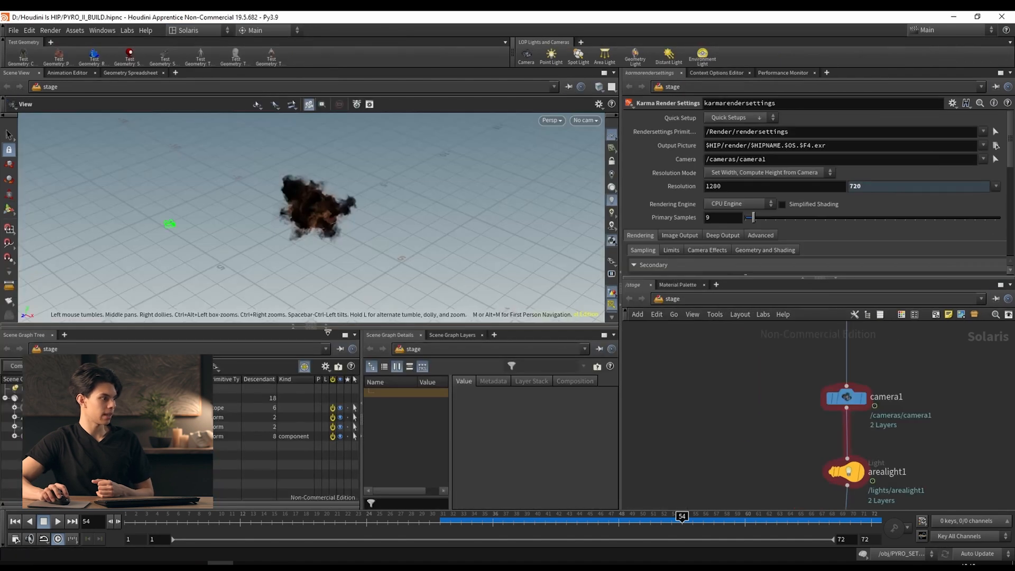
click(326, 331)
drag(337, 209, 397, 223)
right_drag(398, 223, 310, 261)
drag(311, 261, 365, 276)
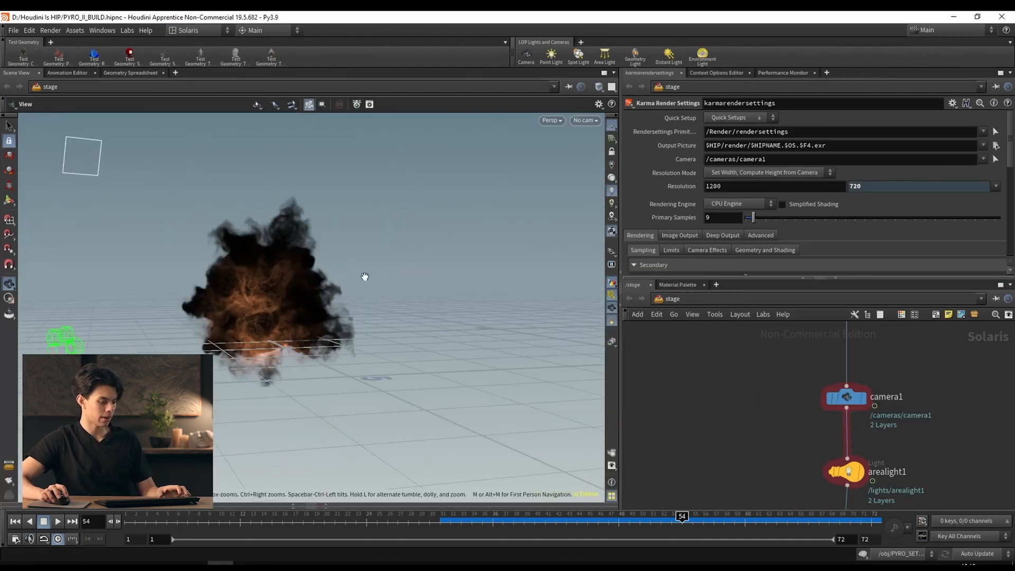
Set the viewport background color scheme to Dark in the display options.
key(d)
click(389, 173)
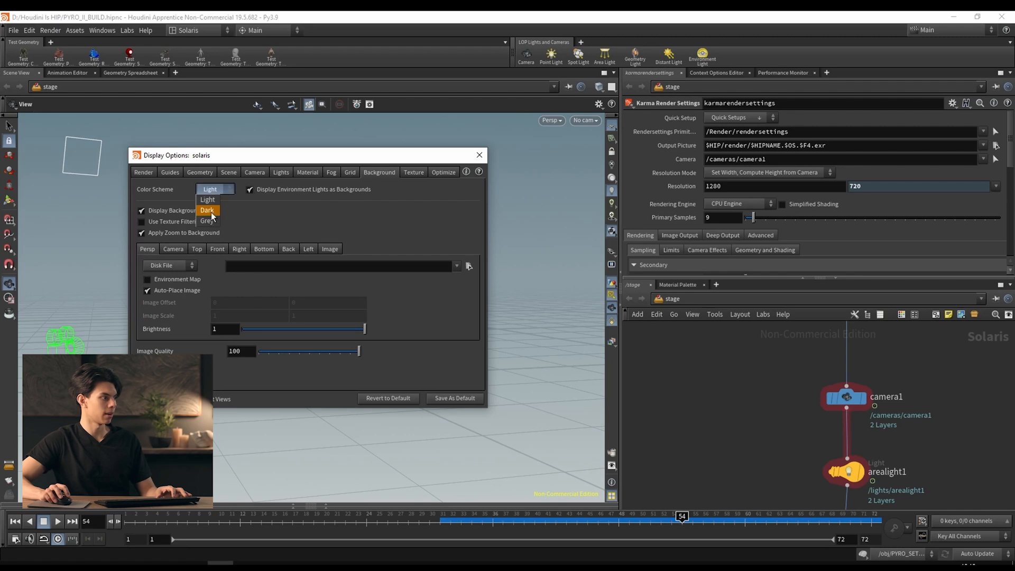
click(207, 210)
click(480, 155)
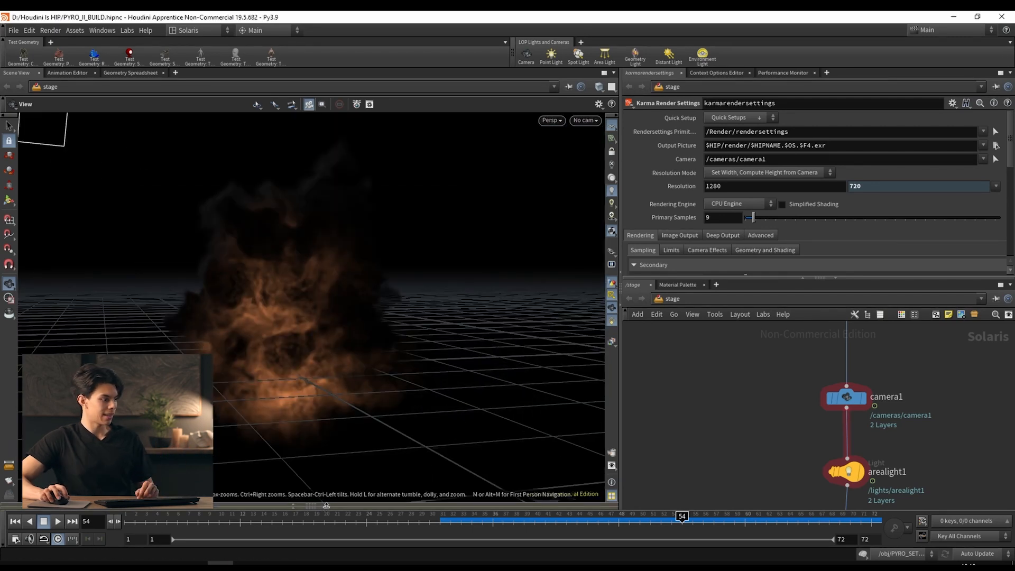
Restore the scene graph panes below the viewport and look through /cameras/camera1.
click(327, 506)
drag(304, 203, 355, 214)
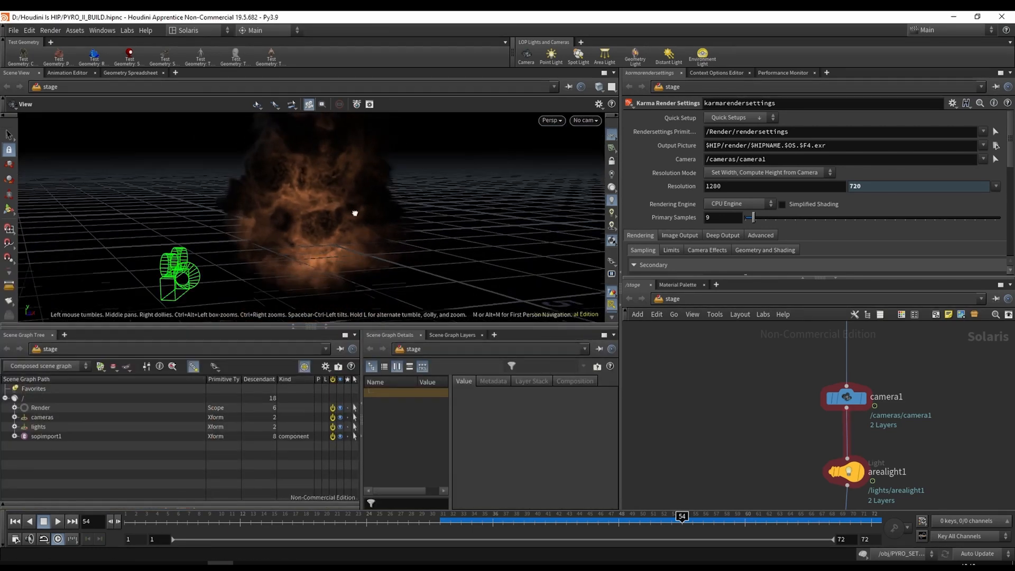
click(587, 121)
click(598, 141)
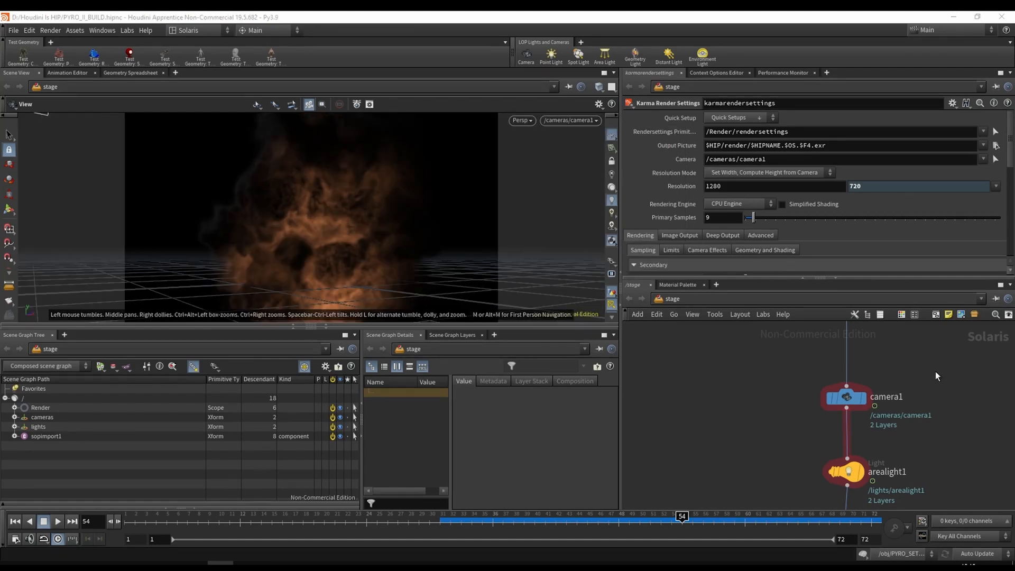
Rename the sopimport1 node to SMOKE.
scroll(935, 372, down, 2)
middle_drag(935, 372, 896, 424)
scroll(847, 389, up, 1)
click(834, 385)
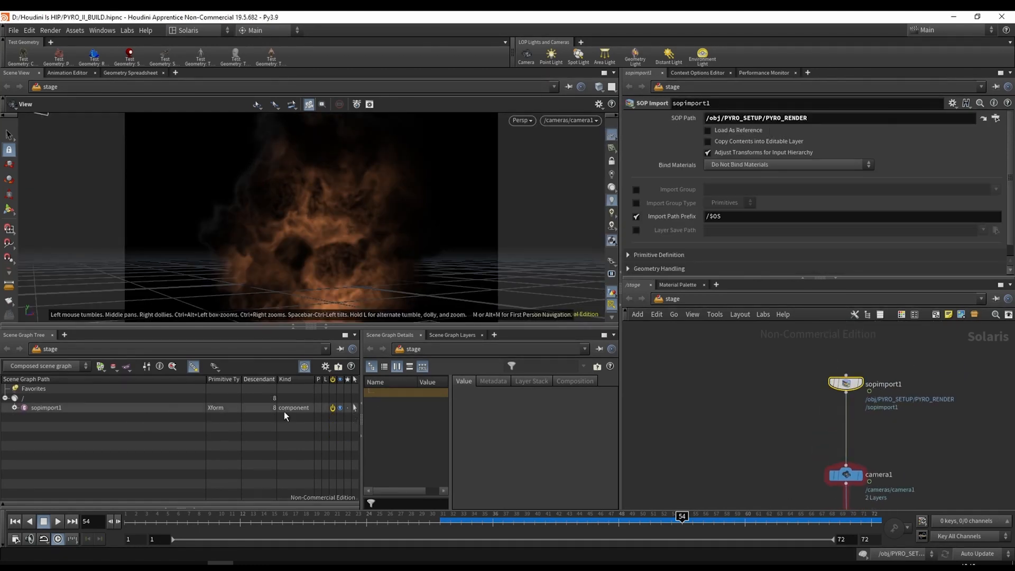
mouse_move(840, 393)
middle_drag(973, 411, 939, 412)
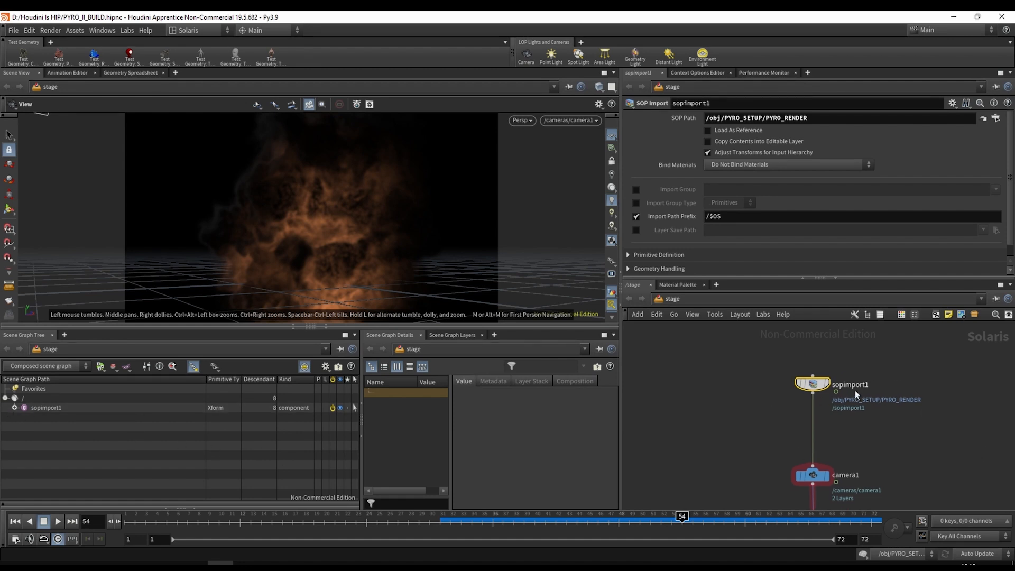
double_click(855, 385)
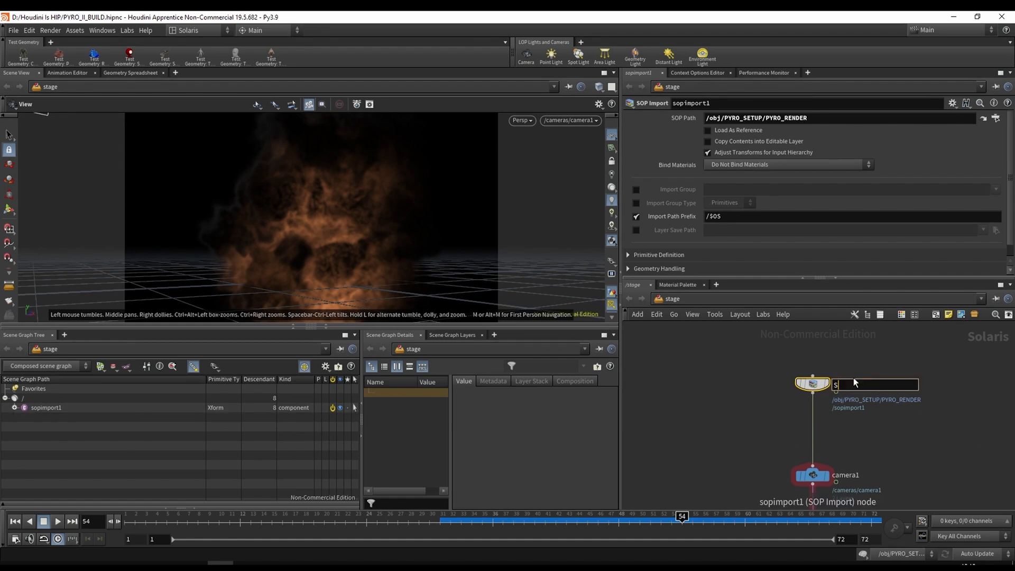
key(Return)
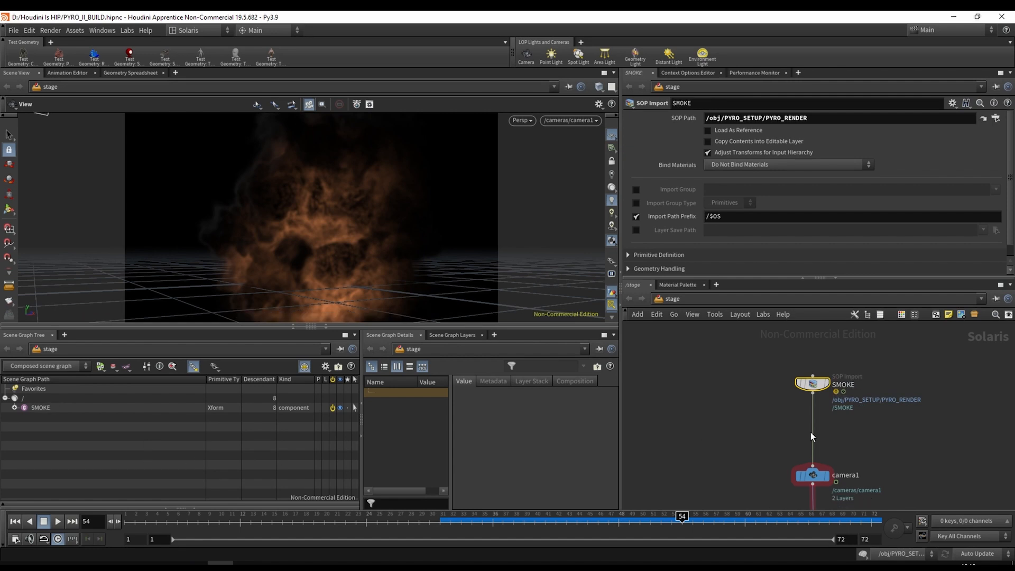
Insert a Material Library node between SMOKE and camera1 and go inside it.
key(Tab)
text(materia)
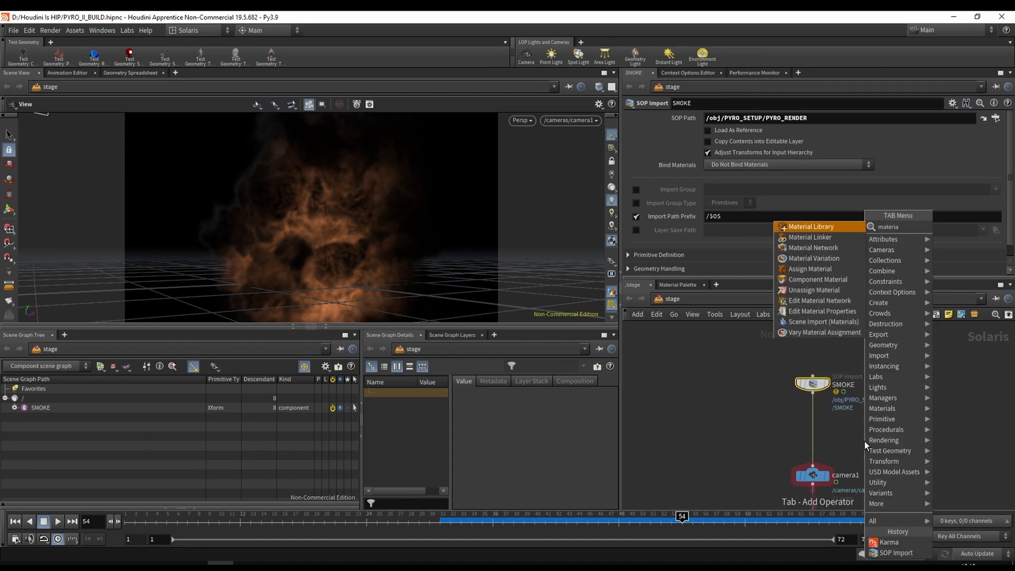
key(Return)
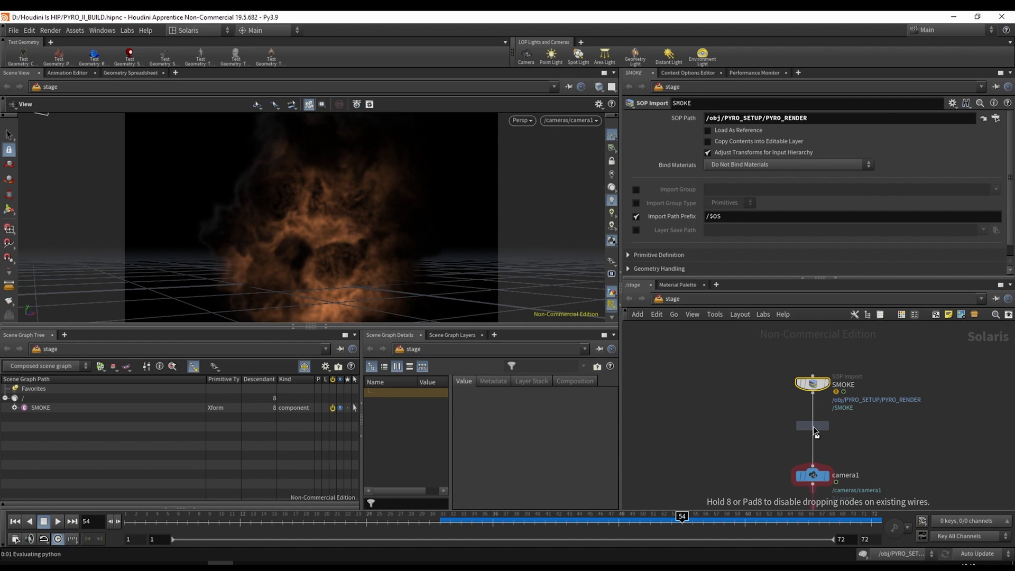
click(814, 426)
double_click(813, 426)
Add an XPU Pyro Preview shader to the material library, rename it pyro_shader and return to the stage network.
key(Tab)
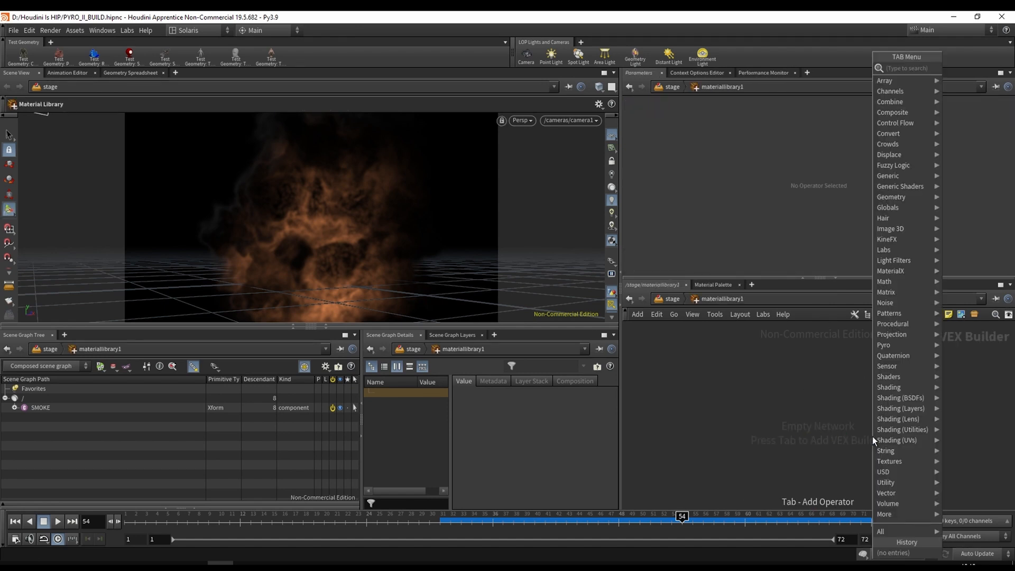
text(xpu)
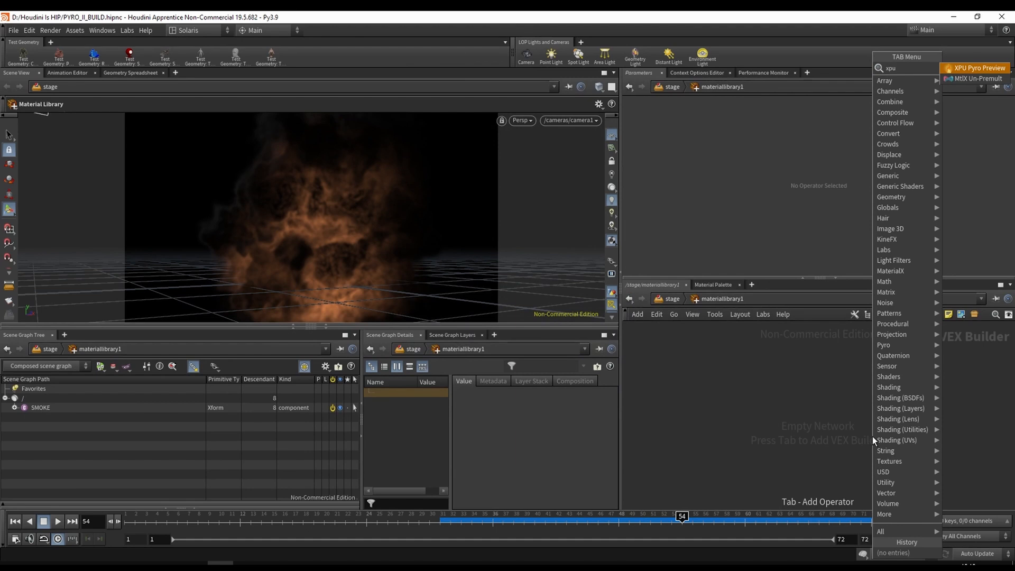
key(Return)
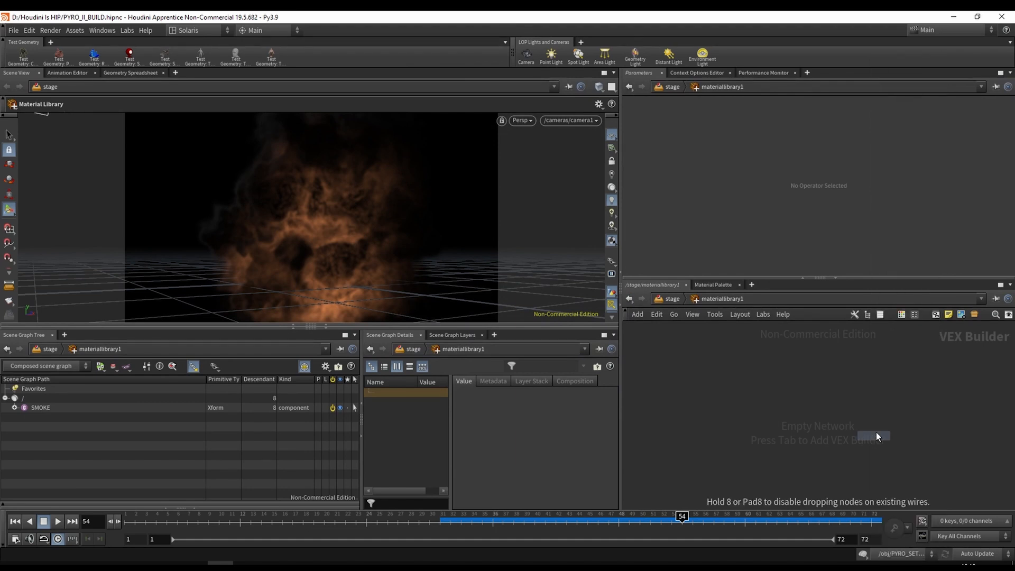
click(823, 379)
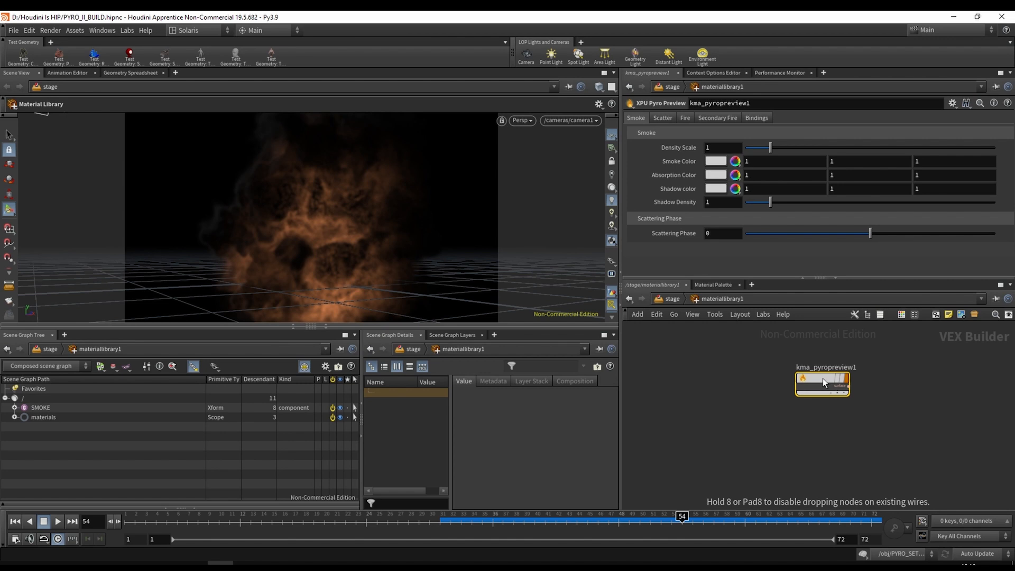
mouse_move(823, 379)
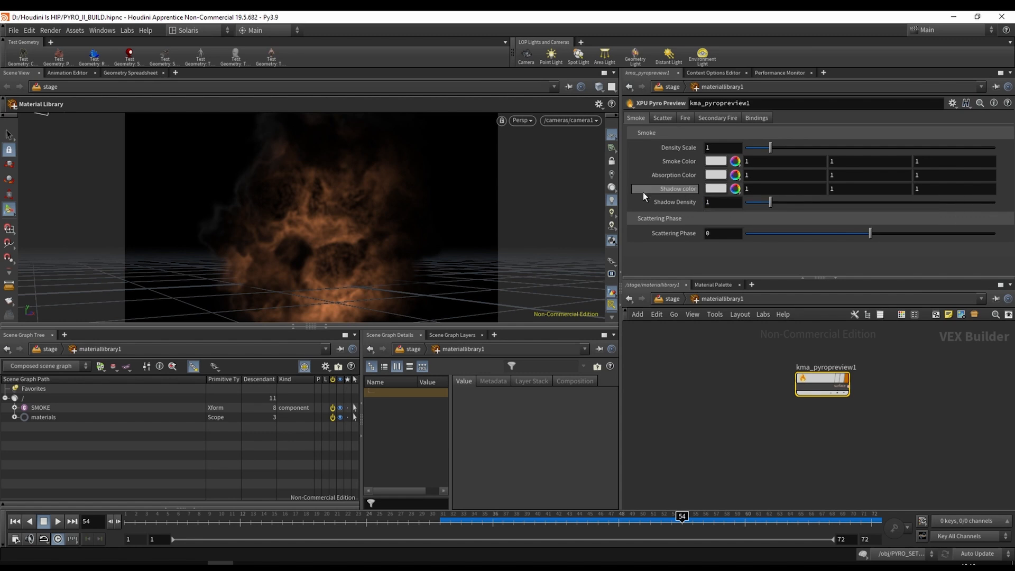
double_click(832, 367)
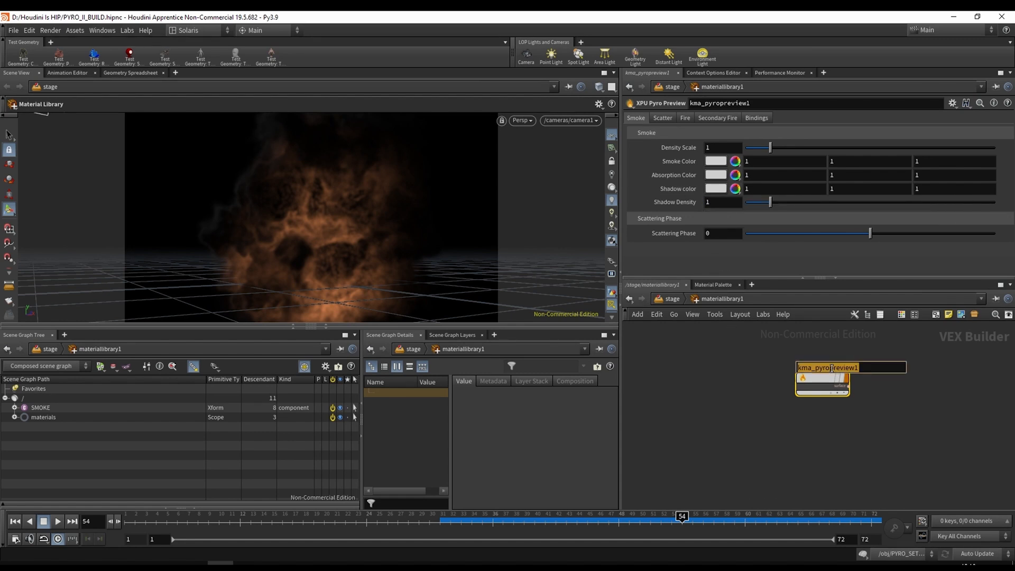
text(smokder)
key(Return)
key(u)
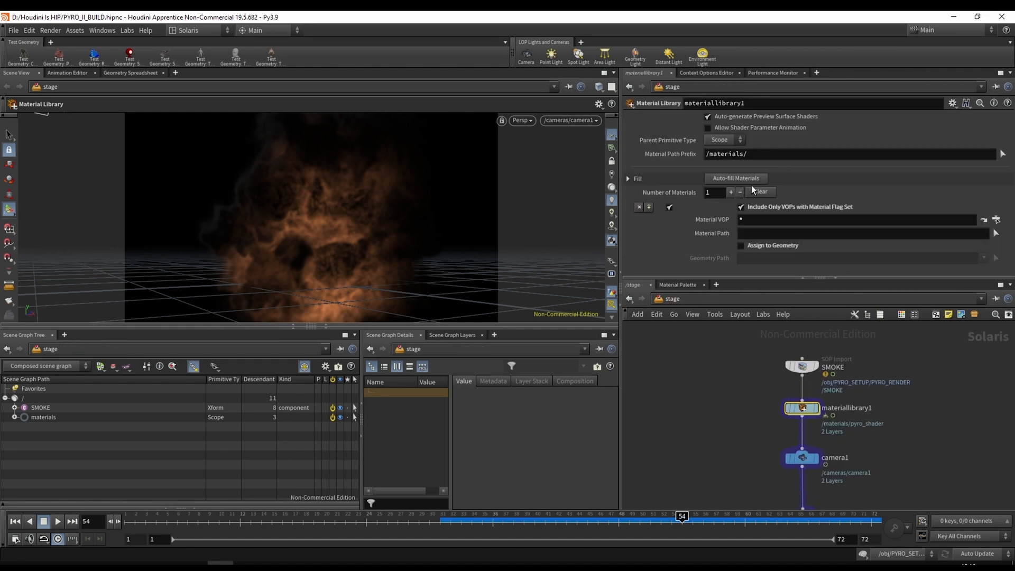
Fill the material library with pyro_shader and assign it to the geometry path /SMOKE/.
click(747, 246)
click(751, 259)
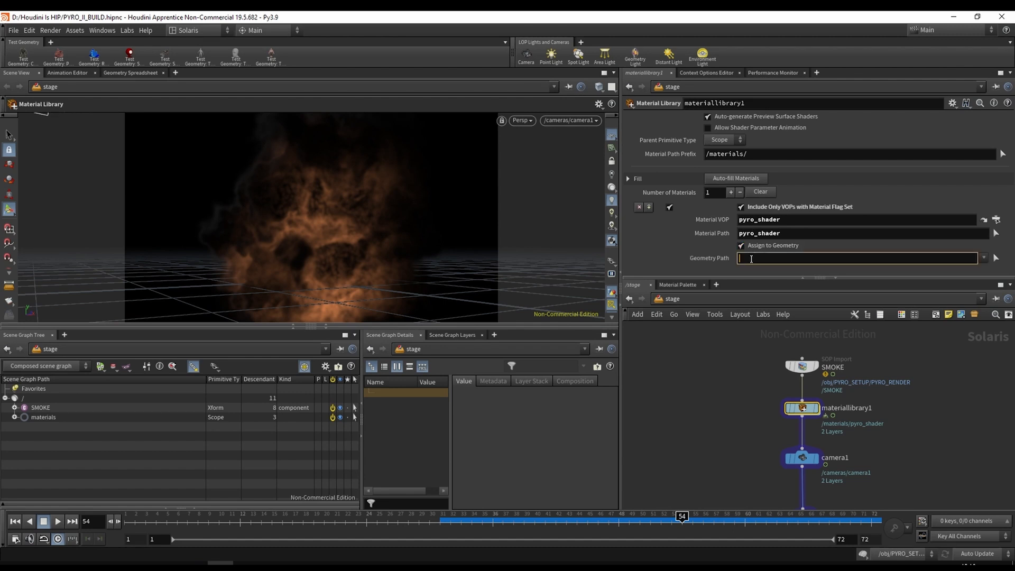
text(/SMOKE/)
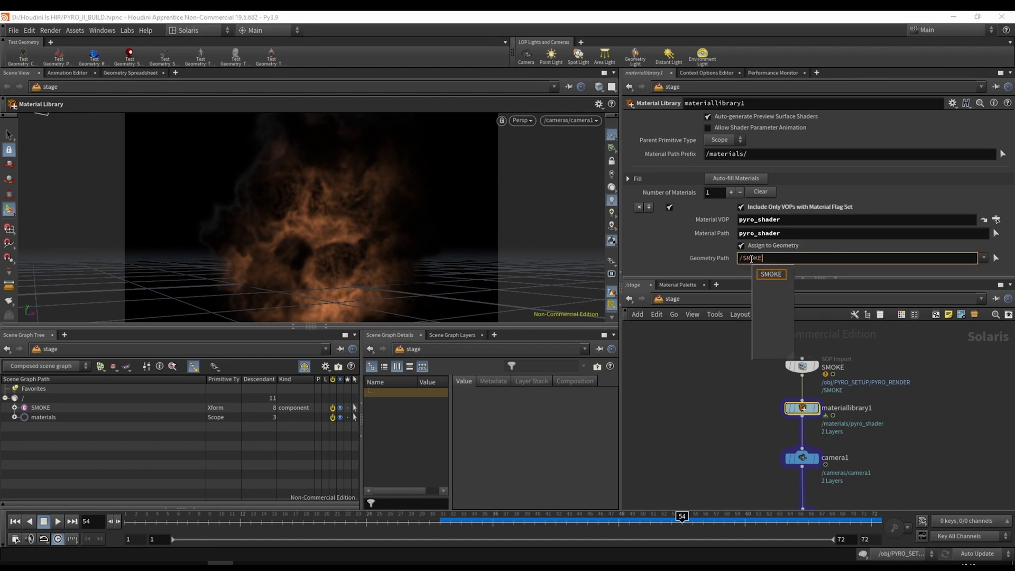
key(Return)
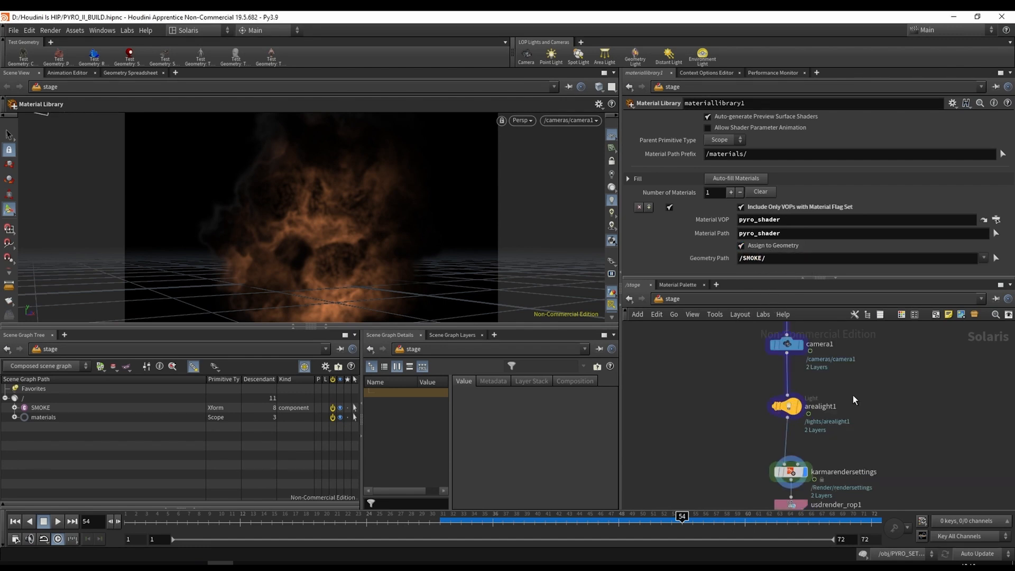
Set the rendering engine of the karmarendersettings node to XPU Engine (Beta).
click(792, 469)
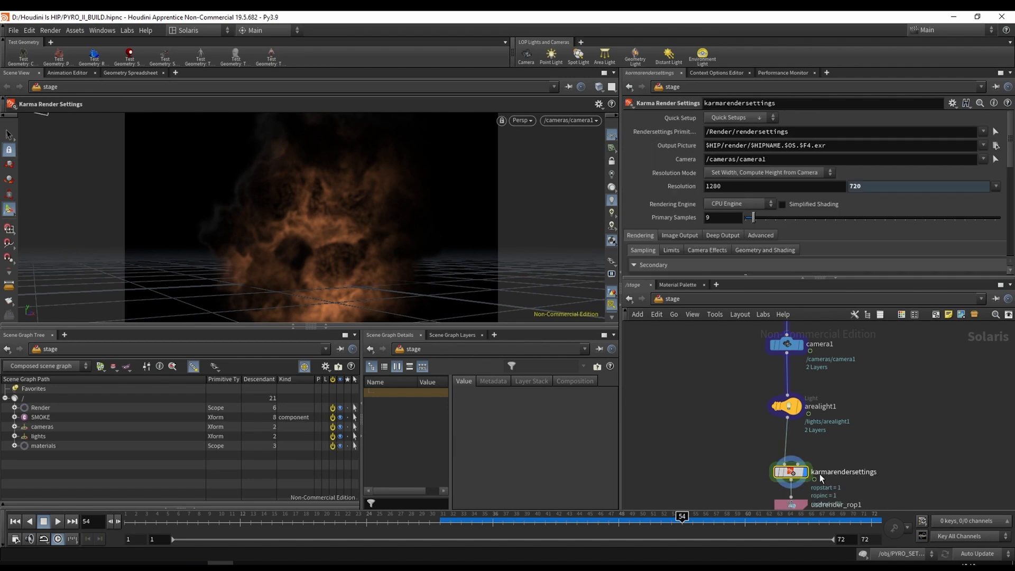
click(731, 205)
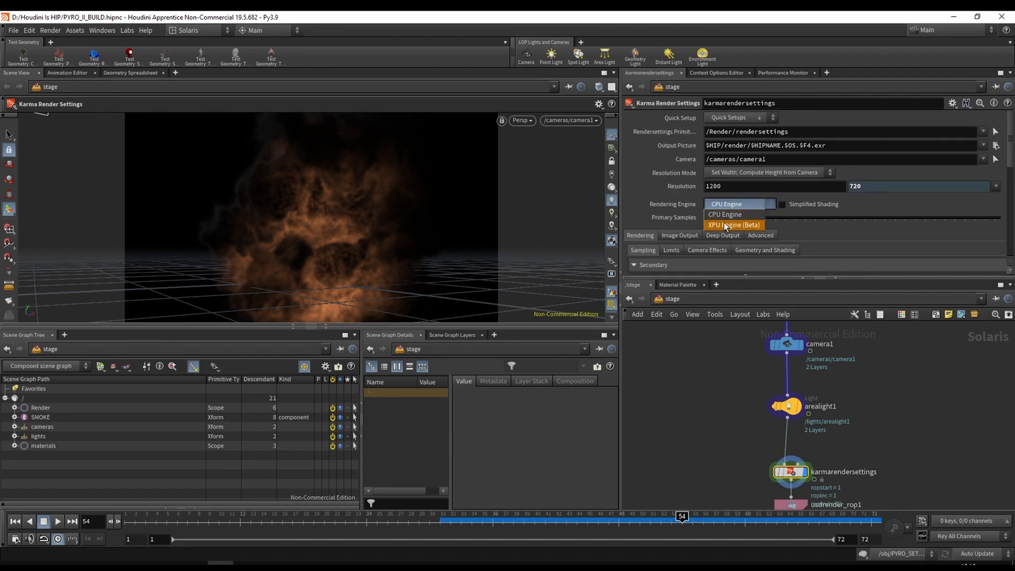
click(724, 222)
Select materiallibrary1, switch the viewport renderer to Karma and enlarge the viewport over the scene graph panes.
scroll(817, 332, down, 3)
middle_drag(816, 331, 817, 406)
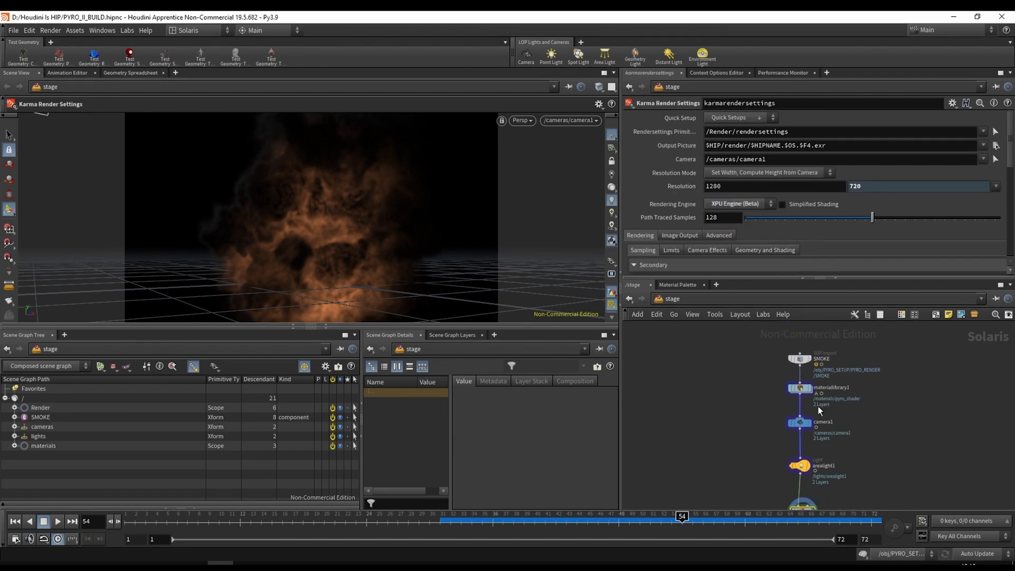
double_click(800, 385)
key(u)
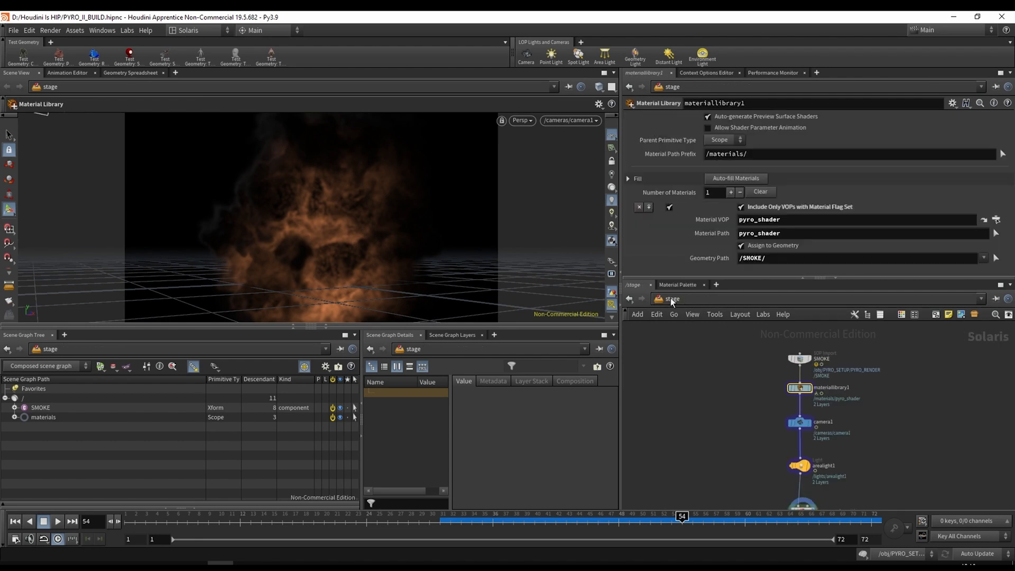
click(533, 121)
click(526, 170)
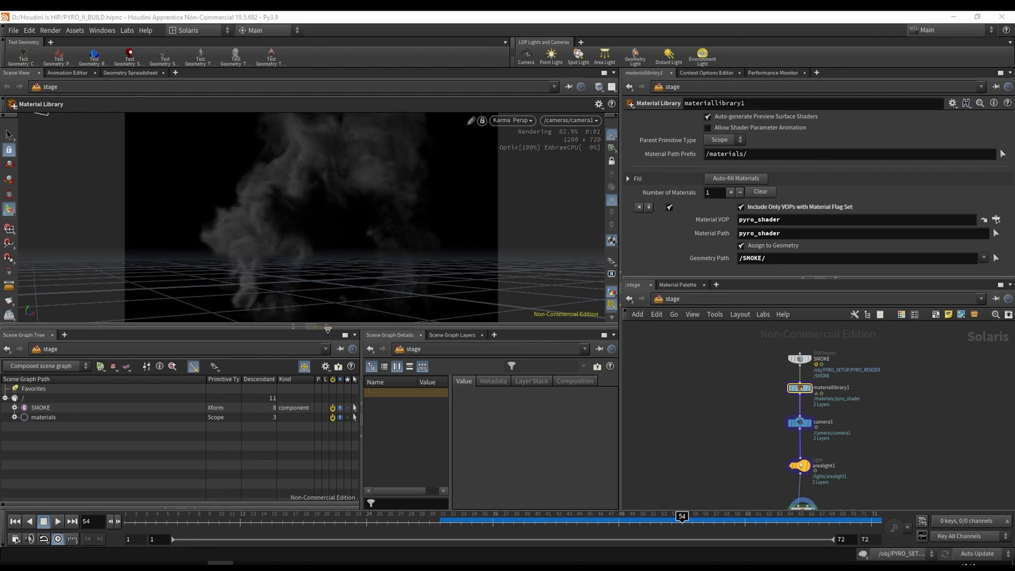
key(ctrl+b)
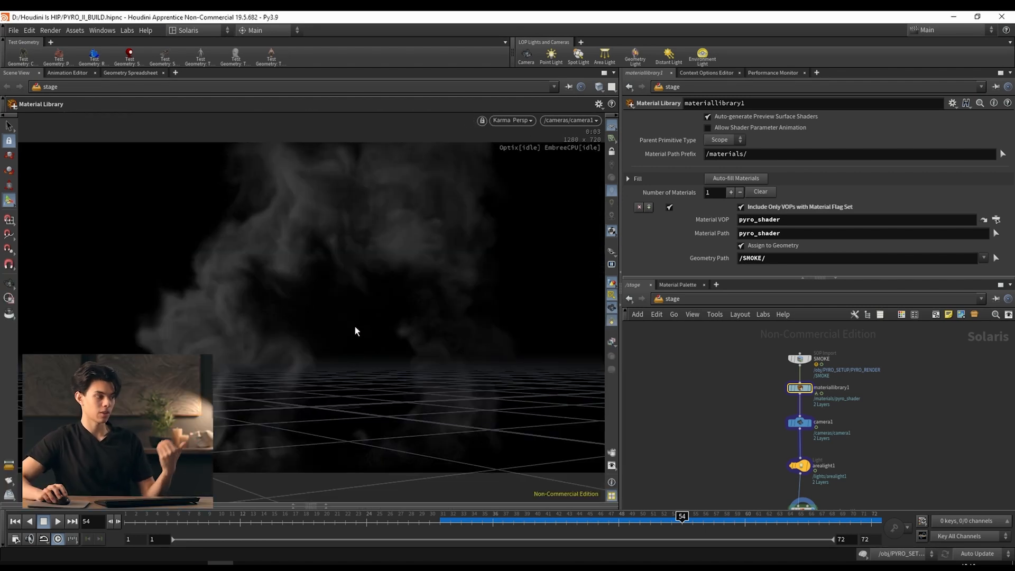
Go inside the material library and set the Fire intensity scale of pyro_shader to 100.
double_click(801, 387)
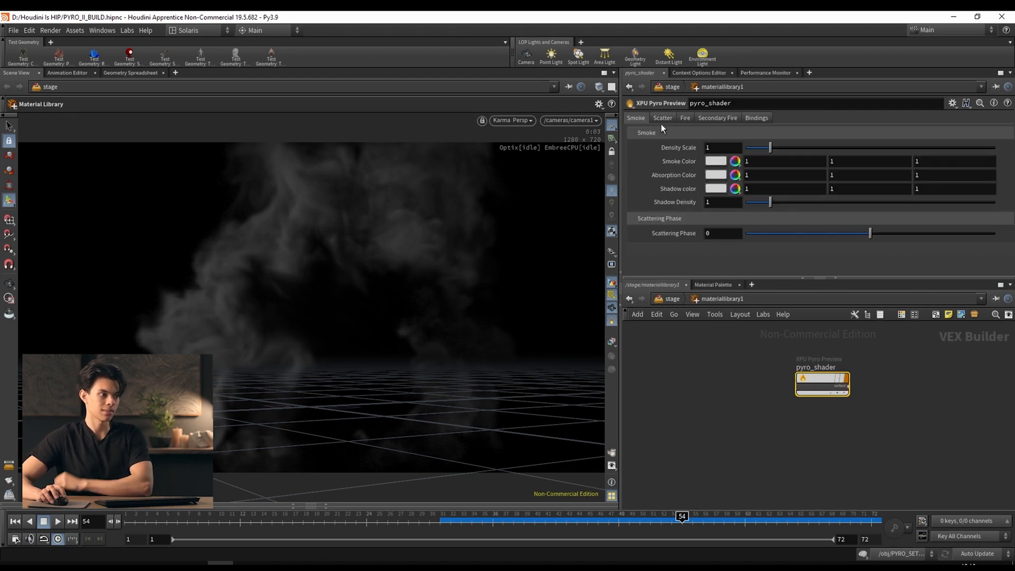
click(683, 118)
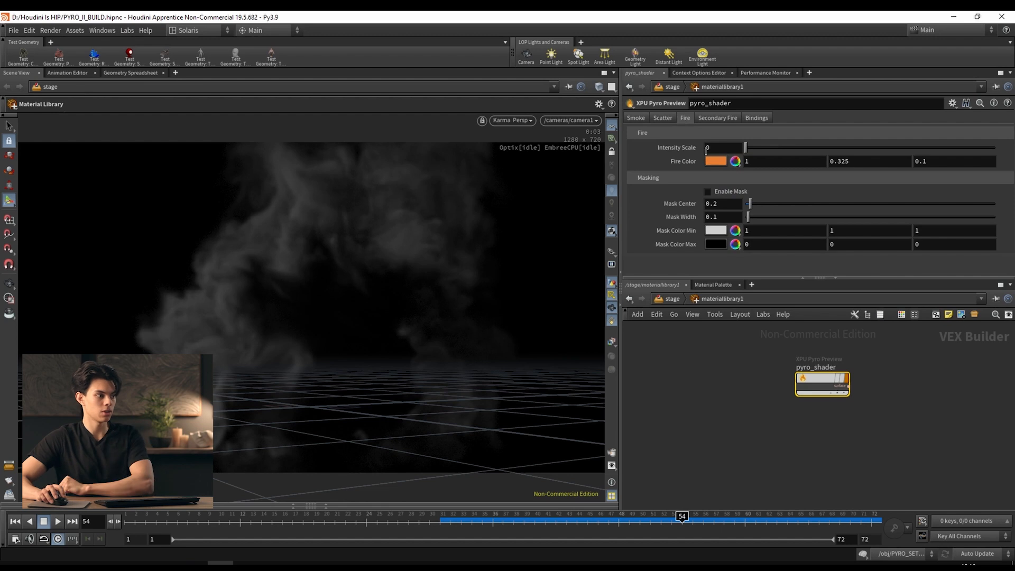
click(724, 147)
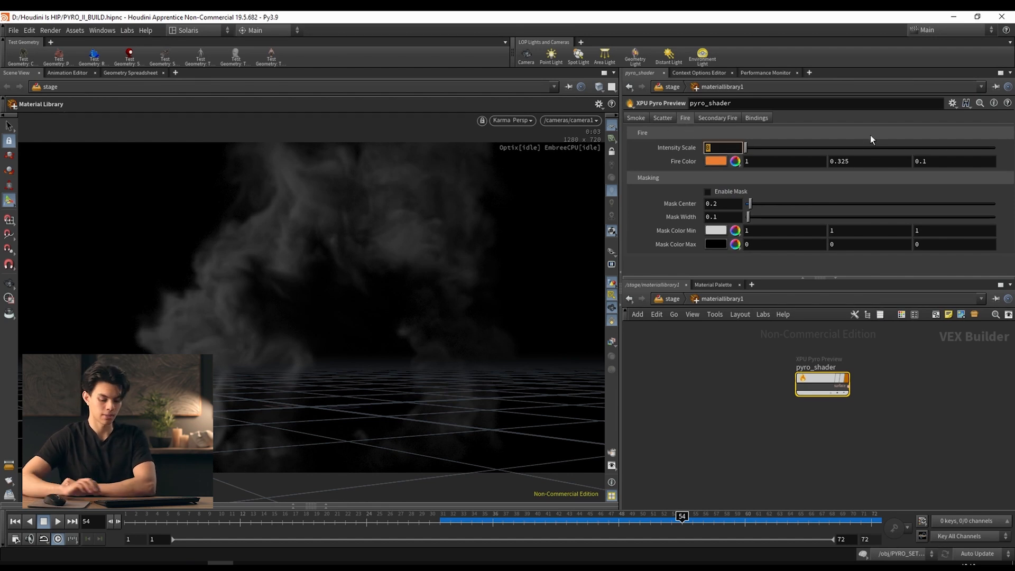
text(100)
key(Return)
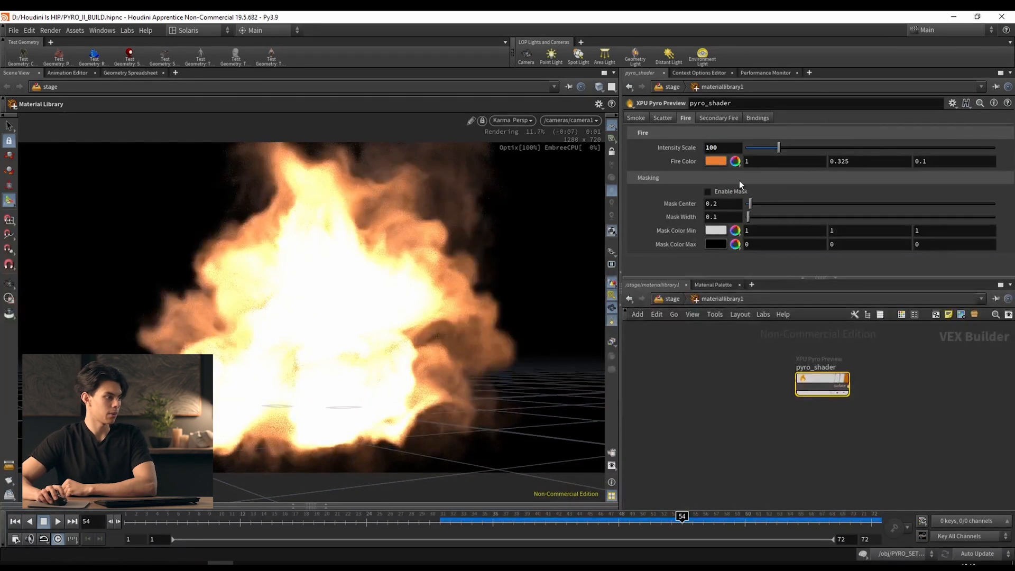
Set the smoke Density Scale and Shadow Density of pyro_shader to 10.
click(640, 119)
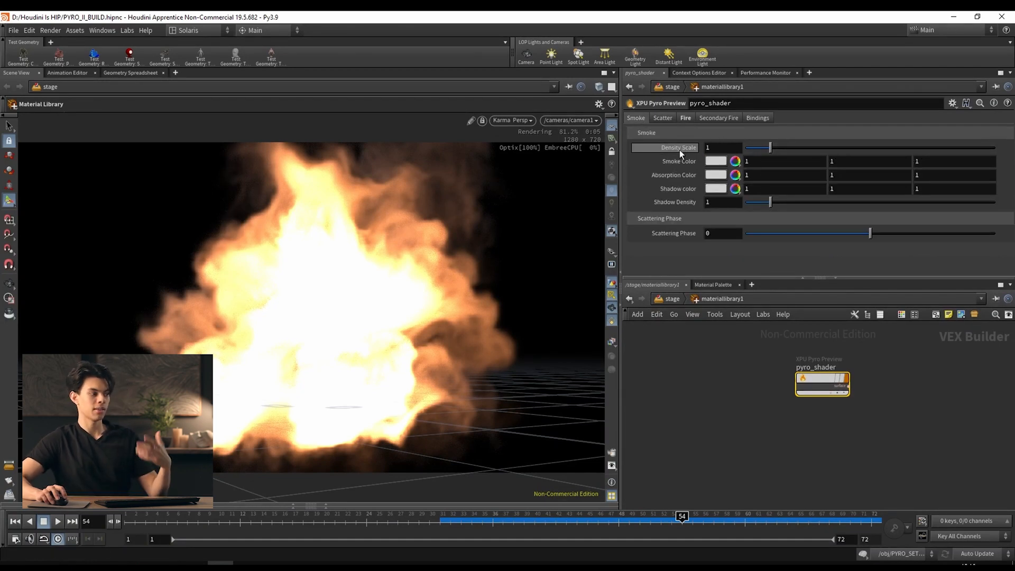
click(722, 152)
text(0)
key(Return)
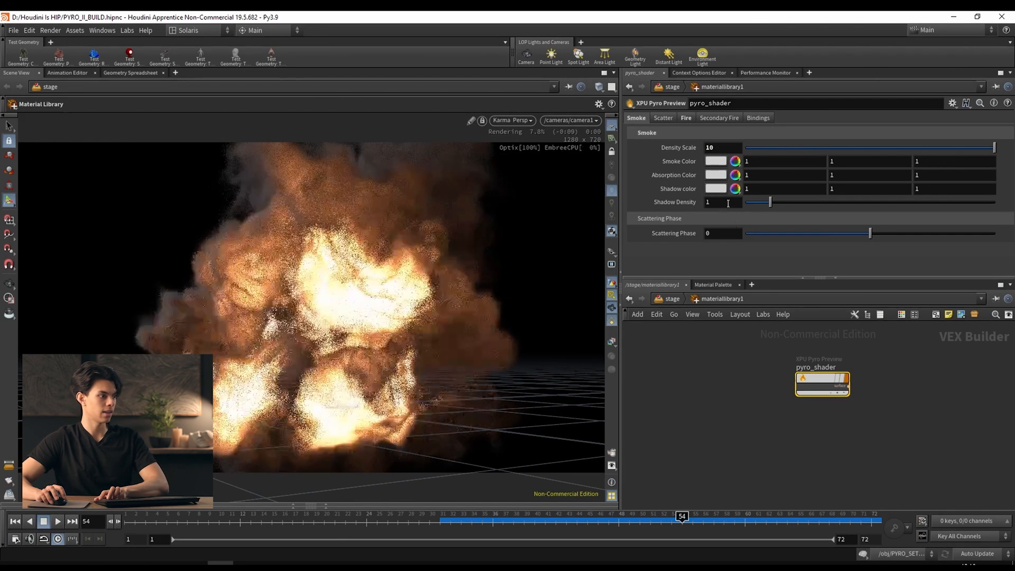
click(738, 202)
text(0)
key(Return)
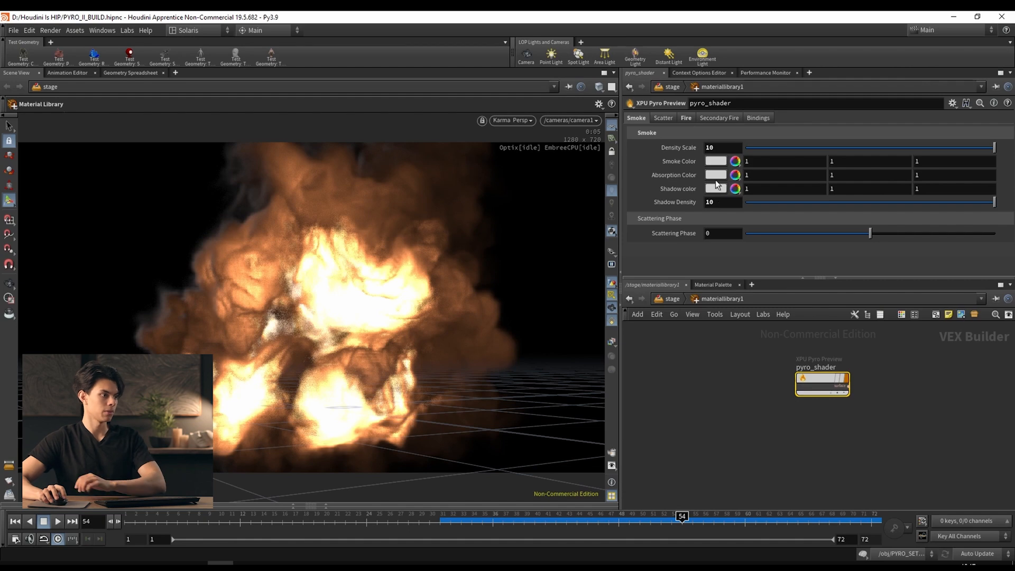
Darken the shader's Smoke Color to 0.062 grey and set the Scattering Phase to -0.299.
click(726, 167)
drag(819, 289, 805, 289)
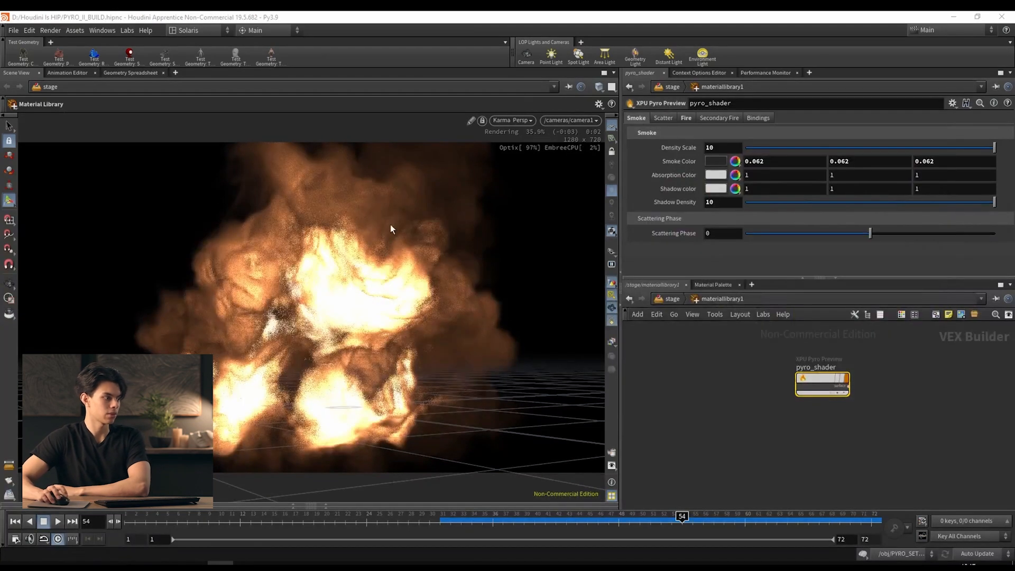
drag(870, 233, 833, 234)
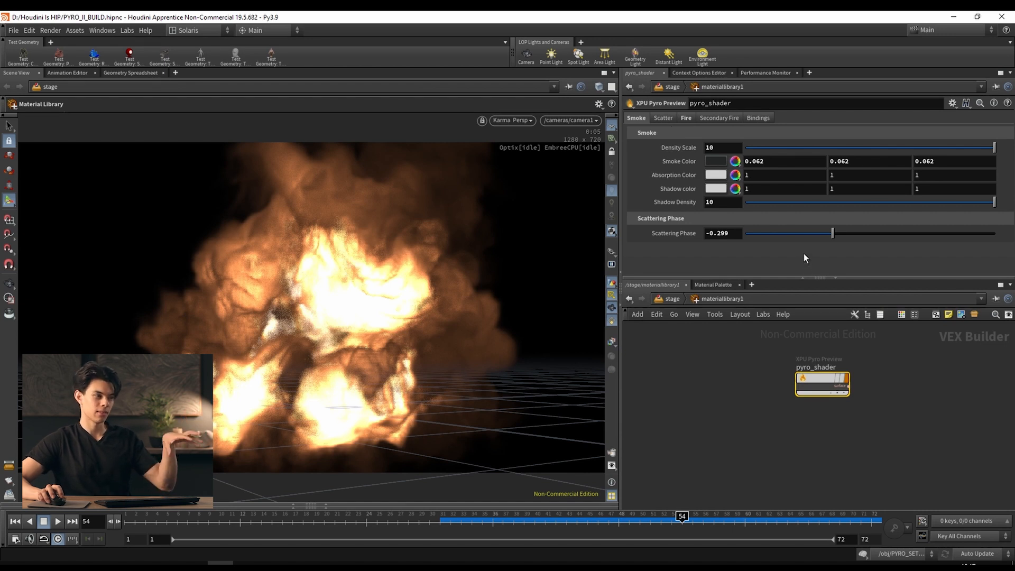
Raise the Scatter intensity scale of pyro_shader to 162.
click(665, 119)
click(687, 122)
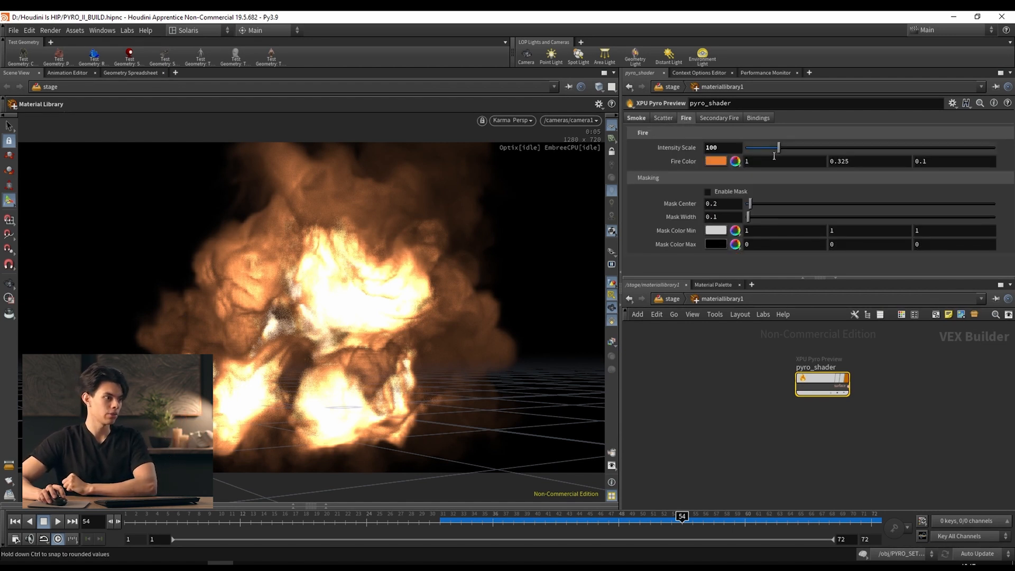
drag(776, 149, 801, 152)
click(665, 119)
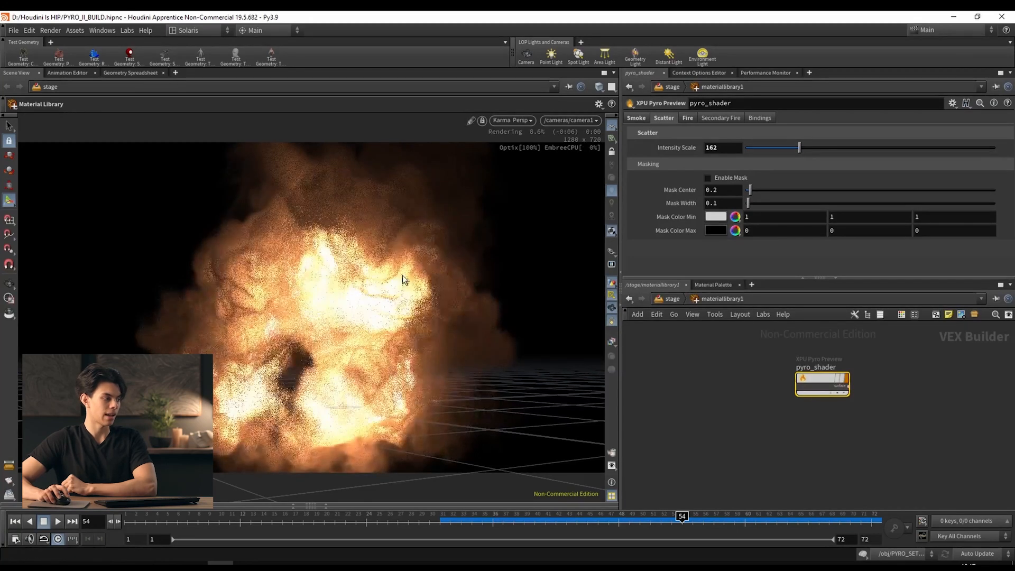
Hide the viewport's reference grid and examine the Karma-rendered explosion from several sides.
click(10, 284)
drag(423, 302, 517, 283)
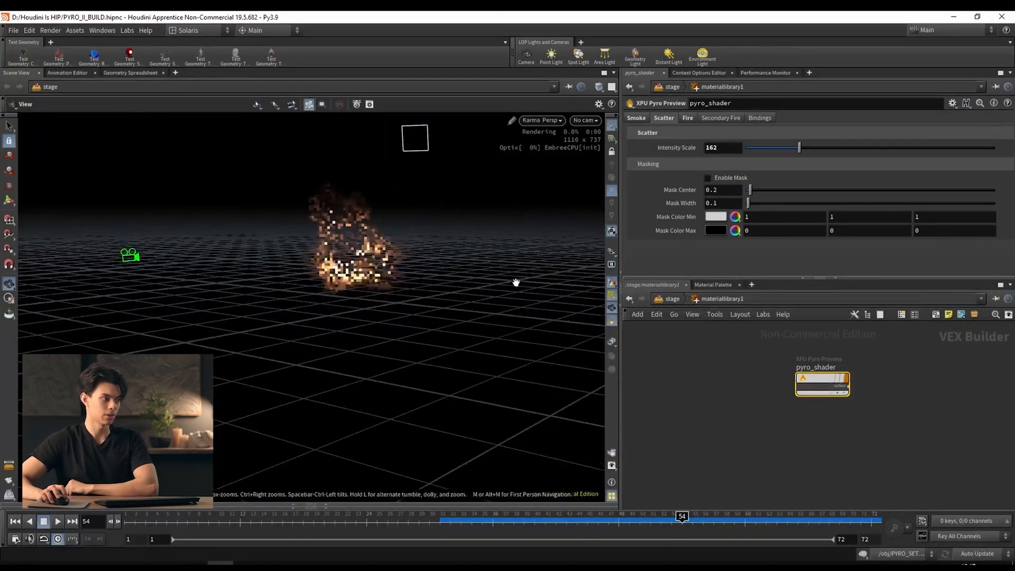
middle_drag(351, 233, 347, 279)
right_drag(347, 279, 338, 297)
drag(338, 297, 391, 291)
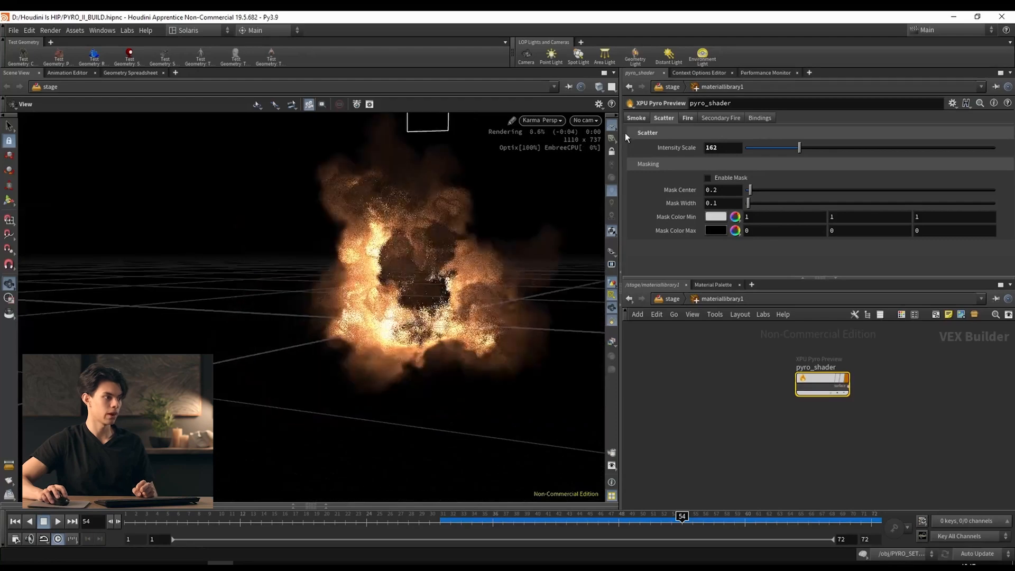
click(612, 126)
drag(433, 267, 481, 281)
middle_drag(471, 280, 296, 278)
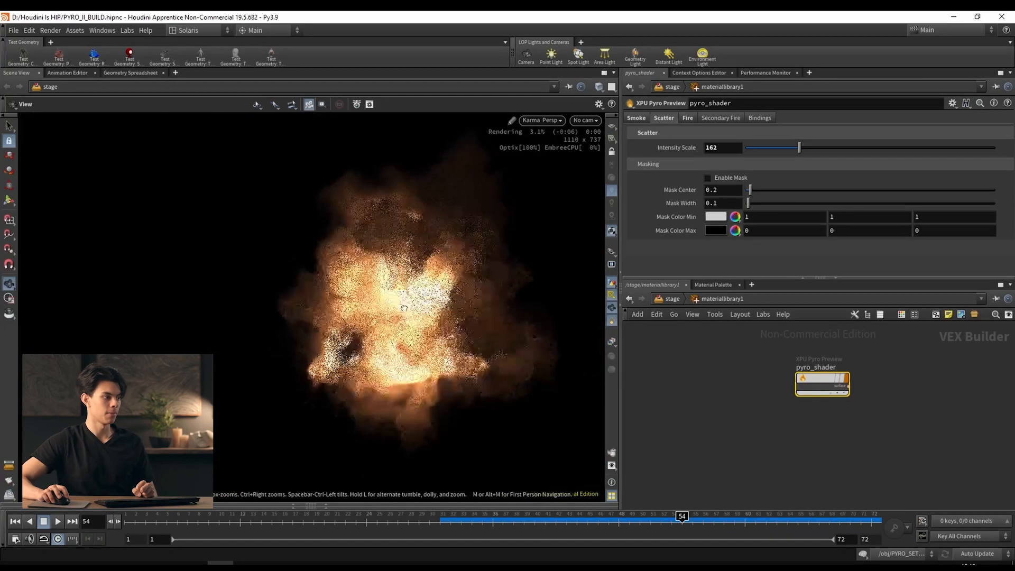
drag(296, 279, 482, 290)
middle_drag(483, 290, 238, 285)
right_drag(238, 286, 243, 312)
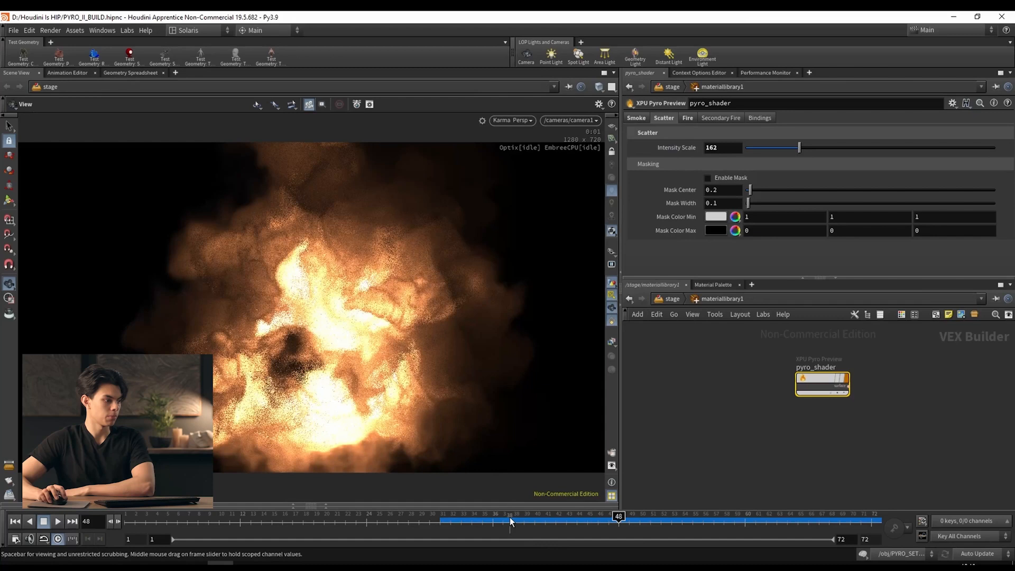
Check frame 38, then at frame 66 lower the Scatter intensity scale to 62 and the Fire intensity scale to 14.
drag(510, 517, 514, 517)
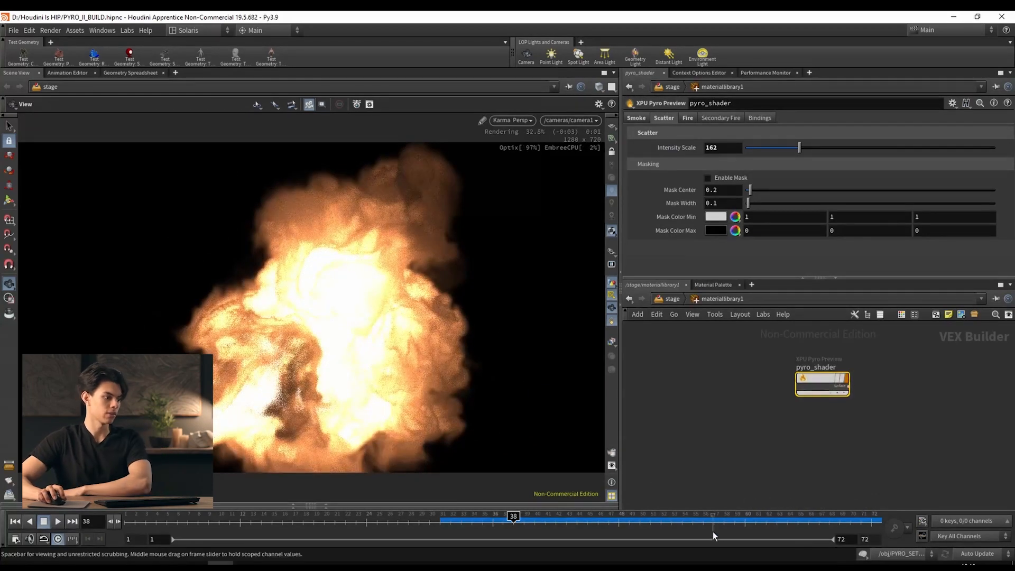
click(805, 523)
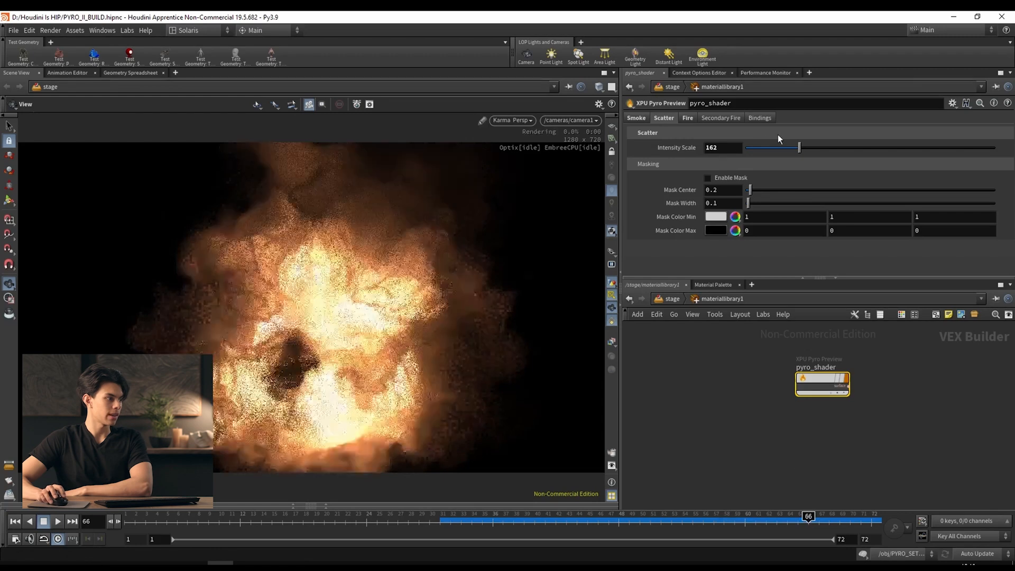
drag(799, 147, 751, 147)
click(687, 118)
Set the shader's smoke Density Scale and Shadow Density to 20.
click(638, 117)
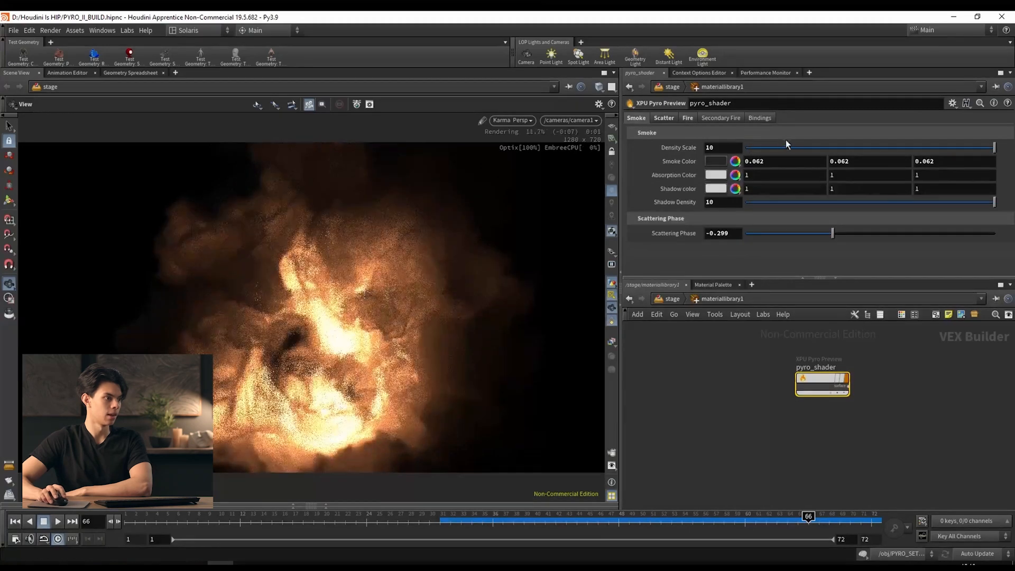
click(723, 147)
text(20)
key(Return)
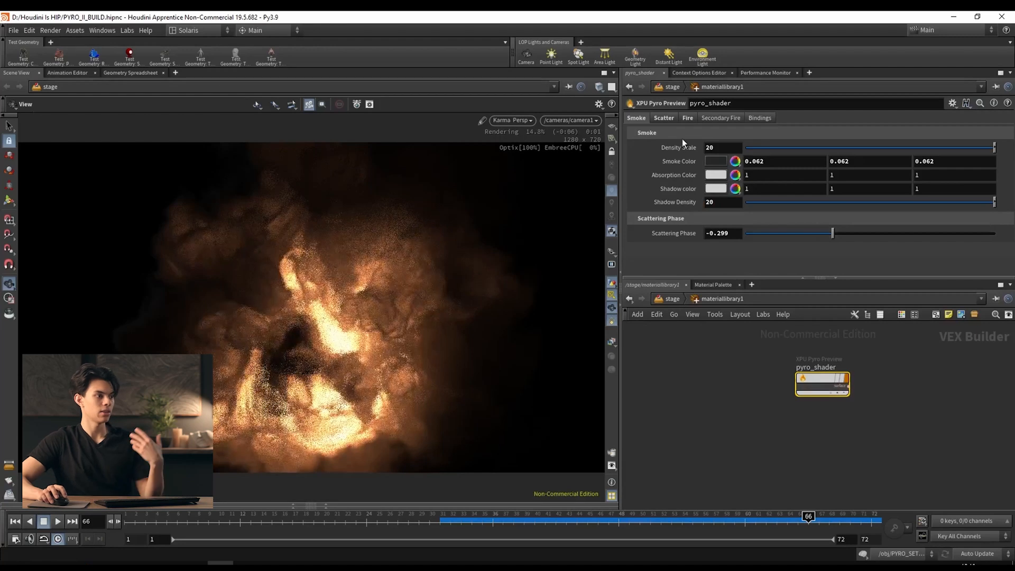
Review the Scatter, Smoke and Fire settings of pyro_shader.
click(667, 118)
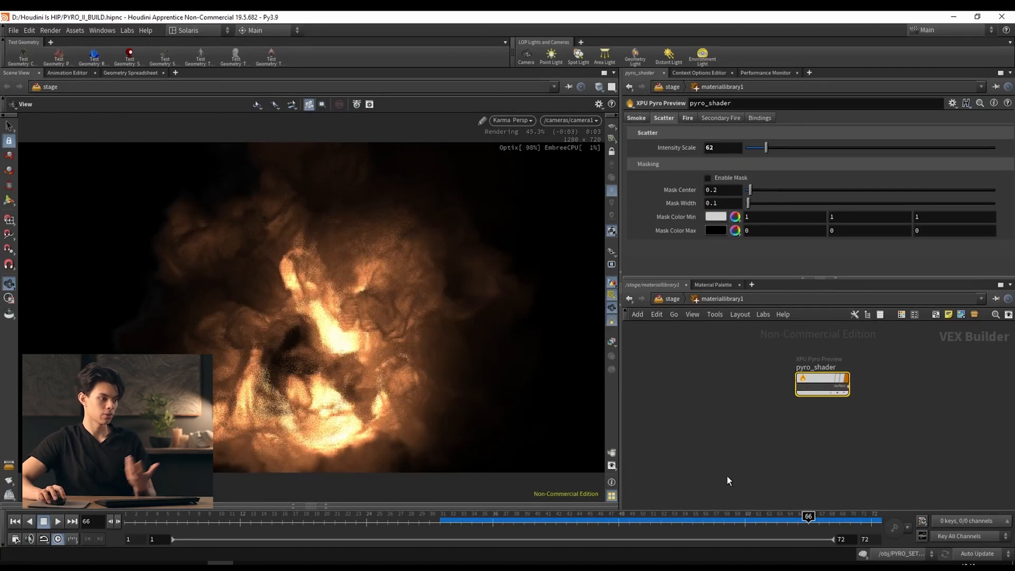
click(637, 118)
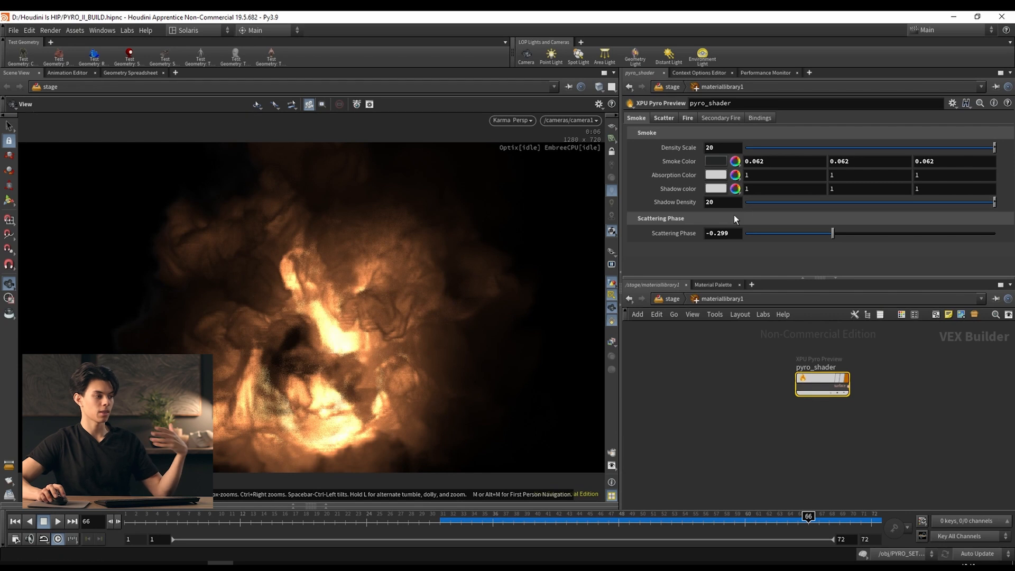
click(693, 117)
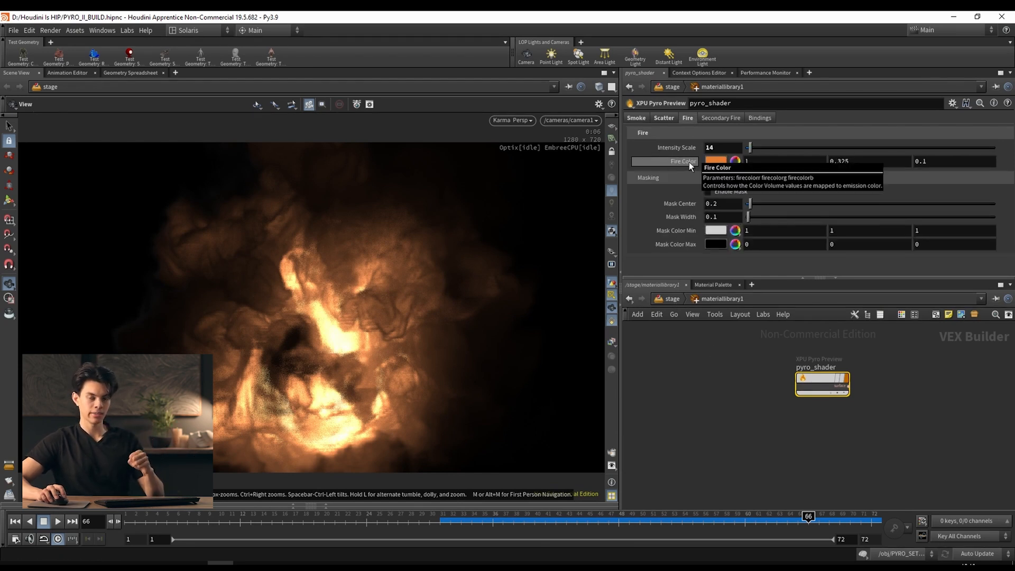
Go to the PYRO_SETUP network in /obj and open the Scatter settings of pyrobakevolume1.
click(677, 303)
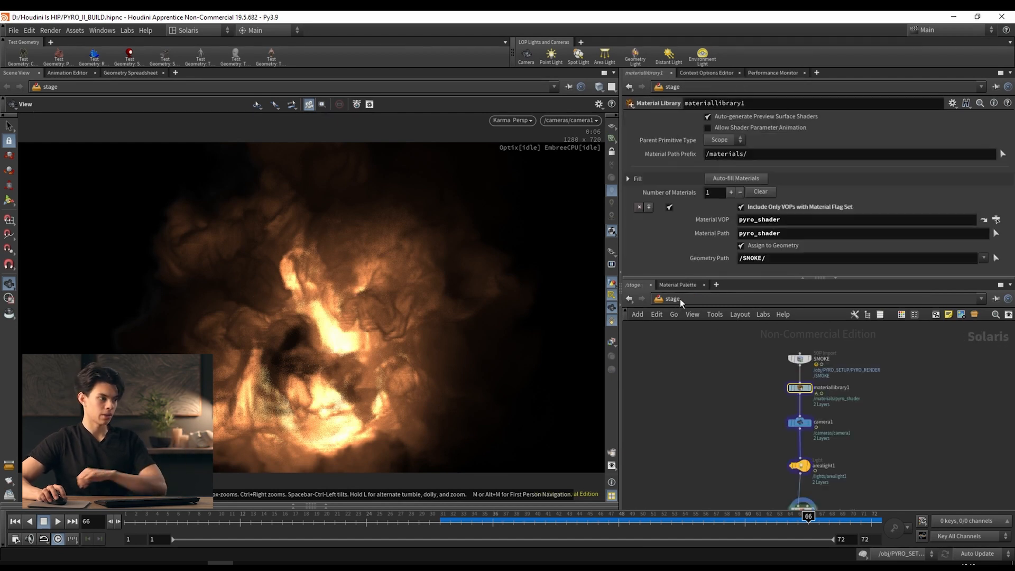
click(680, 300)
click(699, 345)
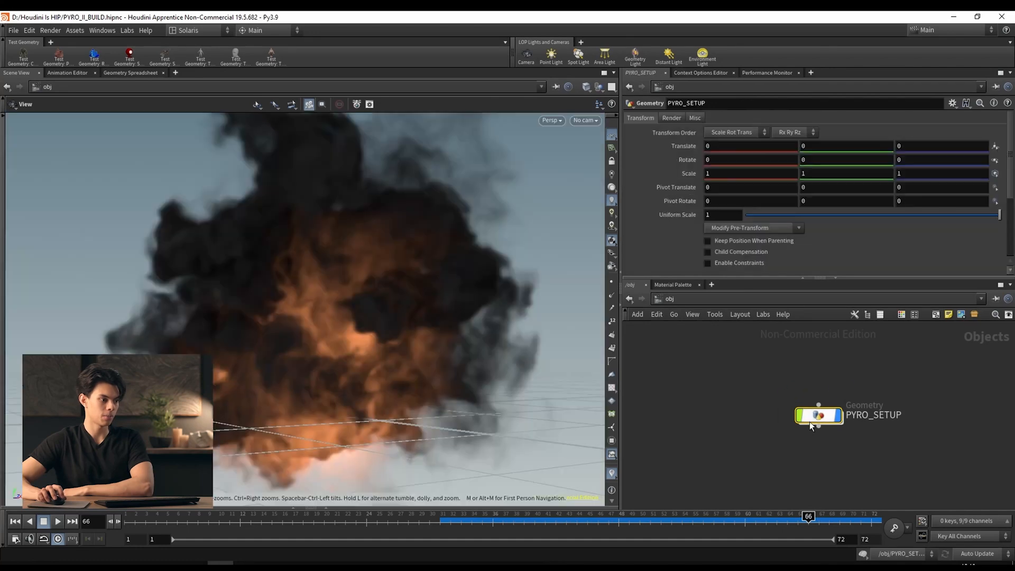
double_click(811, 417)
scroll(825, 434, up, 8)
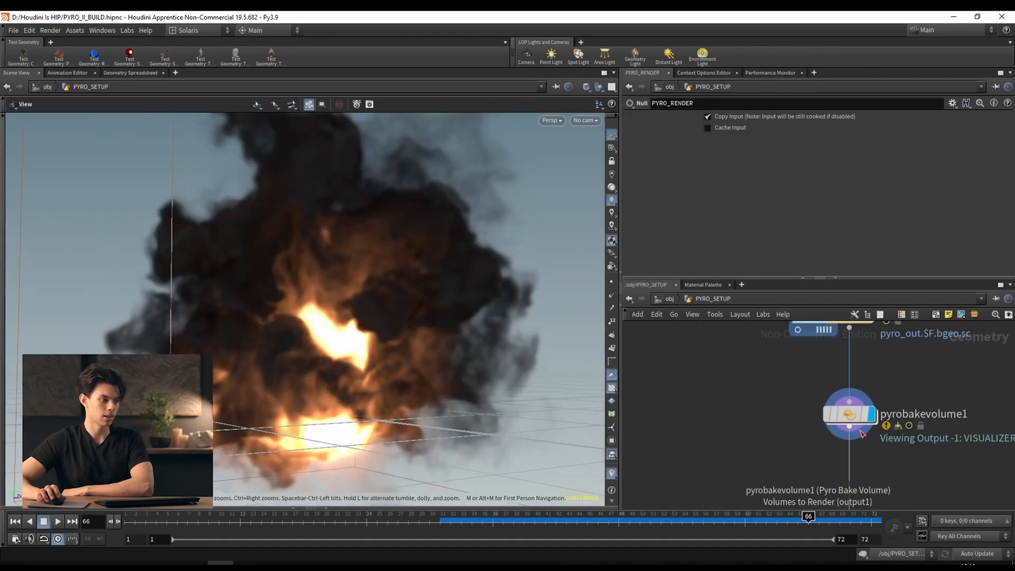
click(841, 412)
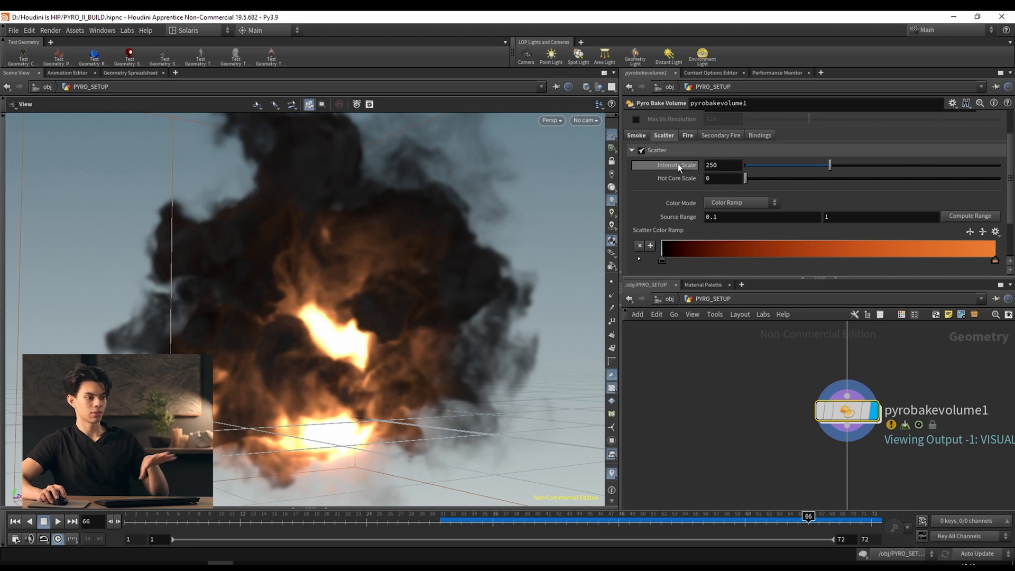
Examine the Scatter Color Ramp of pyrobakevolume1, then compare it with the Scatter and Fire settings of pyro_shader in the /stage material library.
scroll(697, 252, down, 1)
scroll(698, 252, down, 1)
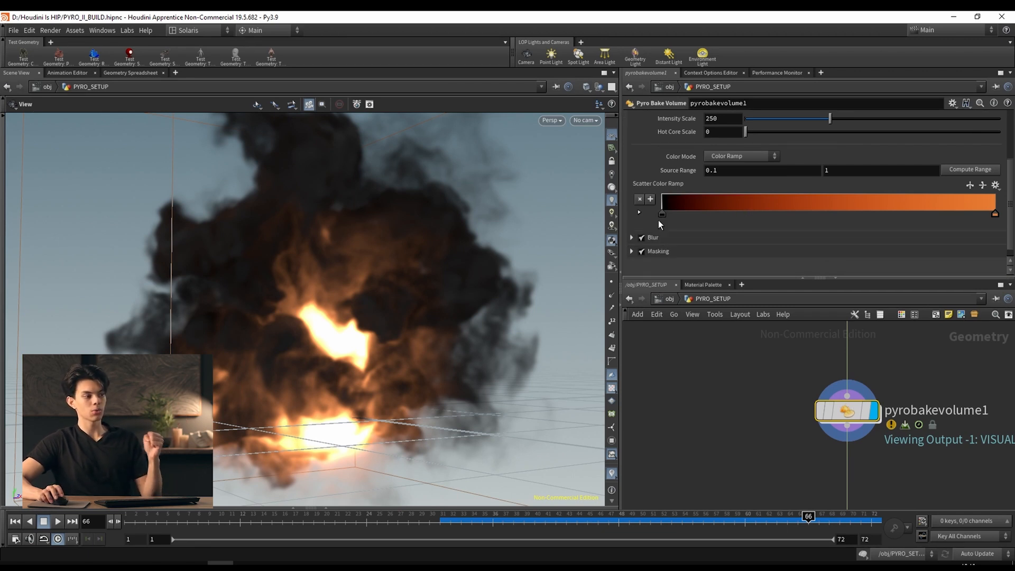
click(666, 299)
click(705, 421)
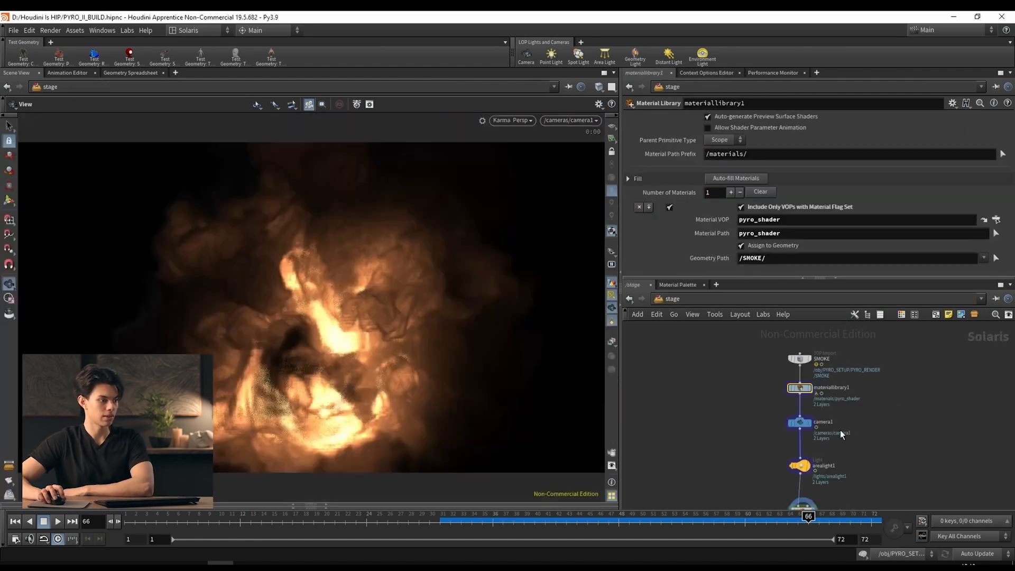
double_click(801, 388)
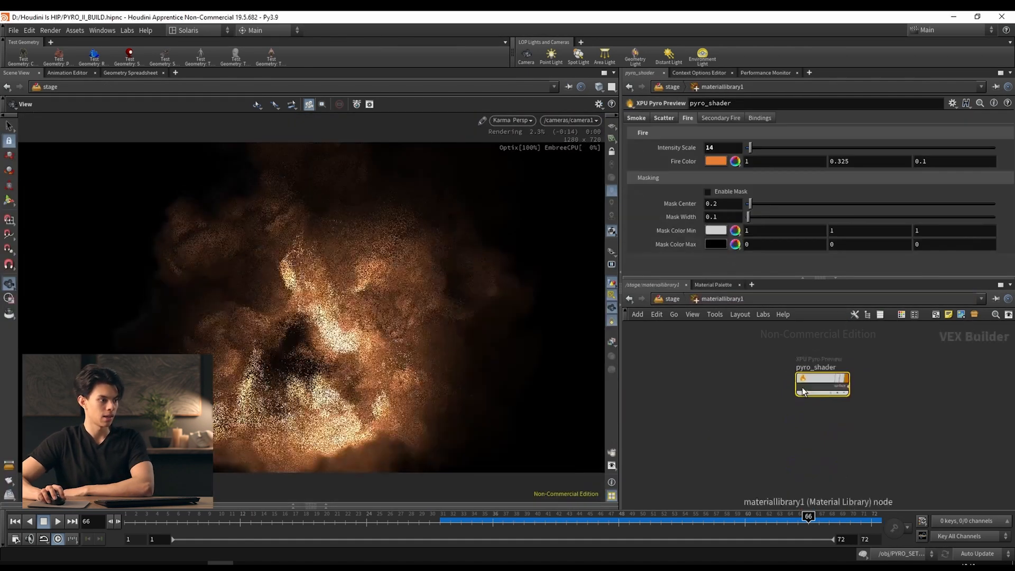
click(665, 118)
click(690, 118)
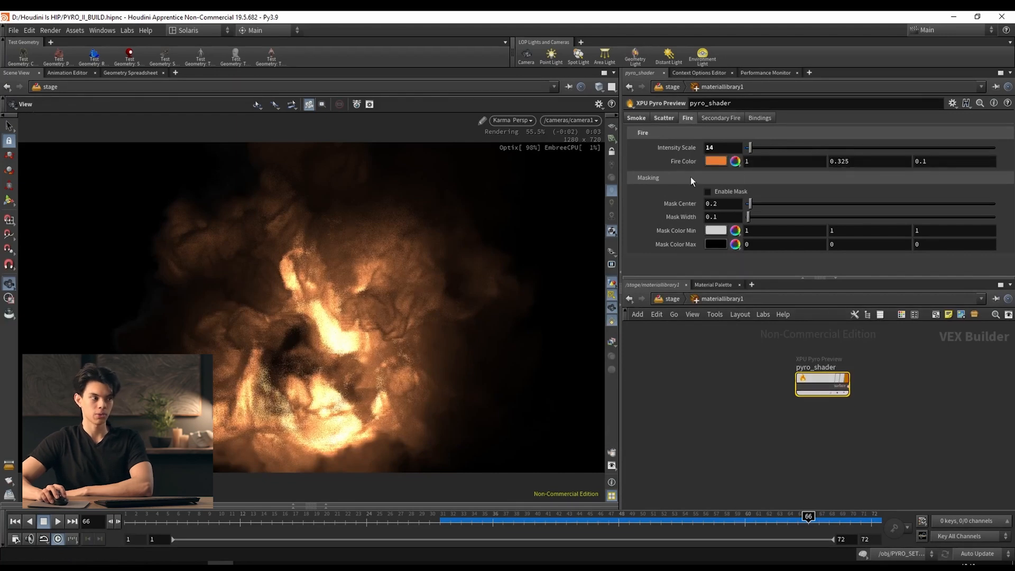
click(663, 117)
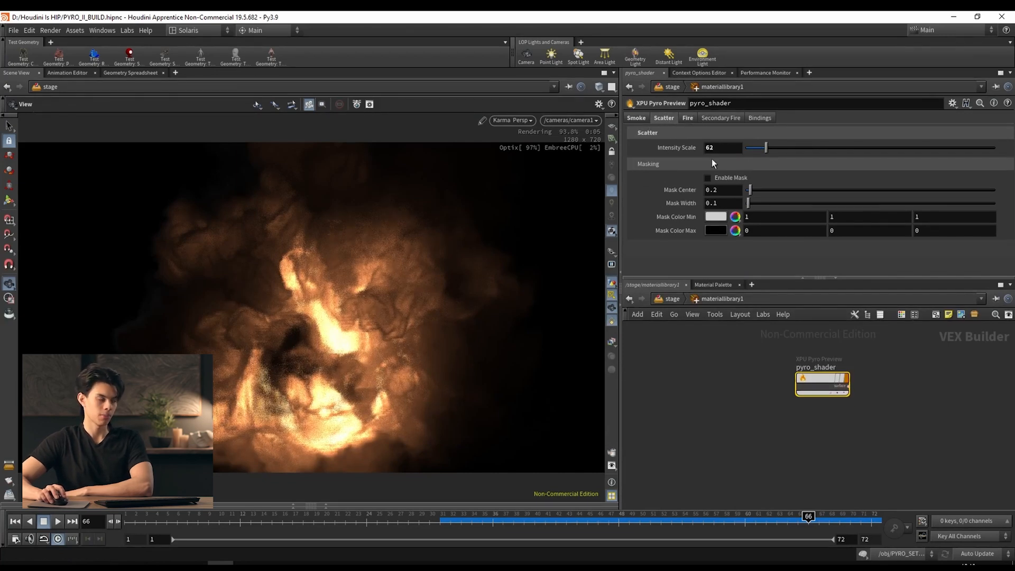
Return to the PYRO_SETUP network in /obj and copy the Fire Color Ramp parameter of pyrobakevolume1.
click(669, 300)
click(677, 300)
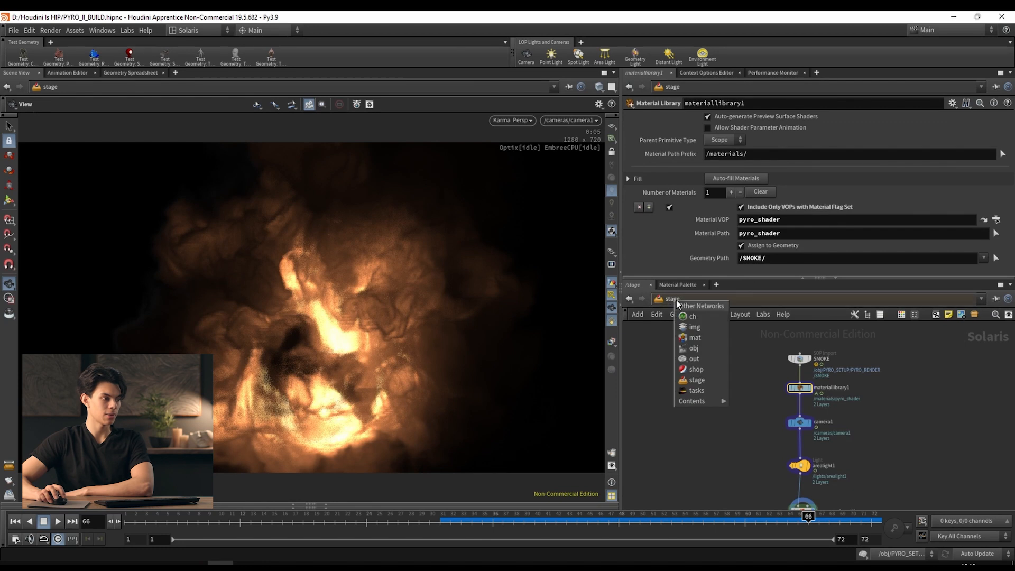
click(703, 349)
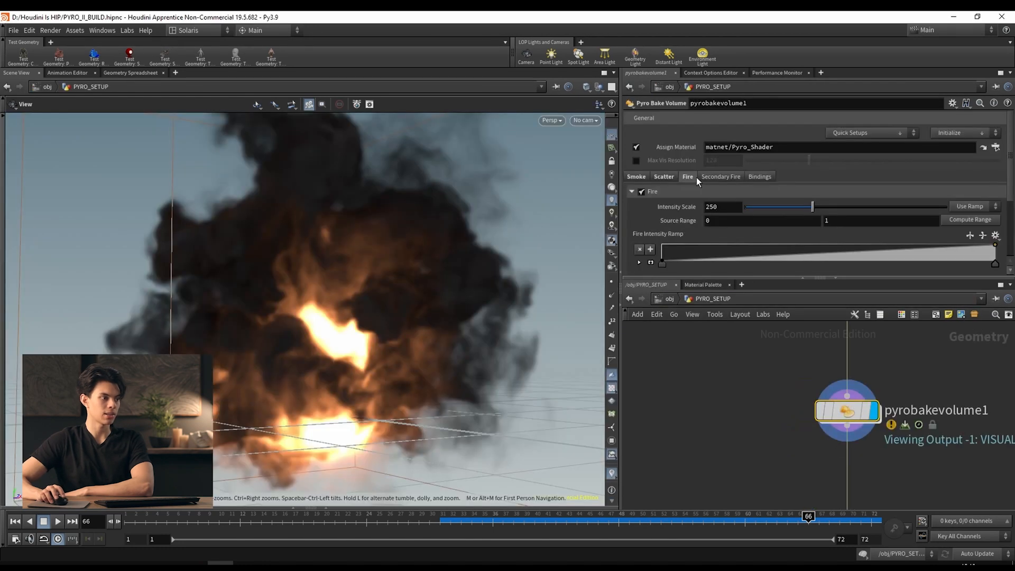
scroll(699, 185, down, 3)
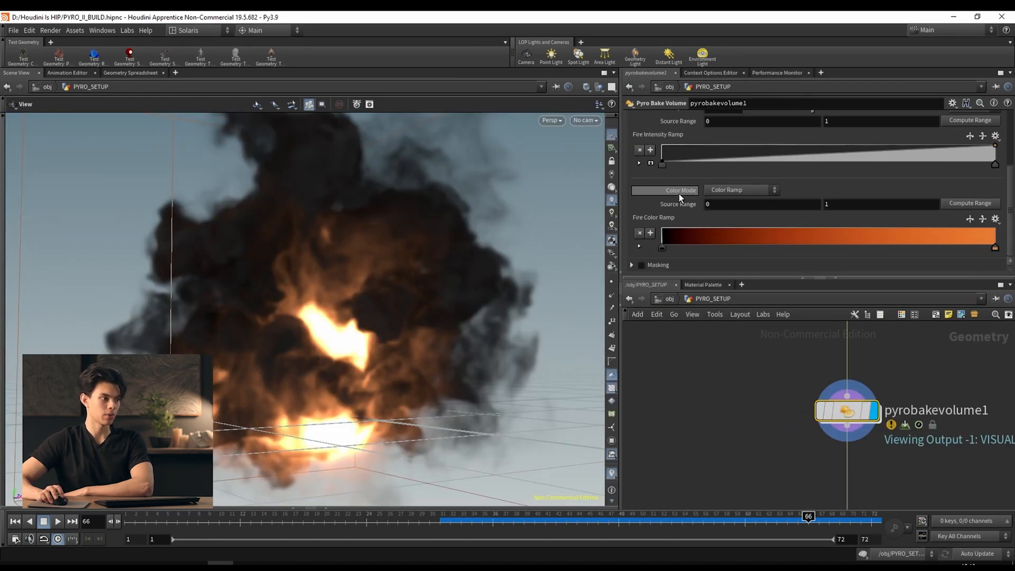
right_click(668, 217)
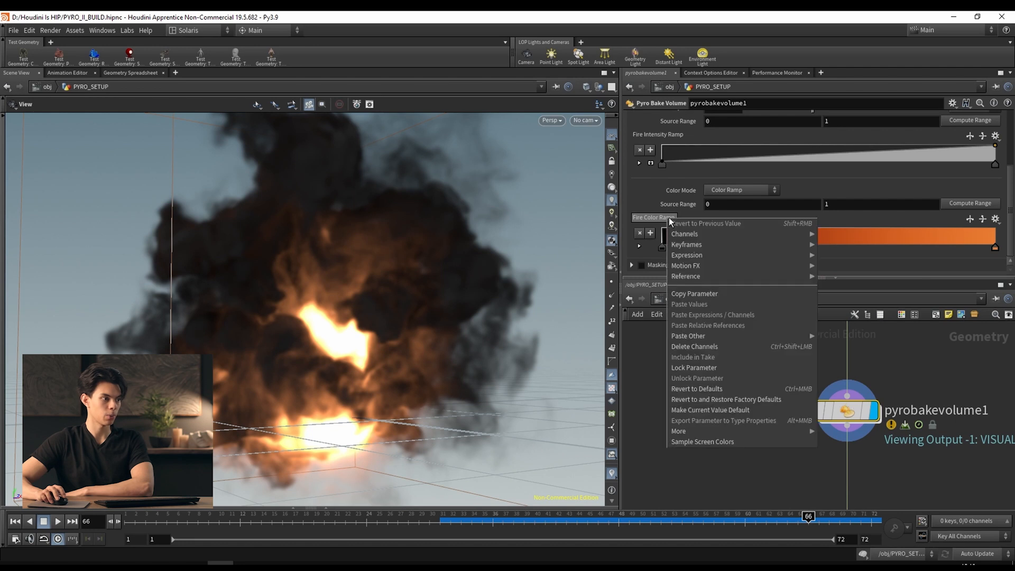
click(706, 294)
Paste the copied ramp parameter as relative references onto the Scatter Color Ramp of pyrobakevolume1.
scroll(649, 197, up, 3)
click(664, 136)
scroll(661, 204, down, 2)
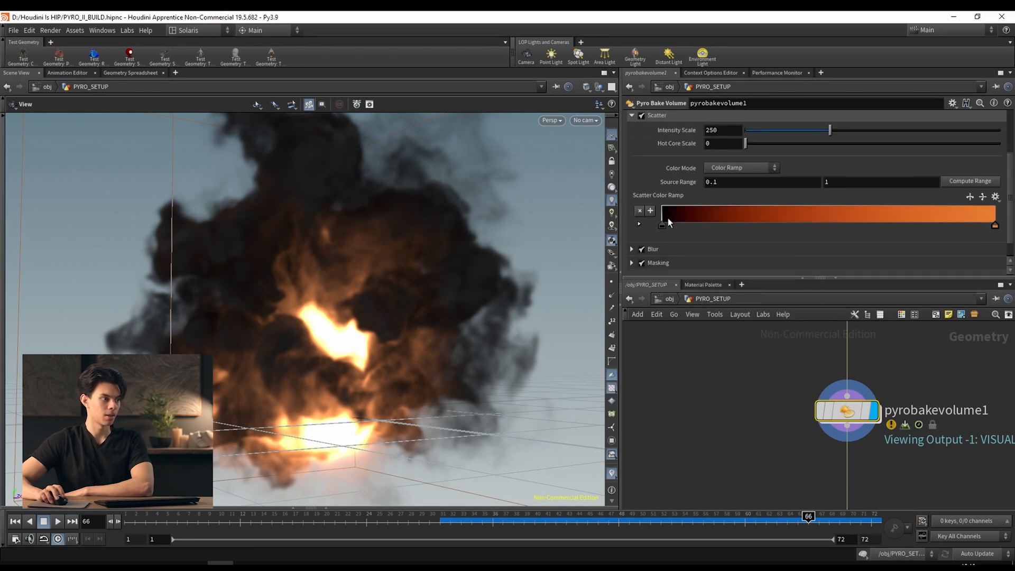
right_click(678, 192)
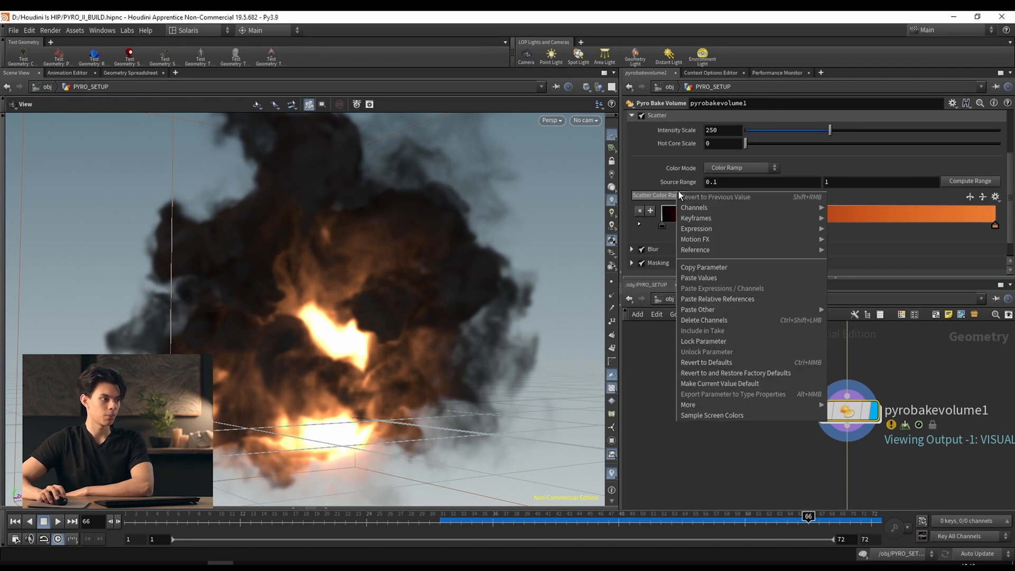
click(716, 299)
scroll(682, 190, up, 2)
scroll(687, 170, down, 2)
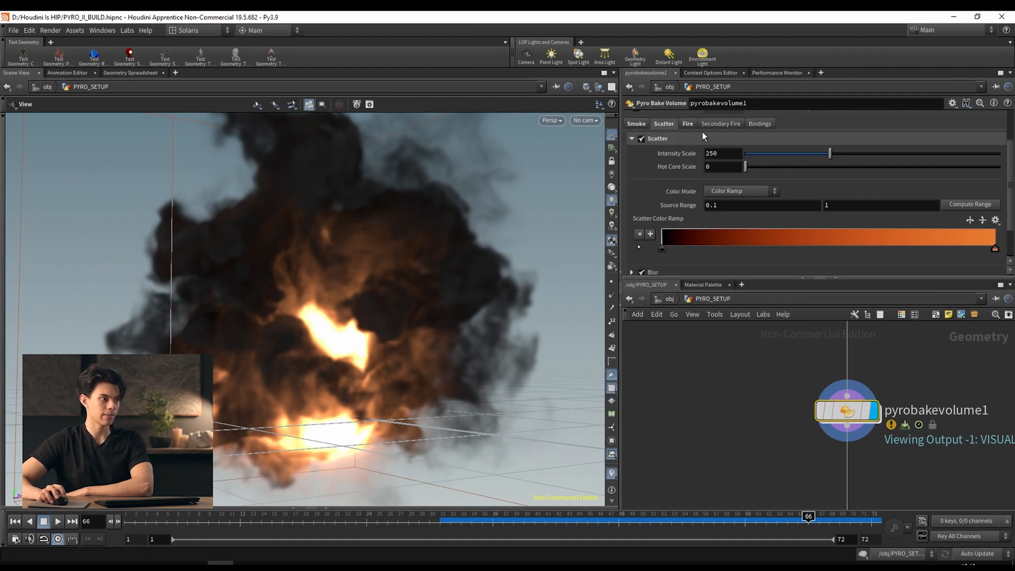
Recolor the end point of the Fire Color Ramp to blue (about 0.229, 0.548, 1) and check the linked Scatter Color Ramp.
click(689, 124)
scroll(676, 244, down, 3)
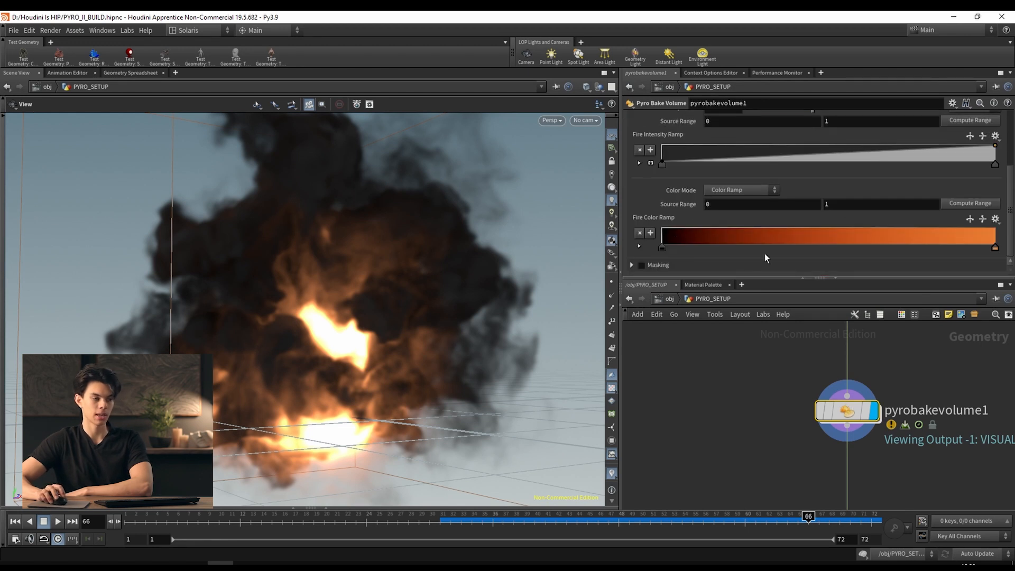
double_click(996, 246)
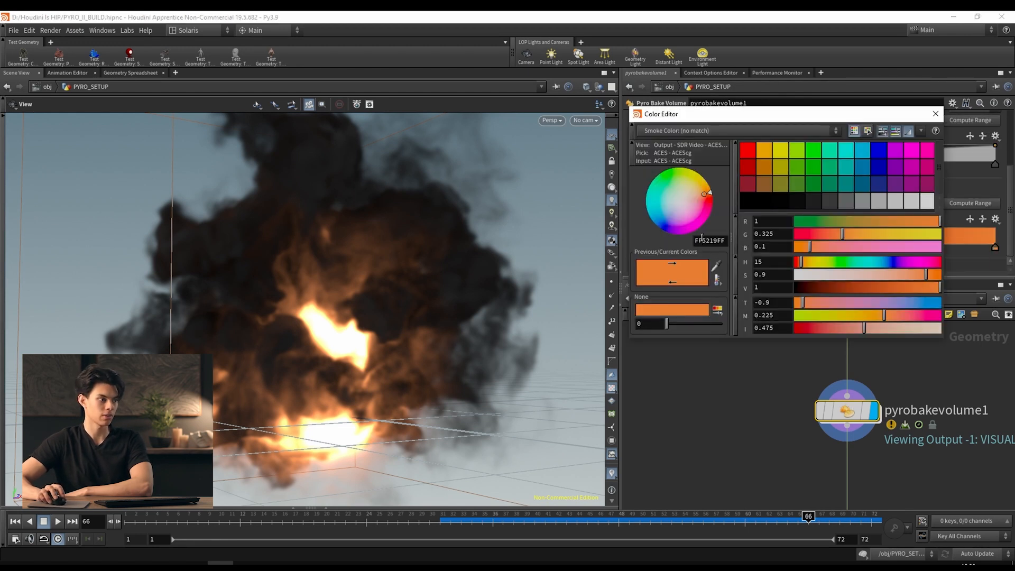
click(662, 213)
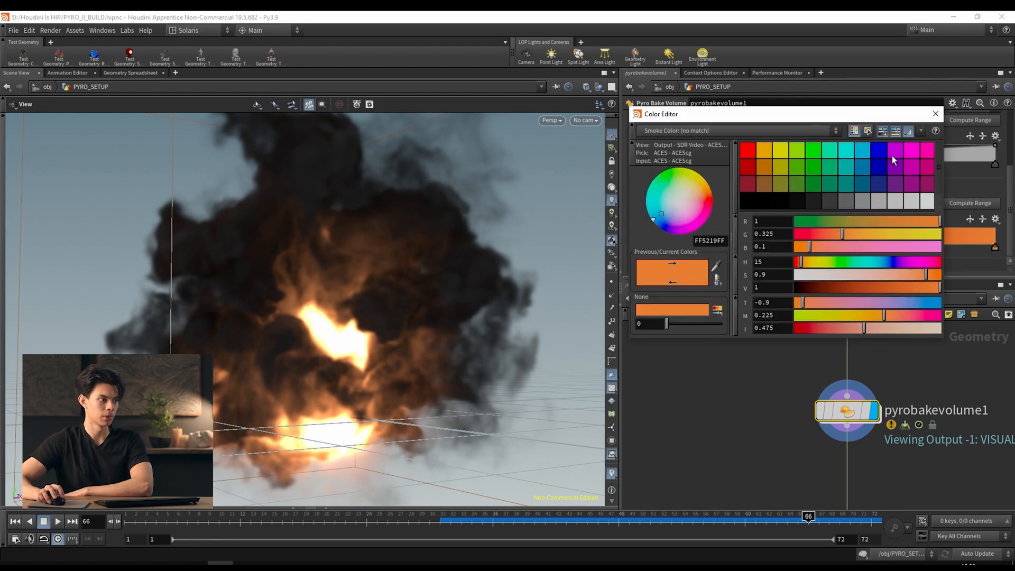
click(937, 116)
scroll(734, 214, up, 3)
click(664, 124)
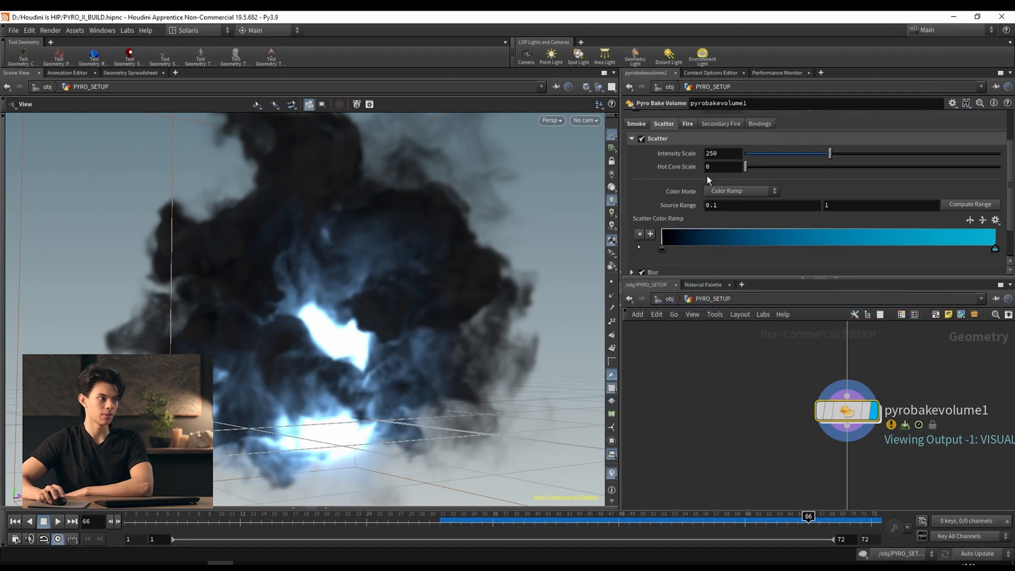
scroll(709, 190, down, 1)
scroll(711, 180, up, 3)
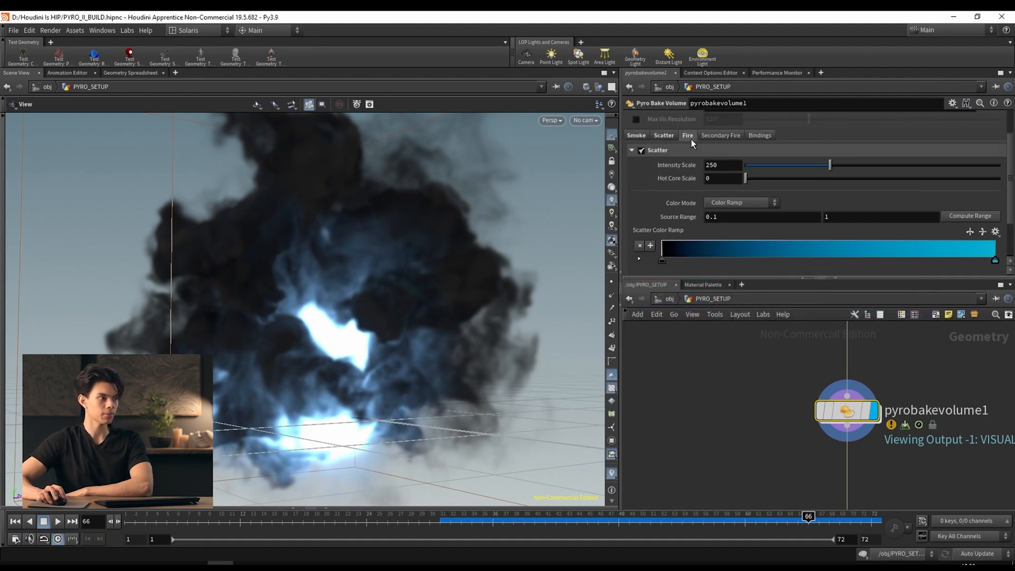
Expand the point controls of the Fire Color Ramp and copy the Color parameter of point 2.
click(688, 136)
scroll(687, 212, down, 3)
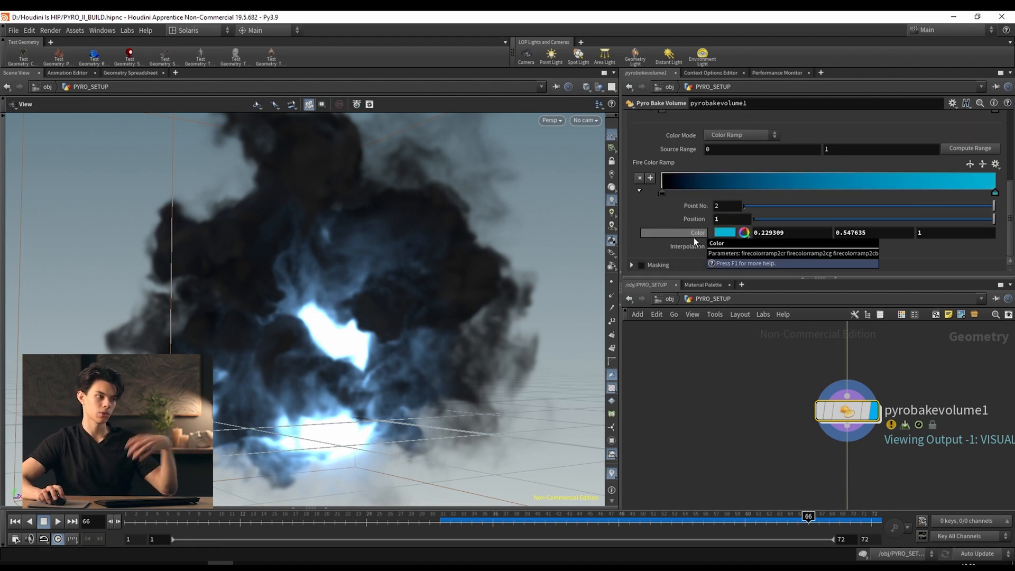
scroll(728, 217, up, 2)
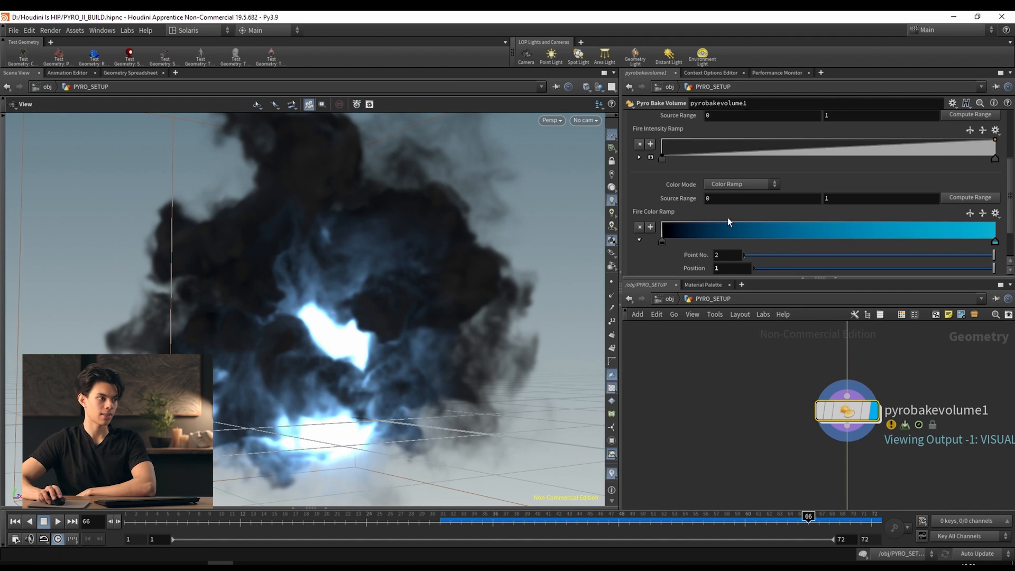
scroll(682, 222, down, 2)
right_click(701, 236)
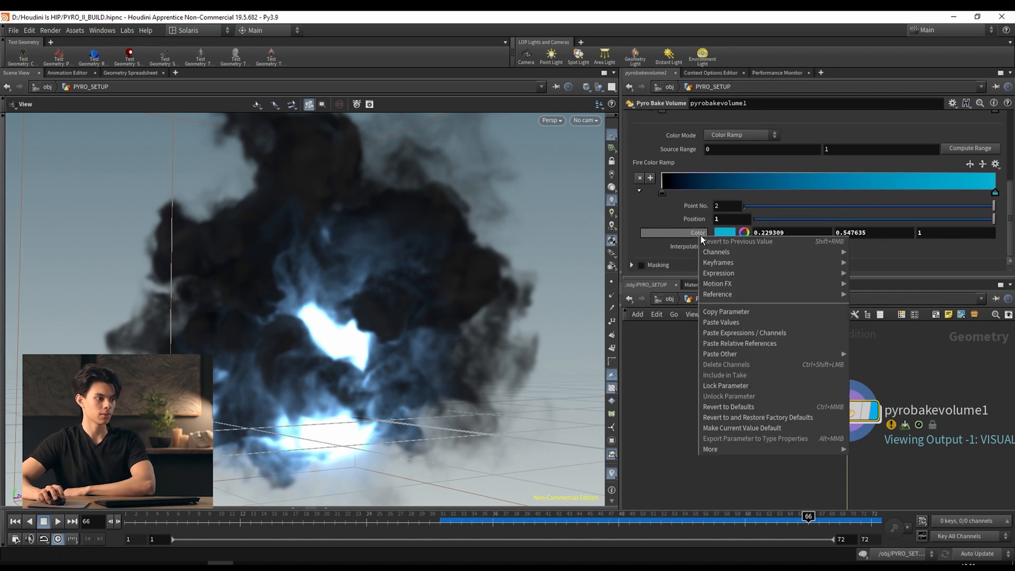
click(726, 312)
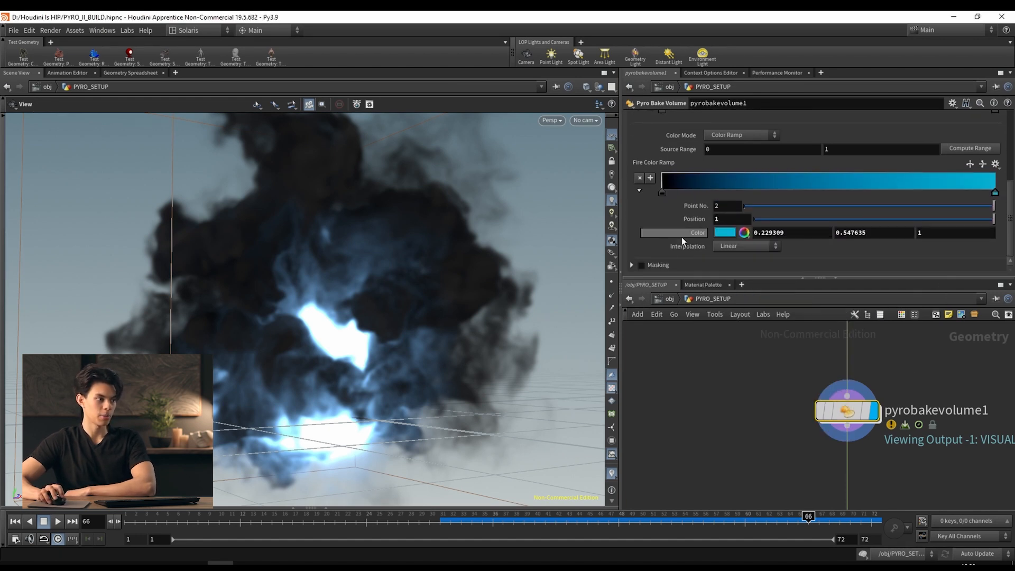
Go to materiallibrary1 in /stage and paste the copied color as relative references onto the Fire Color of pyro_shader.
click(671, 86)
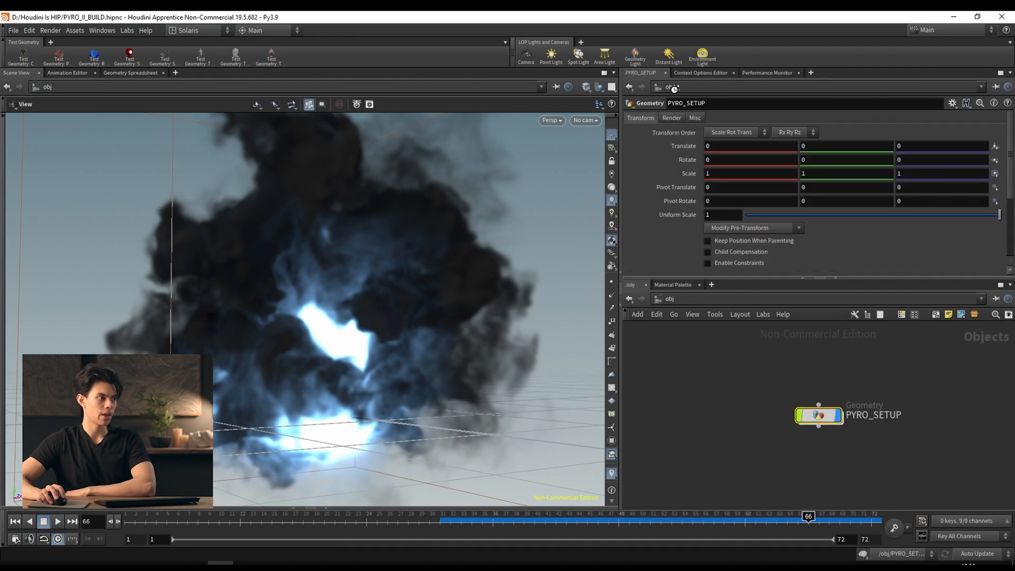
click(674, 88)
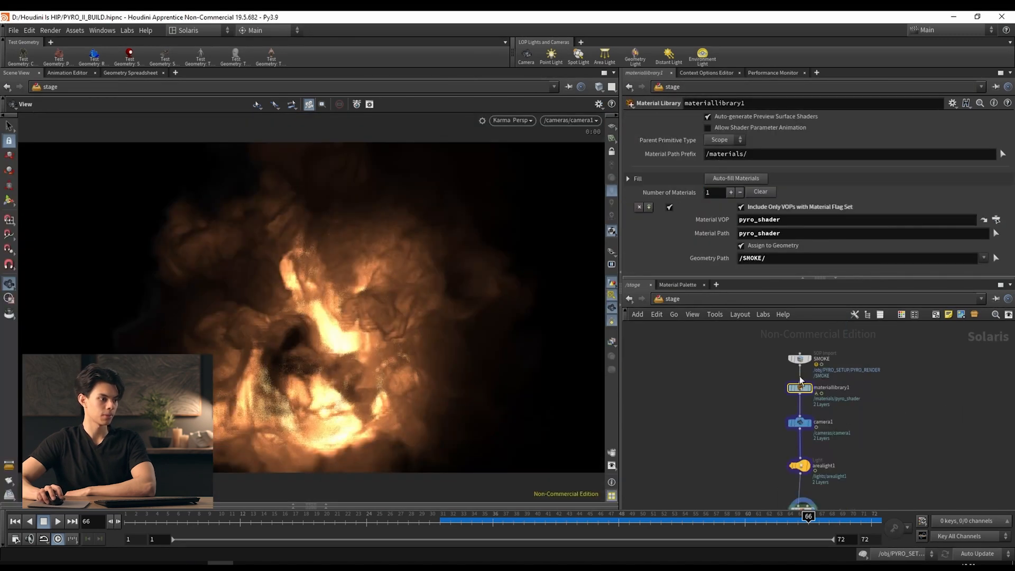
double_click(801, 389)
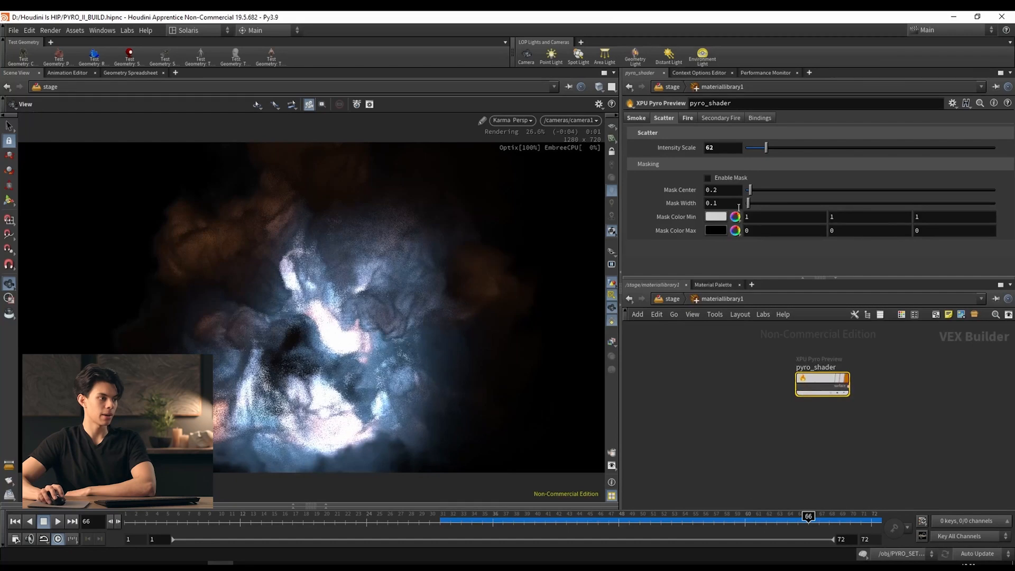
click(690, 119)
right_click(688, 165)
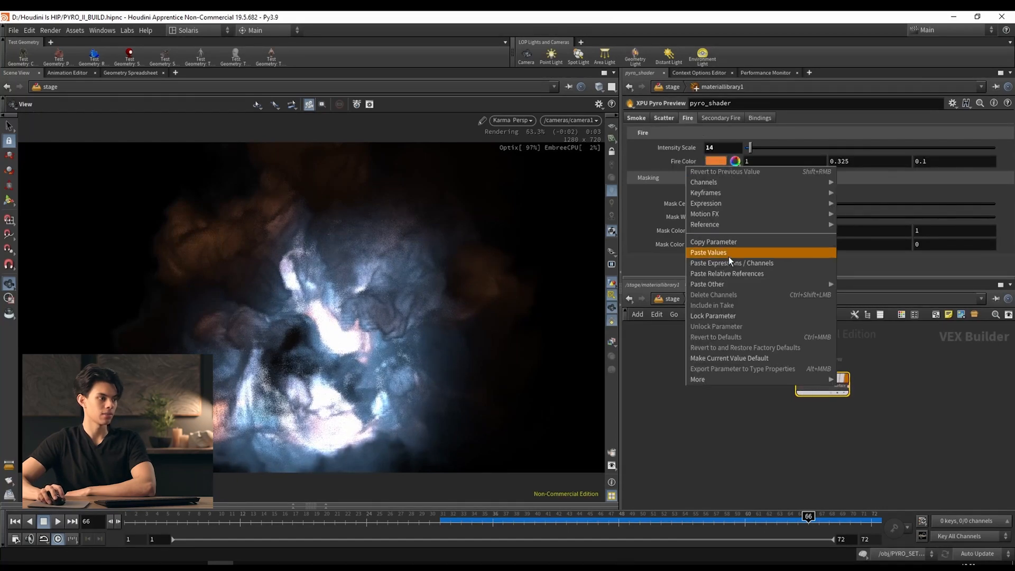
click(729, 273)
click(684, 161)
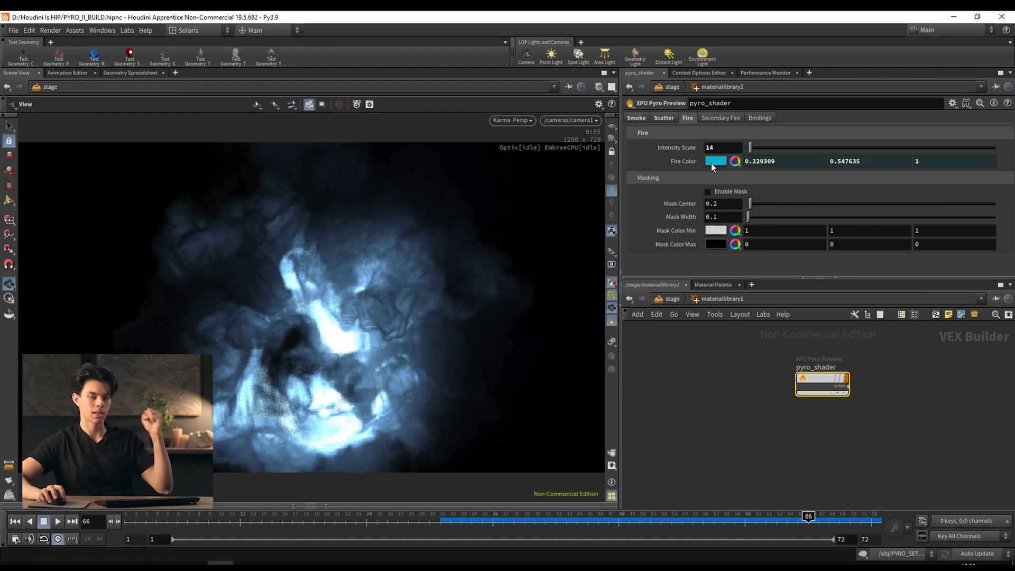
Change the linked Fire Color of pyro_shader to green, about 0.352, 1, 0.329.
click(712, 163)
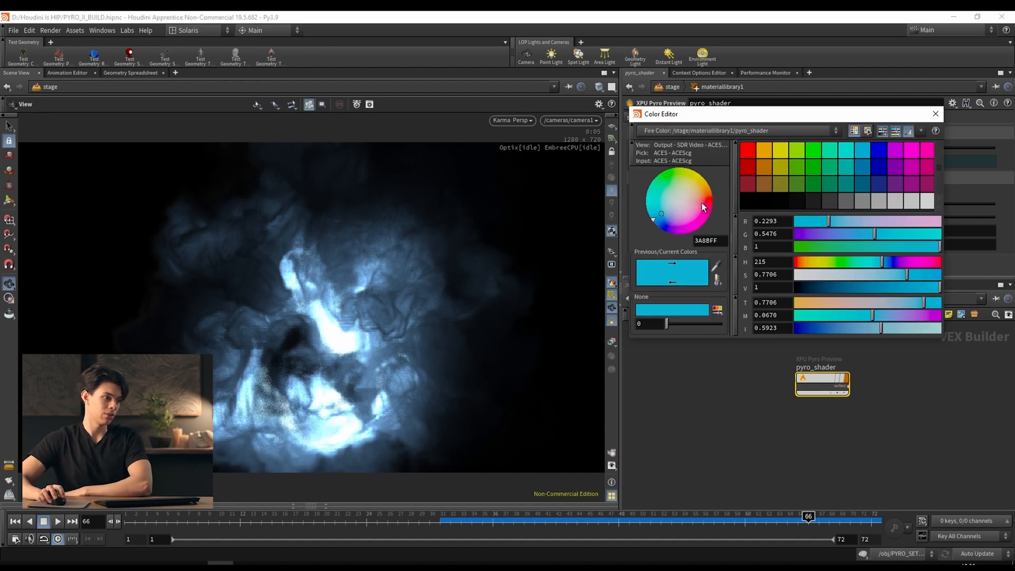
click(670, 184)
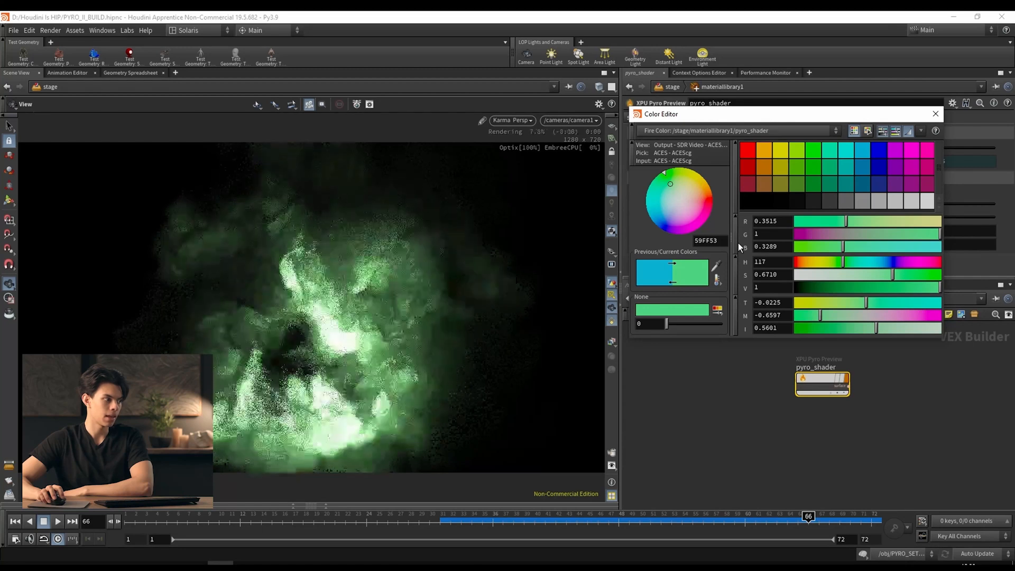
click(936, 113)
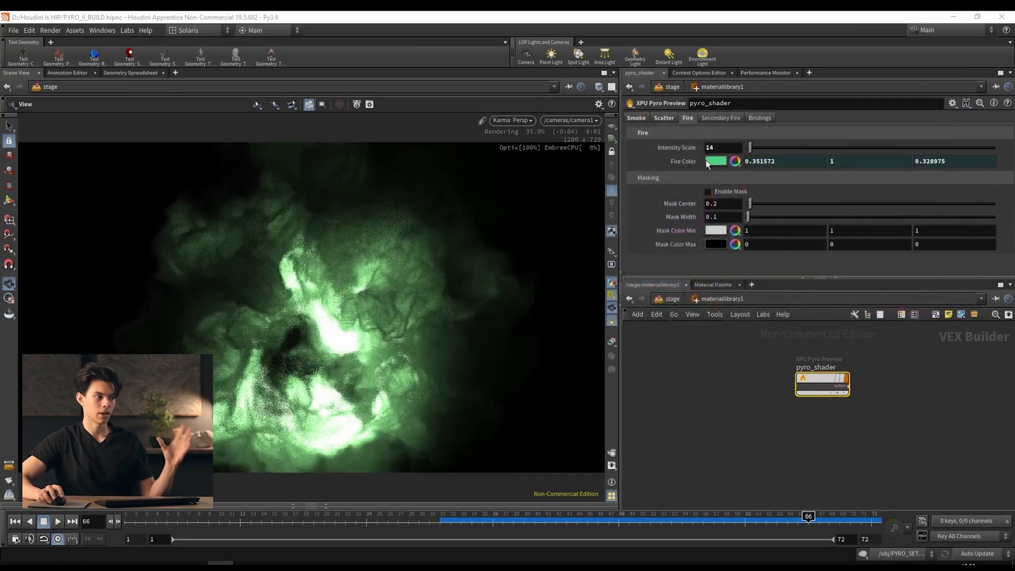
Set the smoke Density Scale and Shadow Density of pyro_shader to 15.
click(643, 117)
drag(729, 147, 700, 148)
text(15)
key(Return)
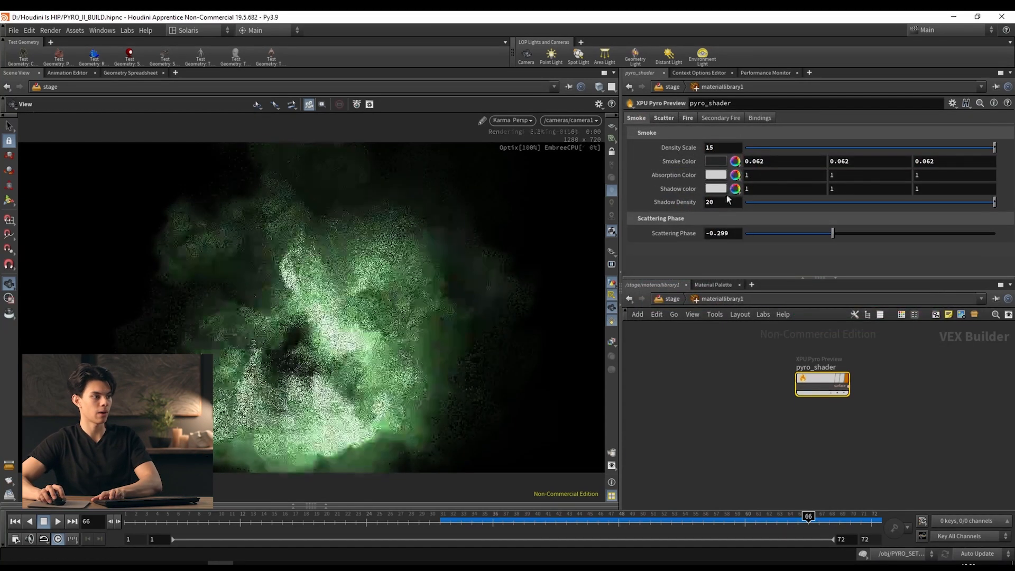
drag(728, 201, 682, 188)
text(1)
key(Return)
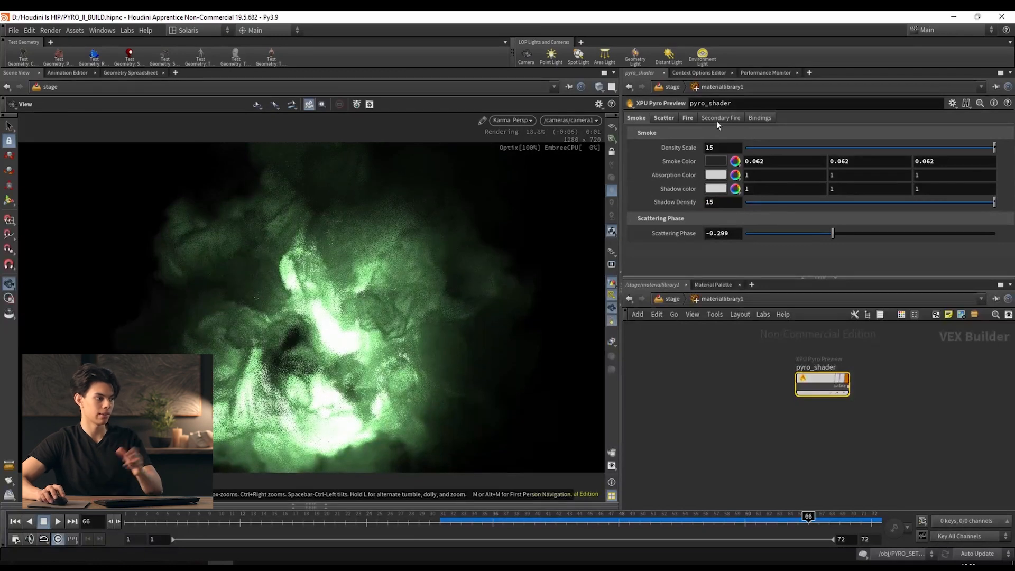
Set the Scatter Intensity Scale of pyro_shader to 18 and its Fire Intensity Scale to 35.
click(687, 117)
click(747, 150)
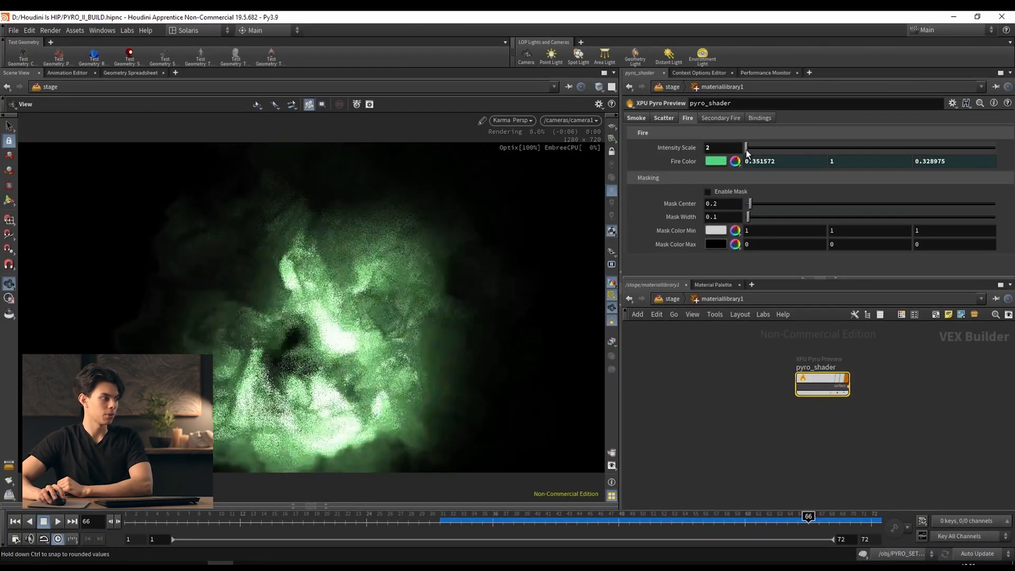
click(664, 118)
drag(760, 145, 751, 149)
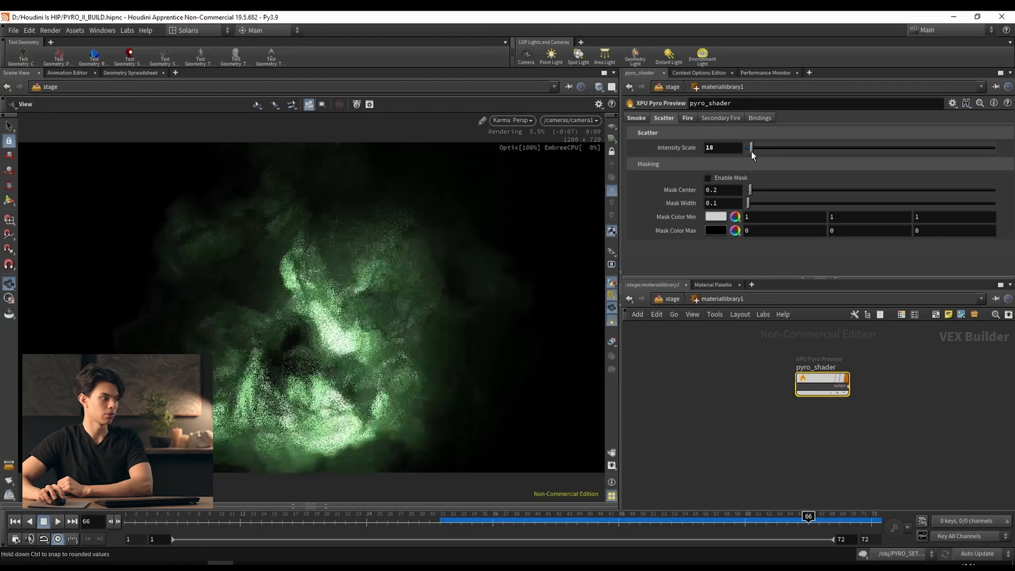
click(689, 117)
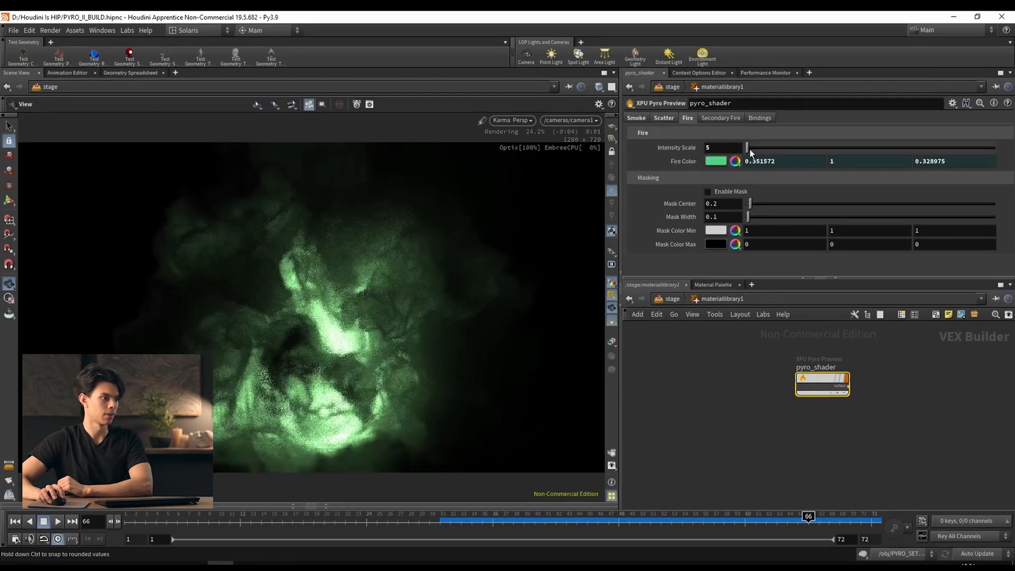
drag(750, 149, 758, 149)
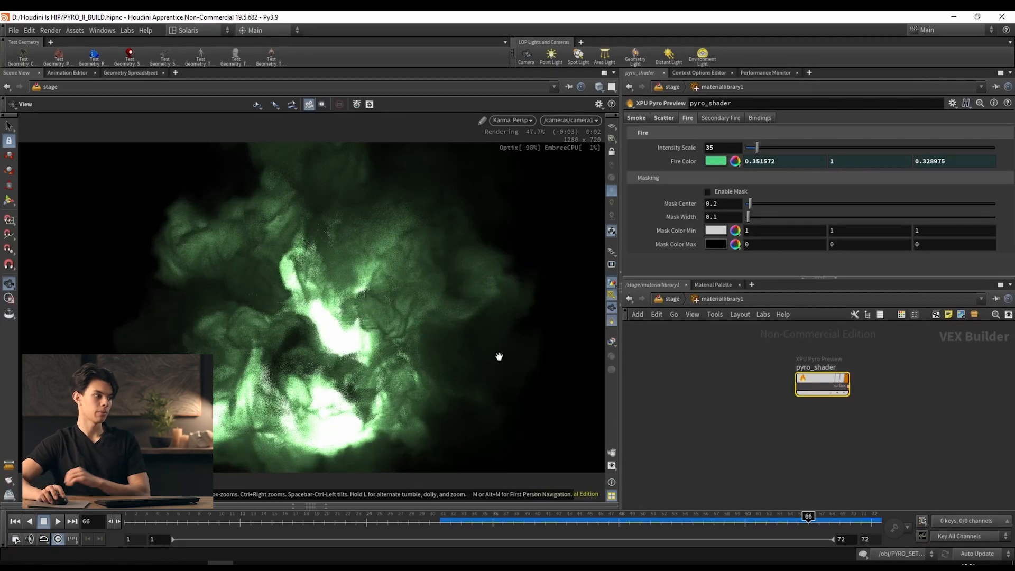
Enable the mask for both the Fire and the Scatter settings of pyro_shader.
click(710, 193)
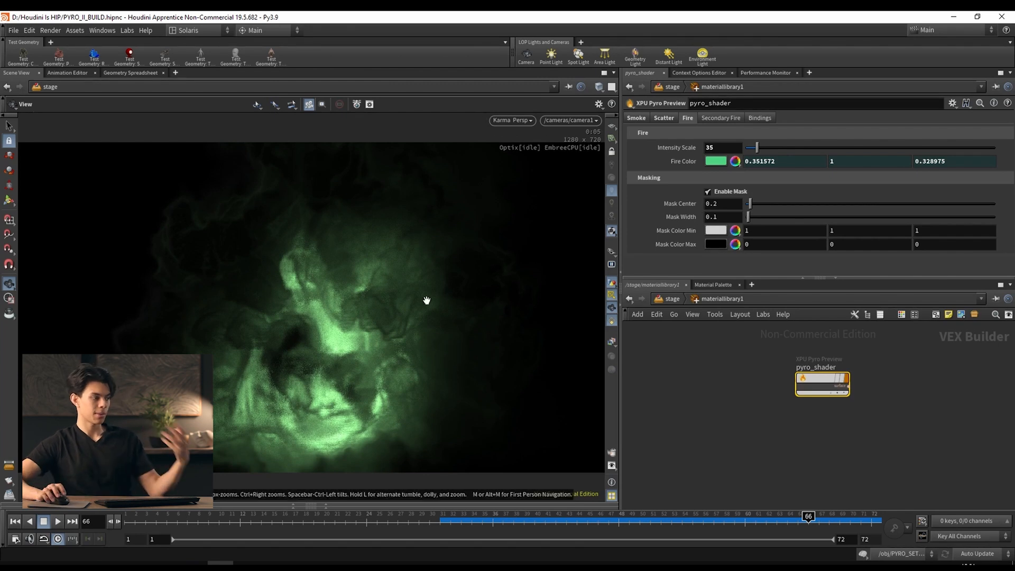
click(674, 118)
click(725, 181)
Leave the camera view briefly and restore the viewport to /cameras/camera1.
scroll(339, 305, down, 3)
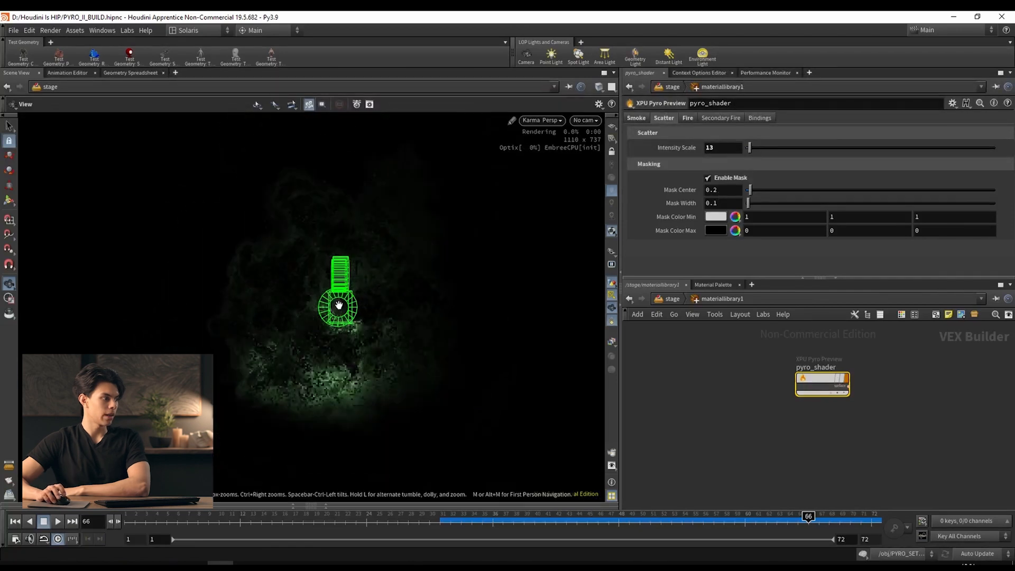
scroll(339, 305, up, 5)
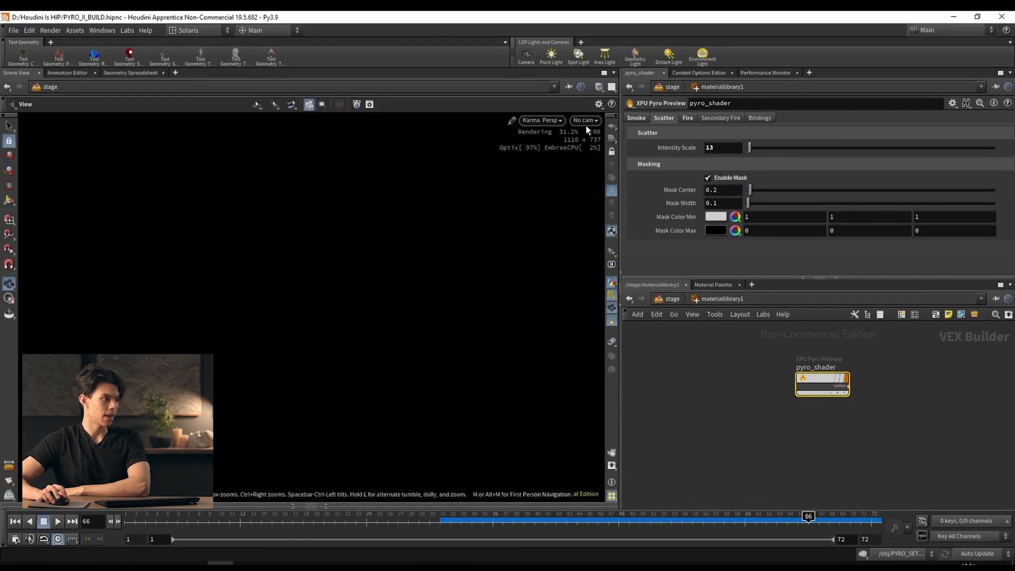
click(586, 120)
click(656, 143)
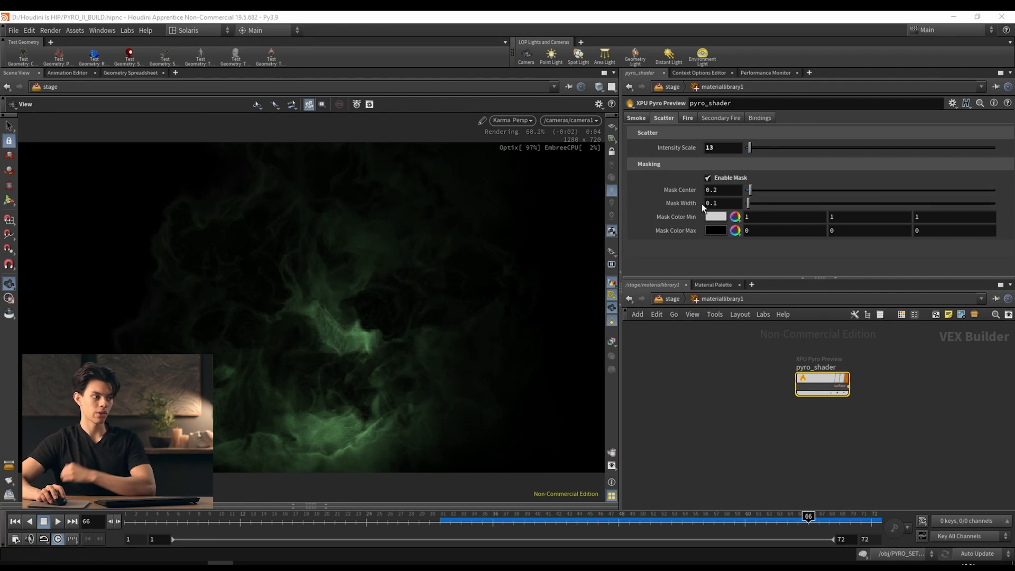
Widen the scatter mask of pyro_shader, and set its fire Mask Width to 4.03 and fire Intensity Scale to 32.
drag(750, 202, 882, 214)
click(687, 117)
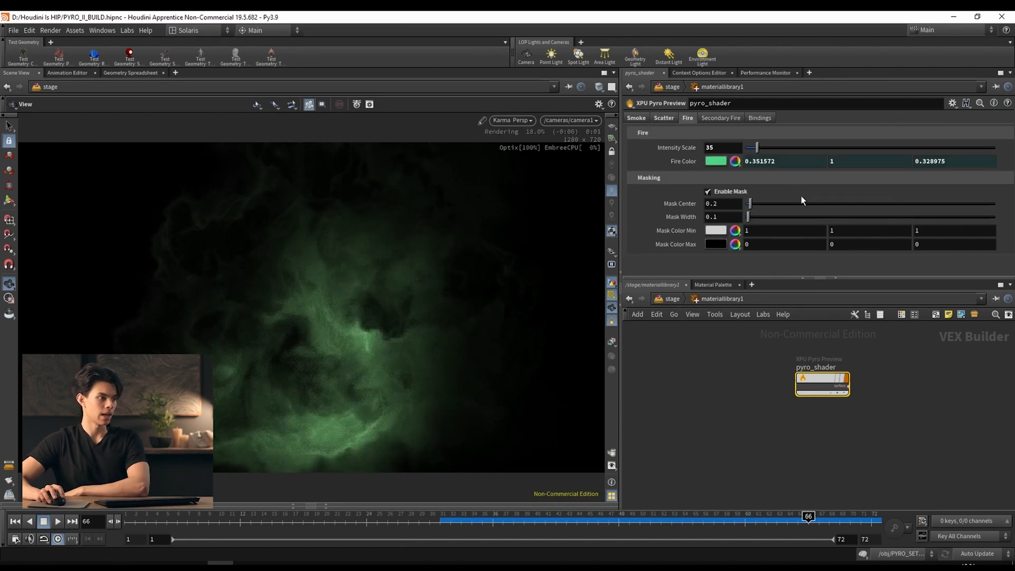
drag(755, 216, 787, 218)
drag(757, 148, 769, 150)
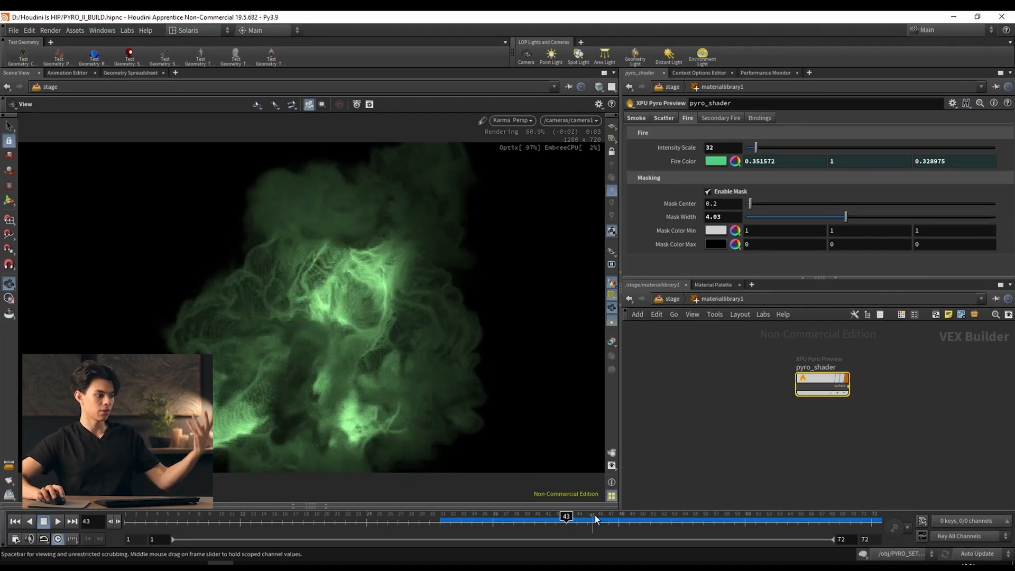
Move the timeline to frame 53 to preview the render, and go back up to the /stage network.
drag(597, 518, 671, 526)
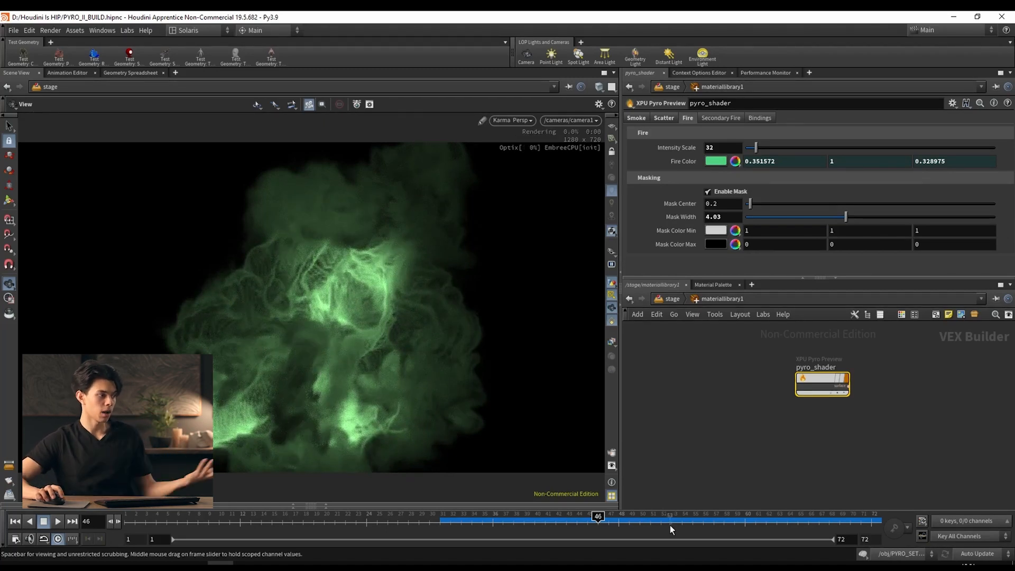
click(670, 299)
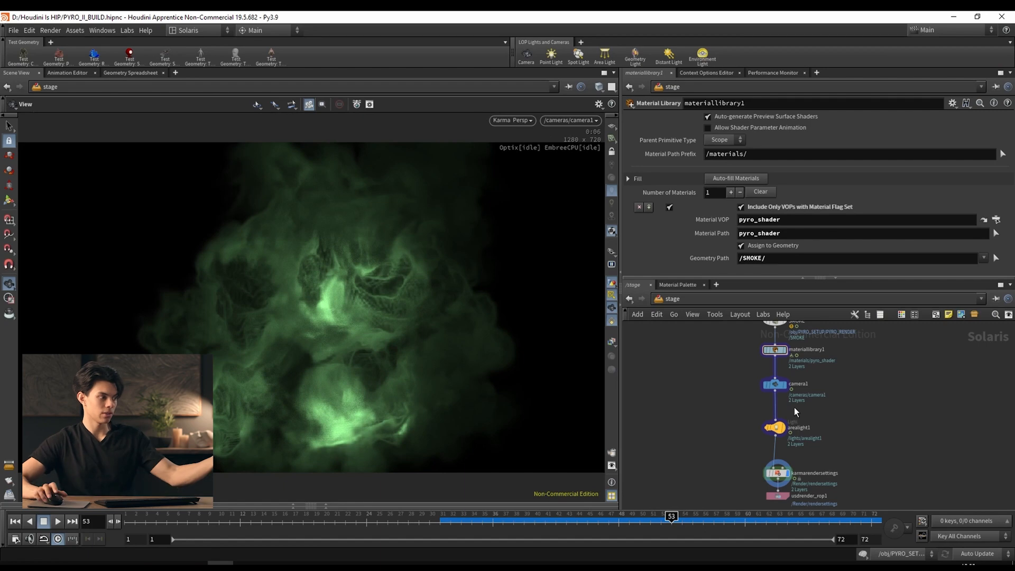
scroll(365, 385, down, 6)
drag(339, 365, 333, 335)
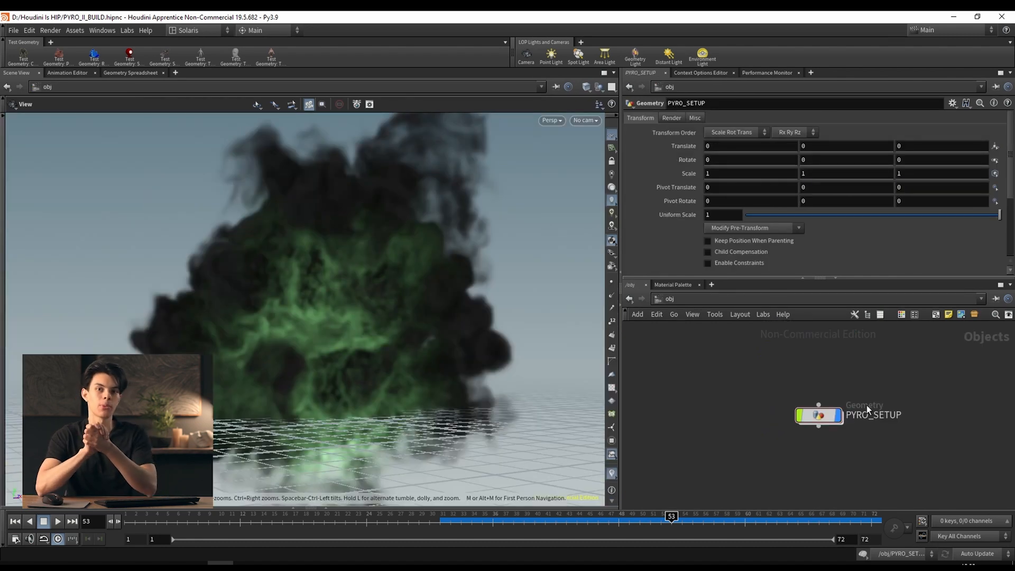
Hide PYRO_SETUP in /obj and add a new Geometry object beside it.
click(839, 415)
middle_drag(992, 453, 889, 448)
key(Tab)
text(geo)
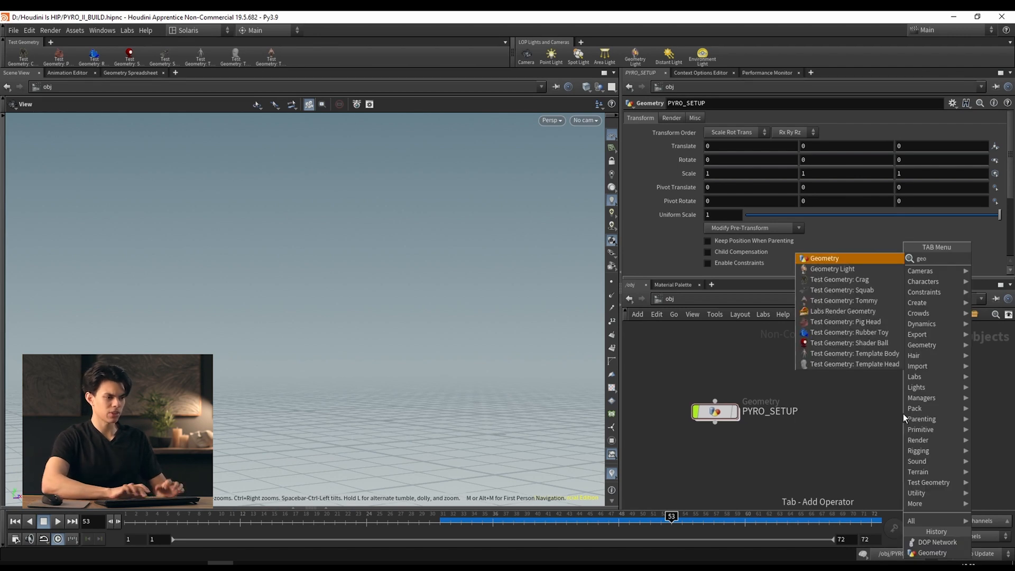
key(Return)
click(885, 412)
Rename the new Geometry object as PYRO_PRESETS.
double_click(924, 415)
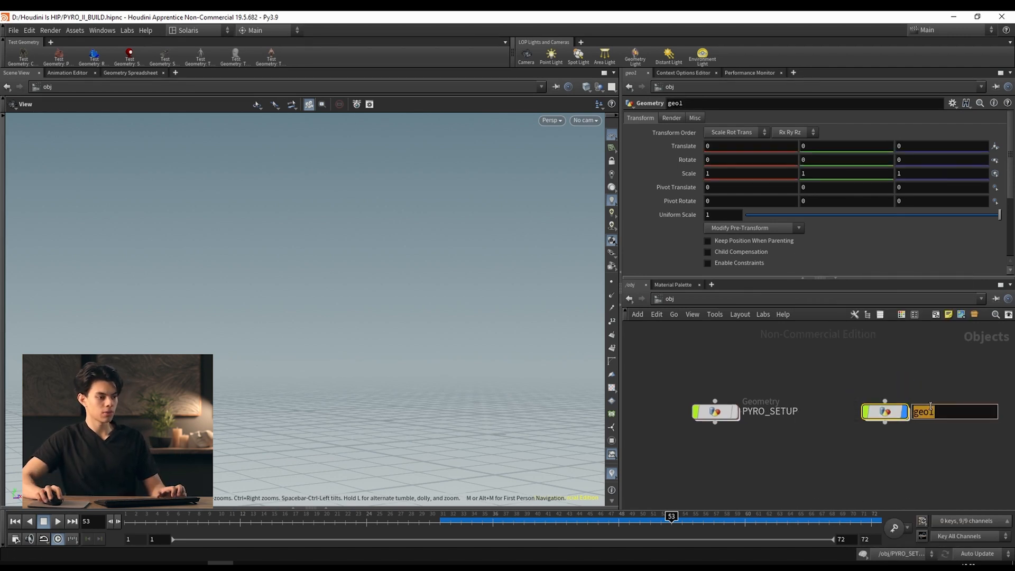
text(PYRO_PRESETS)
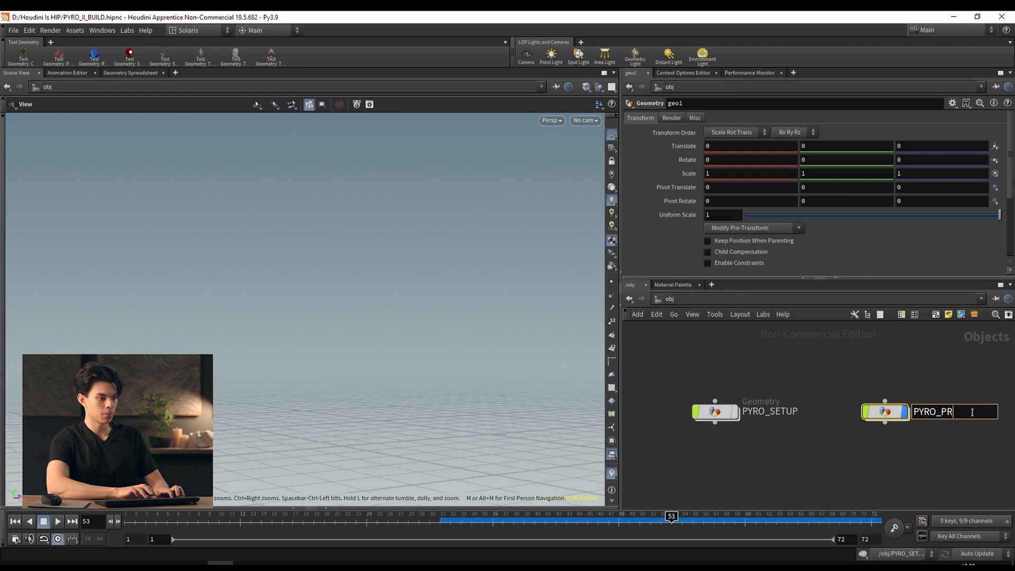
key(Return)
Go inside PYRO_PRESETS and add the Pyro Configure Billowy Smoke preset.
double_click(879, 417)
key(Tab)
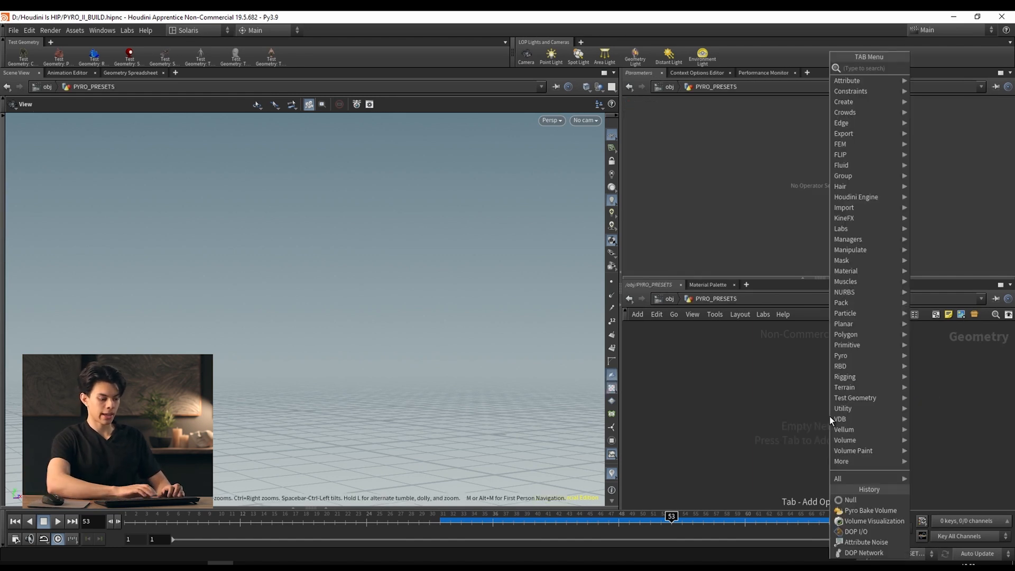
text(configure pyro)
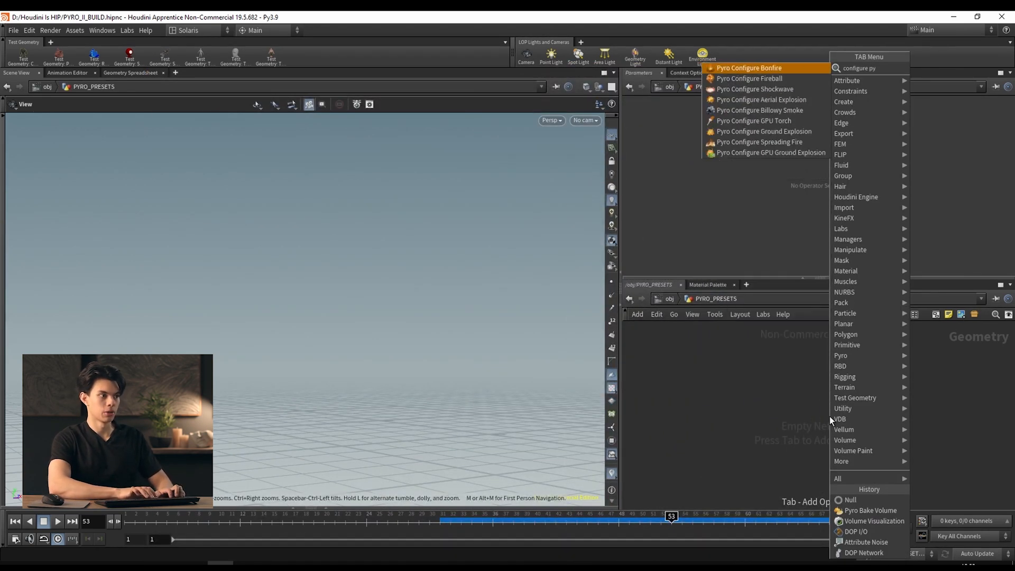
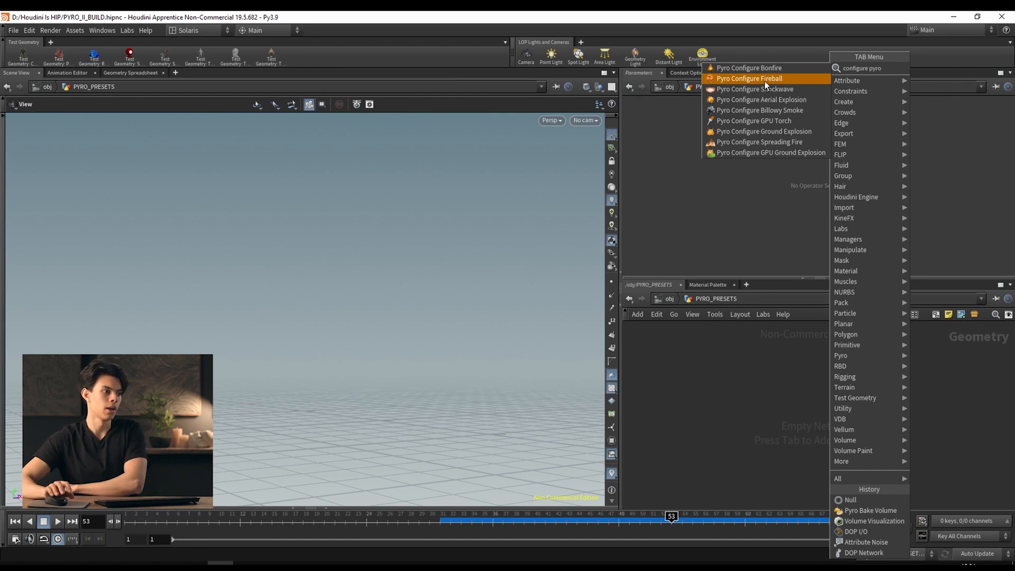
click(748, 110)
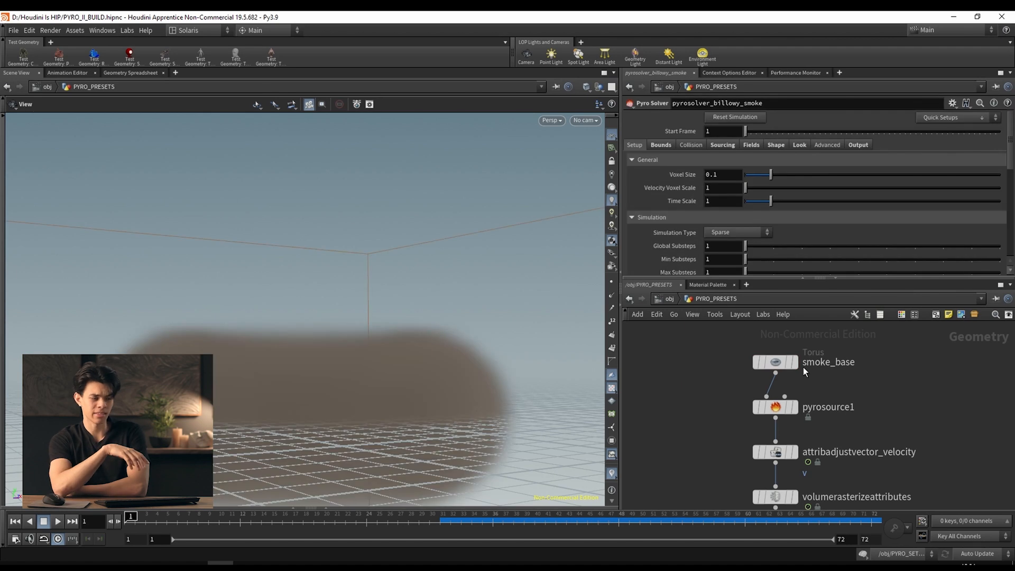
Display the smoke_base torus and examine the source shape of the billowy smoke setup.
click(795, 362)
click(777, 363)
drag(322, 362, 351, 415)
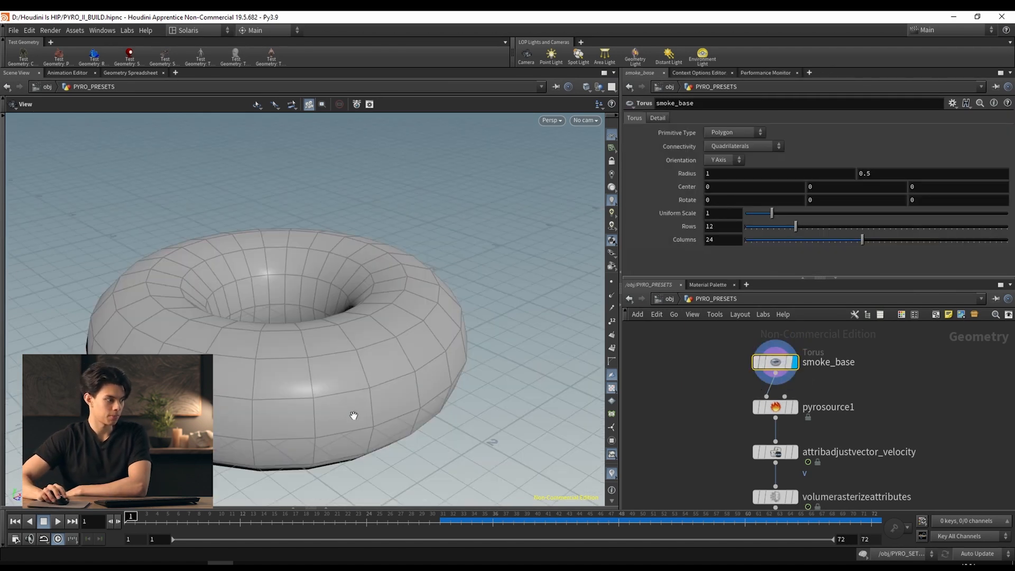
scroll(415, 383, down, 4)
scroll(464, 318, down, 2)
middle_drag(465, 318, 421, 318)
scroll(757, 349, down, 1)
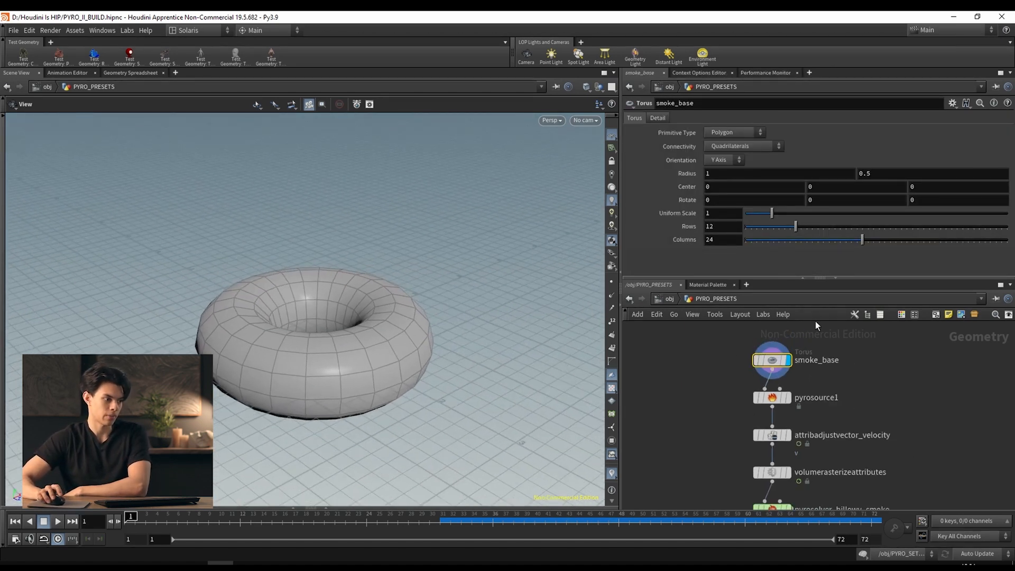
Display pyrosource1 and examine its scattered points and its density and temperature attributes.
click(788, 400)
click(774, 403)
drag(275, 402, 328, 349)
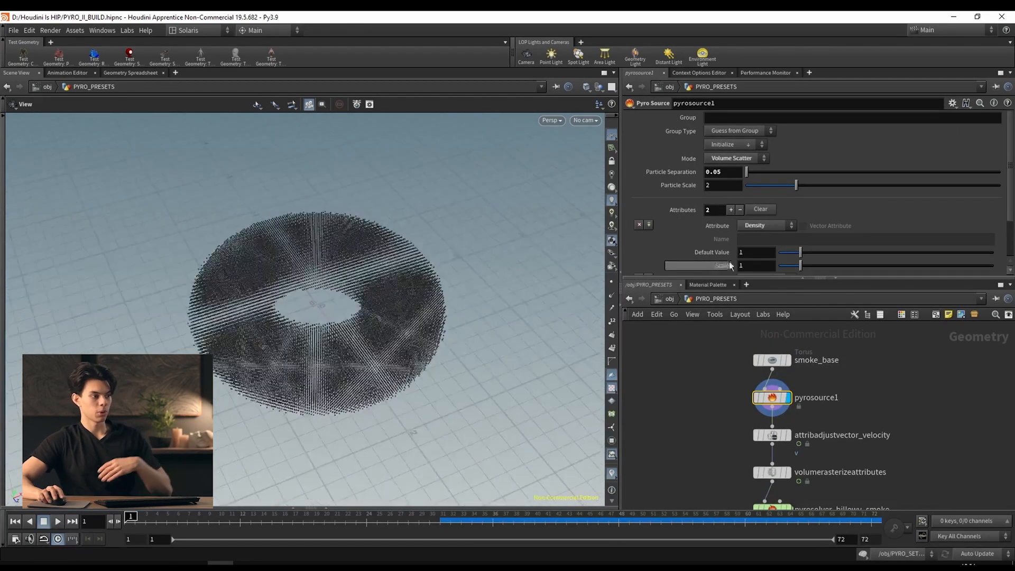
scroll(735, 233, down, 3)
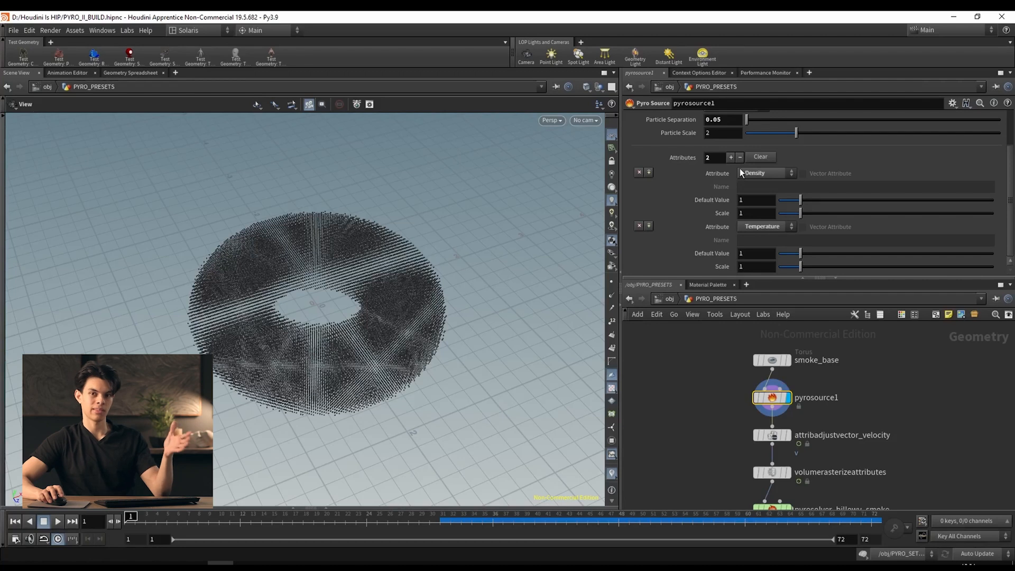
middle_drag(917, 398, 916, 376)
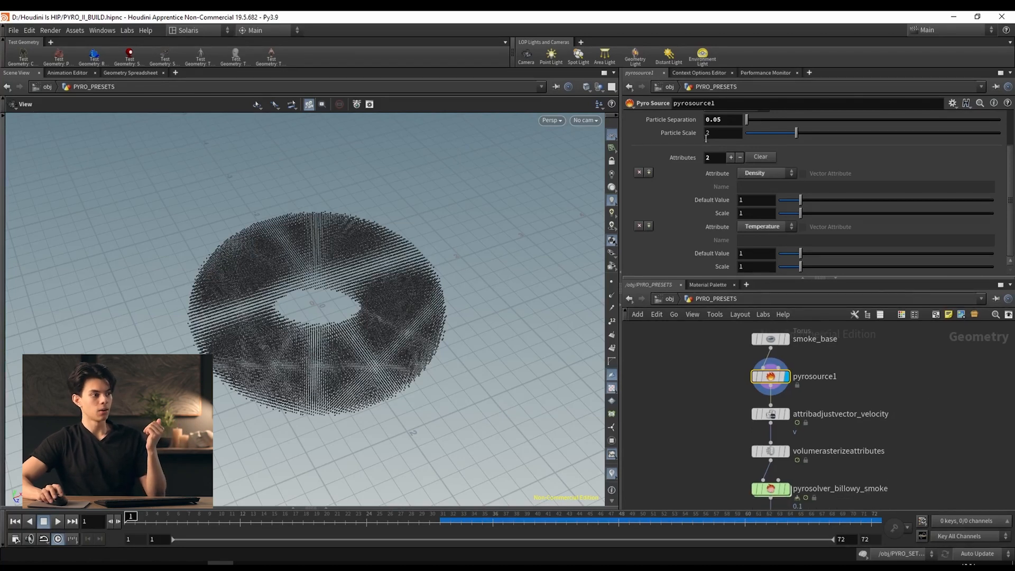
scroll(776, 421, up, 2)
Display attribadjustvector_velocity and review its initial vector and noise pattern settings.
click(787, 413)
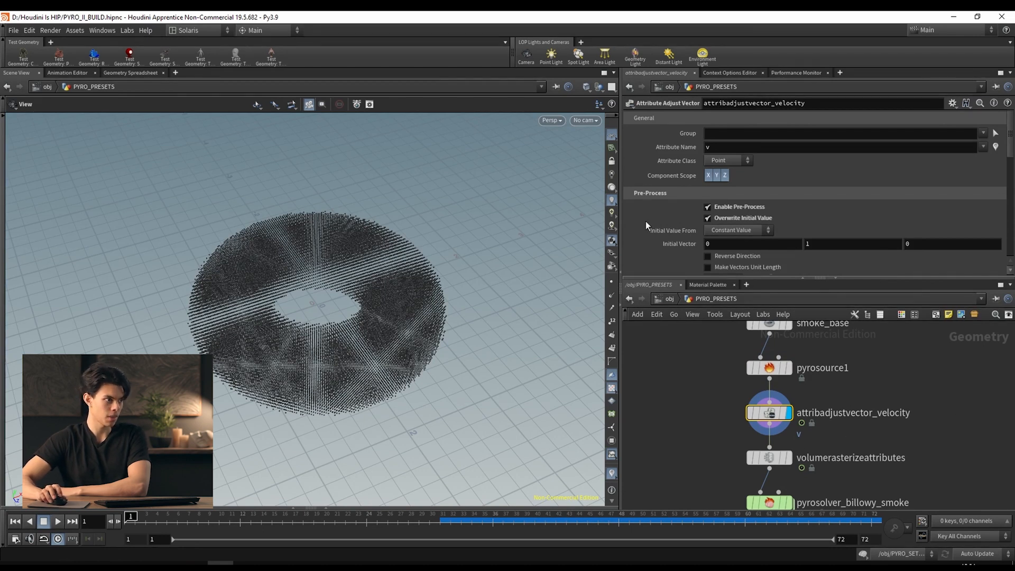
scroll(674, 238, down, 5)
scroll(671, 248, up, 5)
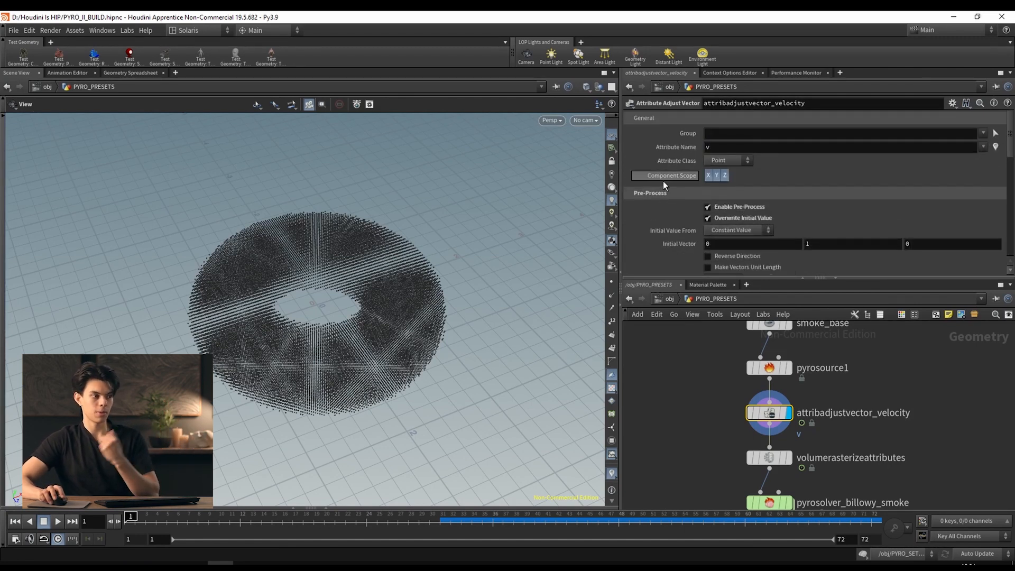
scroll(661, 195, down, 5)
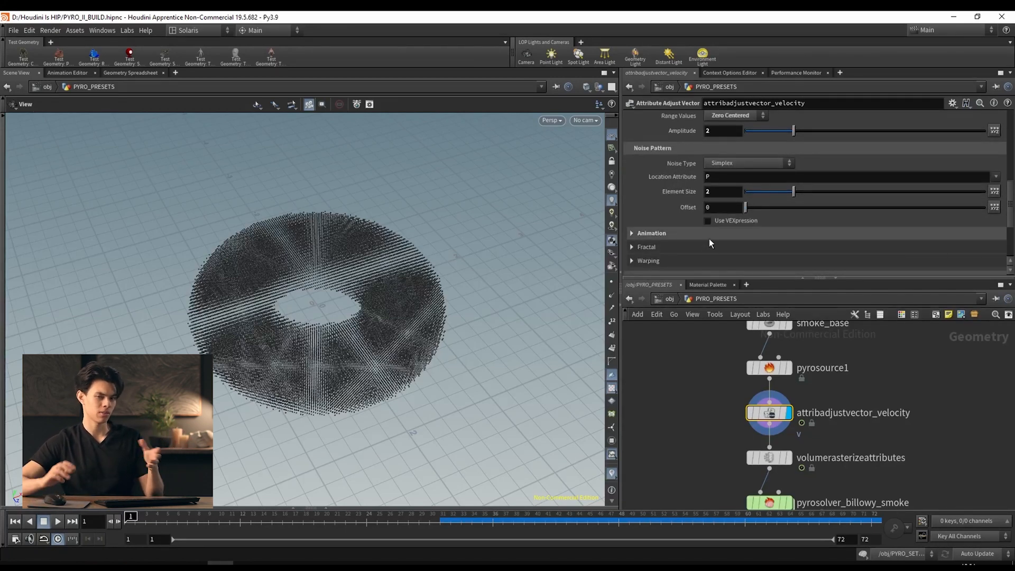
Show the velocity trails on the source points, inspect them up close and hide them again.
click(612, 309)
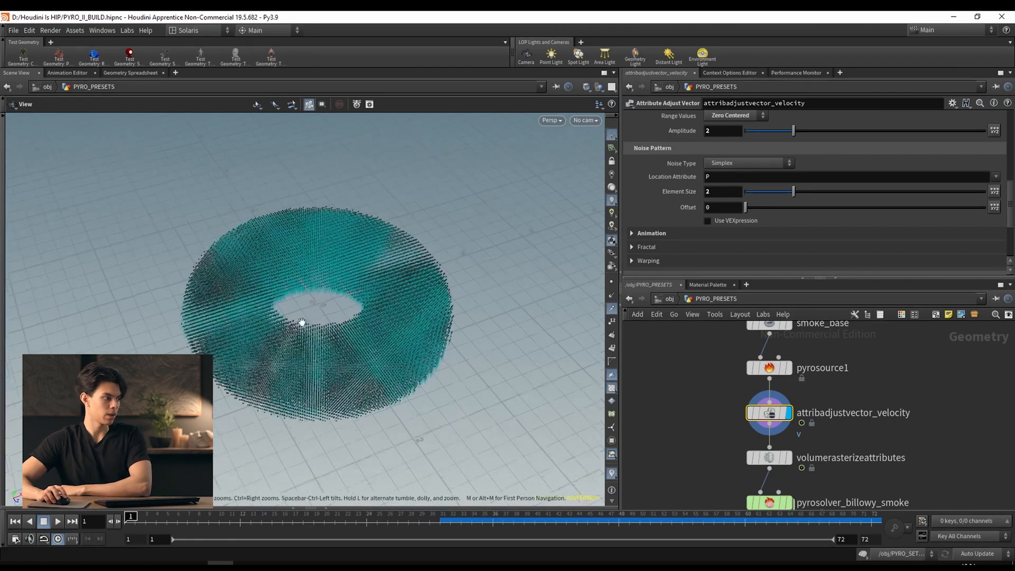
scroll(299, 324, up, 5)
drag(283, 338, 243, 252)
scroll(243, 252, down, 5)
click(610, 311)
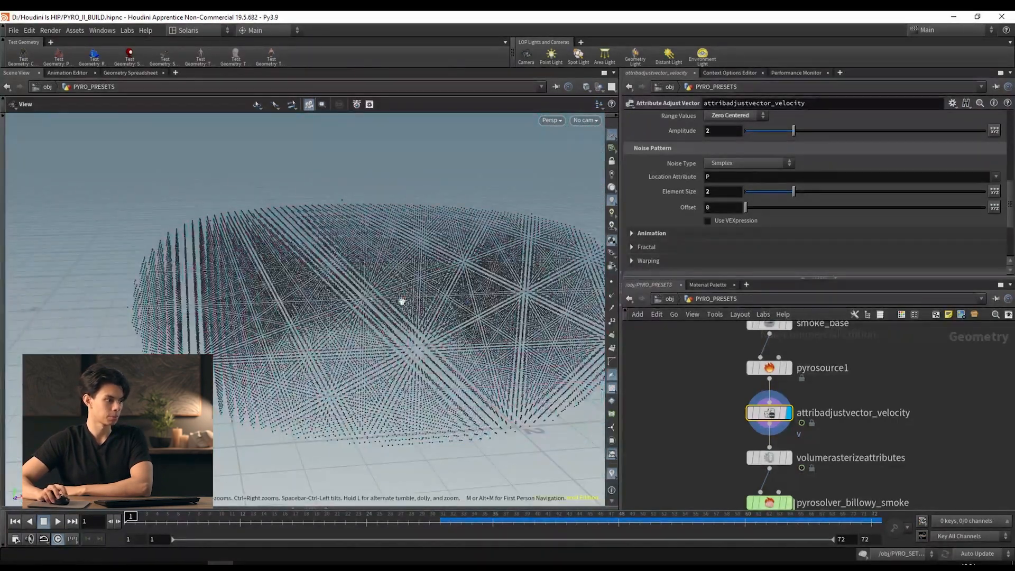
drag(402, 300, 412, 320)
scroll(413, 319, down, 3)
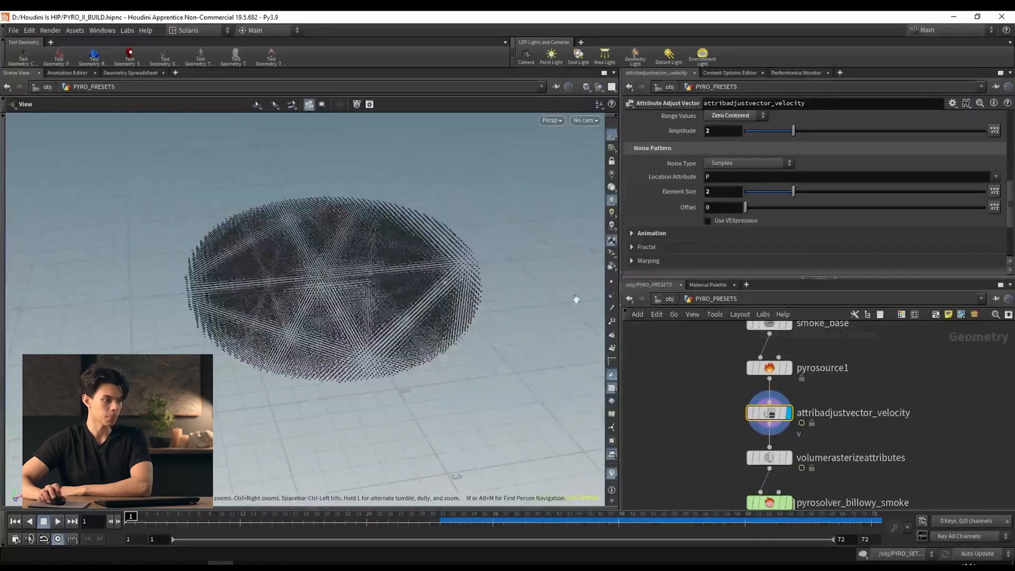
Display volumerasterizeattributes and pyrosolver_billowy_smoke in turn, examining the rasterized volume and the solver's setup.
click(783, 459)
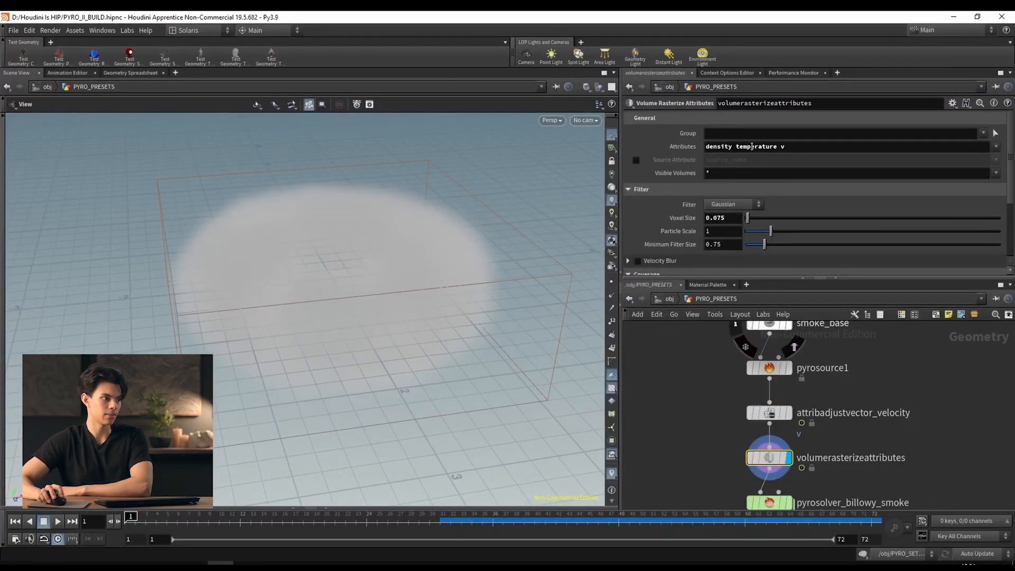
drag(396, 231, 406, 238)
middle_drag(785, 491, 770, 427)
click(773, 437)
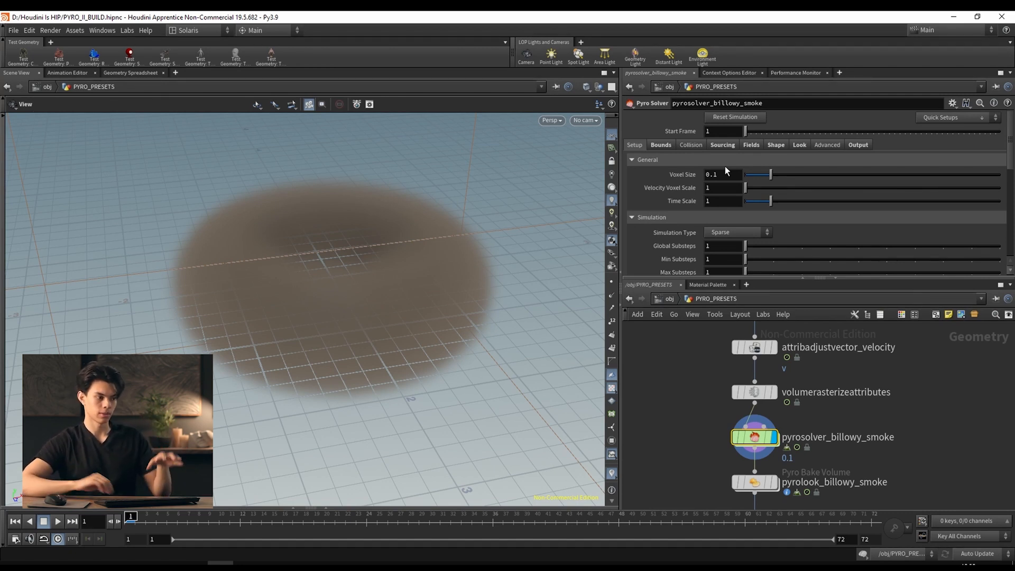
scroll(895, 395, down, 3)
Add a default Pyro Solver node beside pyrosolver_billowy_smoke.
key(Tab)
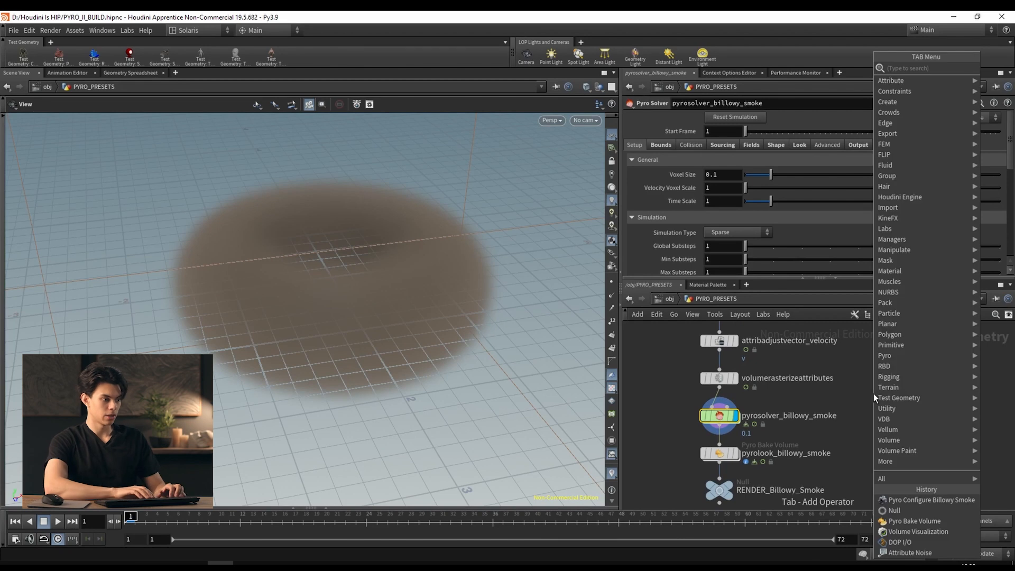
text(pyro solv)
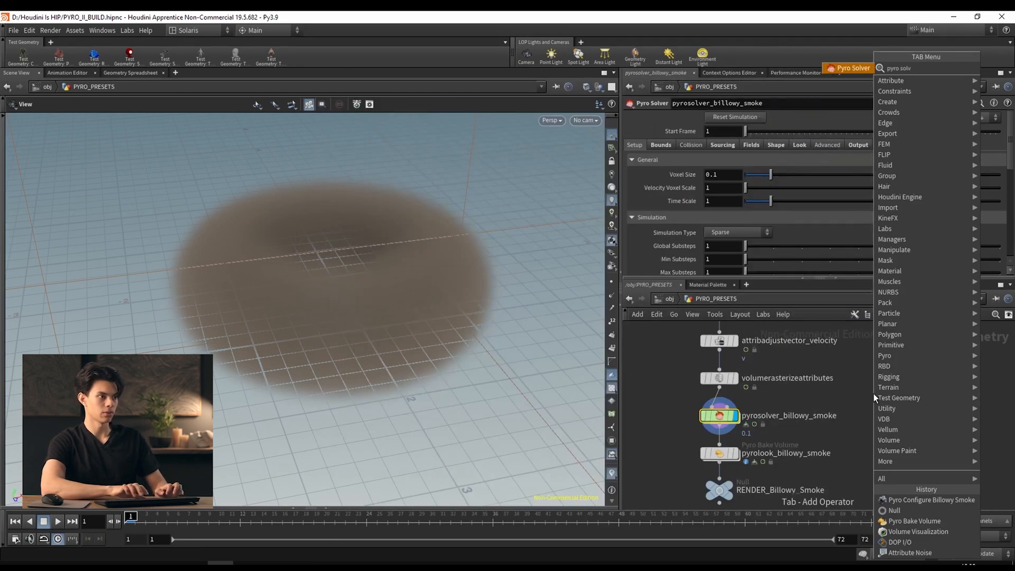
key(Return)
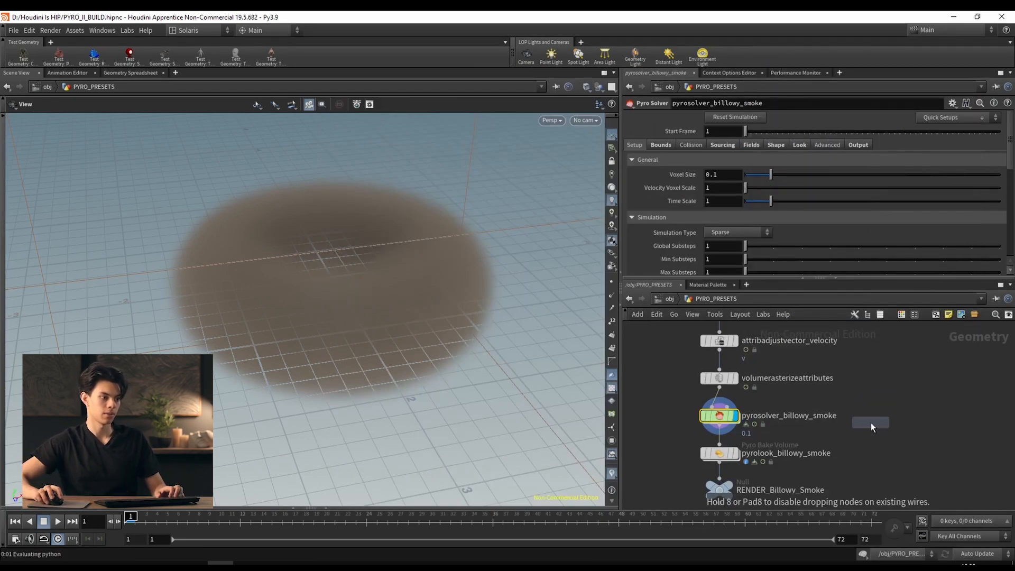
click(879, 427)
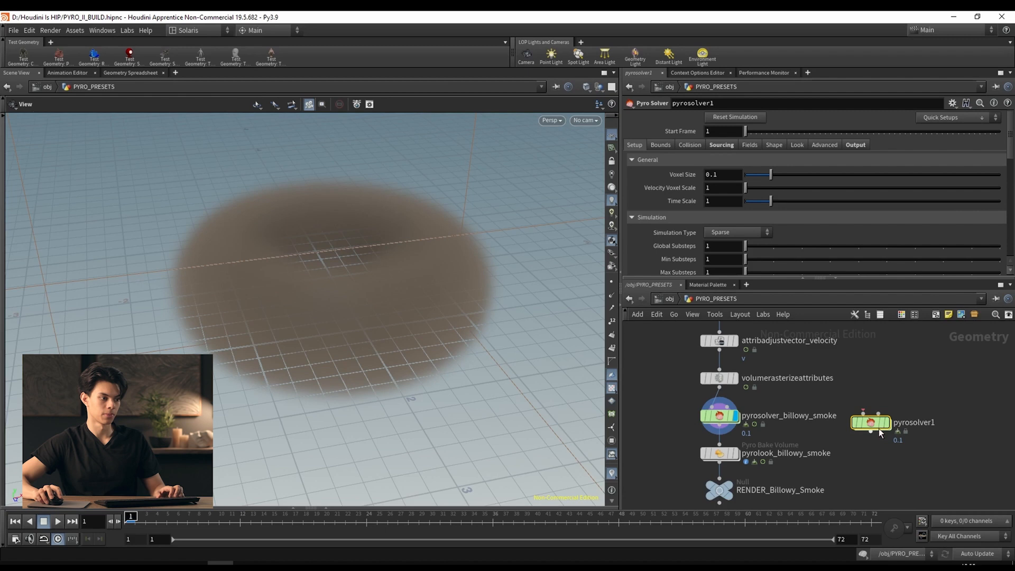
Review the default settings of pyrosolver1 across bounds, collision, sourcing, fields and shape, and delete the node.
click(662, 146)
click(692, 146)
click(720, 146)
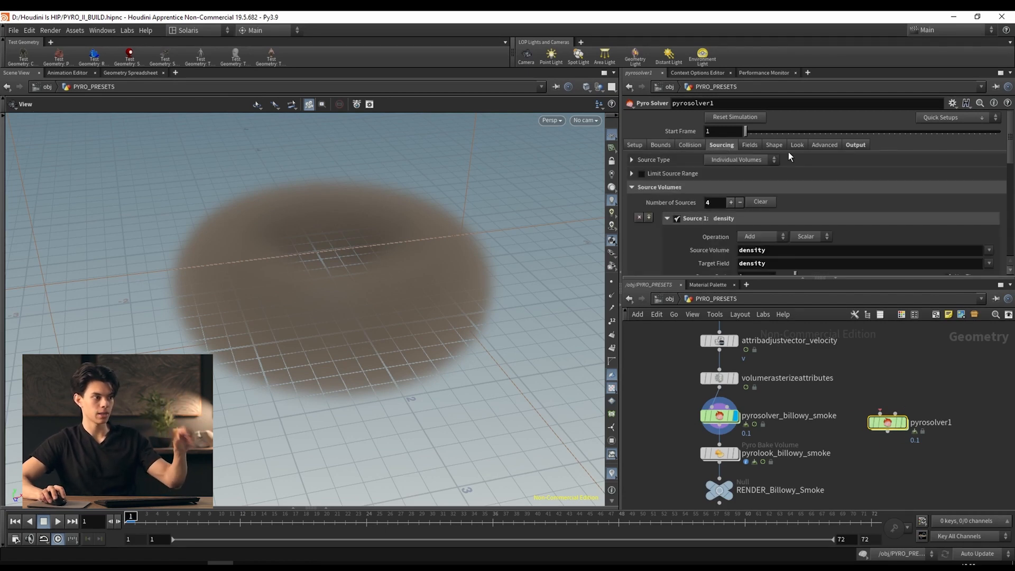
click(751, 144)
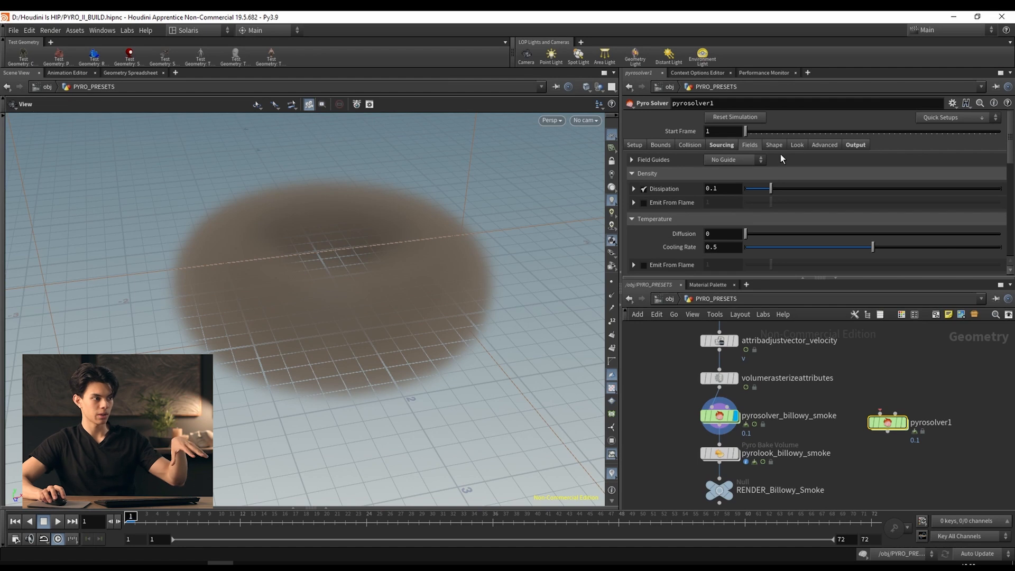
click(774, 145)
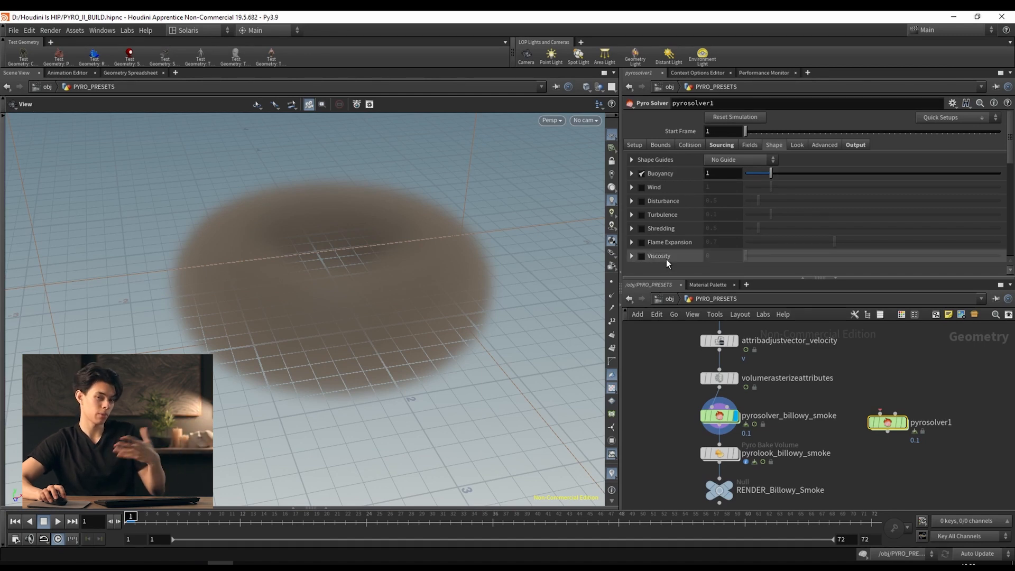
click(635, 145)
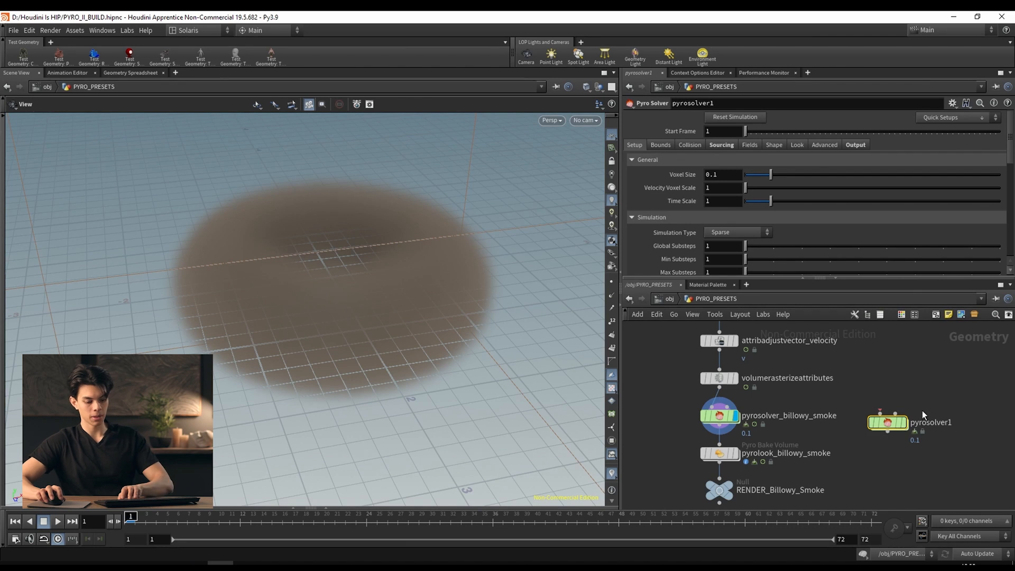
key(Delete)
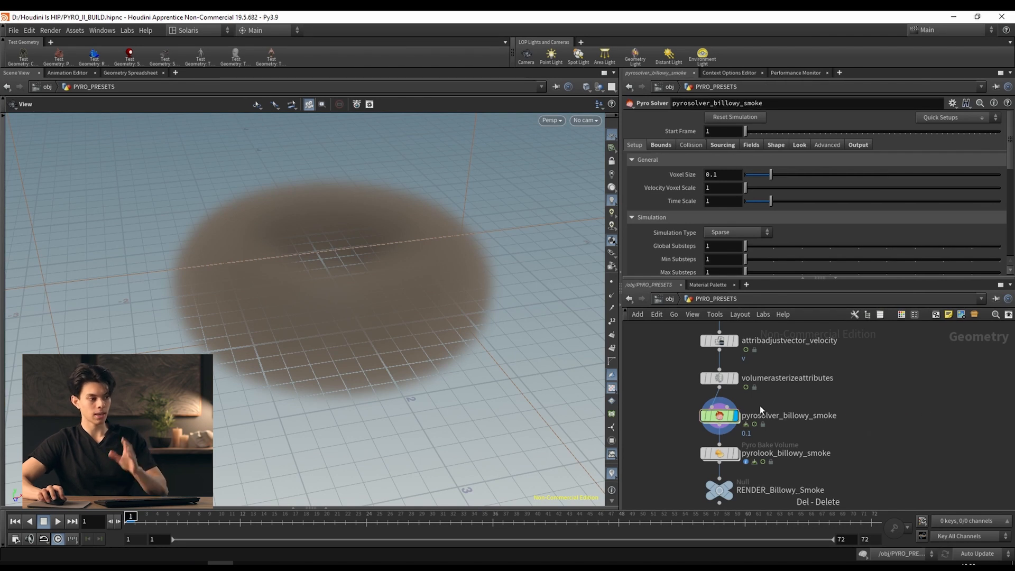
Allow editing of the contents of pyrosolver_billowy_smoke and enter its internal network.
double_click(718, 415)
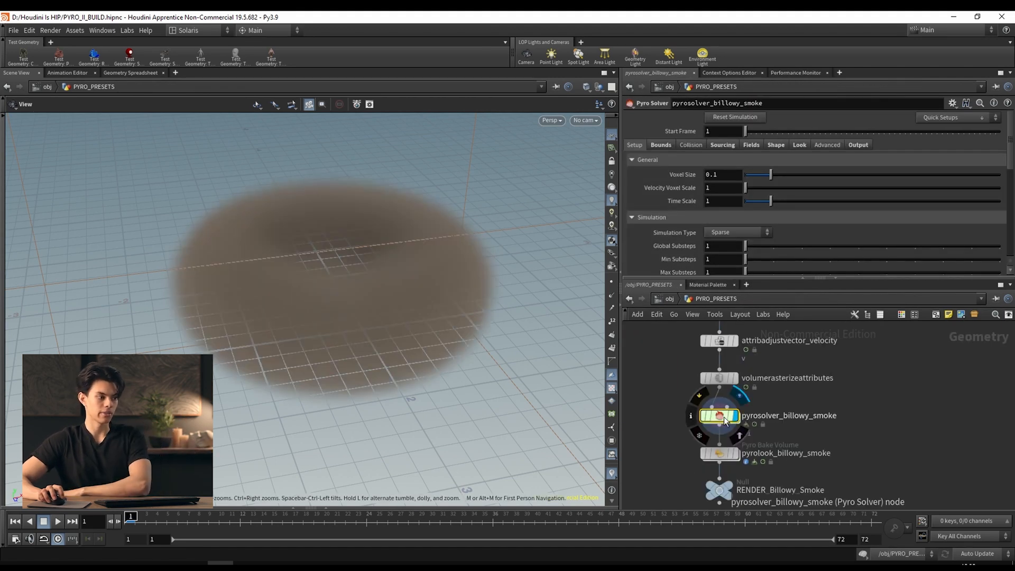
right_click(725, 417)
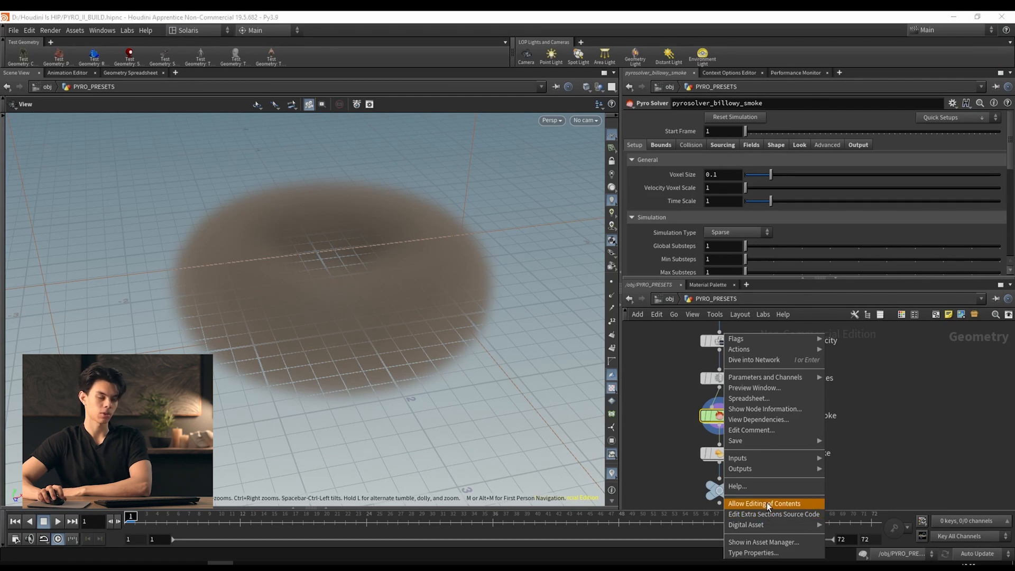
click(767, 503)
double_click(719, 415)
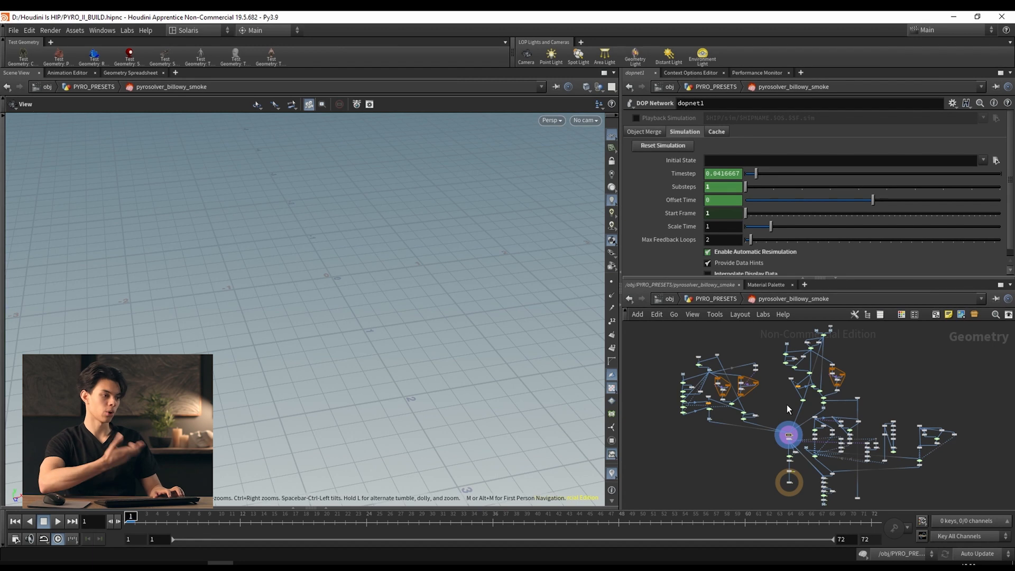
Search the solver's internal network for "dopnet" and enter the dopnet1 node.
key(ctrl+f)
text(dopnet)
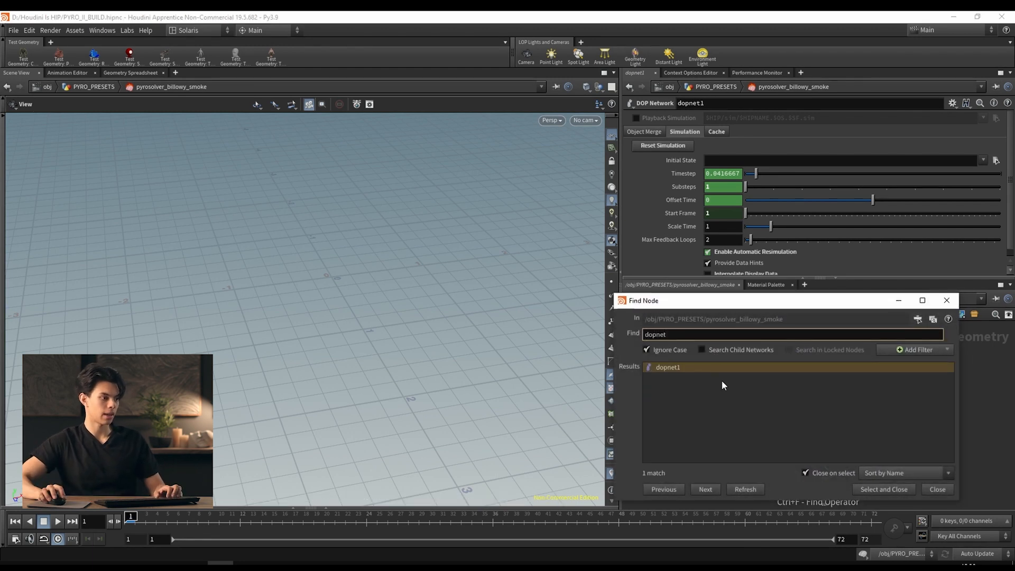
click(713, 367)
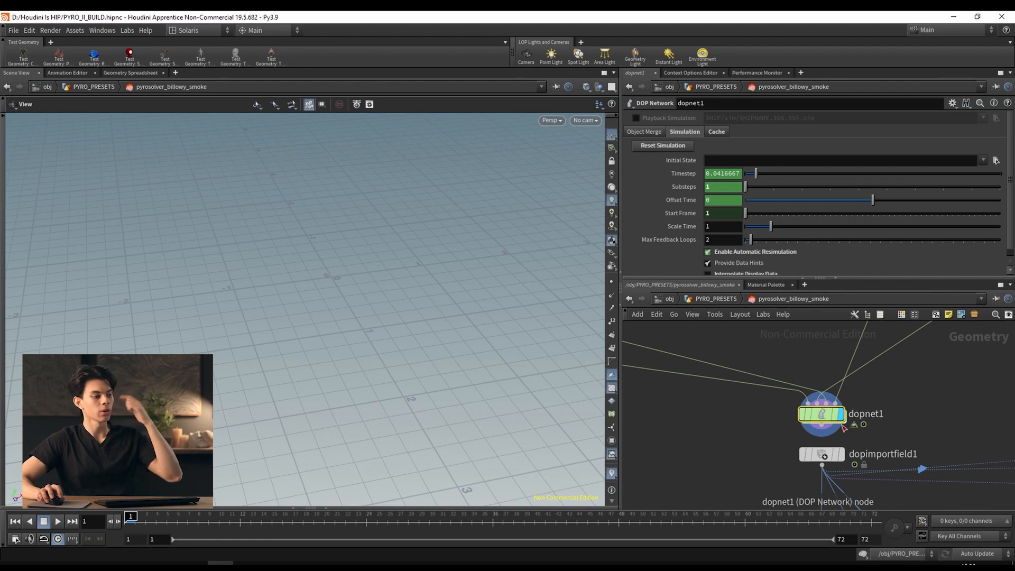
double_click(824, 415)
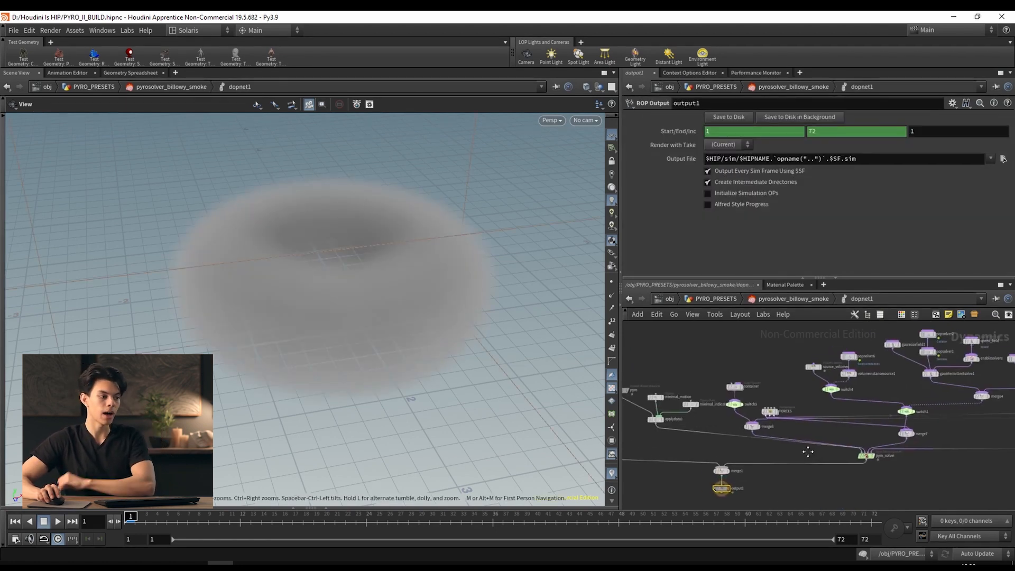
Inspect the pyro smoke object, the collider and the source_volumes node inside dopnet1.
scroll(842, 413, up, 5)
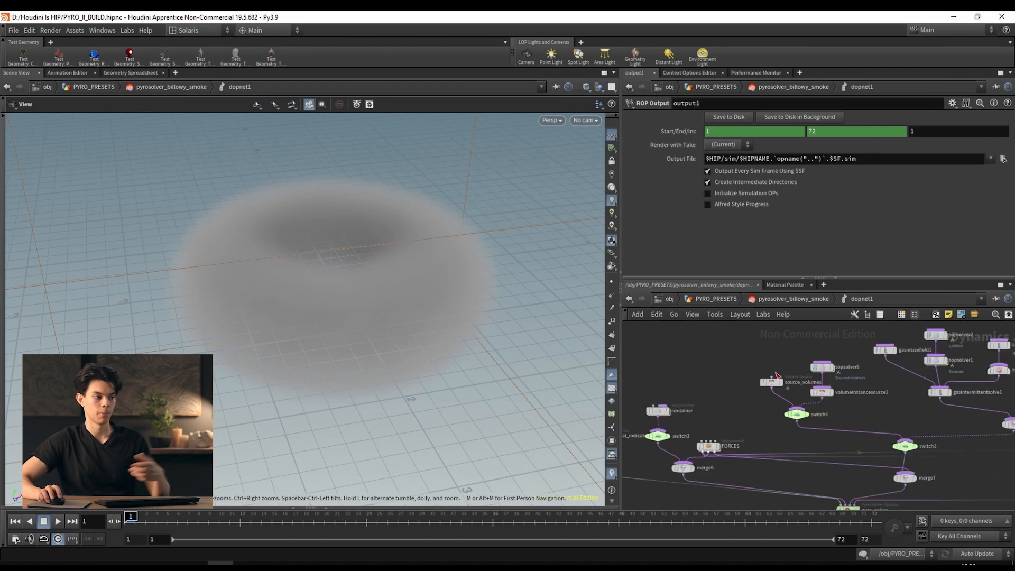
middle_drag(747, 374, 823, 370)
middle_drag(744, 406, 1005, 343)
click(696, 376)
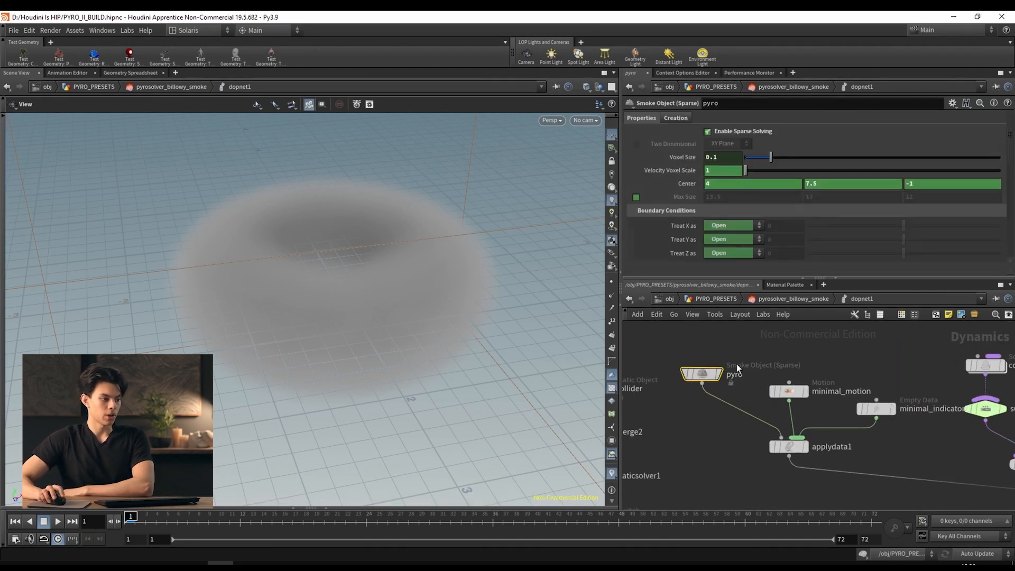
scroll(738, 371, down, 3)
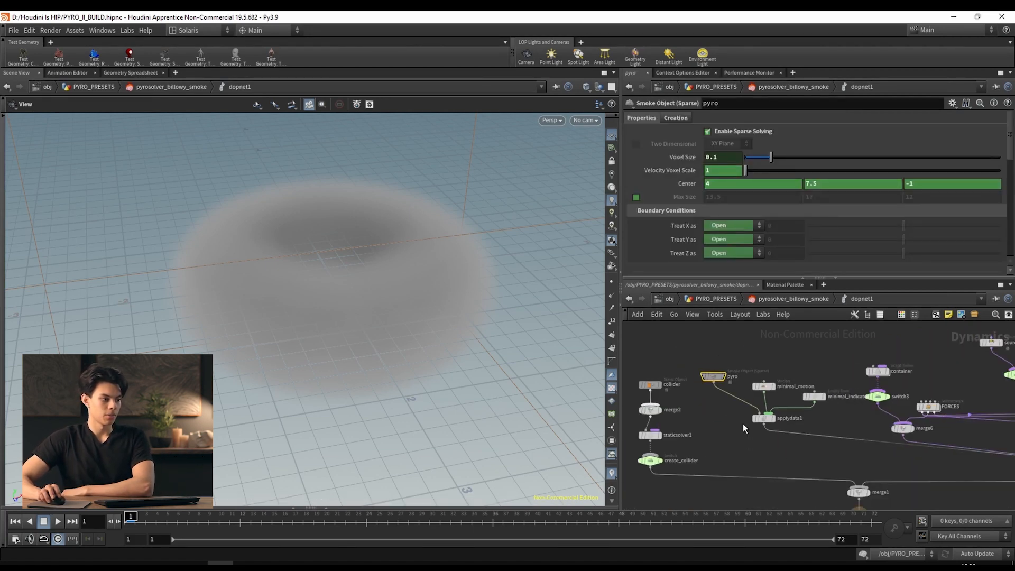
click(643, 388)
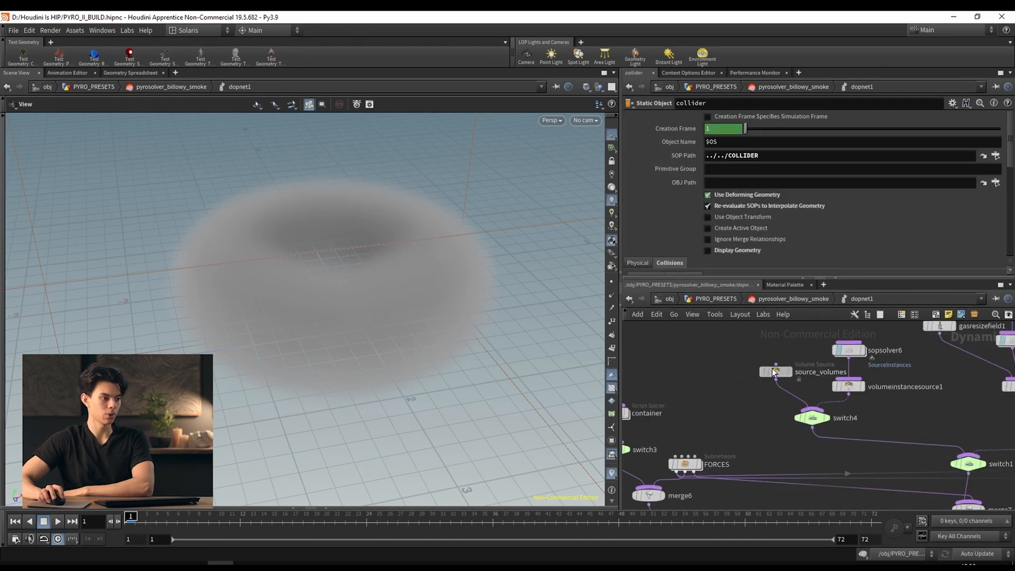
click(773, 371)
Locate the inner pyro_solver node in dopnet1 and show its shape parameters.
scroll(805, 432, down, 4)
scroll(767, 460, down, 2)
middle_drag(766, 460, 891, 422)
scroll(781, 433, up, 6)
click(731, 438)
scroll(764, 469, down, 3)
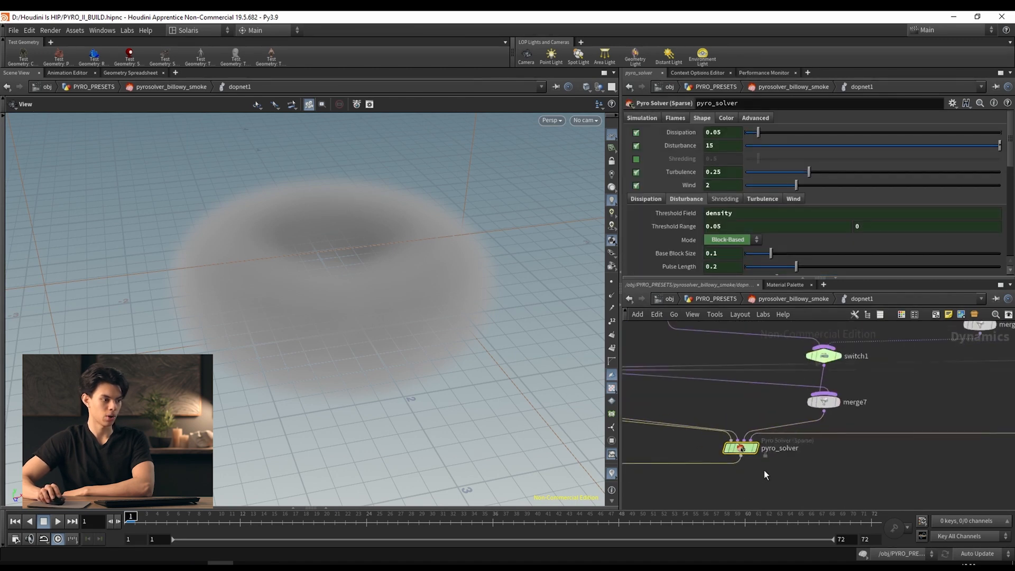
Trace the network from pyro_solver through merge1 to output1, survey the whole node tree and return to PYRO_PRESETS.
middle_drag(634, 489, 952, 423)
scroll(767, 441, down, 3)
middle_drag(766, 463, 858, 467)
middle_drag(729, 407, 752, 463)
middle_drag(936, 444, 826, 408)
scroll(776, 478, up, 3)
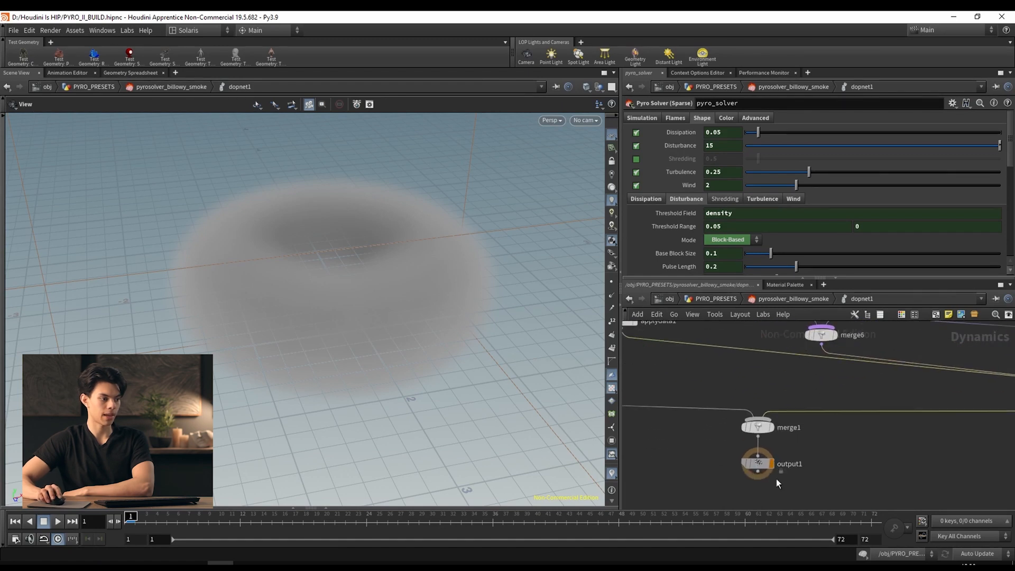
scroll(894, 456, down, 3)
scroll(925, 452, down, 3)
middle_drag(956, 415, 834, 434)
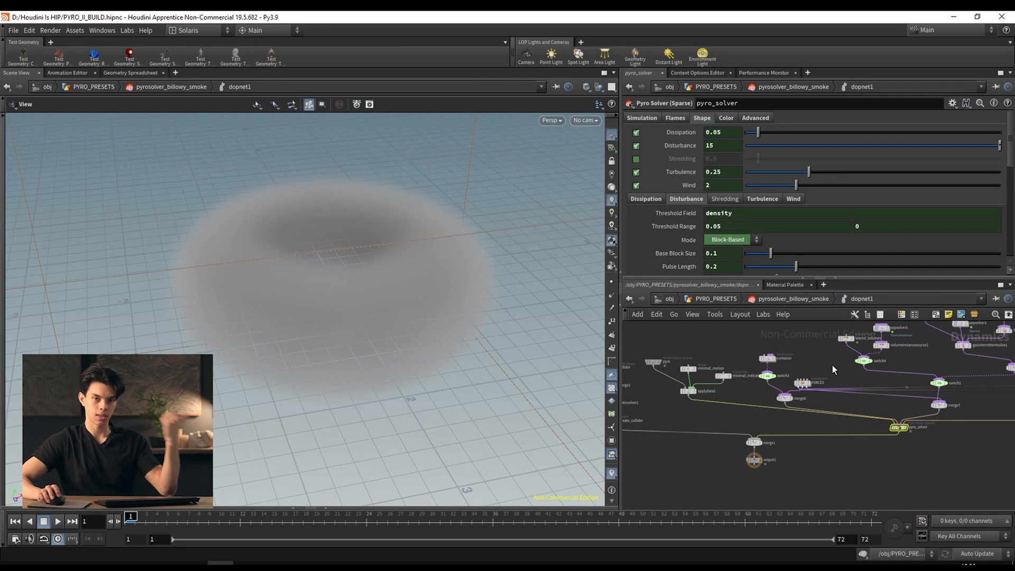
middle_drag(921, 407, 852, 418)
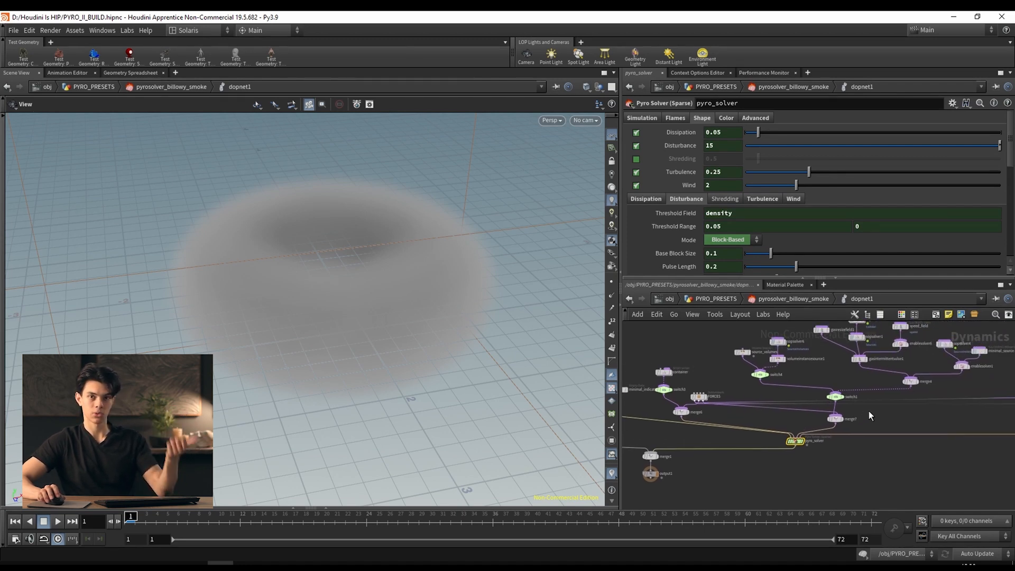
middle_drag(906, 436, 893, 436)
middle_drag(805, 467, 862, 456)
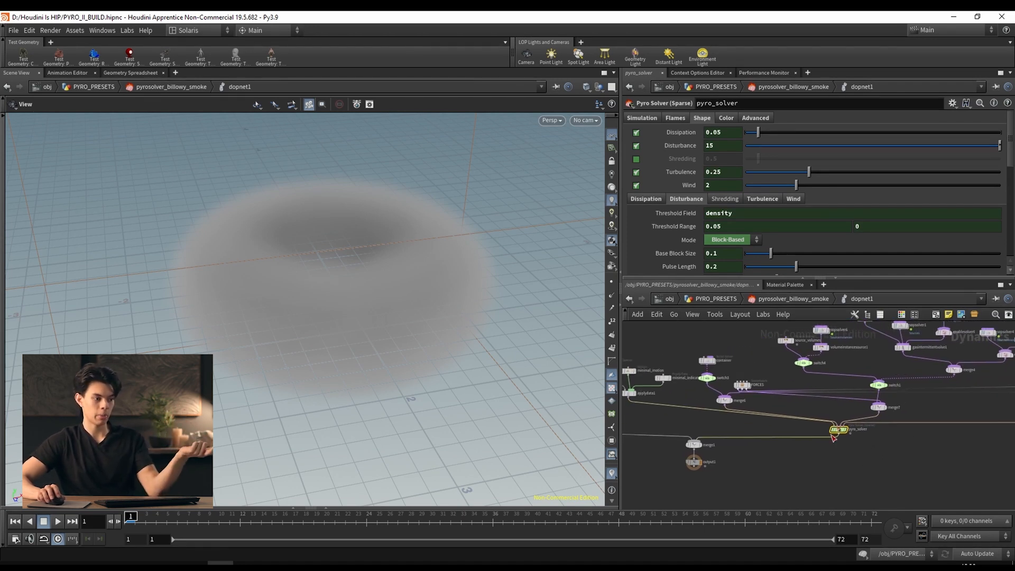
key(u)
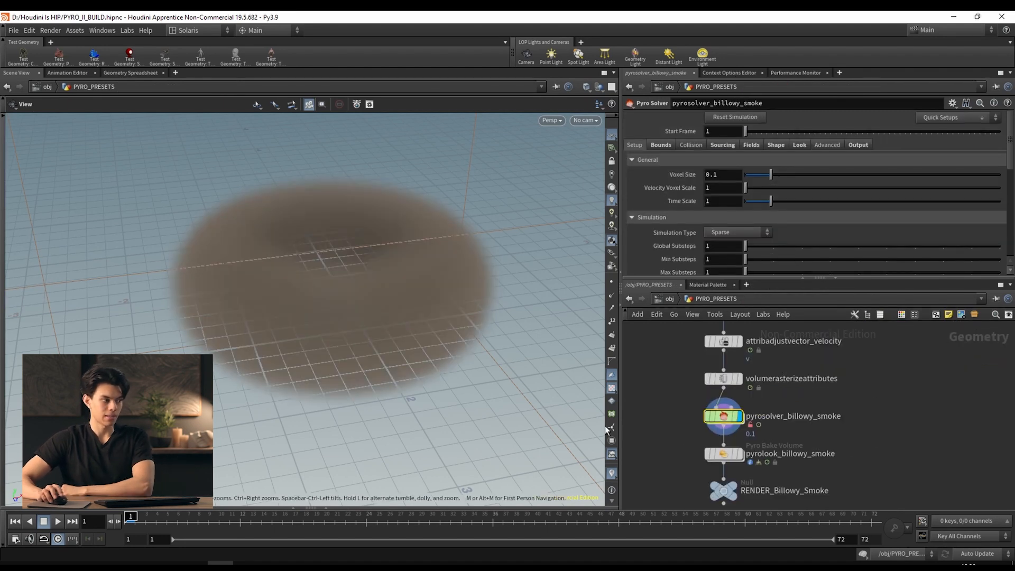
Review the source volumes, fields and shape settings of pyrosolver_billowy_smoke.
scroll(370, 358, down, 3)
drag(370, 359, 407, 325)
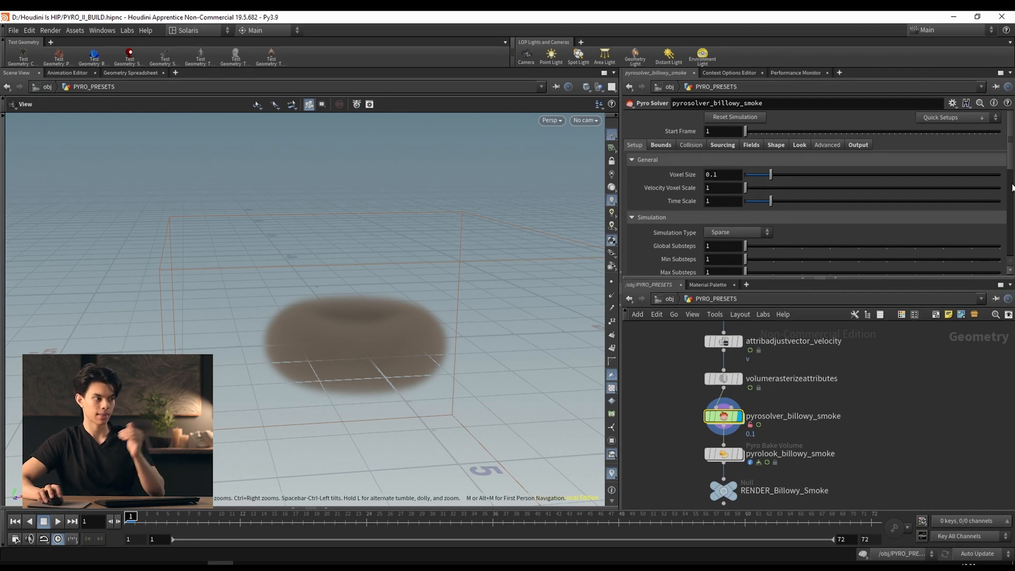
middle_click(728, 378)
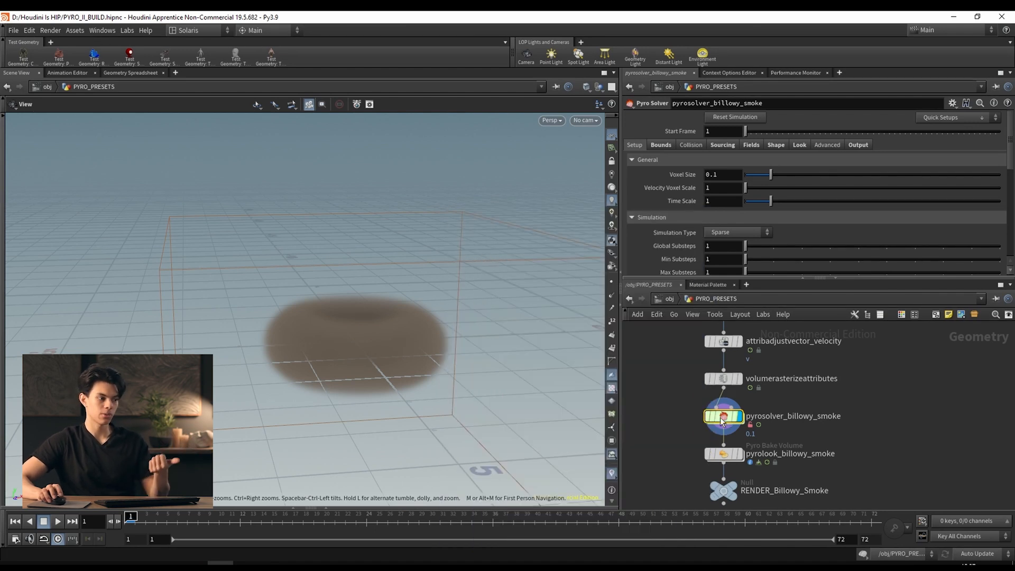
click(720, 146)
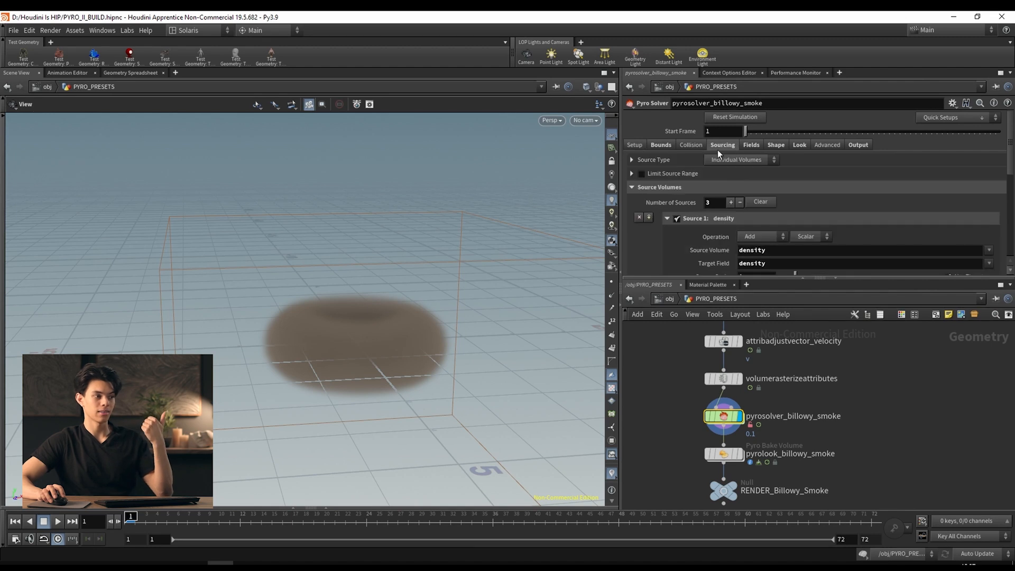
scroll(716, 233, down, 5)
scroll(713, 258, down, 4)
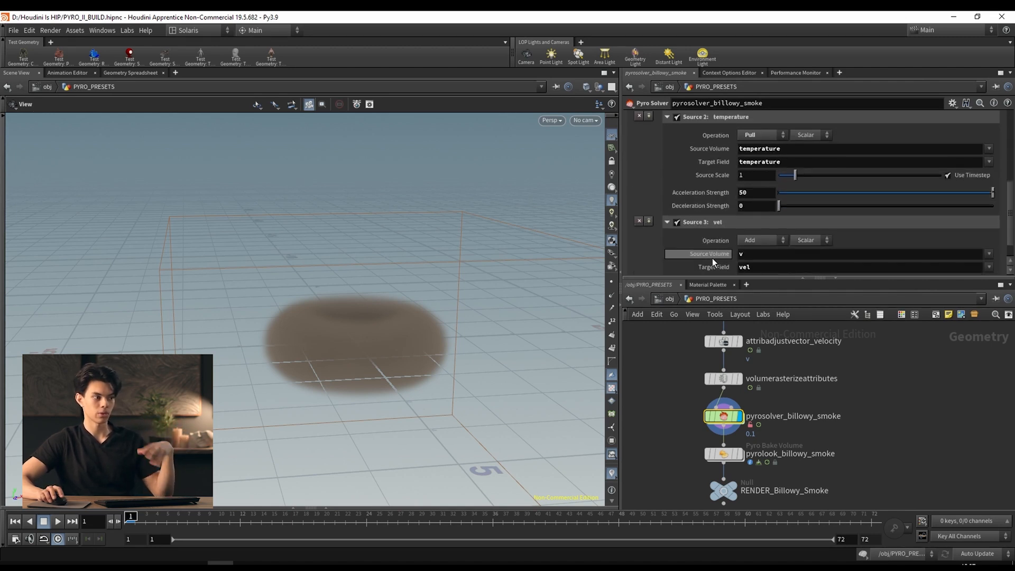
scroll(710, 252, up, 10)
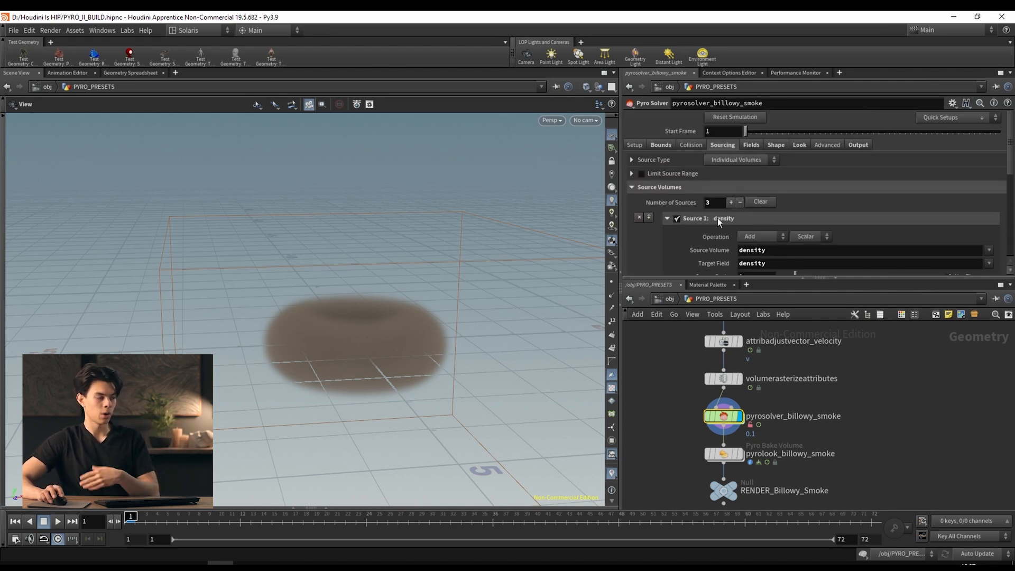
click(758, 147)
click(770, 145)
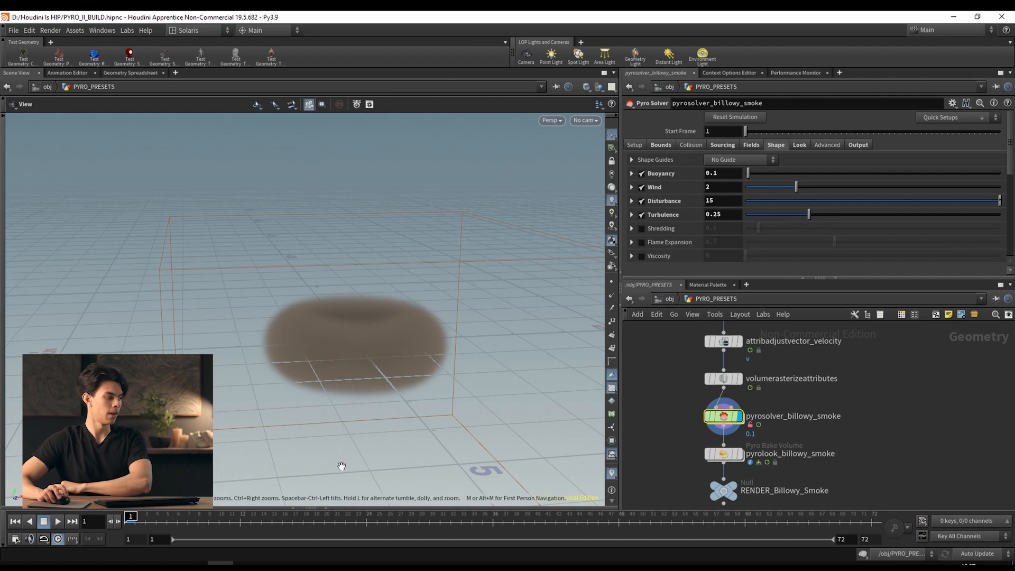
Play the billowy smoke simulation, stop at frame 37 and display pyrolook_billowy_smoke with its smoke settings.
click(58, 521)
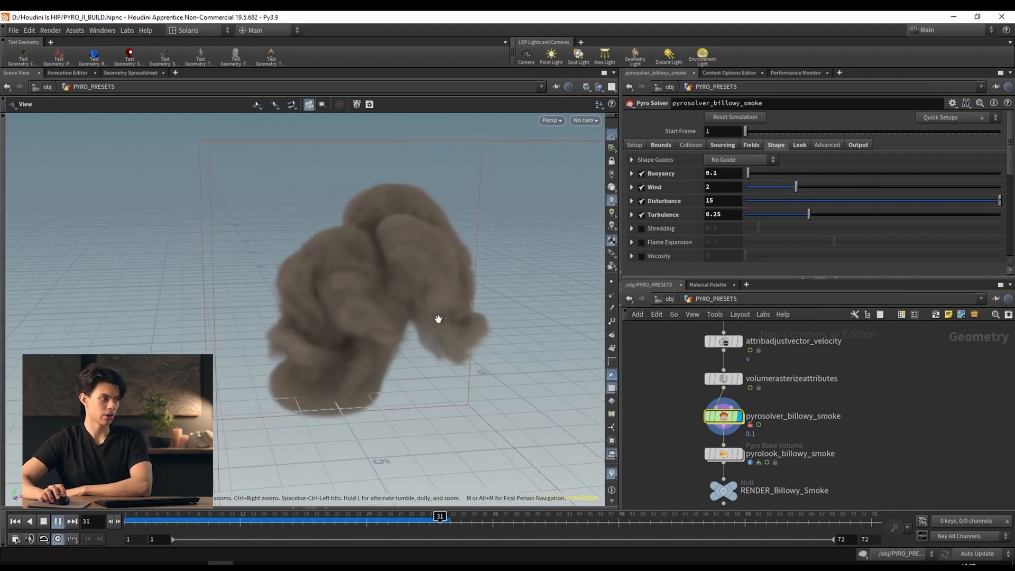
click(507, 521)
click(725, 454)
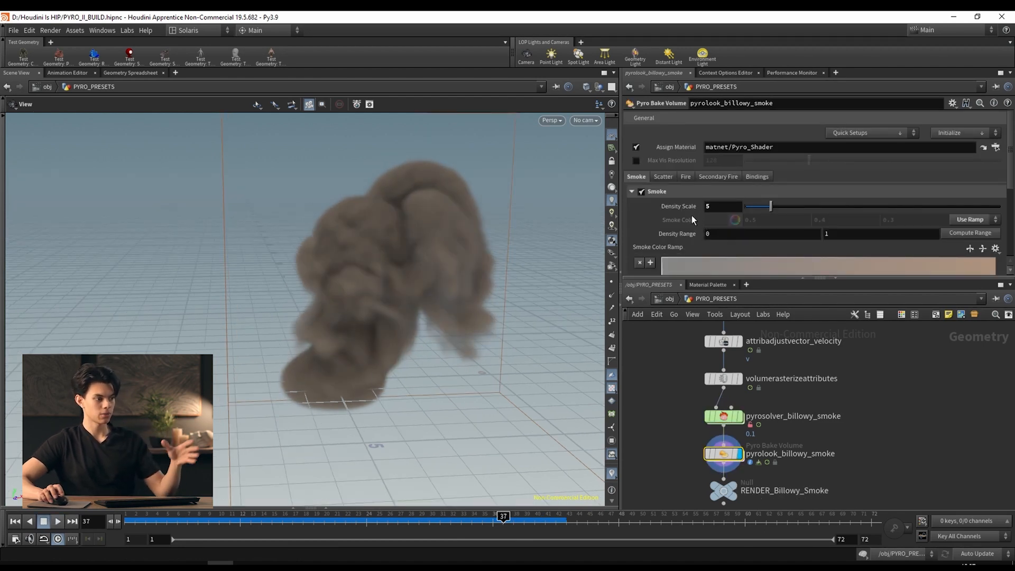
scroll(717, 439, up, 1)
Examine the general and simulation setup parameters of pyrosolver_billowy_smoke.
click(724, 411)
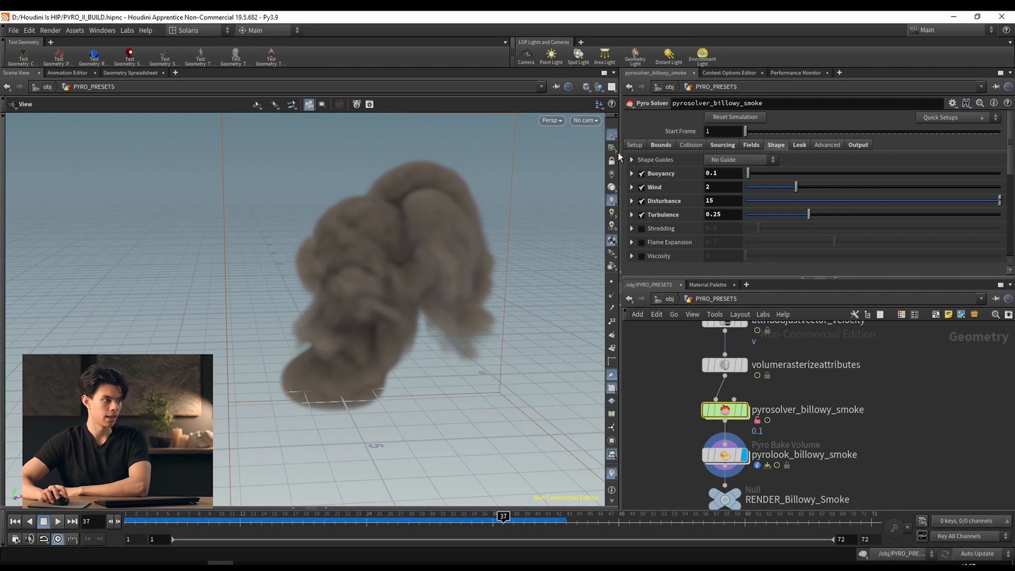
click(634, 148)
scroll(687, 208, down, 3)
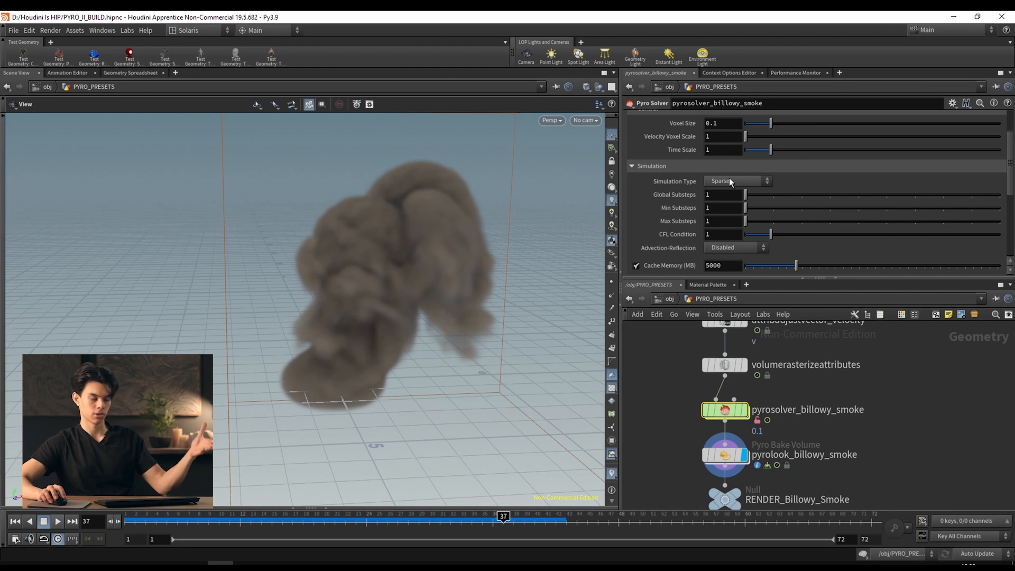
scroll(397, 261, down, 3)
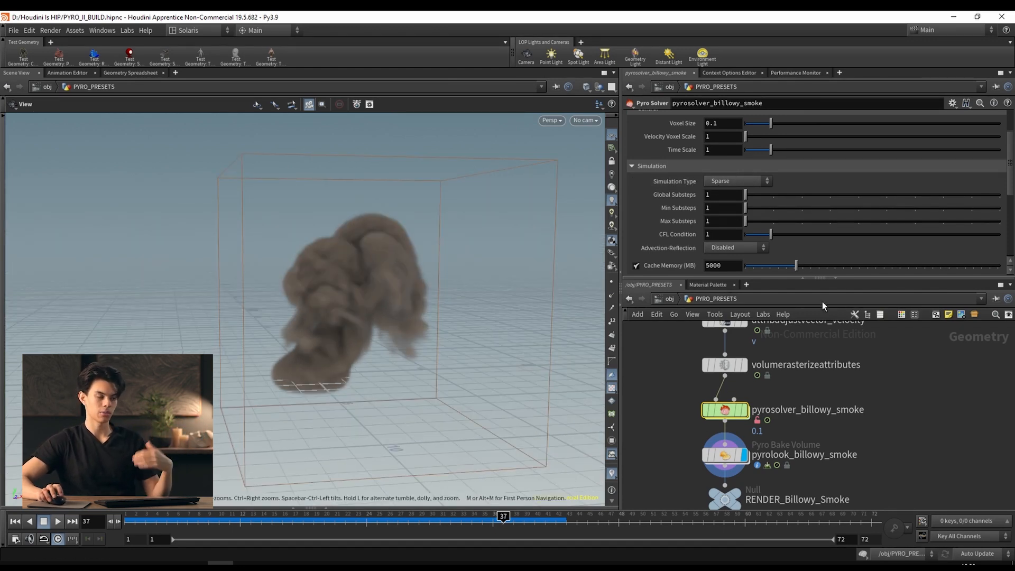
Find the "configure pyro" presets and place the Pyro Configure Bonfire setup beside the billowy smoke network.
scroll(941, 432, down, 3)
key(Tab)
text(c)
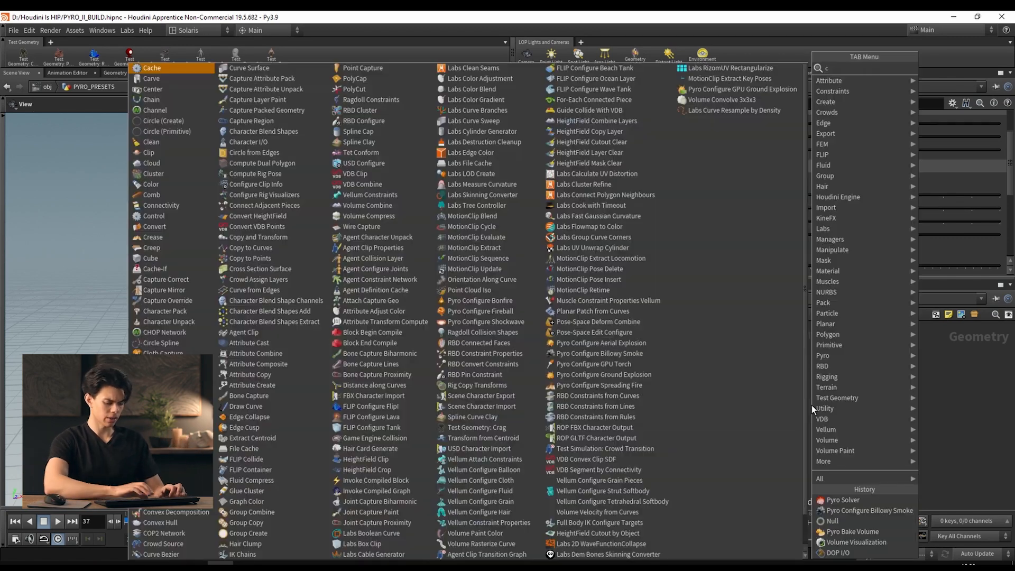
text(onfigure pyro)
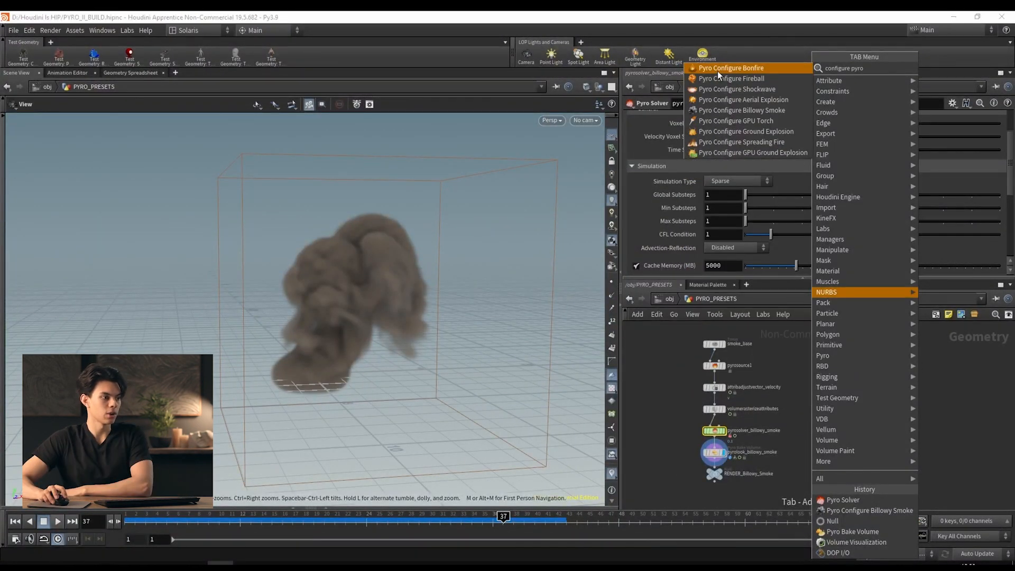
click(719, 71)
click(839, 369)
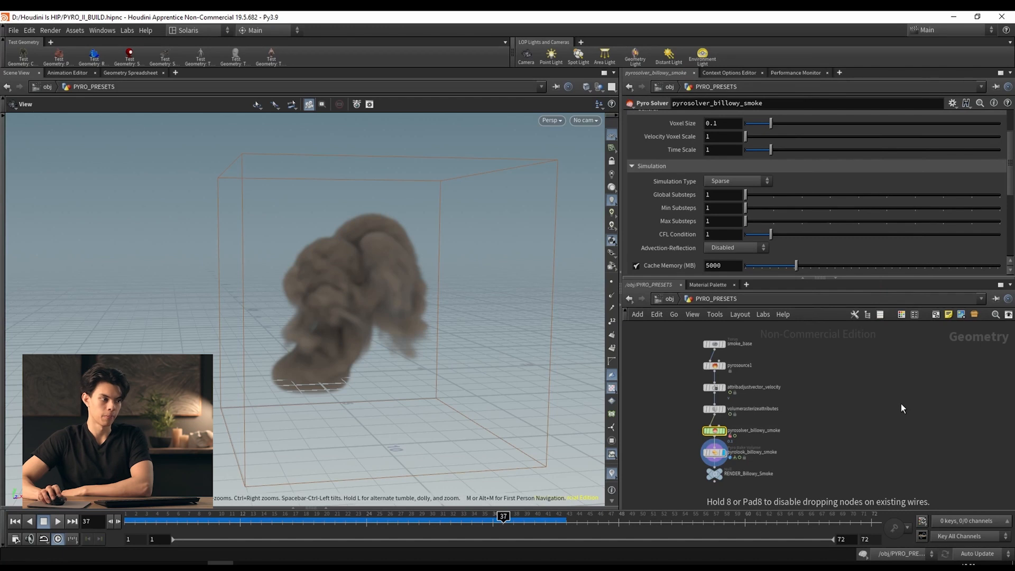
Display bonfire_base and pyrosource in turn and review the source's density, temperature and burn attributes.
scroll(859, 397, up, 4)
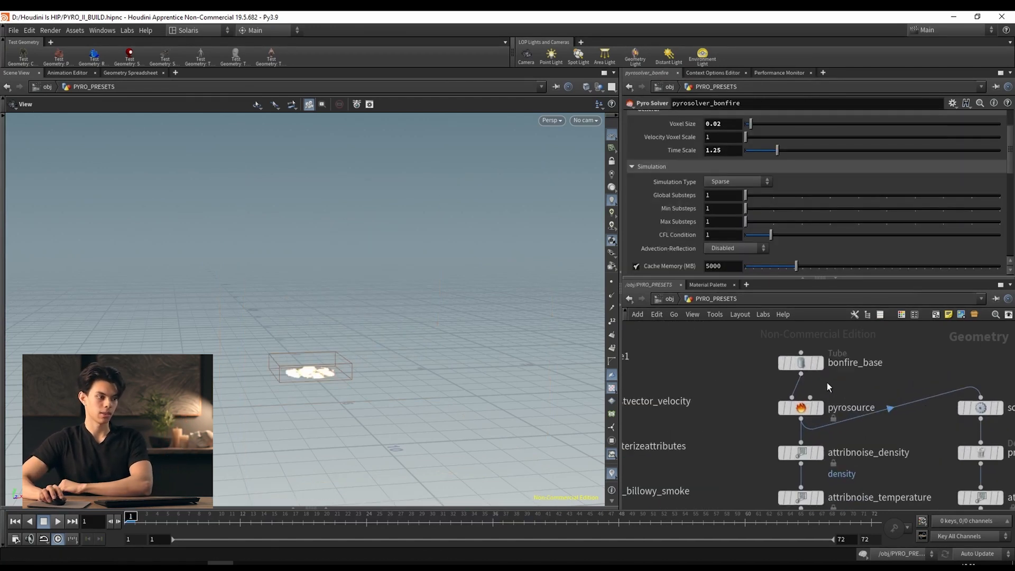
click(819, 363)
click(801, 362)
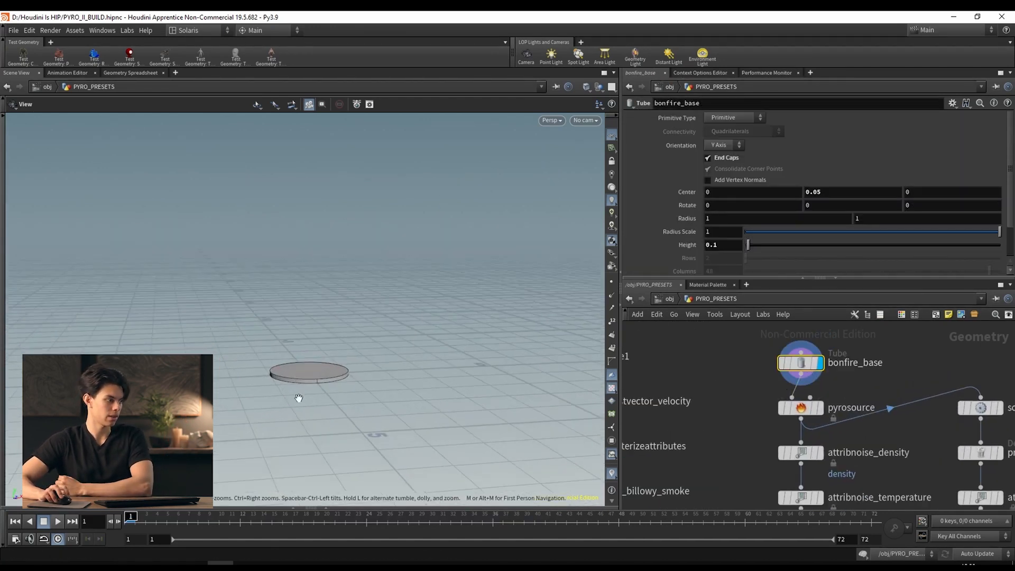
click(819, 408)
click(801, 408)
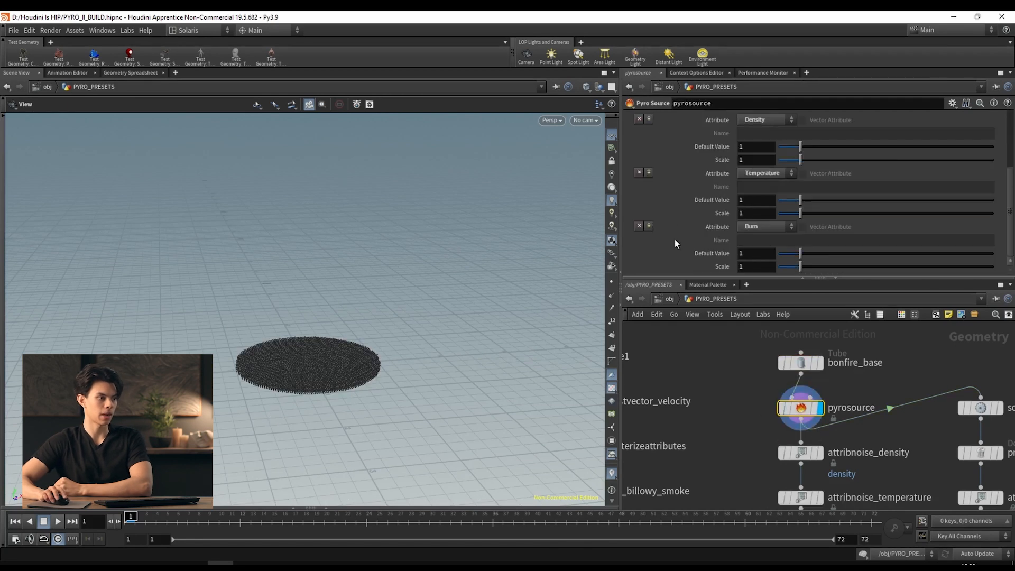
scroll(679, 249, up, 3)
scroll(697, 236, down, 3)
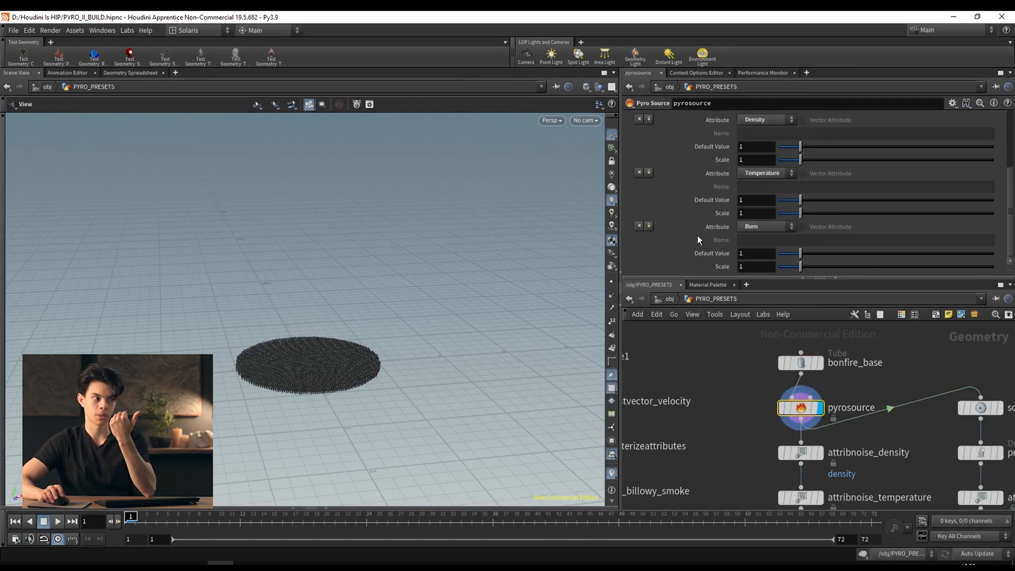
Display the bonfire network's volumerasterizeattributes1 and inspect the rasterized source volume from the side and from above.
middle_drag(867, 428, 840, 408)
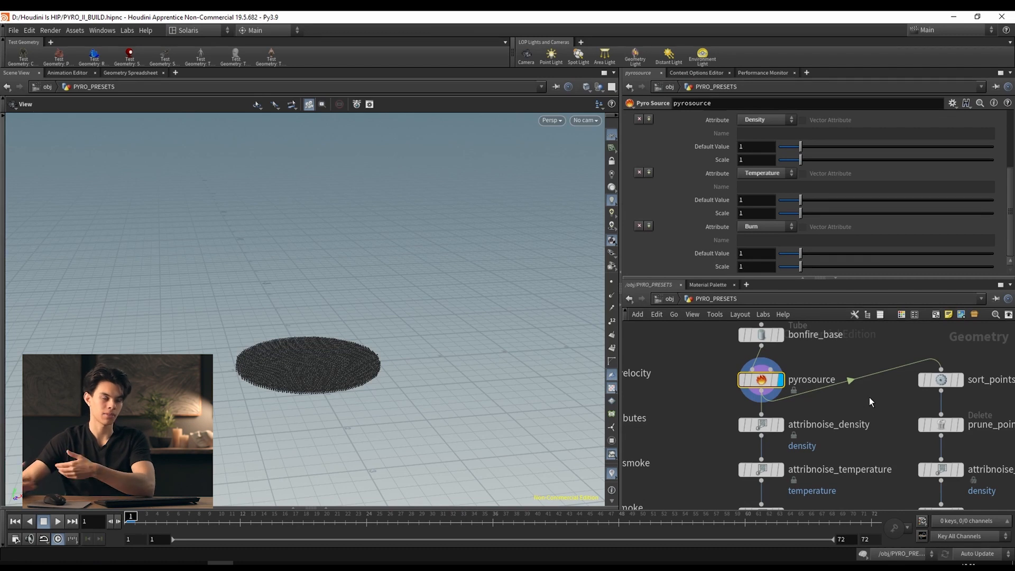
middle_drag(830, 428, 800, 404)
scroll(801, 404, down, 2)
scroll(801, 404, up, 2)
middle_drag(808, 467, 817, 365)
scroll(824, 388, down, 2)
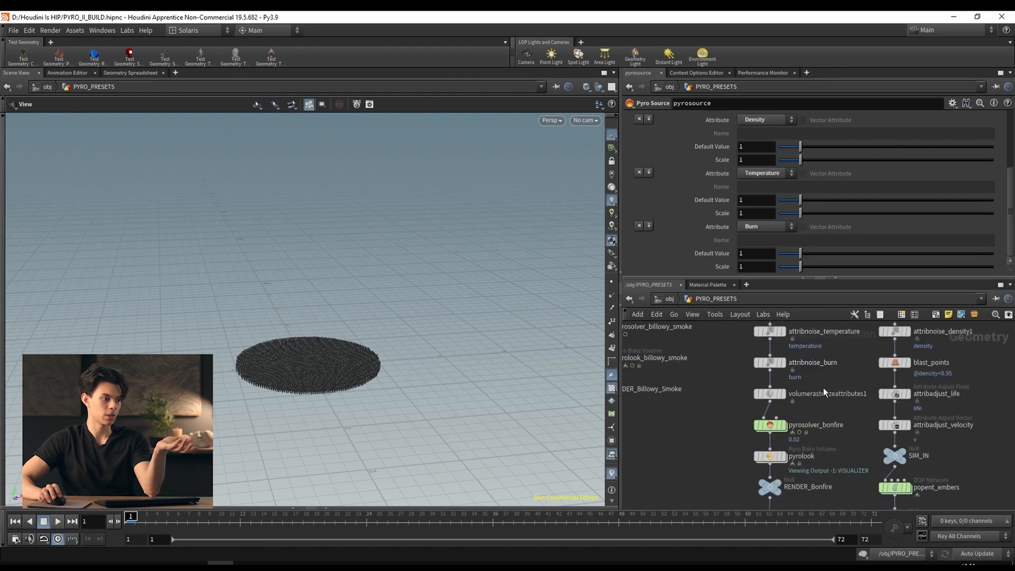
scroll(815, 407, up, 3)
click(769, 378)
click(760, 375)
click(746, 380)
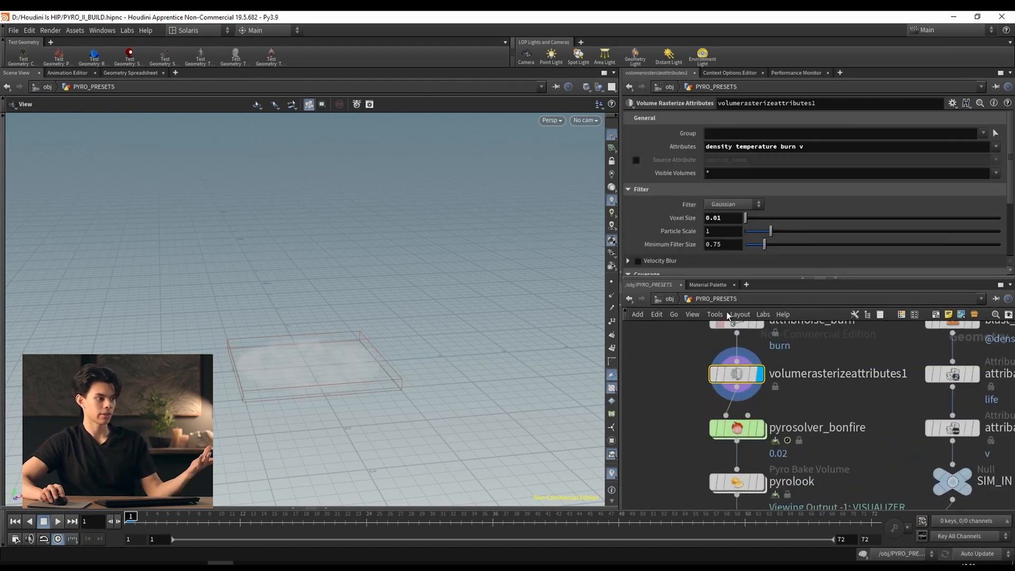
drag(389, 321, 383, 298)
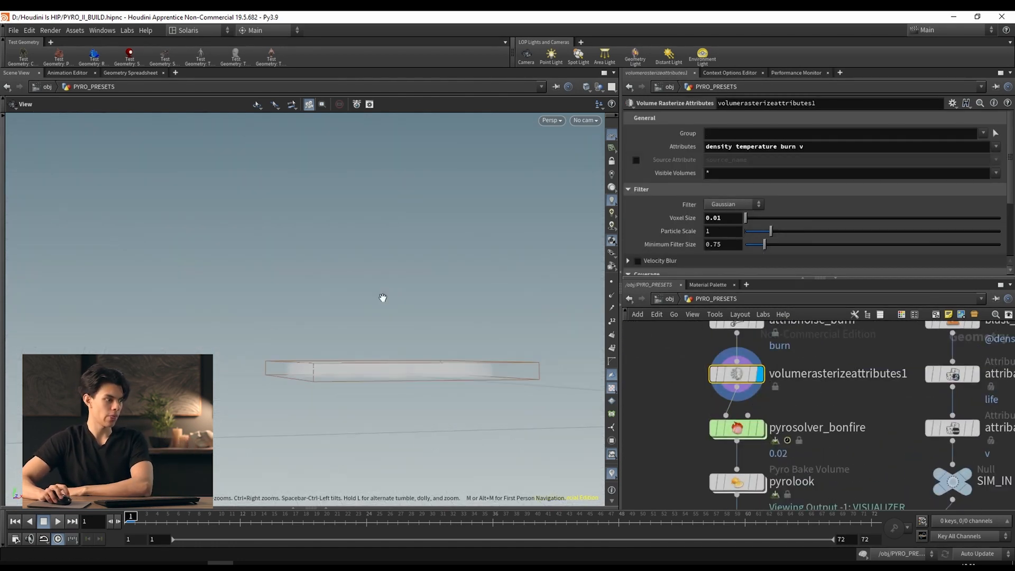
drag(466, 381, 463, 423)
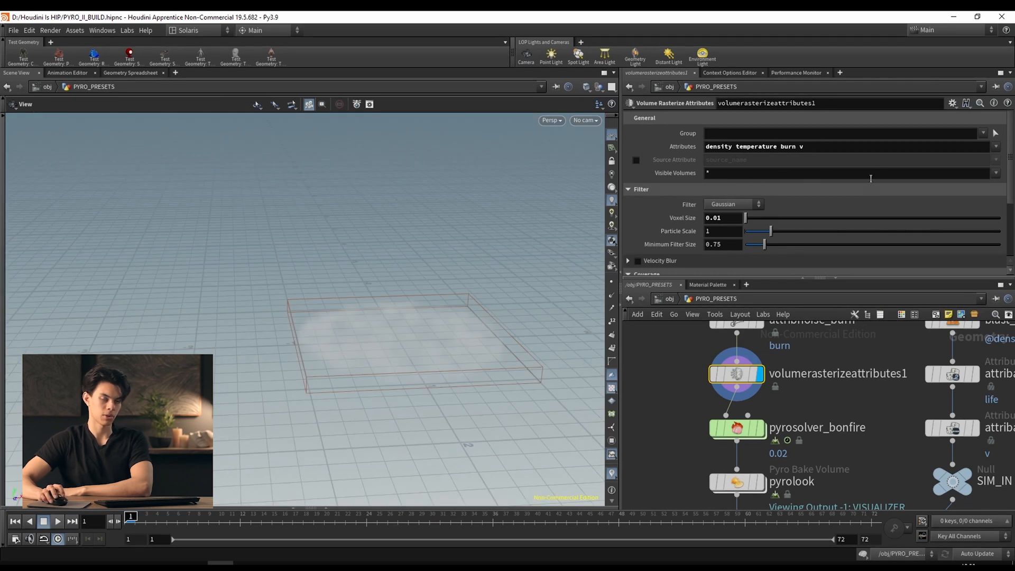
Play the pyrosolver_bonfire simulation, stop at frame 20 and display pyrolook with its smoke settings.
middle_drag(834, 470, 808, 427)
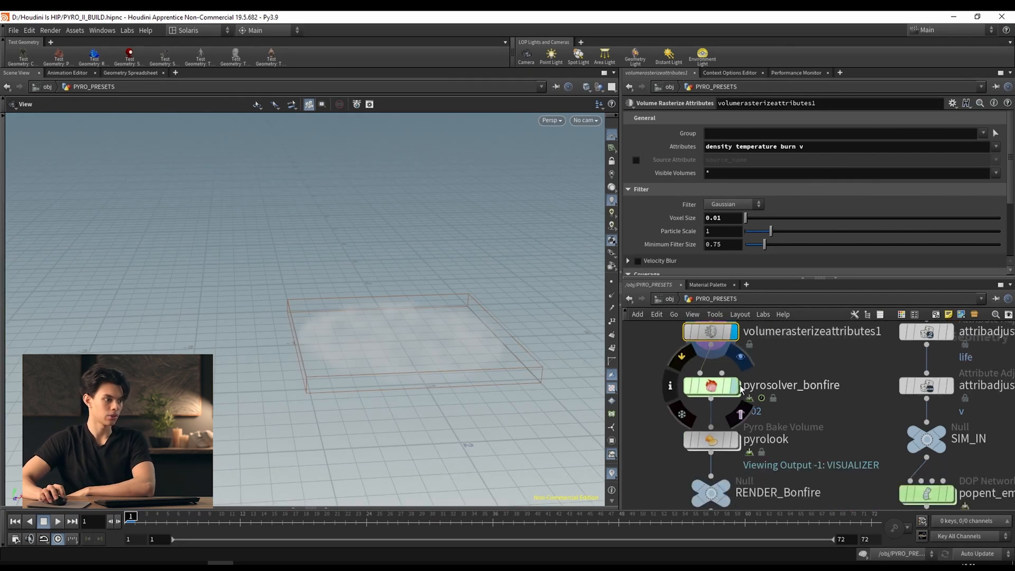
click(737, 387)
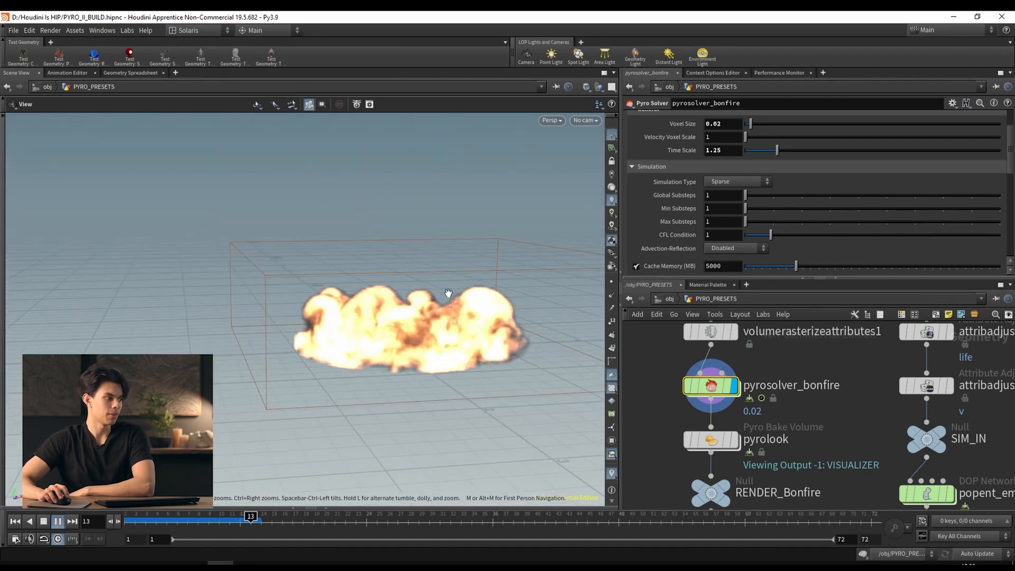
click(44, 520)
click(723, 443)
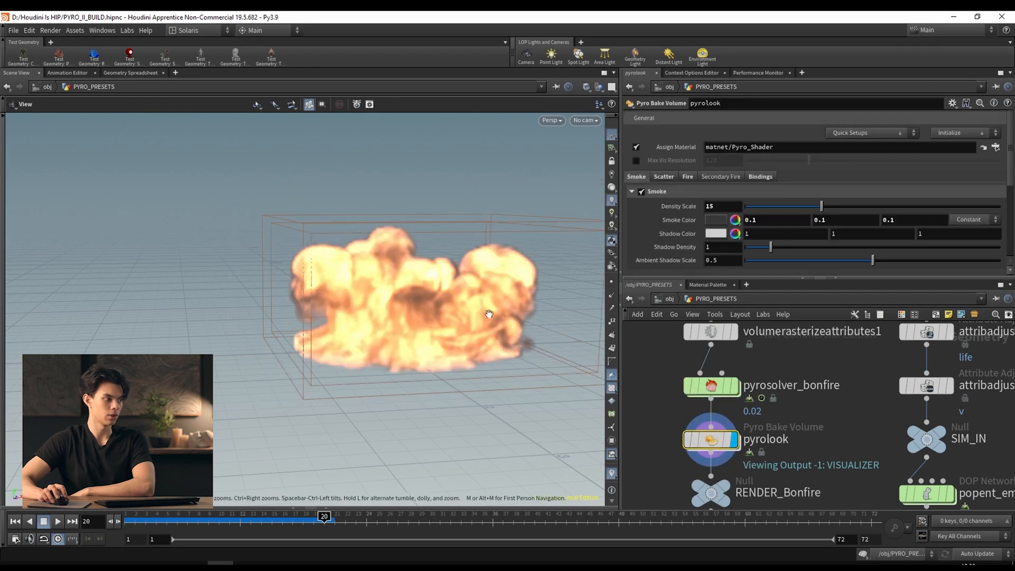
Display sort_points and prune_points in the embers branch and open the attribnoise_density1 parameters.
scroll(762, 407, down, 2)
middle_drag(904, 325, 870, 490)
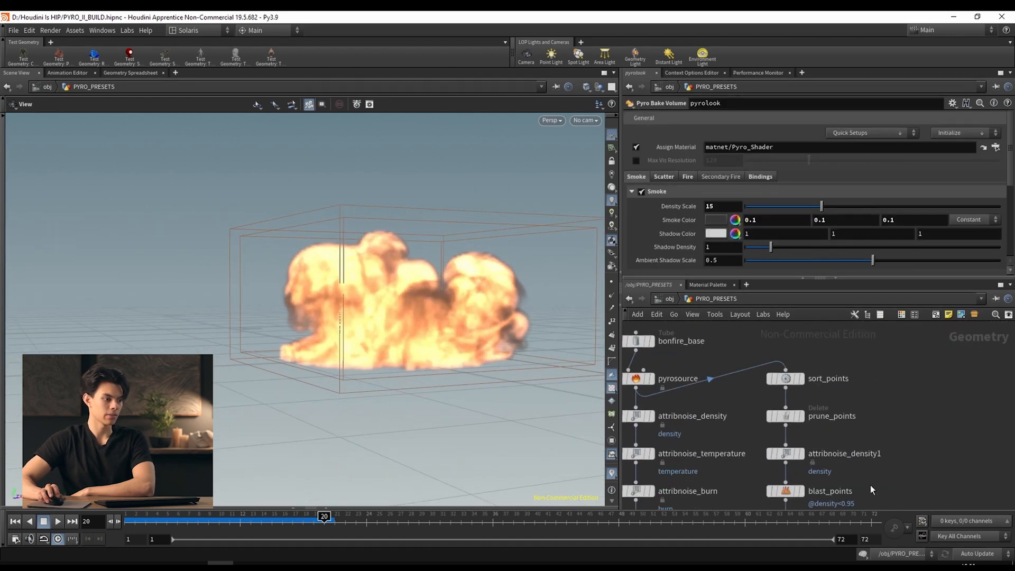
click(802, 378)
click(781, 386)
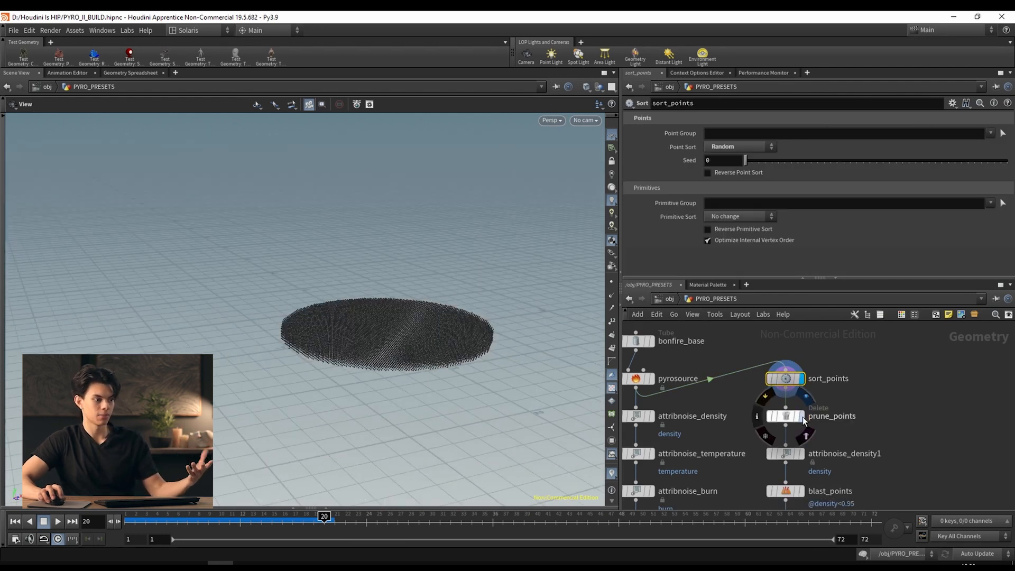
click(798, 418)
click(784, 416)
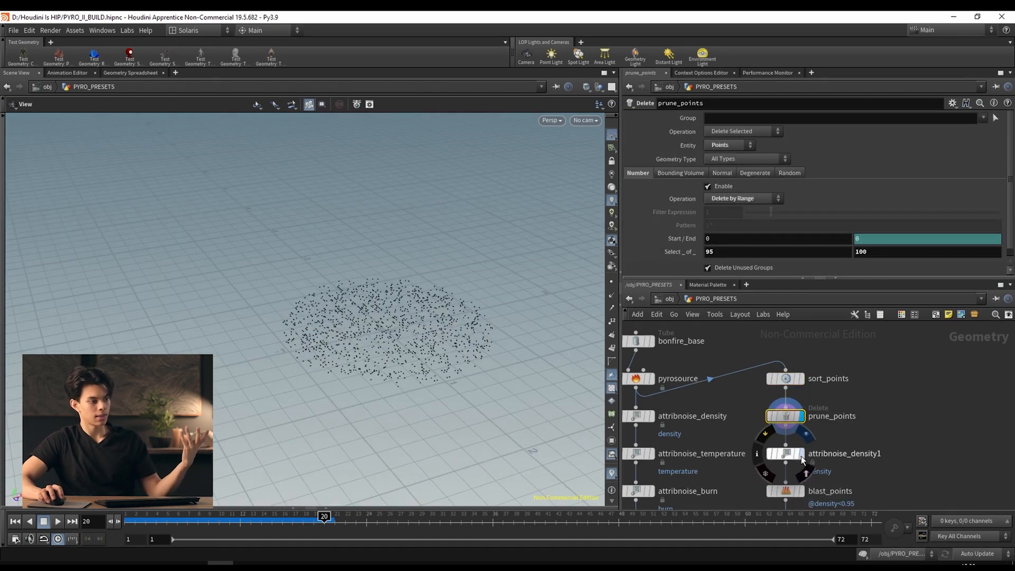
click(800, 456)
click(787, 456)
Display blast_points, scrub the timeline to frame 13 and examine attribadjust_life.
middle_drag(803, 495, 802, 455)
click(801, 453)
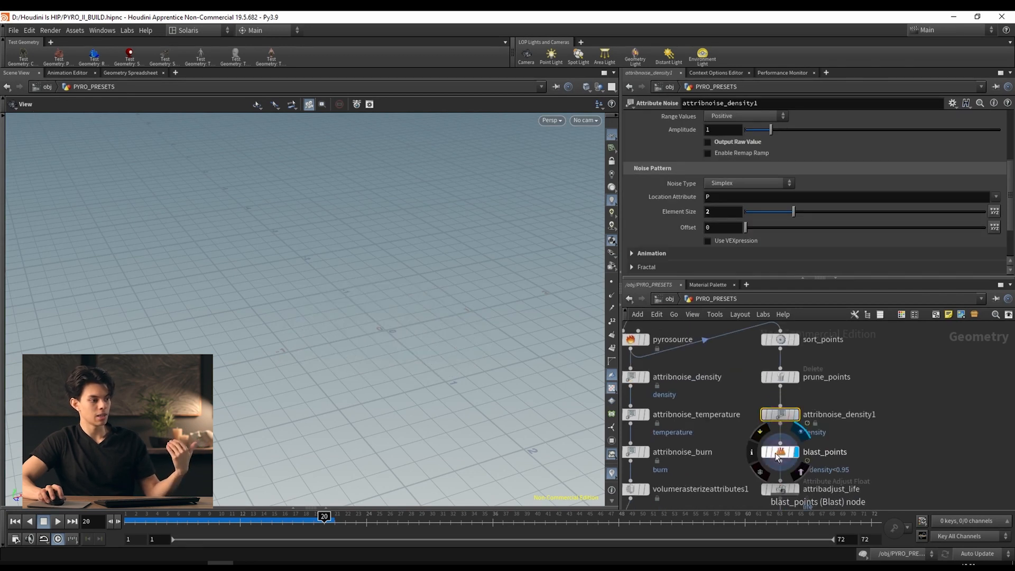
click(783, 452)
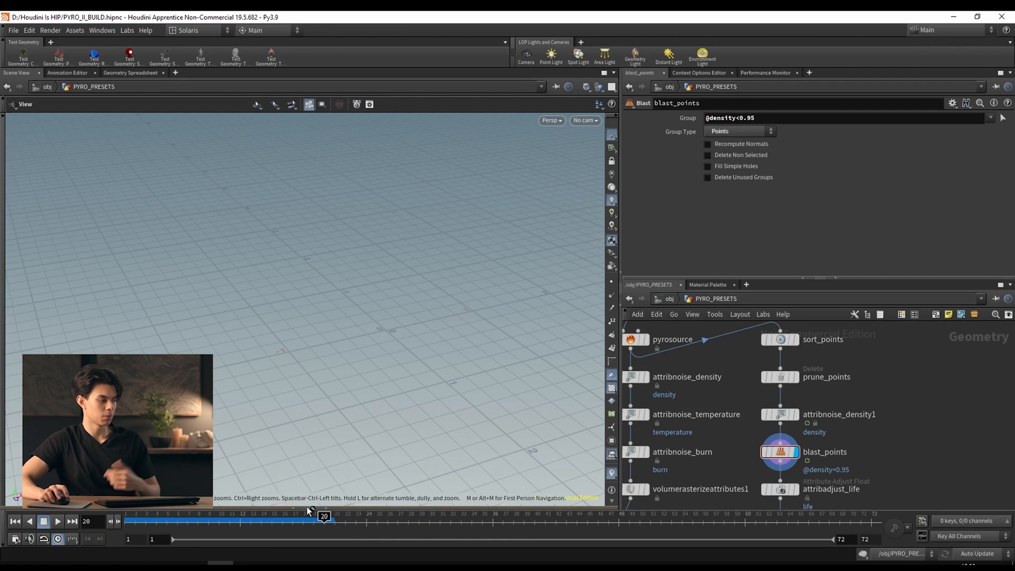
drag(324, 516, 146, 517)
drag(219, 517, 251, 516)
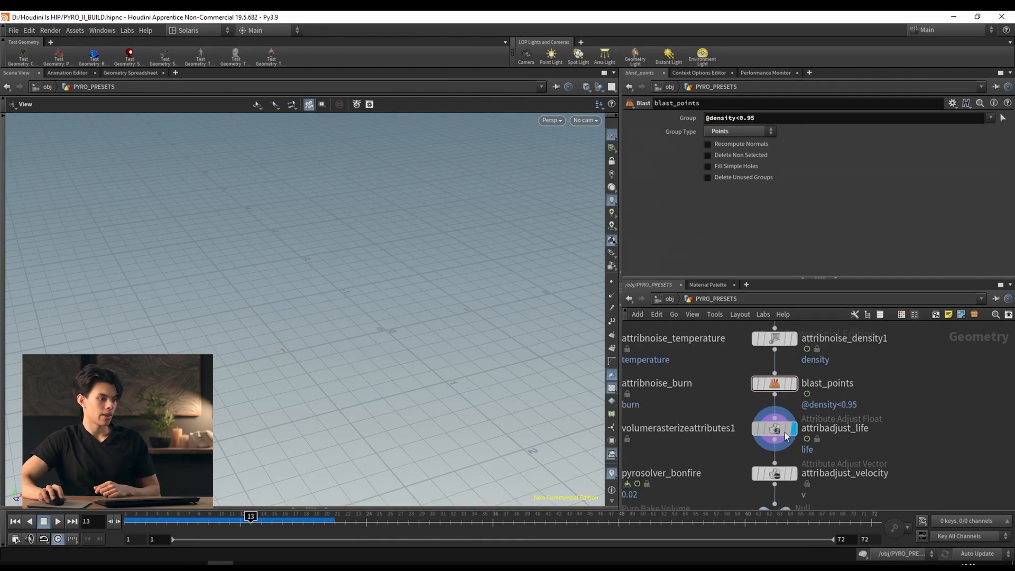
click(776, 428)
middle_drag(853, 488, 861, 353)
scroll(862, 352, down, 2)
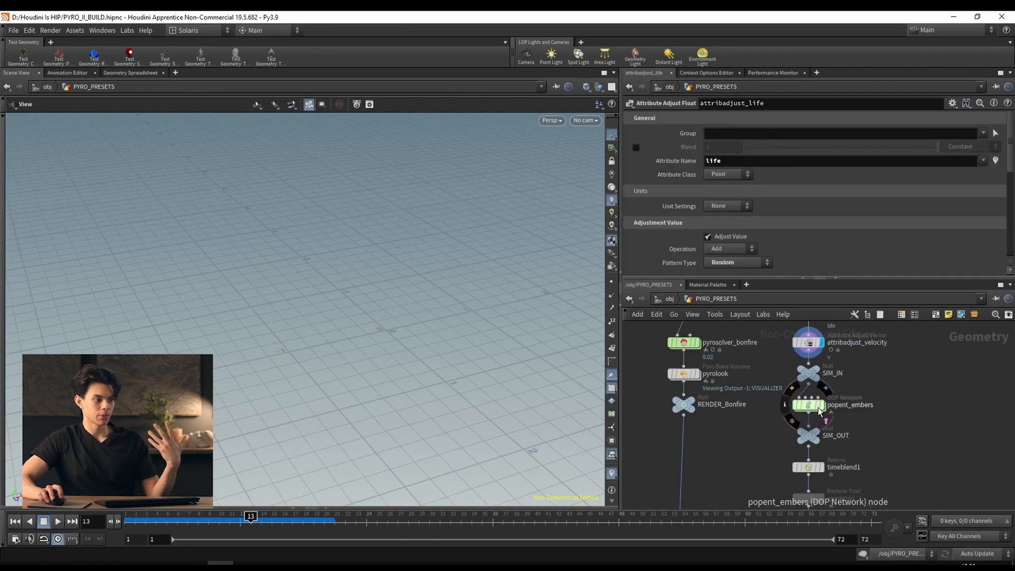
Display popent_embers and play the ember particle simulation from frame 1.
click(822, 405)
click(811, 405)
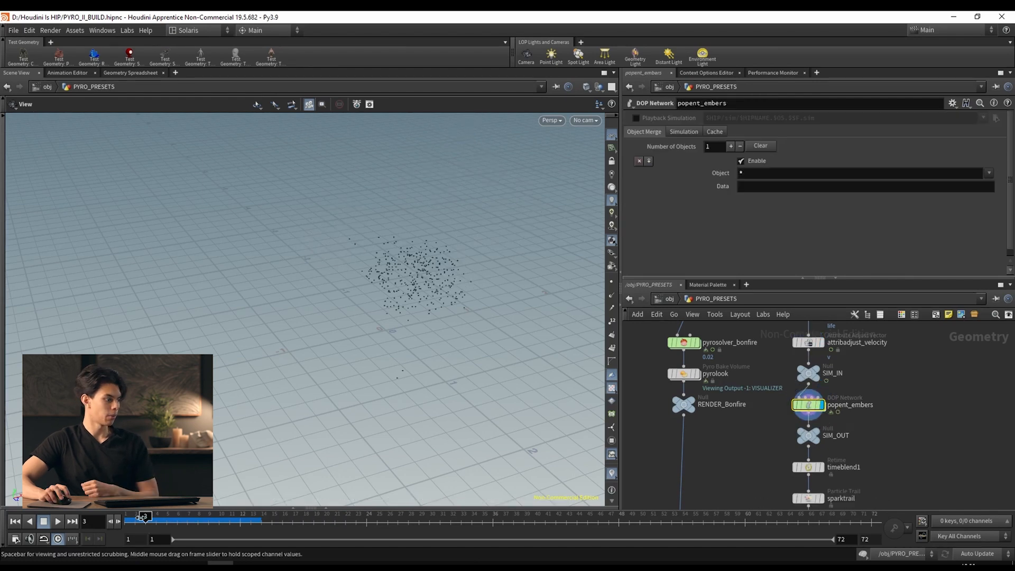
drag(145, 518, 128, 519)
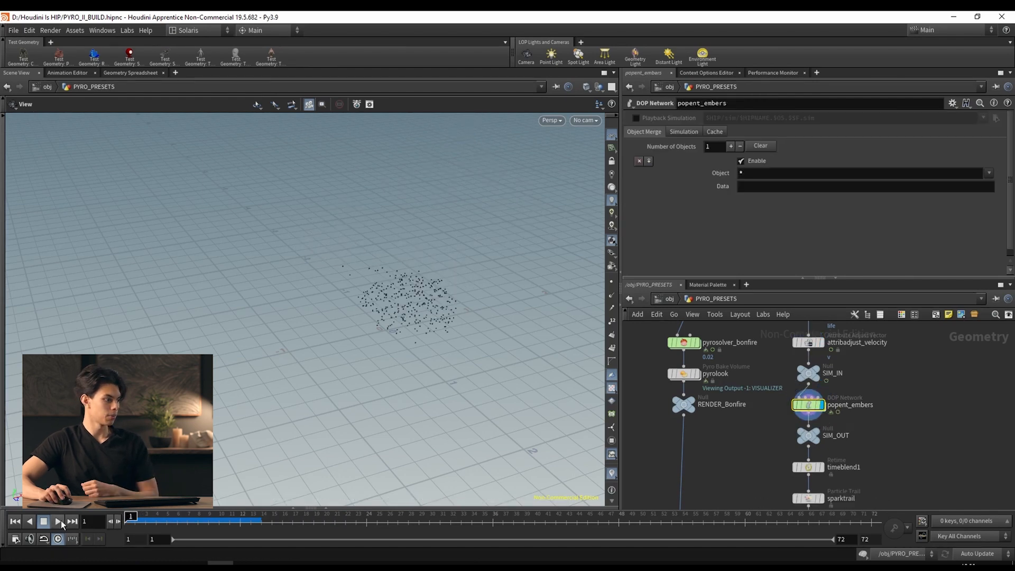
click(61, 523)
scroll(377, 333, down, 2)
drag(377, 333, 455, 333)
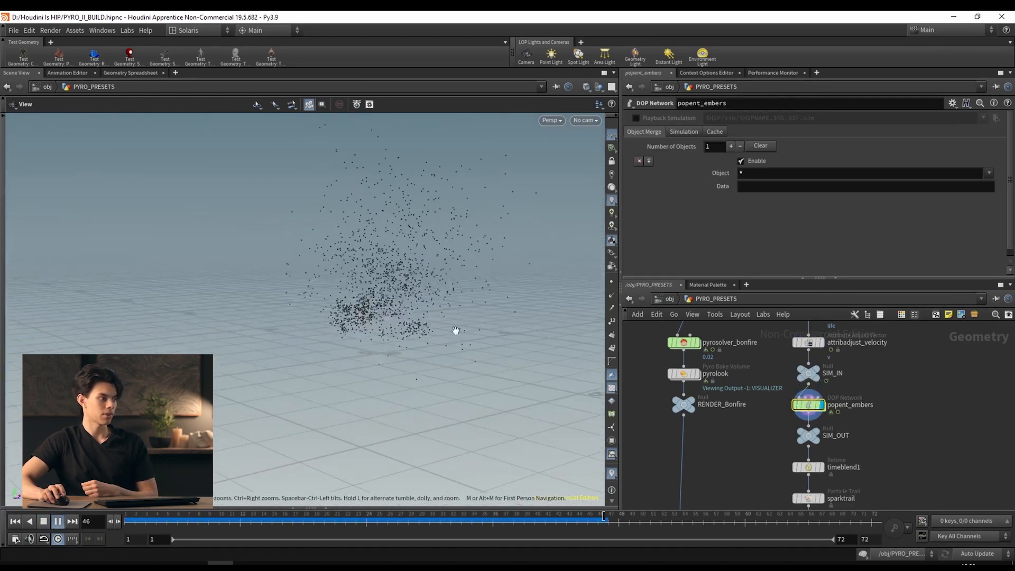
Display sparktrail with its parameters and inspect the ember trails at frame 68.
middle_drag(814, 503, 810, 409)
click(817, 408)
click(804, 409)
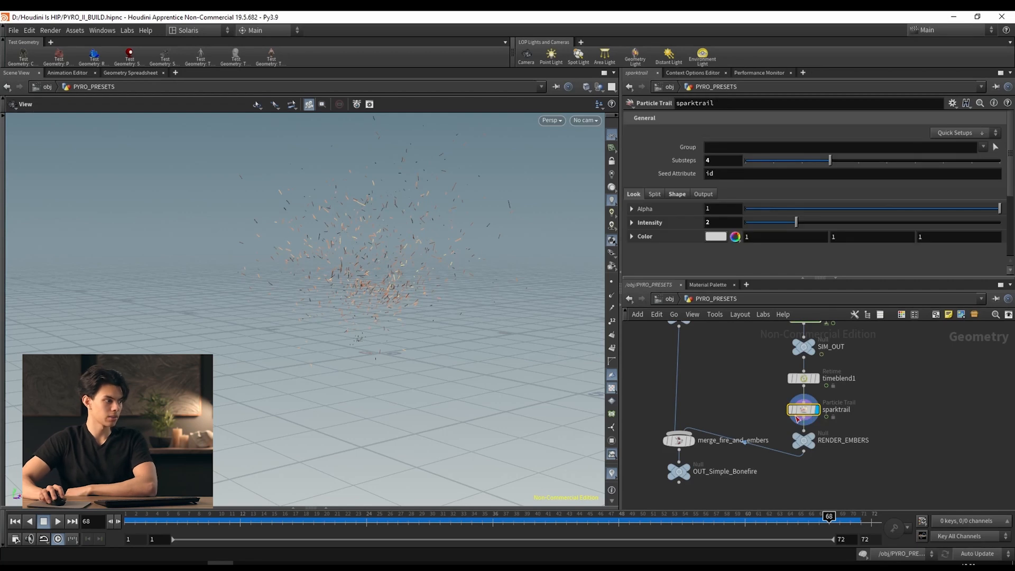
scroll(381, 266, up, 2)
drag(280, 317, 271, 357)
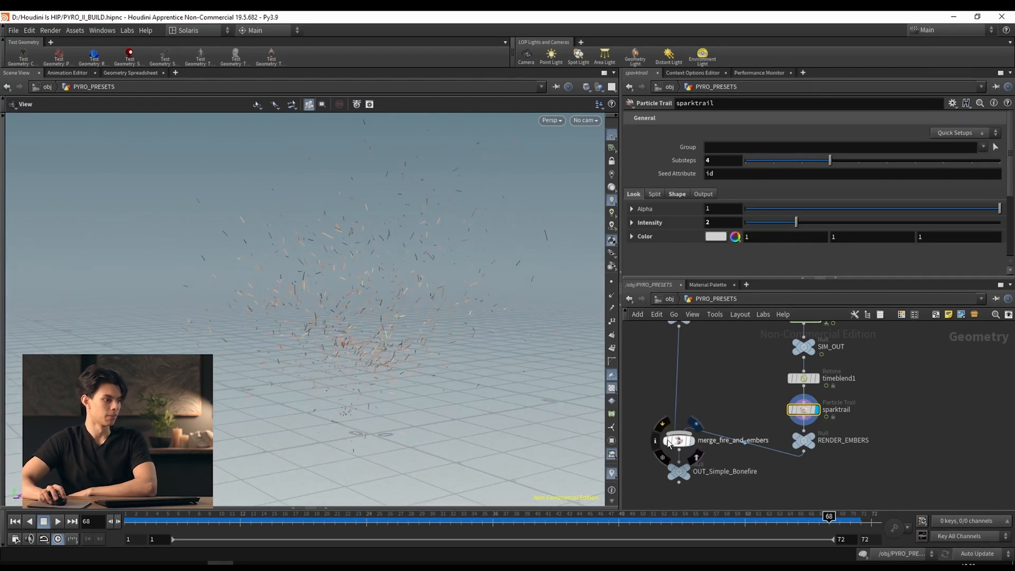
Display merge_fire_and_embers and examine the combined bonfire at frame 31 together with its node network.
click(695, 424)
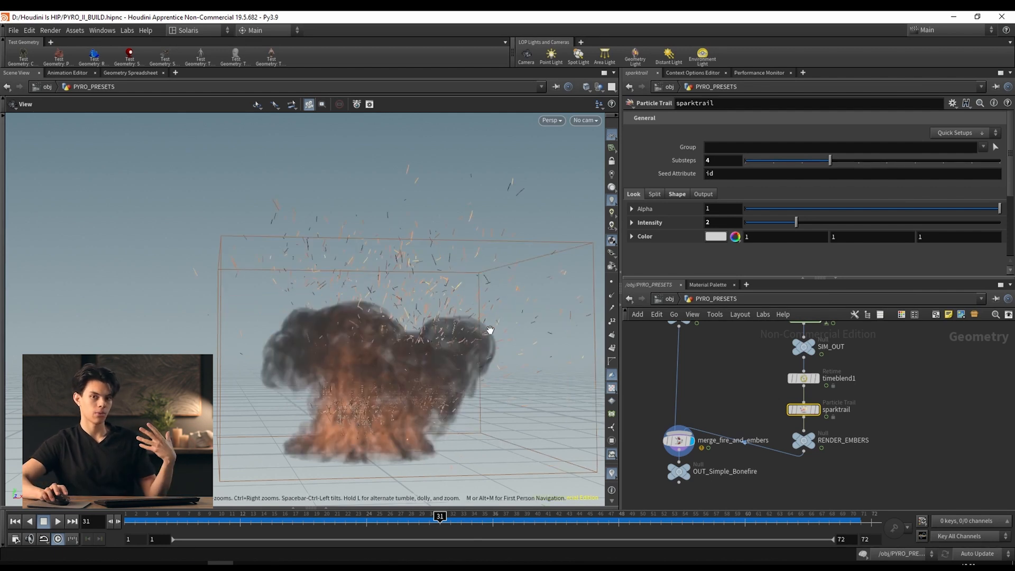
drag(429, 336, 413, 363)
scroll(787, 424, down, 3)
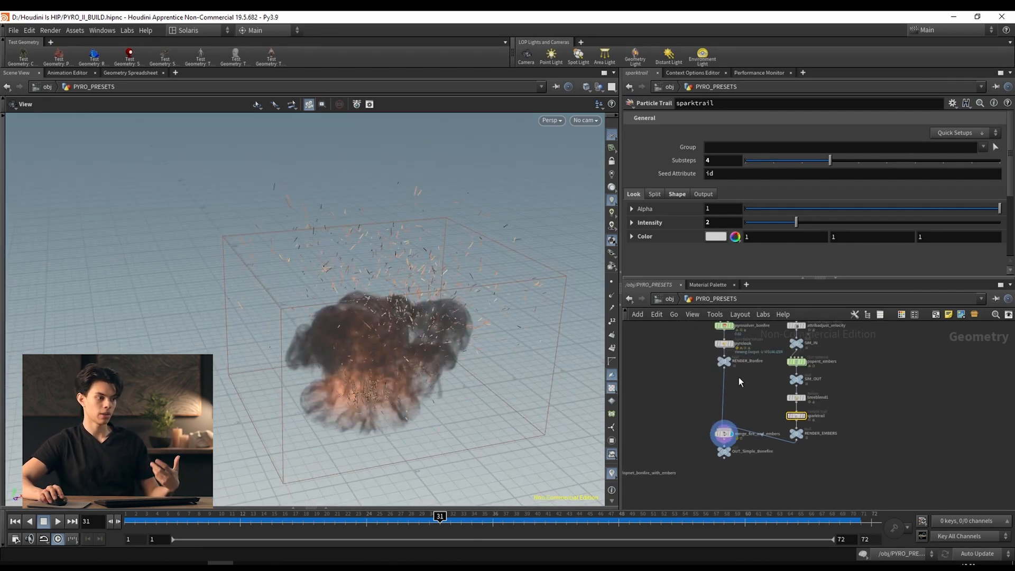
middle_drag(739, 378, 740, 434)
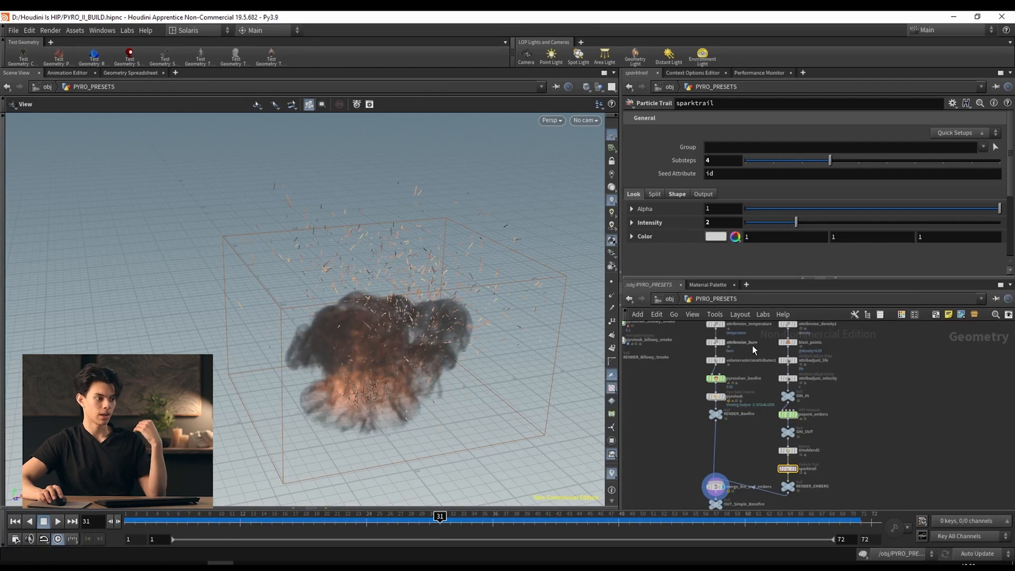
middle_drag(770, 351, 786, 451)
scroll(757, 406, up, 2)
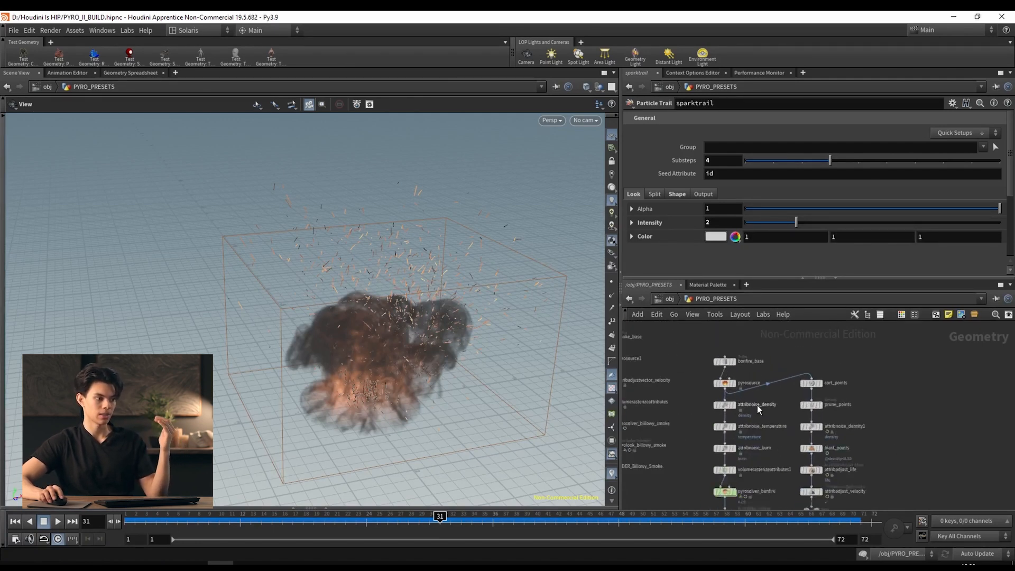
scroll(757, 405, up, 1)
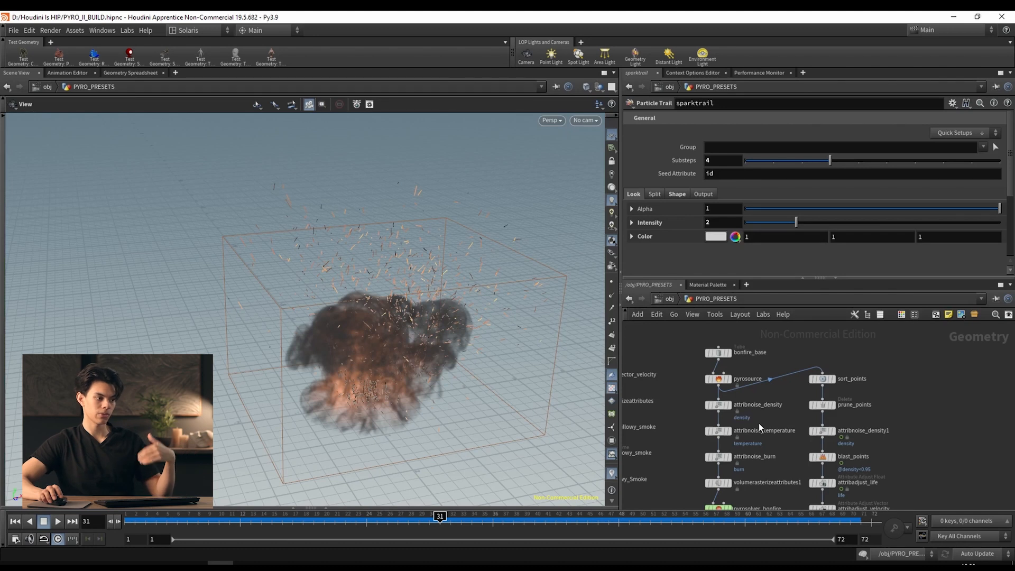
scroll(760, 423, down, 3)
middle_drag(760, 423, 844, 372)
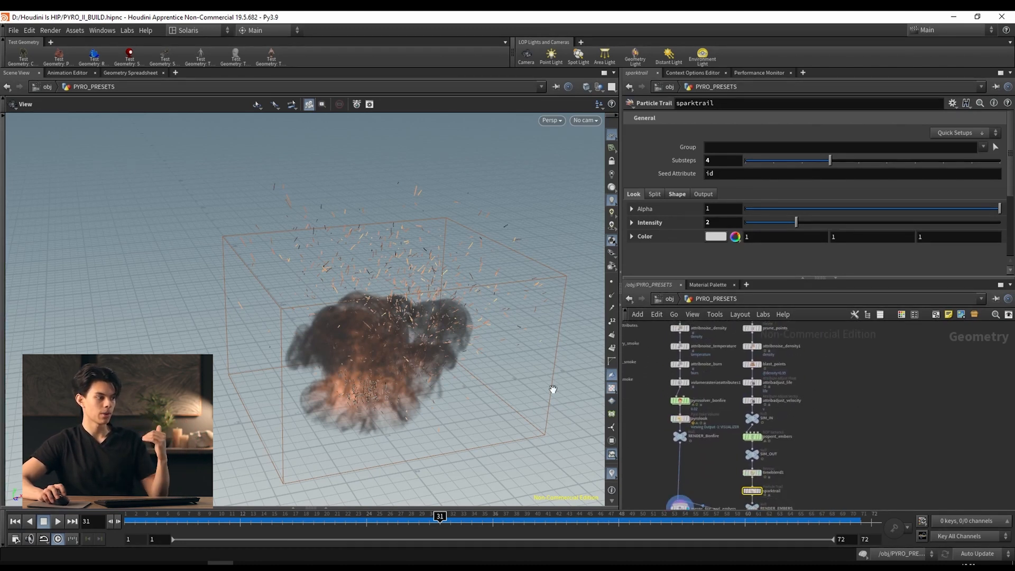
drag(553, 389, 435, 314)
Search the operators for "spread" and place the Pyro Configure Spreading Fire setup beside the bonfire network.
middle_drag(895, 417, 845, 398)
key(Tab)
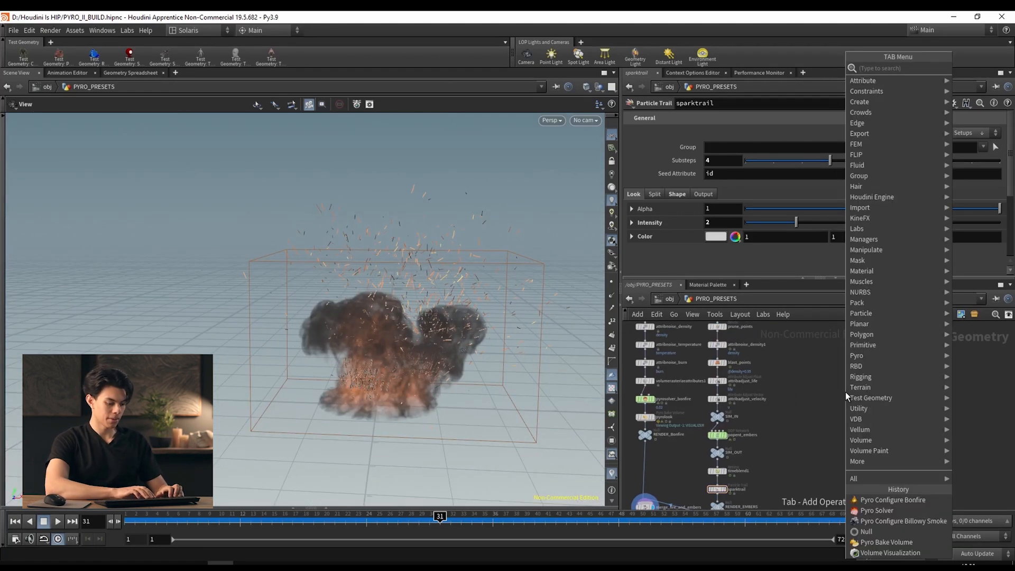
text(spread)
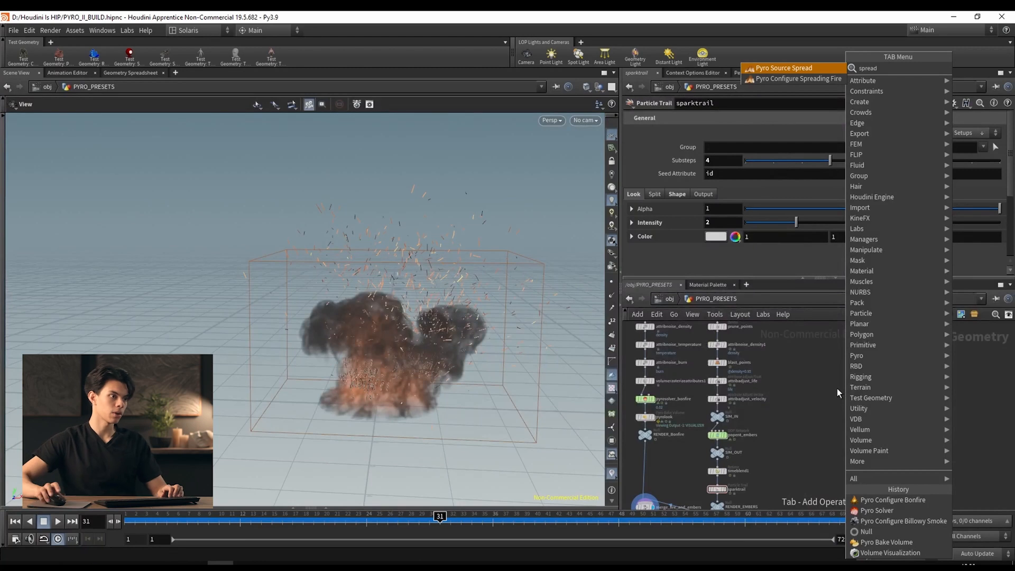
click(798, 79)
middle_drag(784, 490, 820, 421)
scroll(820, 420, down, 2)
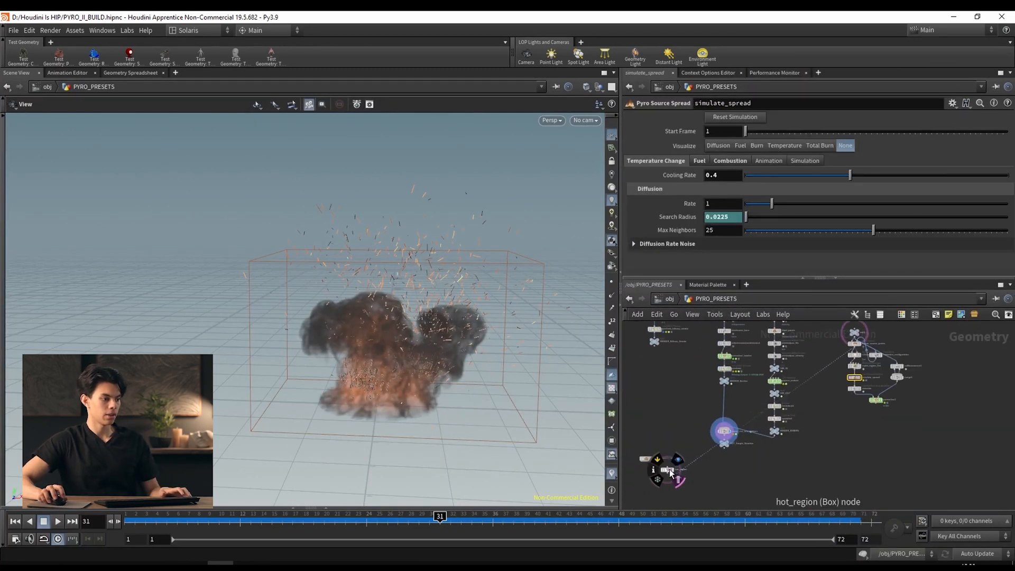
Move the hot_region box beside null1 at the head of the spreading fire network.
drag(670, 470, 890, 330)
middle_drag(857, 349, 830, 423)
scroll(829, 423, up, 2)
scroll(829, 423, up, 4)
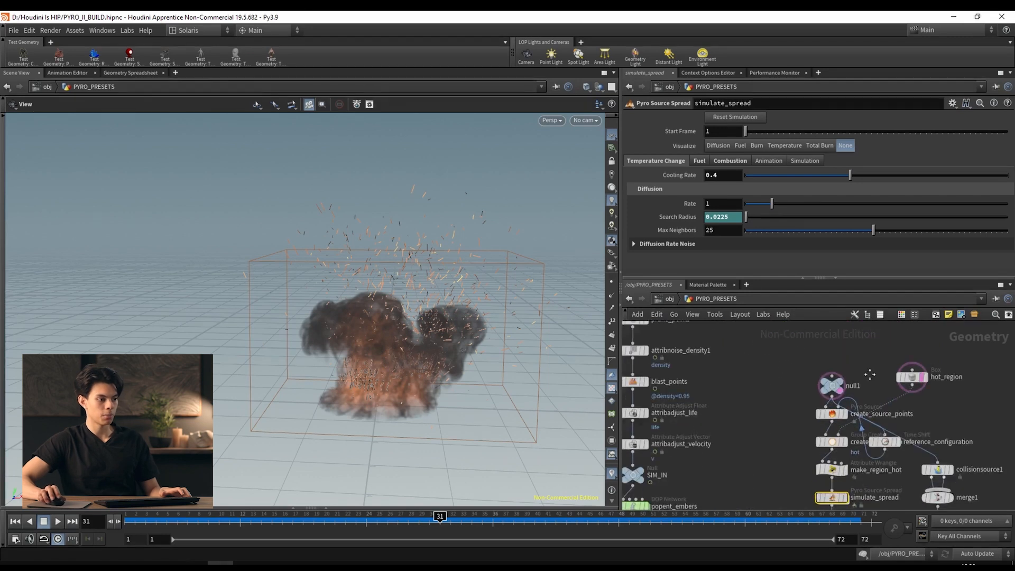
Move null1 farther above create_source_points to make room at the head of the spreading fire network.
middle_drag(869, 374, 800, 418)
scroll(800, 418, up, 2)
drag(745, 429, 746, 347)
scroll(799, 406, down, 1)
scroll(799, 405, down, 1)
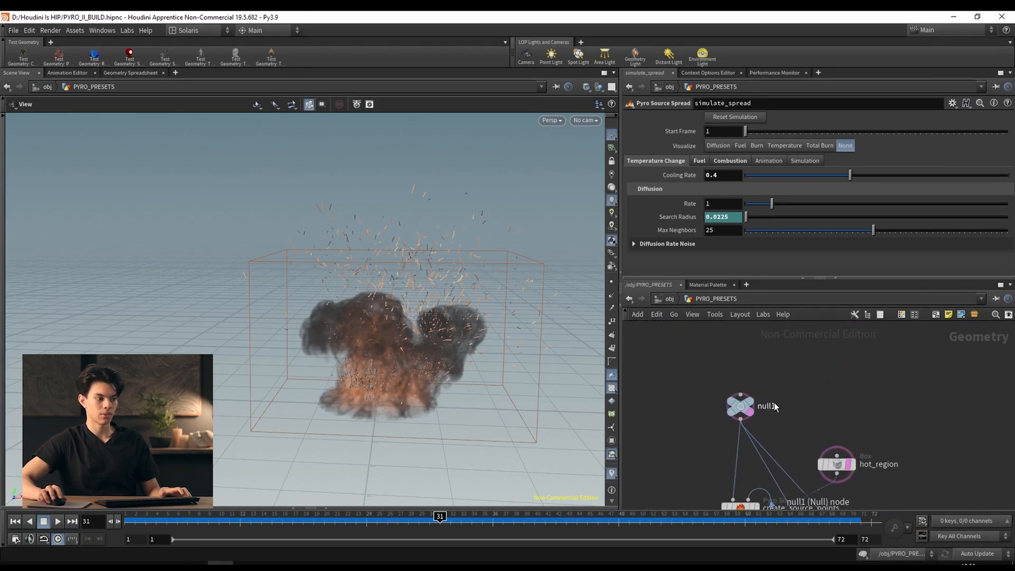
Display pyrosolver1 of the spreading fire setup and rewind the timeline to frame 1.
click(742, 410)
scroll(790, 401, down, 2)
middle_drag(852, 452, 853, 392)
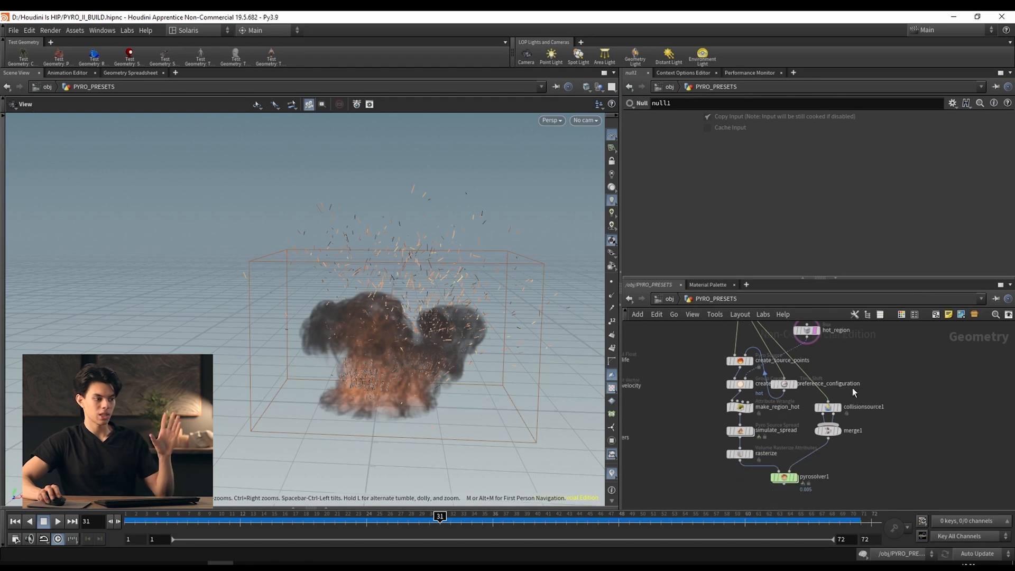
click(794, 477)
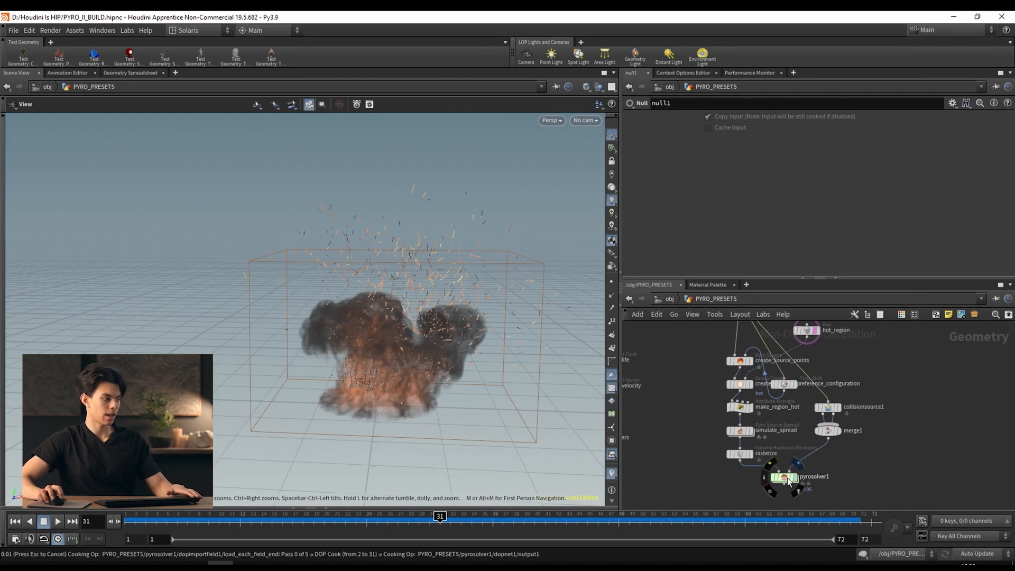
click(16, 522)
scroll(793, 401, down, 1)
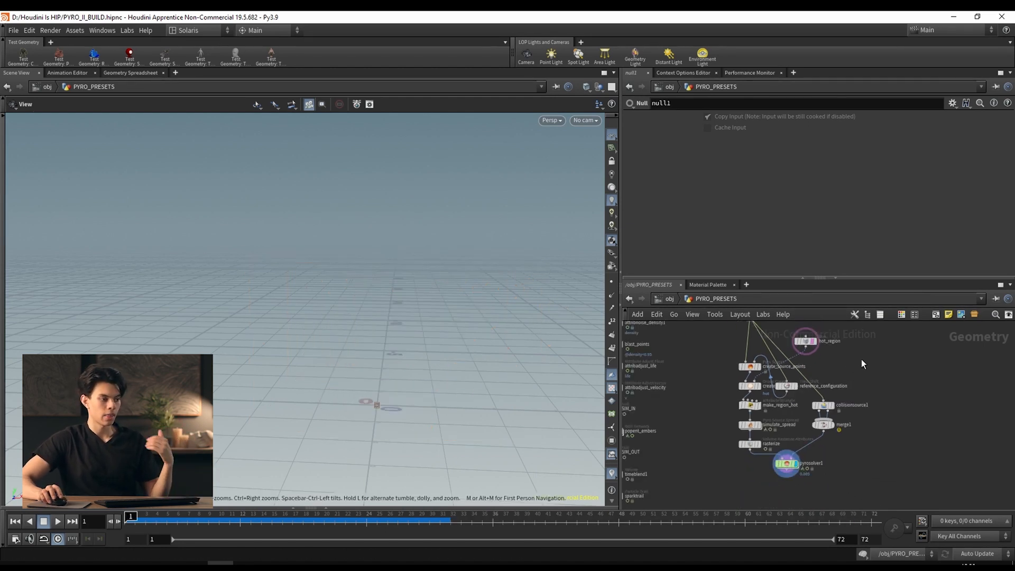
Move null1 slightly down, closer to create_source_points at the head of the spreading fire network.
middle_drag(862, 361, 857, 455)
middle_drag(776, 402, 796, 357)
scroll(783, 395, up, 2)
scroll(733, 406, up, 1)
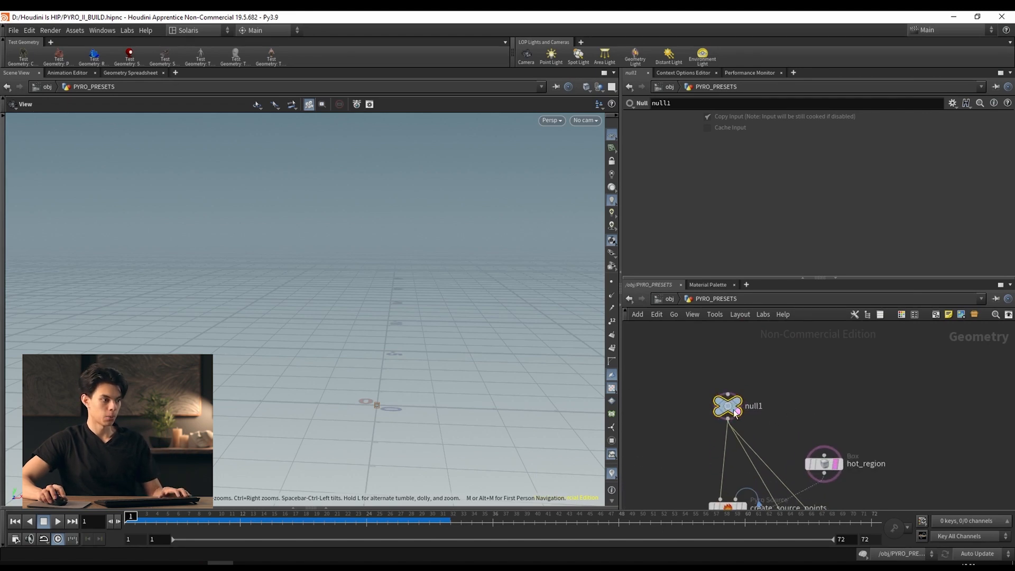
drag(733, 406, 725, 432)
middle_drag(787, 427, 776, 410)
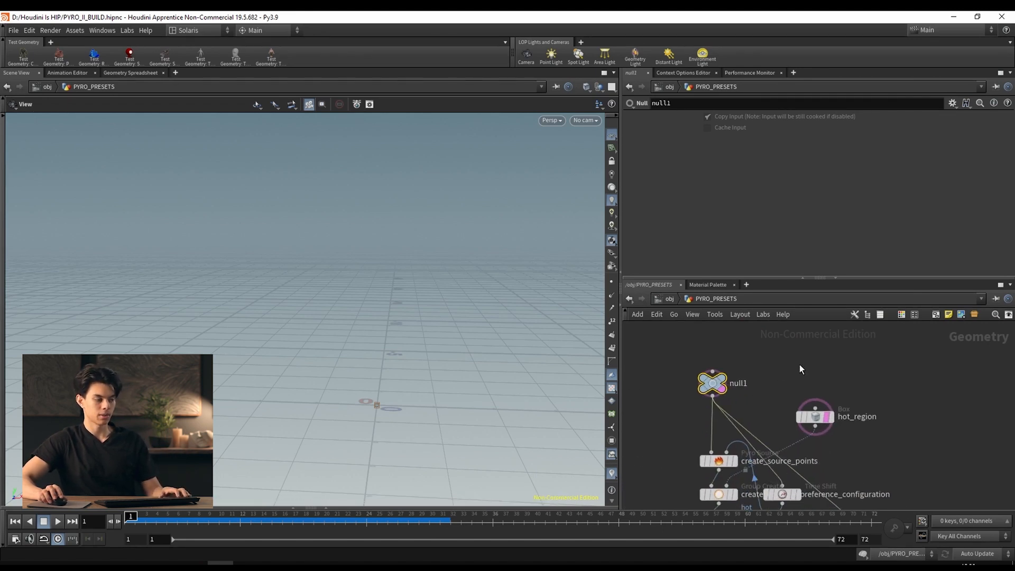
Add a Test Geometry: Pig Head above null1, wire it into null1 and display it.
middle_drag(800, 365, 809, 383)
middle_drag(736, 354, 751, 388)
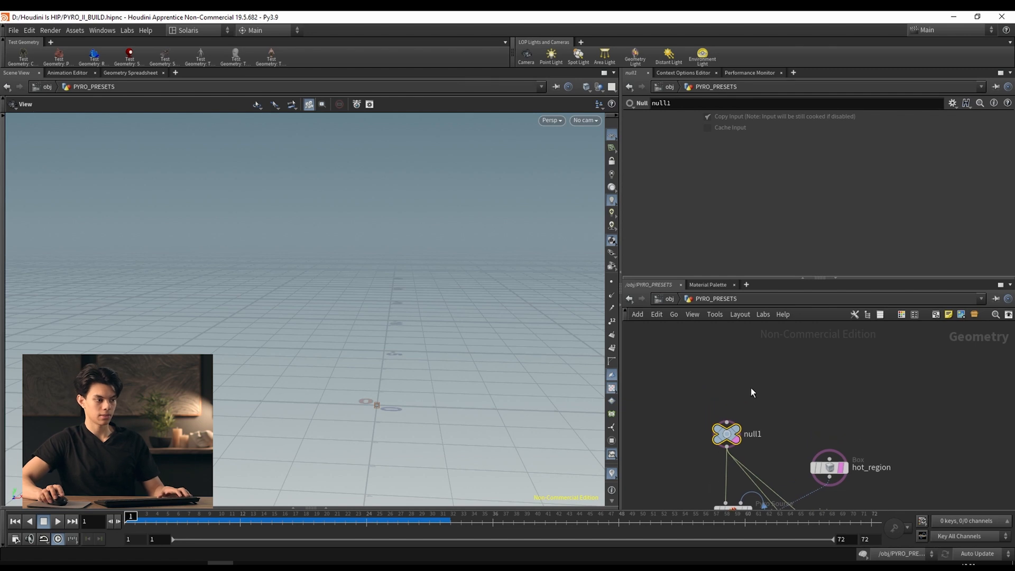
key(Tab)
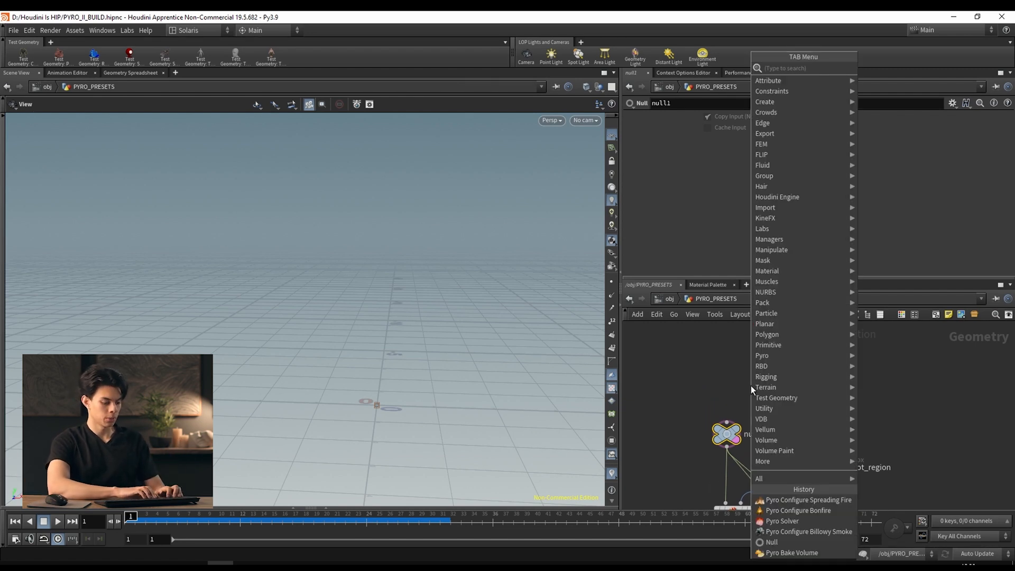
text(pig)
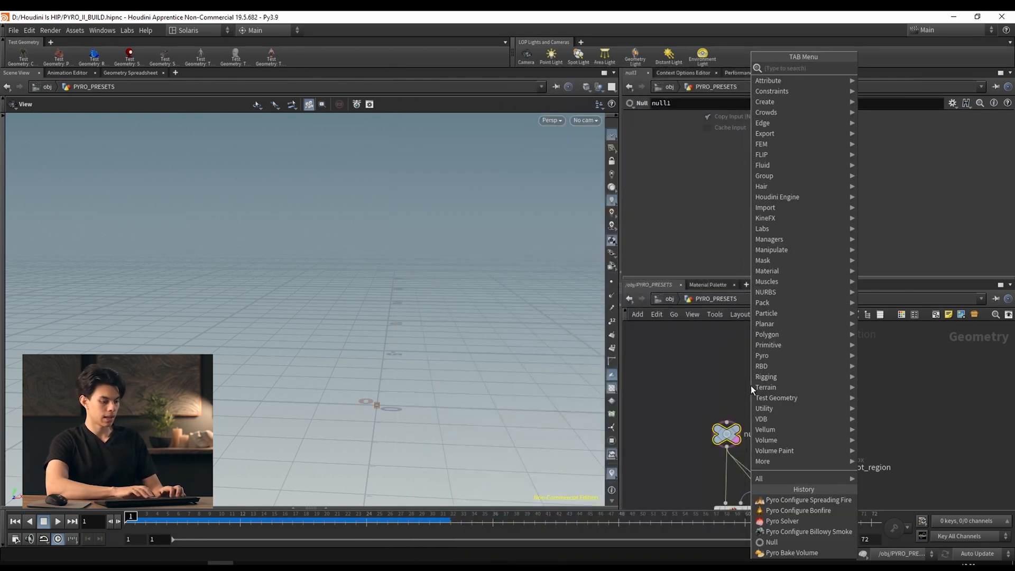
key(Return)
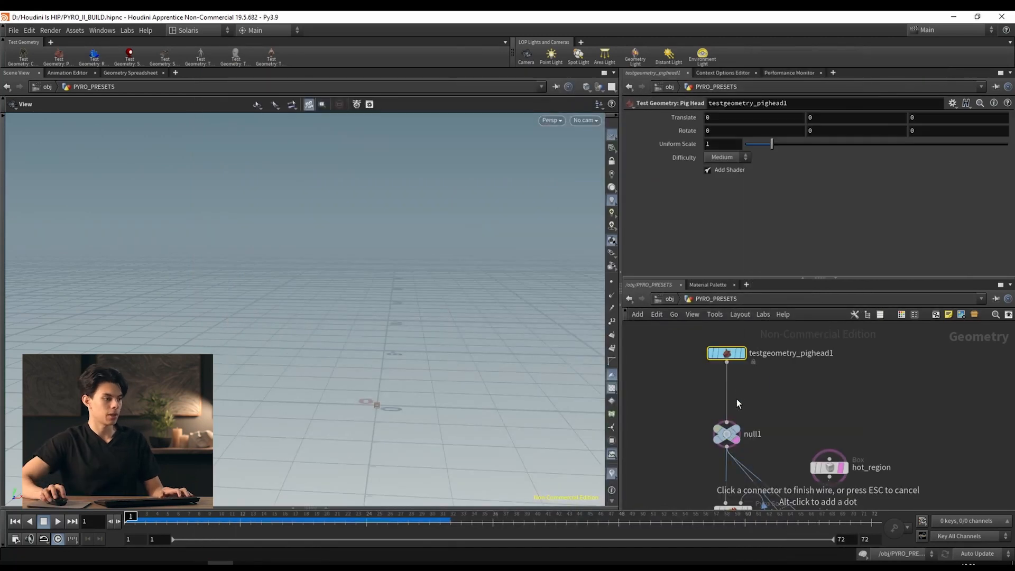
click(744, 356)
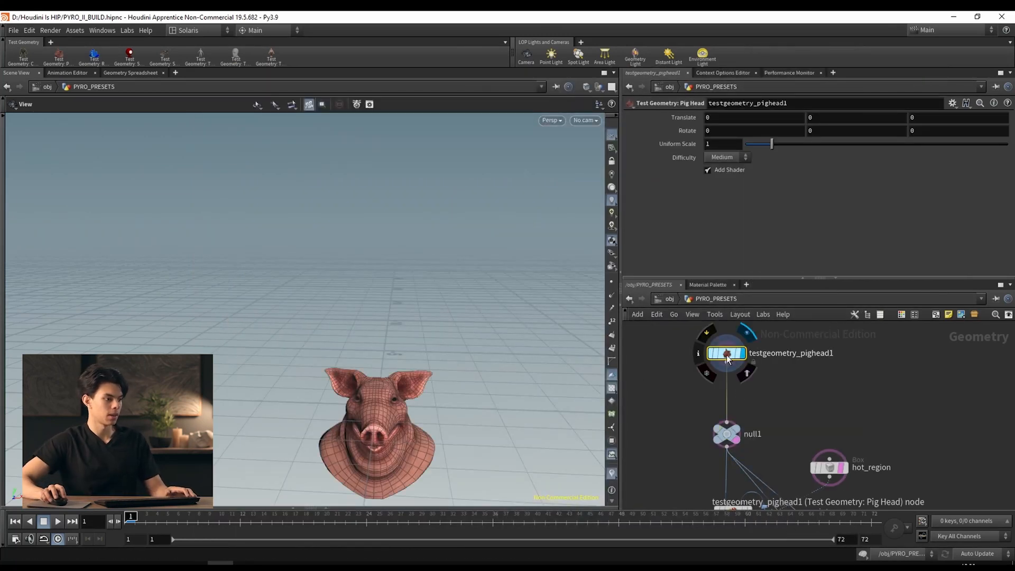
drag(349, 423, 396, 444)
middle_drag(396, 444, 422, 363)
scroll(422, 363, up, 2)
middle_drag(926, 430, 927, 381)
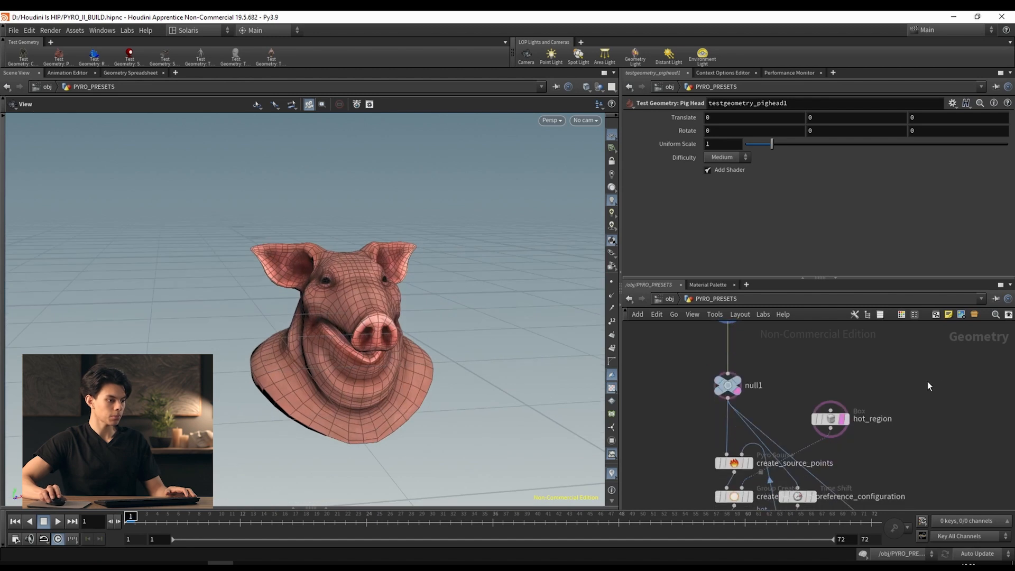
Display the hot_region box and raise it to the top of the pig's head, with its Y center at about 0.463.
scroll(873, 401, up, 2)
click(819, 427)
middle_drag(877, 433, 844, 407)
click(854, 353)
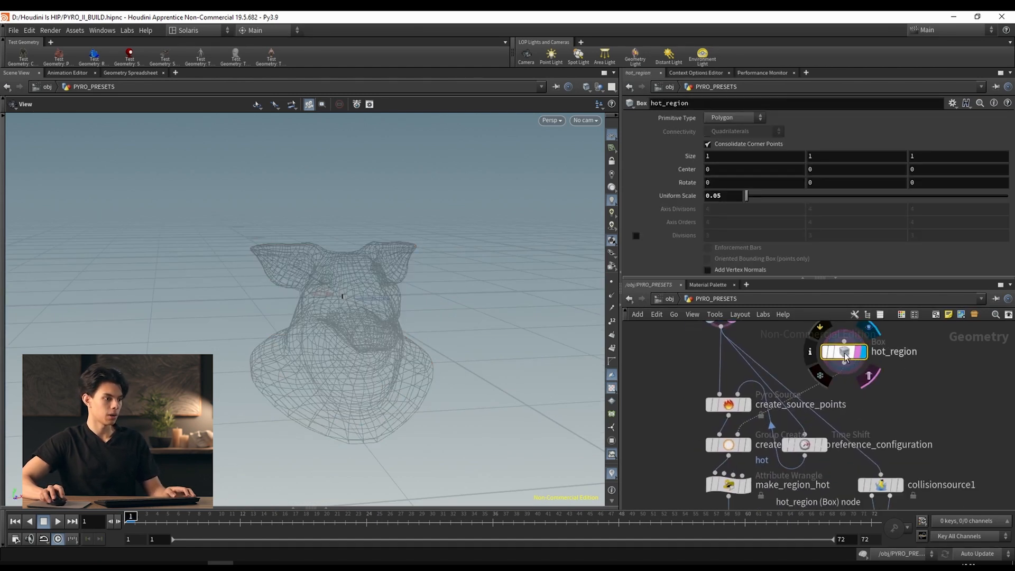
scroll(320, 275, up, 6)
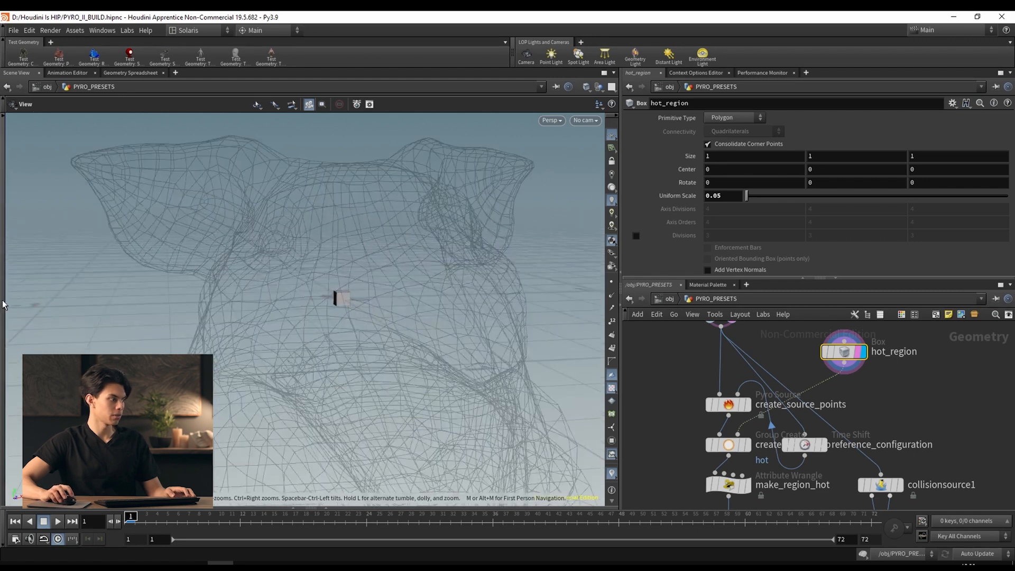
scroll(300, 319, down, 5)
key(Return)
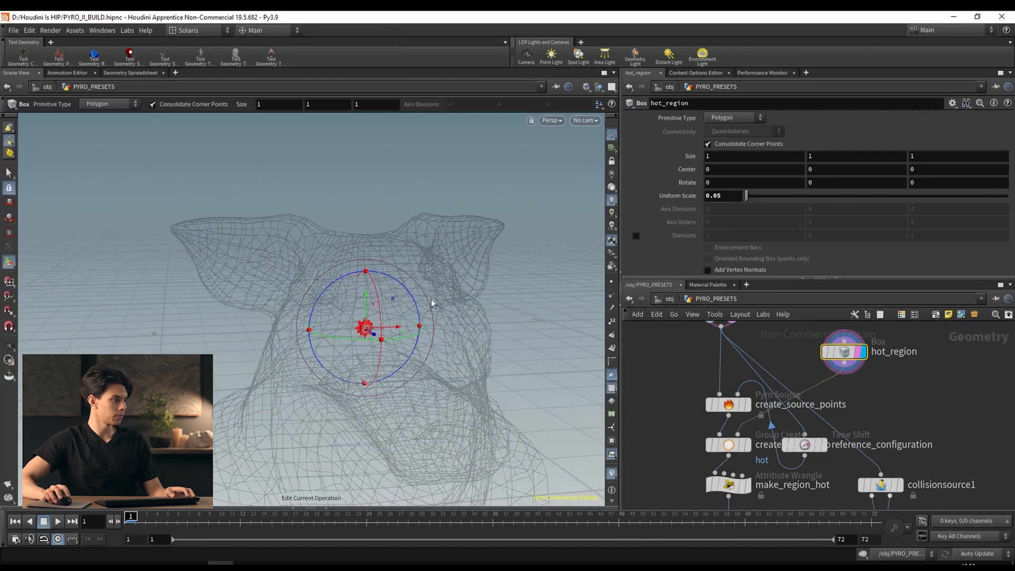
drag(365, 306, 365, 214)
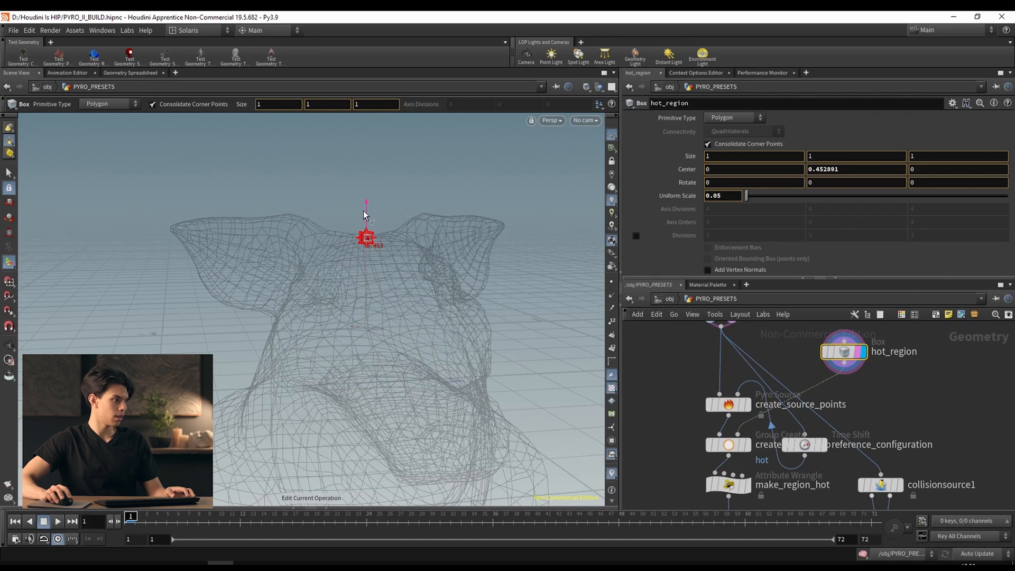
alt+drag(345, 290, 301, 281)
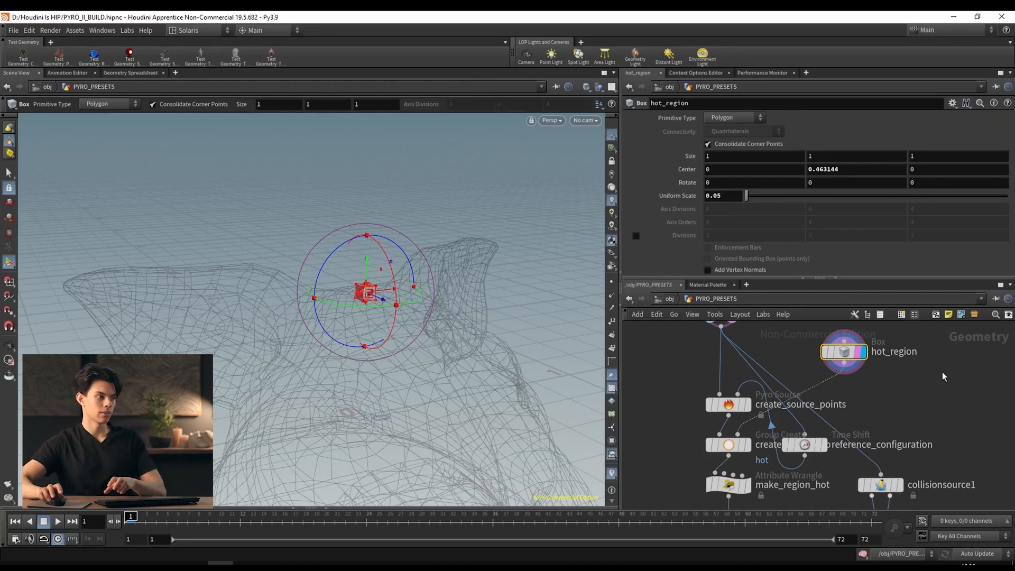
Display create_hot_group and examine which source points on the pig's head fall in the hot group.
middle_drag(687, 154, 758, 159)
scroll(767, 427, up, 1)
click(764, 429)
click(745, 429)
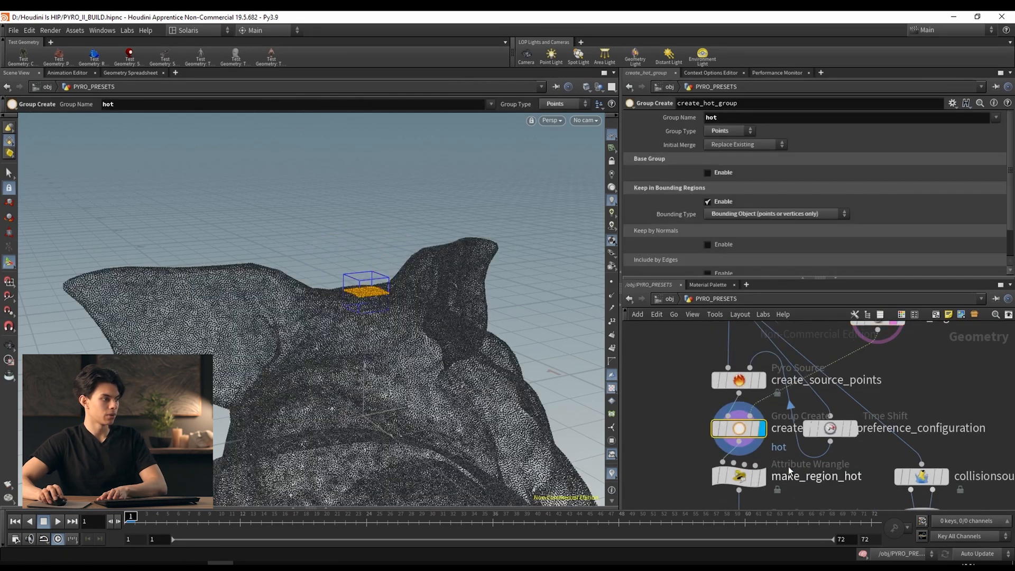
middle_drag(846, 472, 845, 433)
click(10, 346)
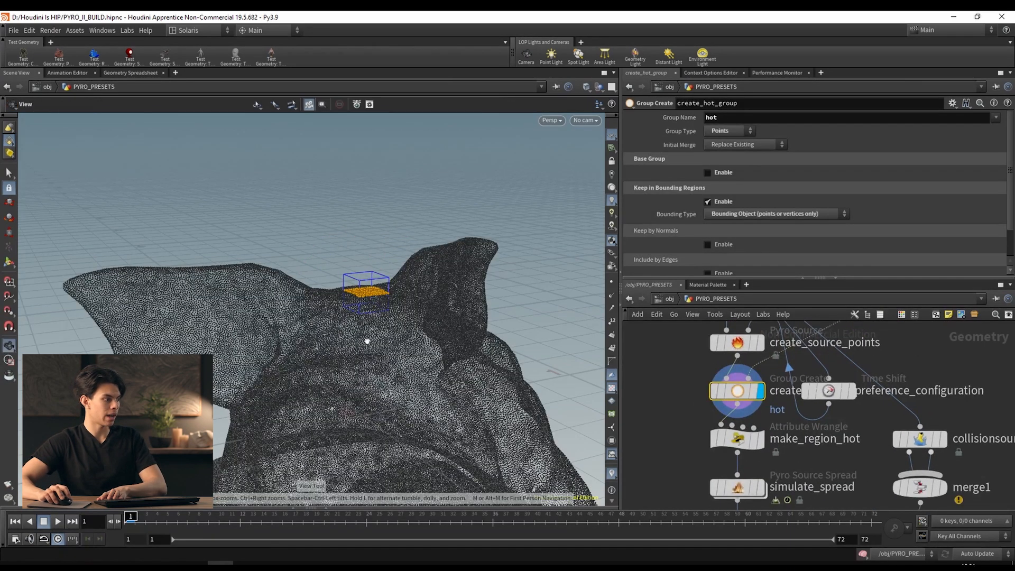
drag(367, 342, 358, 363)
middle_drag(802, 451, 789, 418)
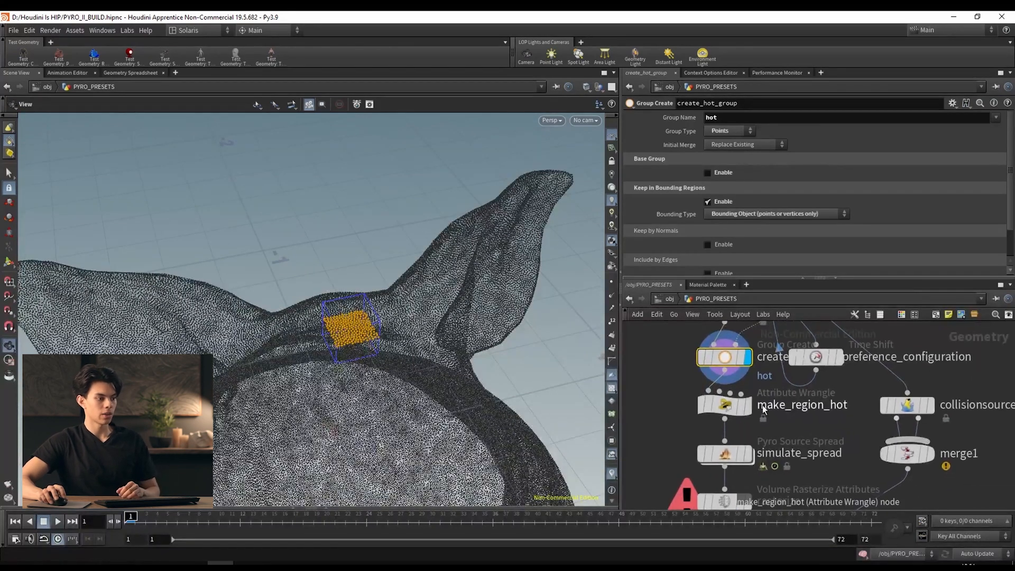
Display make_region_hot and simulate_spread in turn and examine their settings on the pig's source points.
click(748, 408)
click(726, 405)
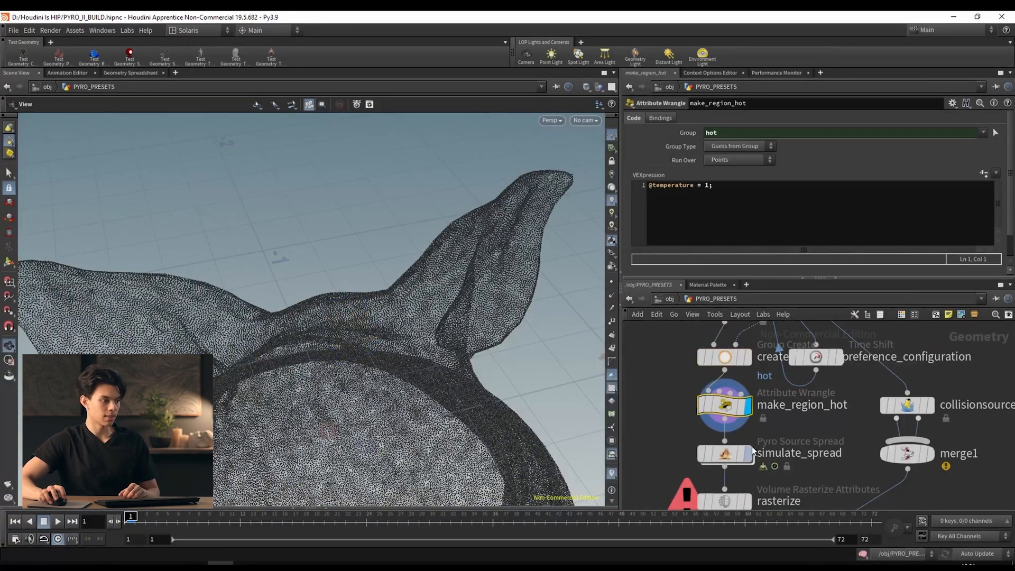
click(748, 454)
click(726, 454)
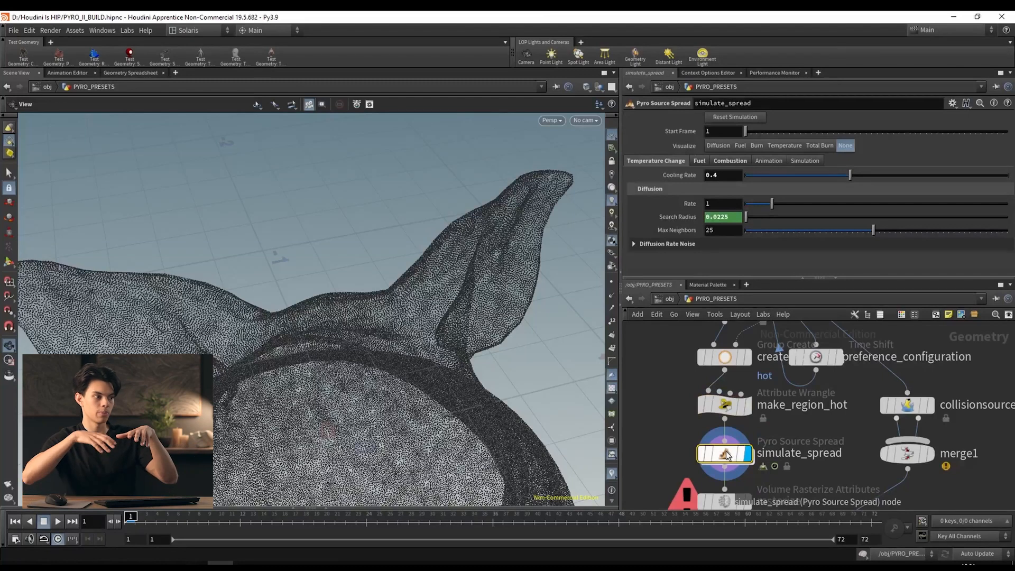
scroll(371, 385, down, 2)
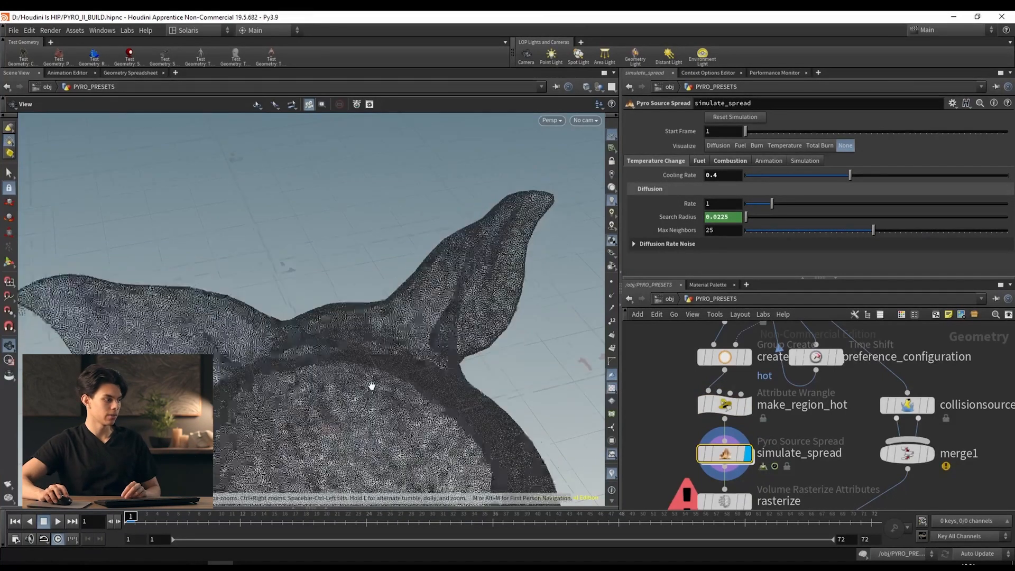
middle_drag(372, 386, 370, 322)
Display rasterize and play the first frames to examine how its volume bounds grow on the pig's head.
middle_drag(796, 470, 798, 392)
click(750, 424)
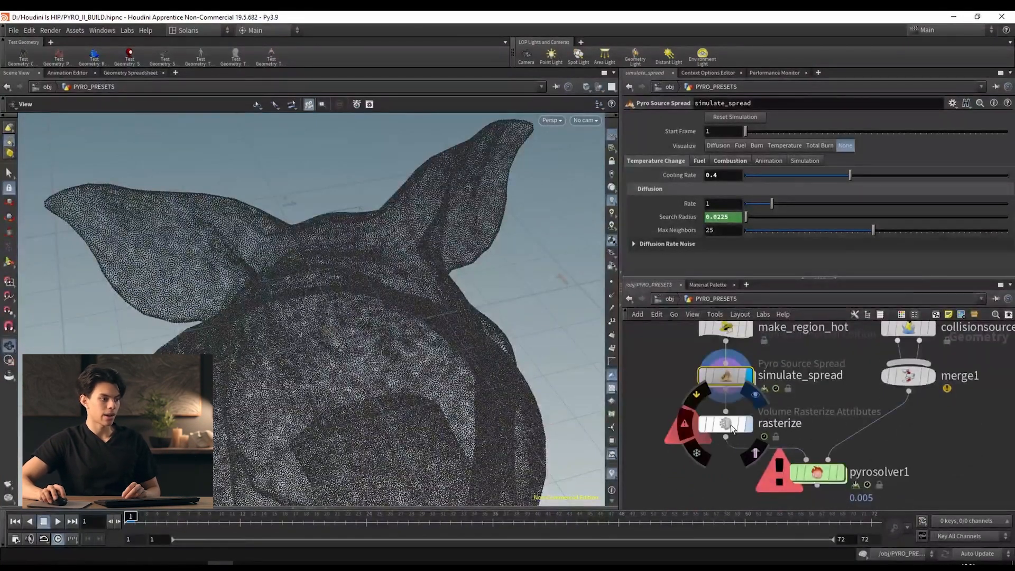
click(729, 424)
drag(342, 363, 347, 340)
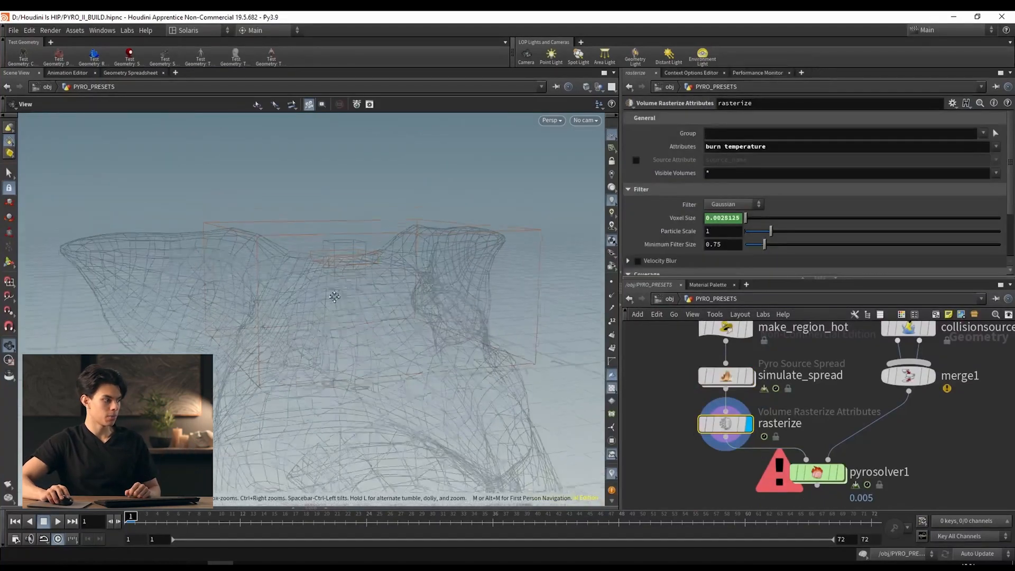
scroll(344, 340, up, 2)
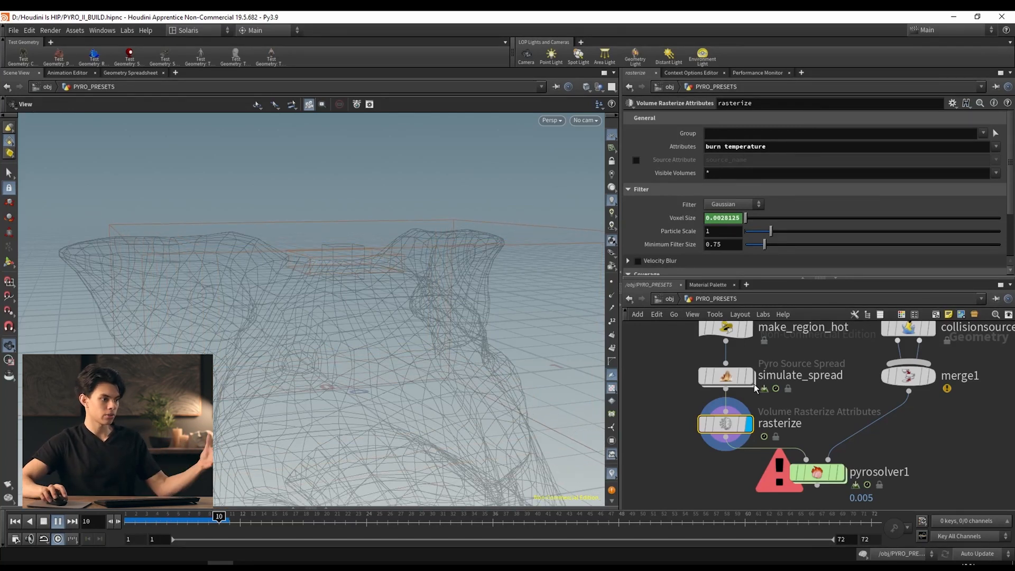
scroll(810, 408, down, 3)
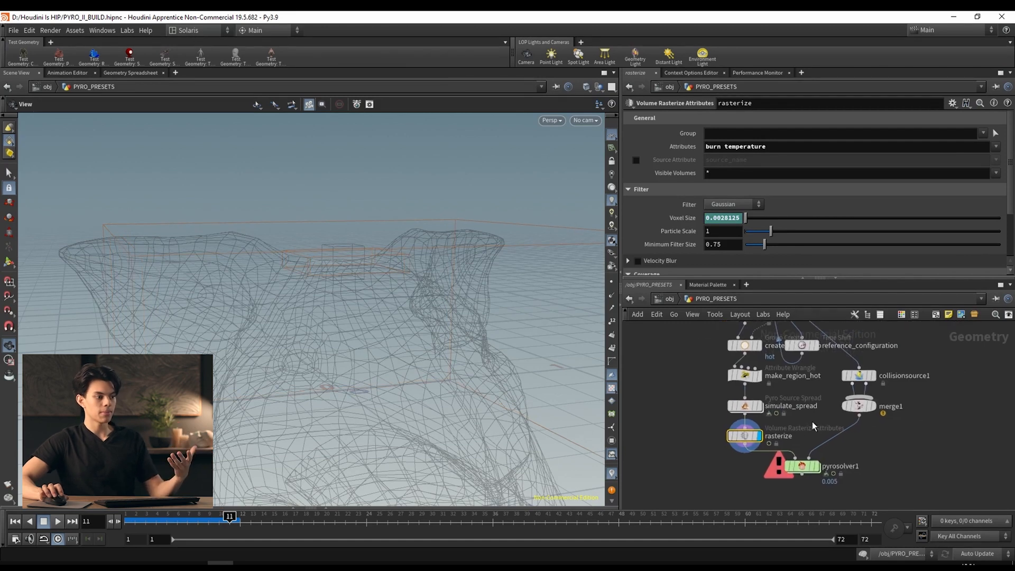
Move collisionsource1 and merge1 farther from the main node chain and display collisionsource1 with the whole pig head in view.
middle_drag(945, 388, 858, 379)
mouse_move(830, 436)
mouse_down()
mouse_move(796, 417)
mouse_move(833, 427)
mouse_up()
click(939, 392)
click(854, 428)
click(841, 429)
middle_drag(895, 413, 877, 401)
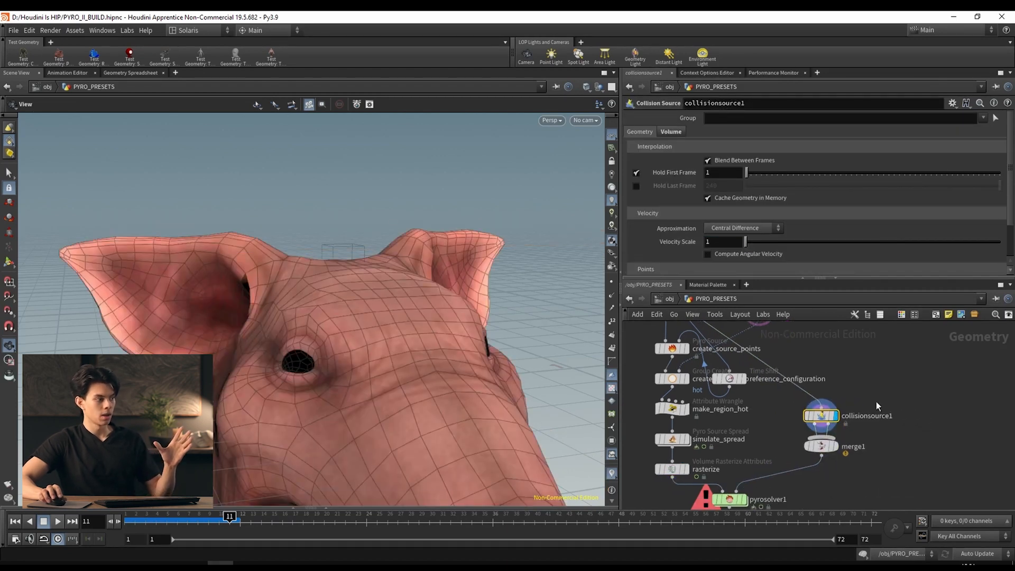
scroll(434, 254, down, 5)
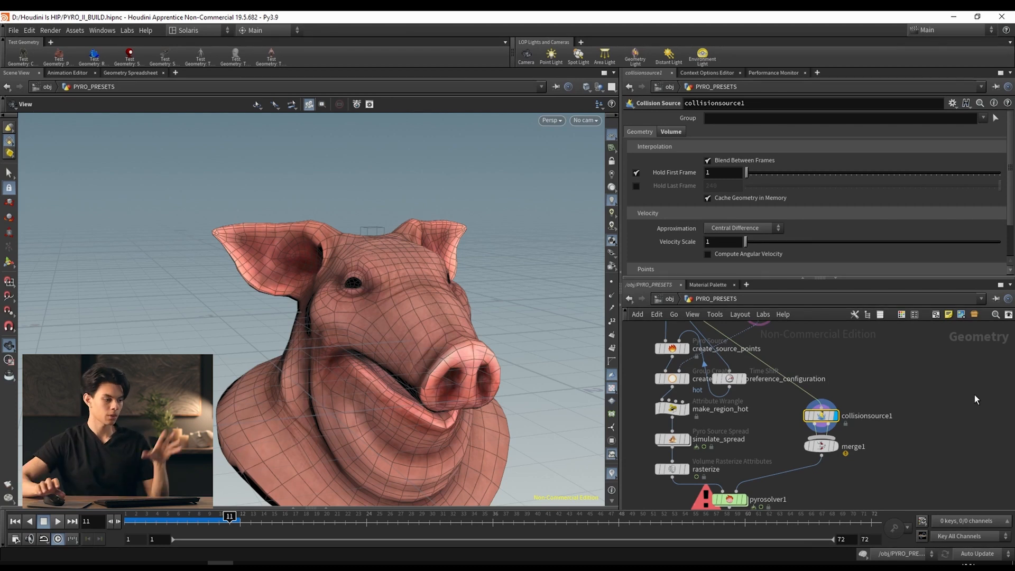
Search the operators for "coll" and try to place a collision node beside collisionsource1.
key(Tab)
text(c)
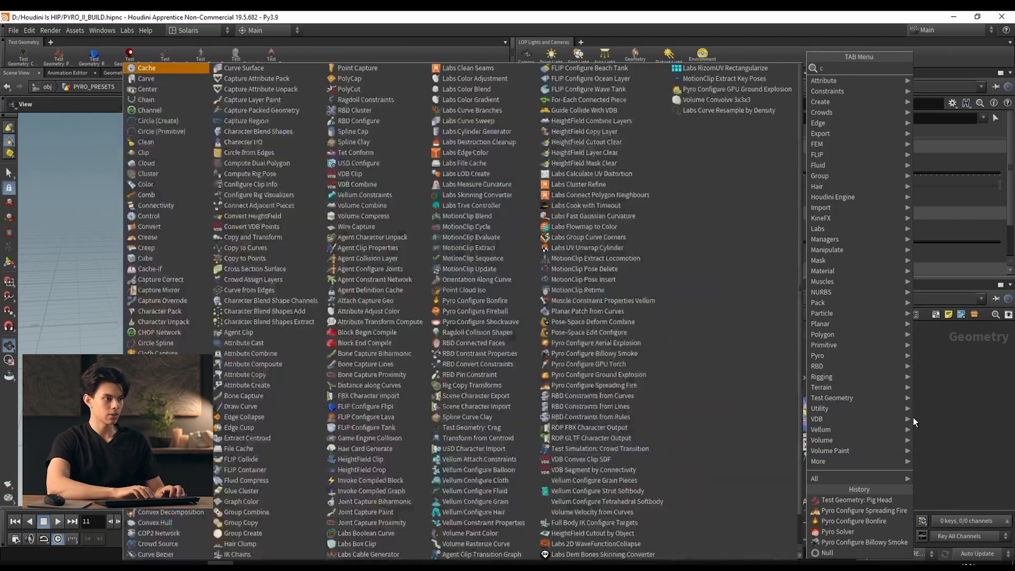
text(oll)
key(Return)
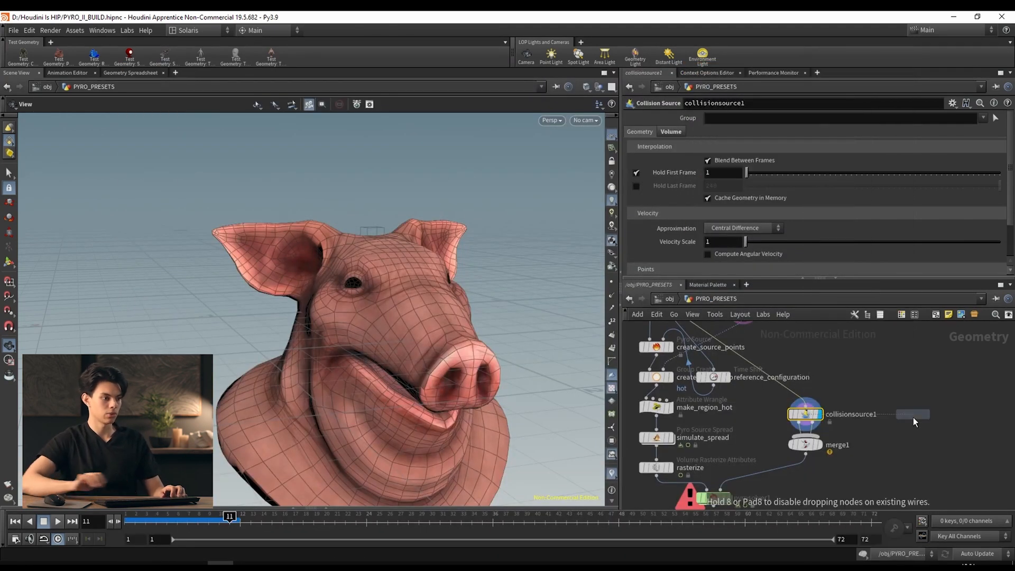
click(913, 418)
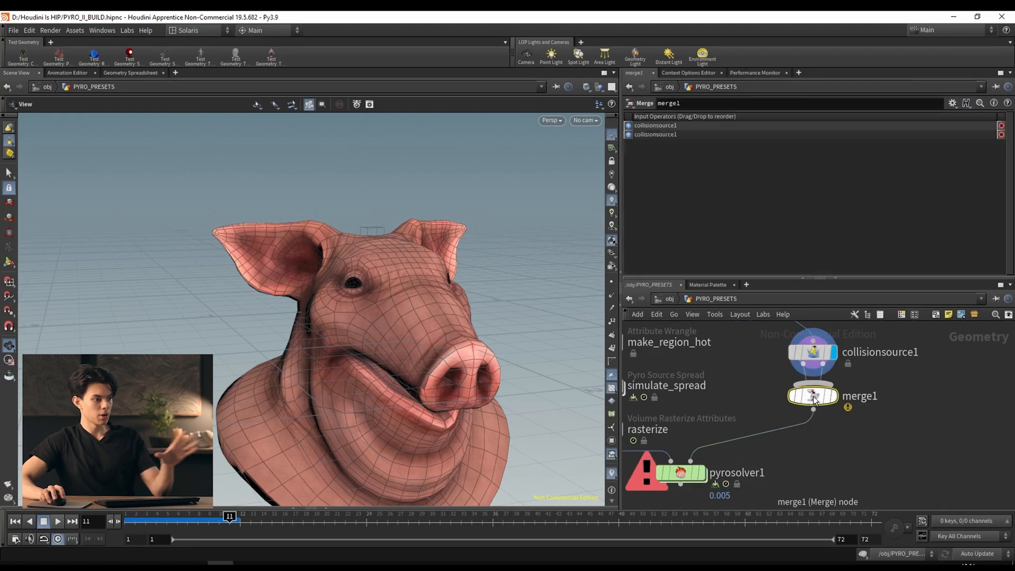
Display pyrosolver1 and play the spreading fire simulation from the start, viewing the pig's head from above.
middle_drag(713, 499, 808, 429)
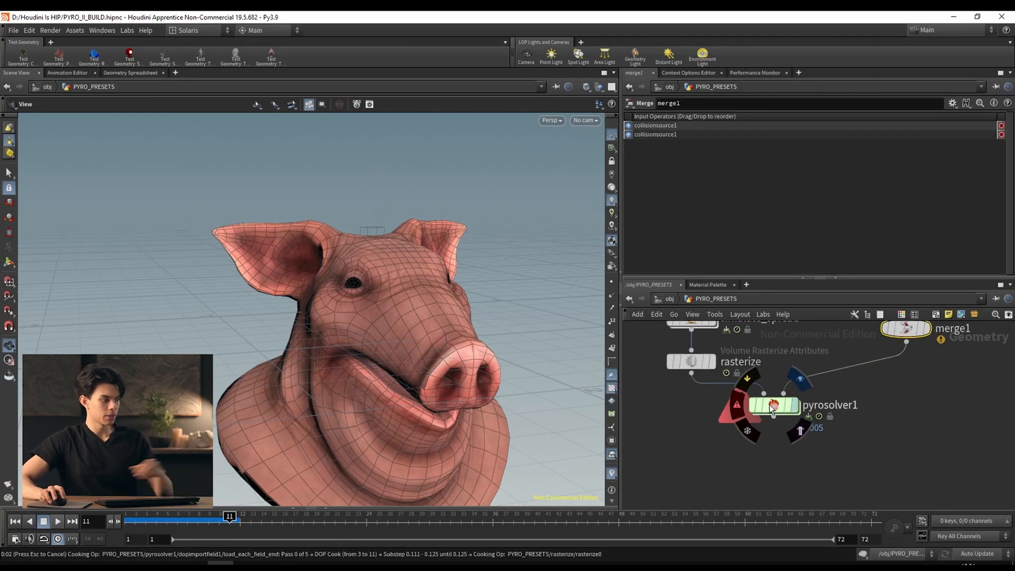
drag(165, 520, 127, 522)
click(53, 522)
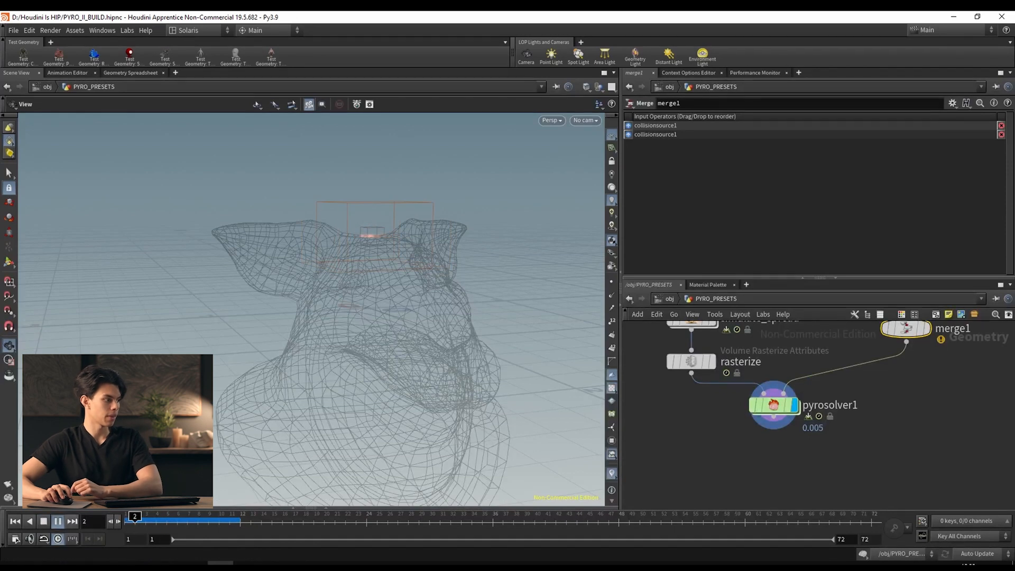
drag(333, 334, 355, 339)
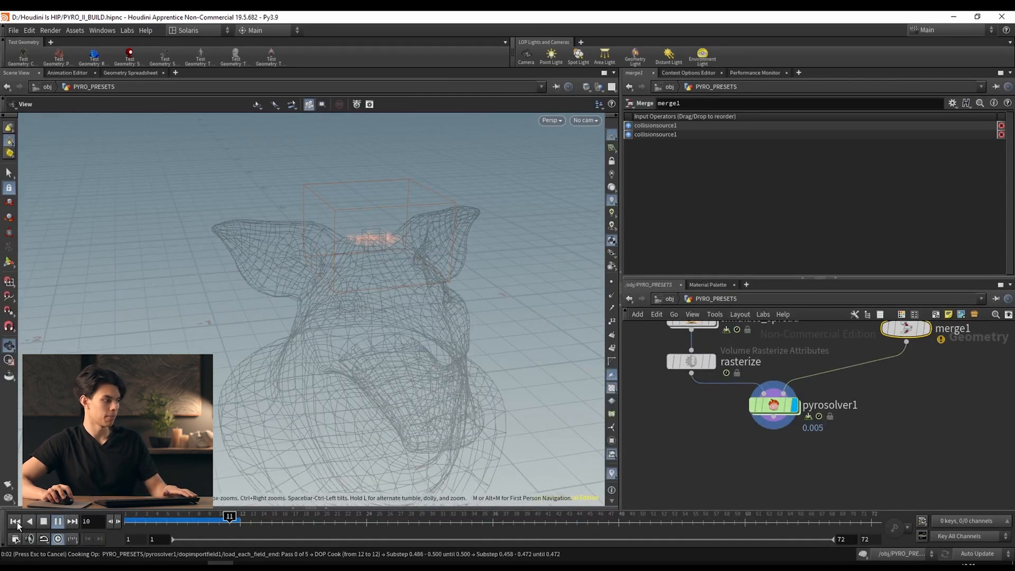
key(Escape)
Set pyrosolver1's Voxel Size to 0.02 and replay the first frames of the simulation.
click(780, 403)
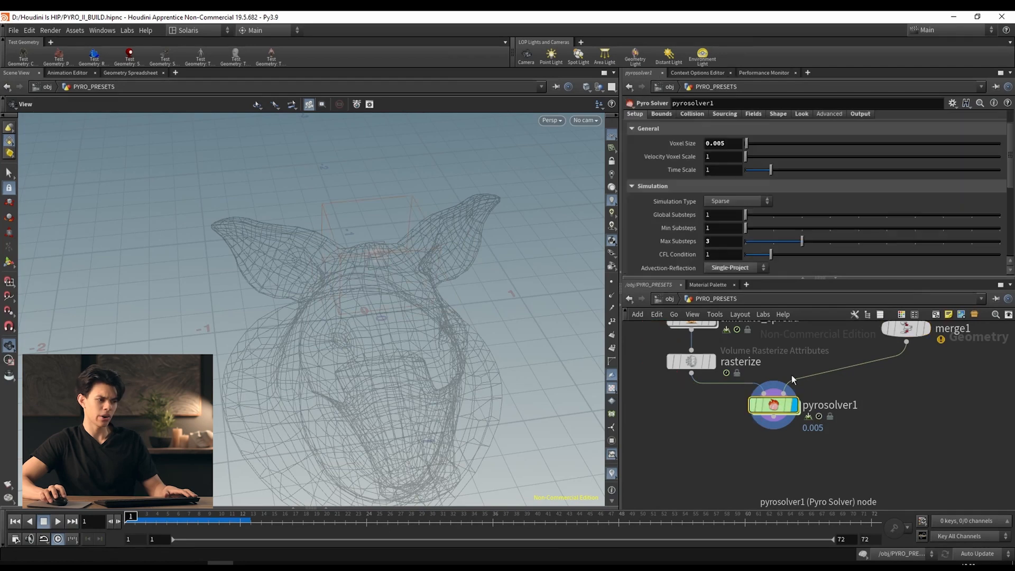
click(159, 522)
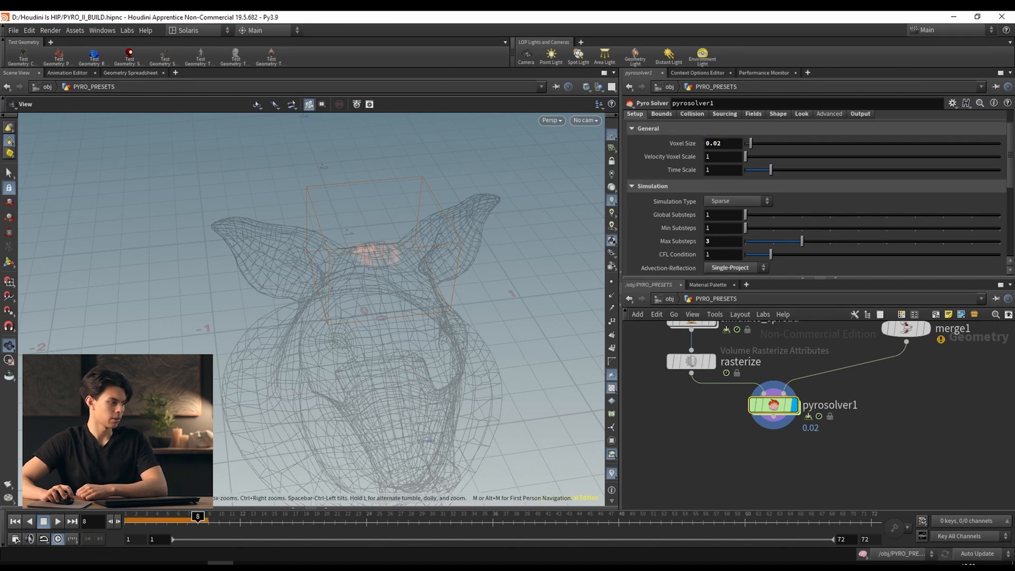
click(15, 522)
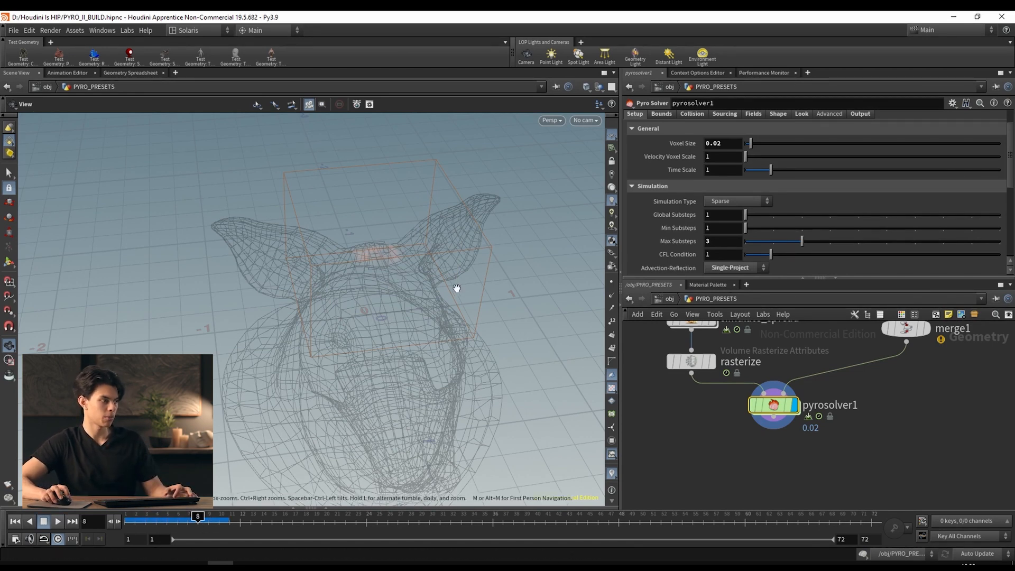
Set the viewport background color scheme to Dark.
key(d)
click(239, 198)
click(239, 217)
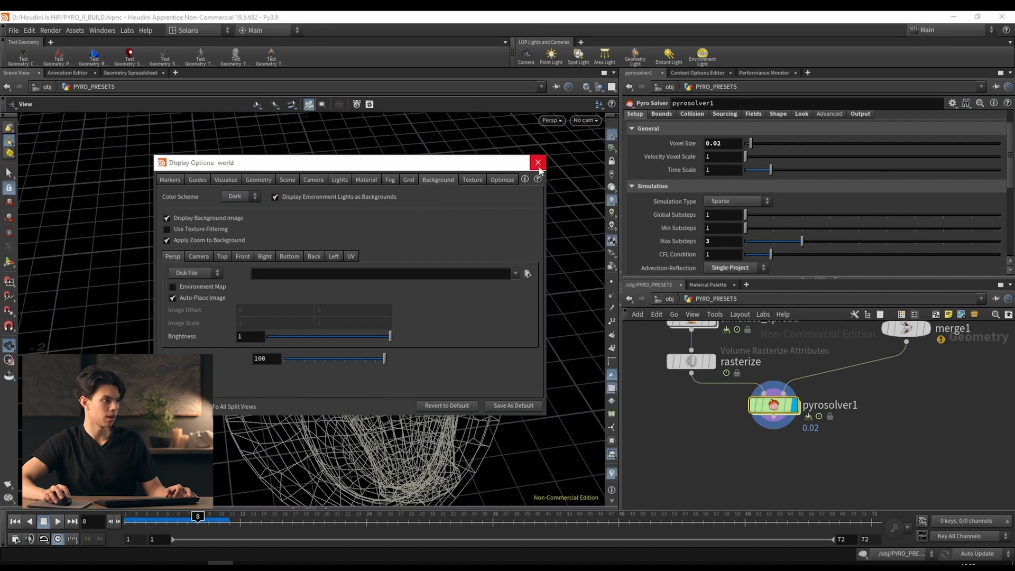
click(538, 163)
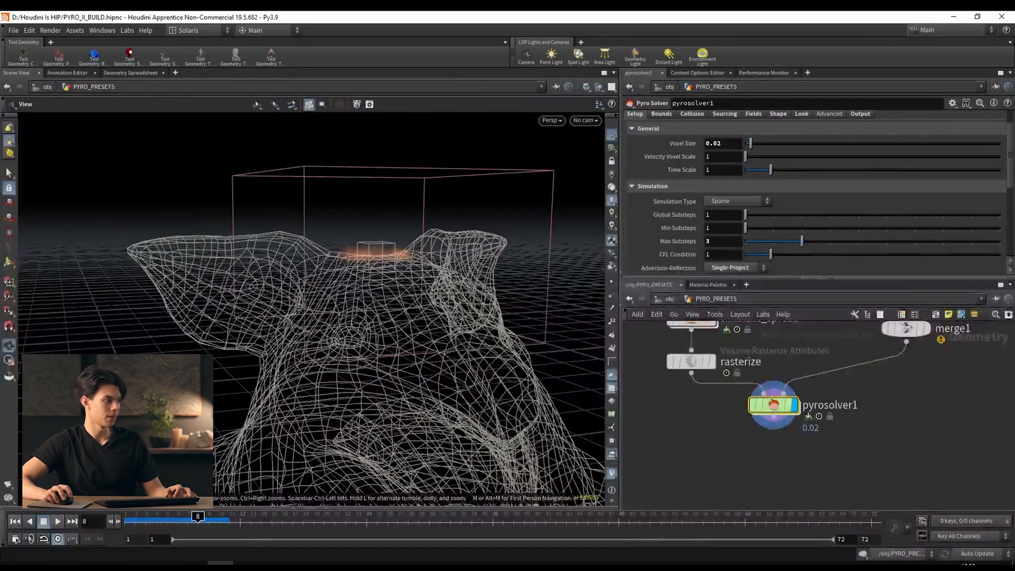